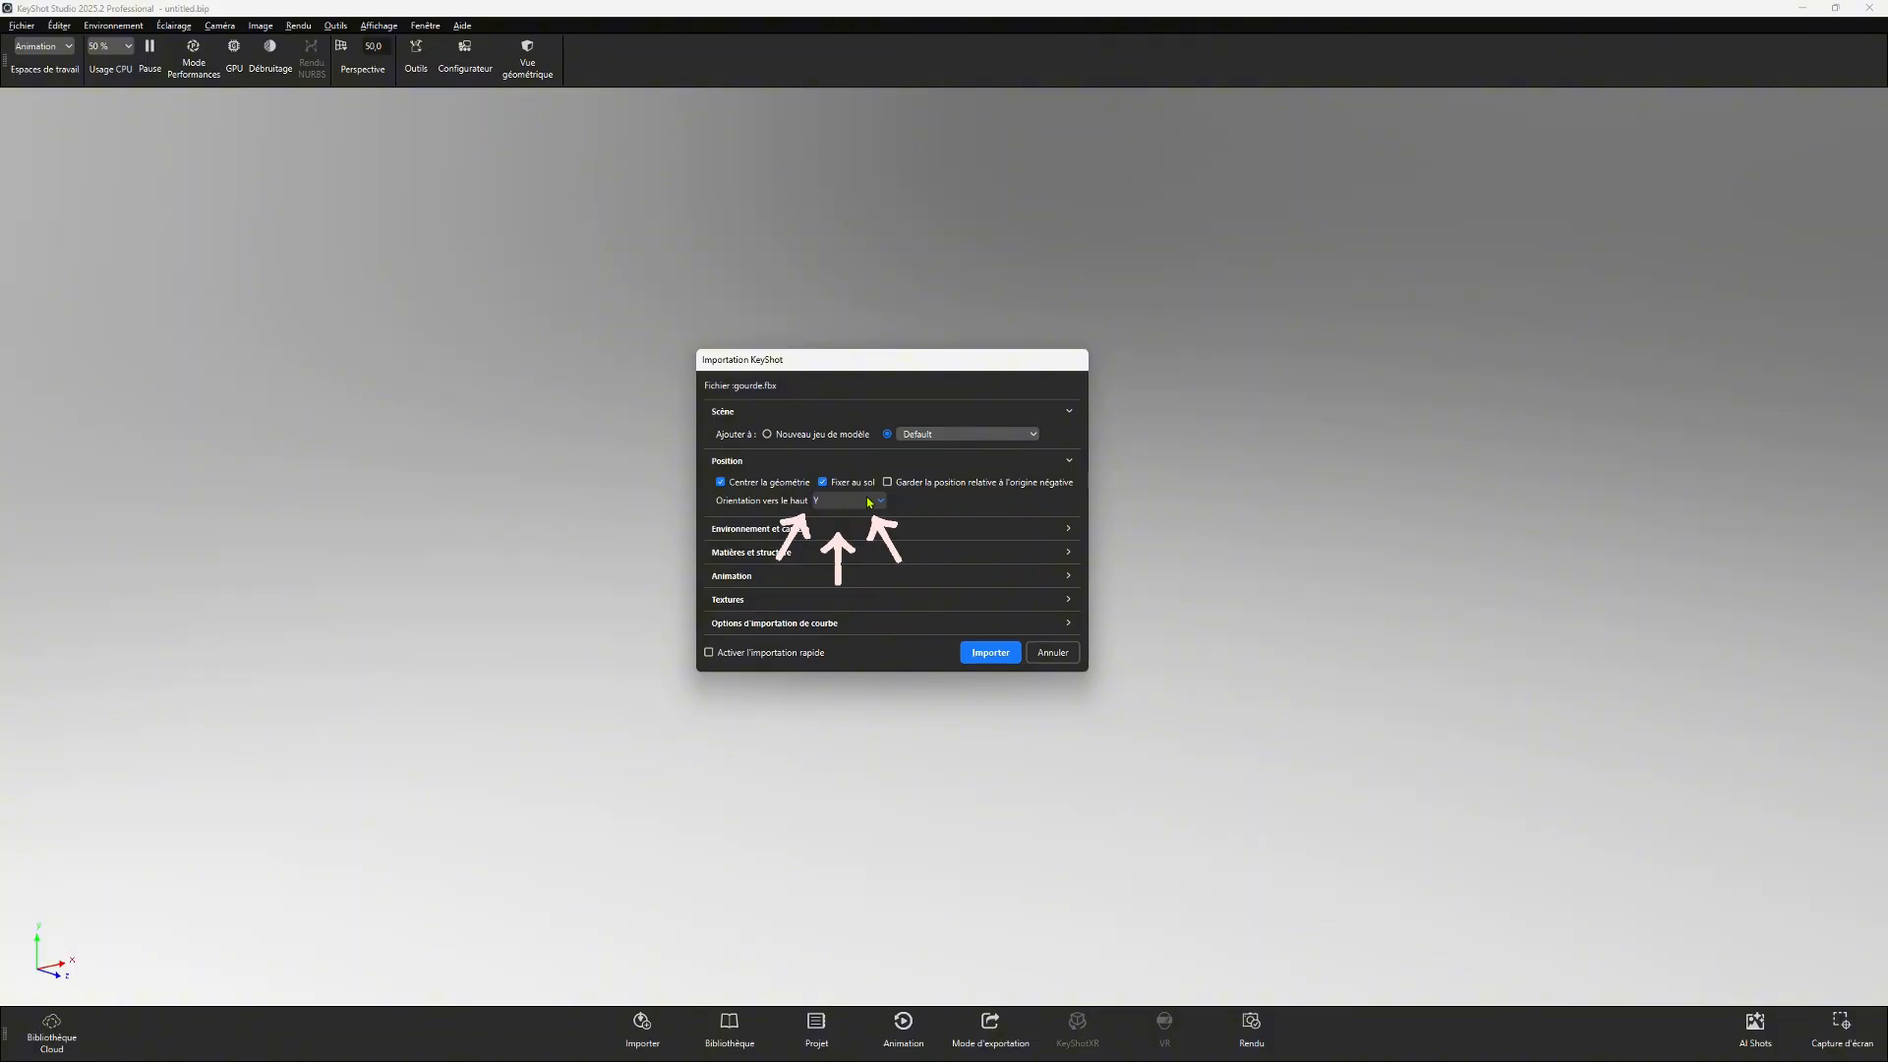
- Import gourde.fbx with Y as the up orientation, keeping the geometry centred and placed on the ground
click(847, 504)
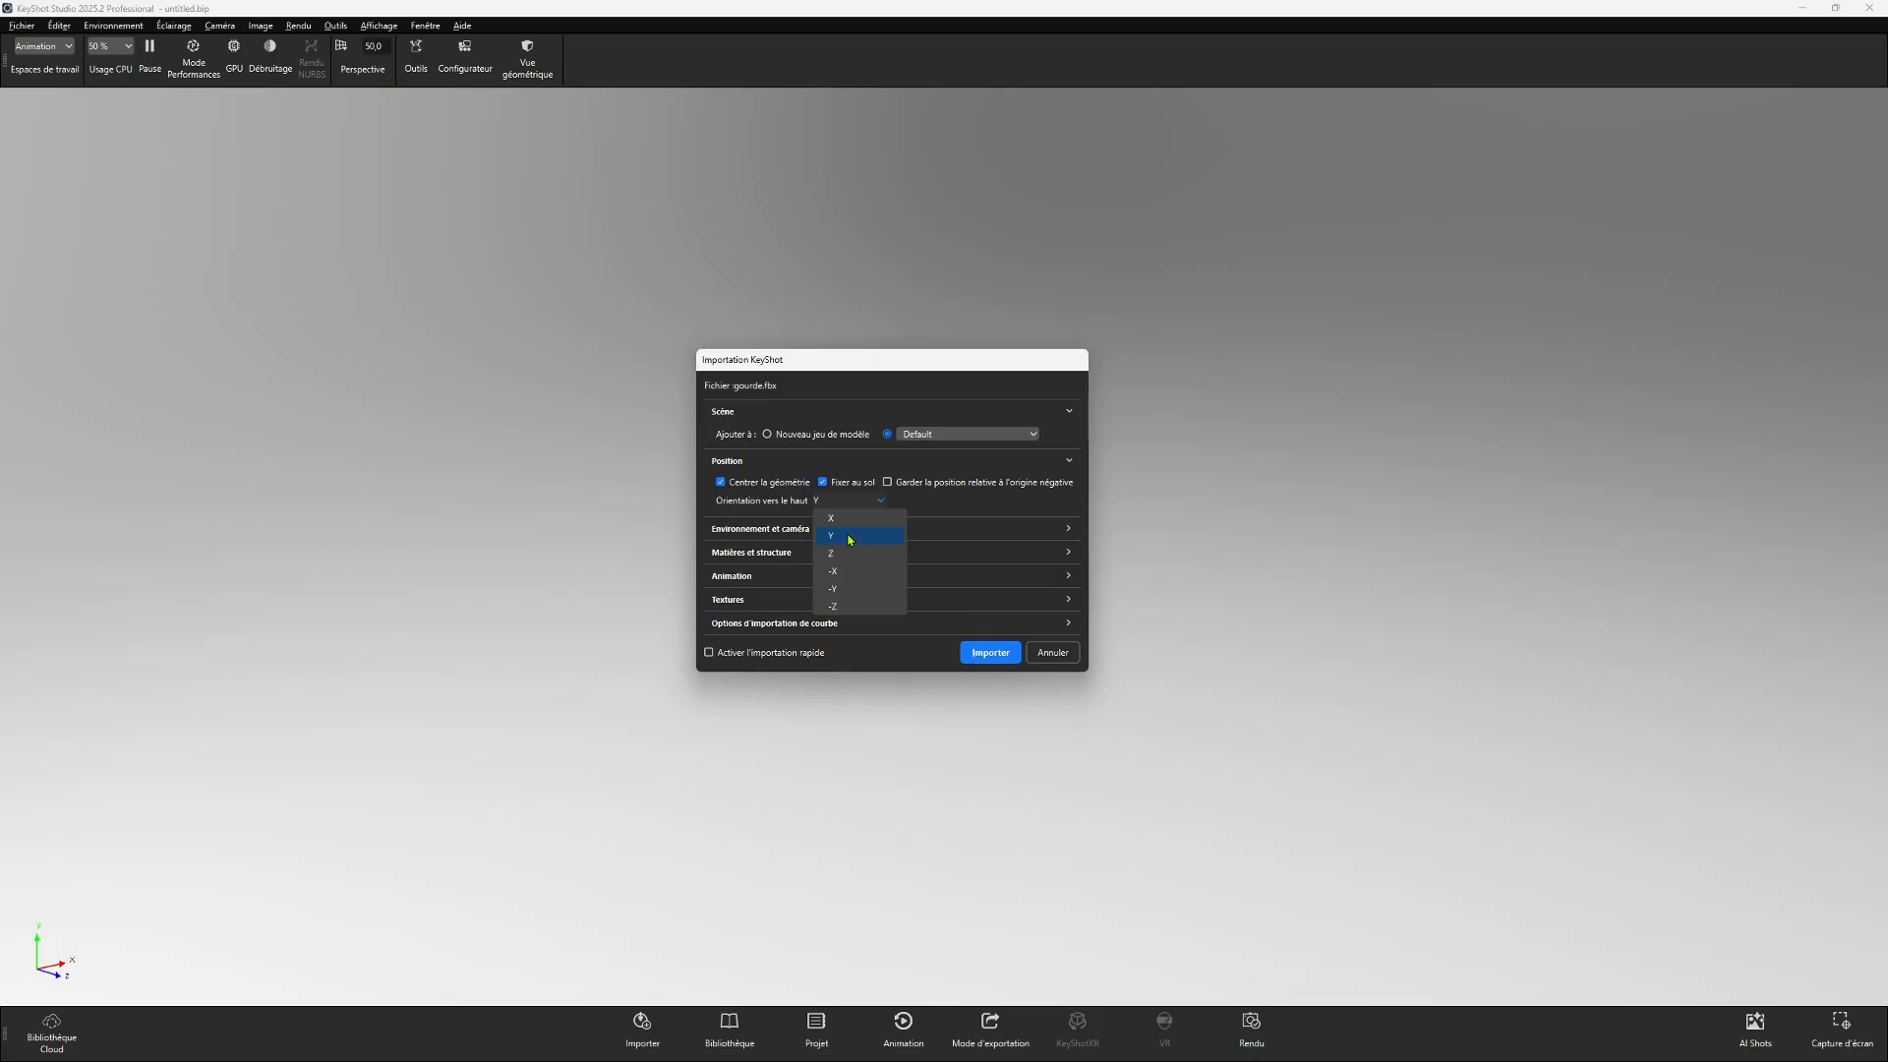
click(850, 539)
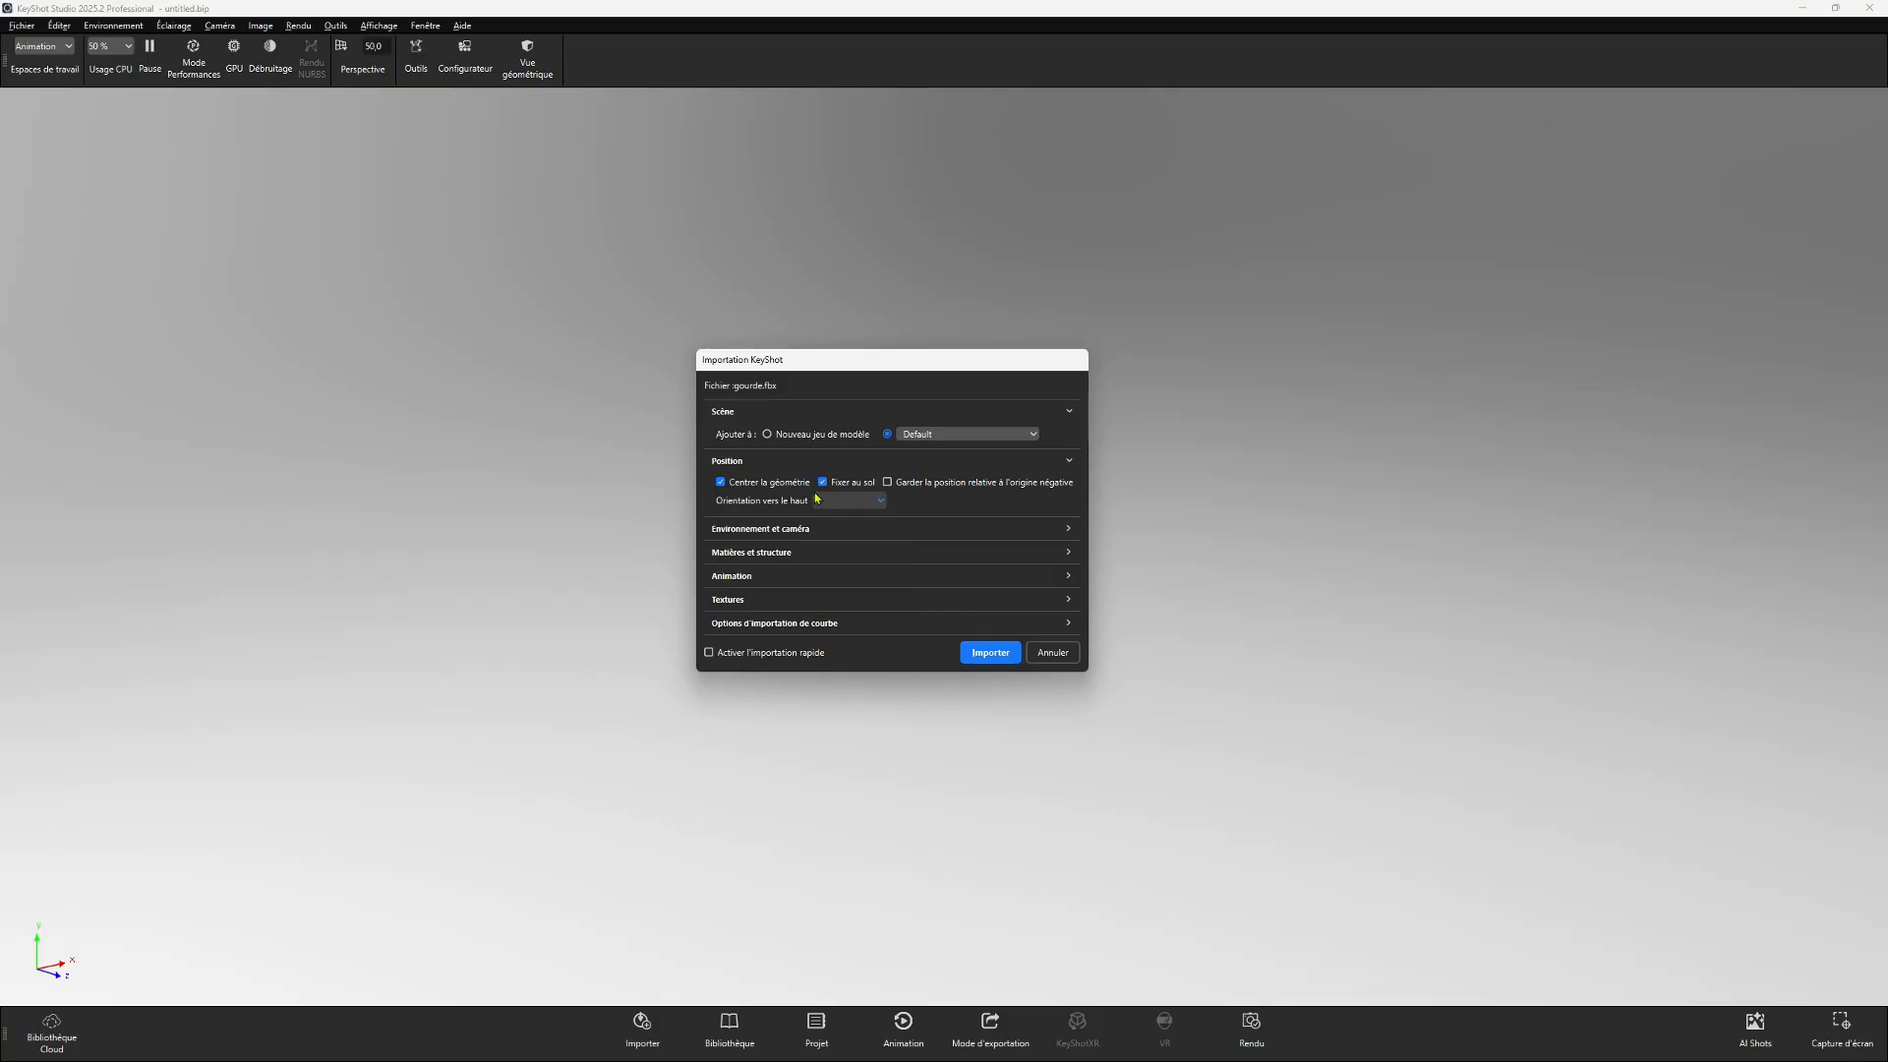
click(988, 660)
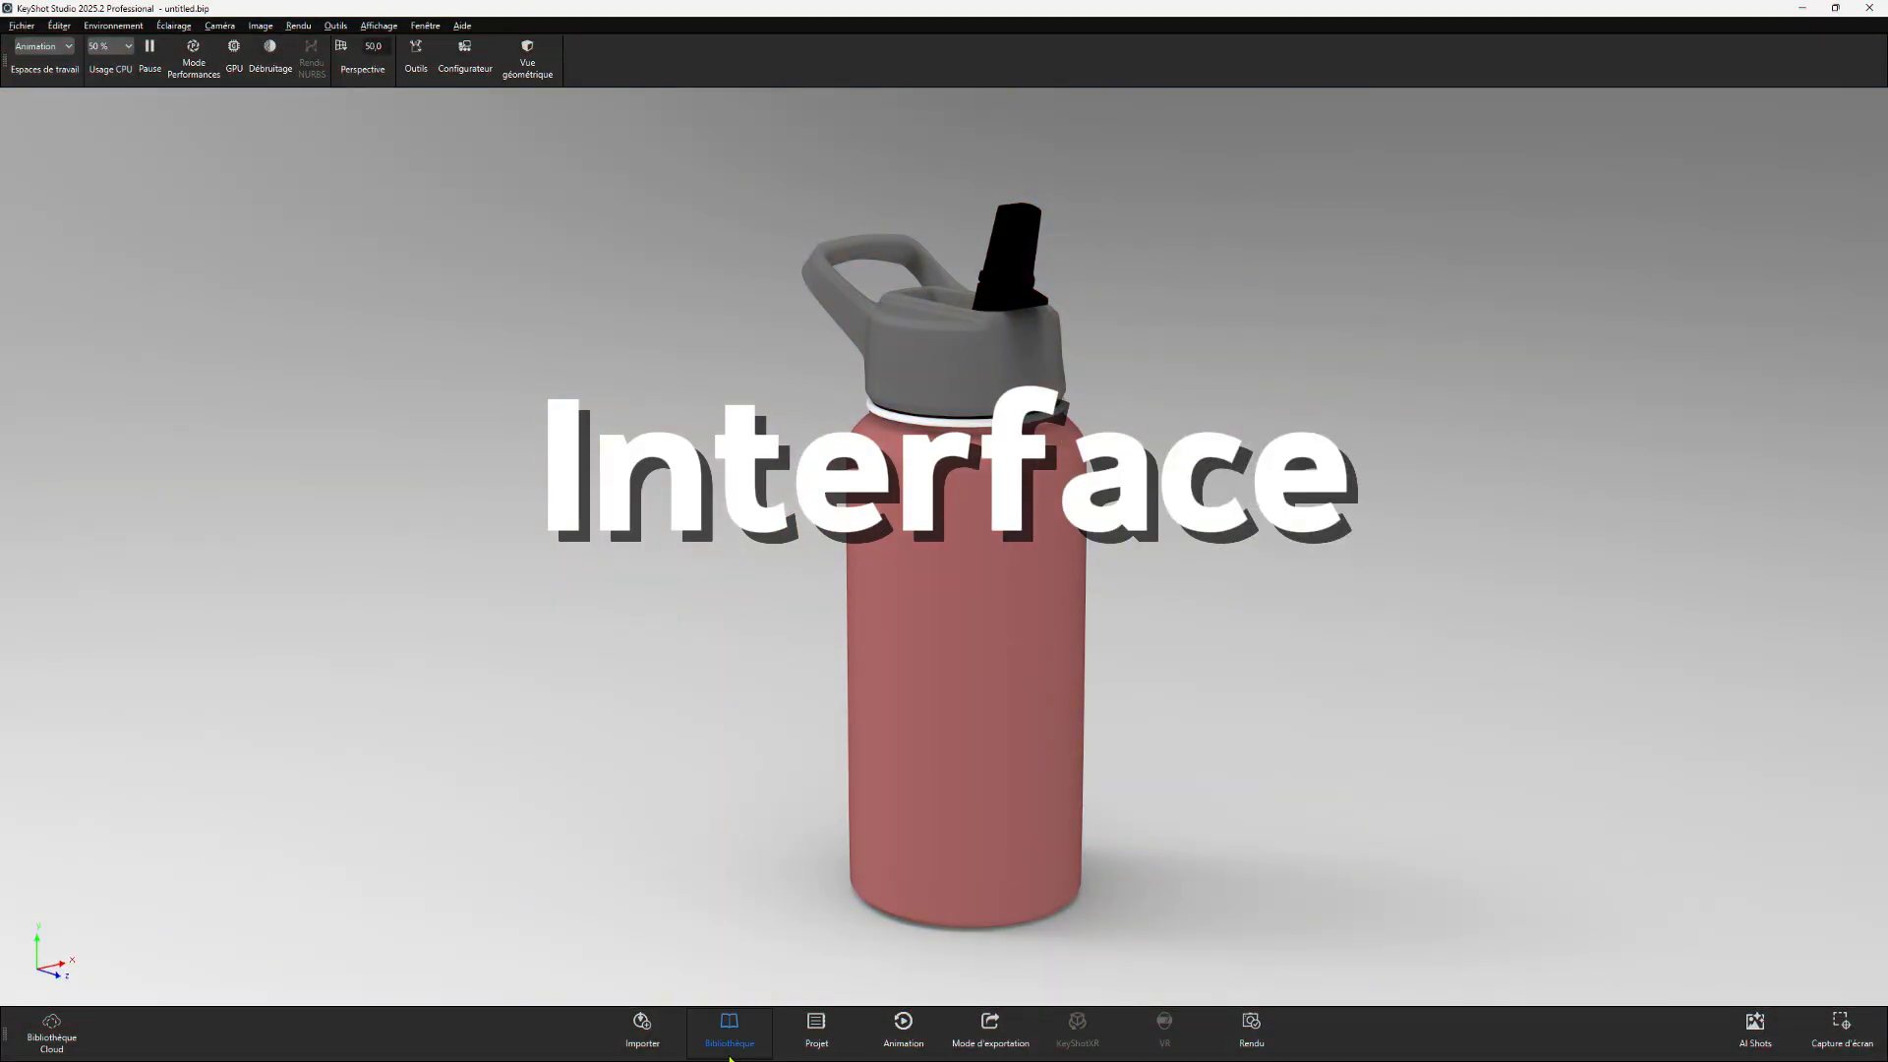
- Open the library and browse its materials, colours, textures, environments and backplates categories
click(728, 1052)
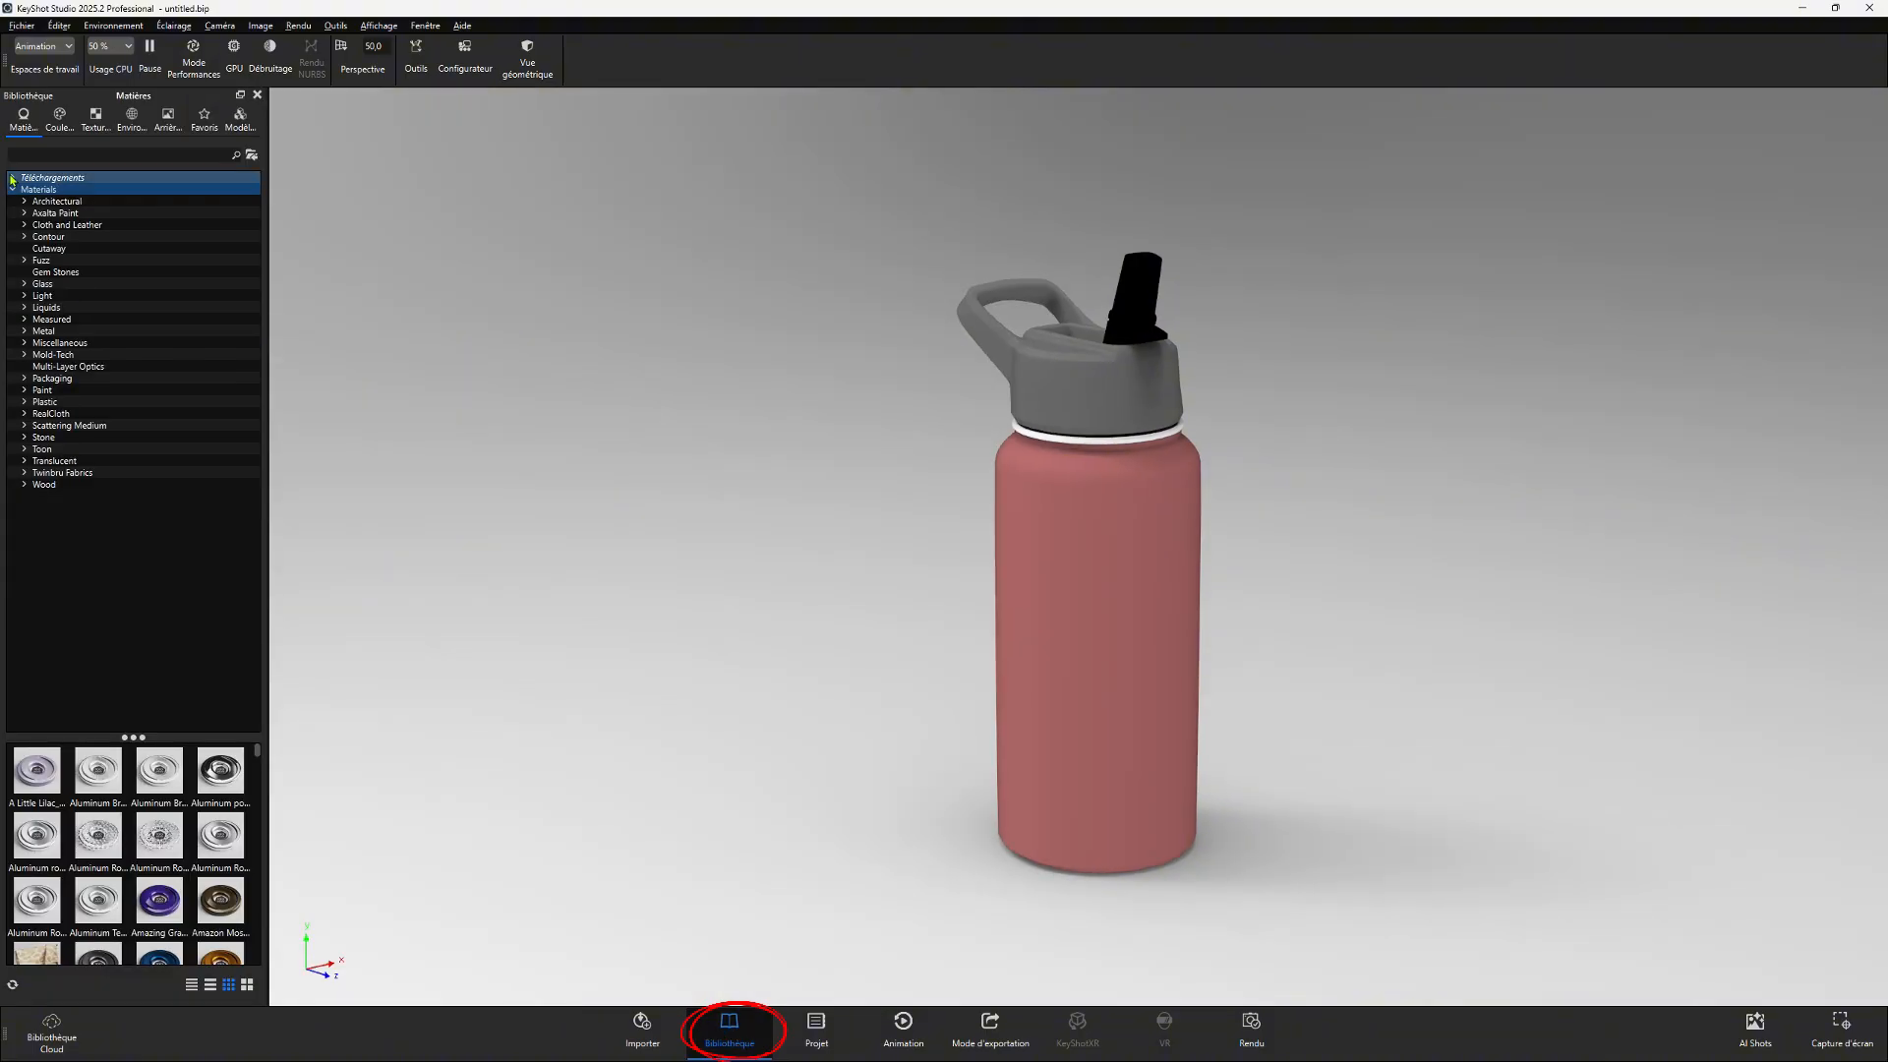
click(19, 189)
click(60, 120)
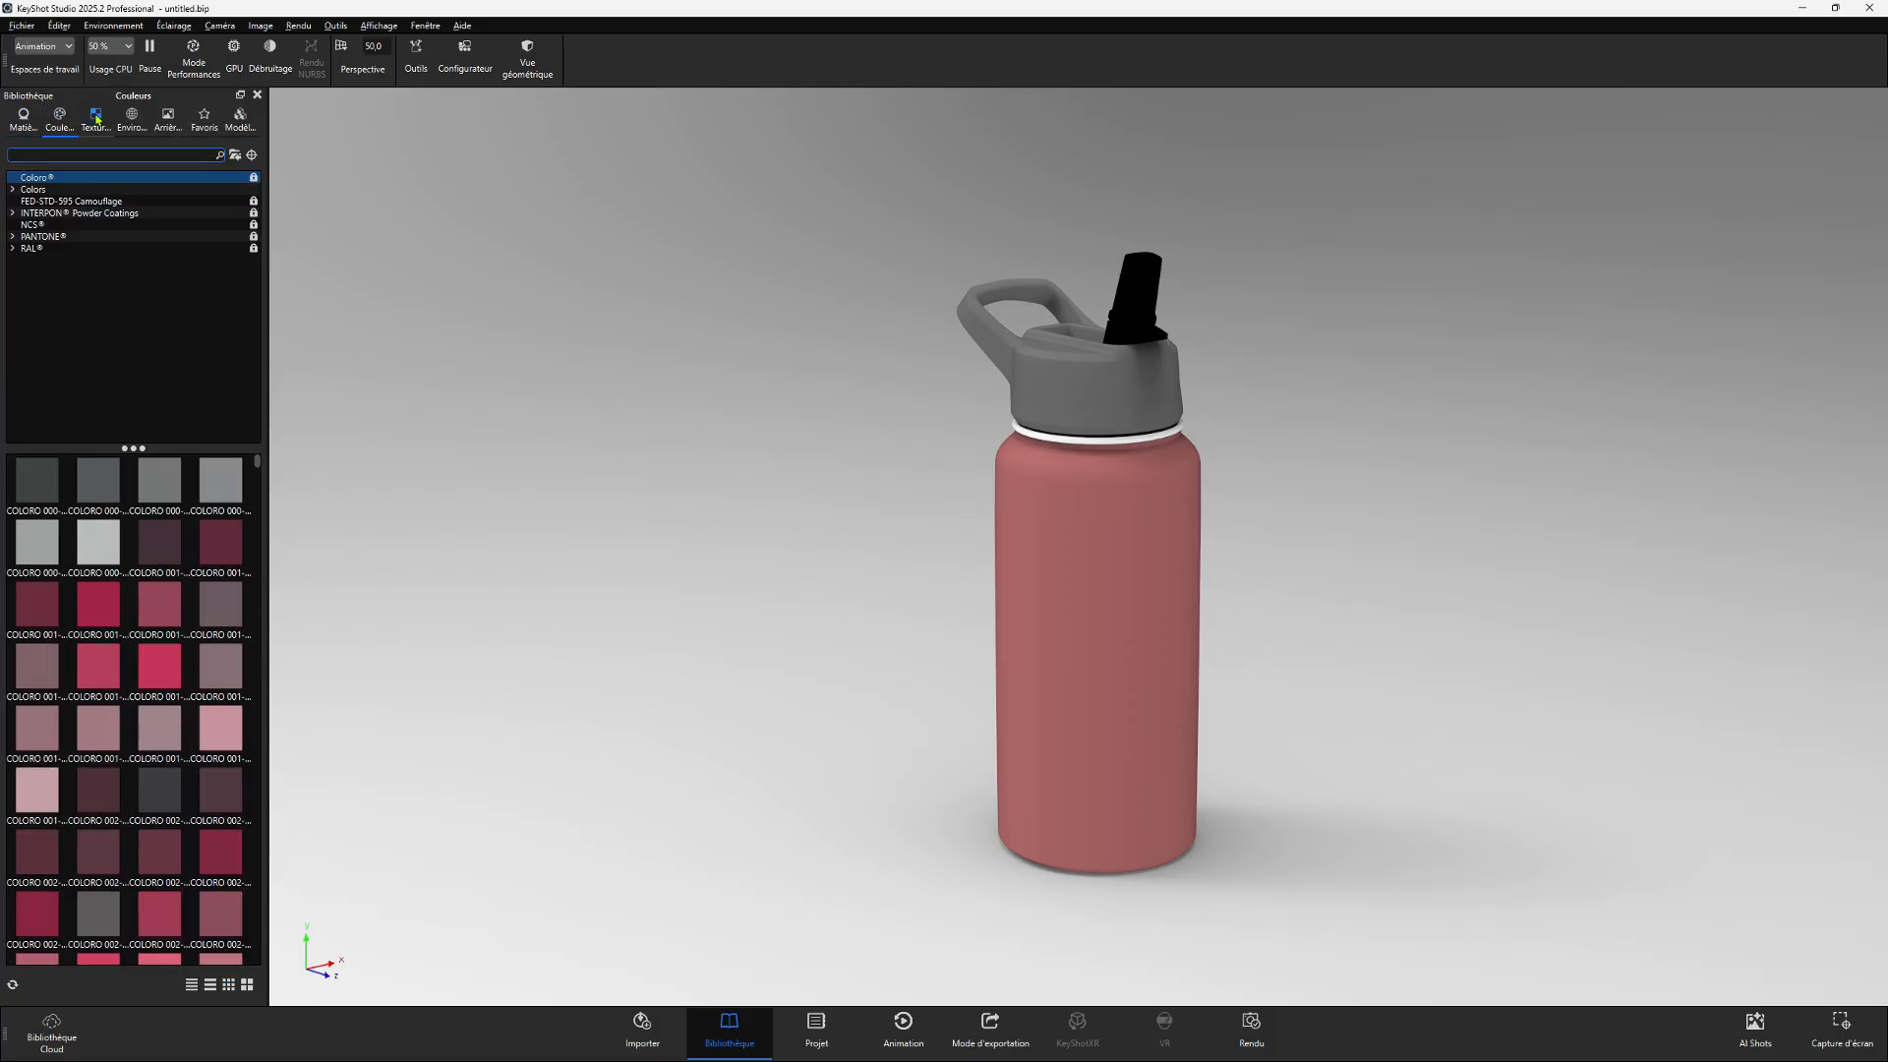
click(97, 119)
click(134, 119)
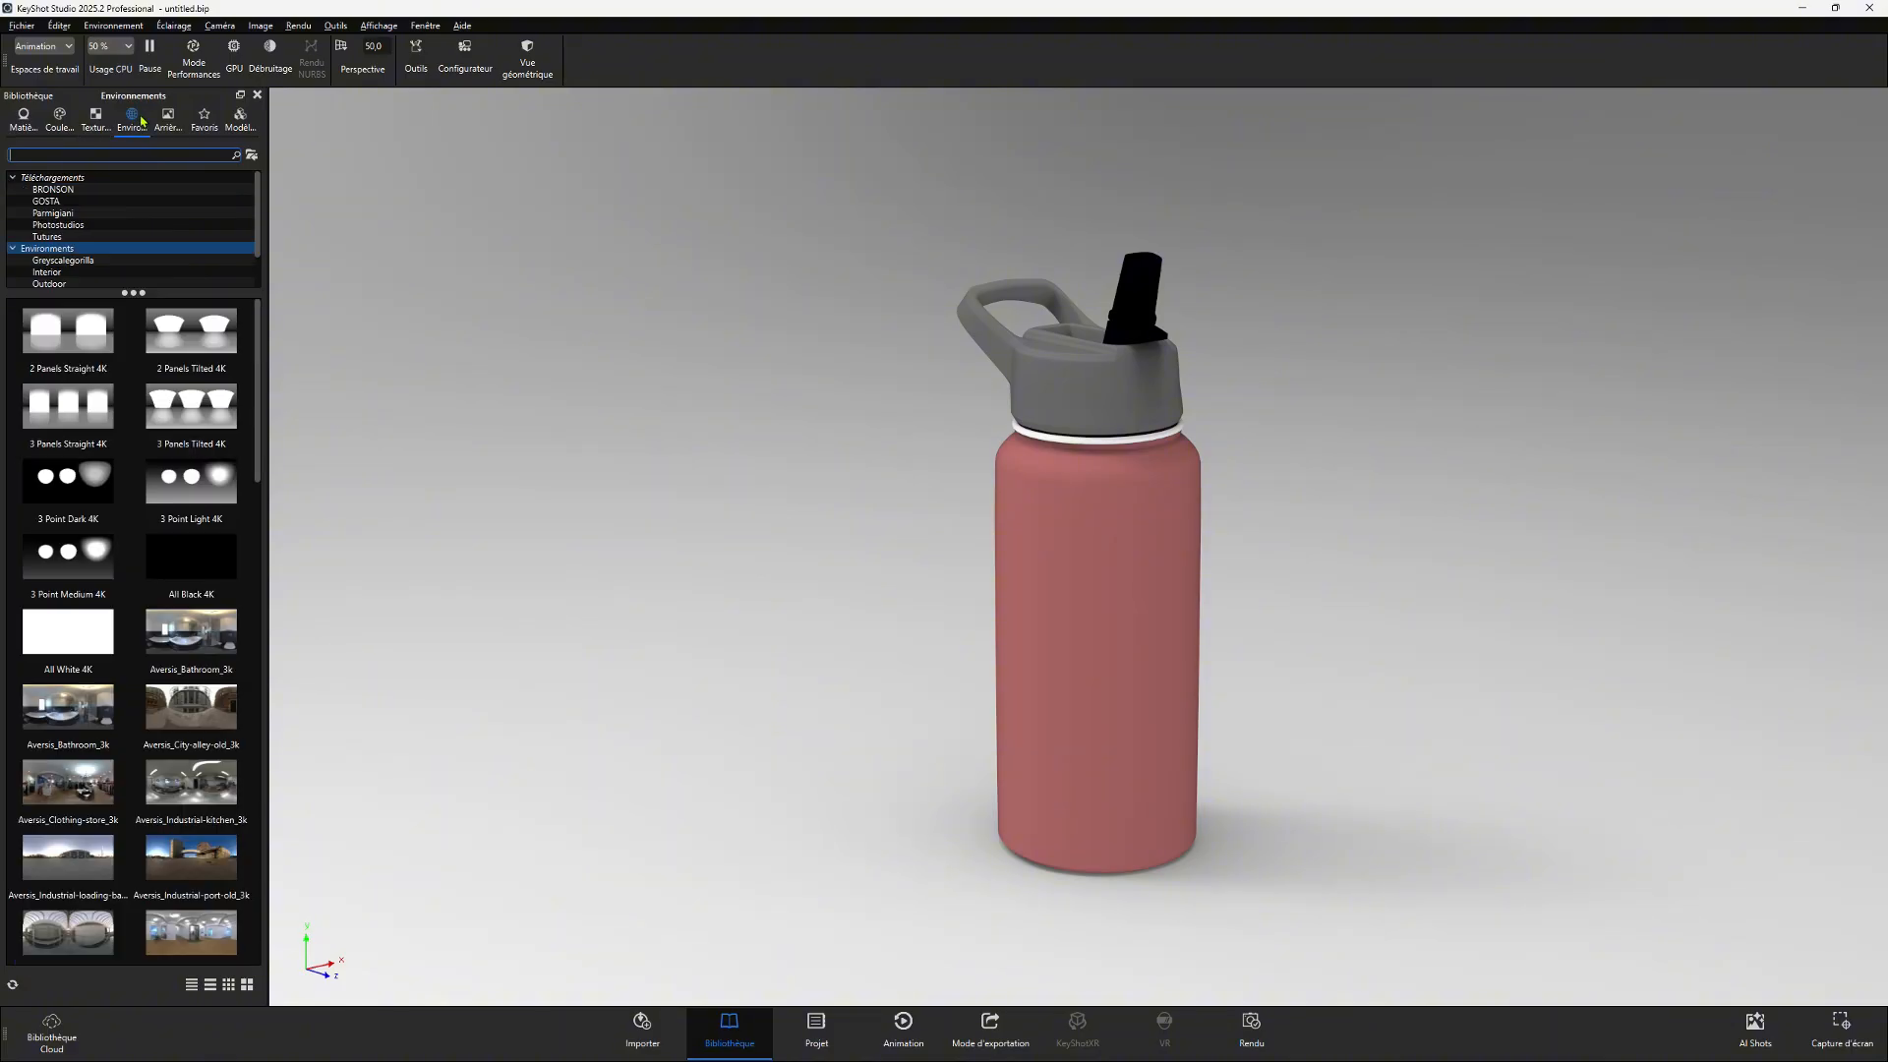
click(166, 121)
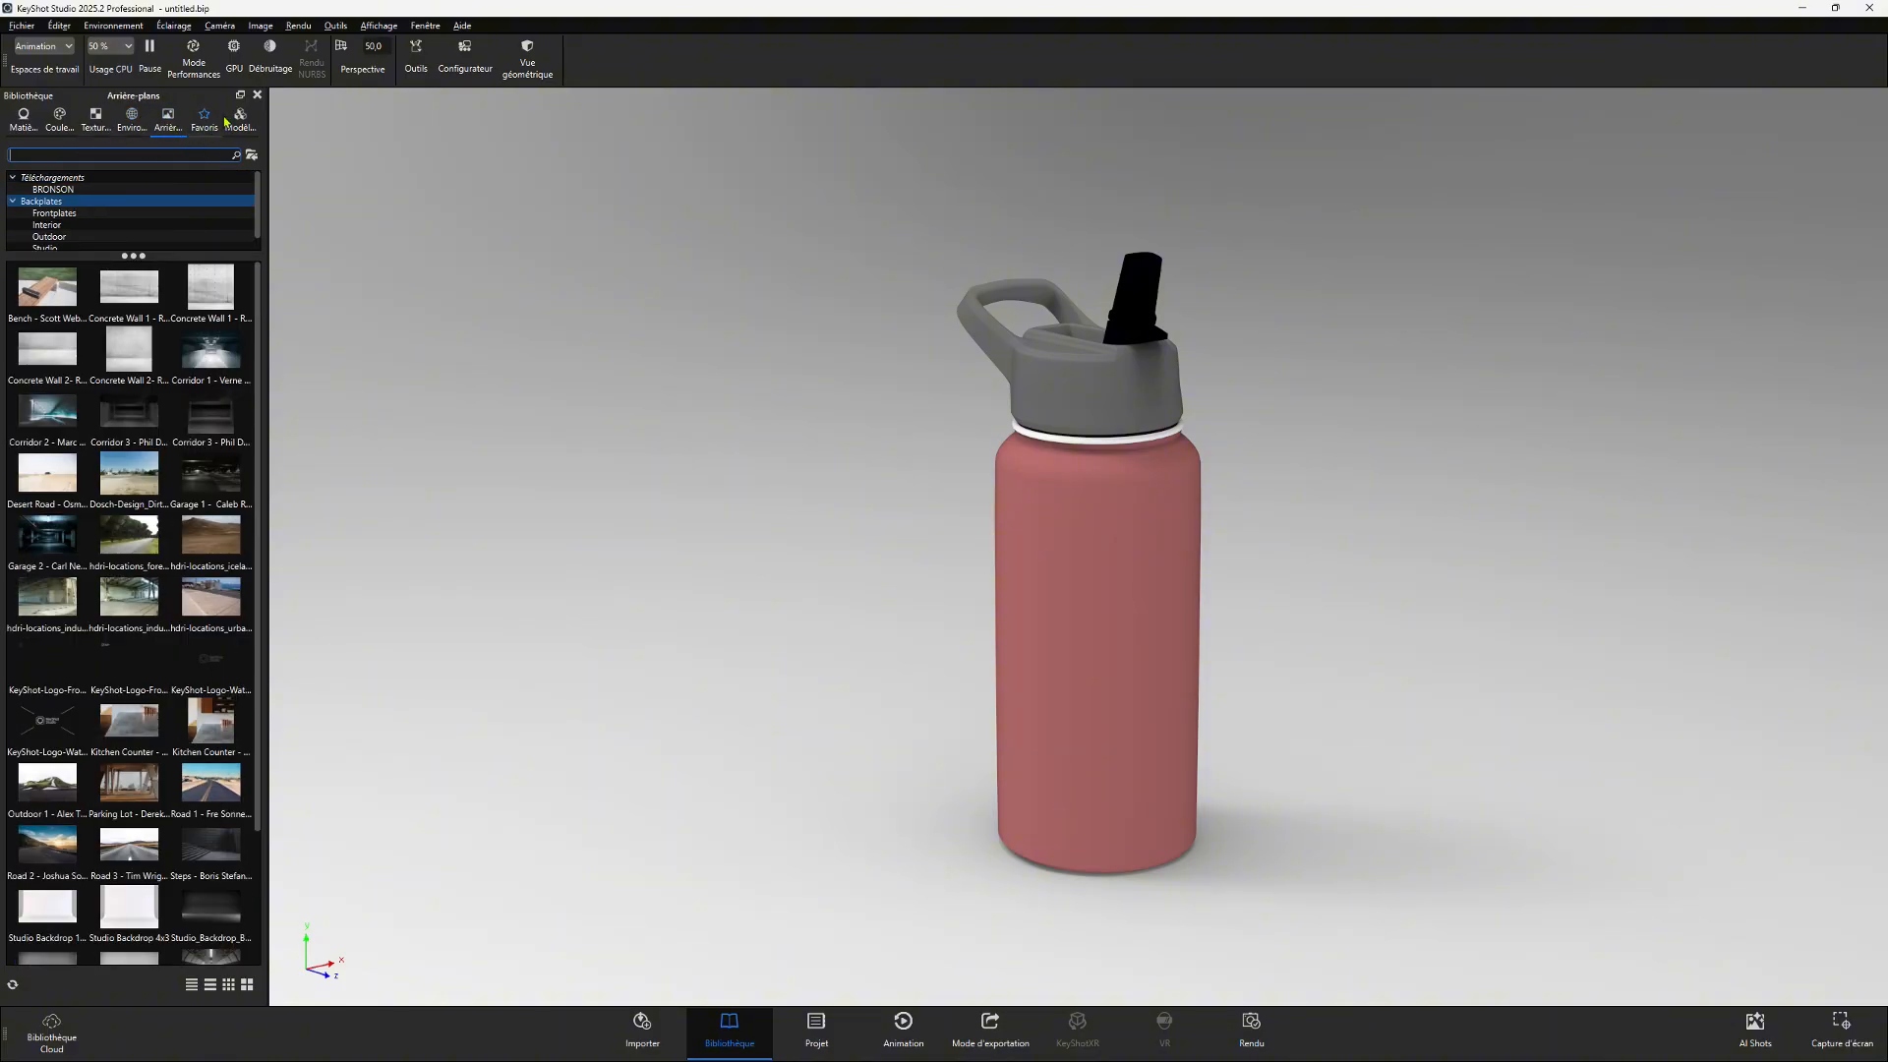
click(15, 125)
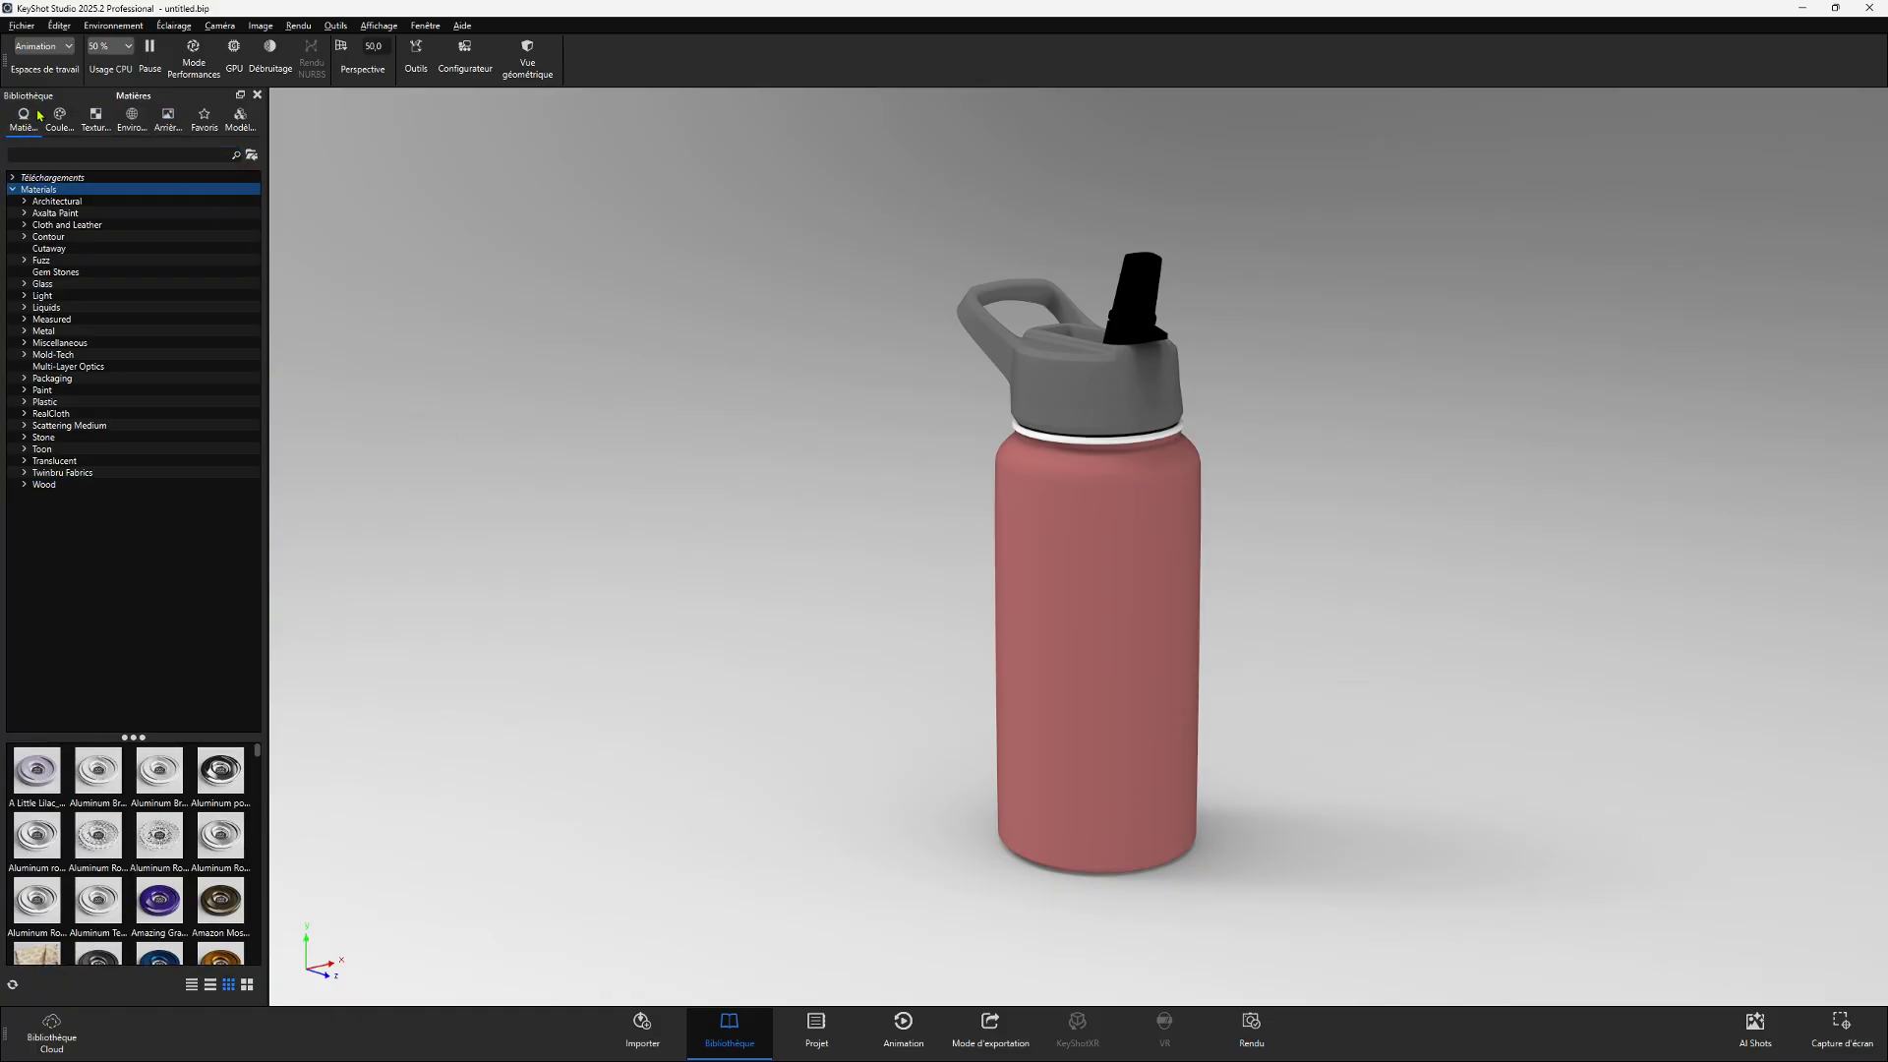
- Open the project panel and review its scene, material, camera, environment and image sections
click(820, 1037)
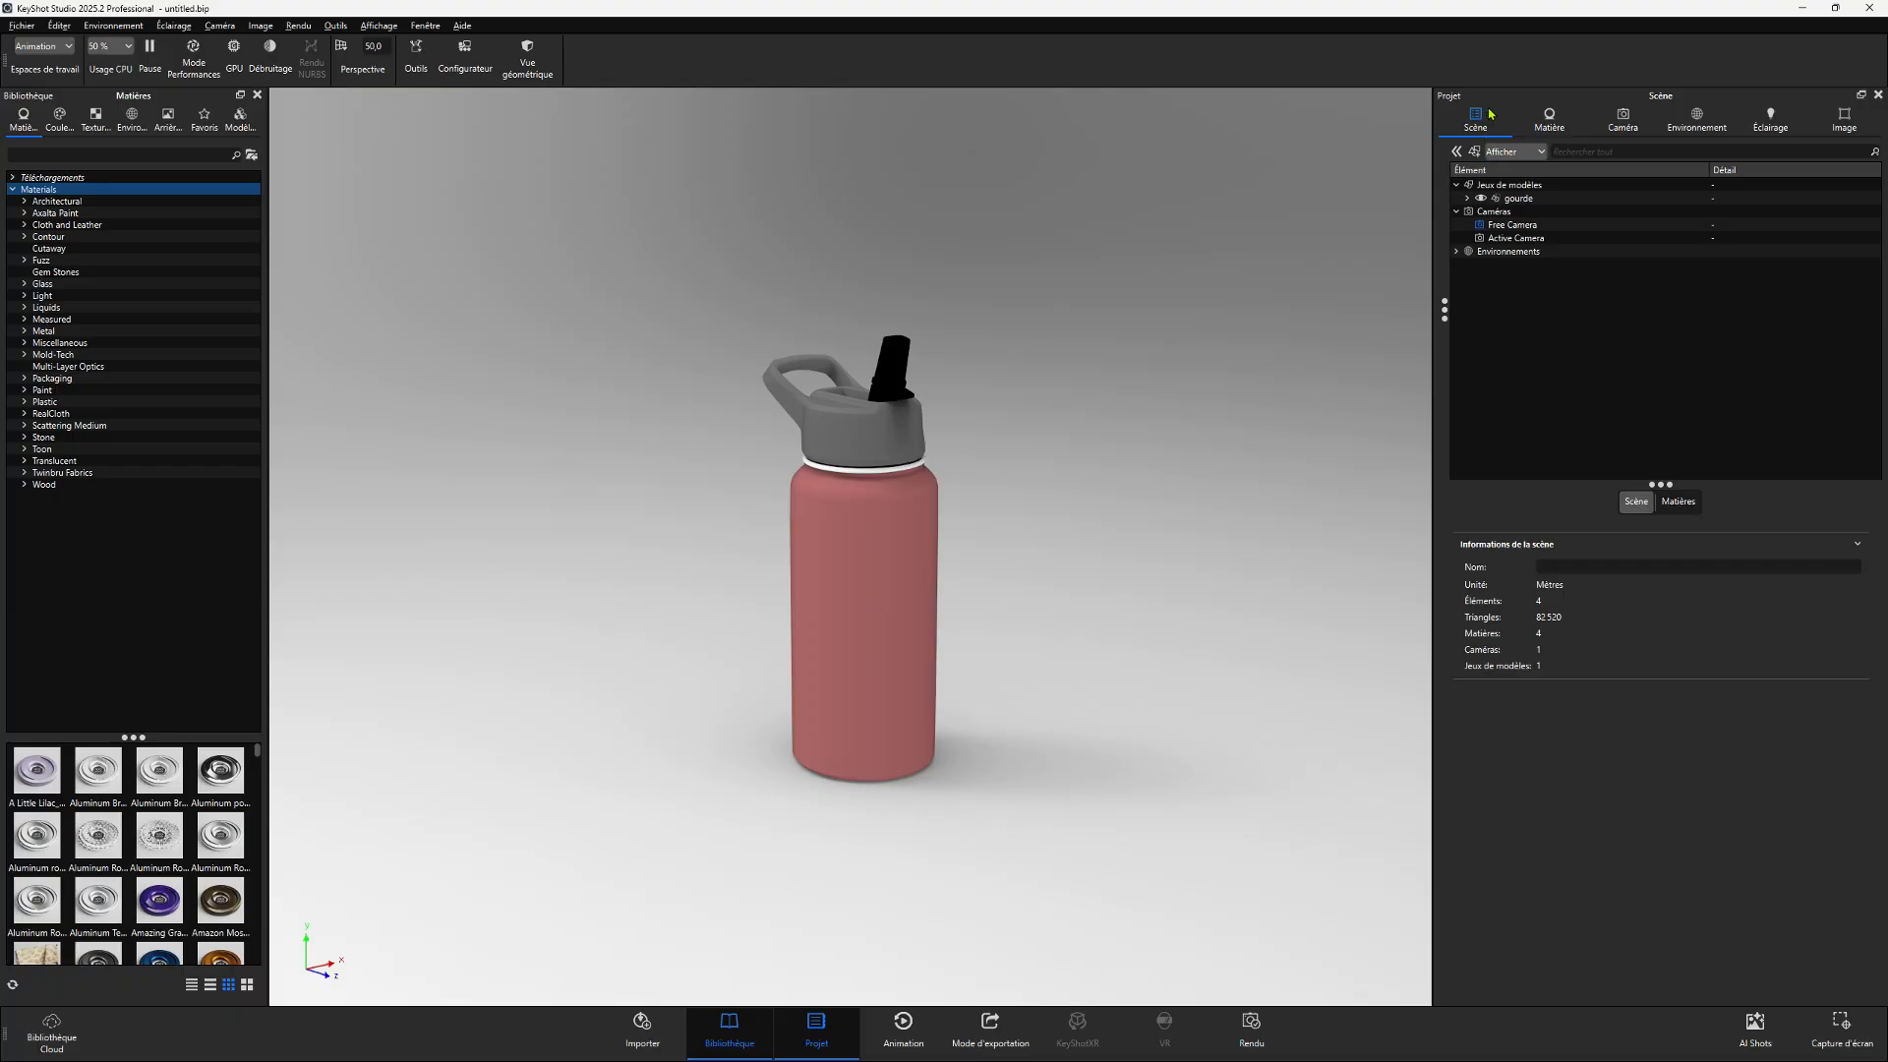
click(1550, 119)
click(1637, 127)
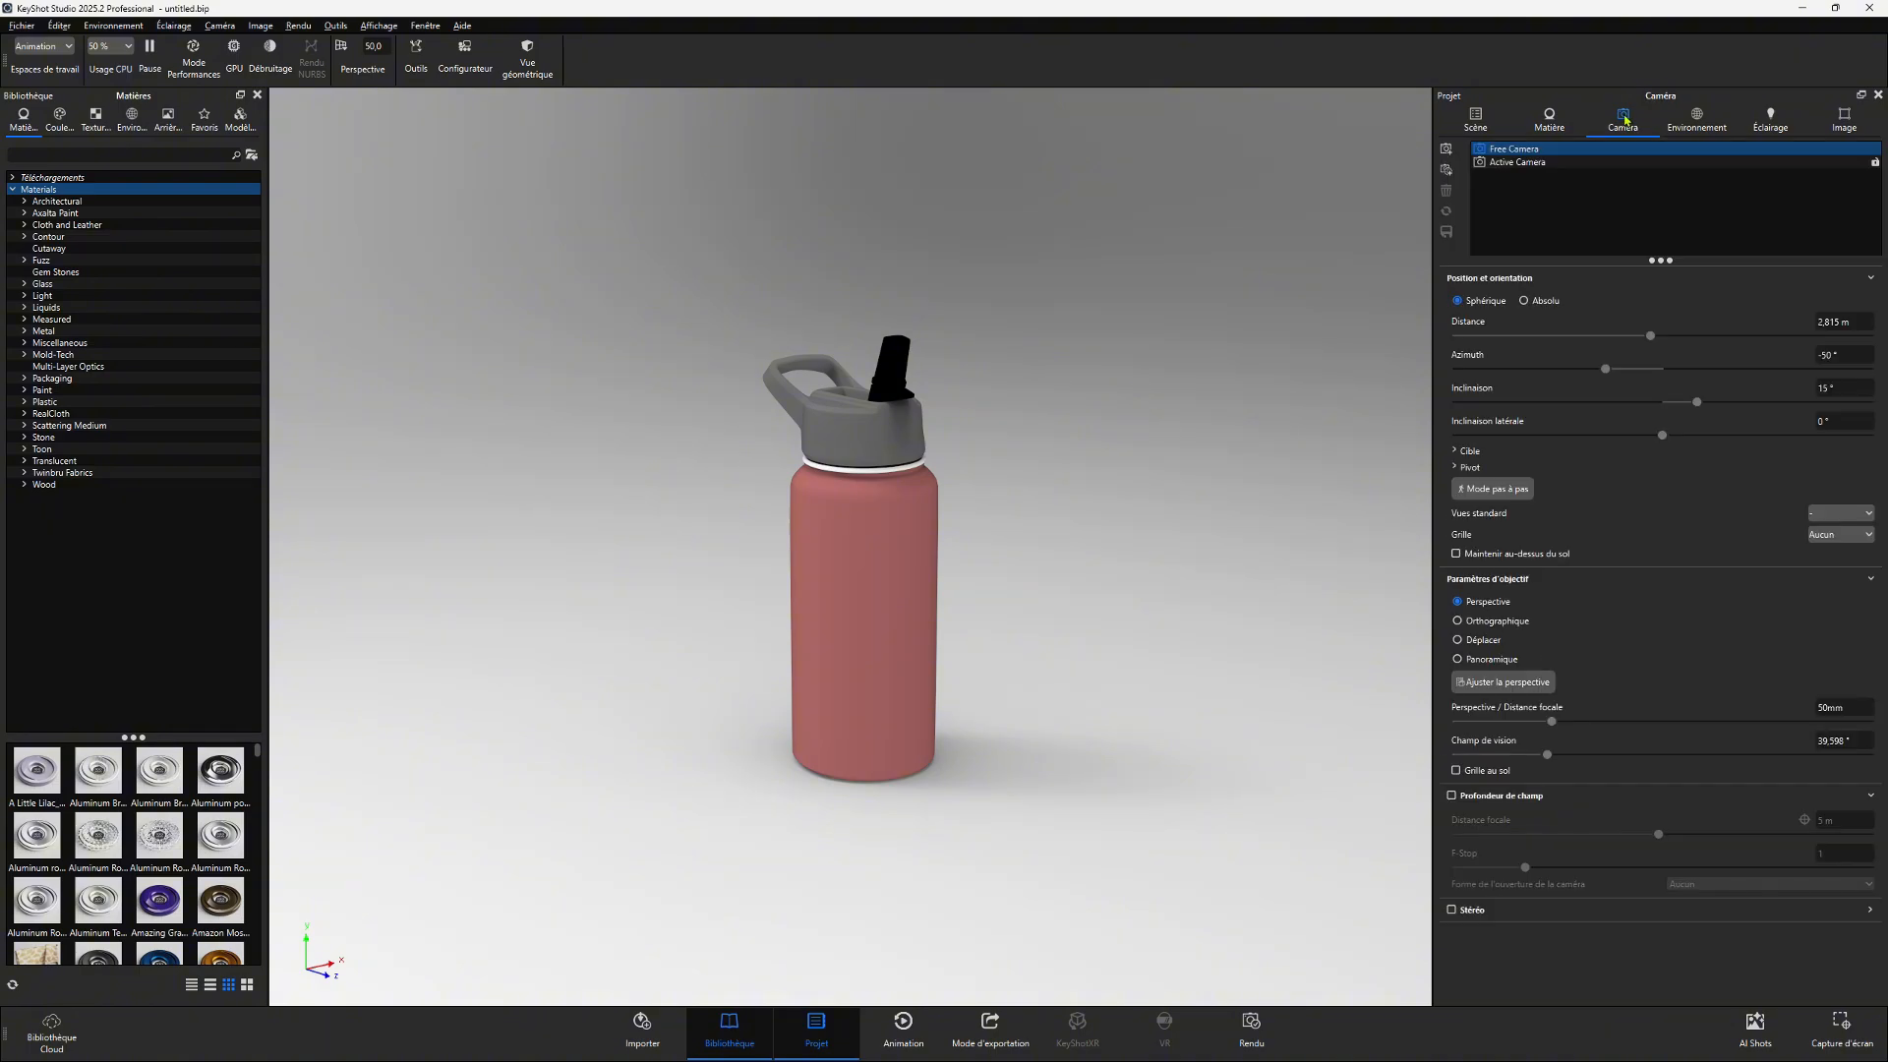
click(1715, 121)
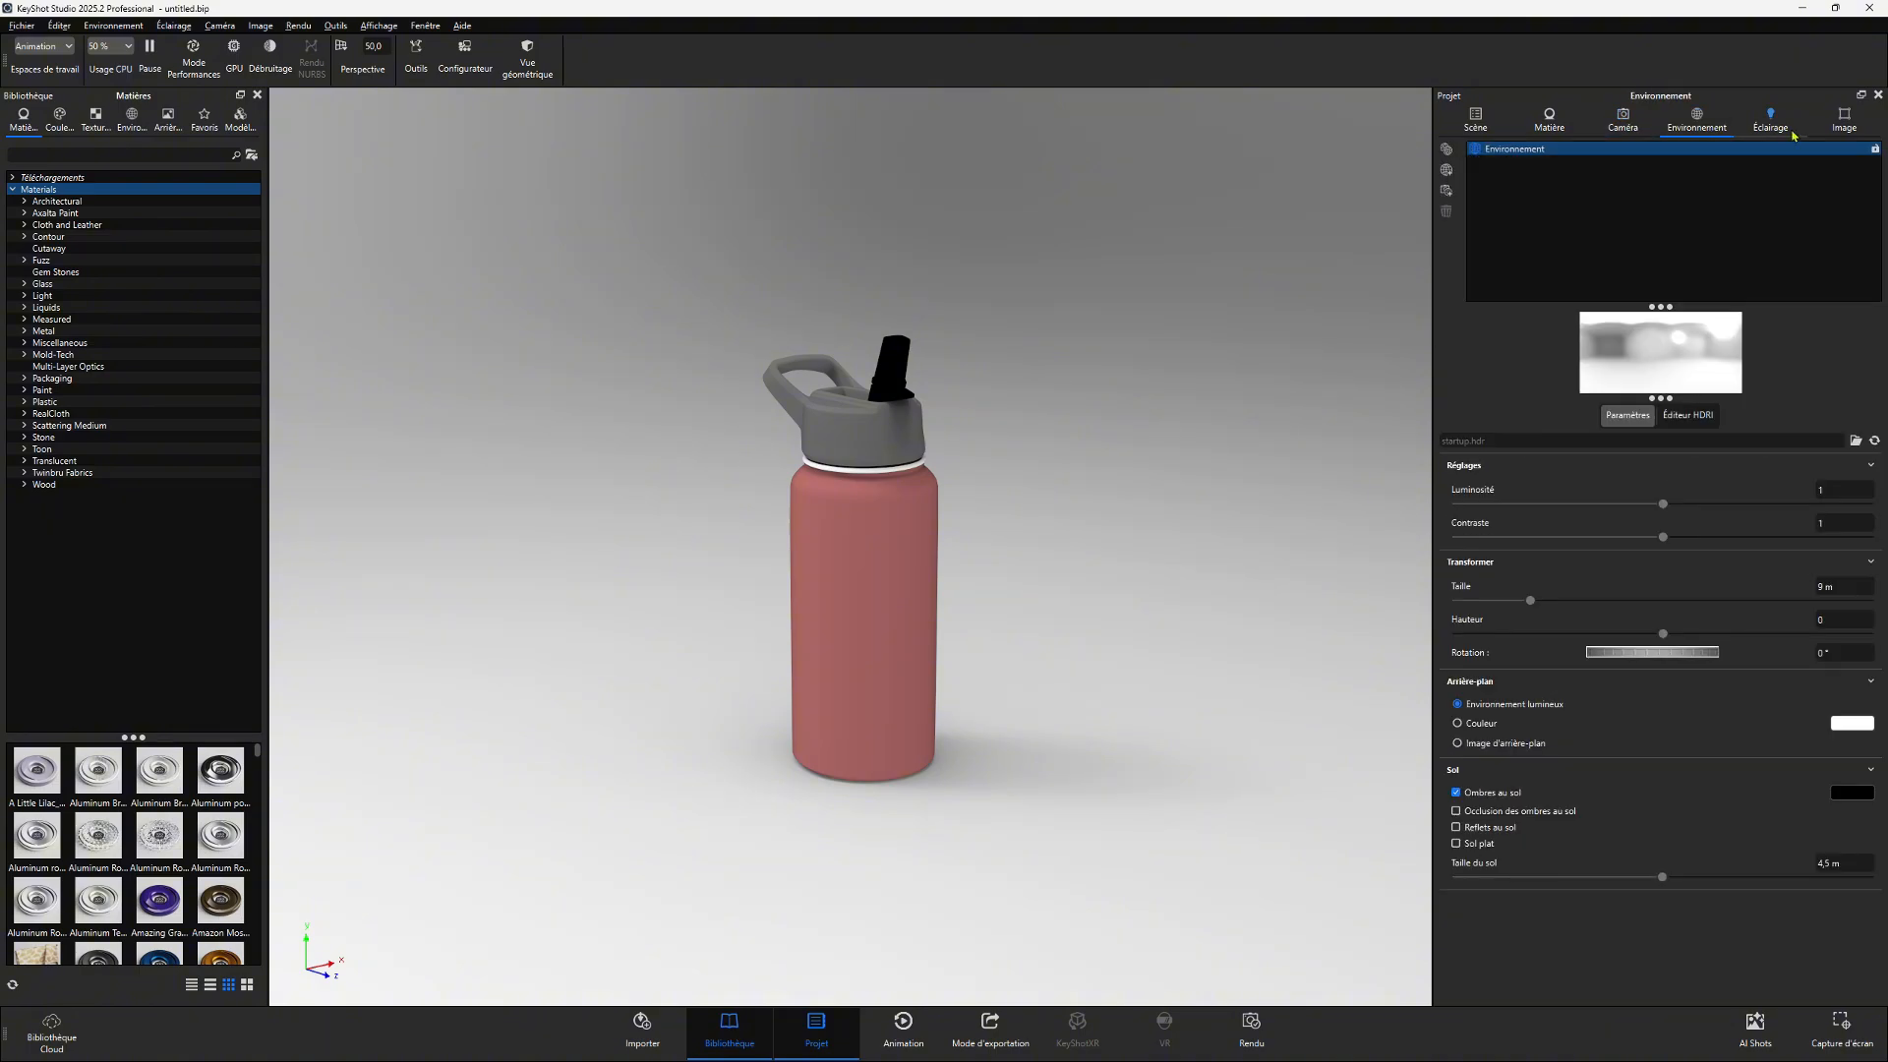
click(1843, 119)
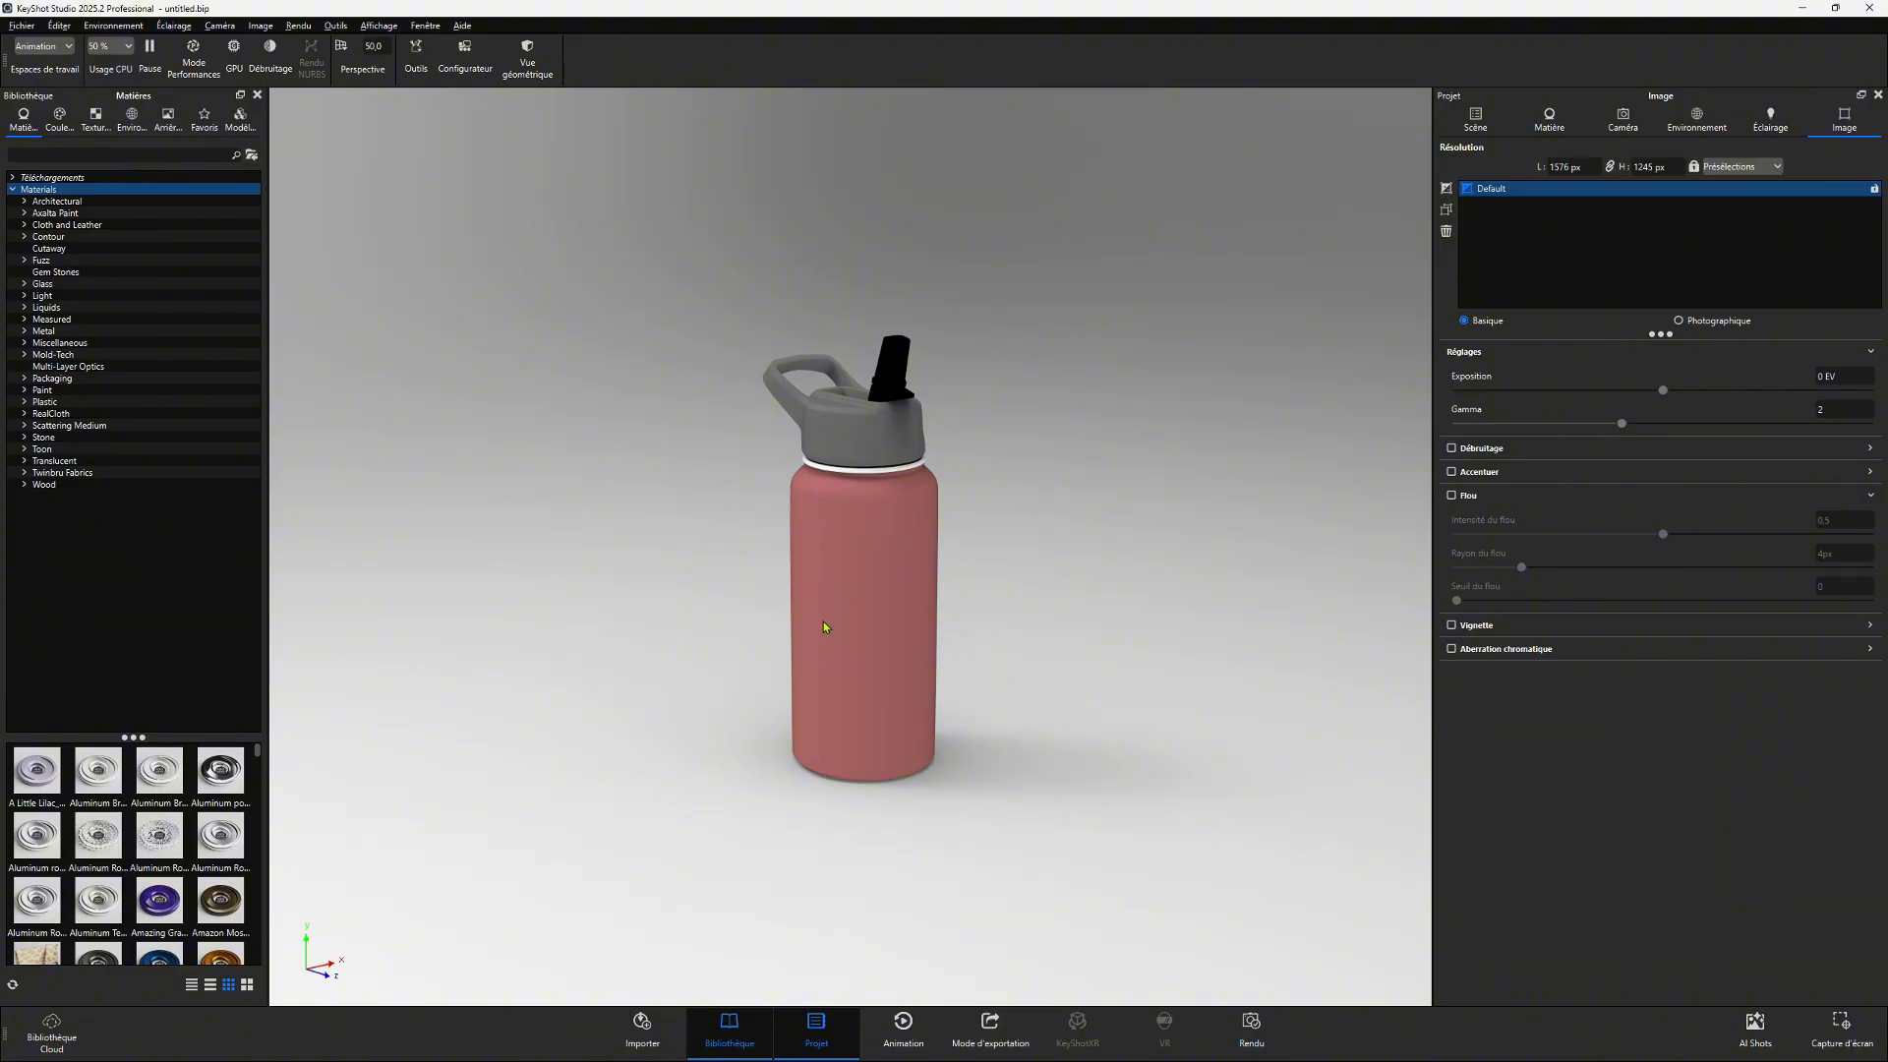
- Enlarge the library thumbnail area and orbit, zoom and pan the viewport to inspect the bottle
drag(132, 736, 132, 526)
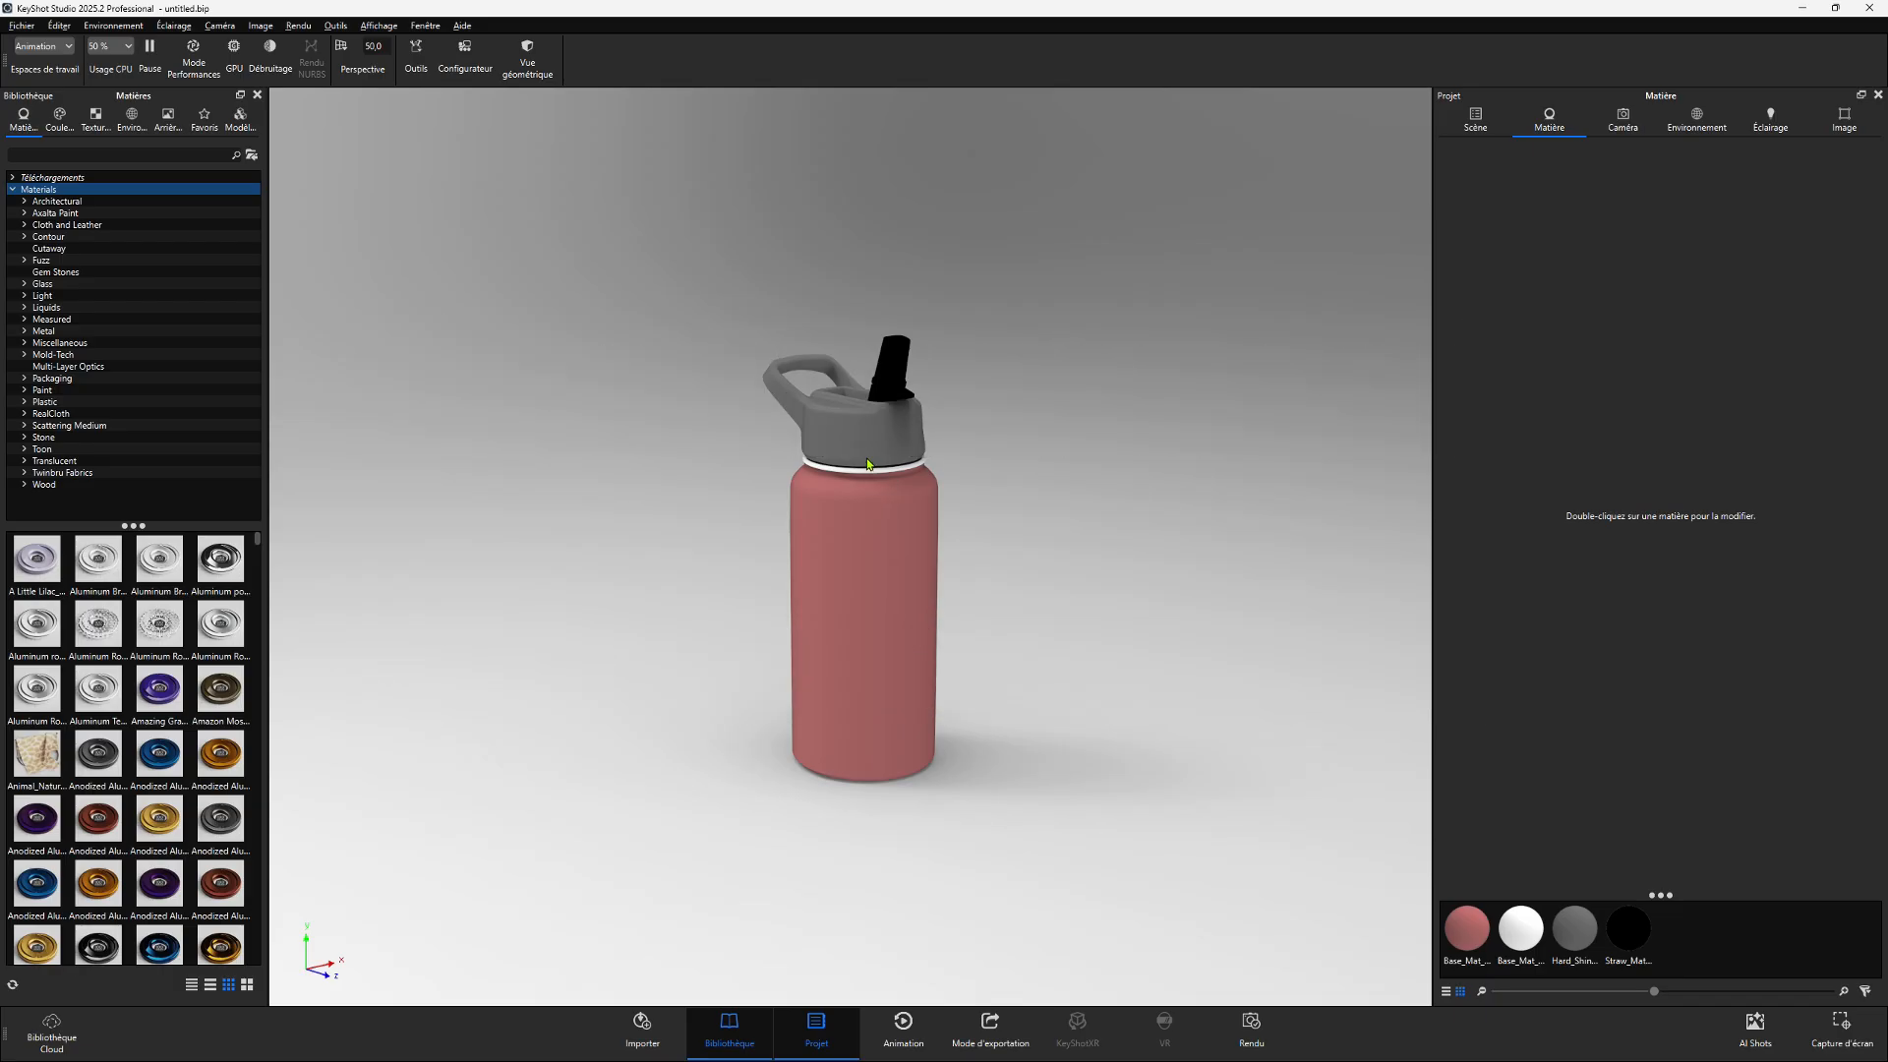
drag(865, 468, 1278, 452)
drag(1140, 477, 750, 505)
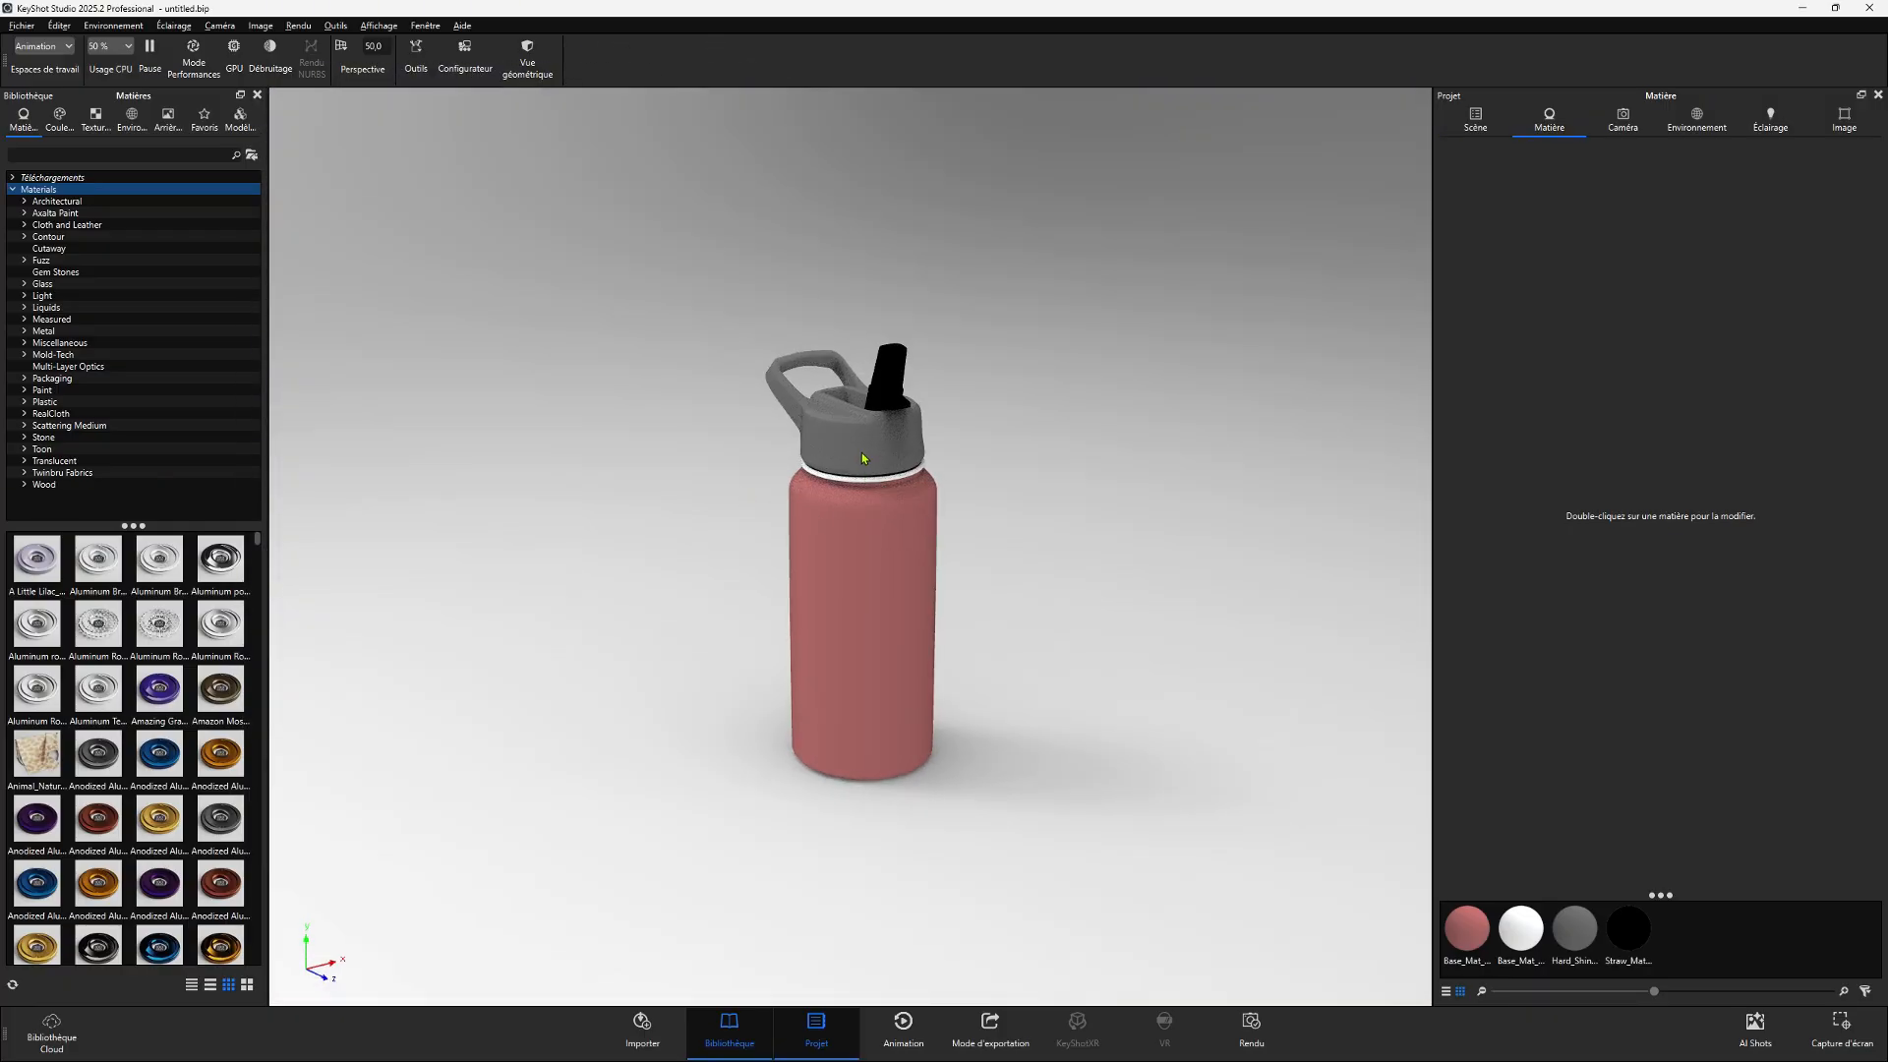
scroll(867, 452, up, 5)
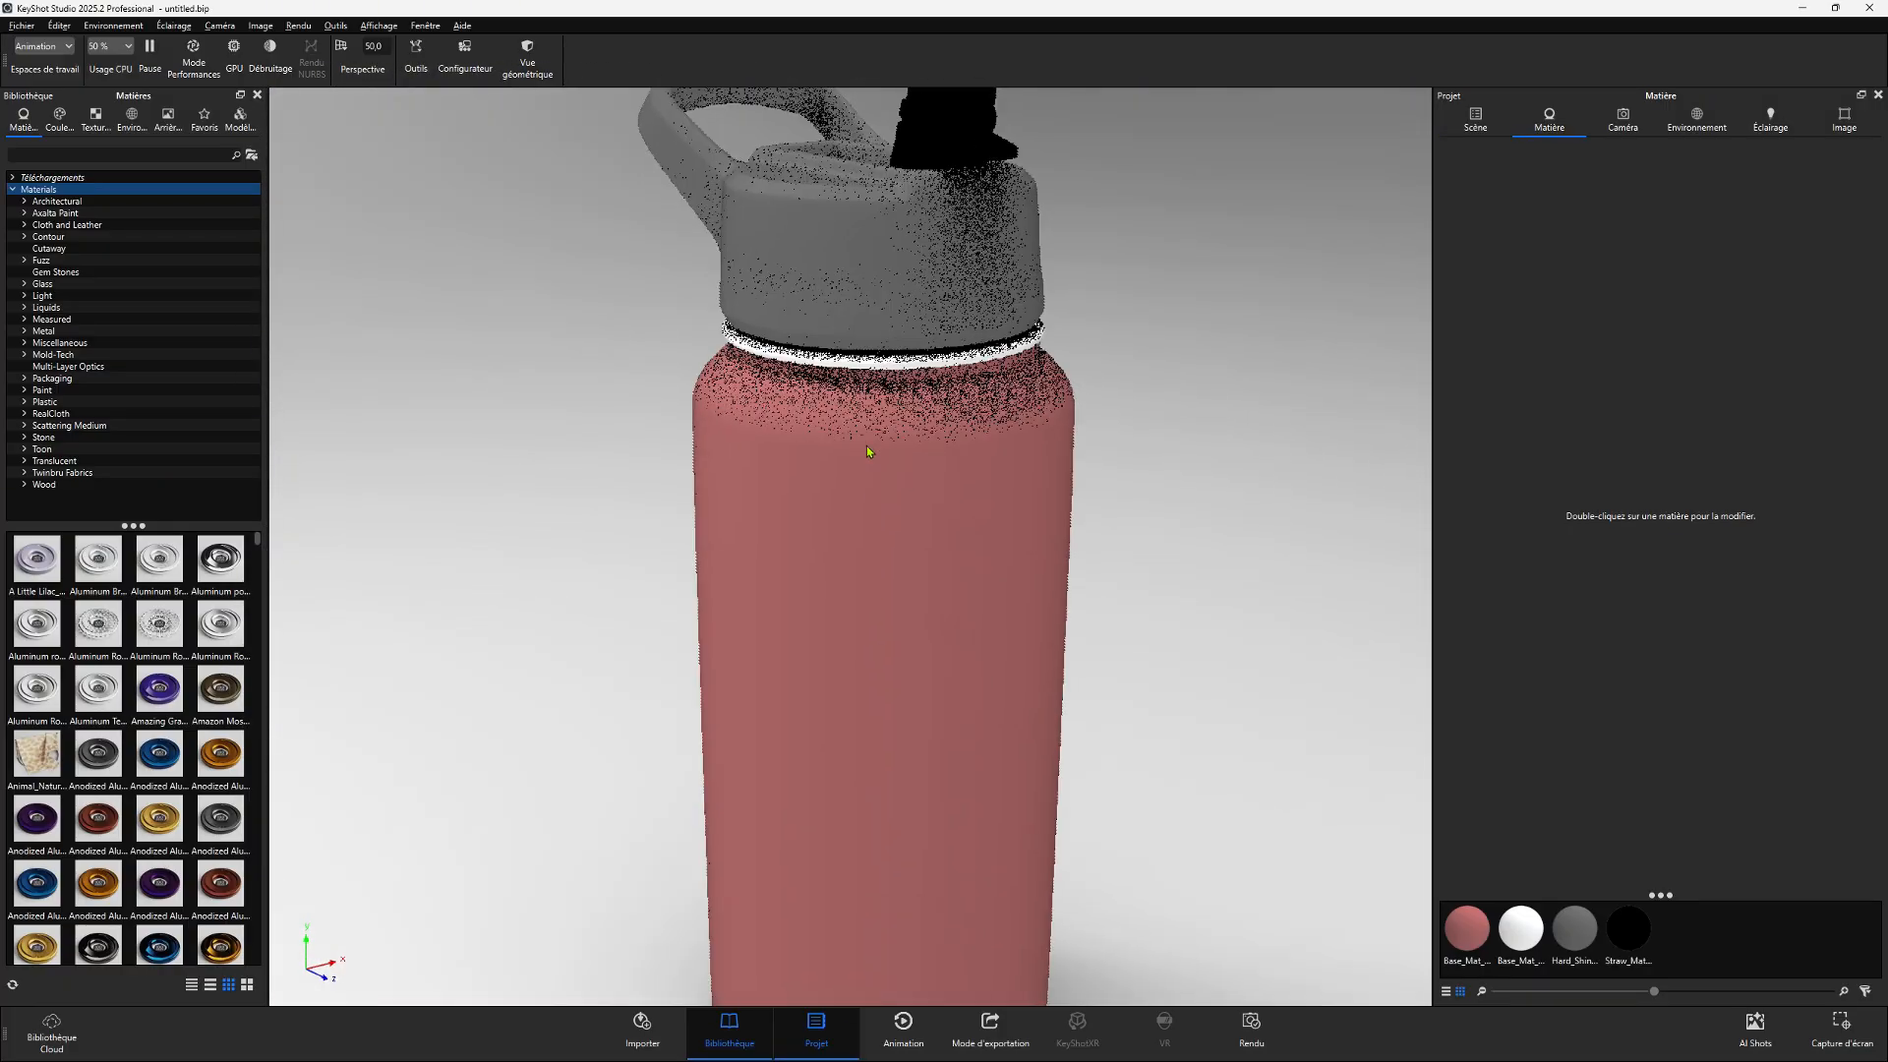
scroll(867, 452, down, 5)
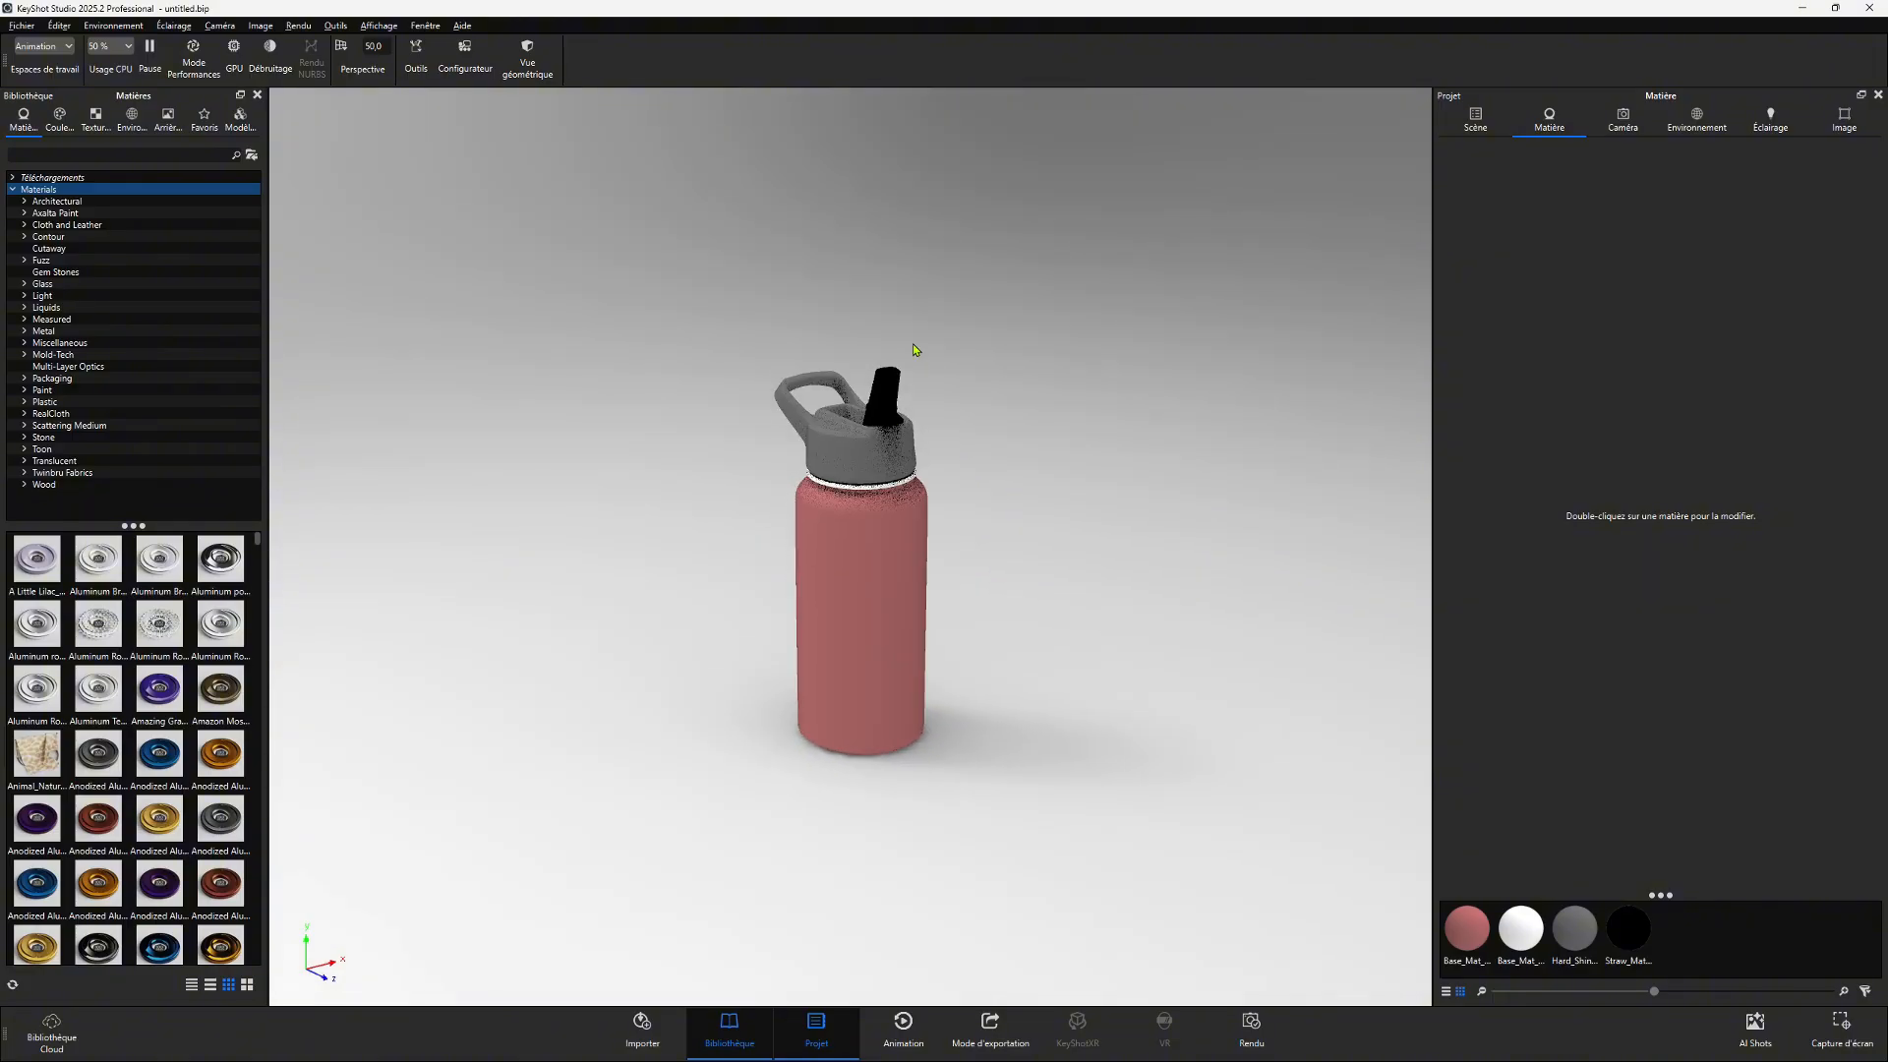
scroll(911, 330, up, 5)
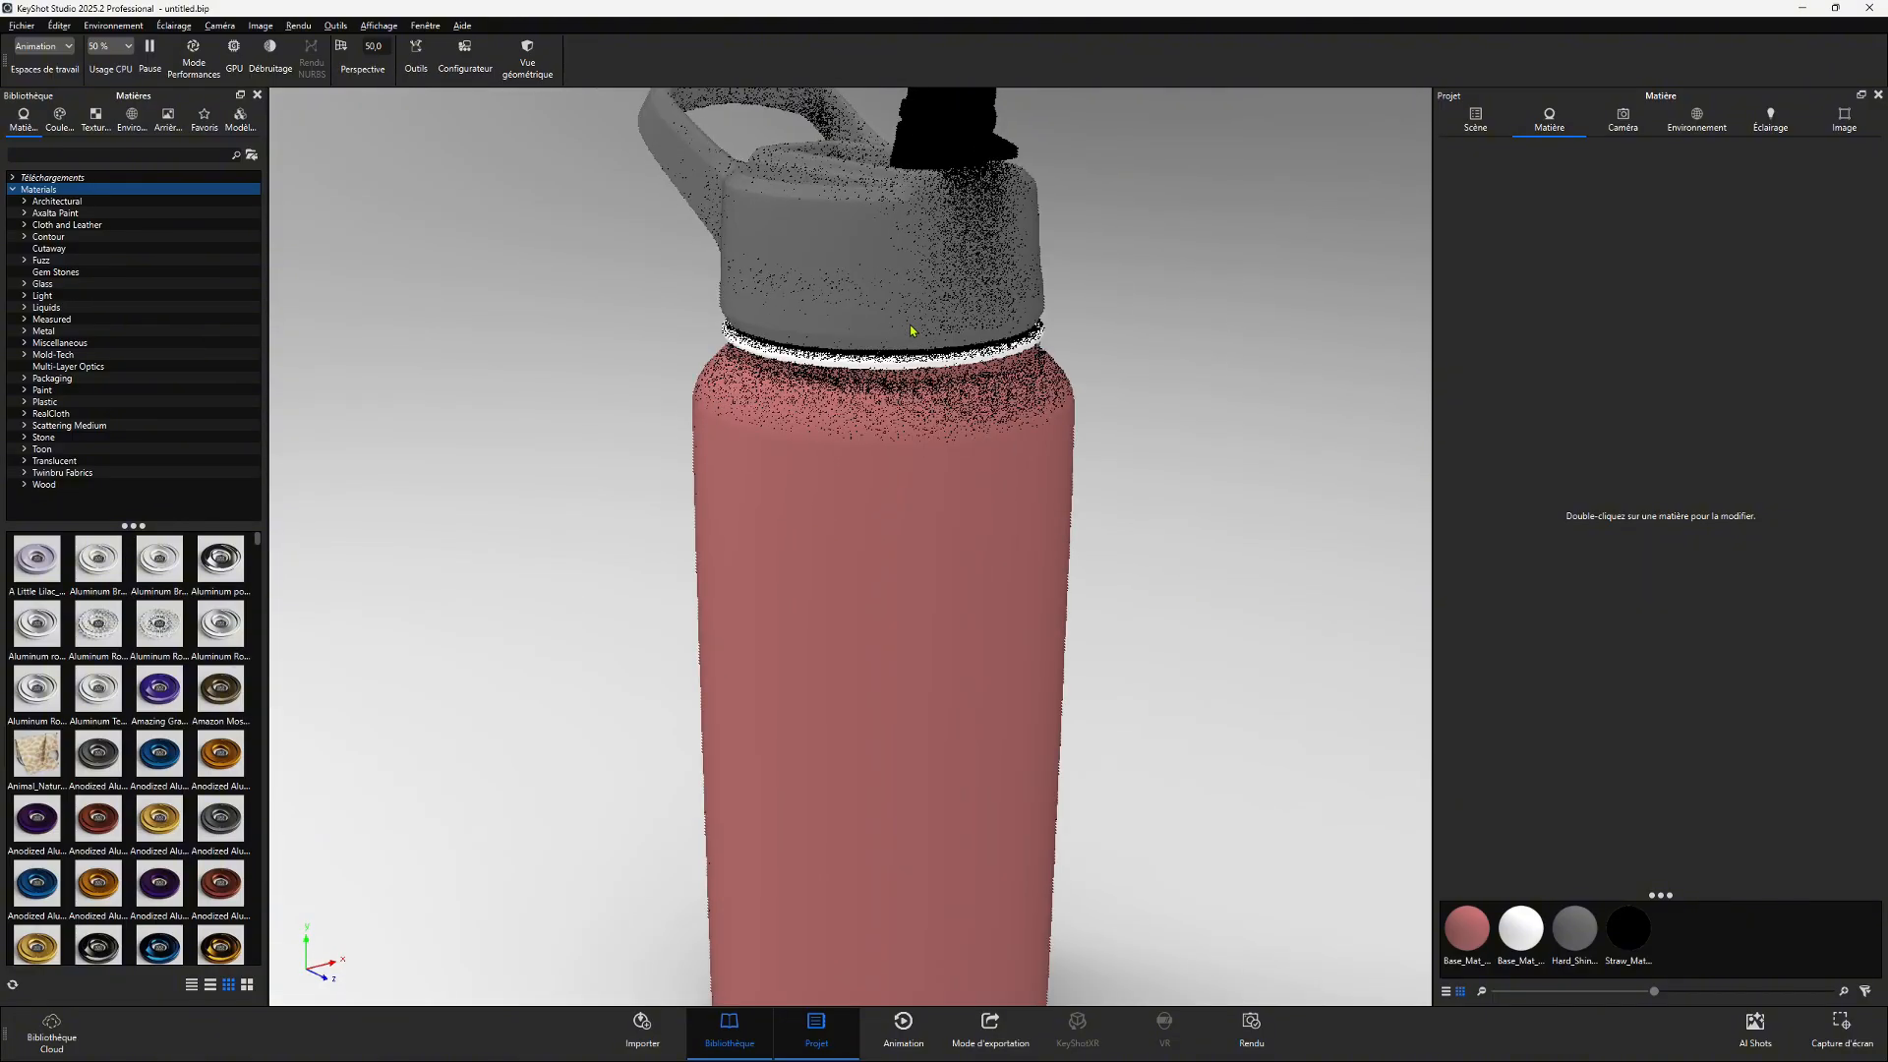
scroll(911, 330, down, 6)
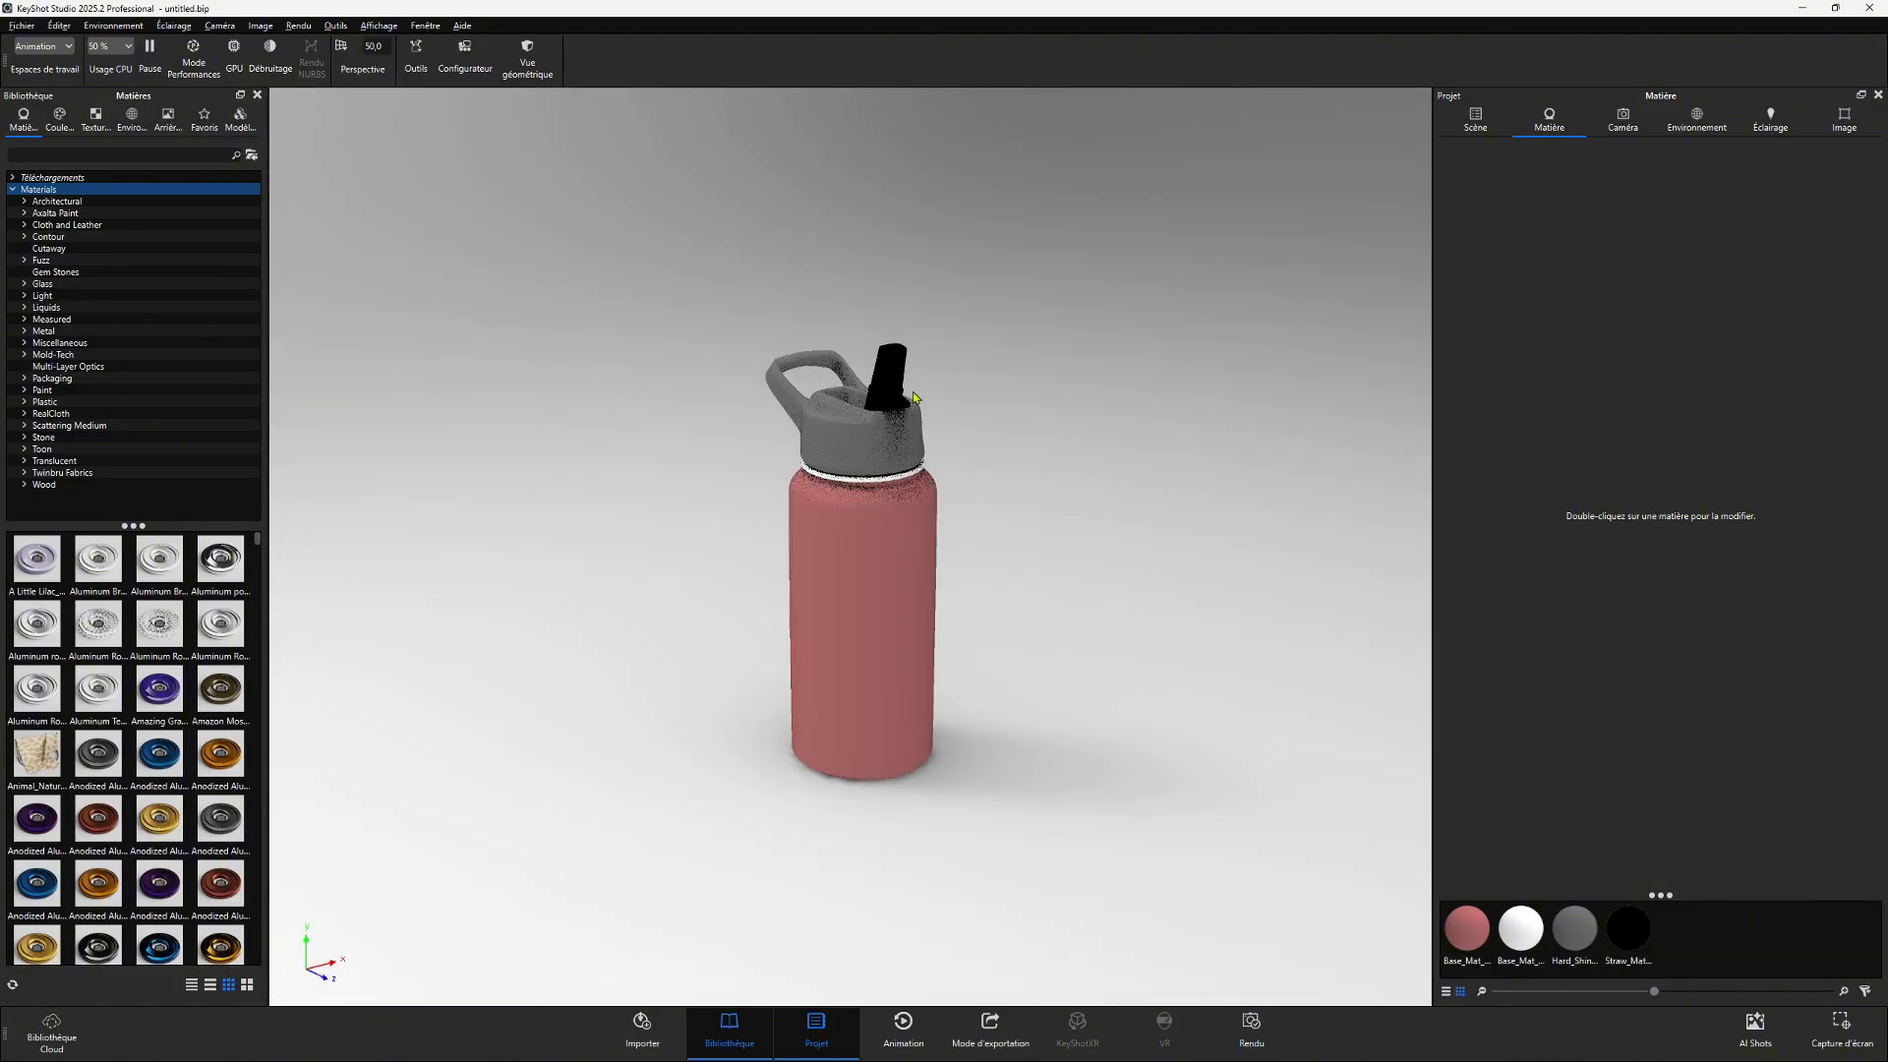
scroll(913, 408, up, 3)
scroll(913, 408, up, 4)
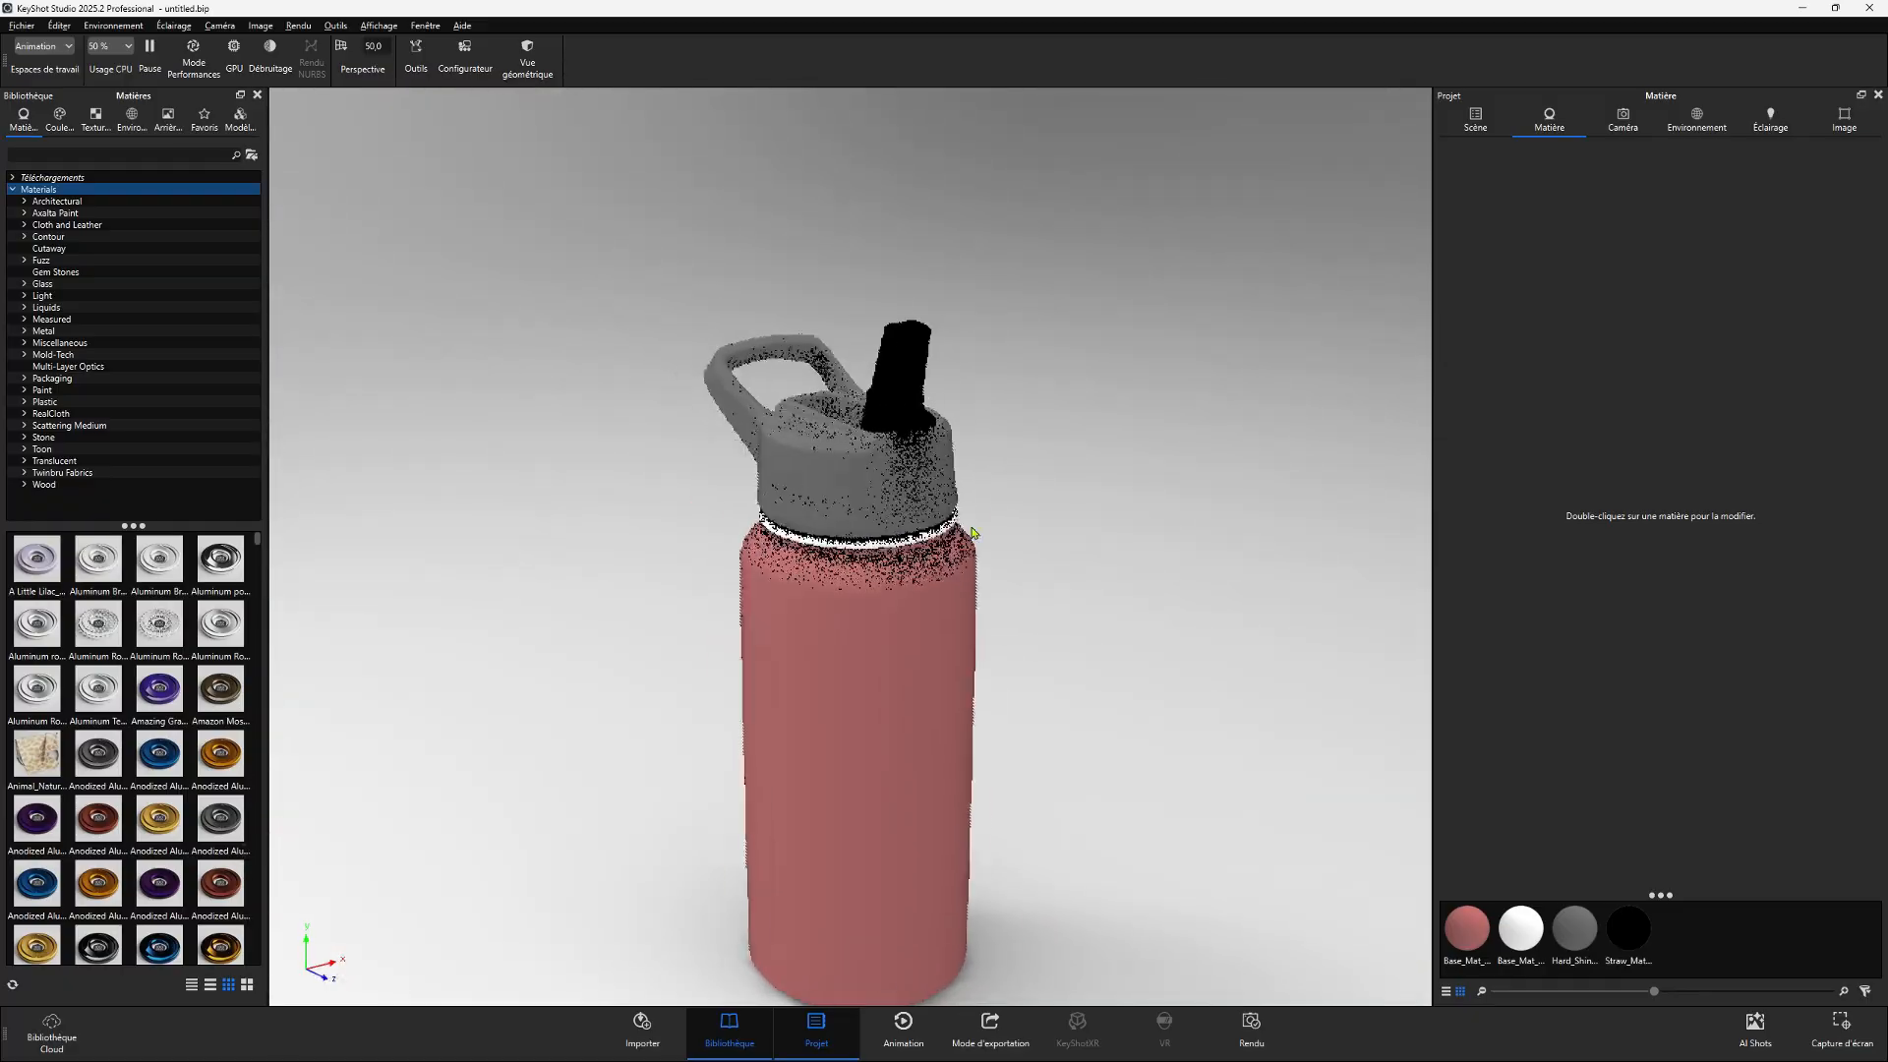
middle_drag(972, 527, 730, 389)
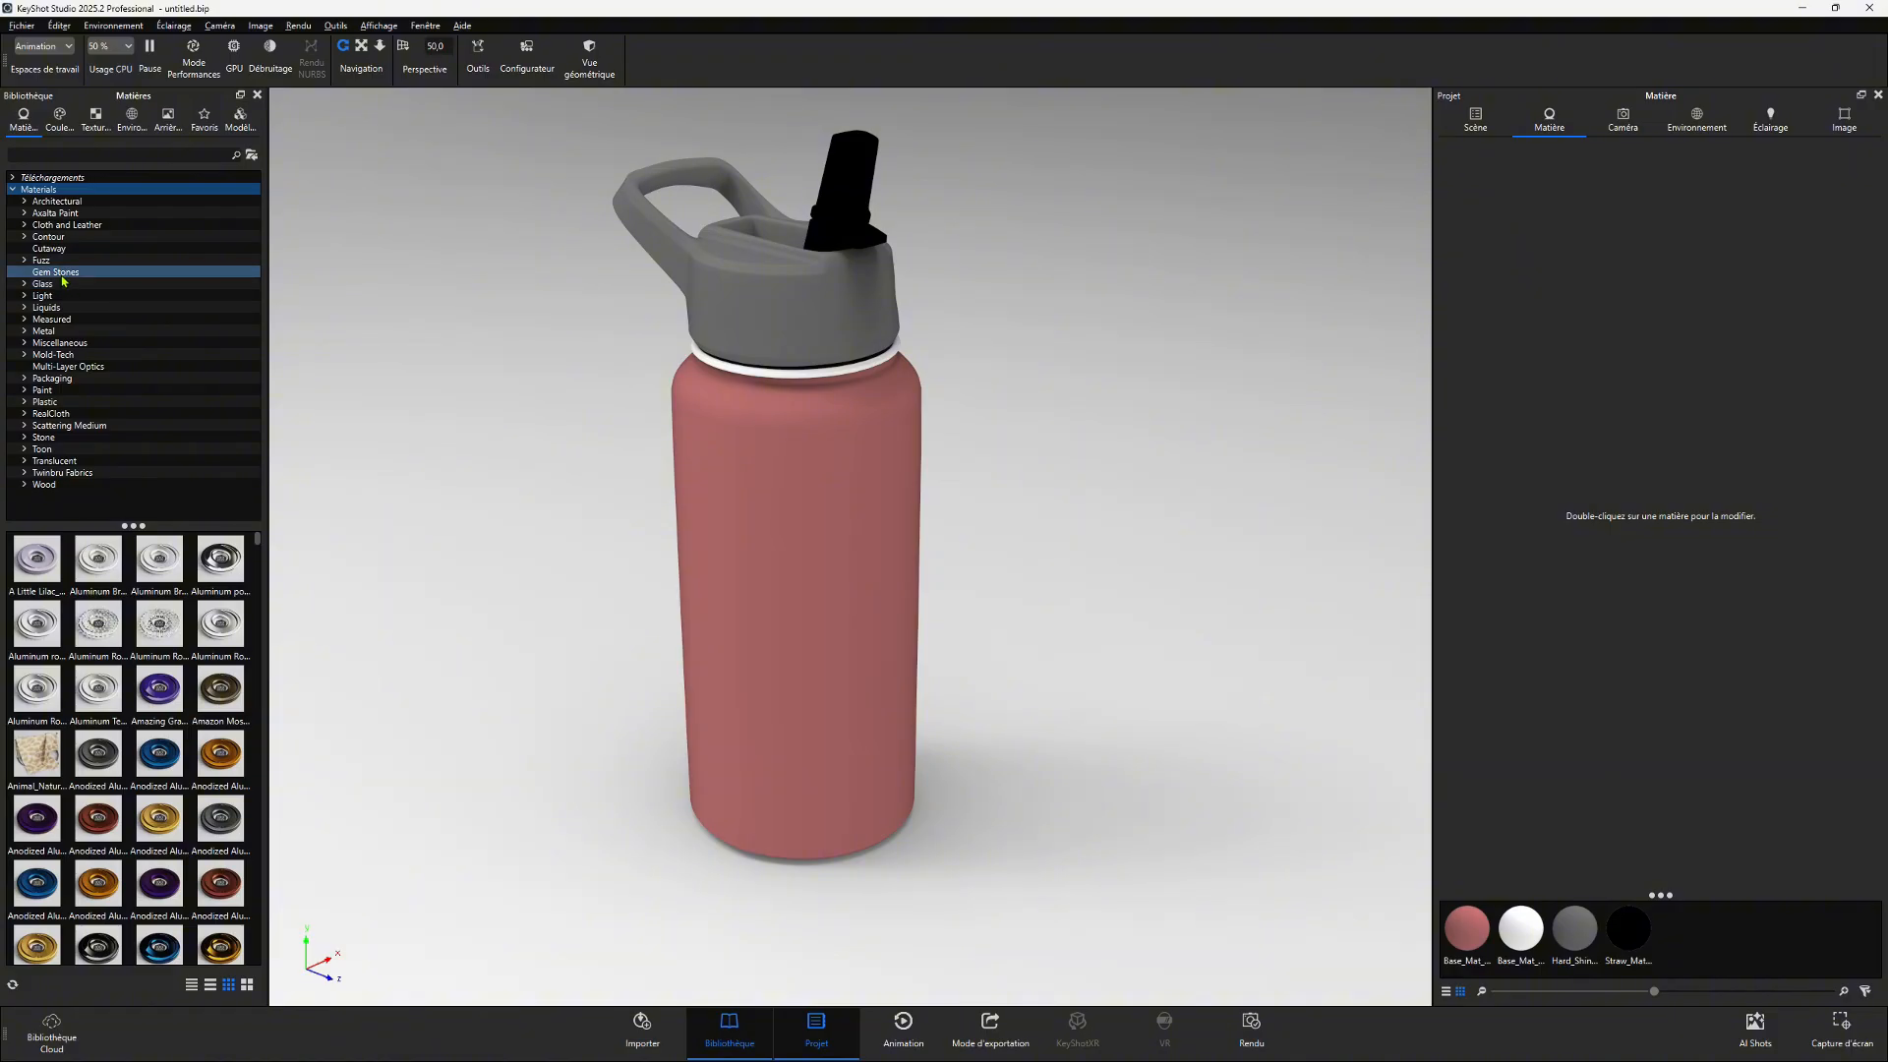
- Apply the blue Hard Shiny Plastic material from Plastic > Hard > Shiny to the bottle body
click(24, 402)
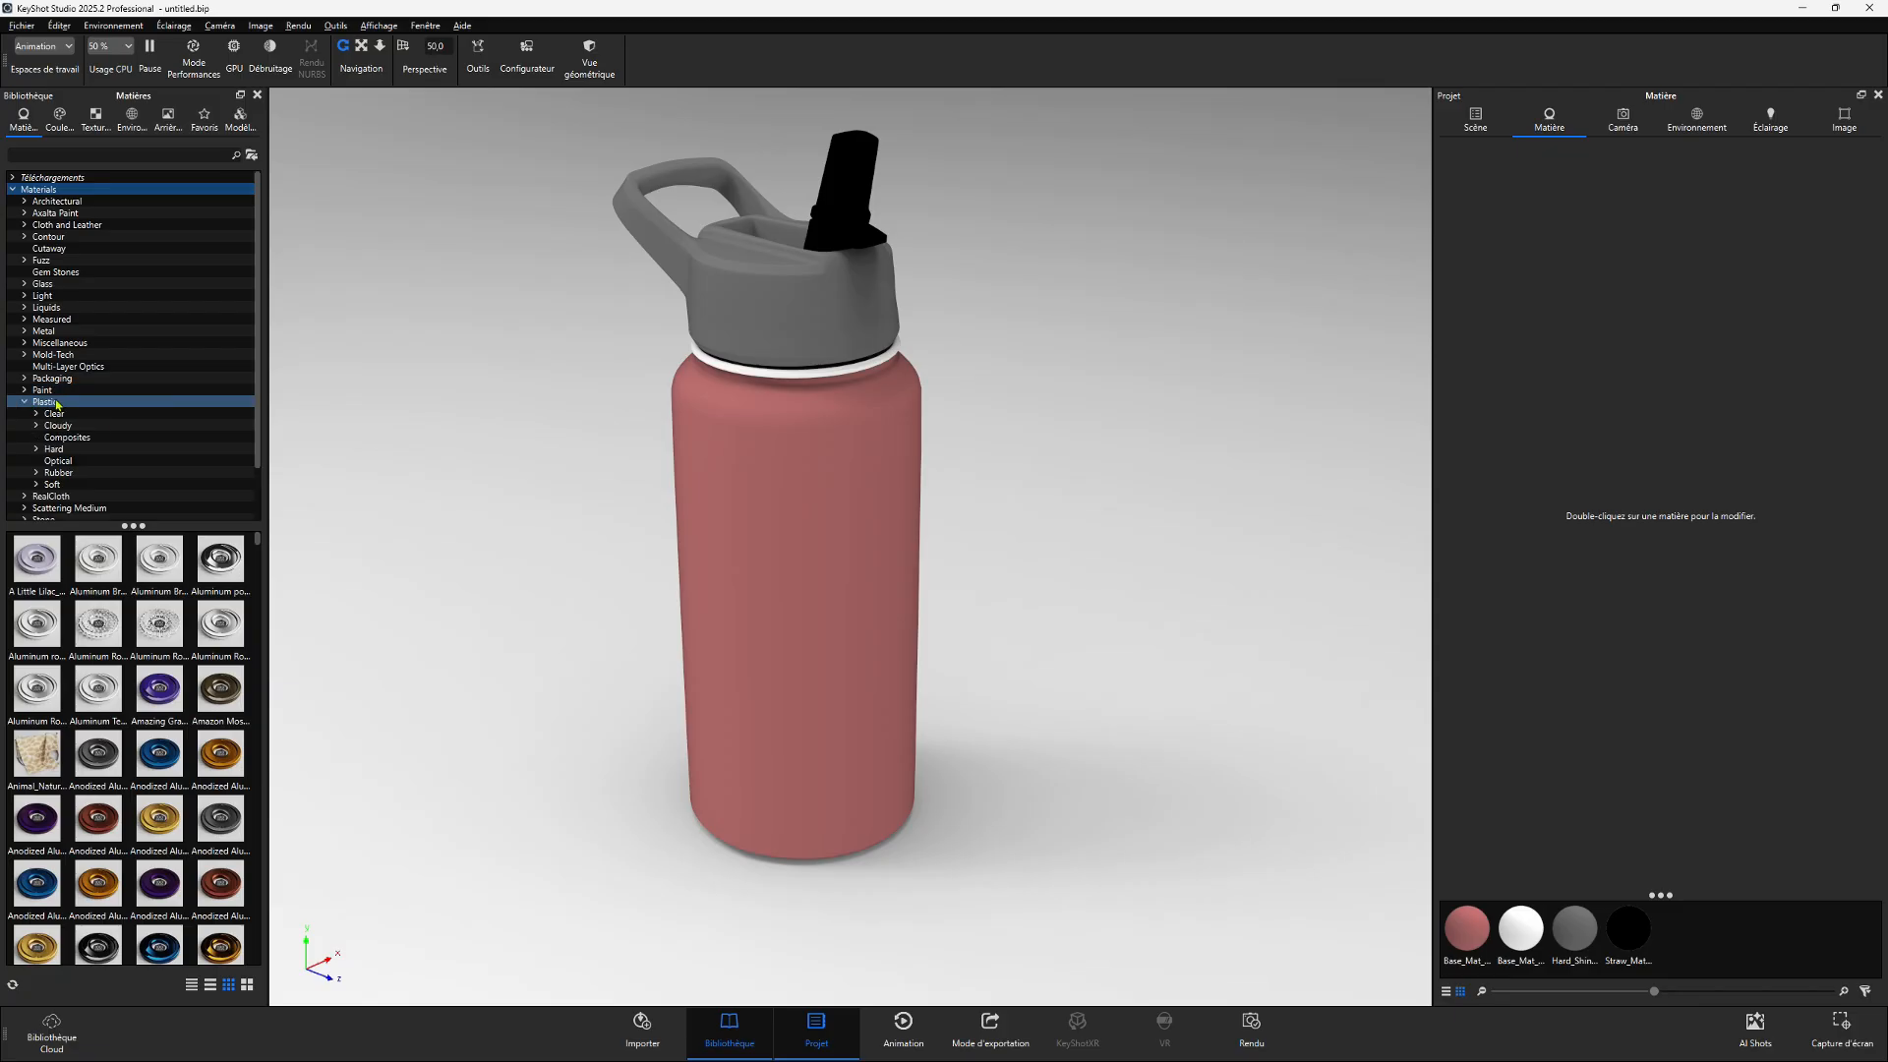
click(53, 451)
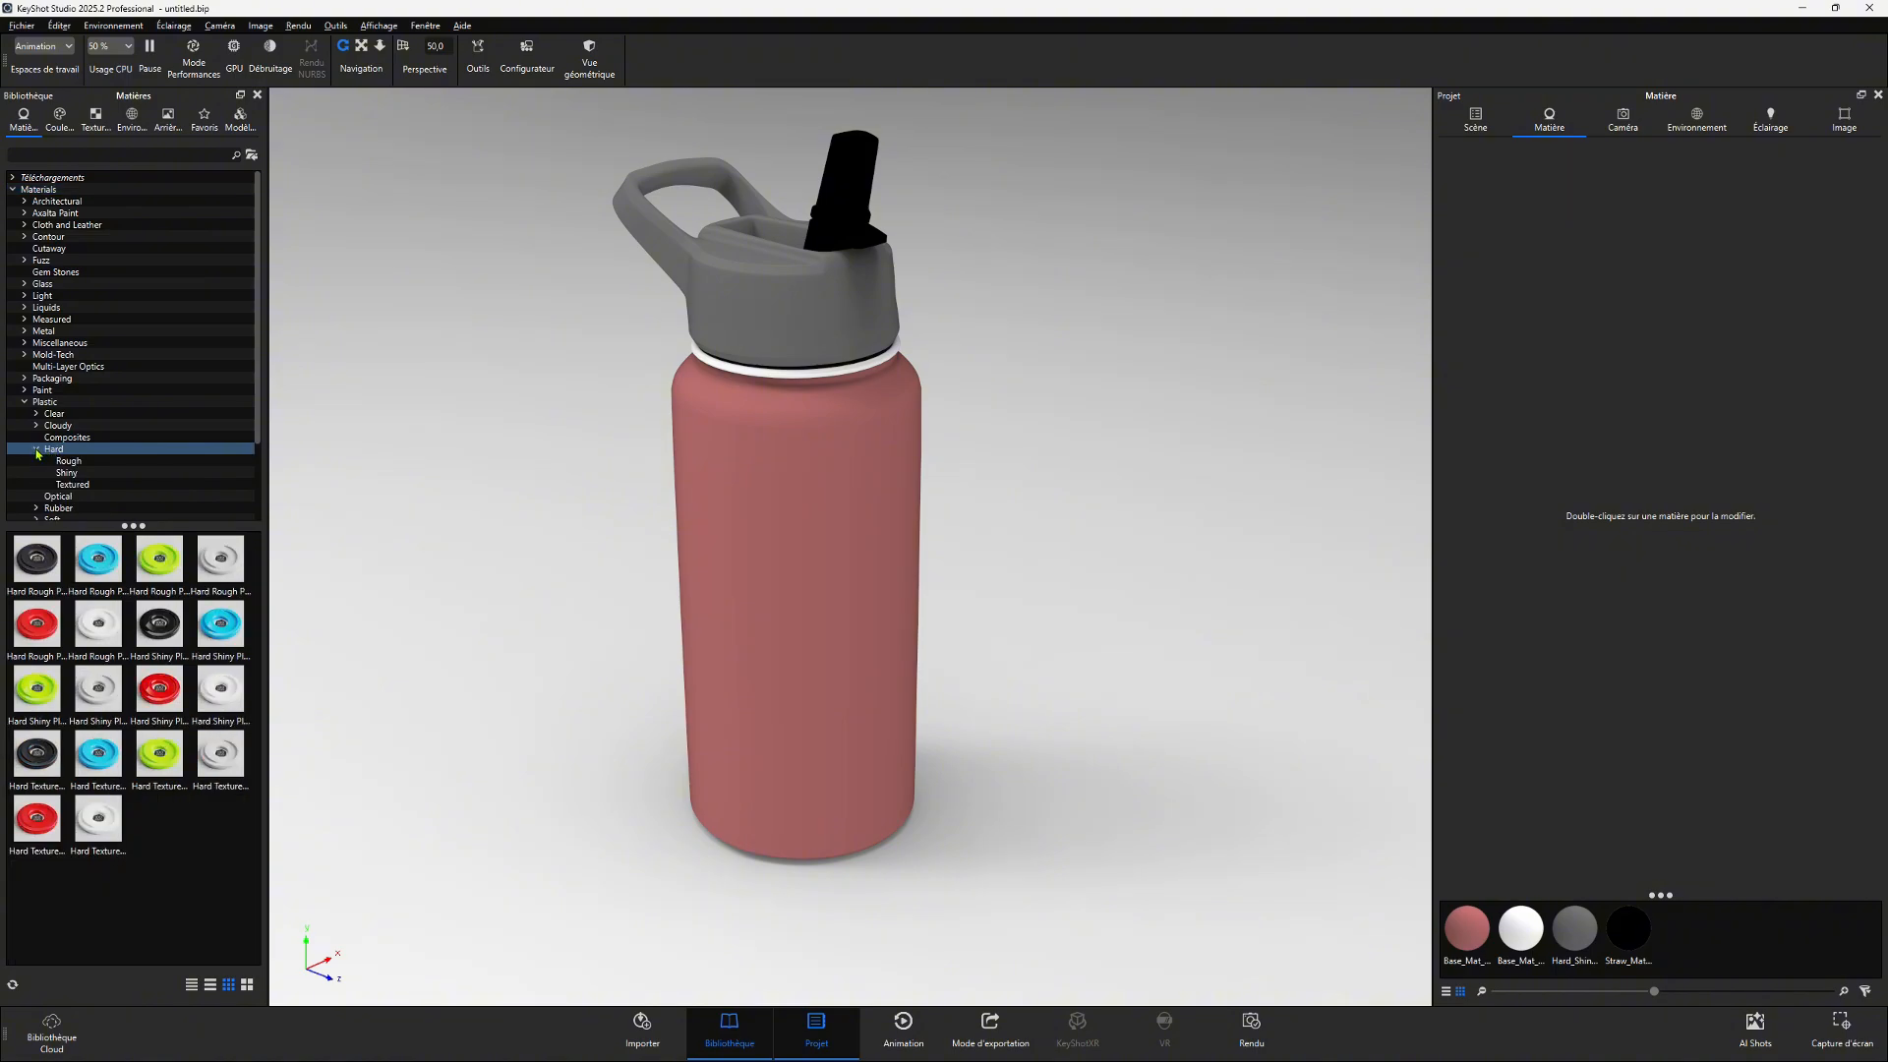
click(37, 451)
click(68, 461)
click(68, 484)
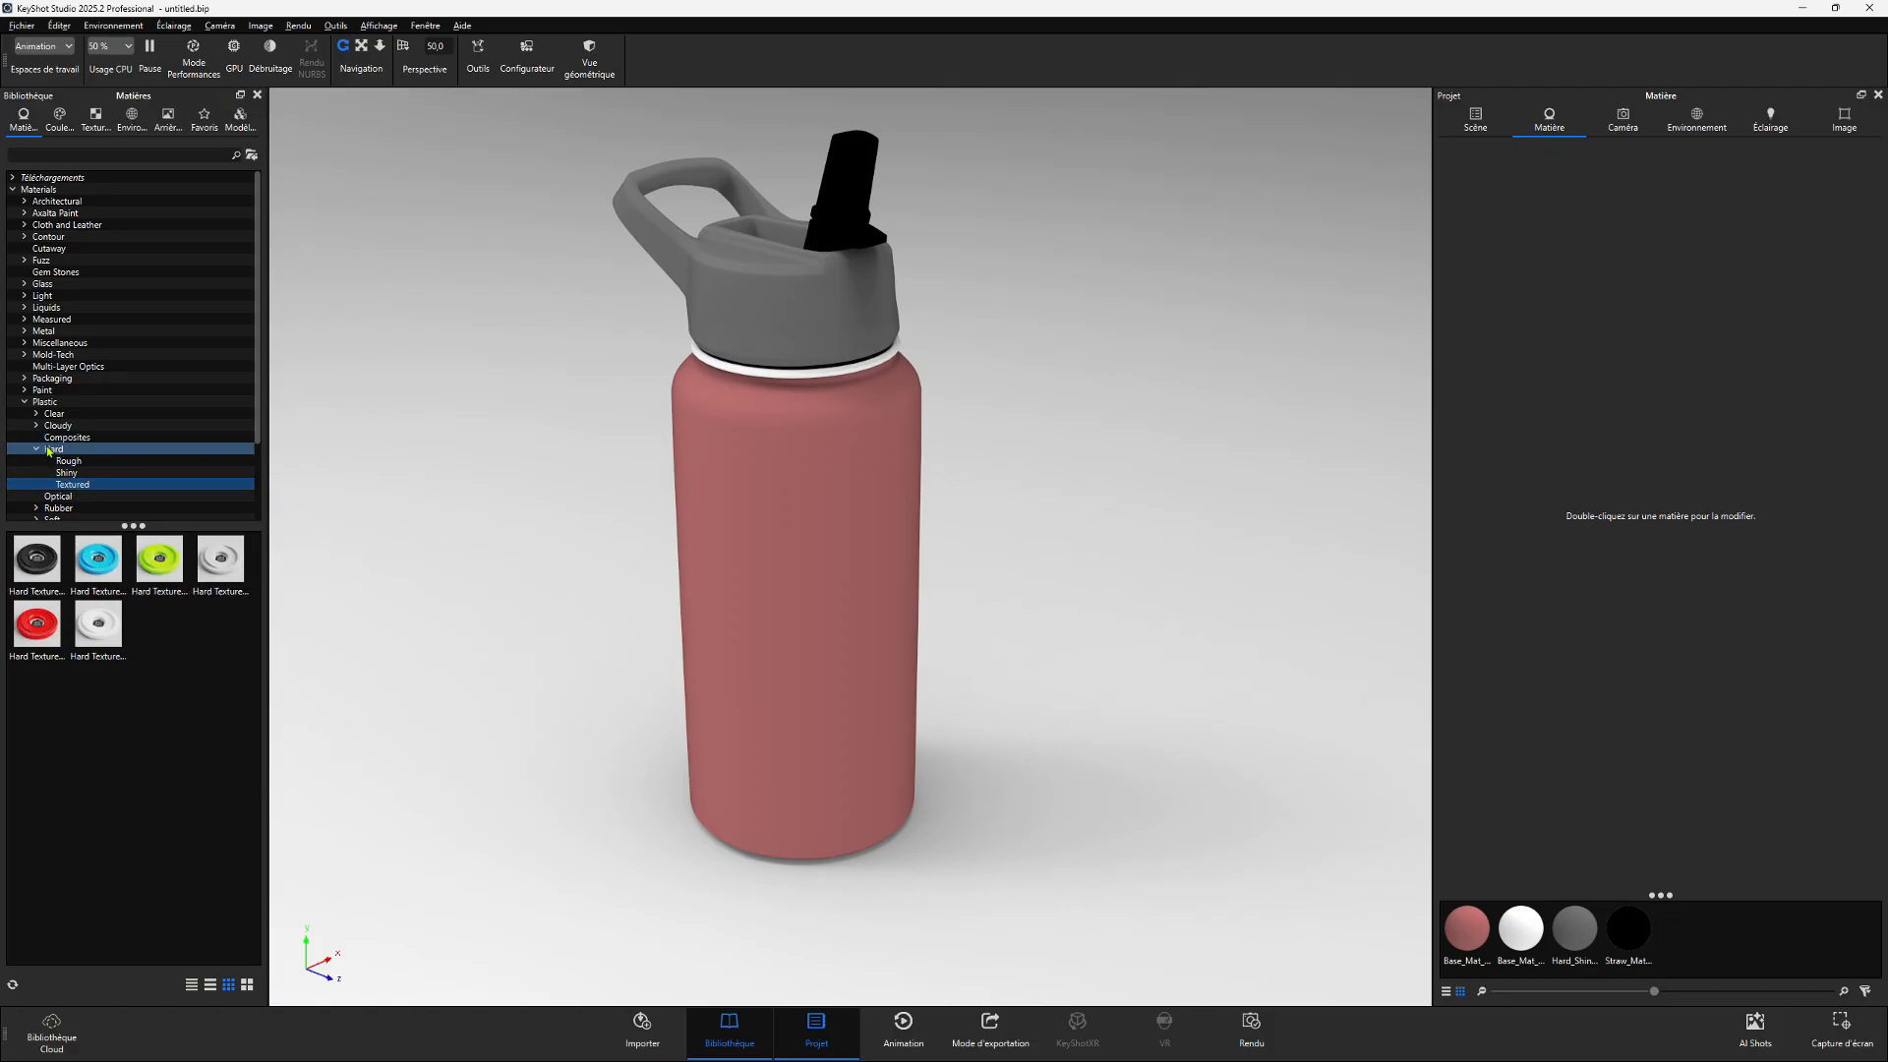
click(74, 463)
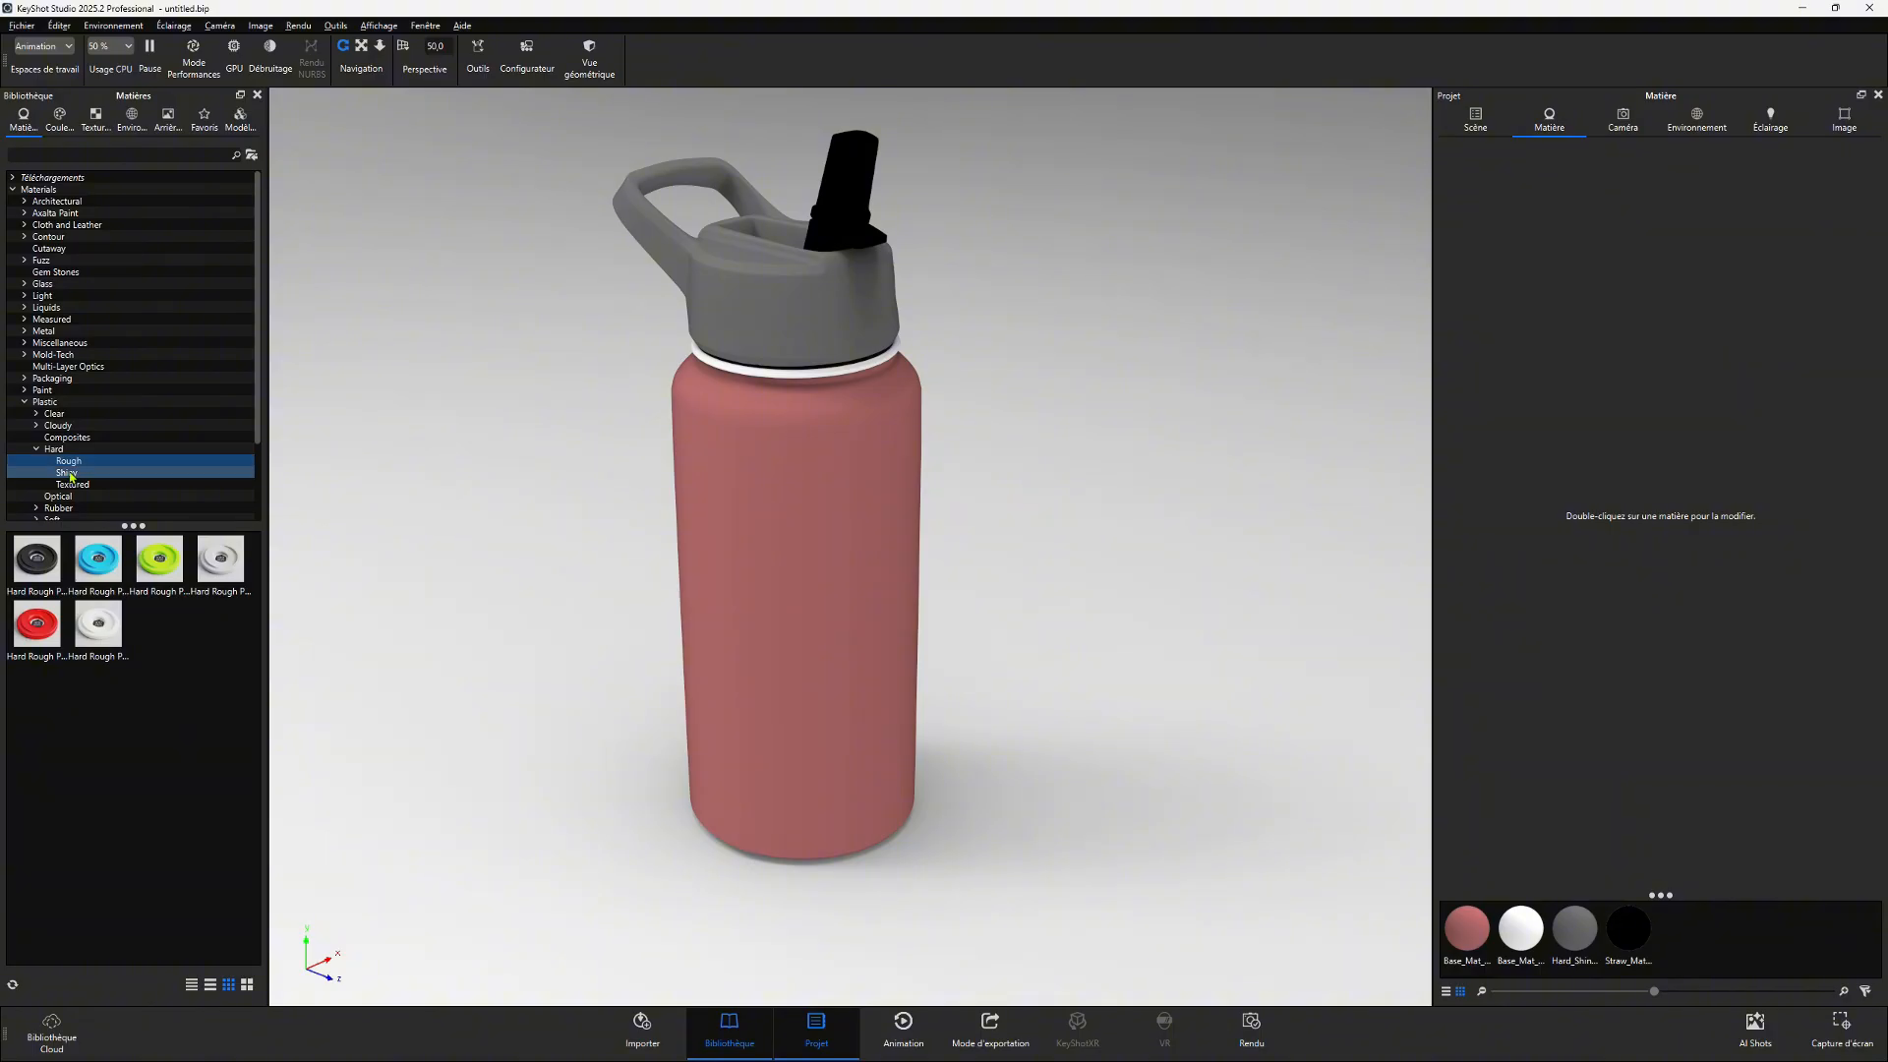
click(71, 484)
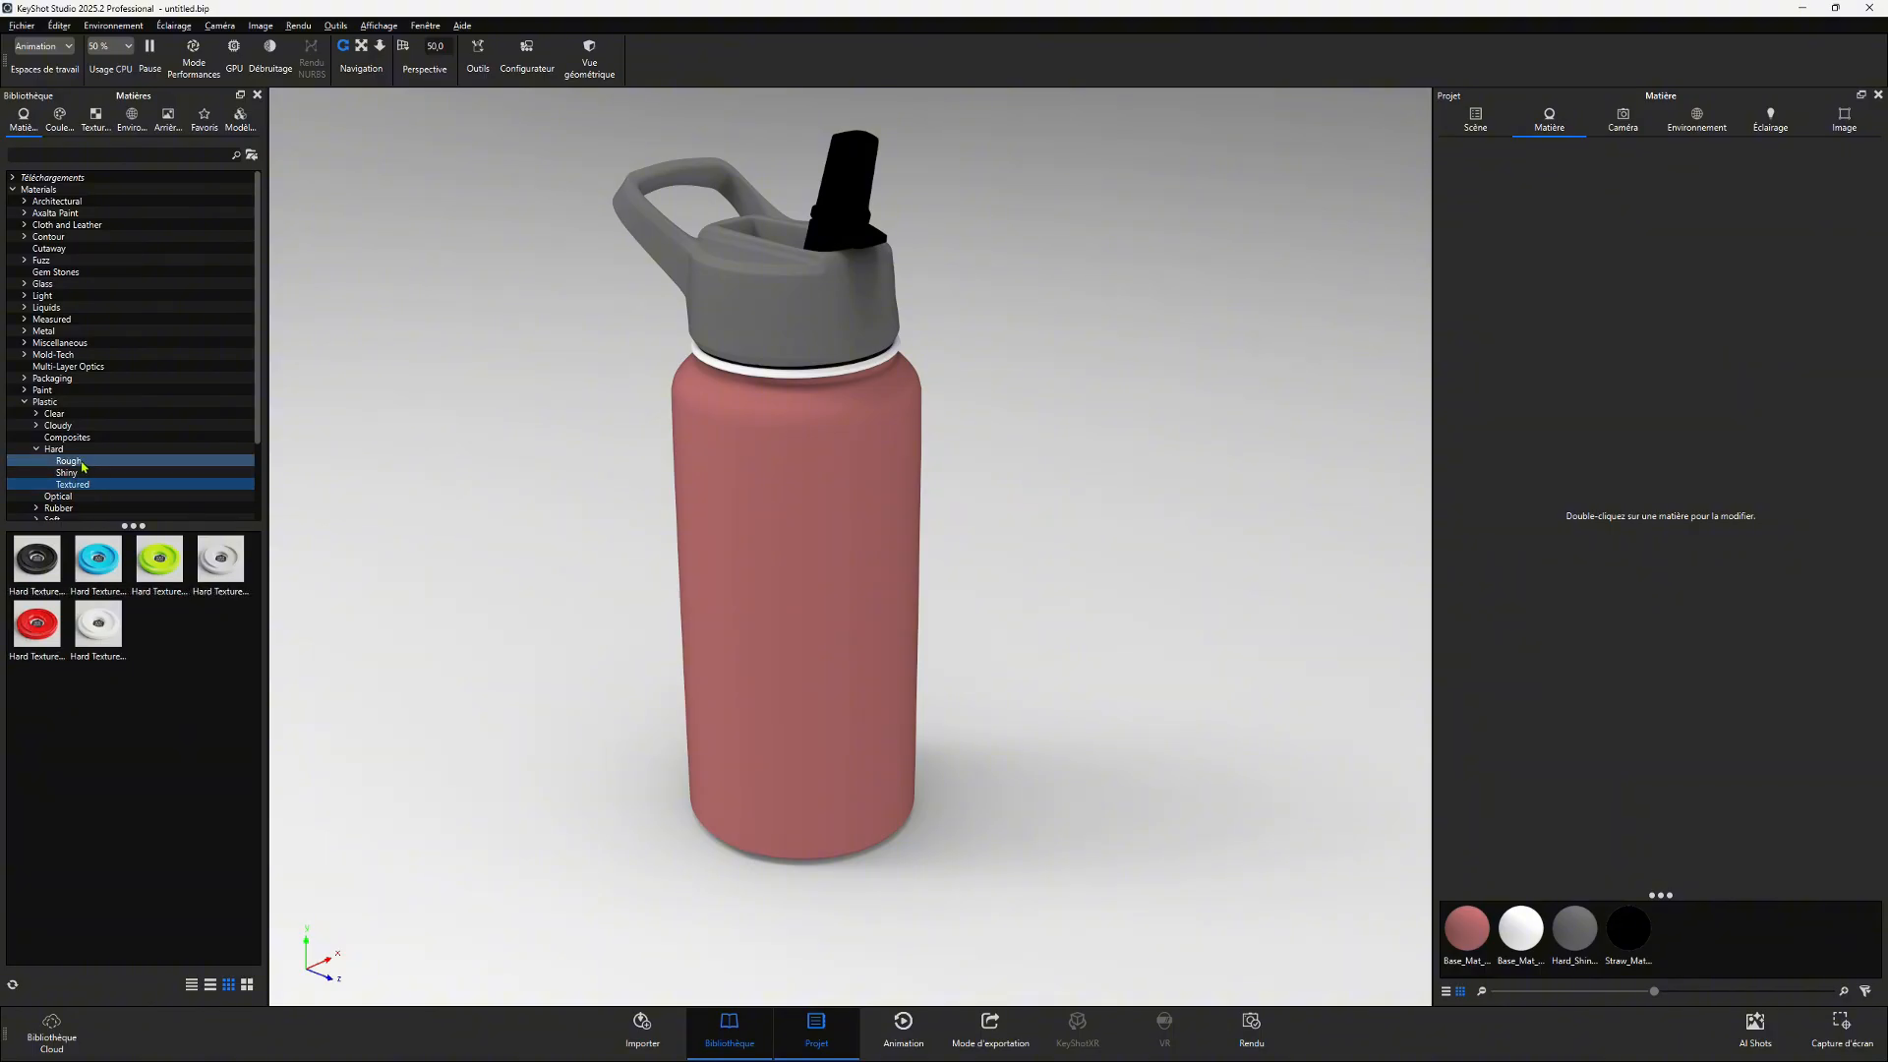
click(80, 463)
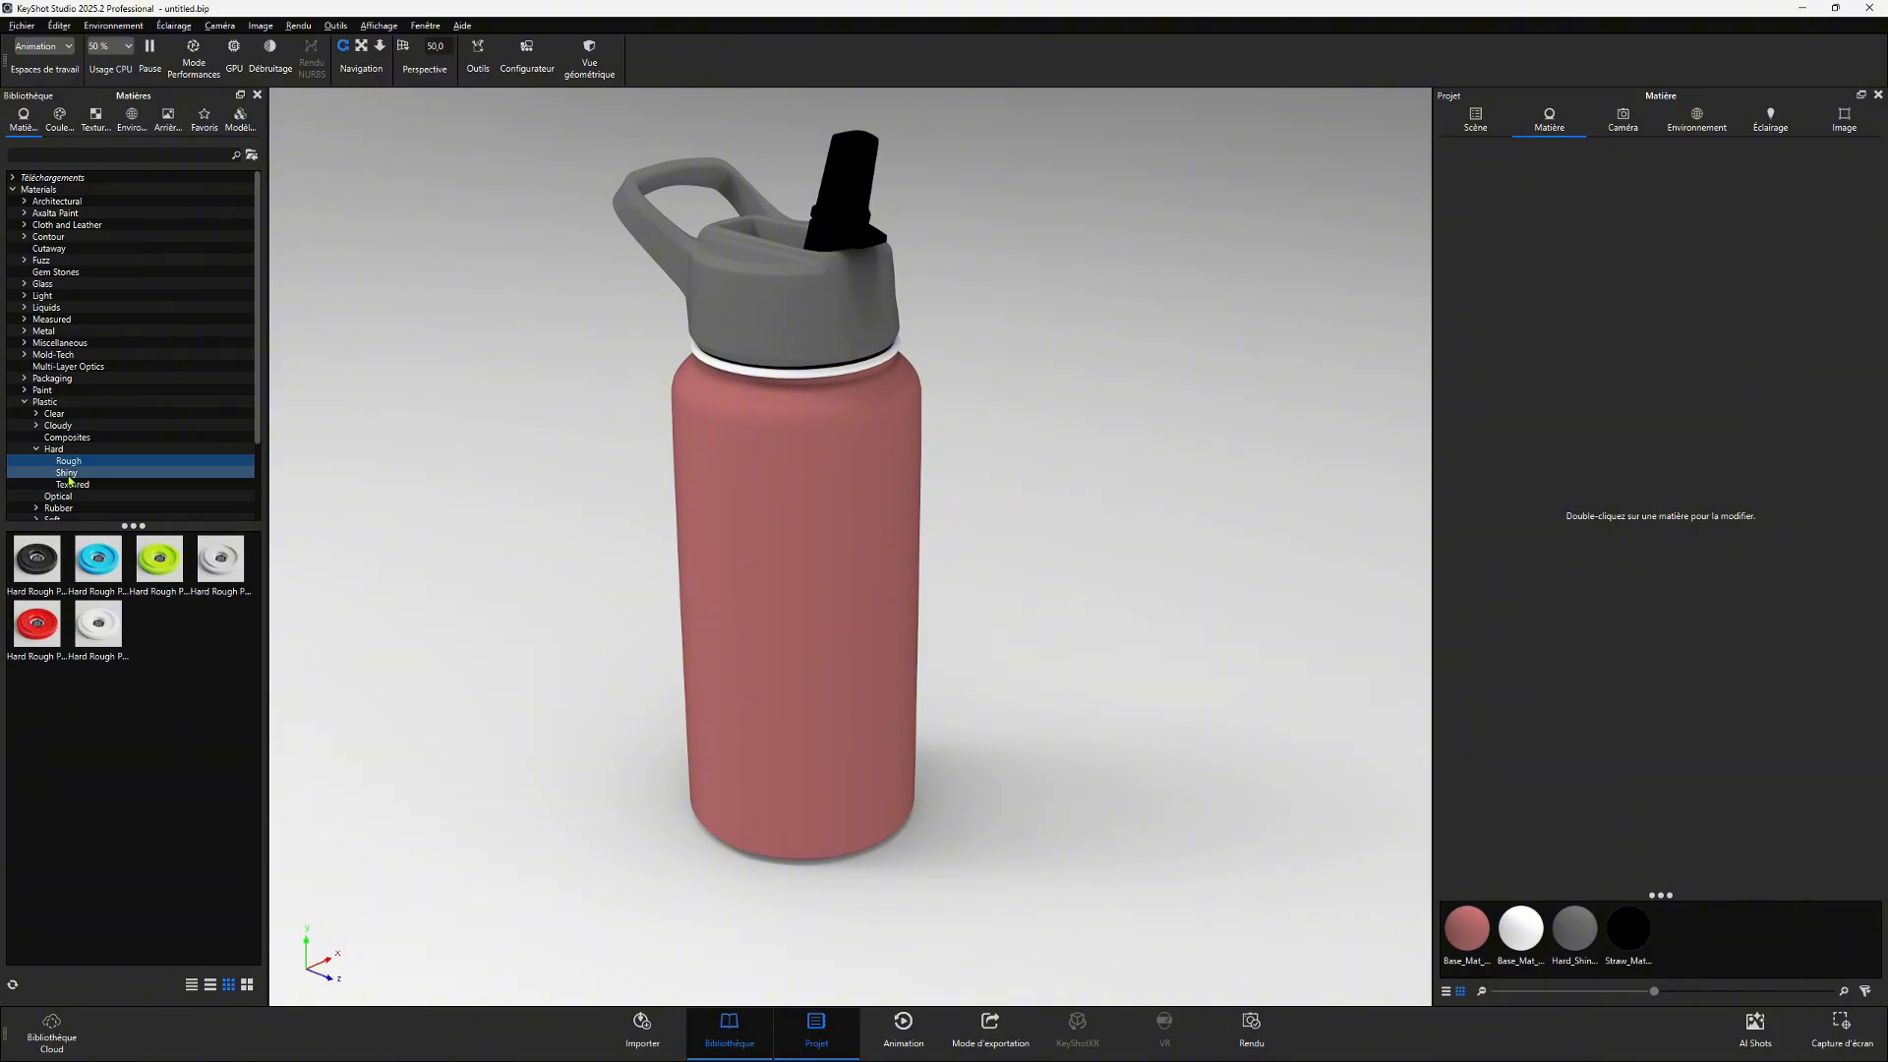
click(68, 474)
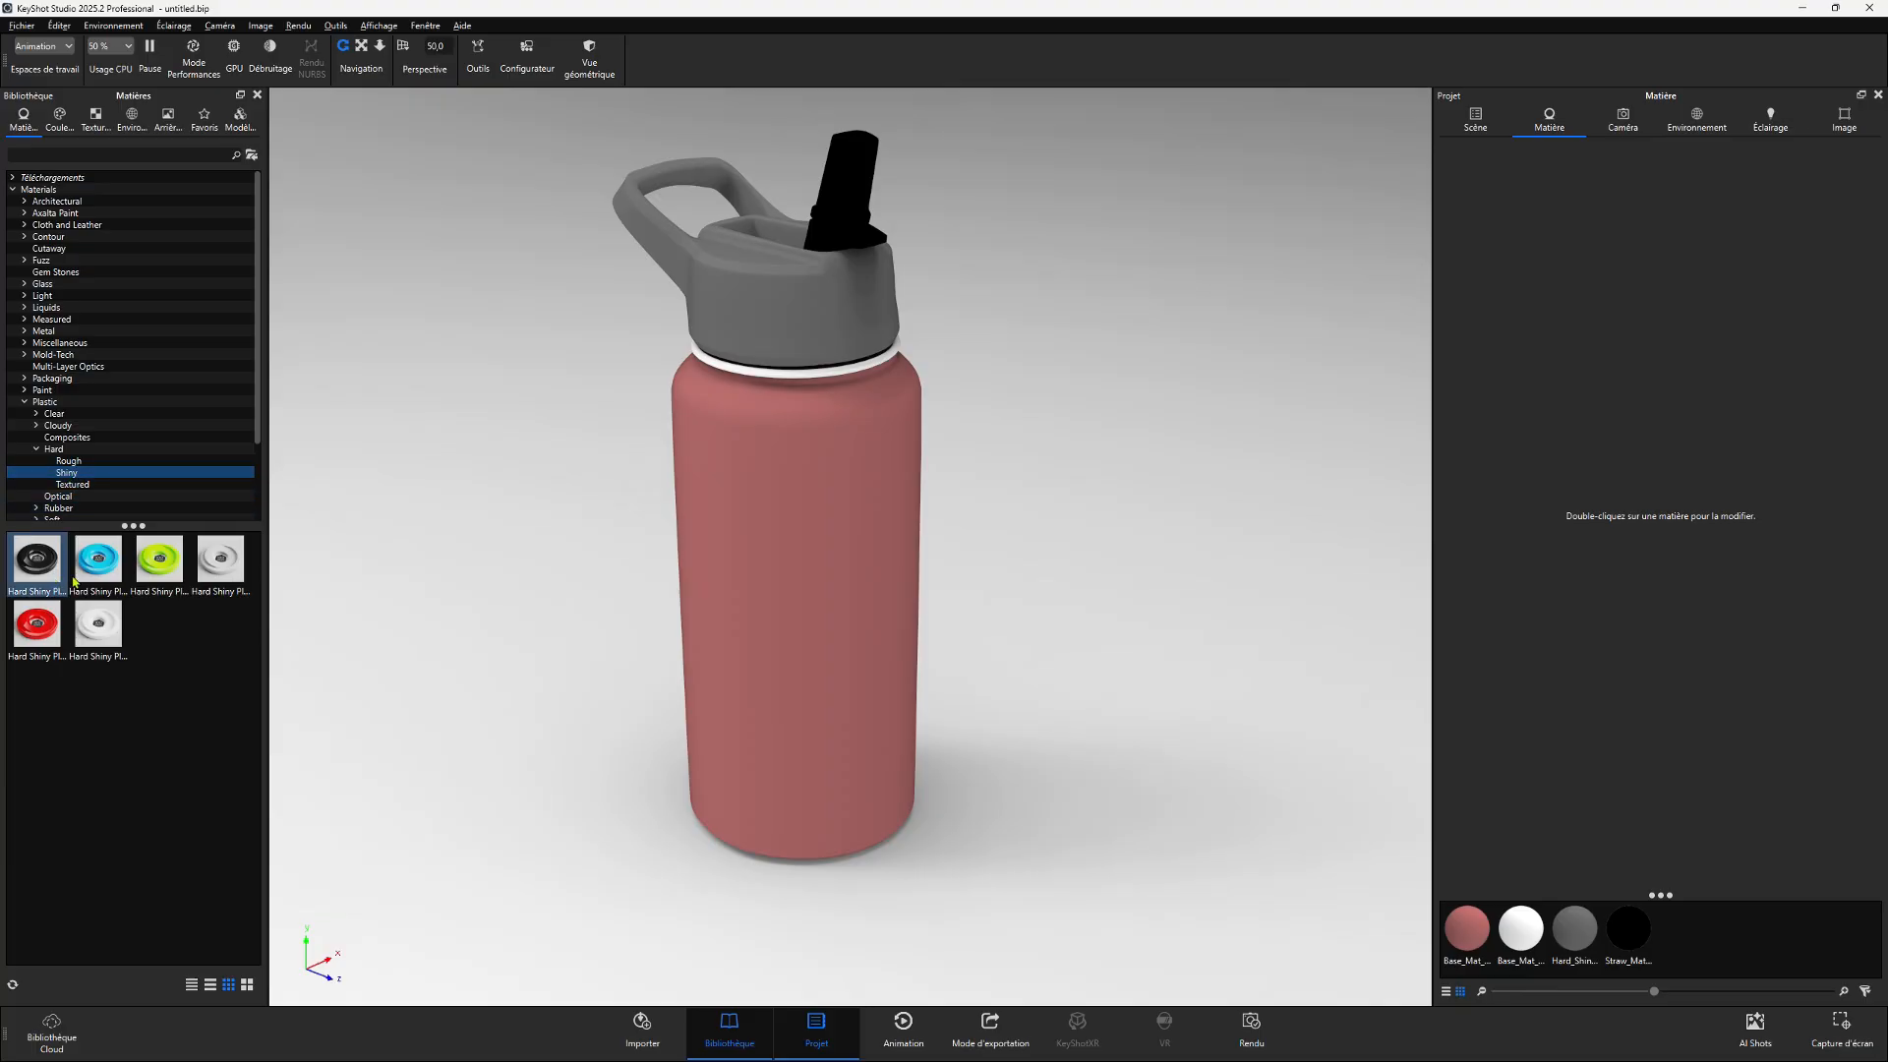
drag(95, 560, 759, 489)
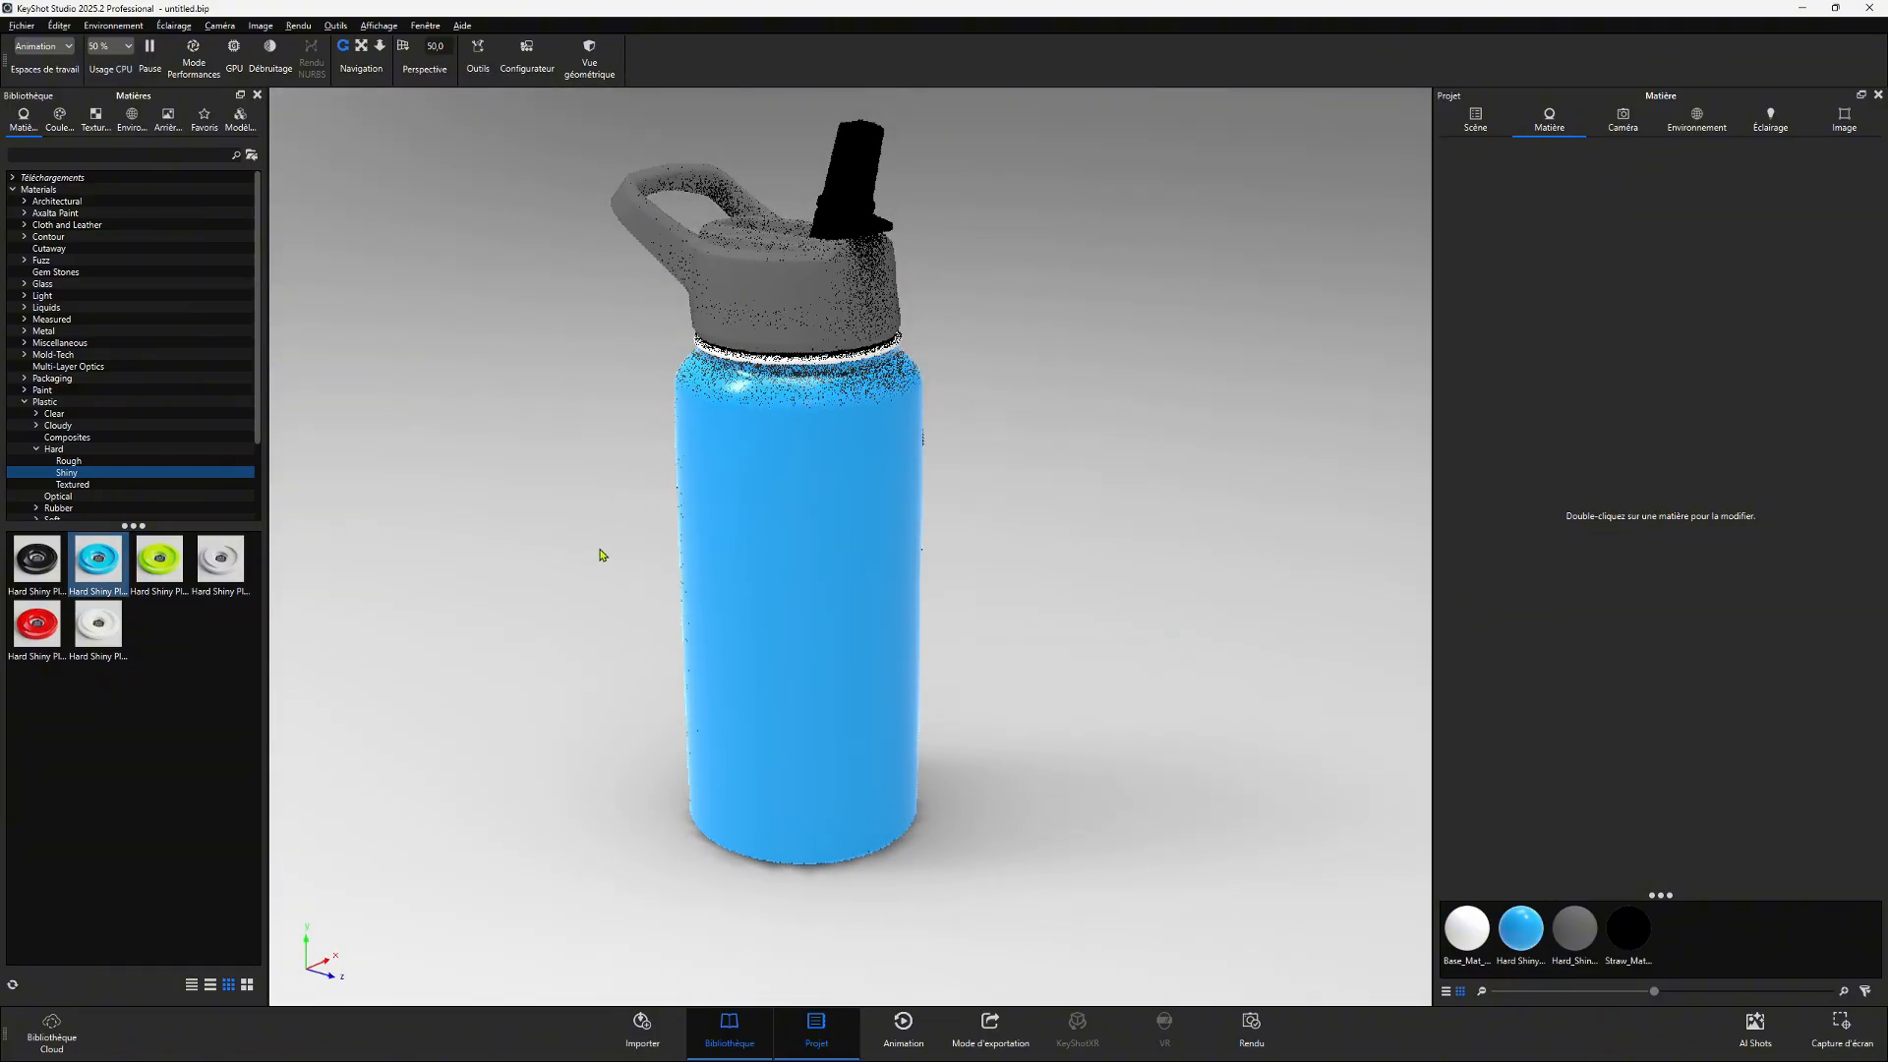
- Apply the green Hard Shiny Plastic to the cap and the black Hard Shiny Plastic to the straw
middle_drag(602, 556, 511, 611)
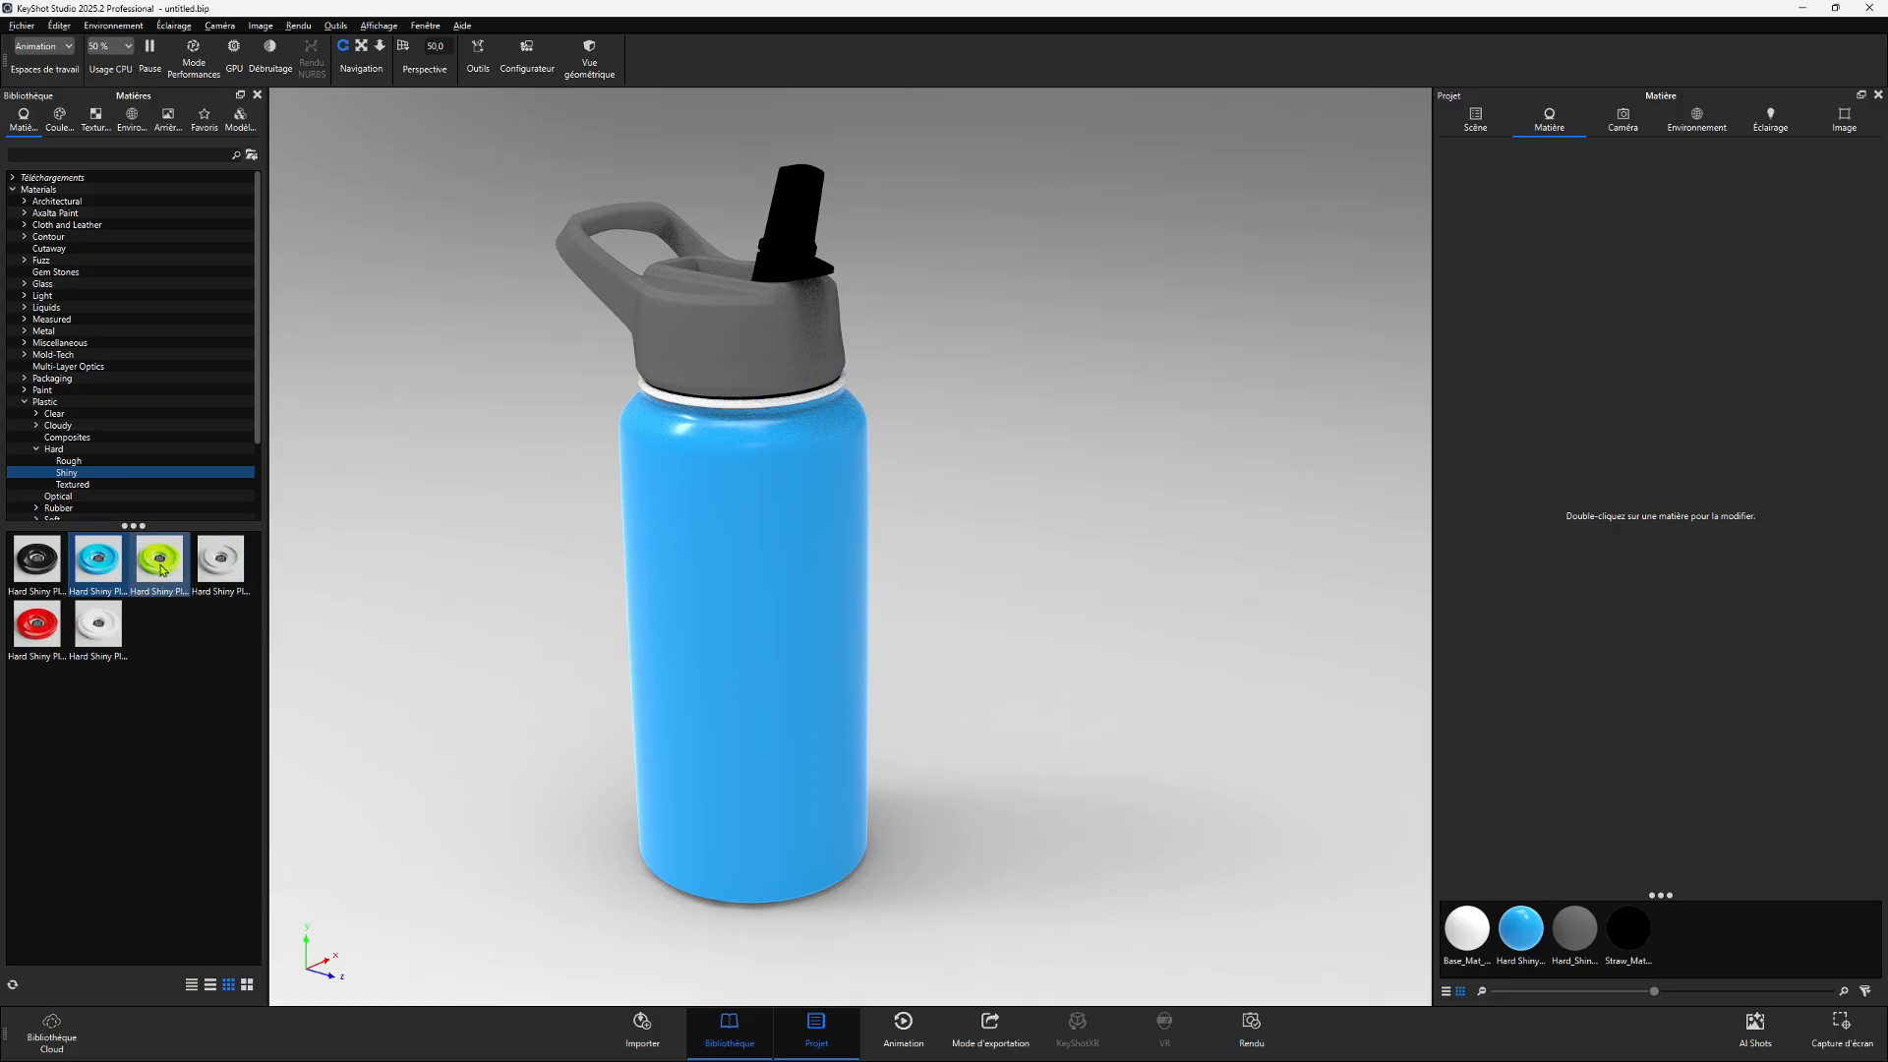
drag(162, 569, 681, 342)
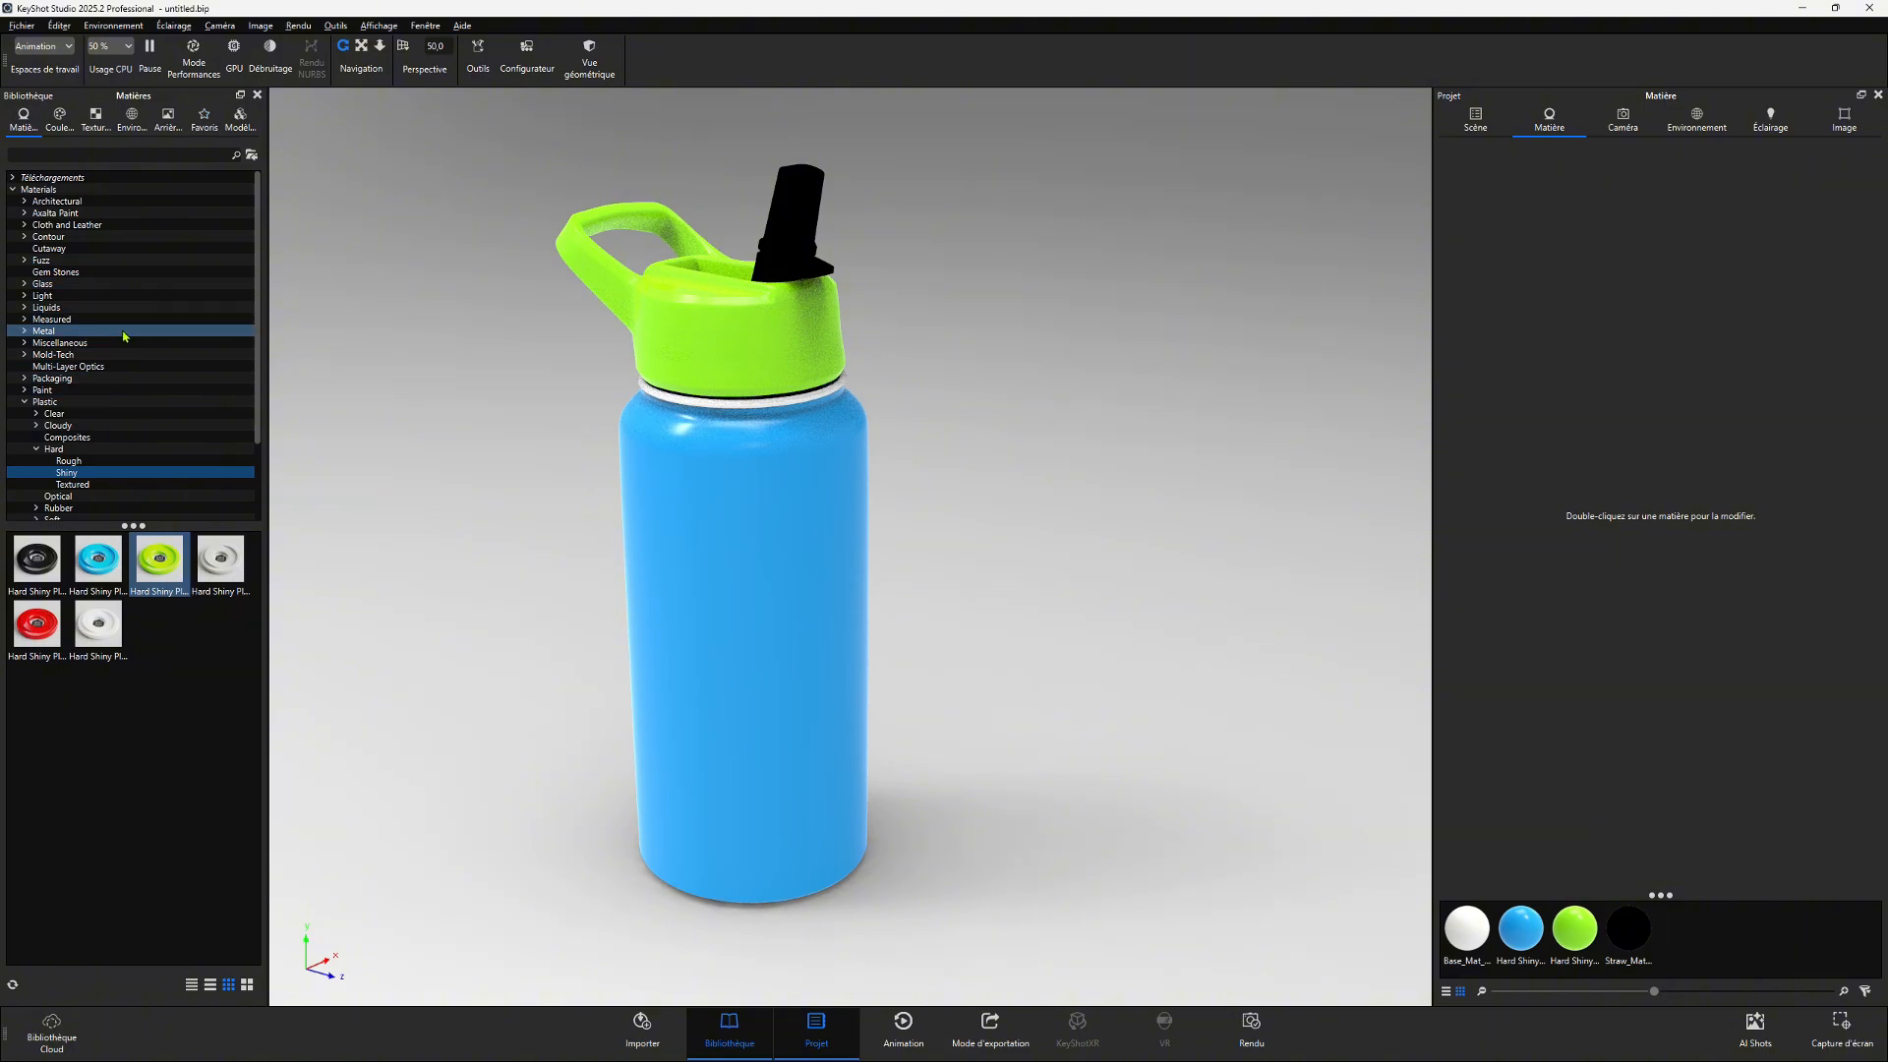
drag(36, 558, 791, 211)
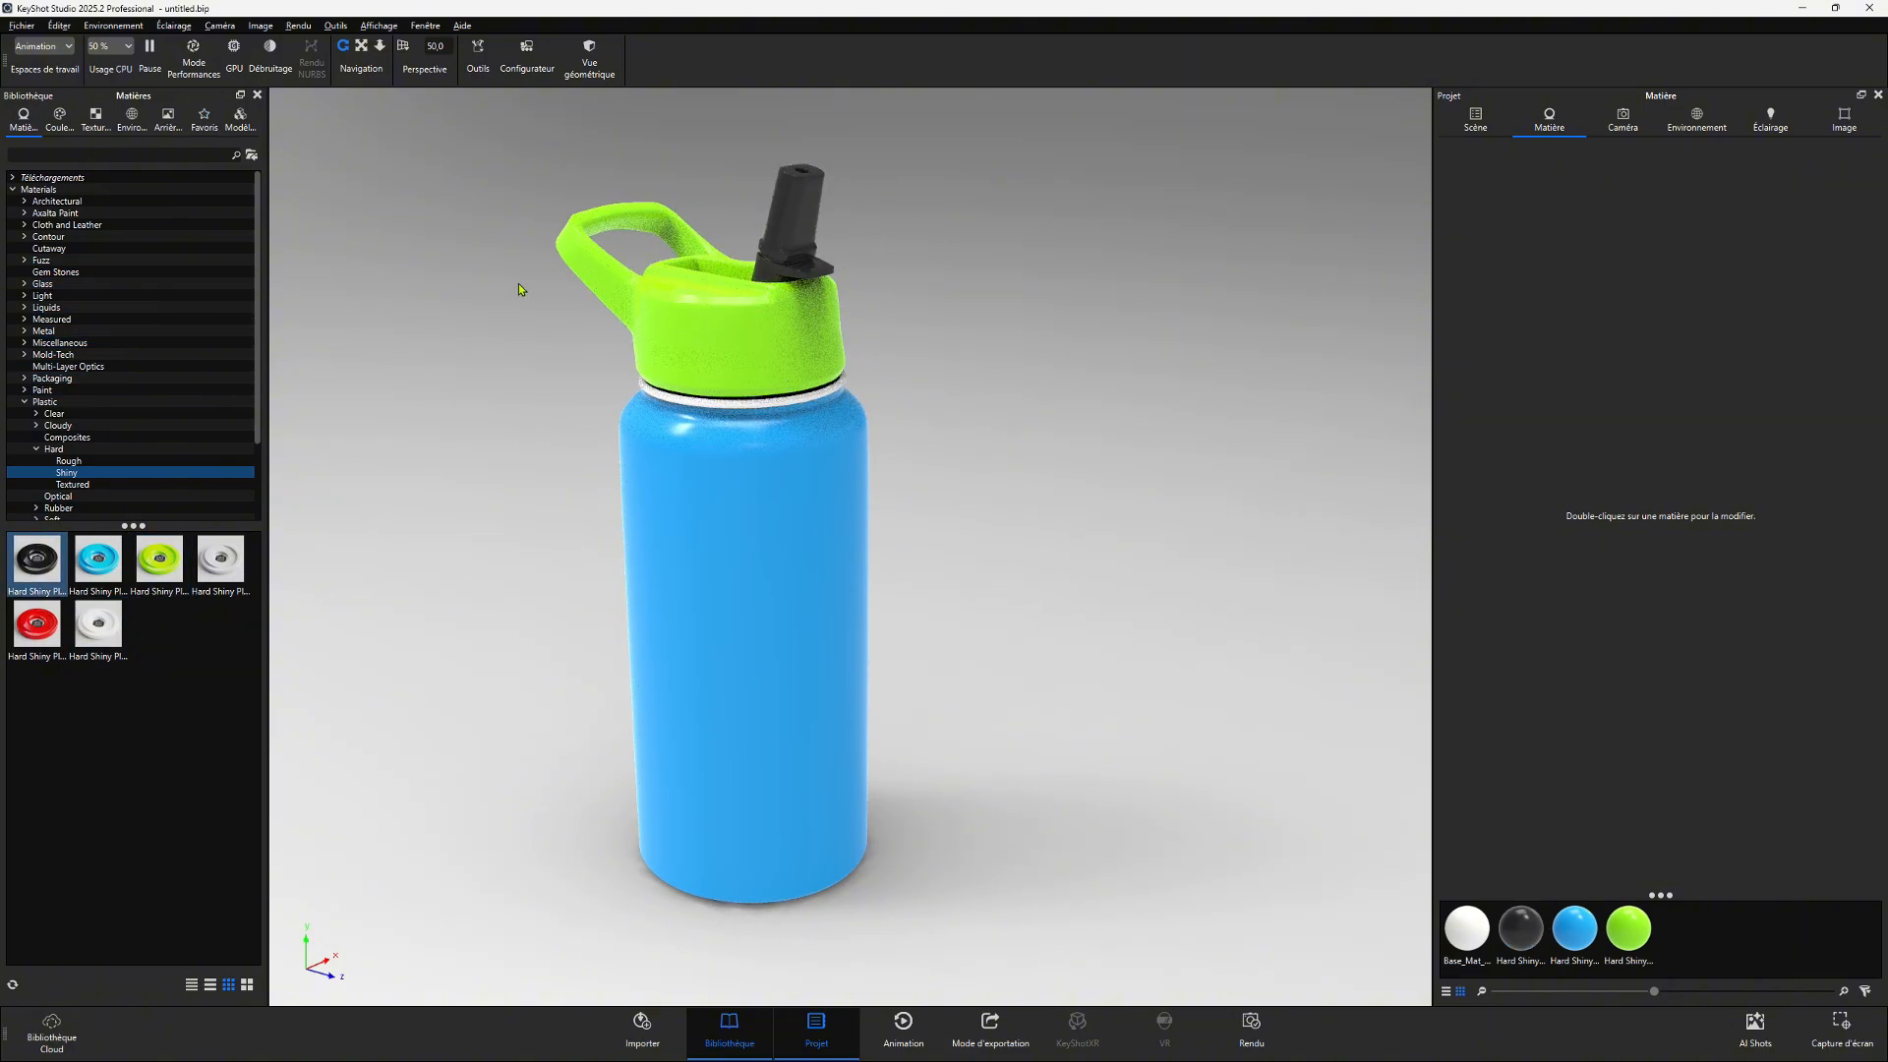
- Apply Aluminum Polished from Metal > Aluminum > Basic to the thin ring below the cap
click(639, 387)
click(26, 333)
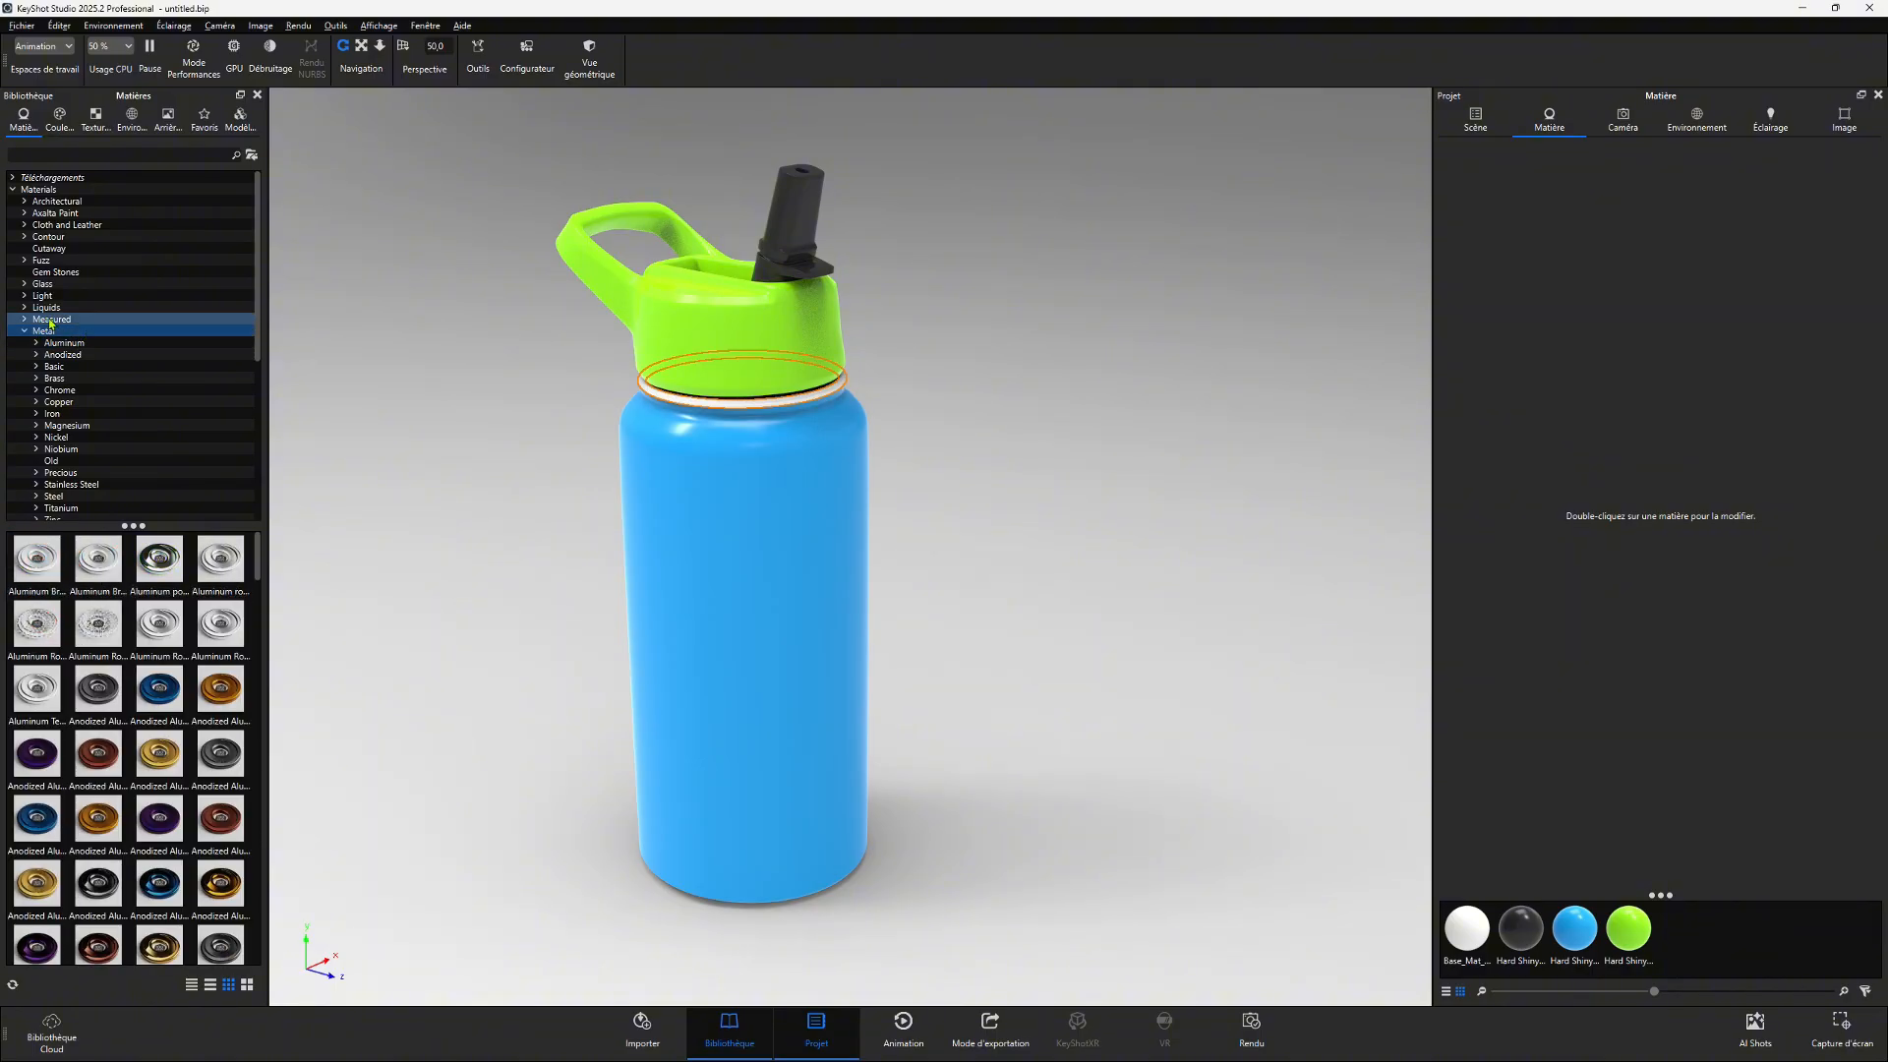
click(38, 344)
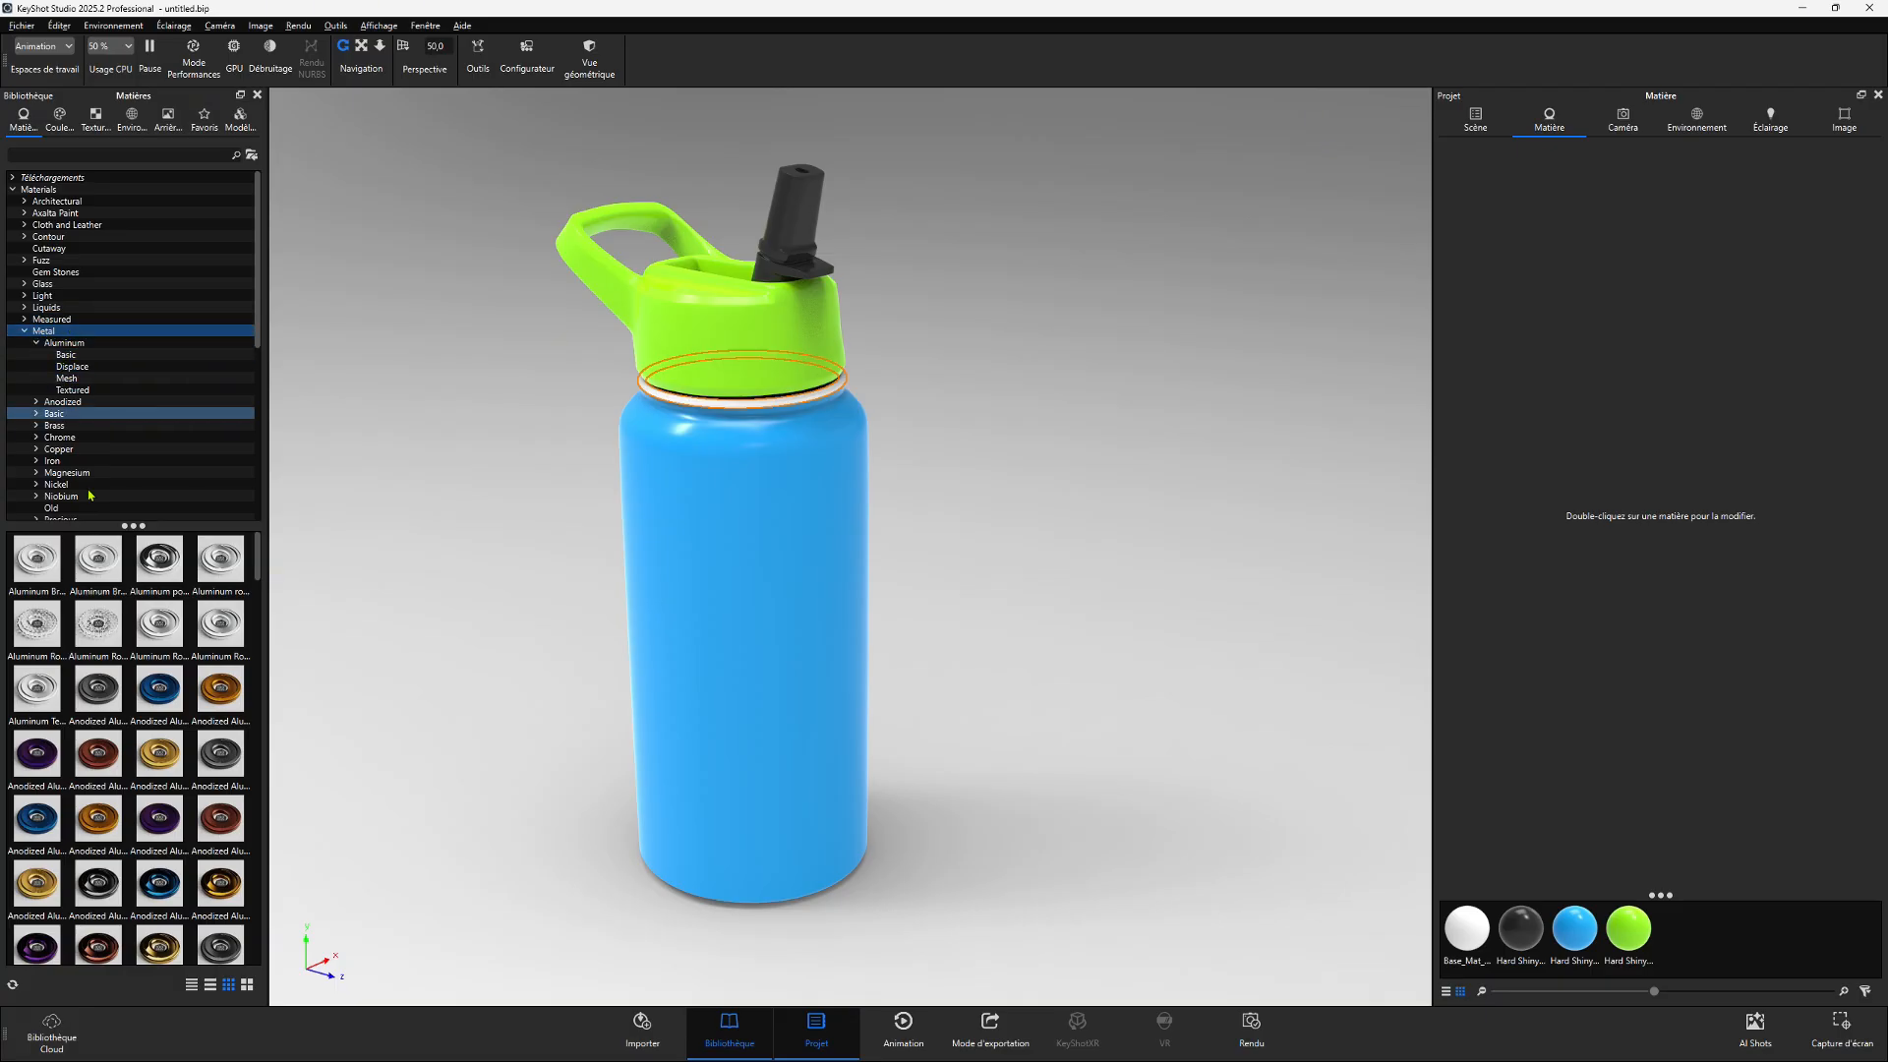
click(61, 342)
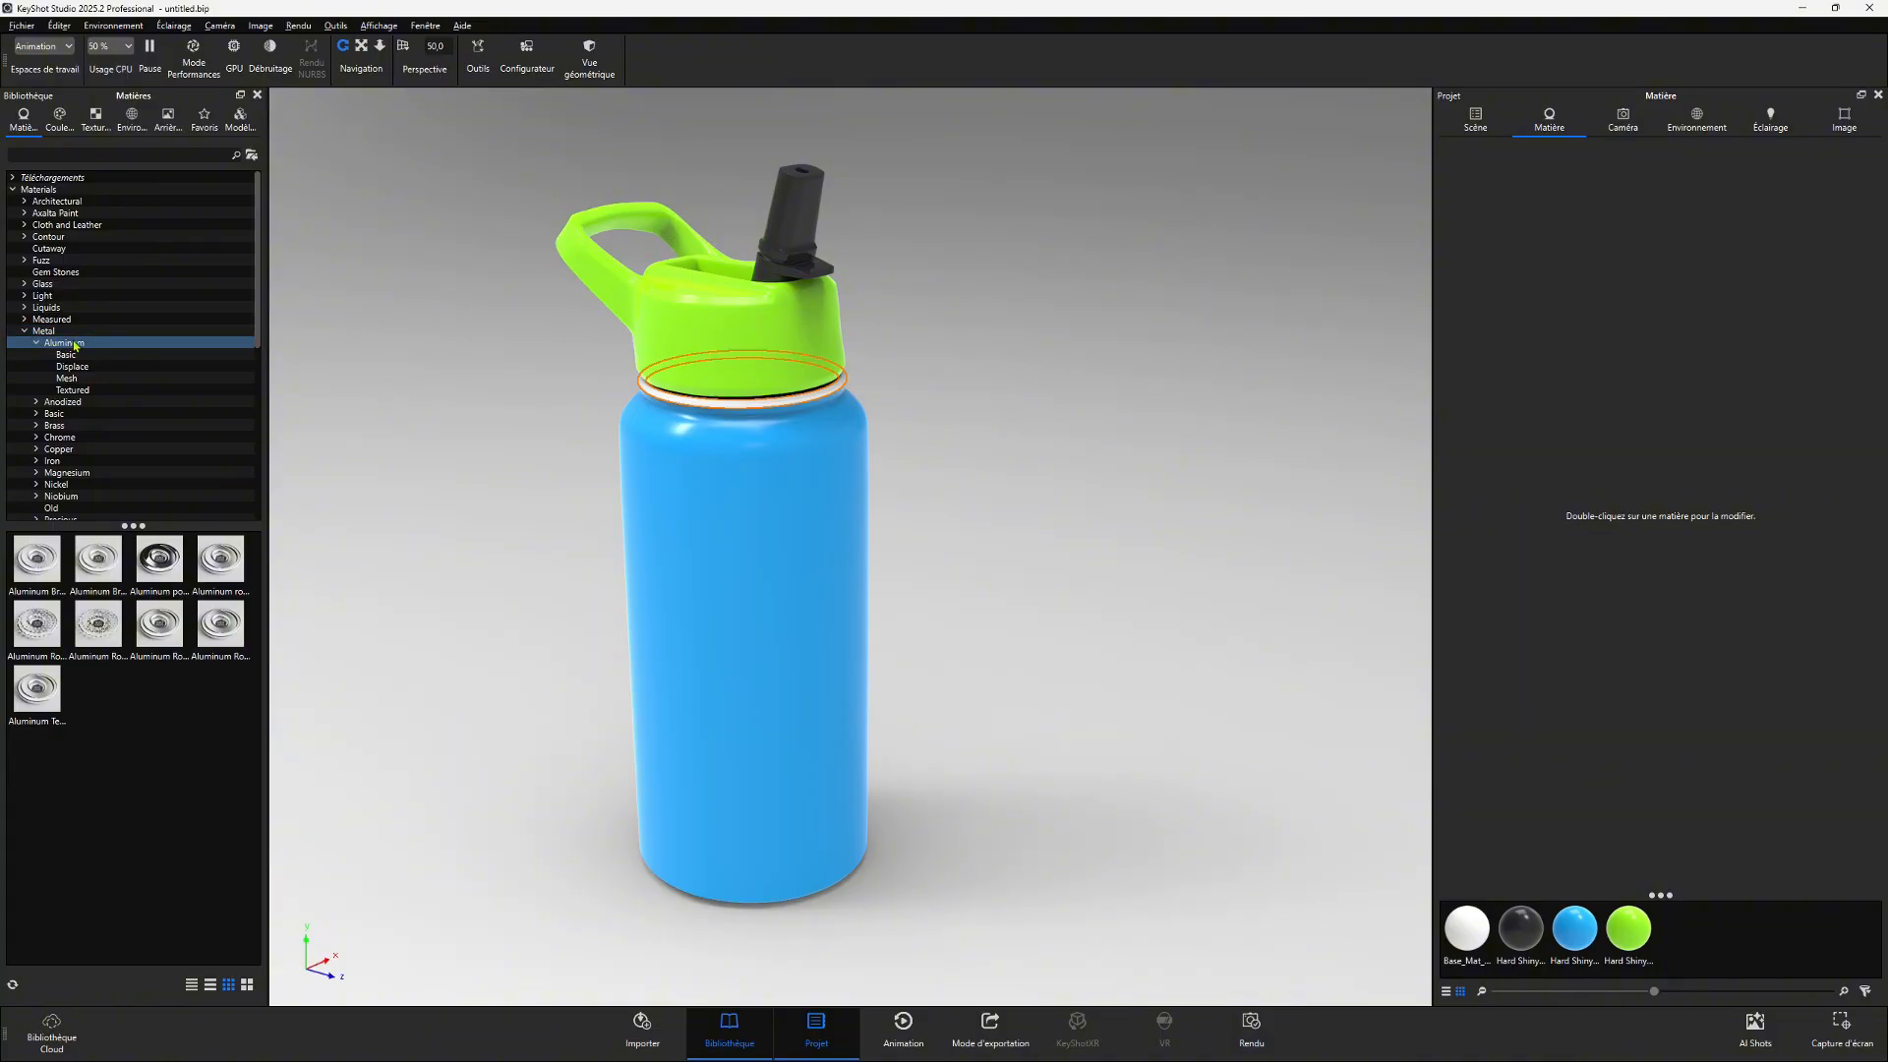
click(55, 426)
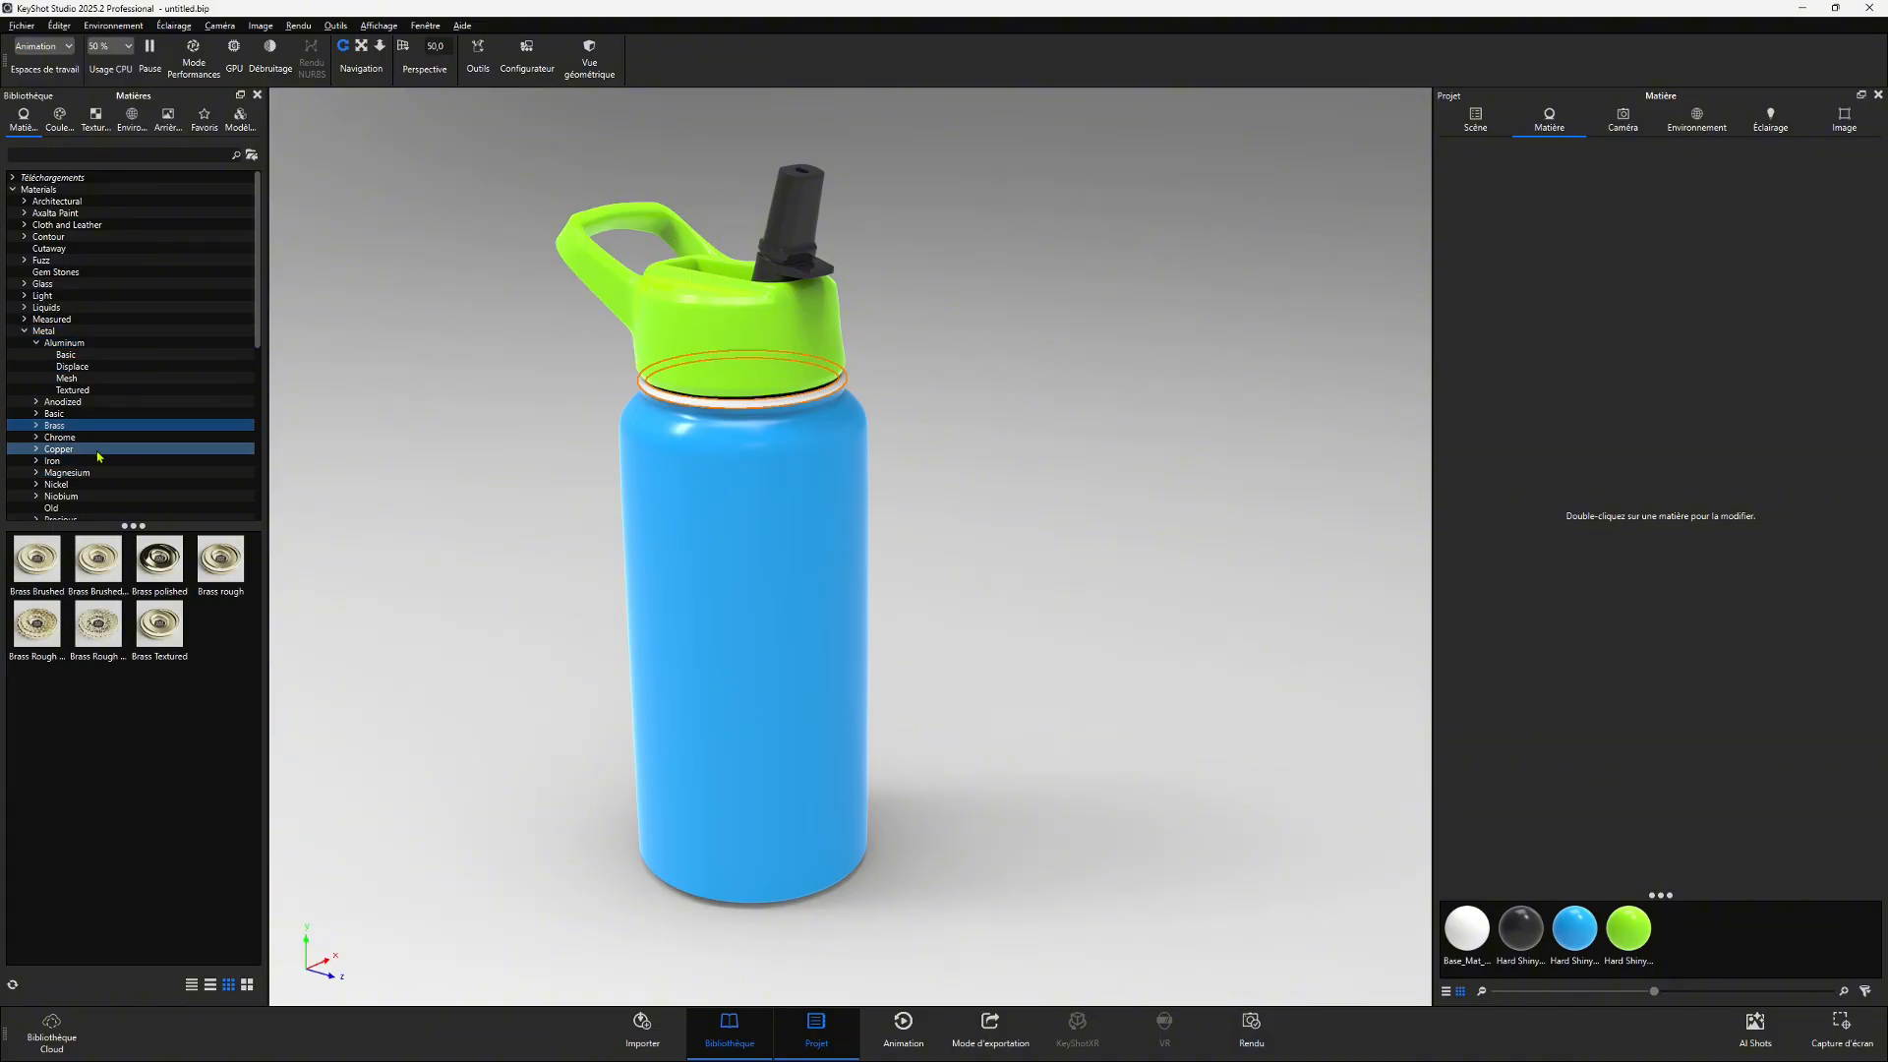
click(59, 437)
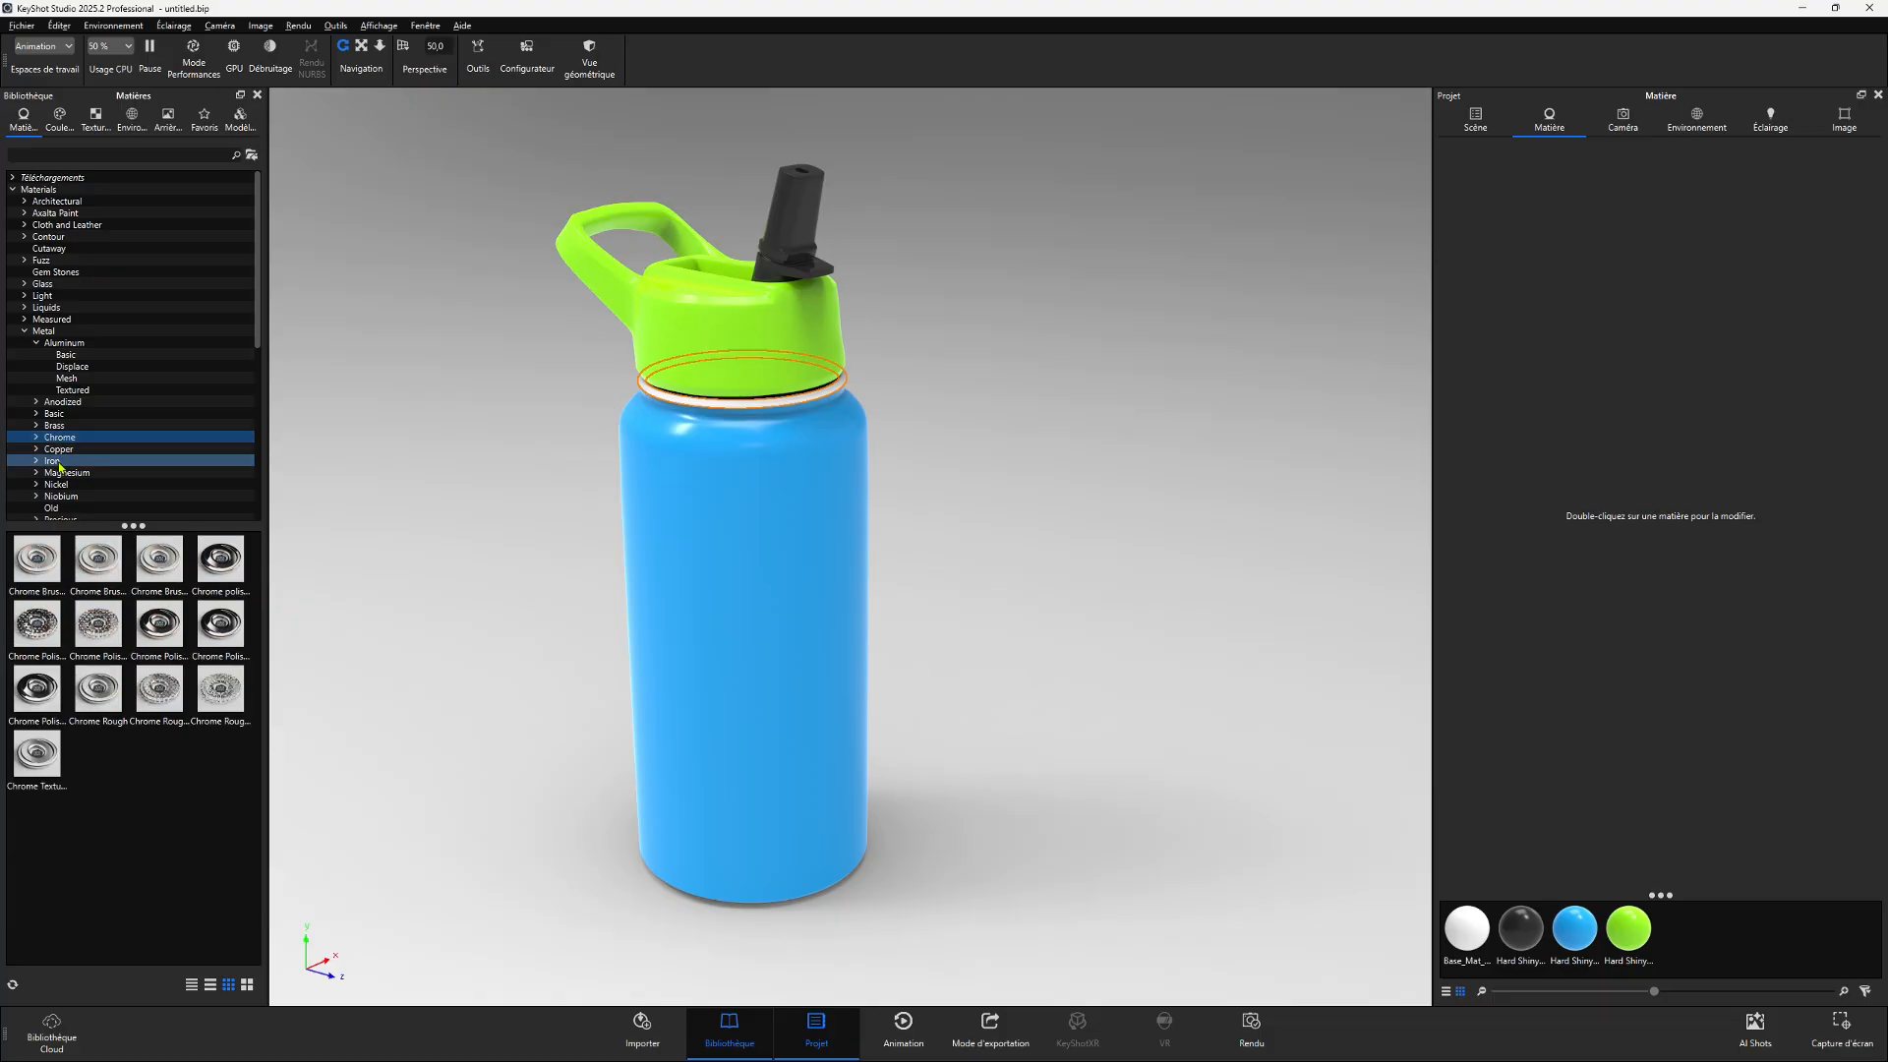
click(57, 462)
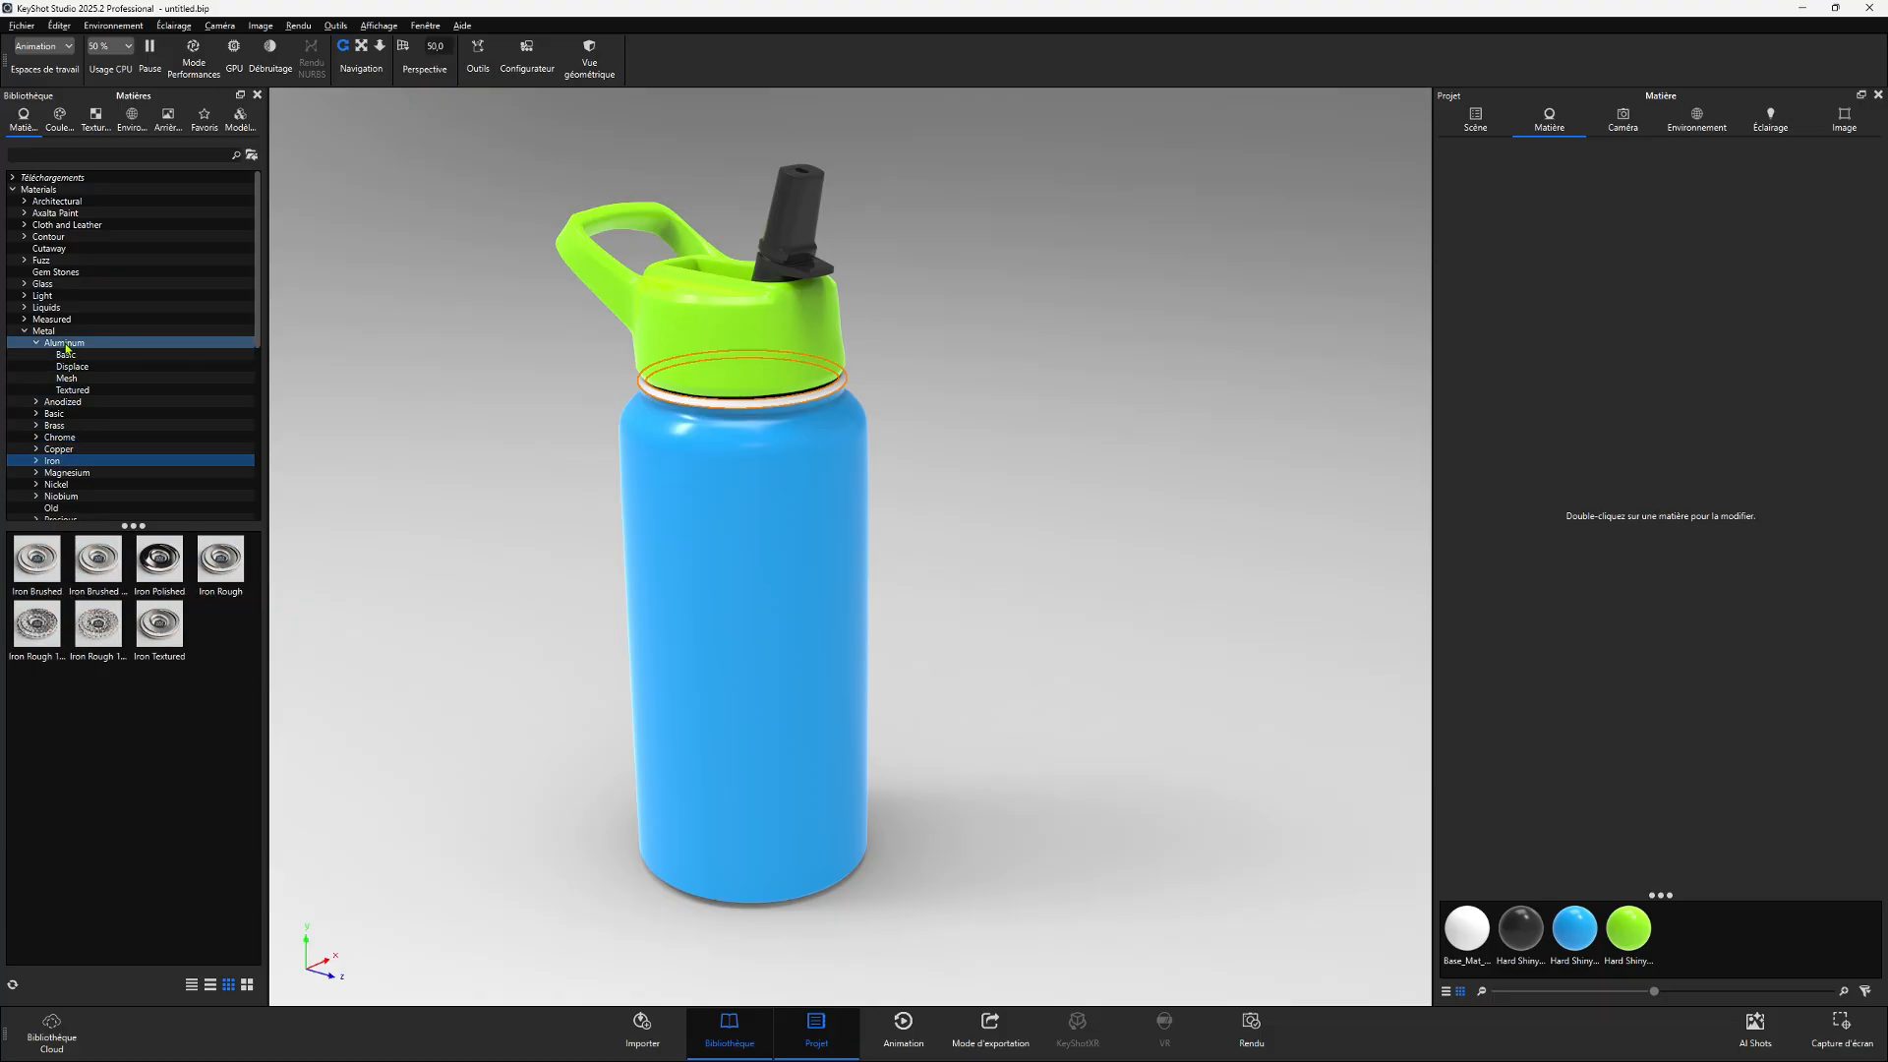
click(66, 345)
click(61, 426)
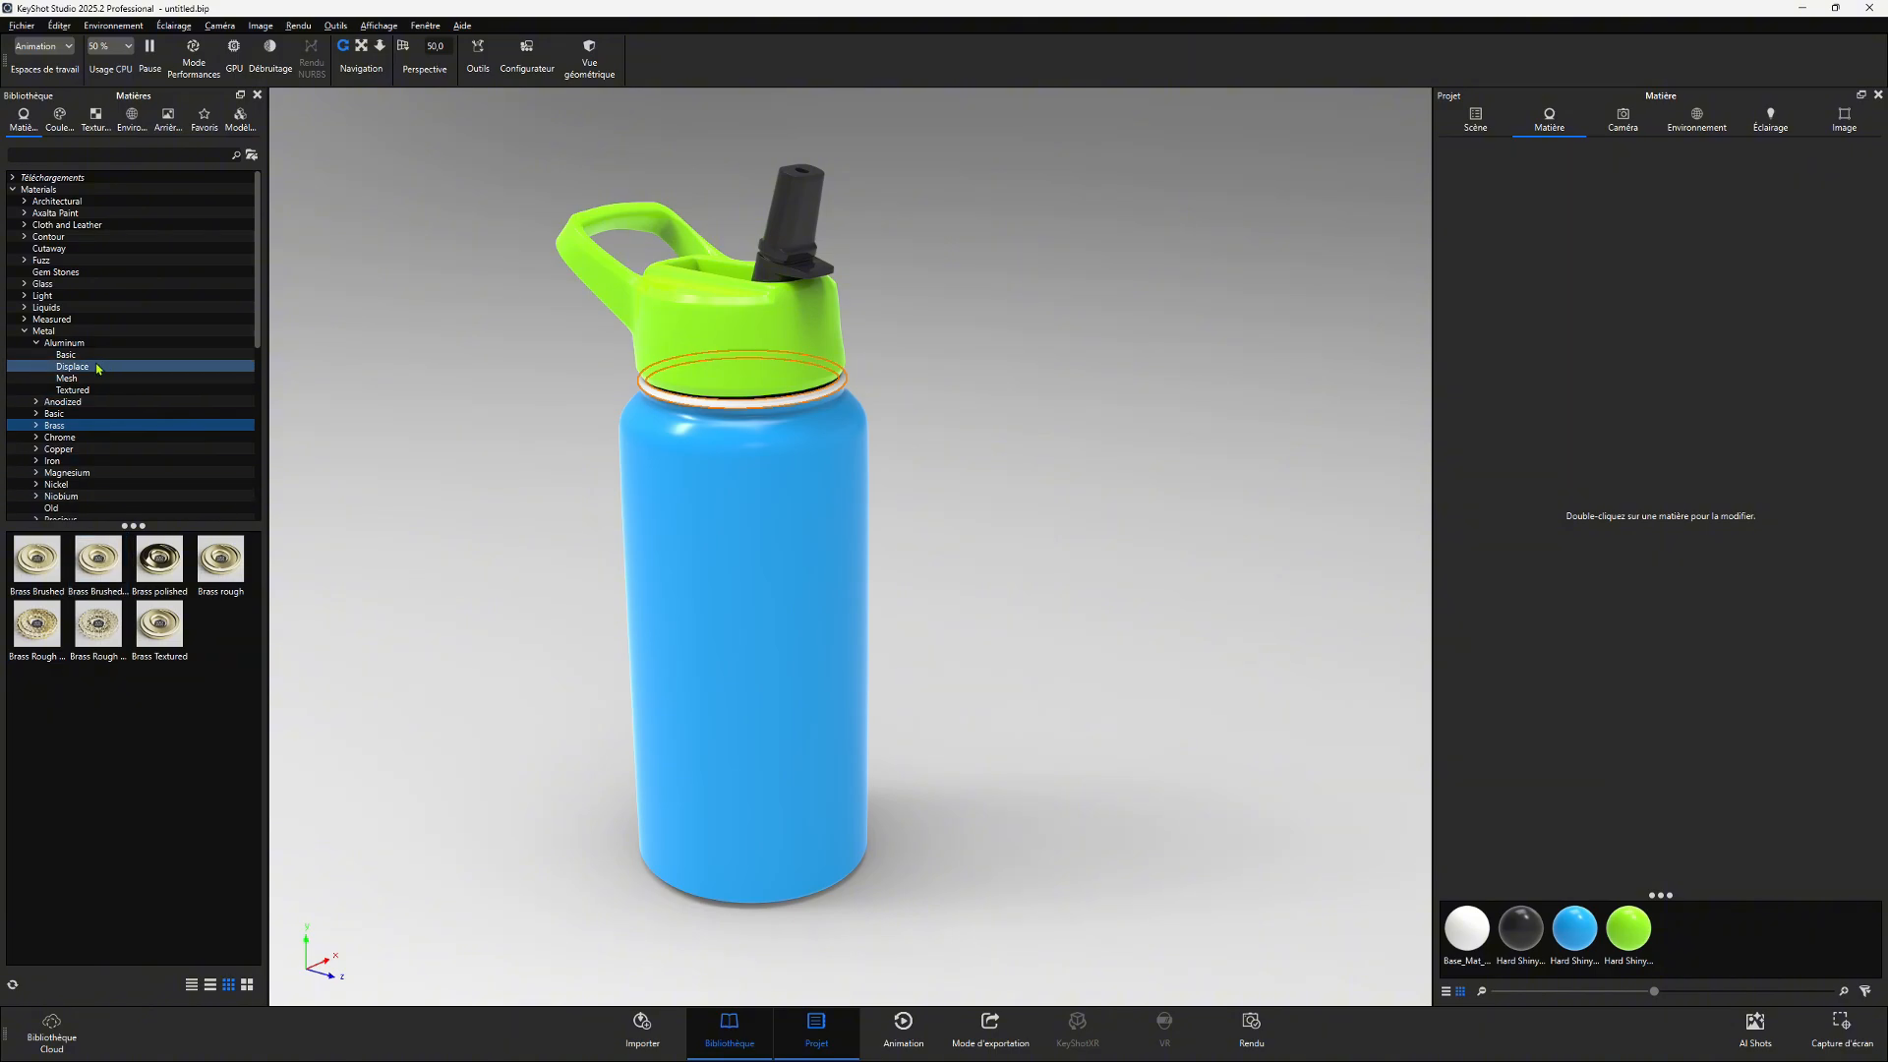
click(63, 356)
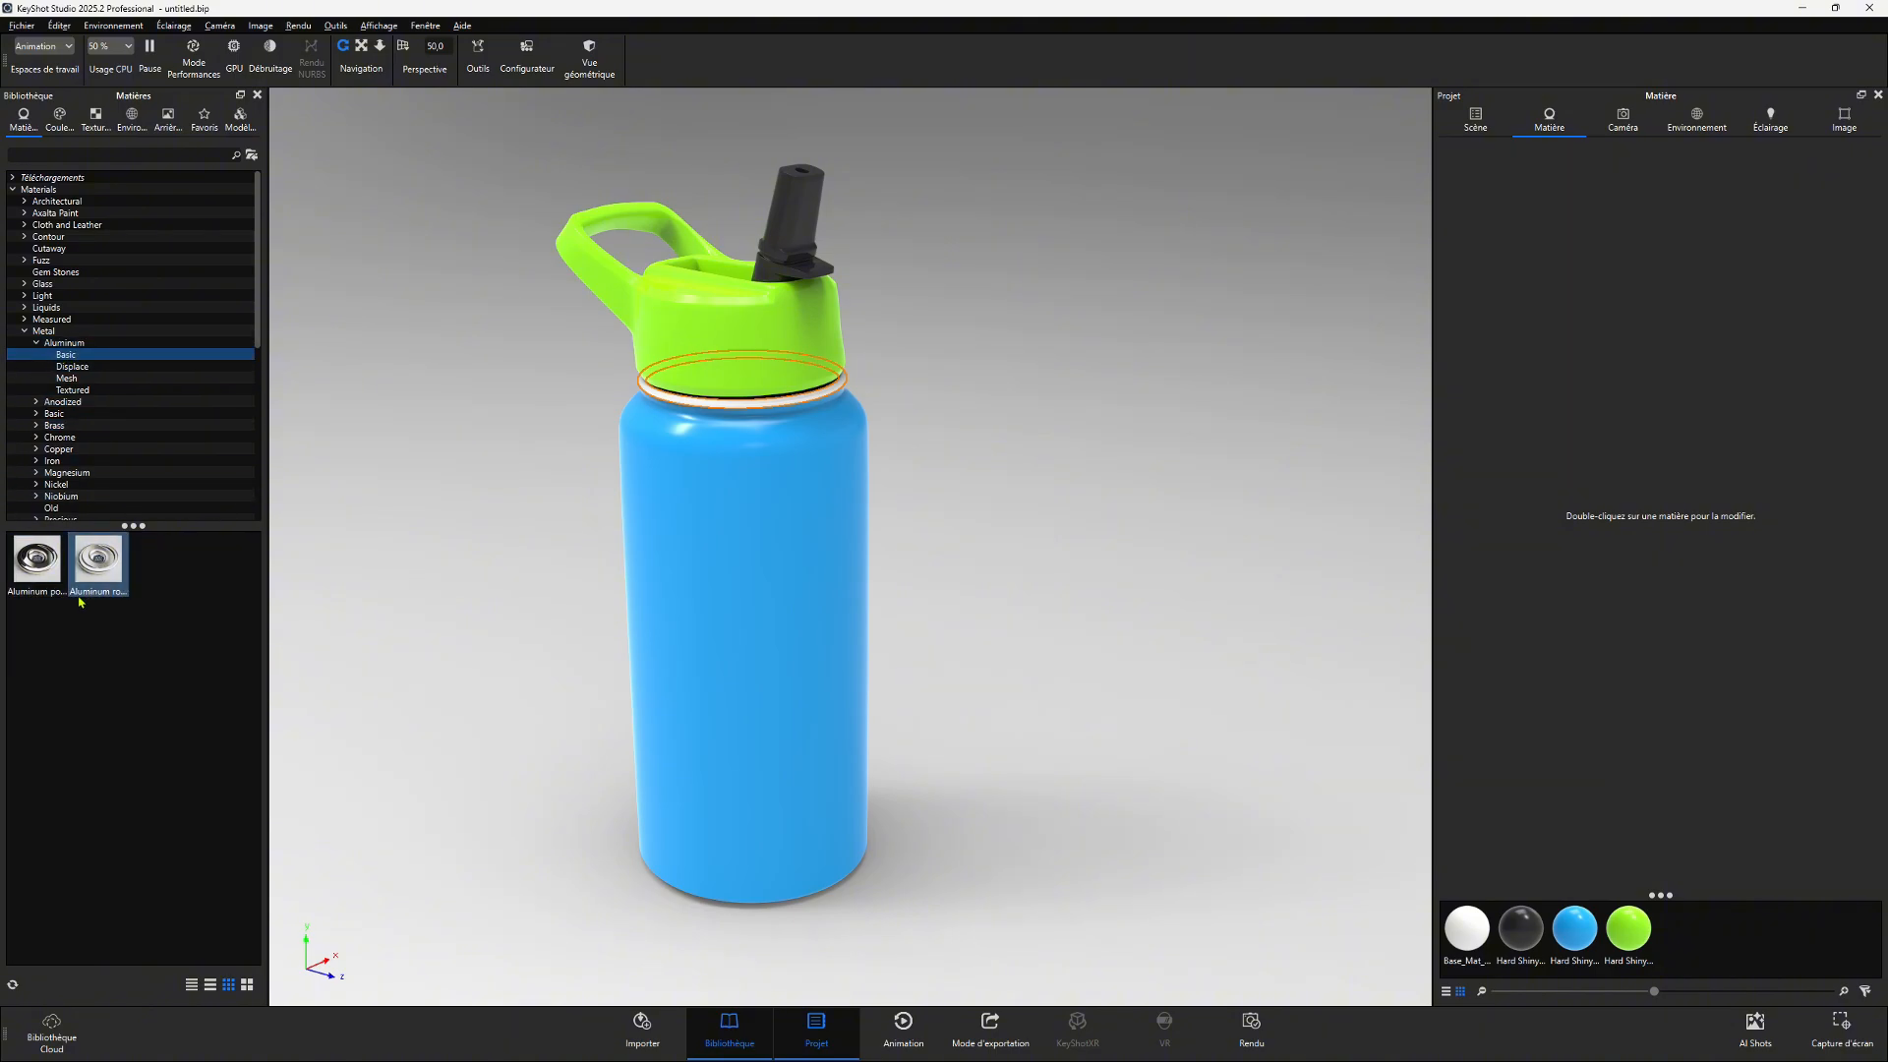
drag(44, 568, 665, 398)
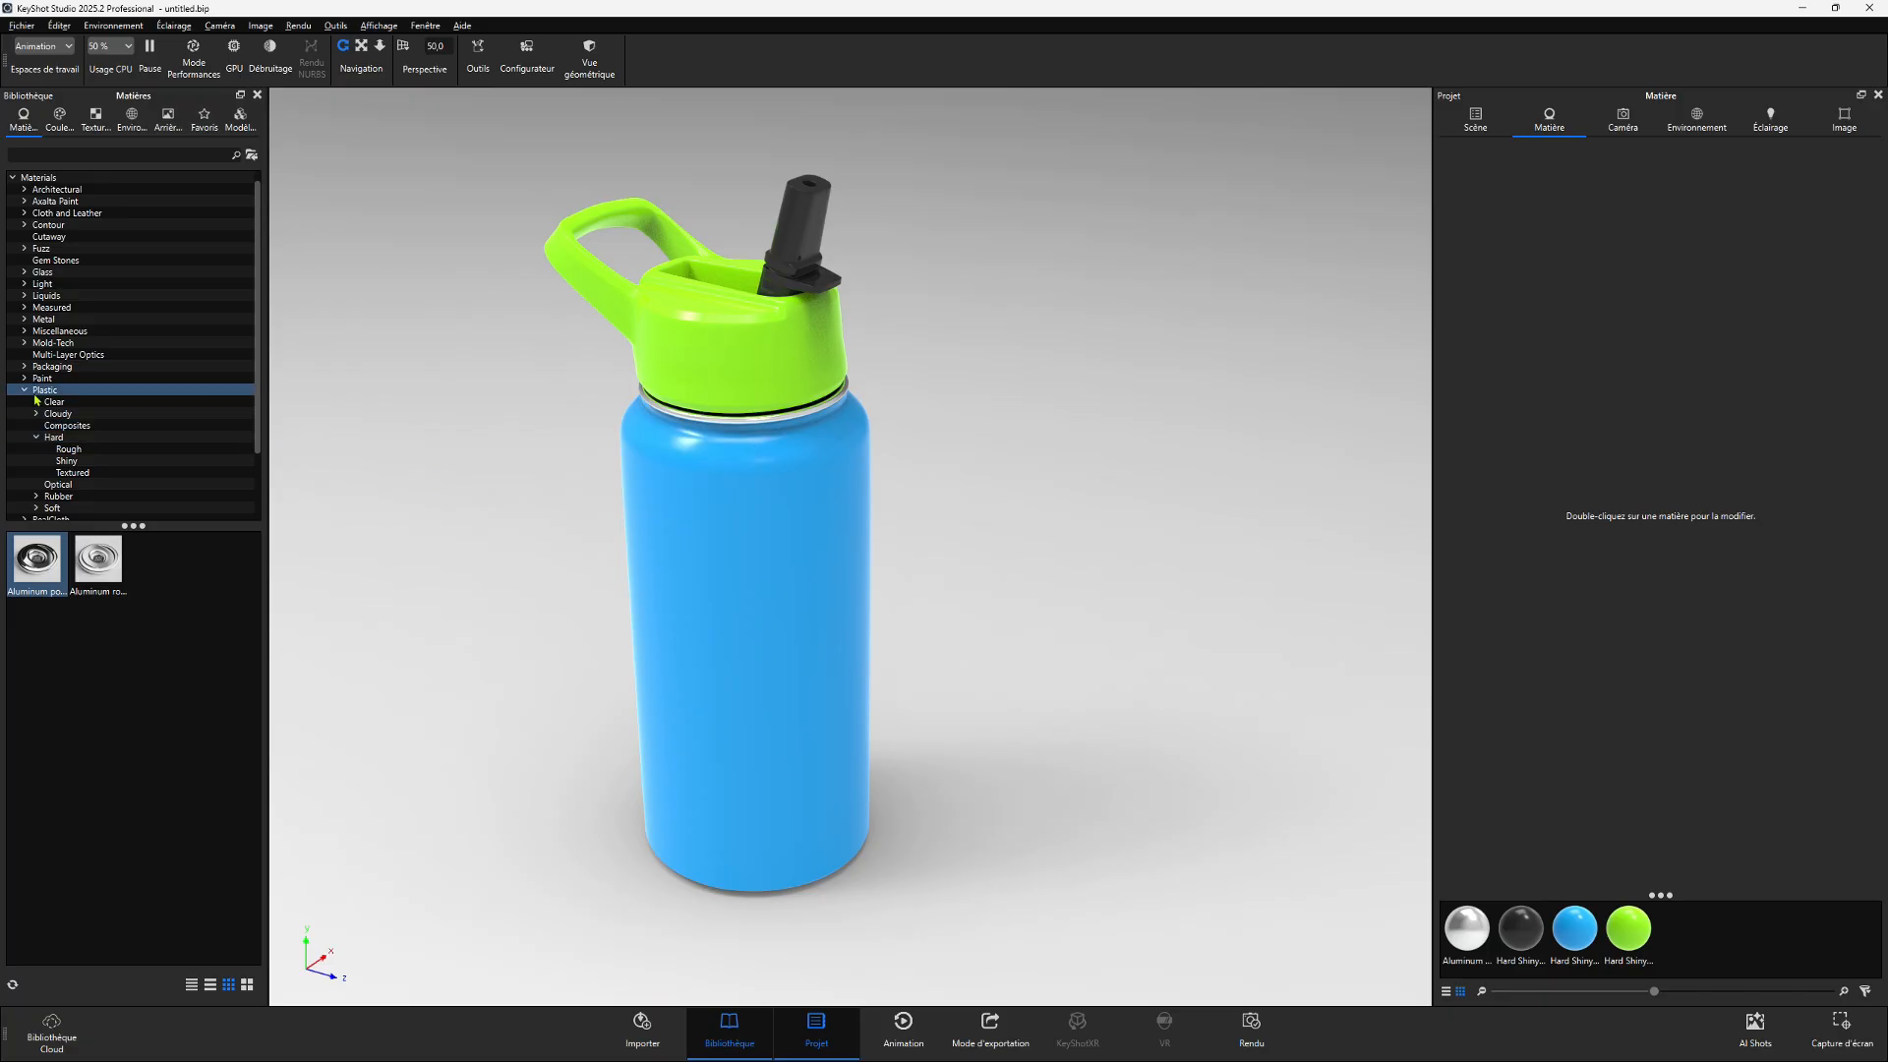
- Apply the red Hard Shiny Plastic to the body and cap with linked duplicate materials, then replace it with blue and finally green
click(66, 463)
drag(36, 622, 674, 527)
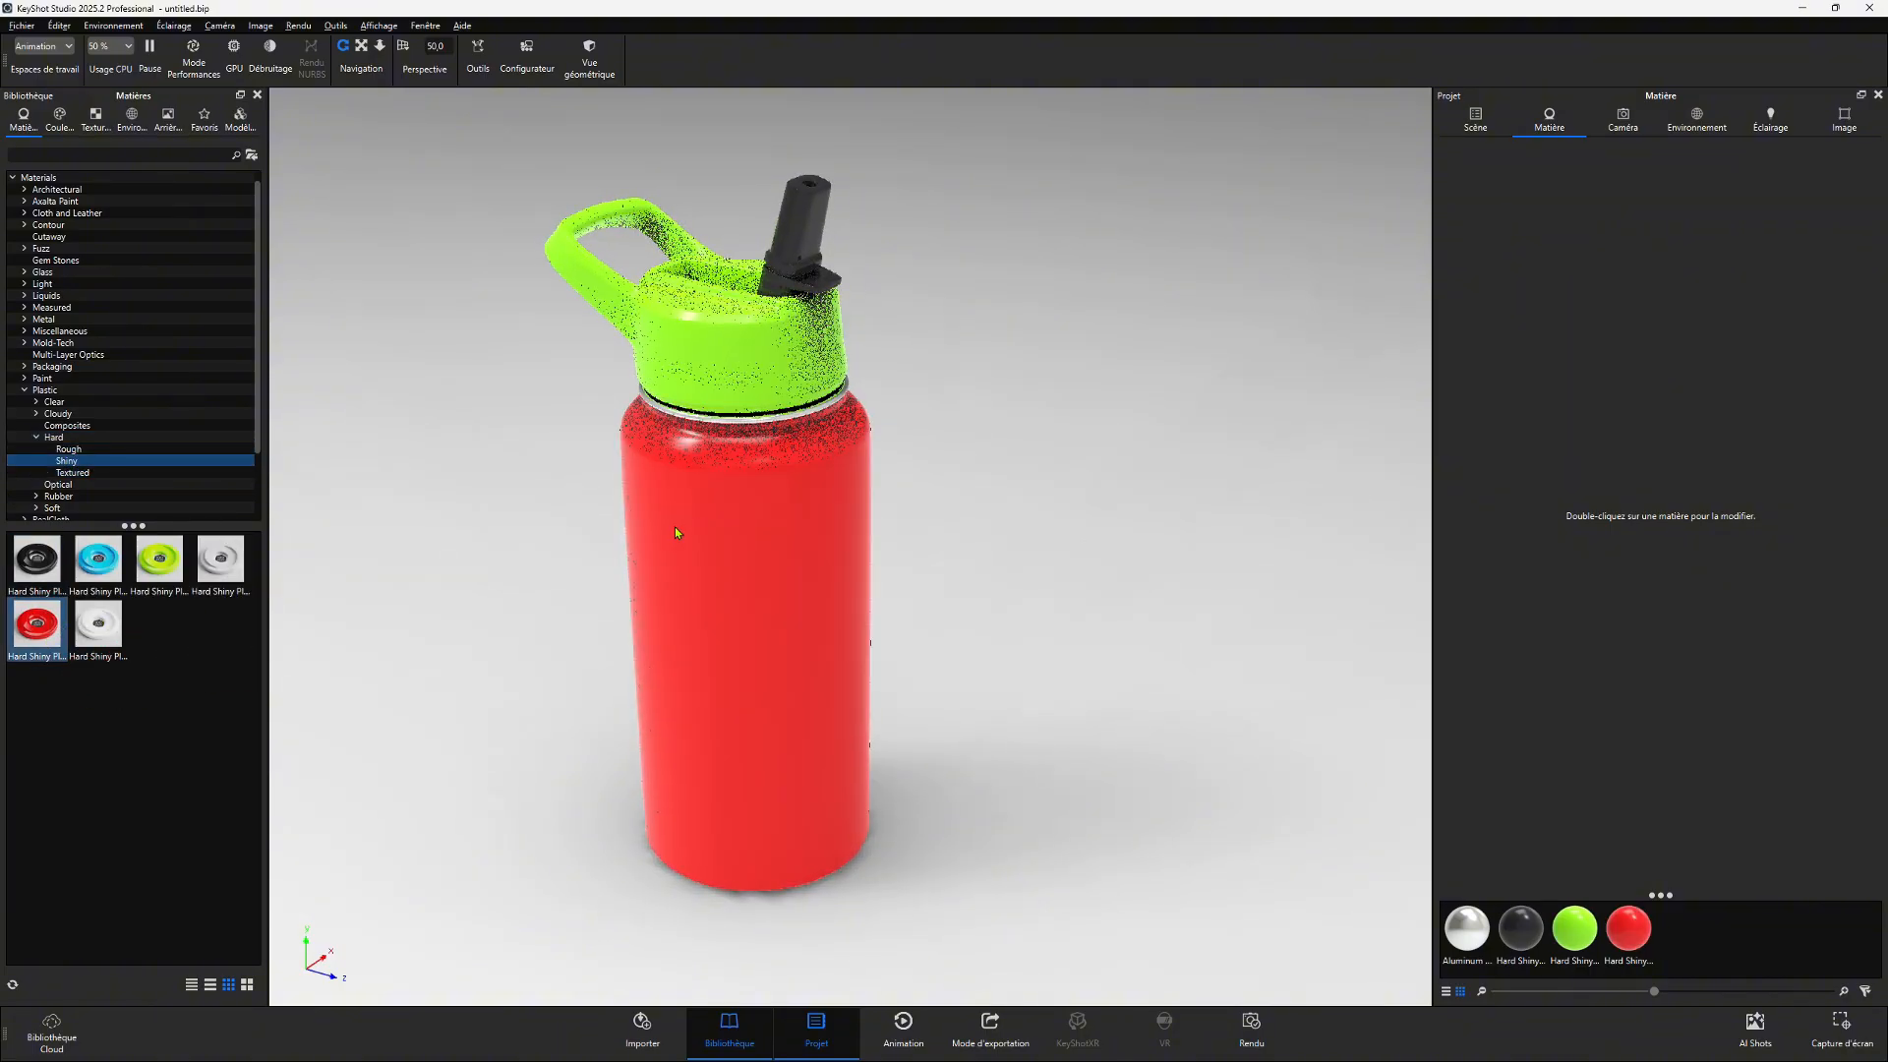
drag(37, 629, 711, 326)
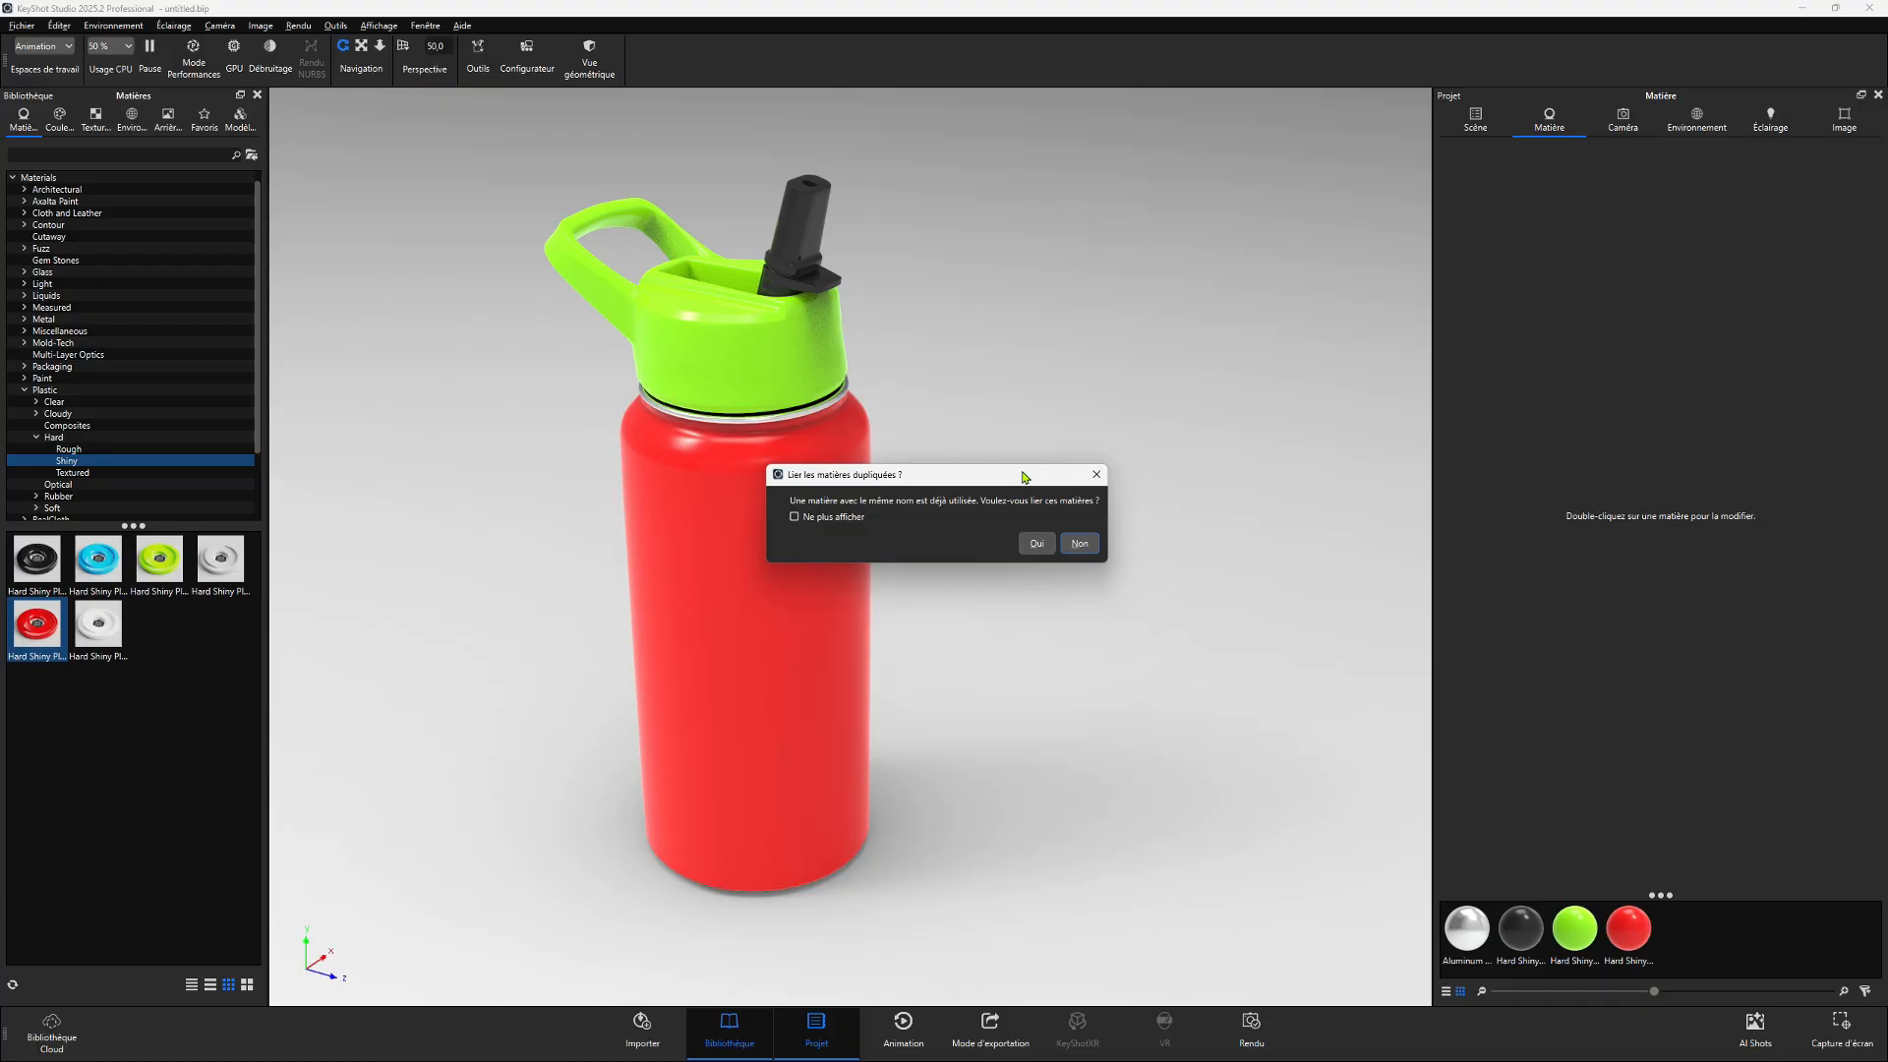
click(1036, 543)
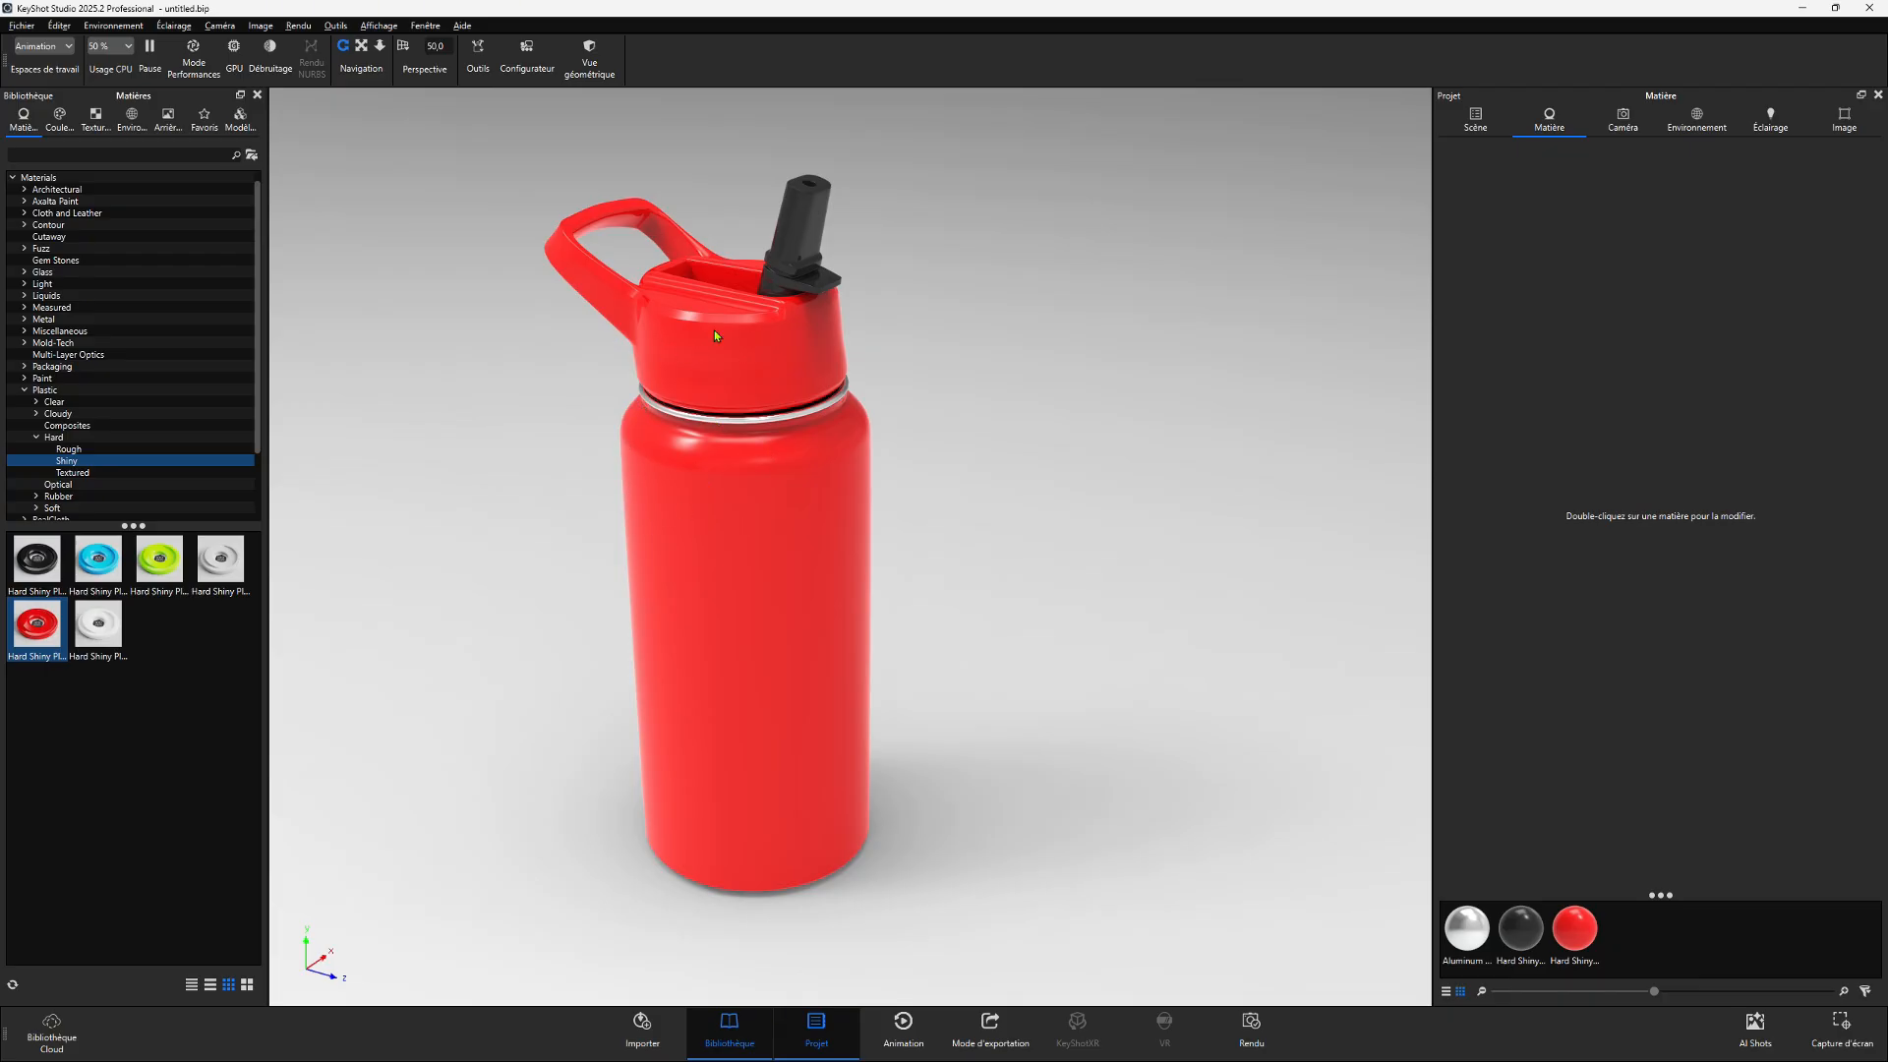
drag(97, 558, 694, 452)
drag(160, 558, 729, 304)
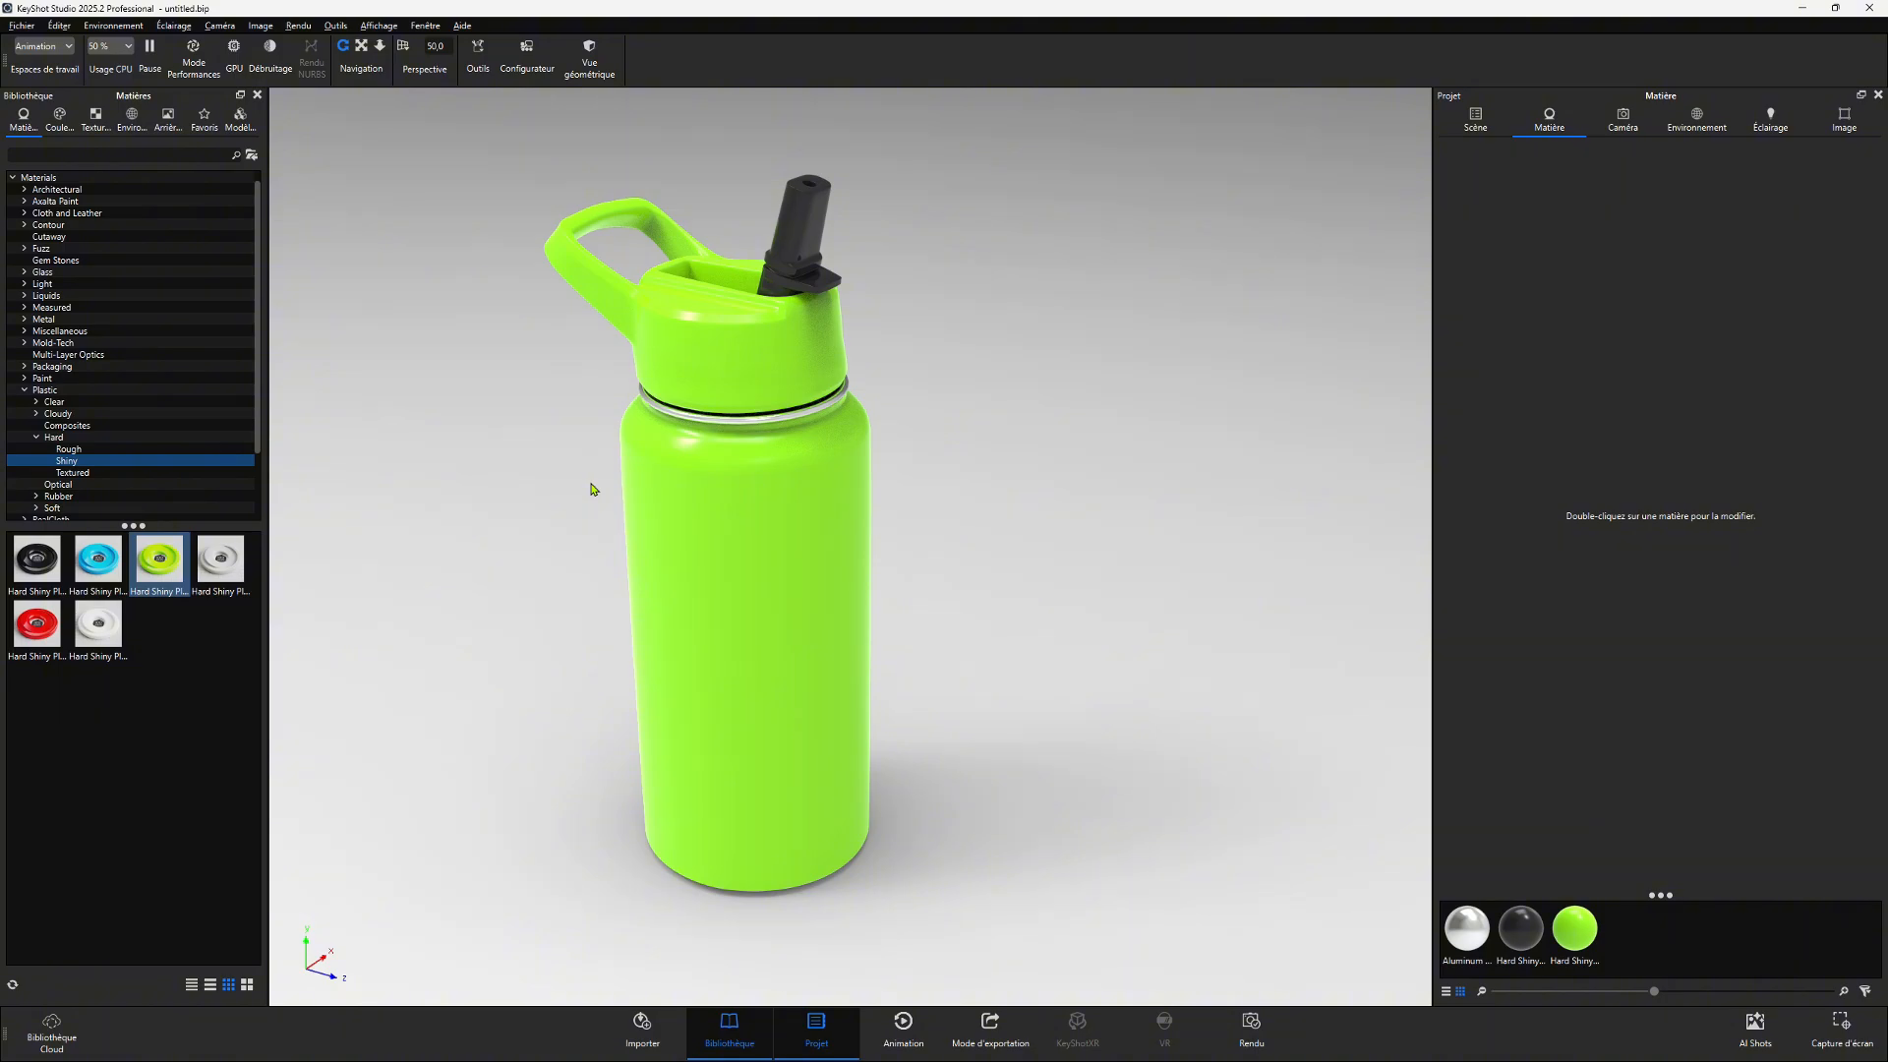
- Separate the body's shared material and apply the red Hard Shiny Plastic to the cap
right_click(713, 328)
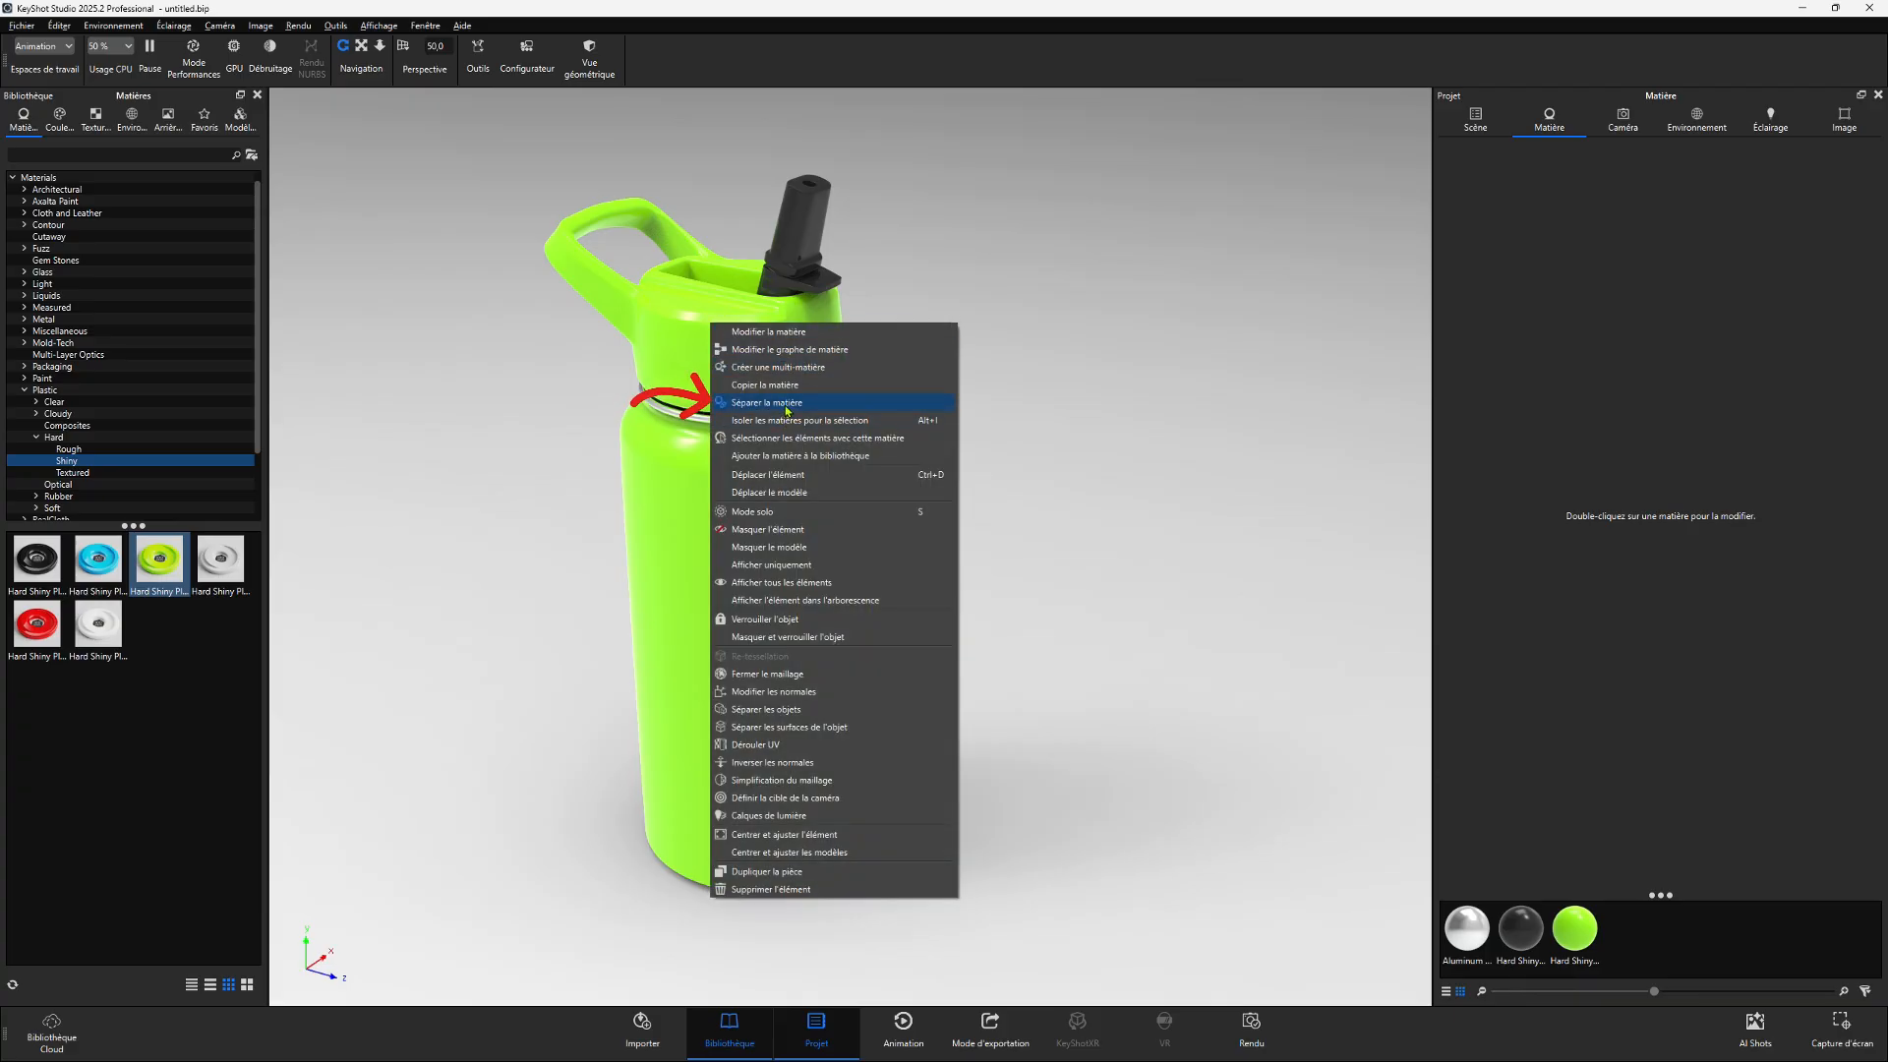
click(787, 403)
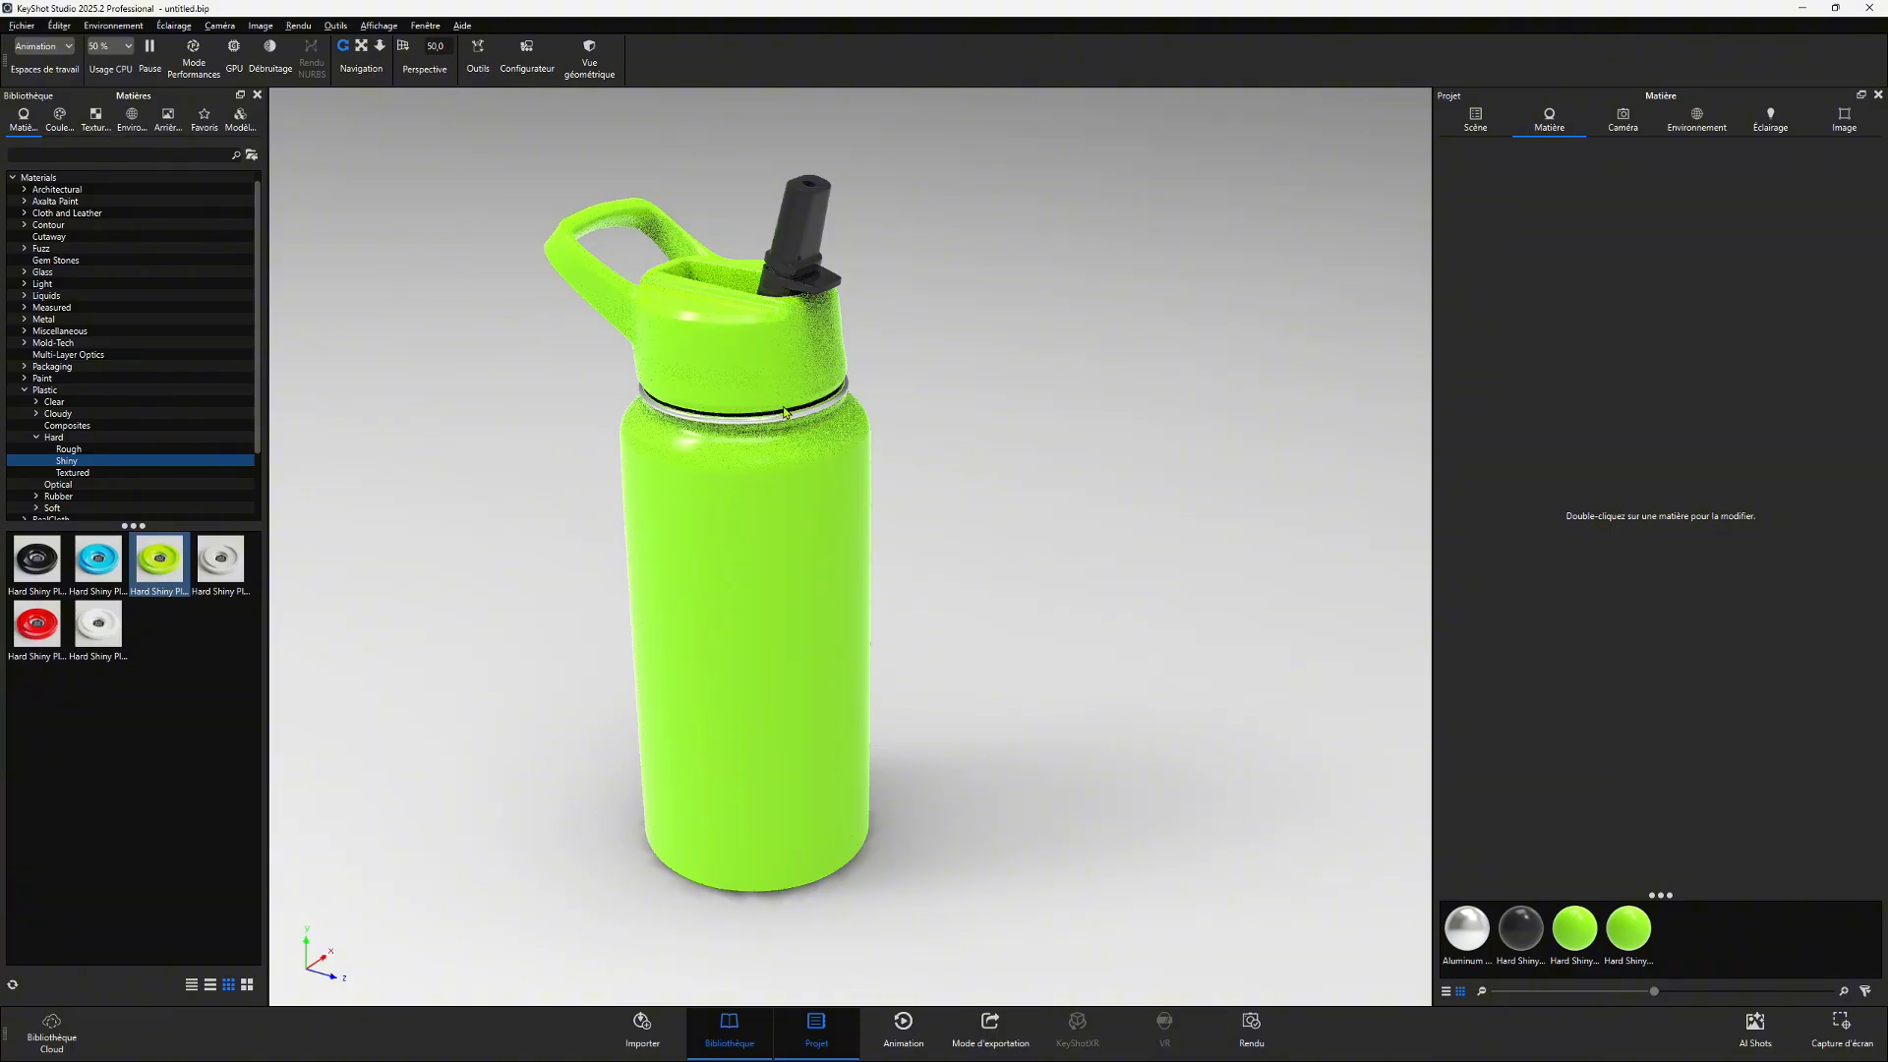
drag(37, 622, 729, 323)
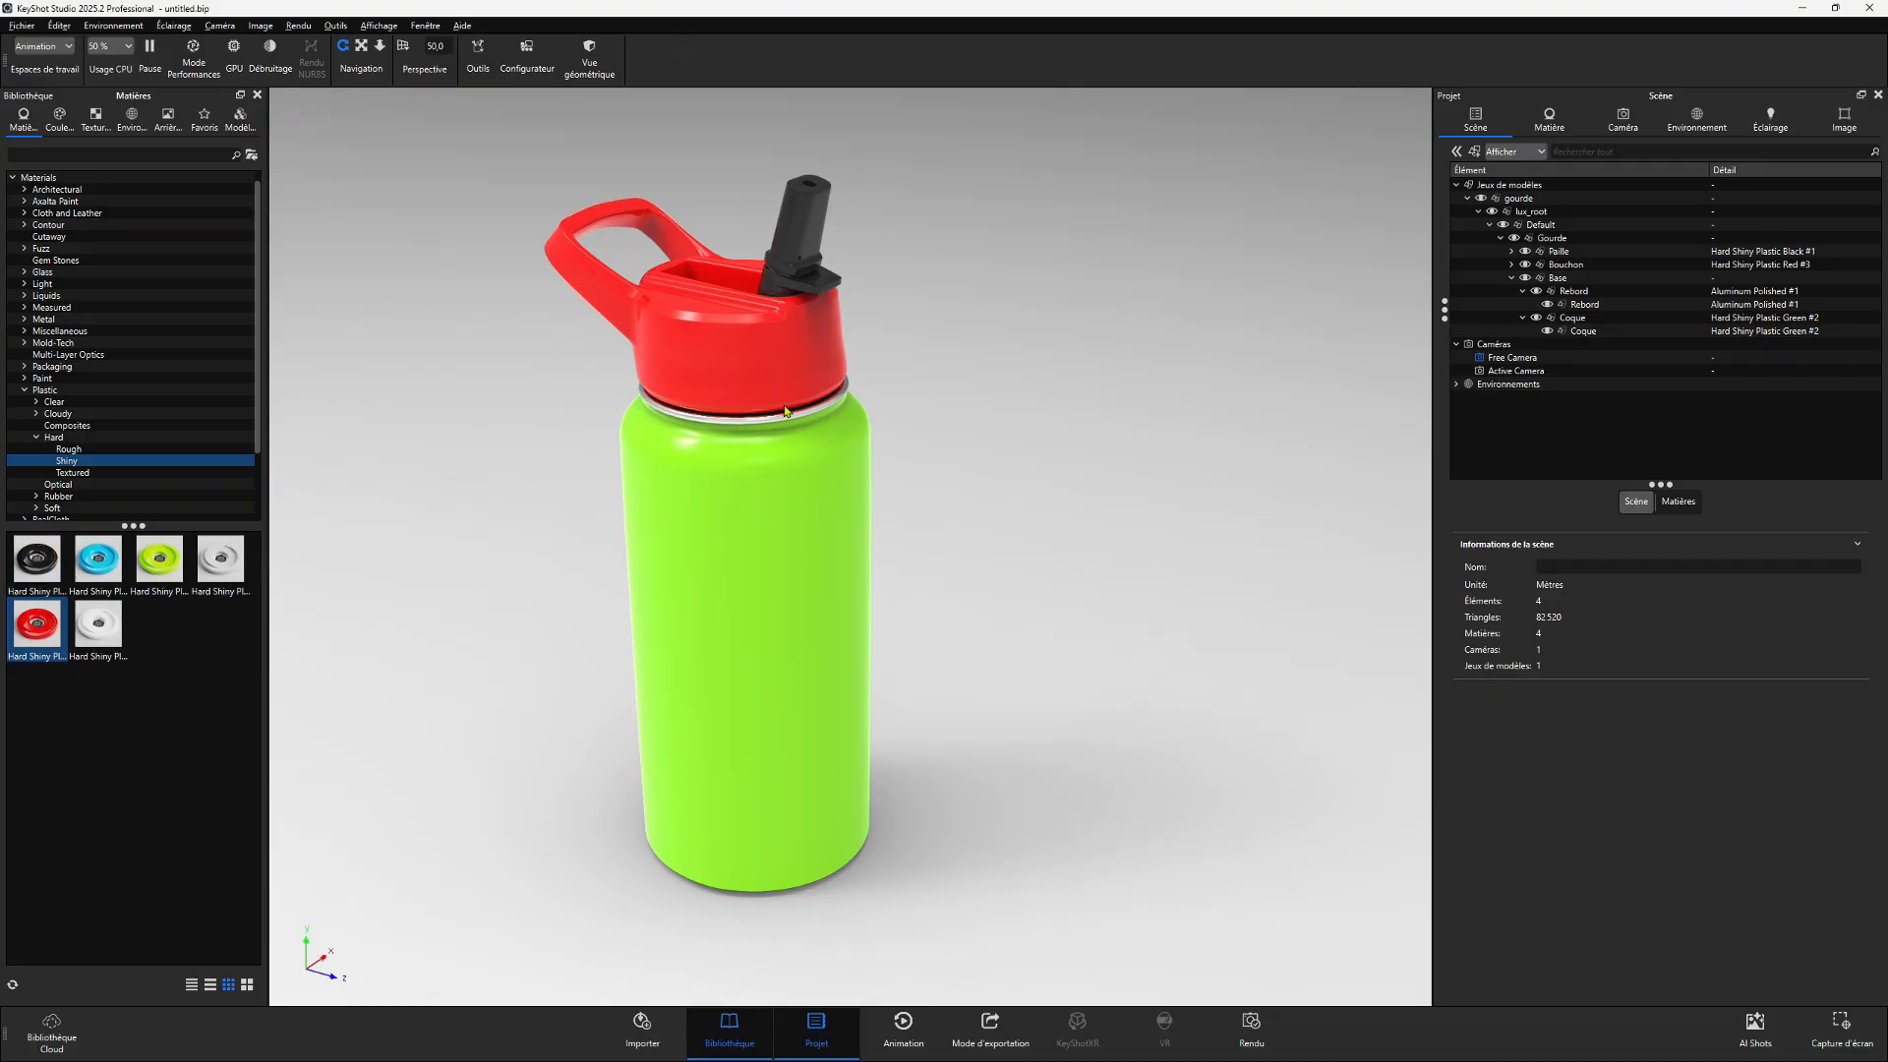
- Copy the body's material and paste it onto the cap as a linked material
right_click(727, 460)
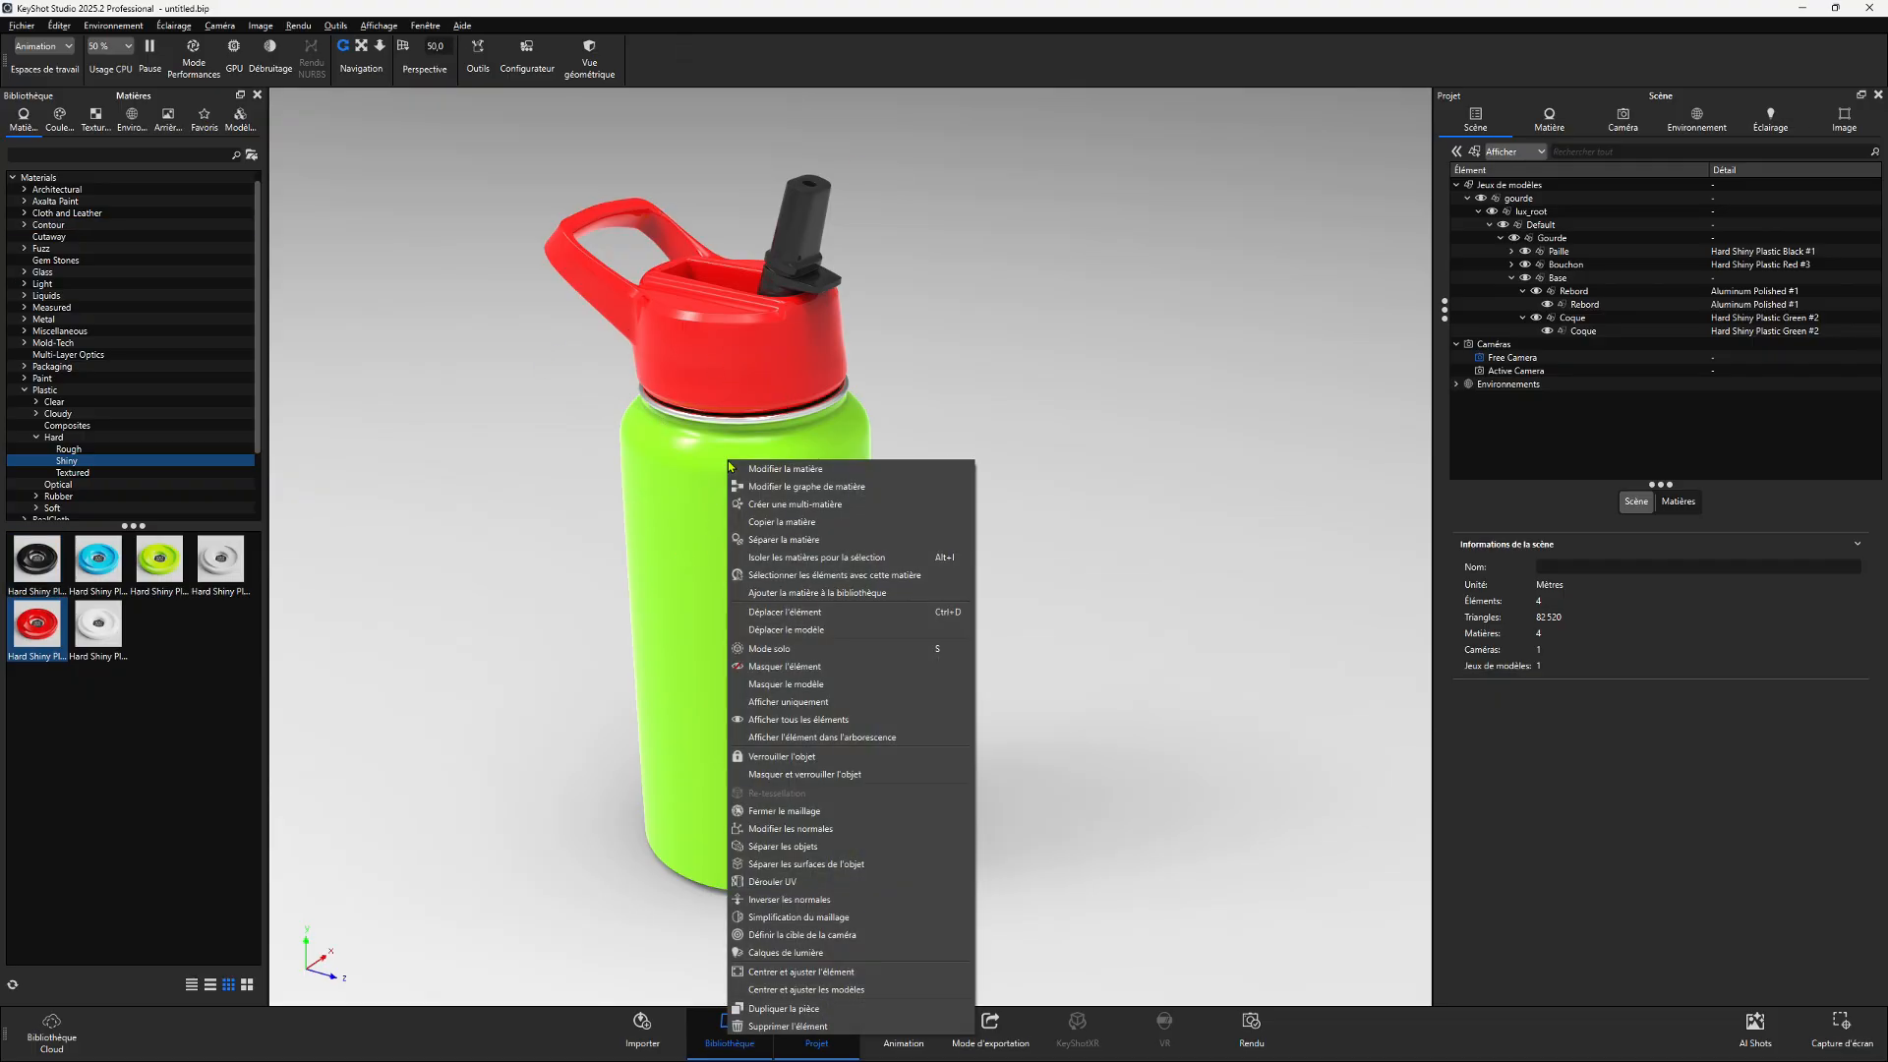
click(830, 527)
right_click(742, 338)
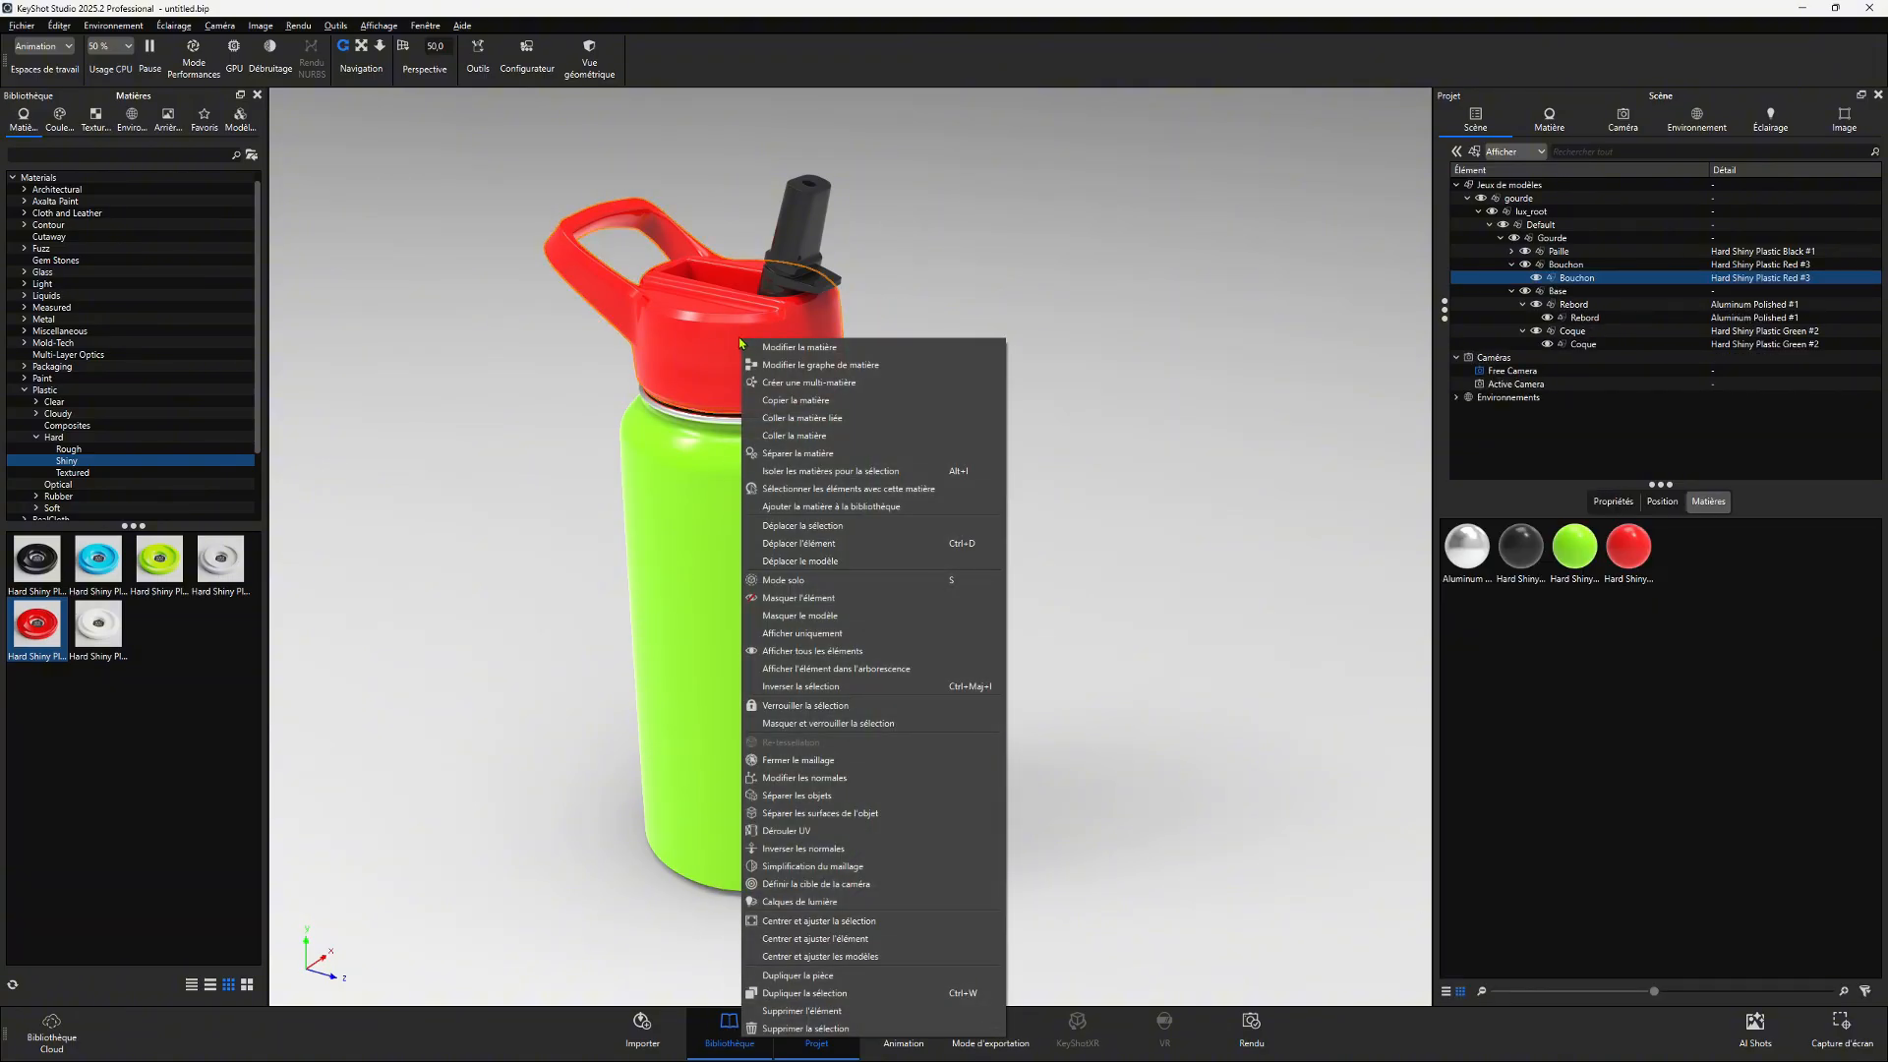
click(808, 424)
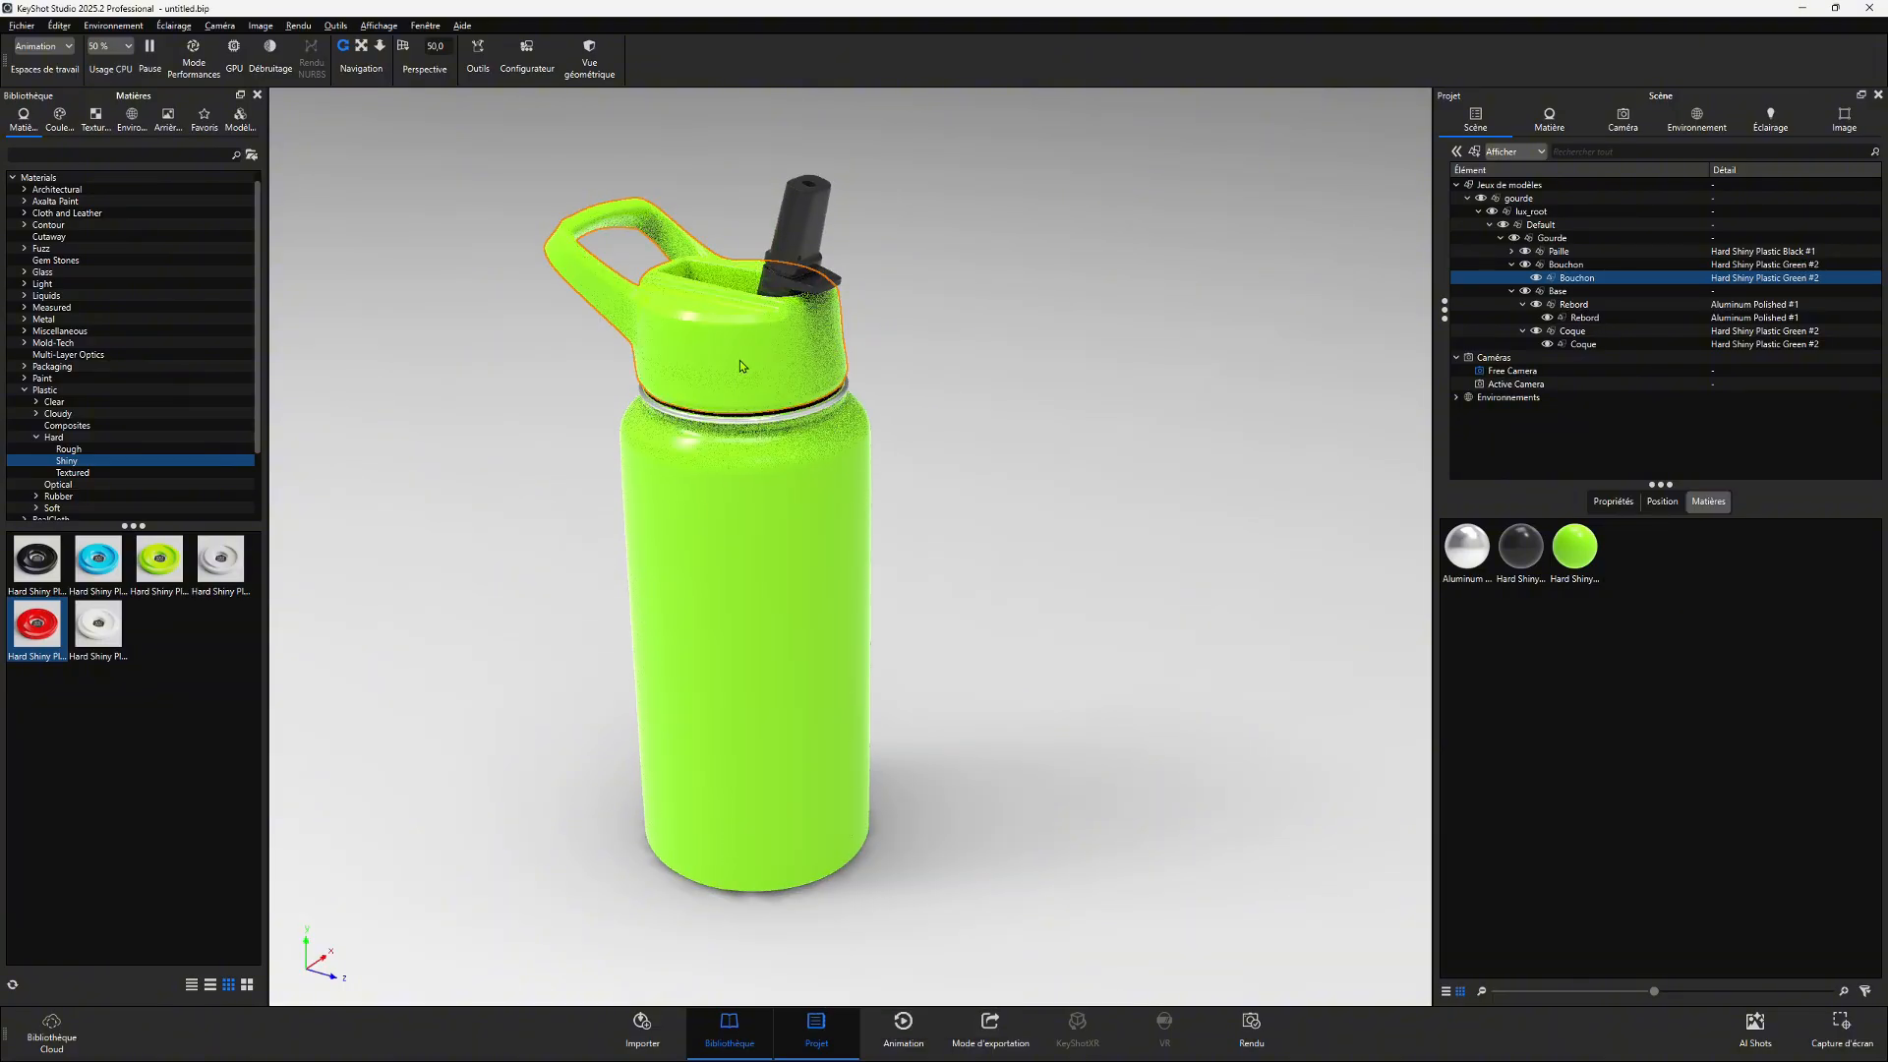
- Paste the body's material onto the cap unlinked, then apply the blue Hard Shiny Plastic to the cap
drag(98, 558, 739, 511)
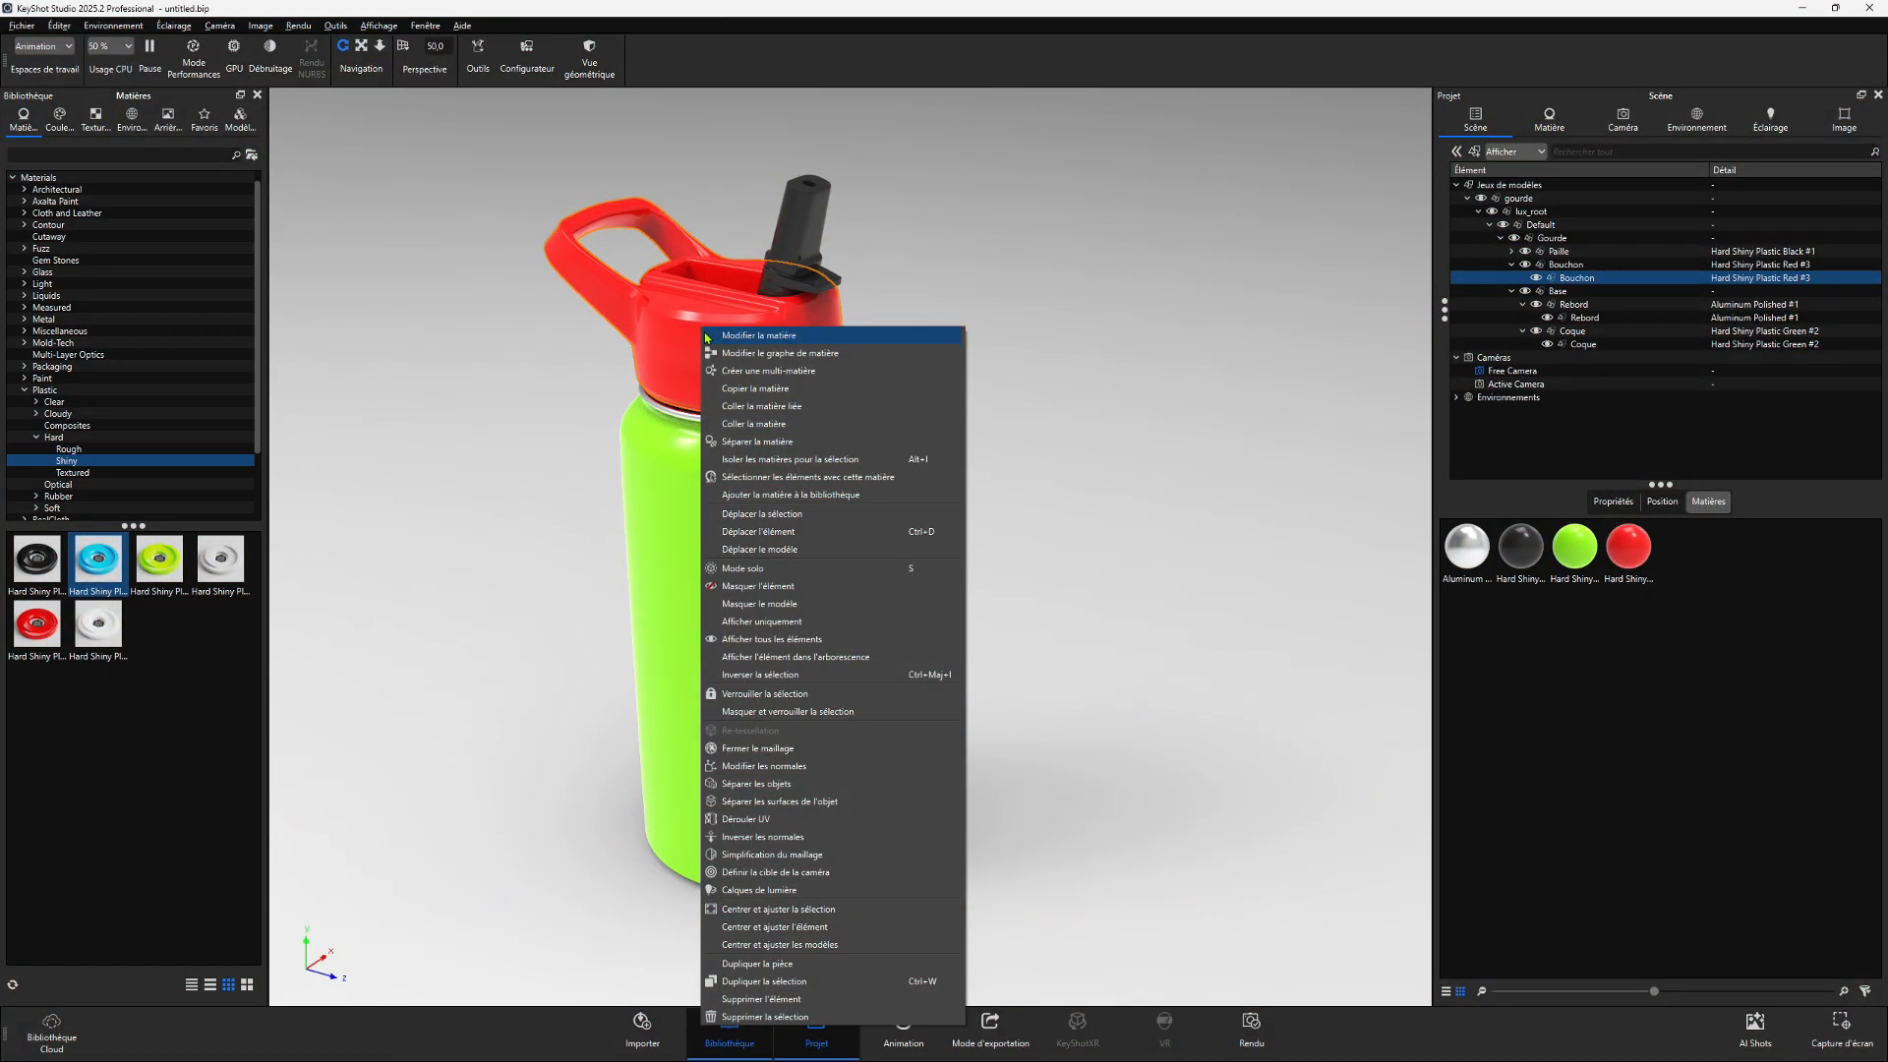
click(777, 423)
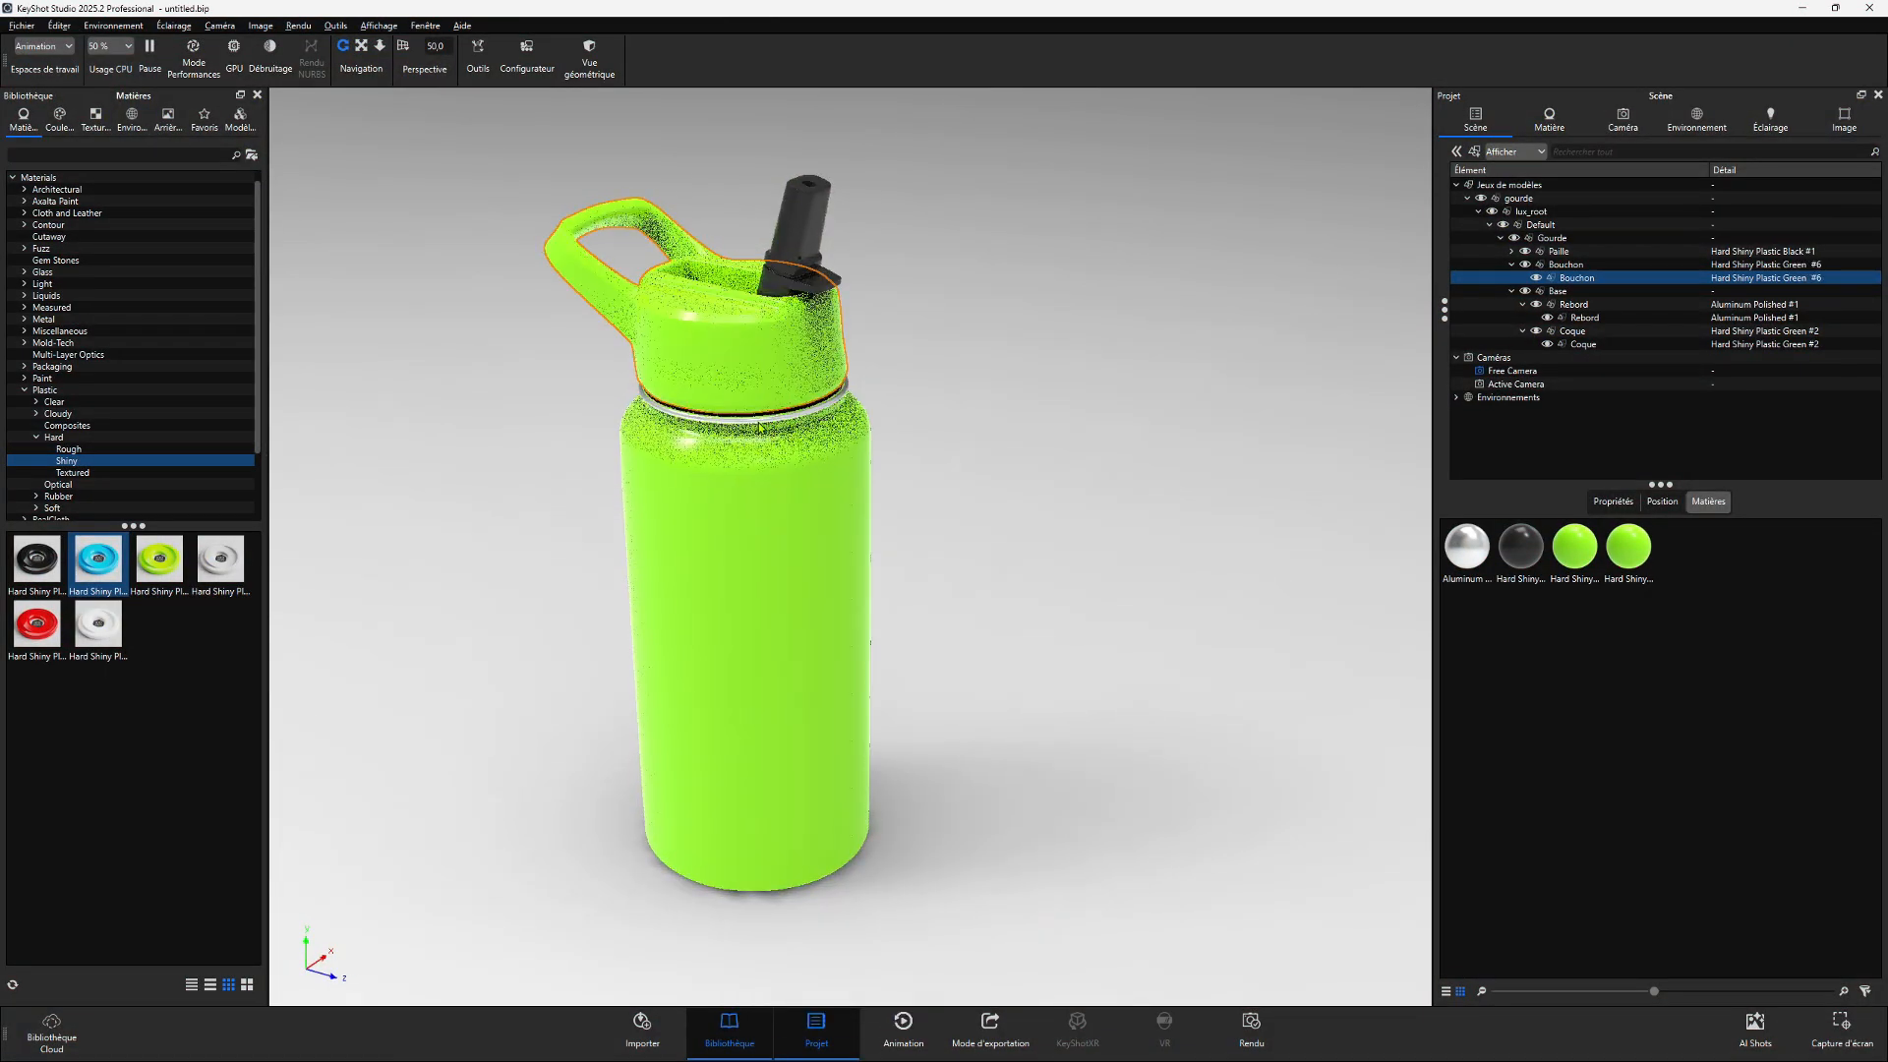
drag(98, 558, 732, 320)
drag(731, 321, 732, 324)
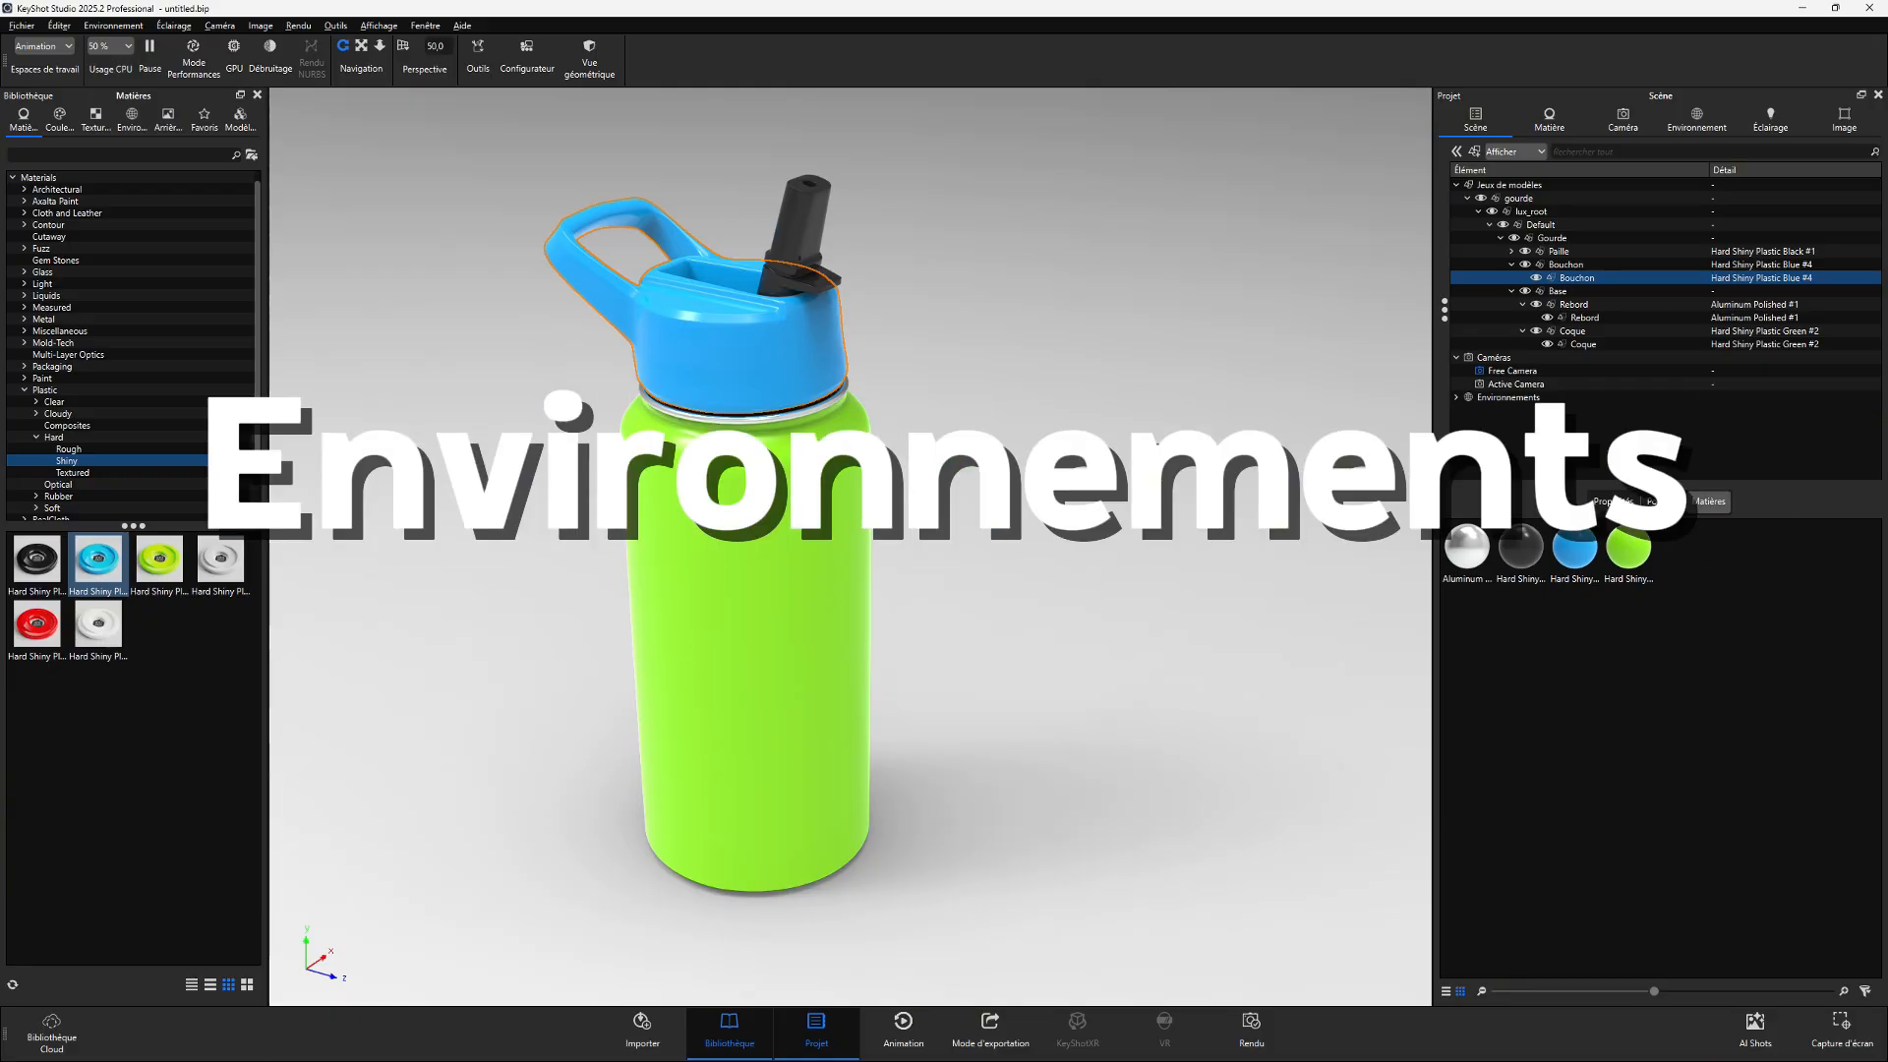
- Open the Interior environments and try the office hallway, Dosch apartment and bathroom environments on the scene
click(133, 118)
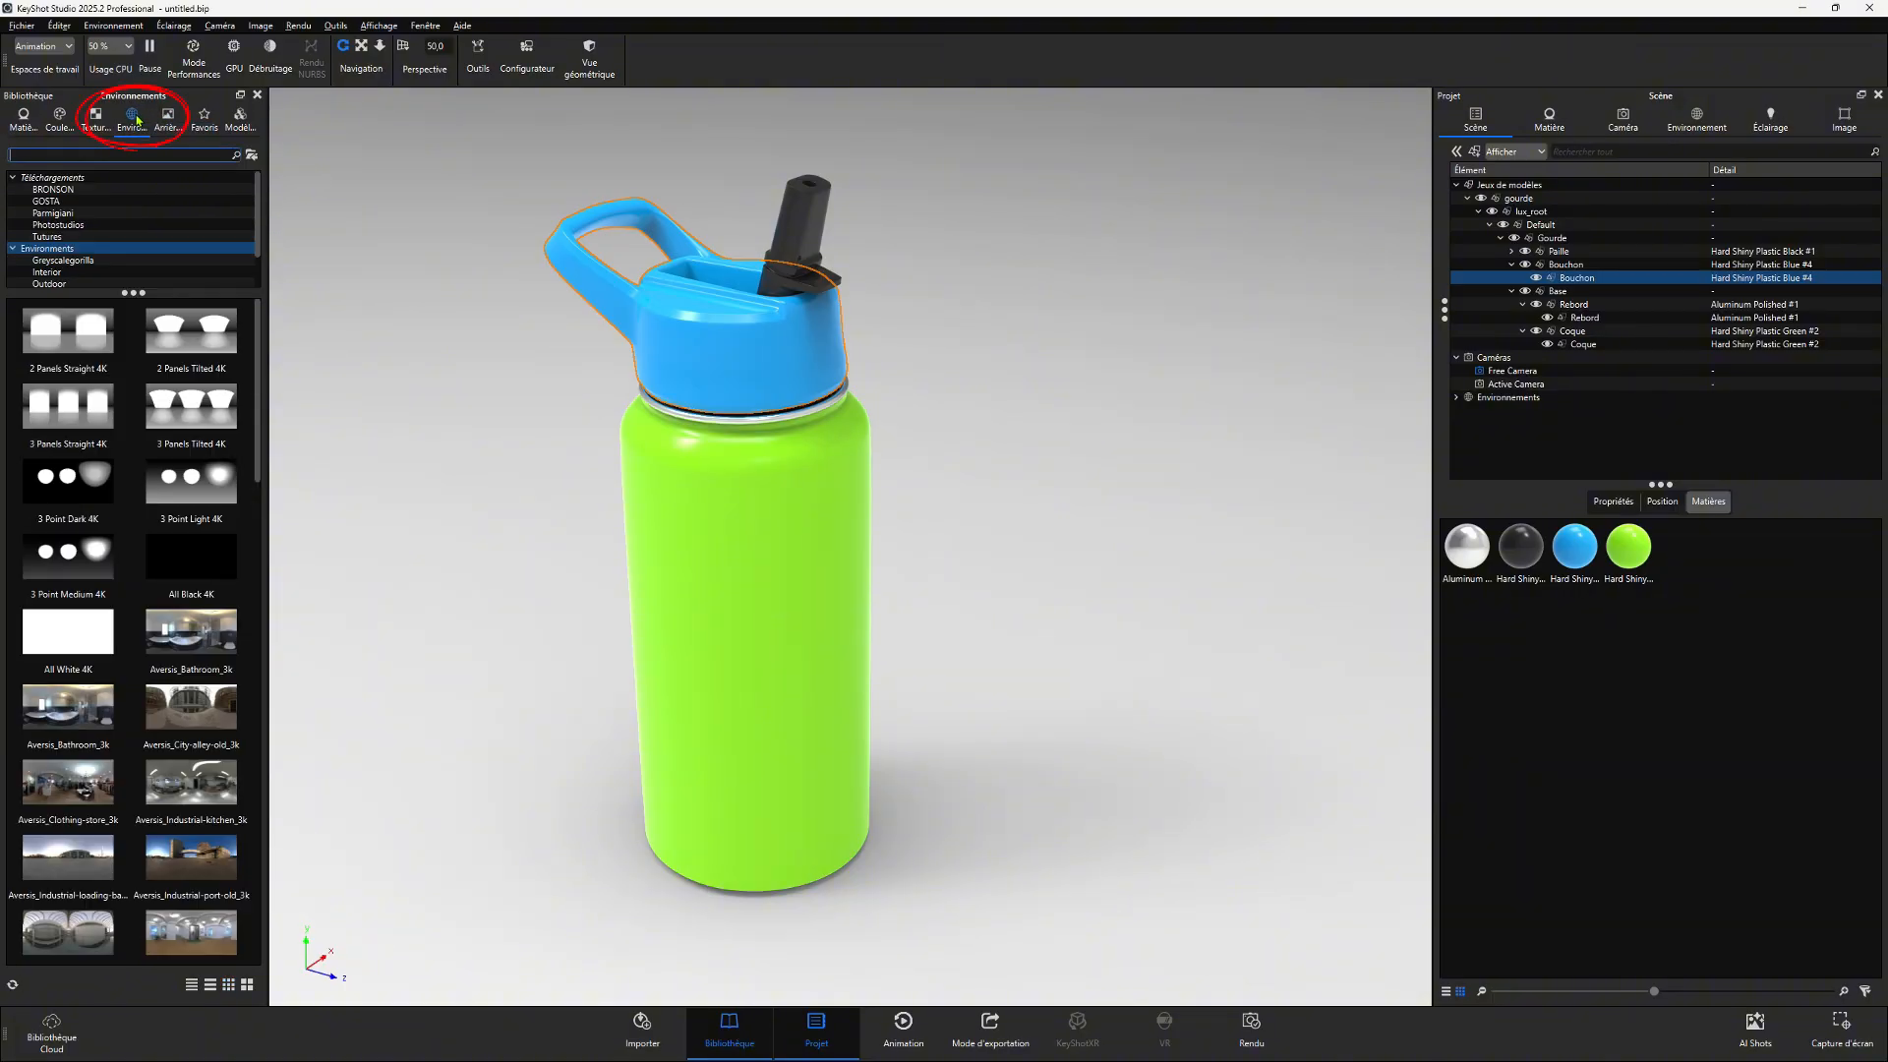
click(14, 178)
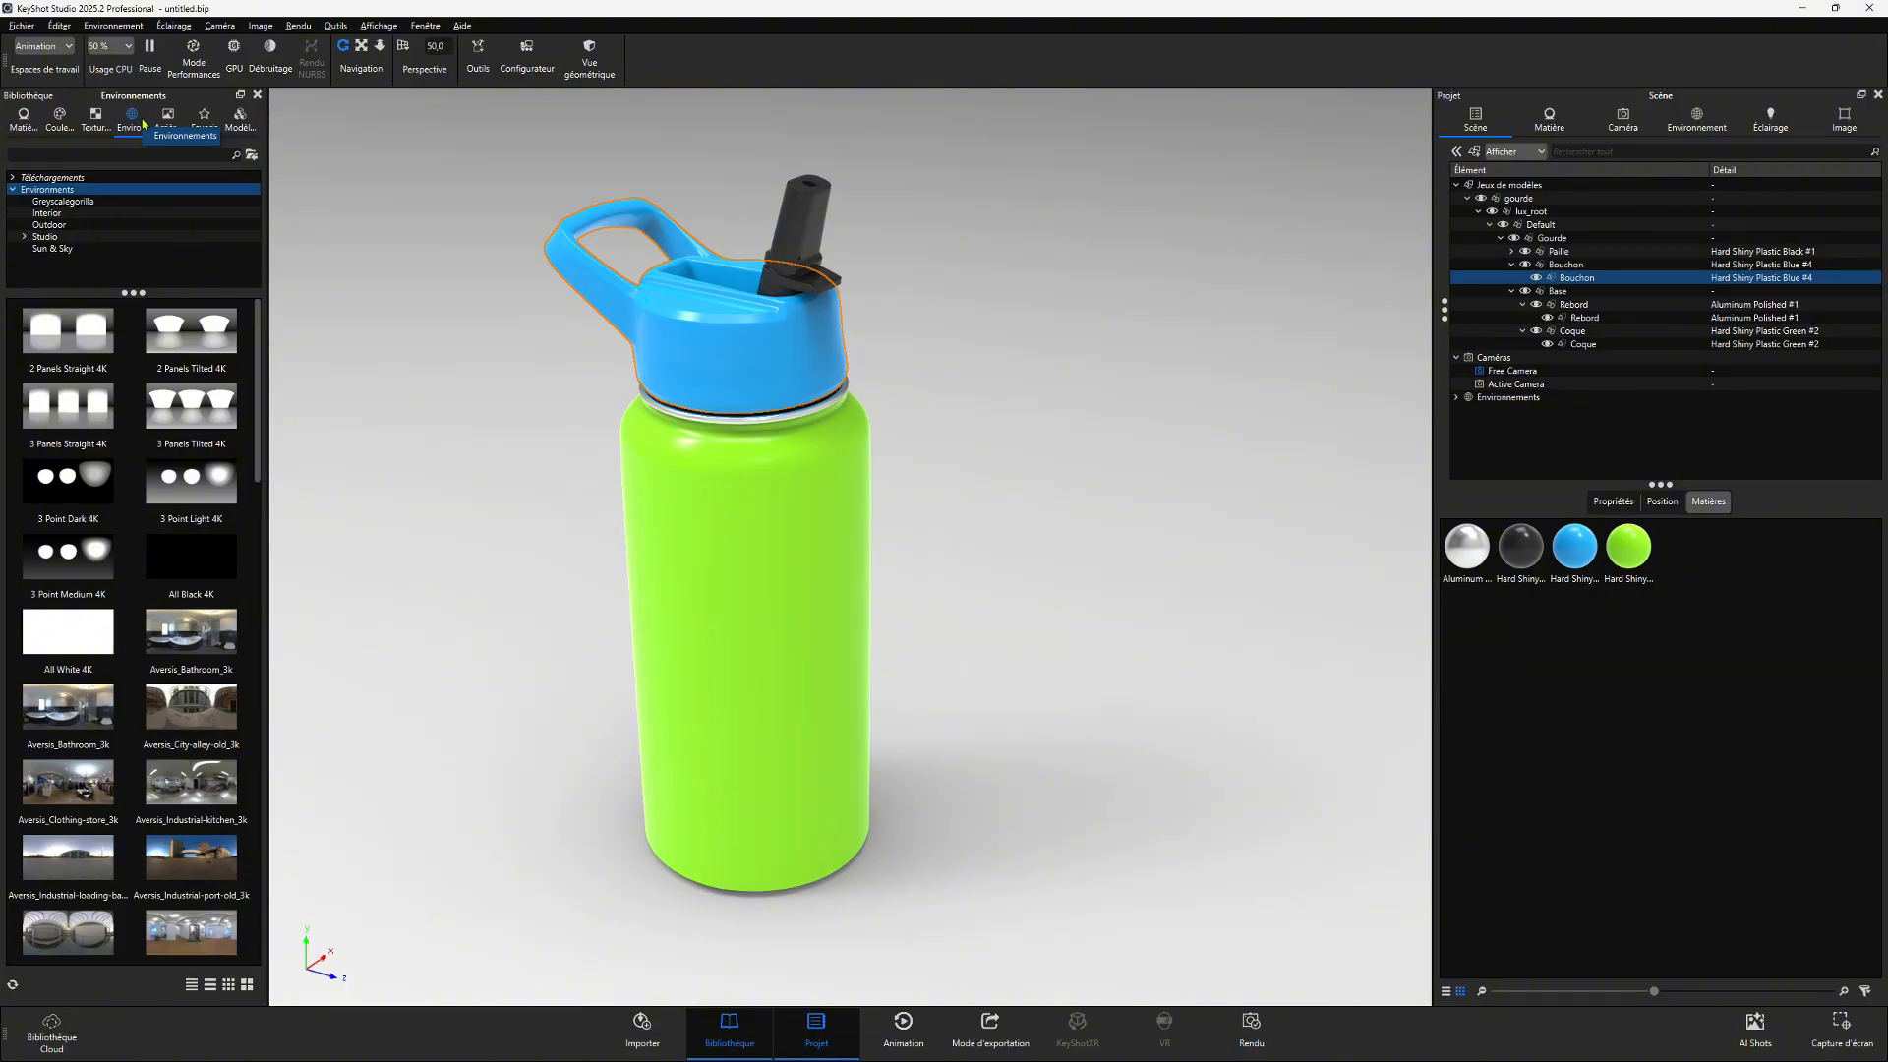
click(47, 212)
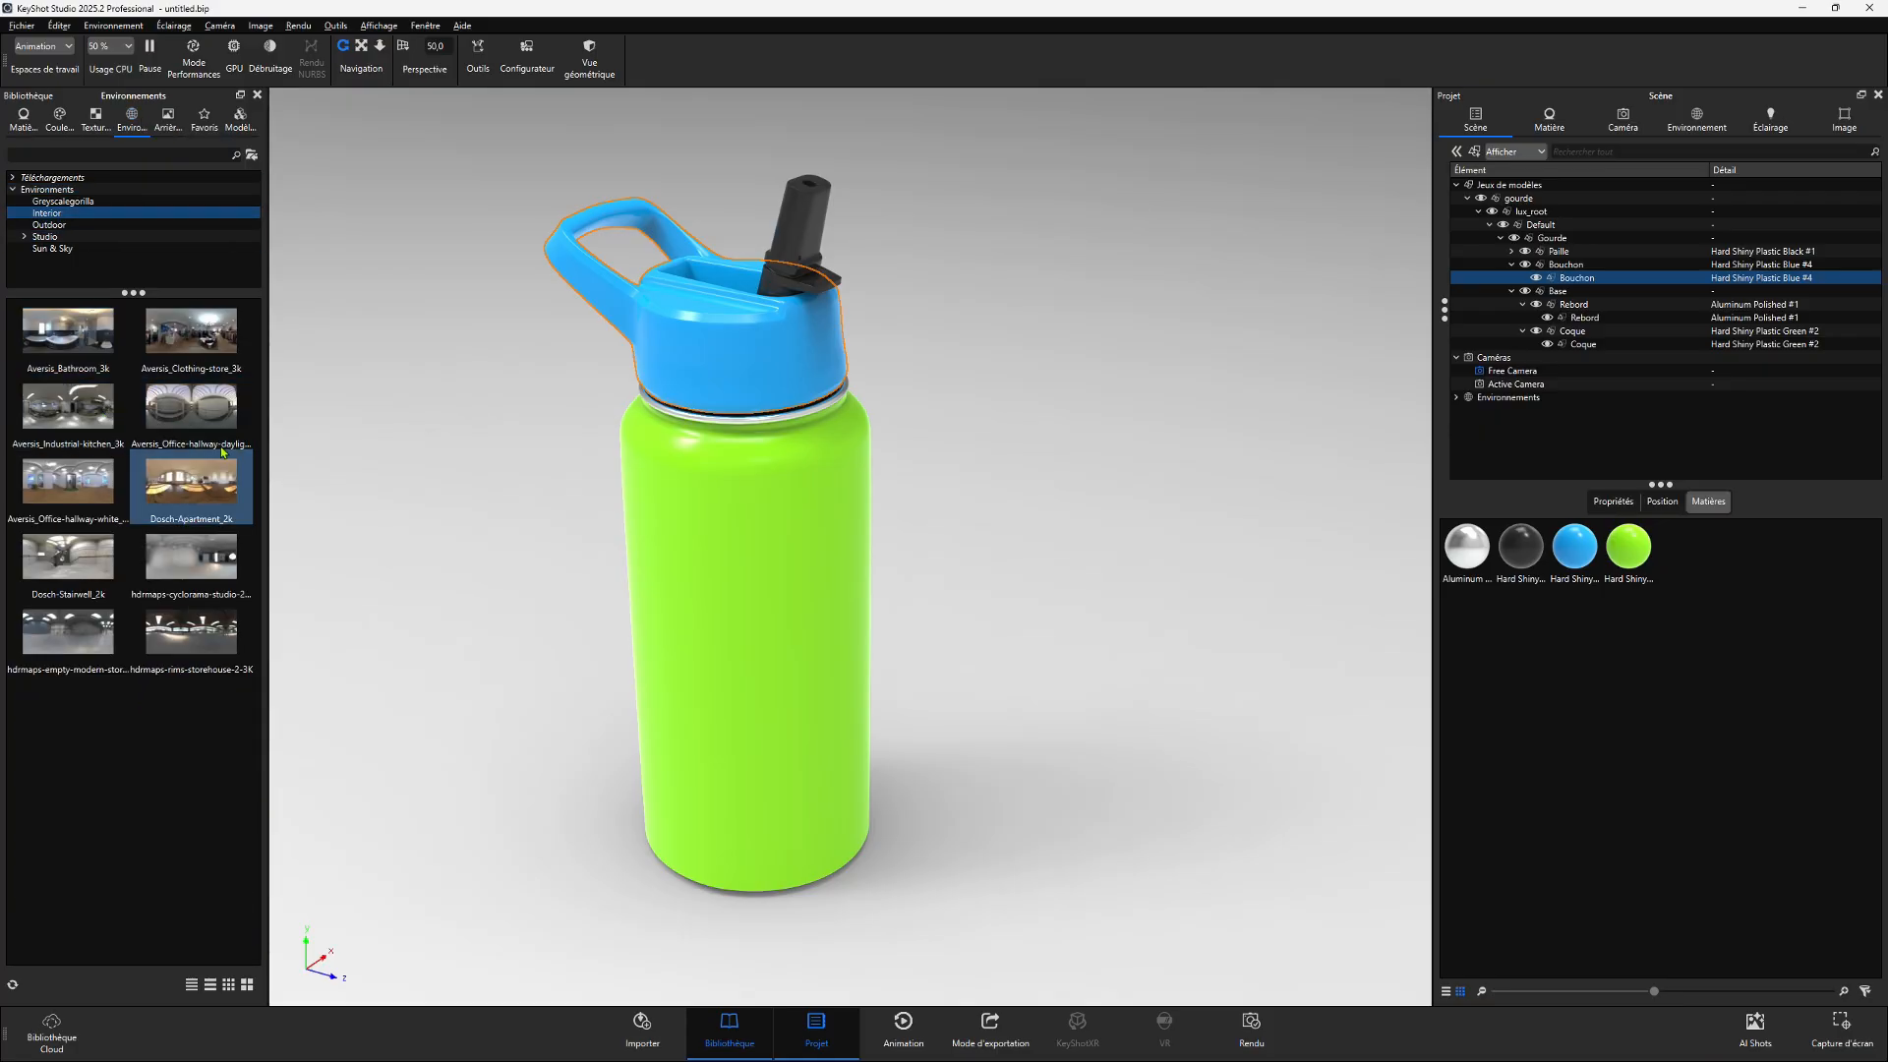
drag(189, 408, 476, 359)
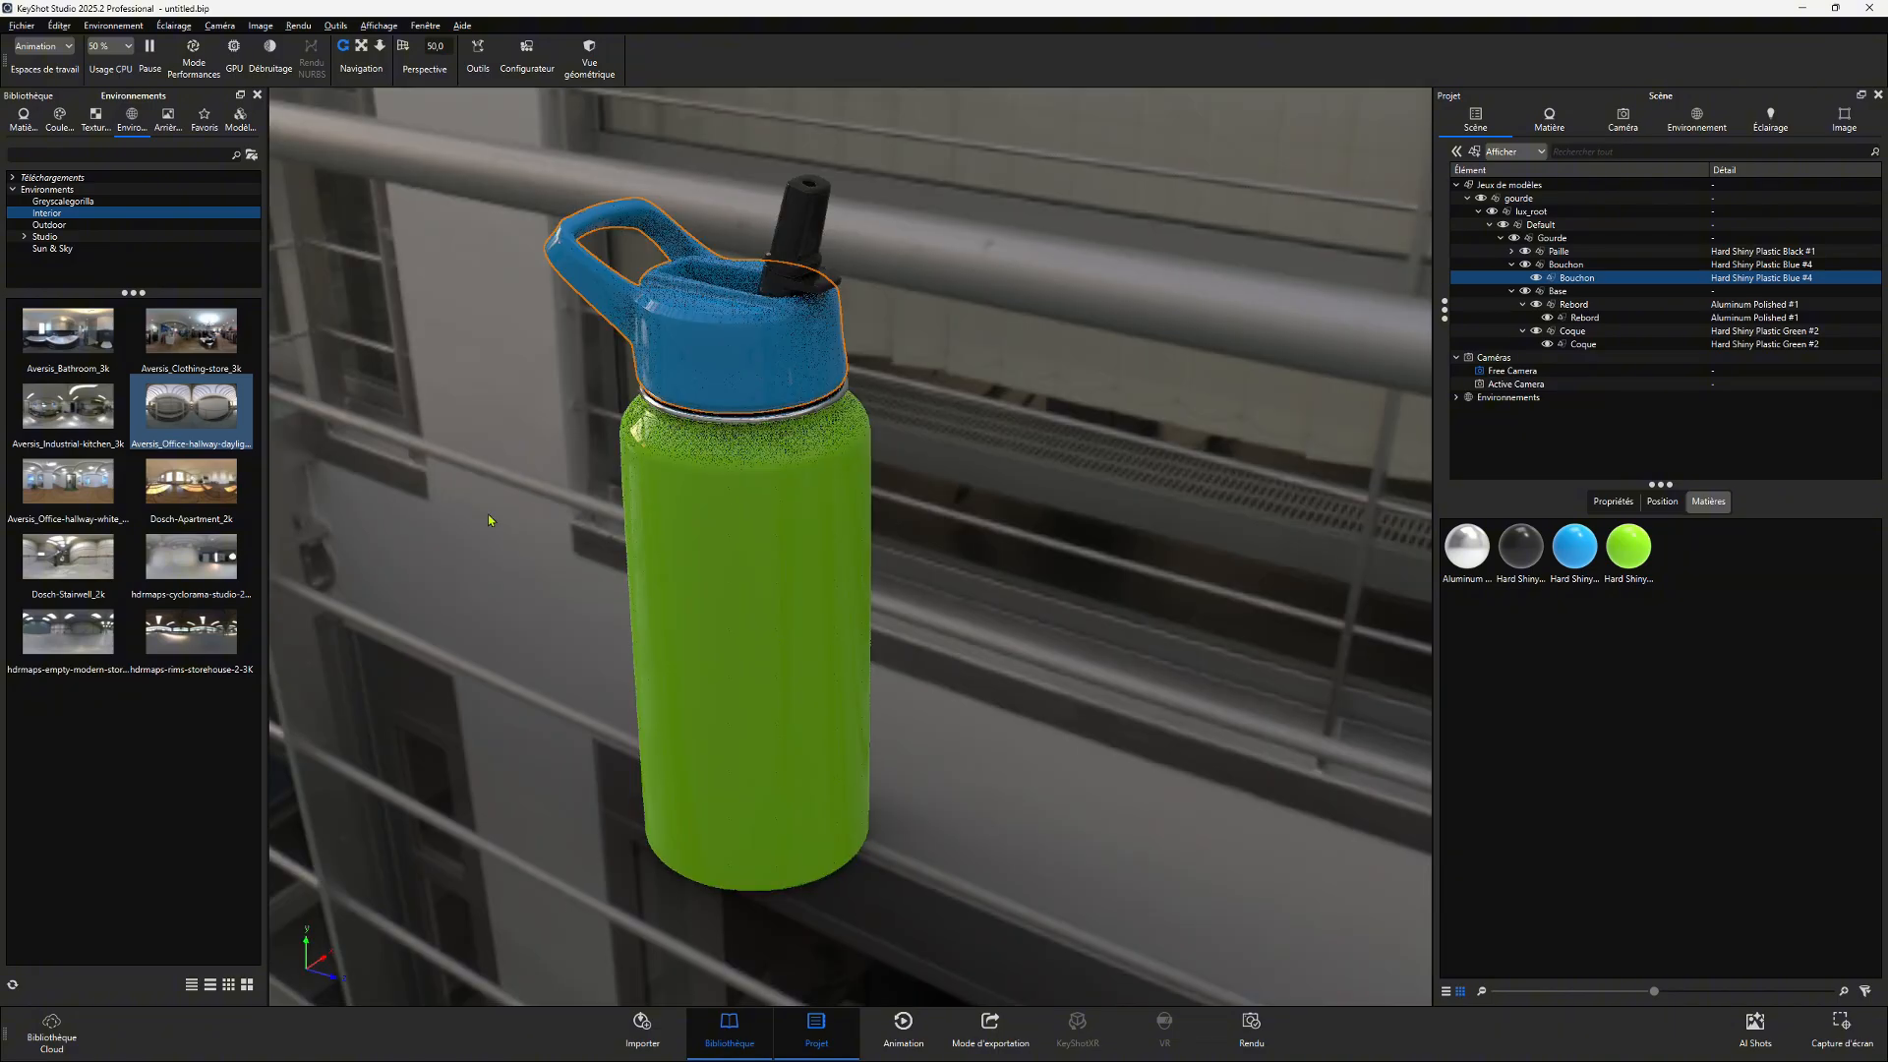
drag(529, 592, 533, 482)
drag(196, 482, 482, 449)
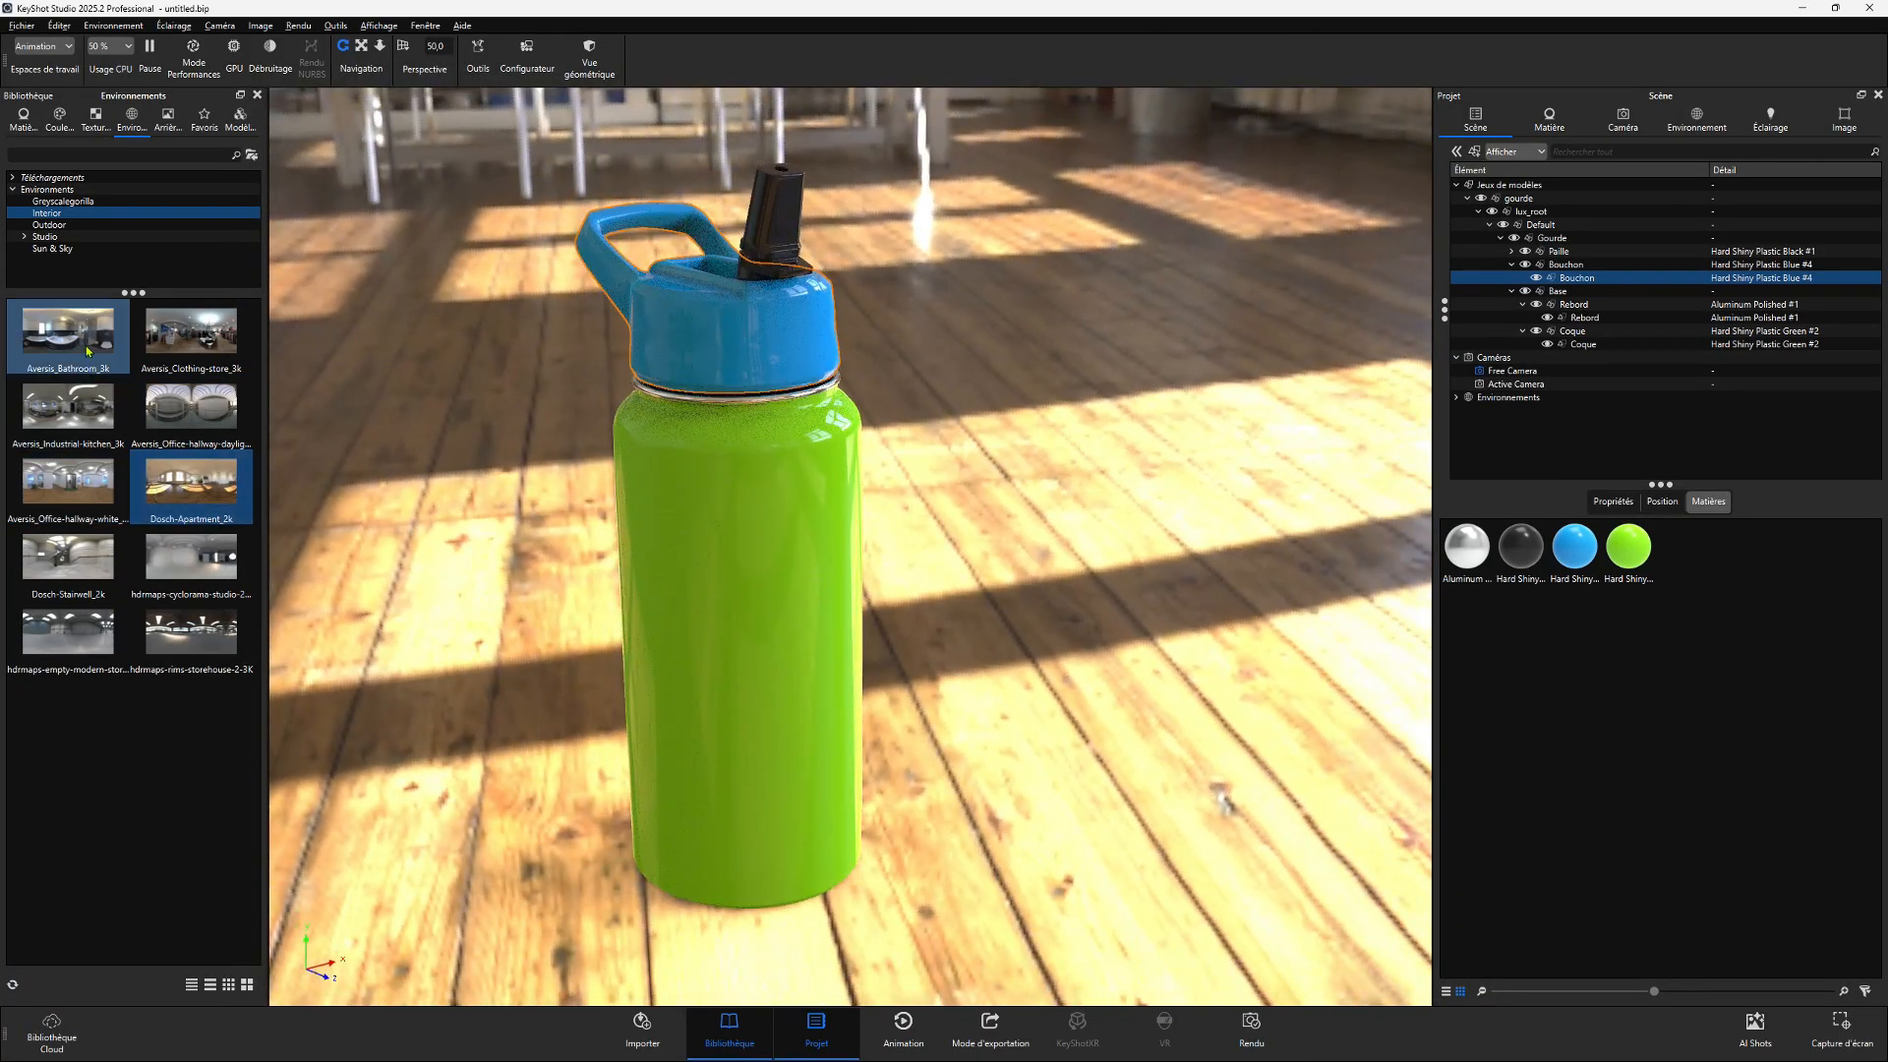
drag(87, 344, 421, 444)
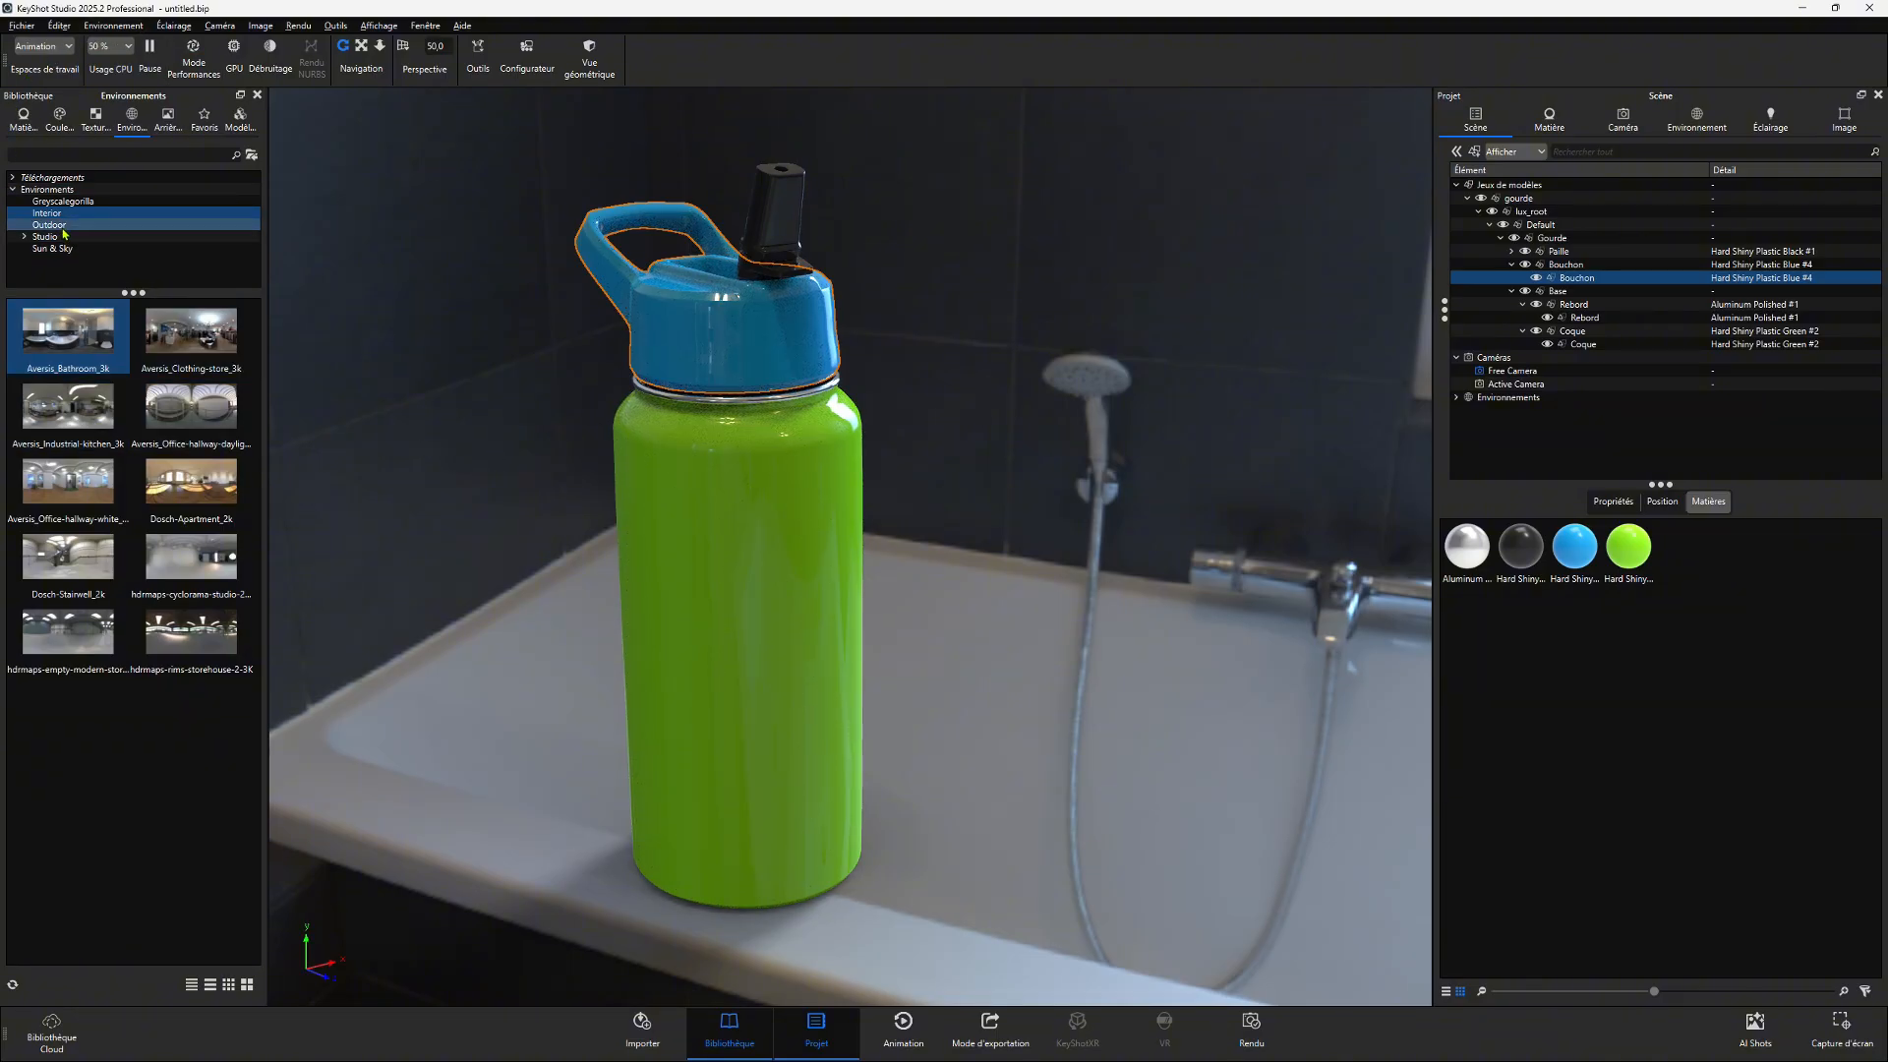
- Apply the hdrmaps cyclorama studio environment and view the whole backdrop around the bottle
drag(185, 577, 523, 539)
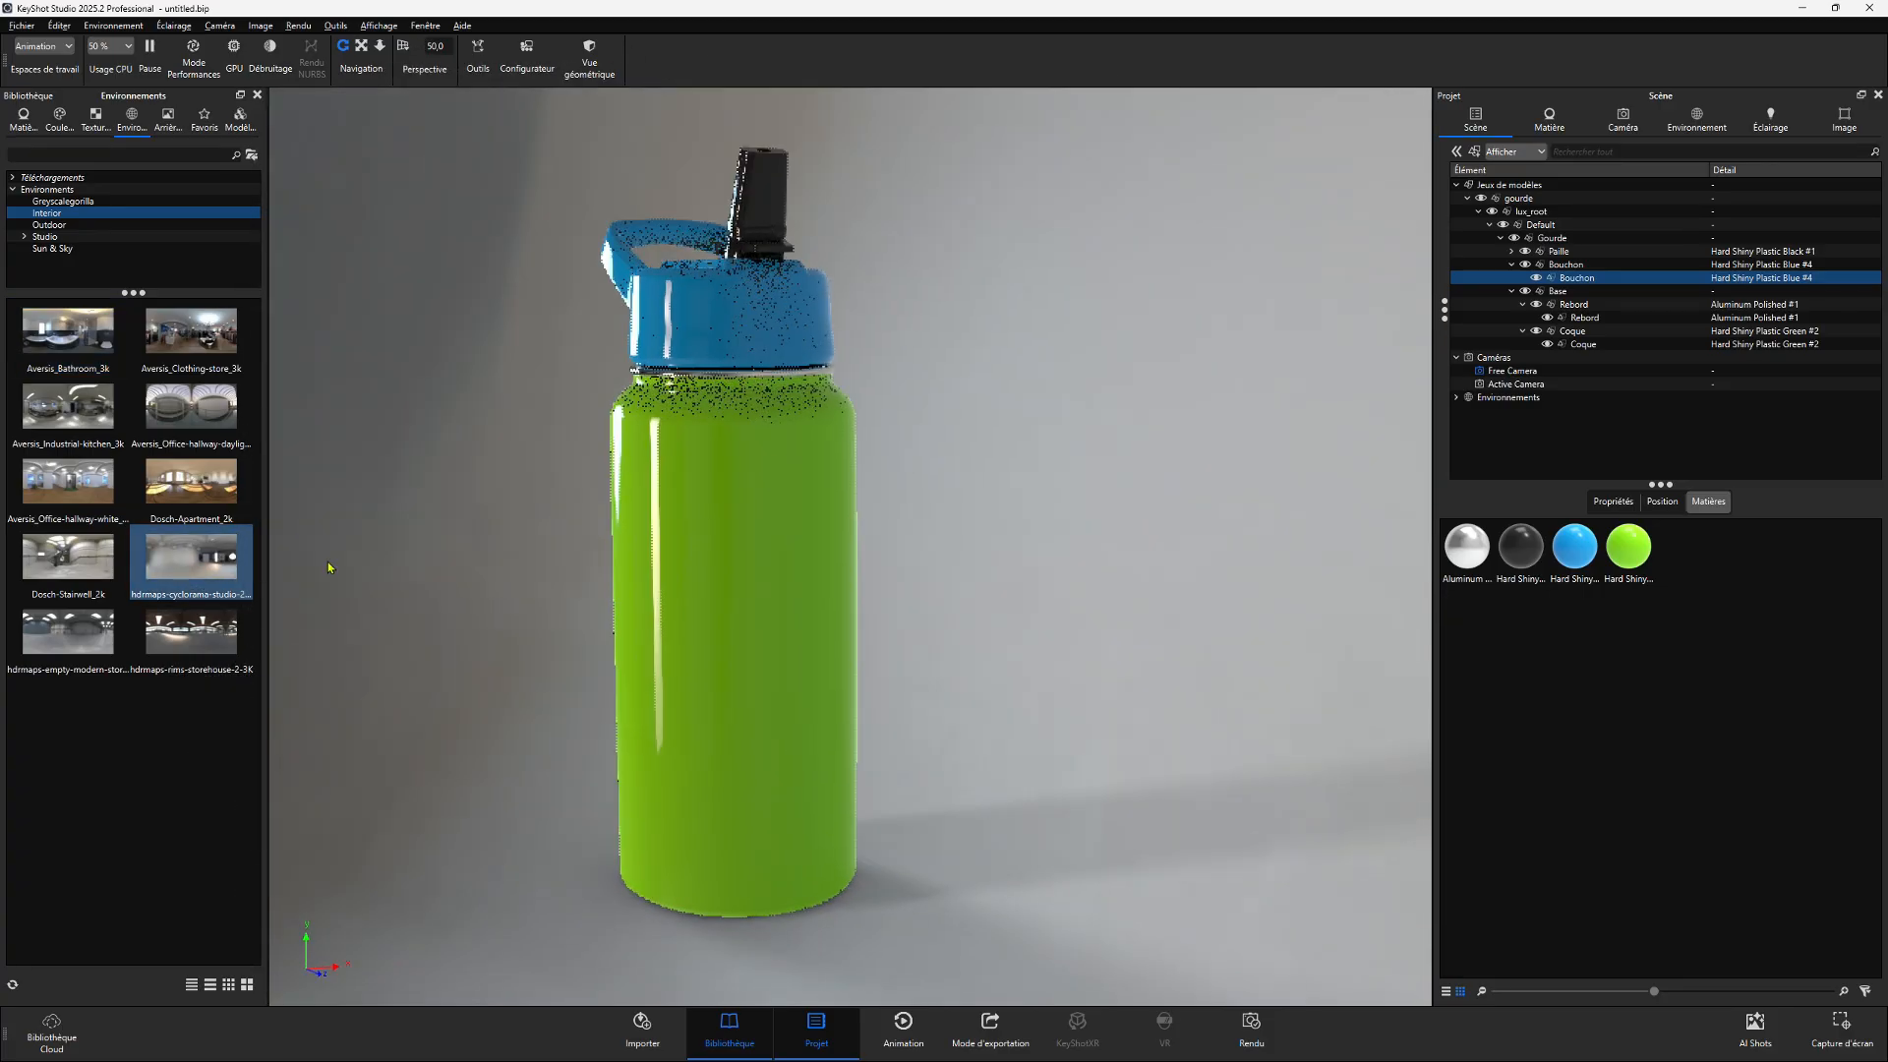
drag(329, 567, 626, 527)
drag(528, 614, 472, 532)
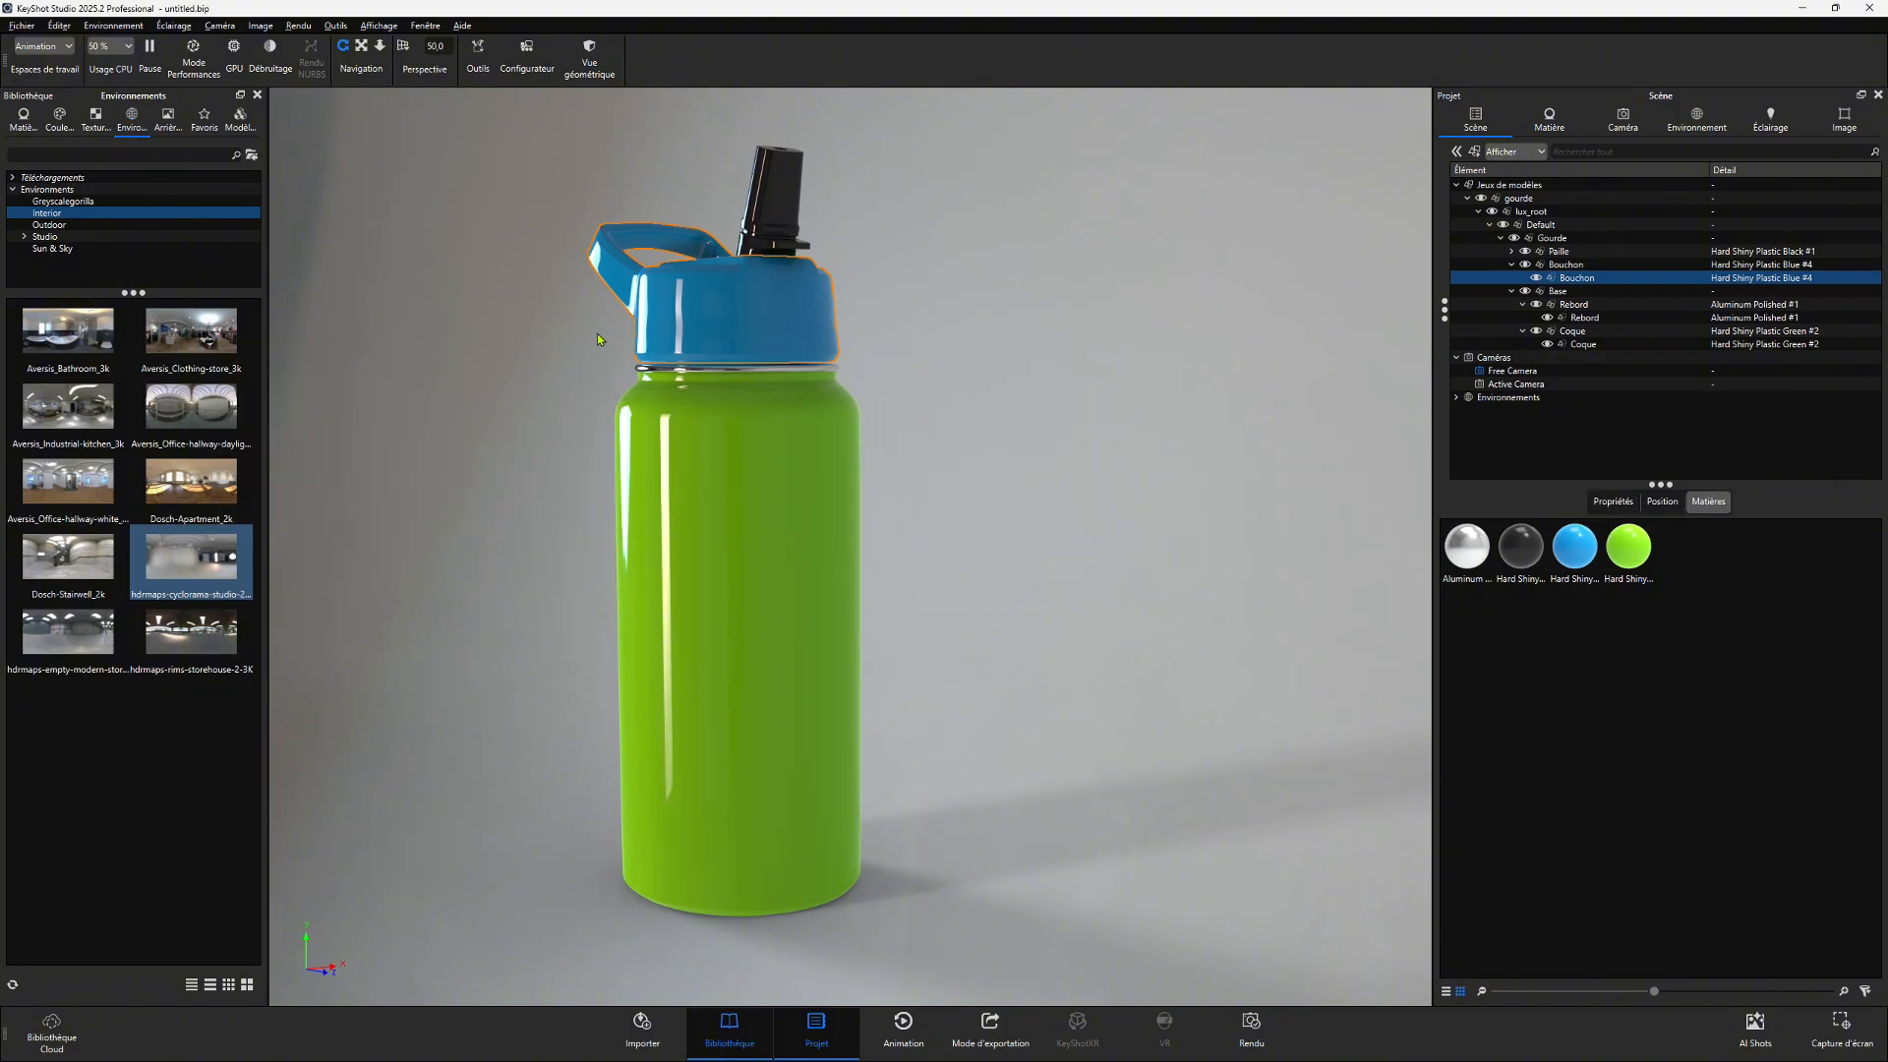
scroll(637, 522, down, 5)
scroll(637, 522, down, 10)
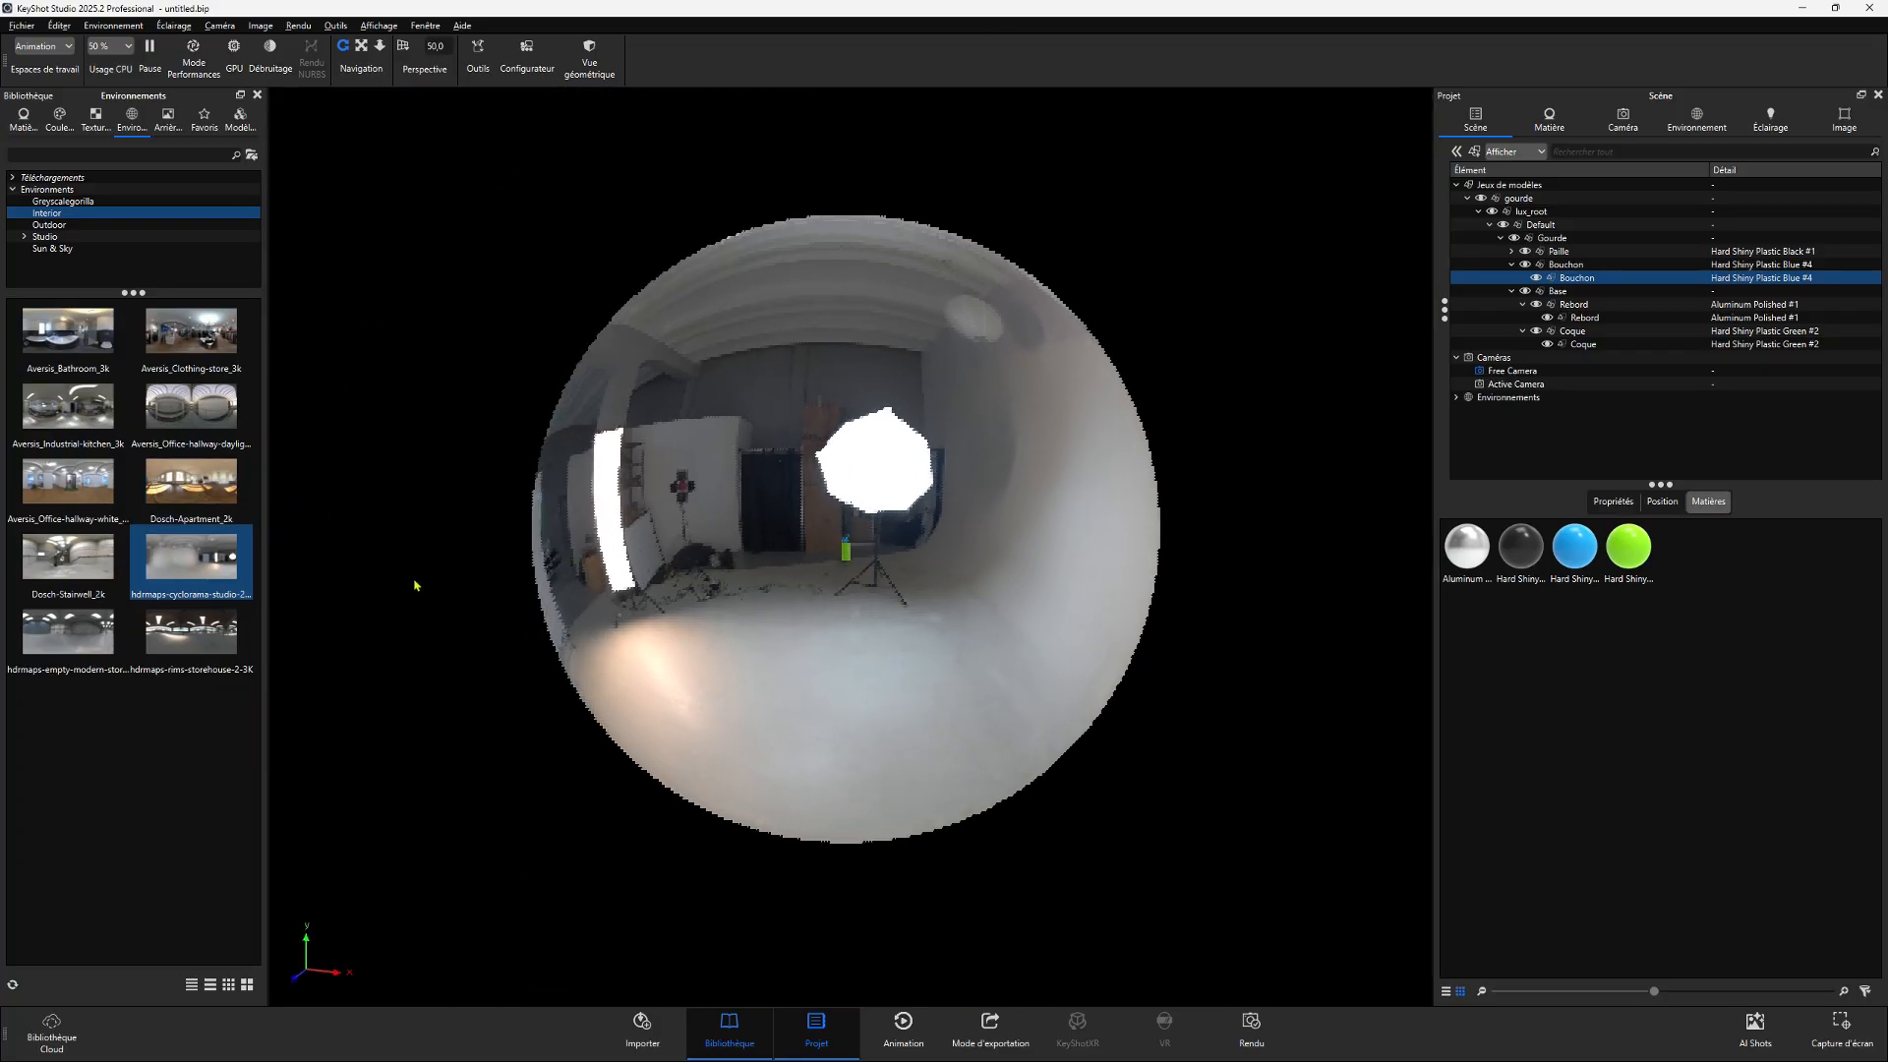
- Apply the Dosch-Apartment environment and look around the room from different angles
drag(414, 585, 361, 536)
drag(207, 506, 491, 550)
drag(1066, 620, 797, 511)
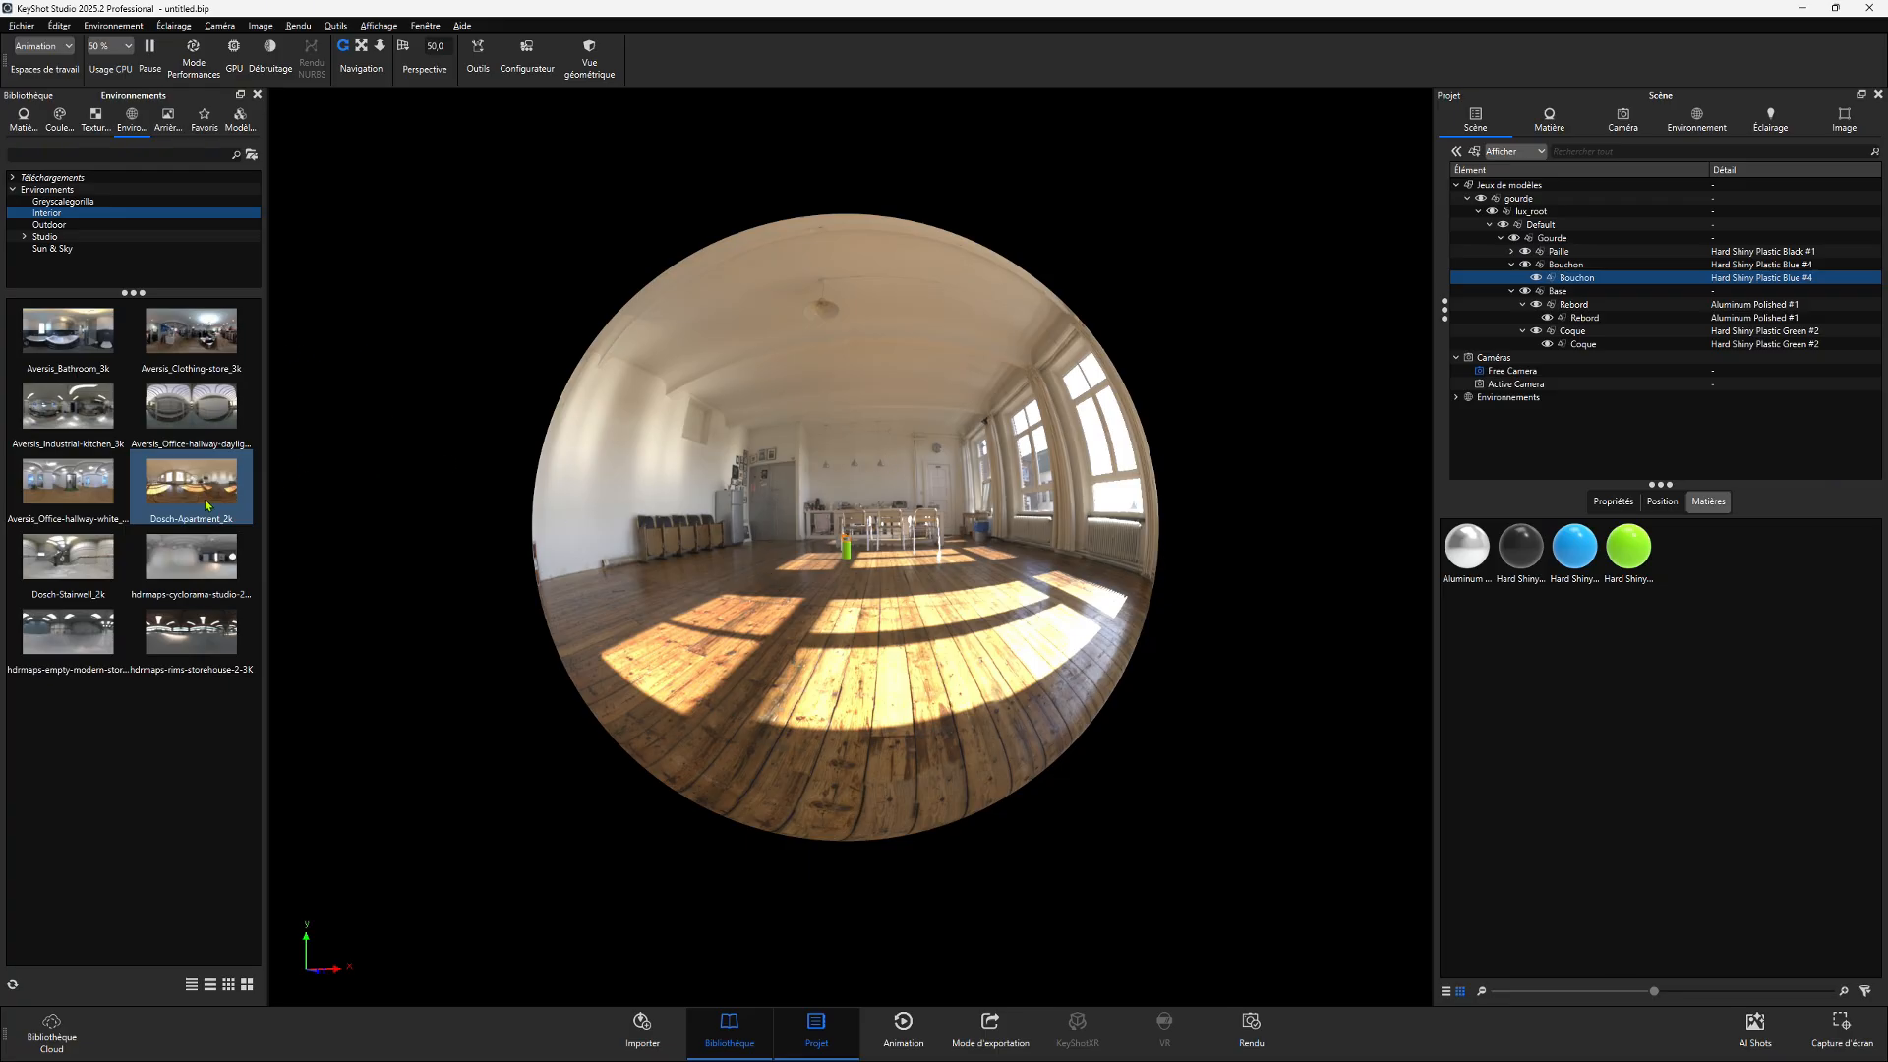
mouse_move(197, 496)
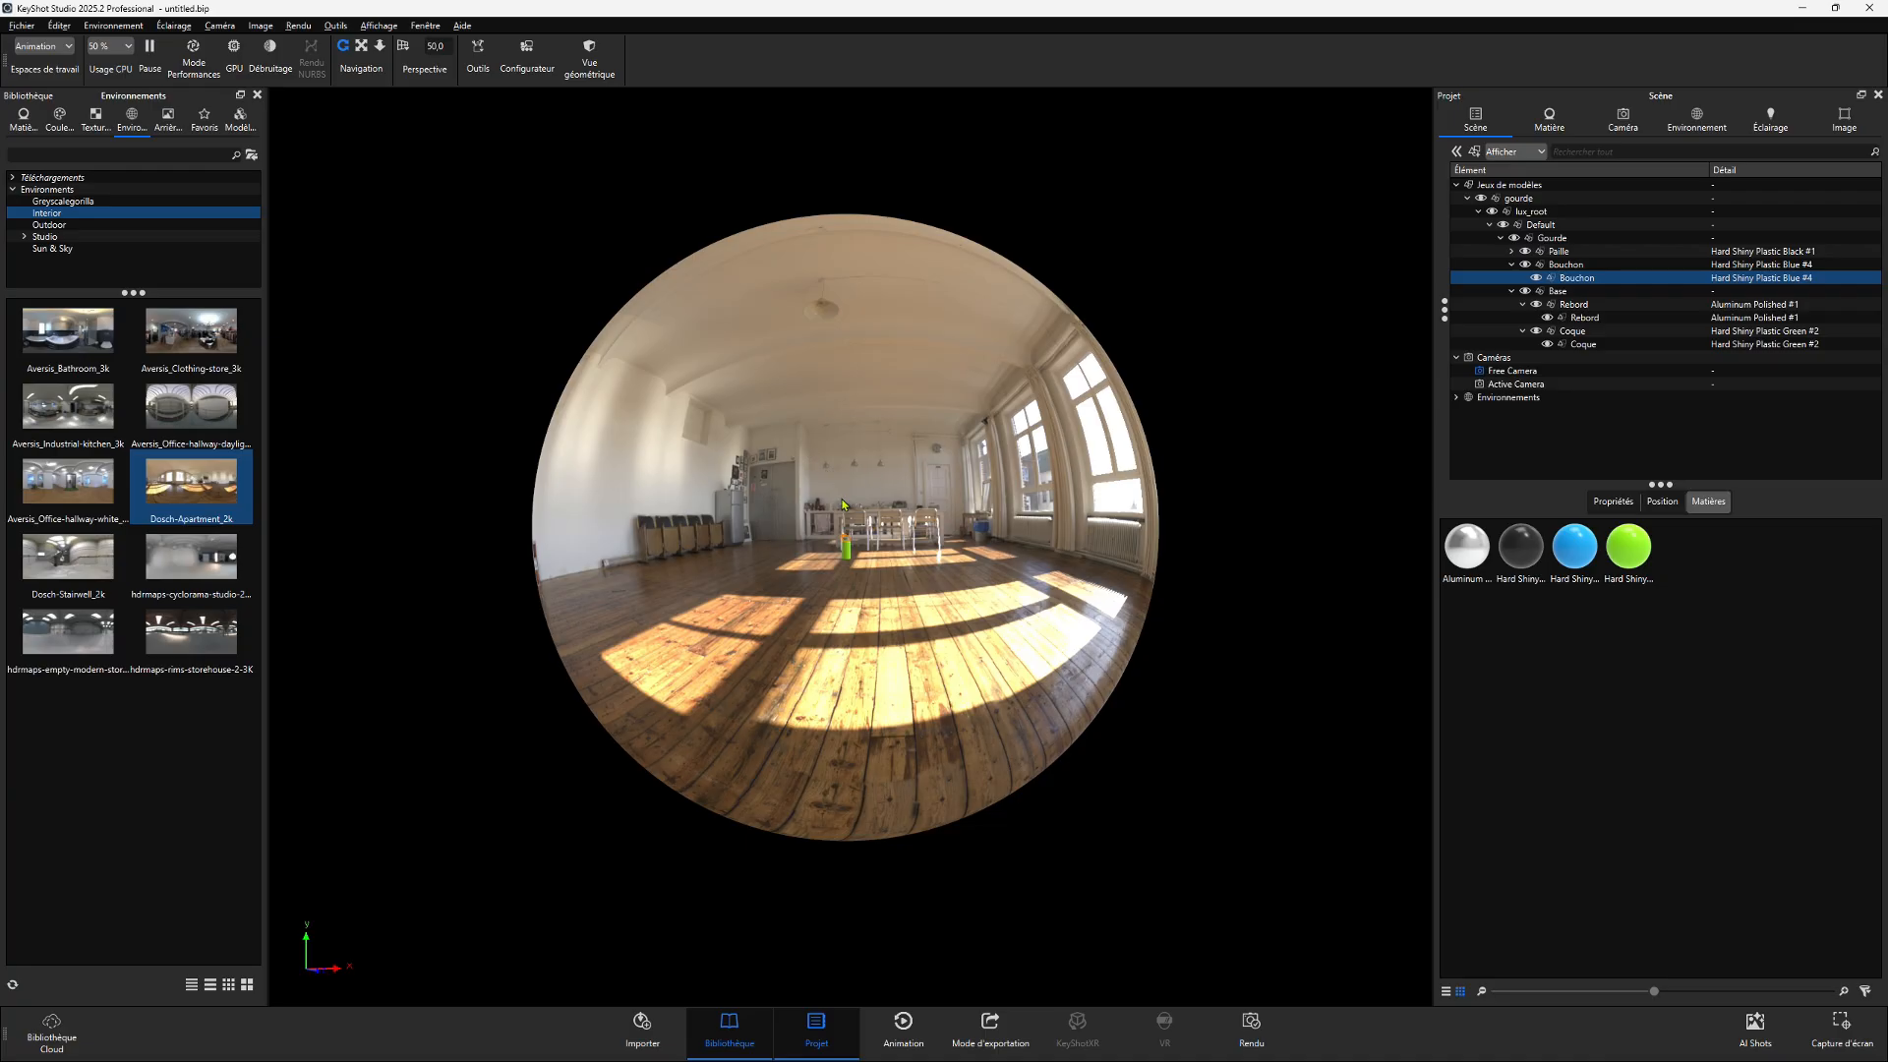
scroll(842, 504, up, 5)
scroll(1162, 445, up, 5)
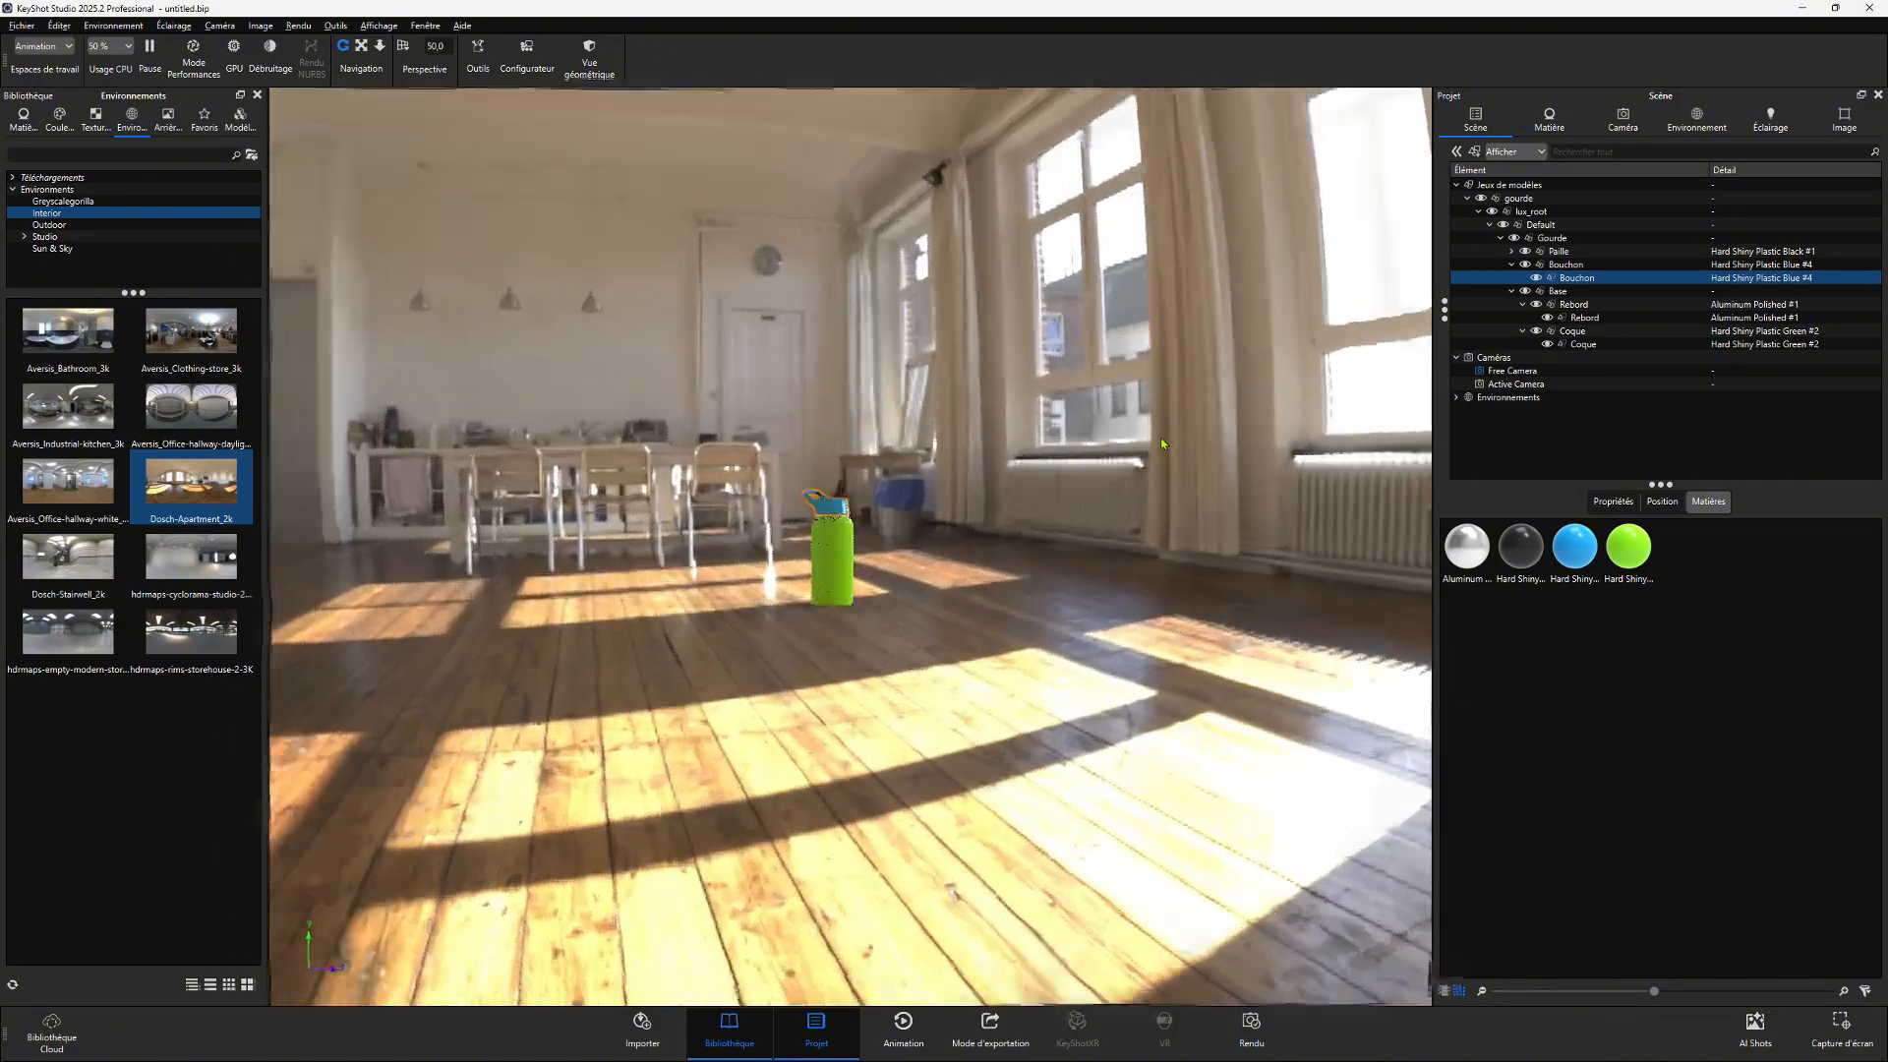
drag(1163, 445, 793, 484)
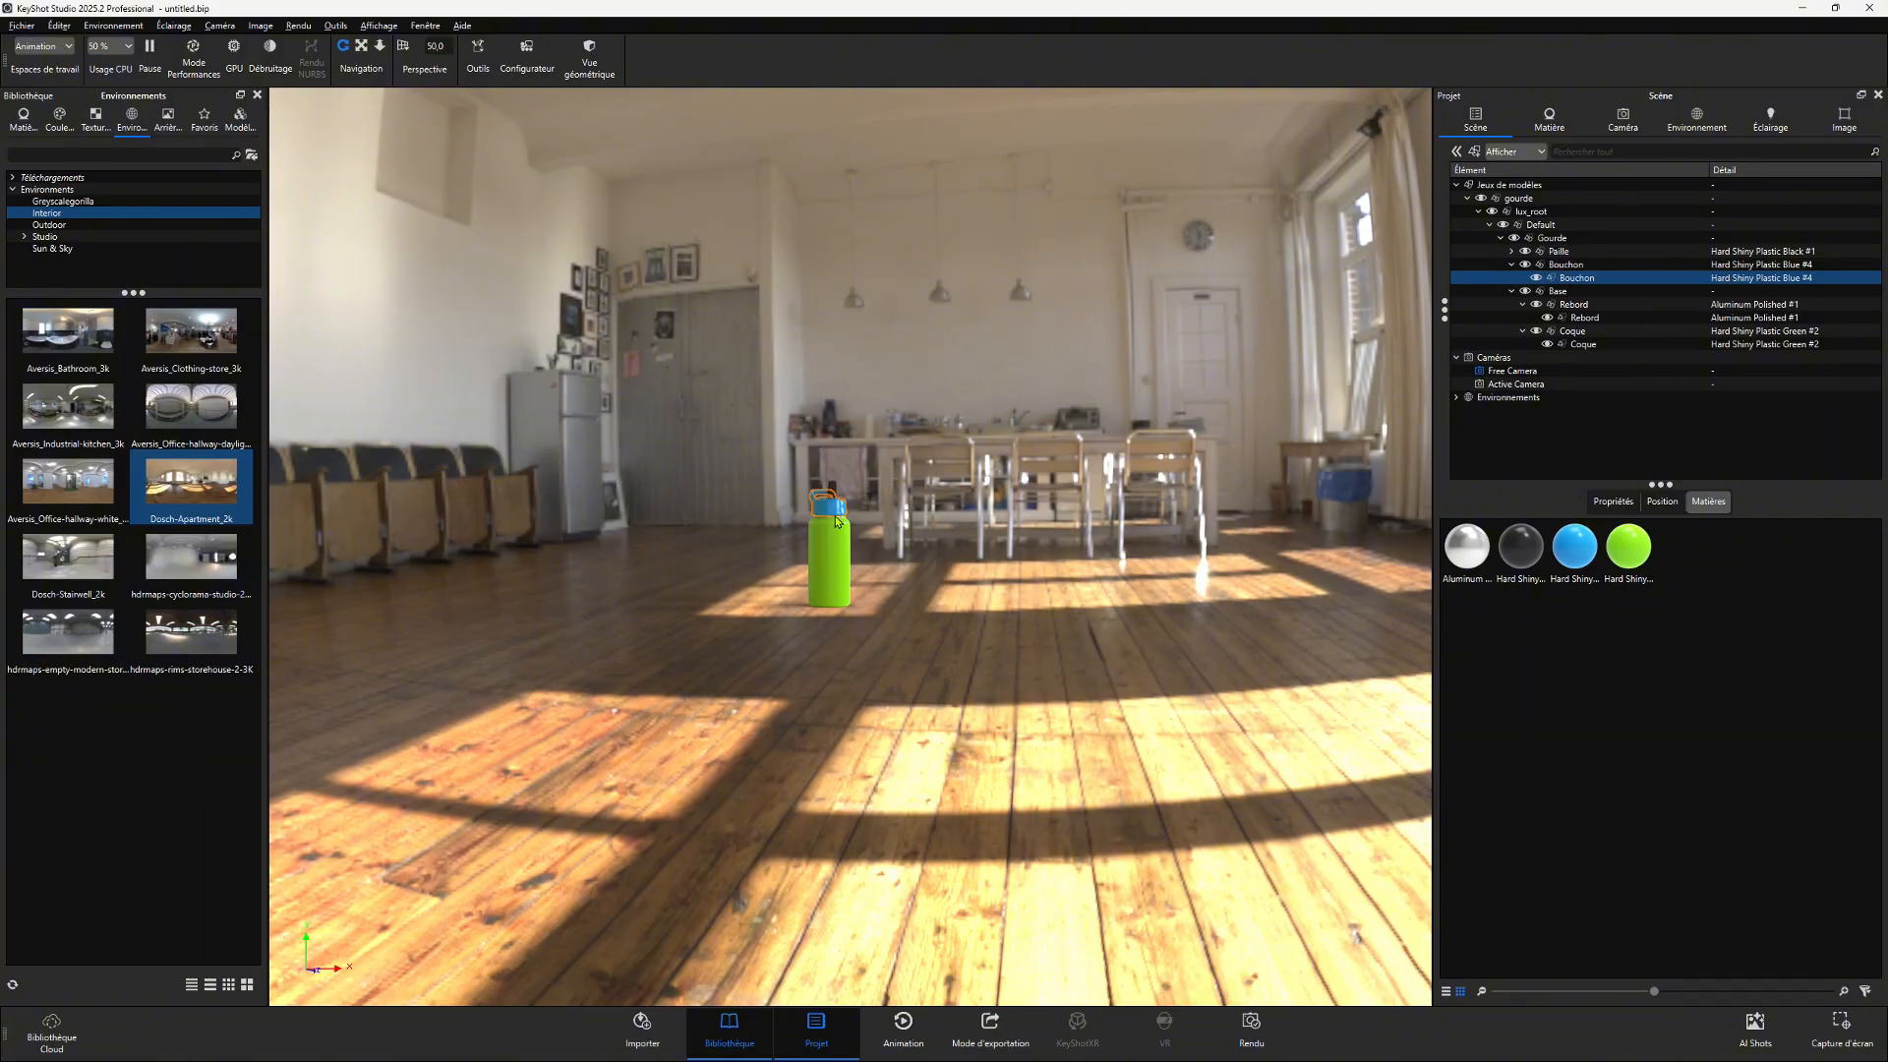
- Reapply the hdrmaps cyclorama studio environment and frame the bottle closely
drag(198, 567, 1061, 600)
scroll(1046, 486, up, 5)
drag(1046, 485, 1237, 528)
scroll(964, 539, up, 5)
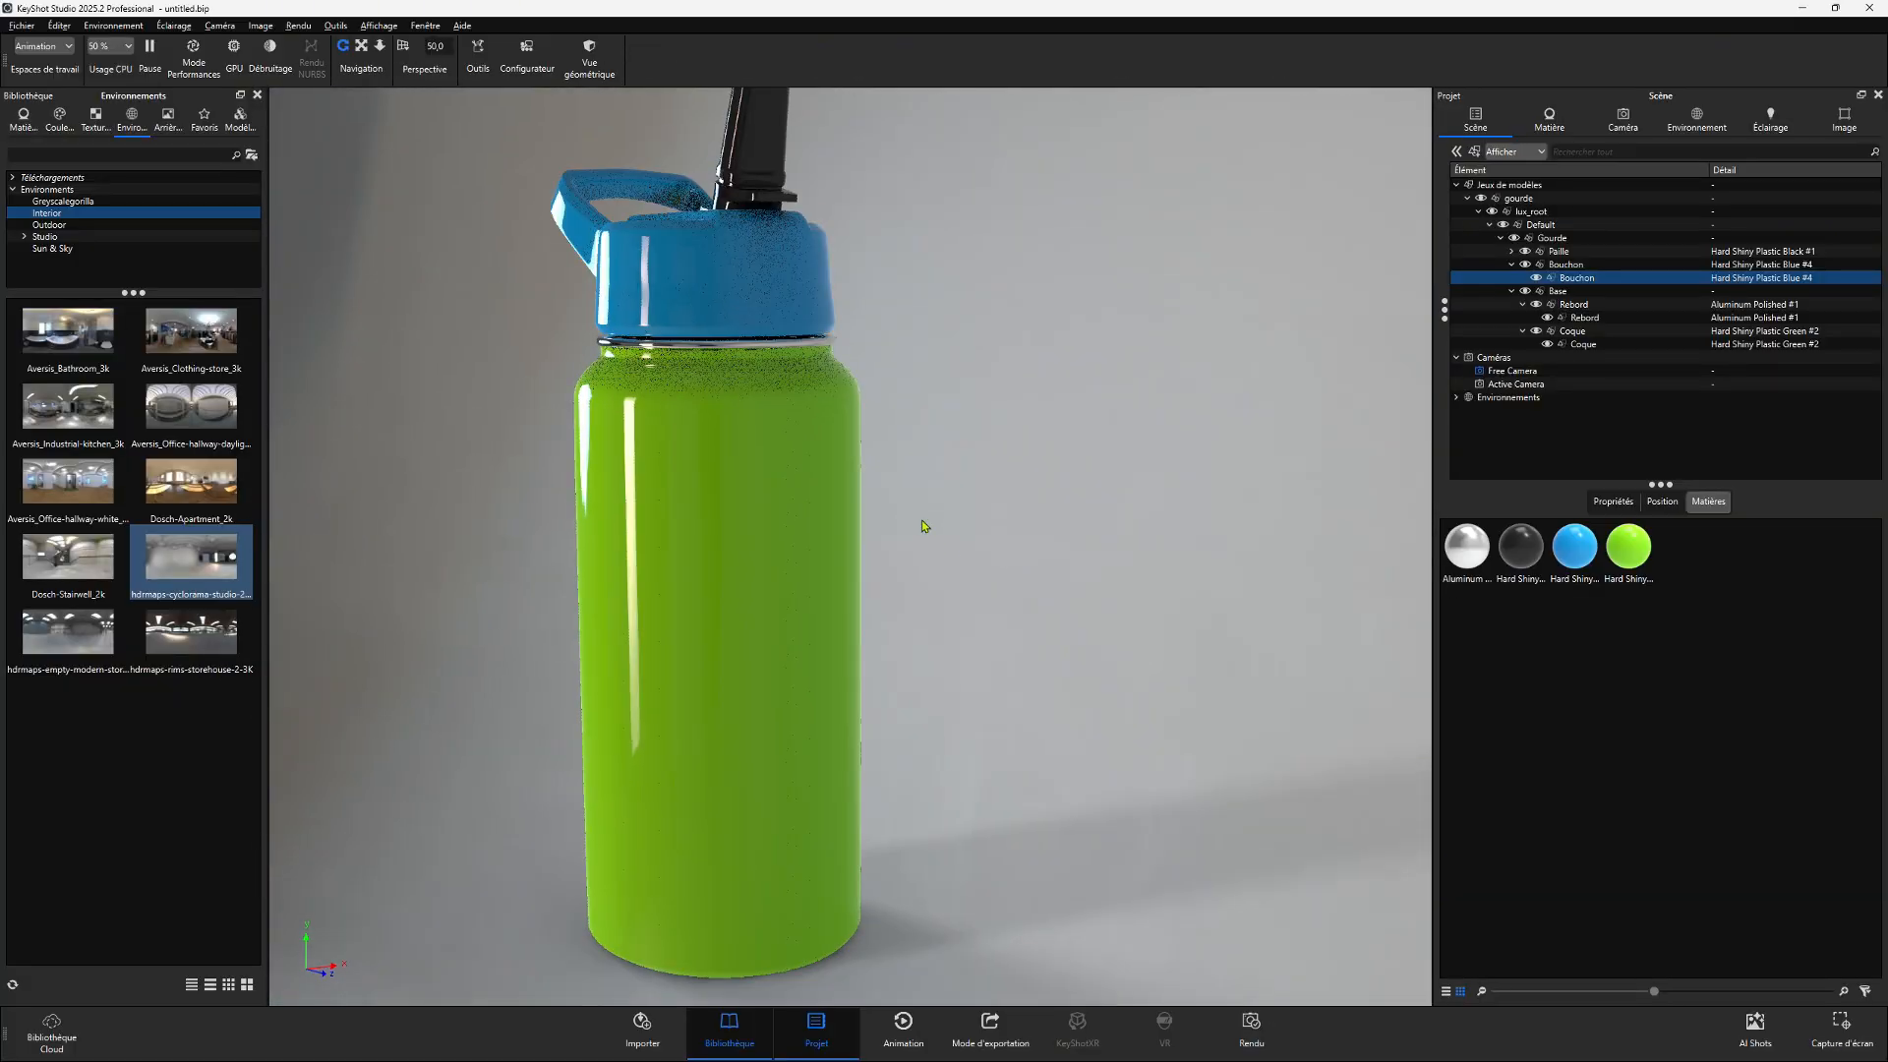
- Apply the Aversis_Office-hallway-daylight environment to the scene
scroll(944, 551, down, 3)
click(691, 349)
drag(190, 405, 552, 590)
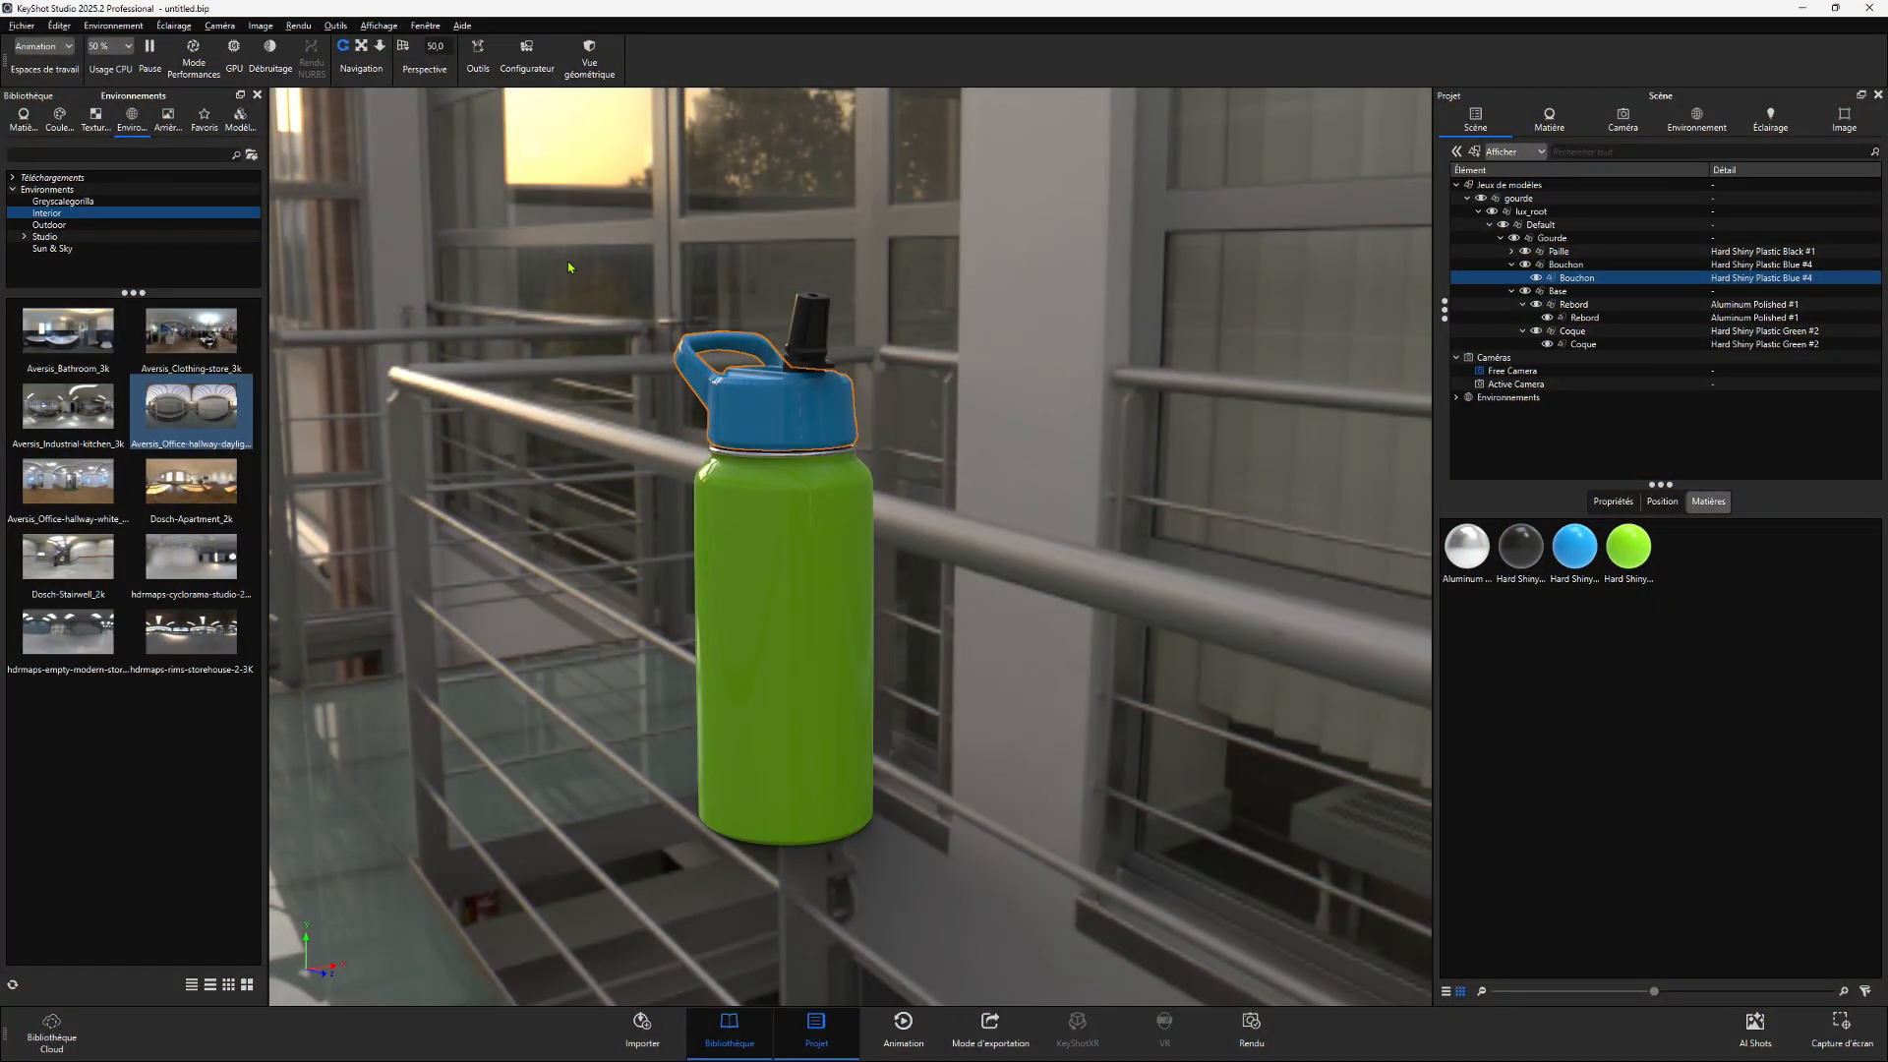
- Apply the Kitchen Counter backplate and frame the bottle on the counter
click(169, 118)
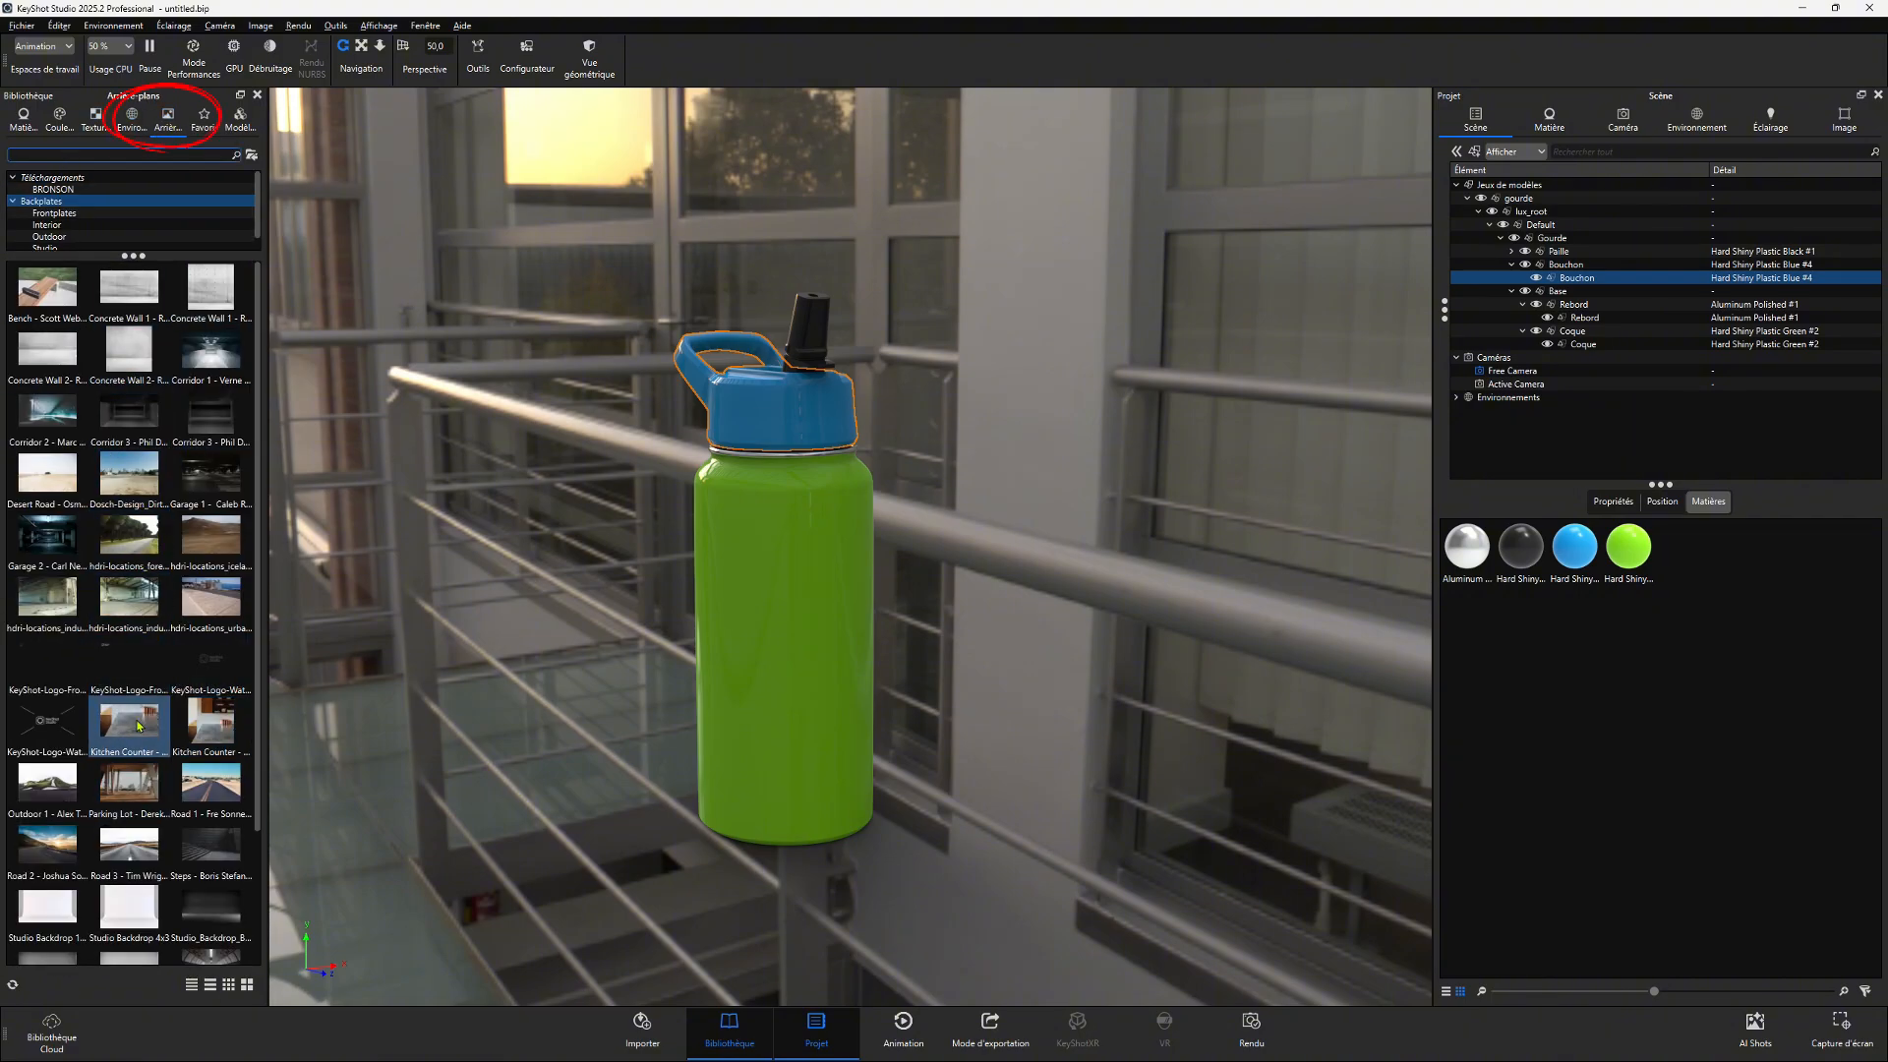
drag(137, 725, 590, 556)
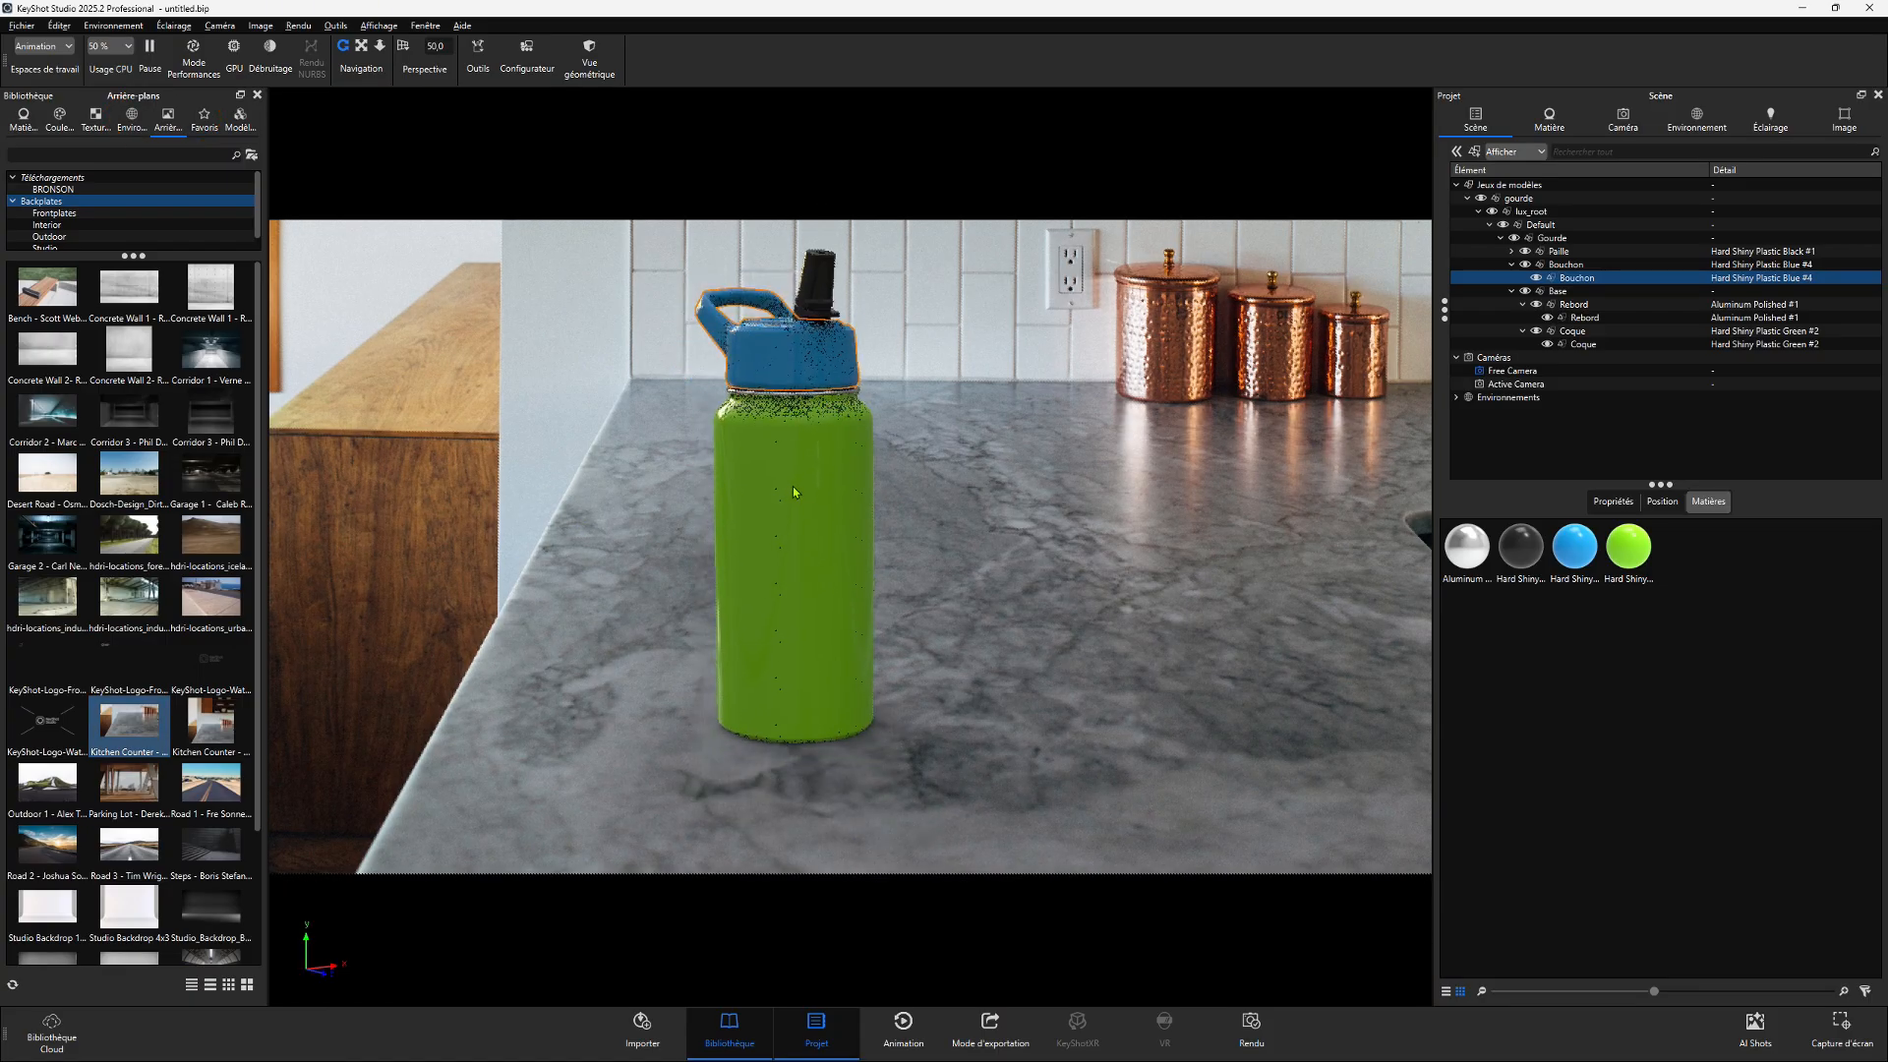
drag(793, 485, 823, 492)
scroll(828, 550, down, 1)
middle_drag(840, 600, 805, 509)
scroll(804, 509, down, 1)
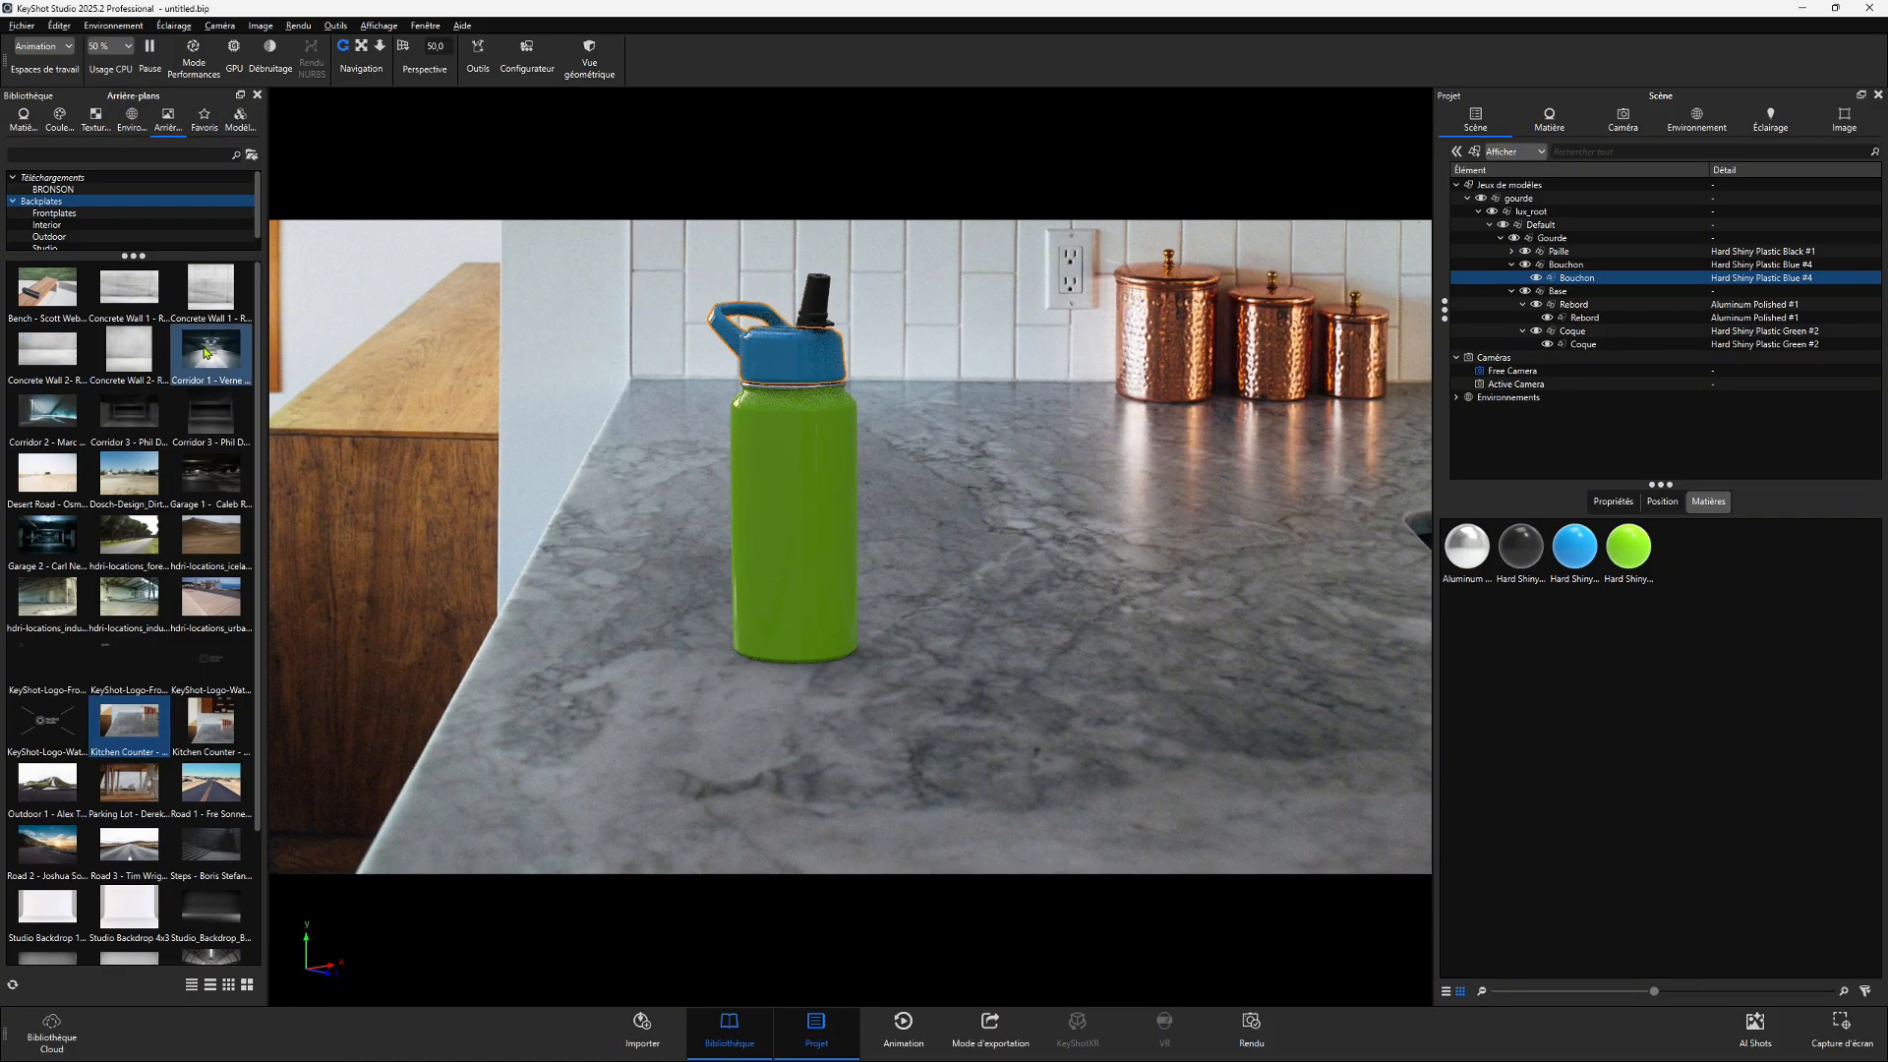
- Replace the backplate with Concrete Wall 2 and frame the bottle closer
drag(129, 349, 639, 452)
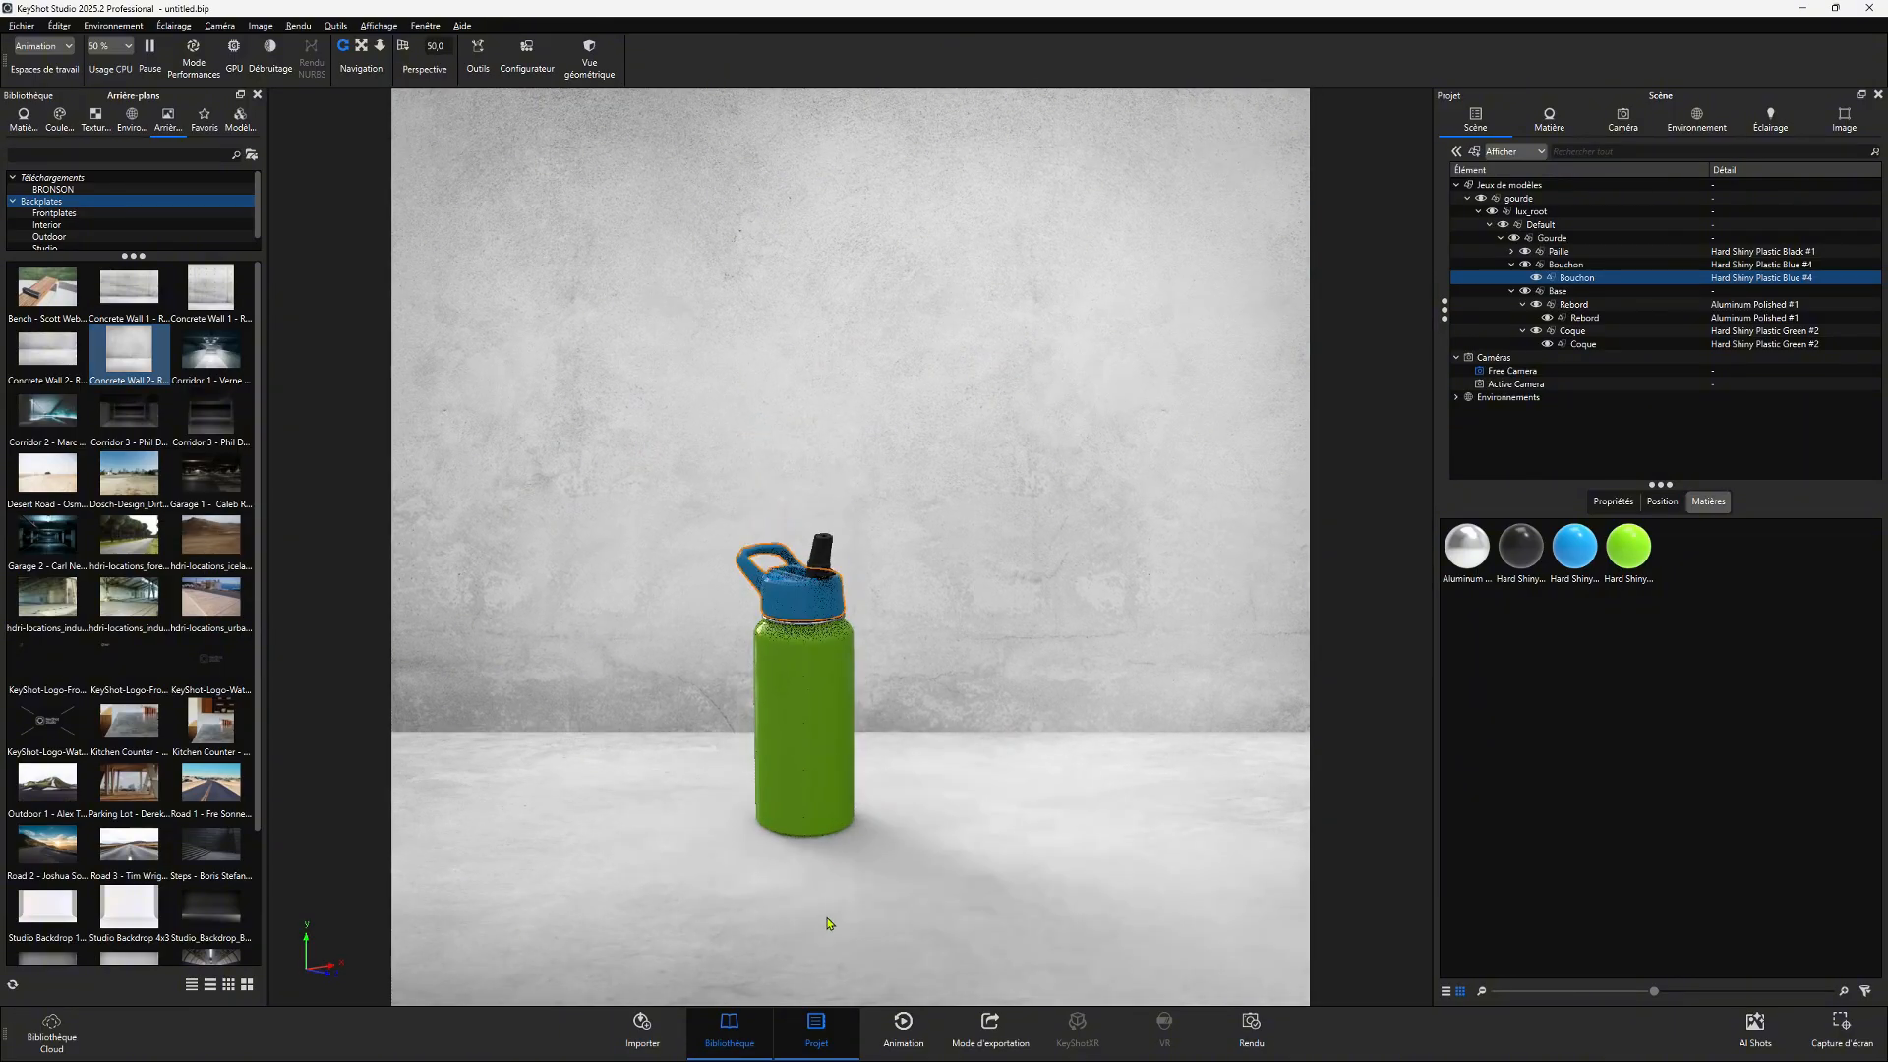
scroll(799, 585, up, 4)
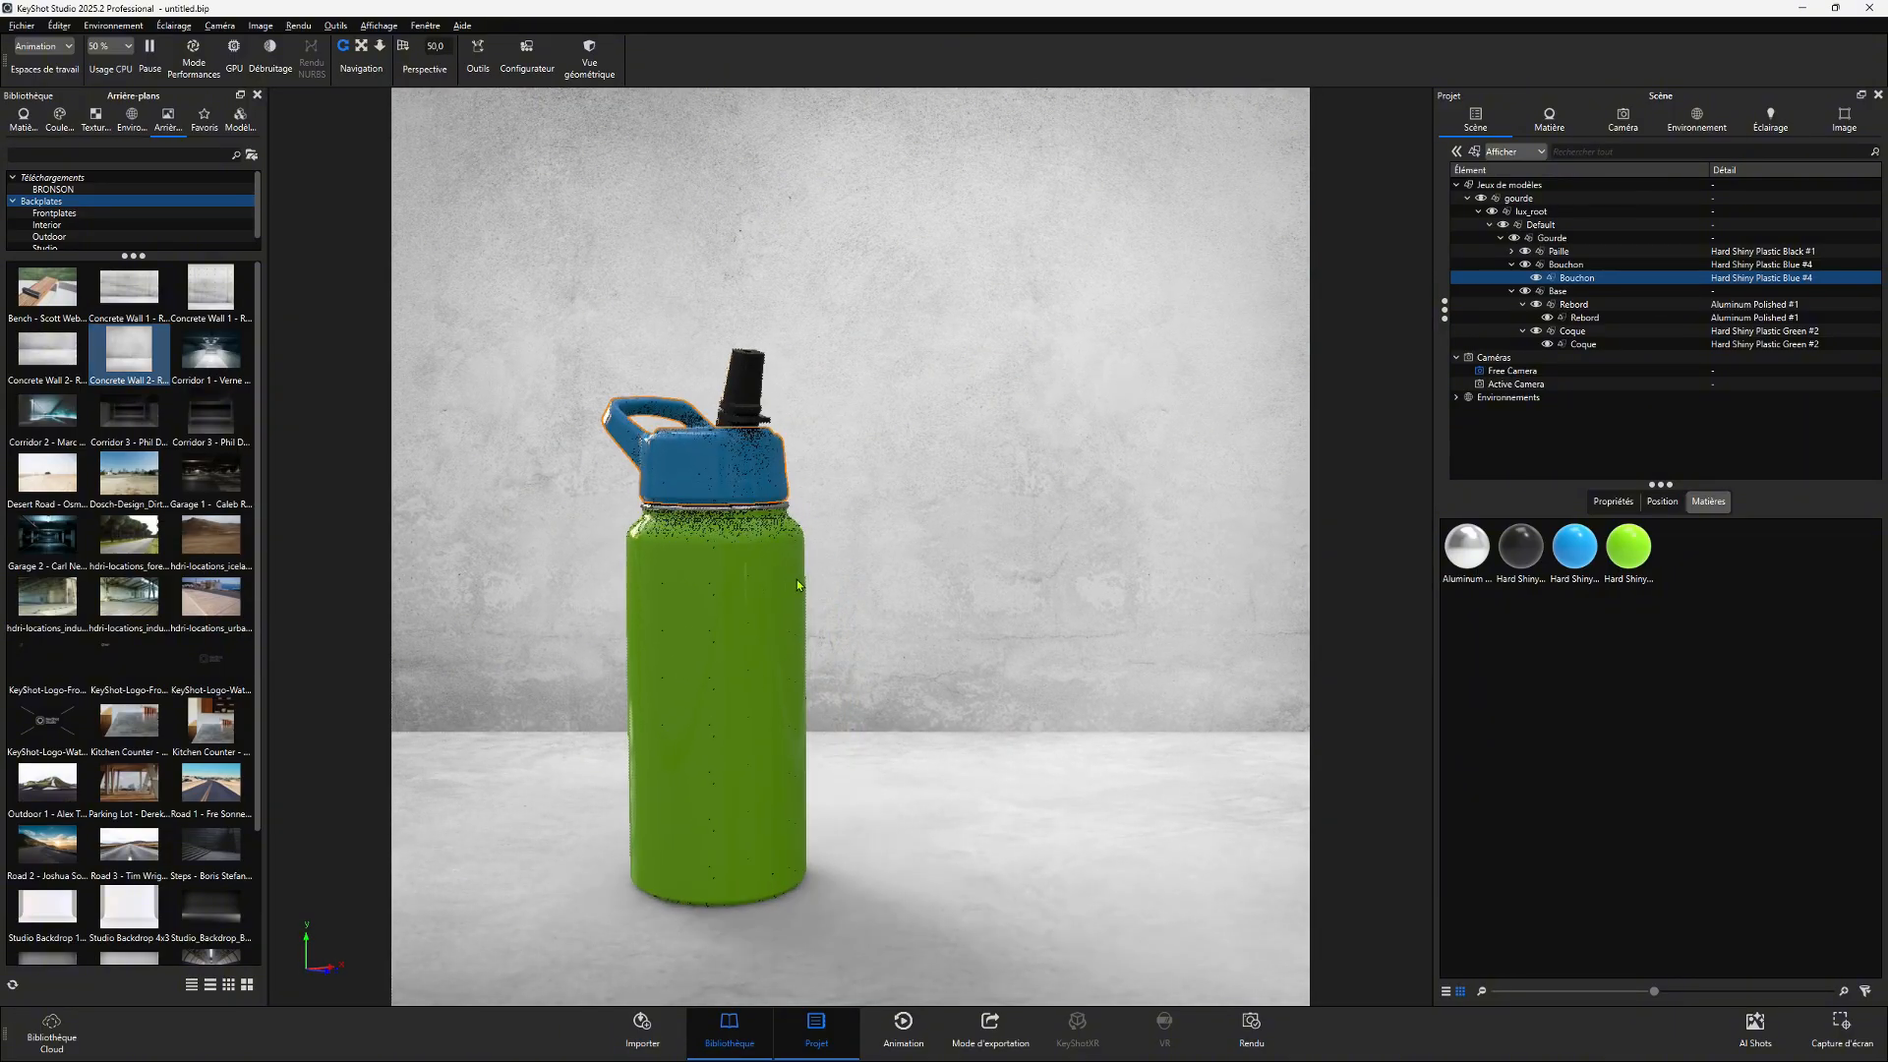
scroll(799, 585, up, 2)
- Apply the Dosch-Apartment environment lighting behind the concrete wall backplate
click(133, 126)
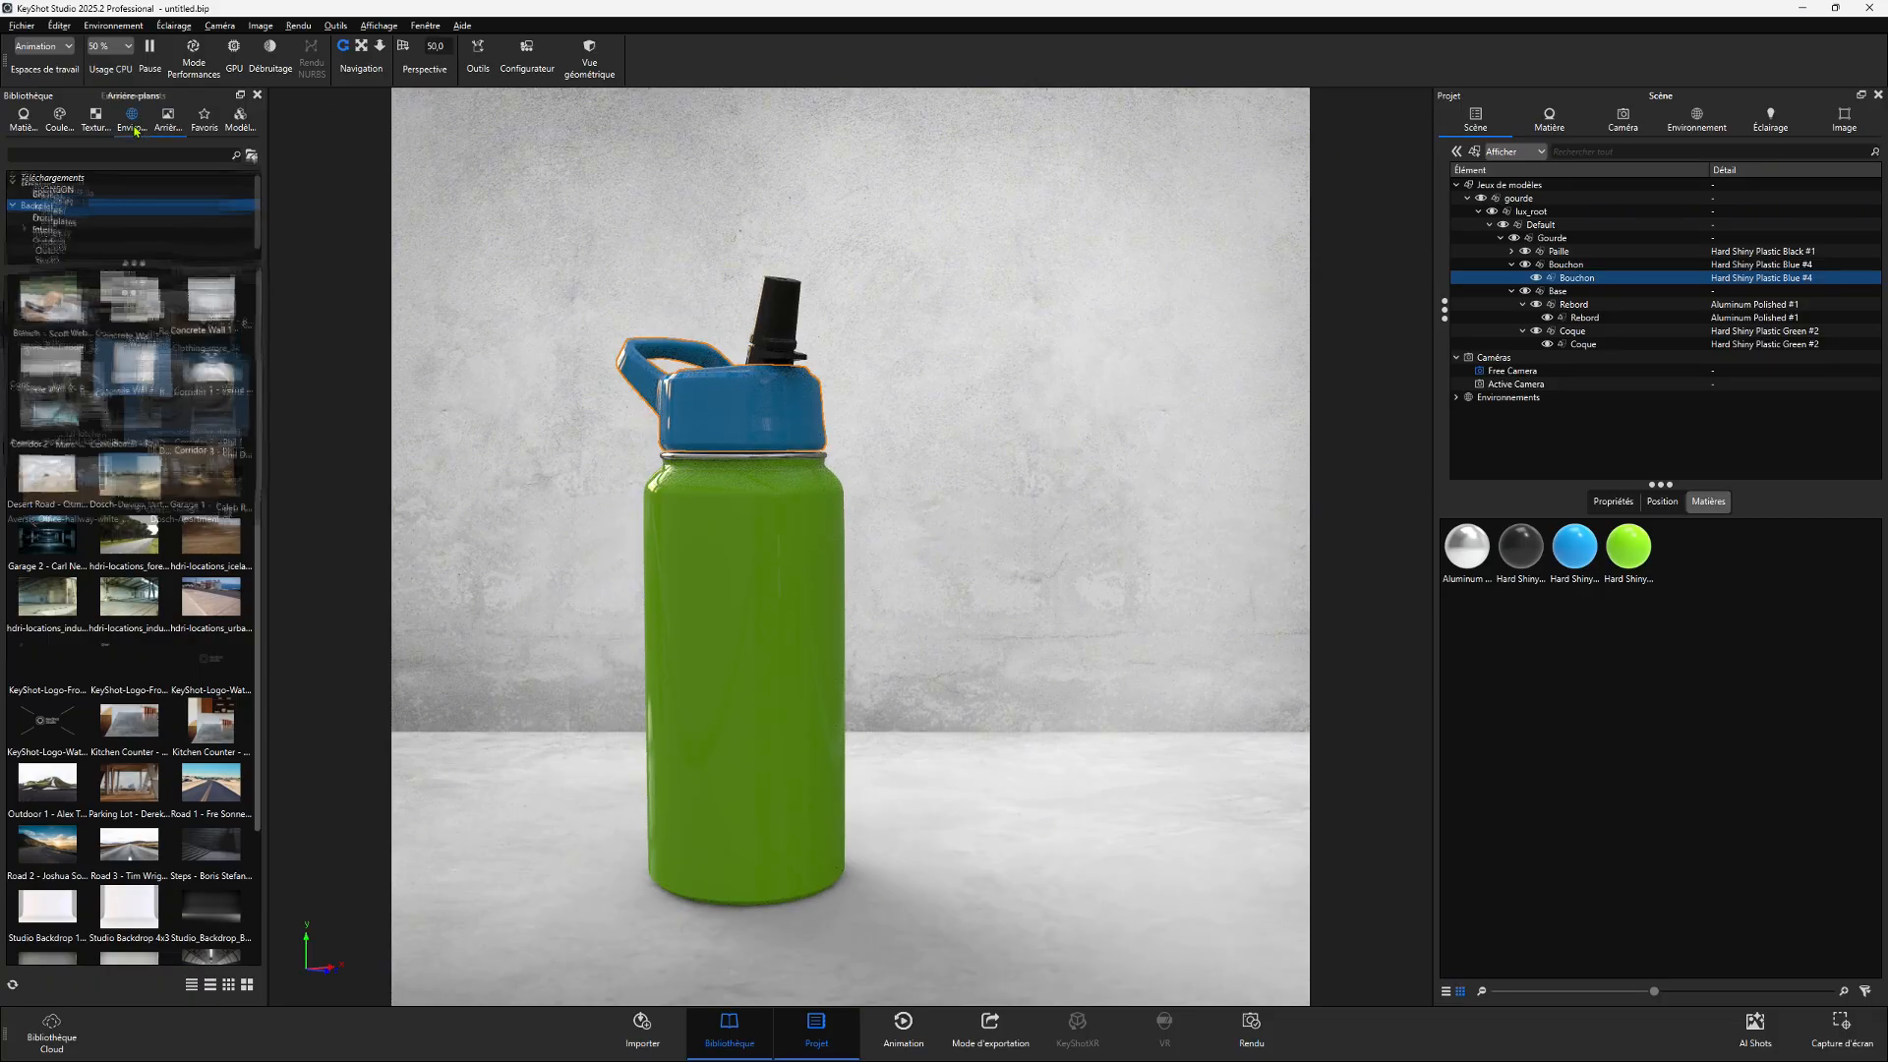
drag(191, 482, 560, 516)
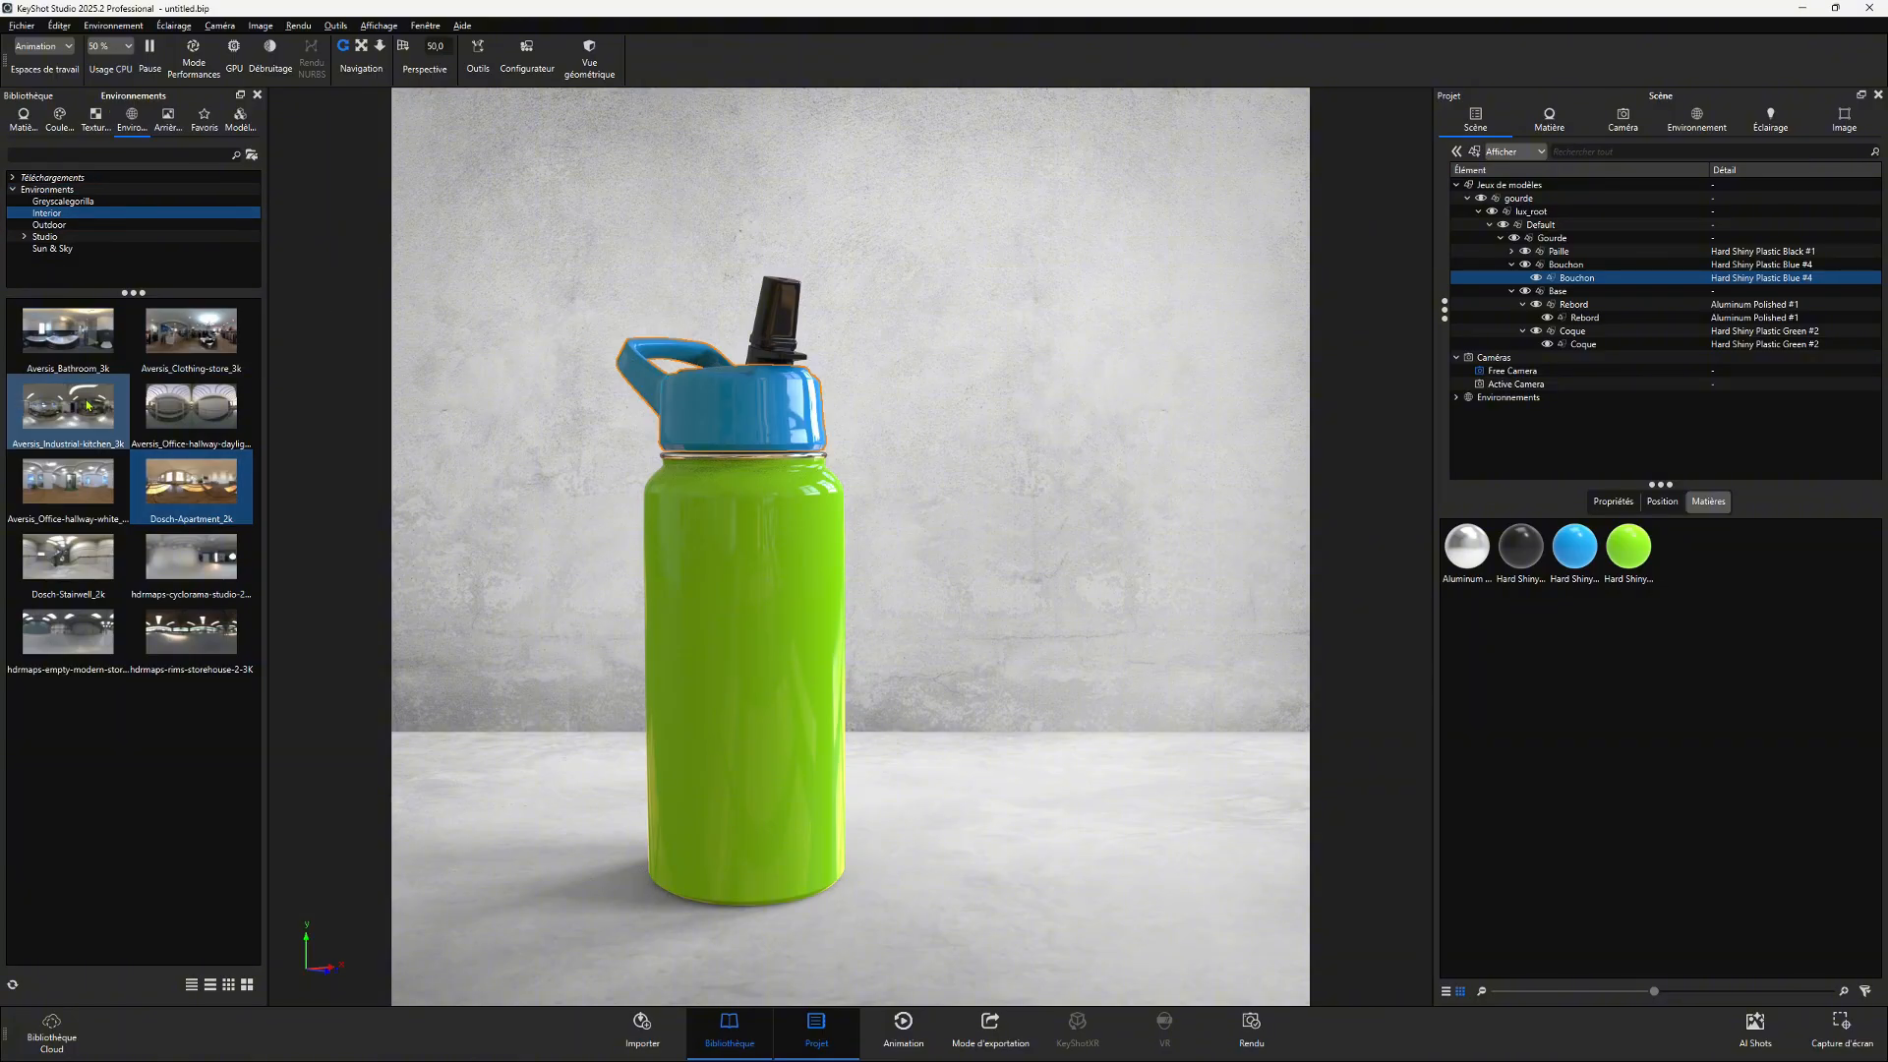
click(168, 116)
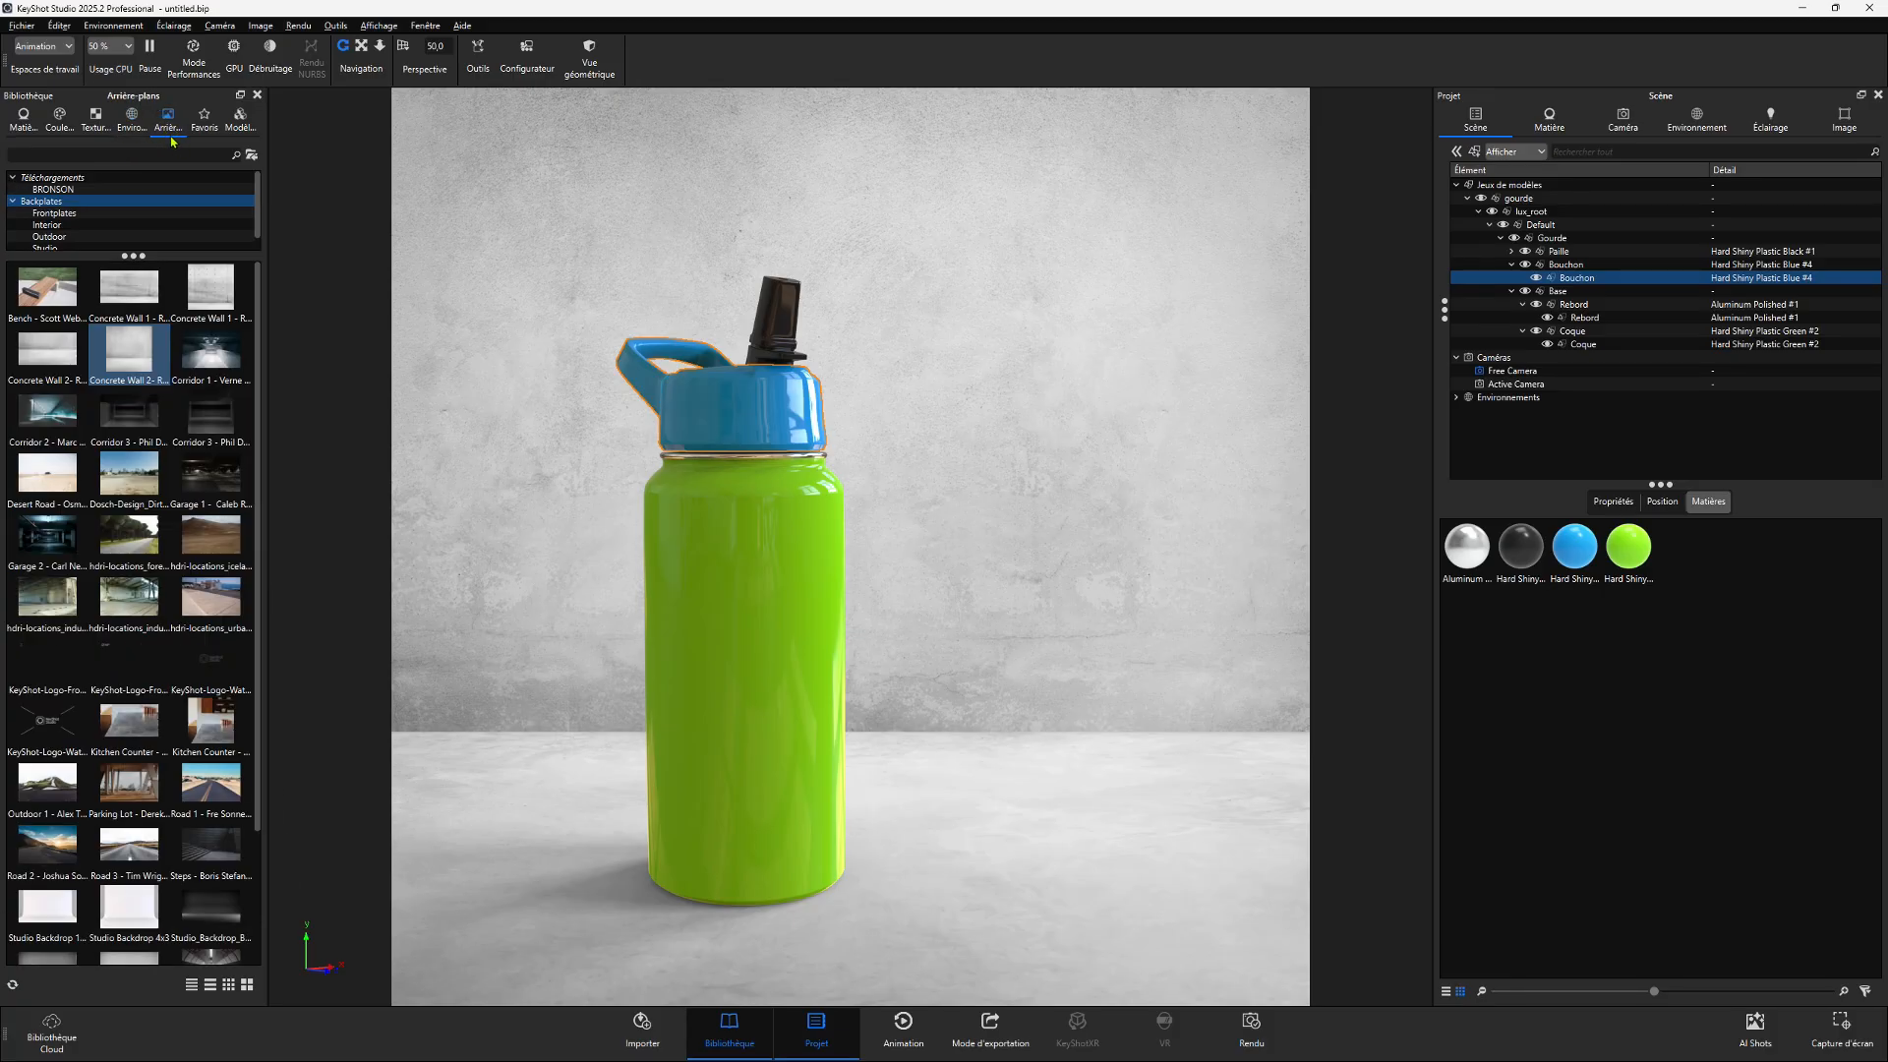
scroll(172, 462, down, 3)
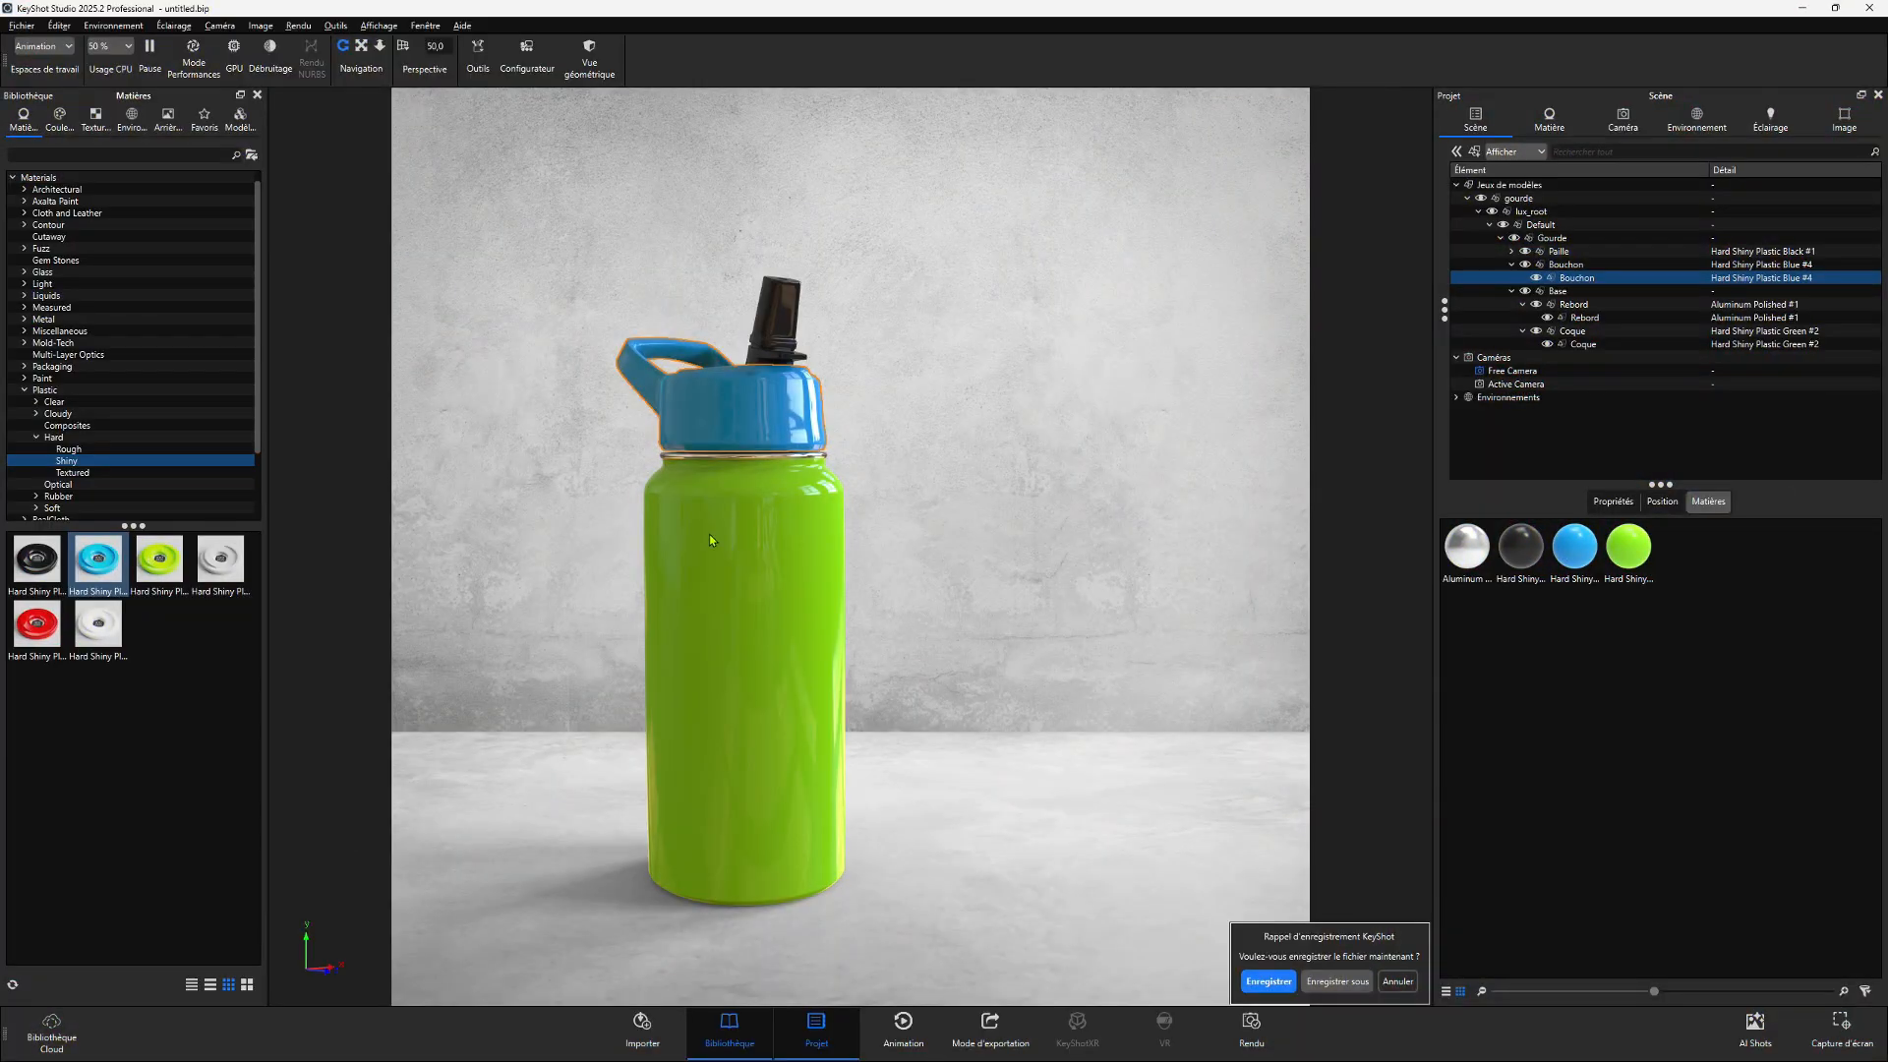
- Inspect the materials of the bottle's body, cap and straw in the material properties
double_click(753, 511)
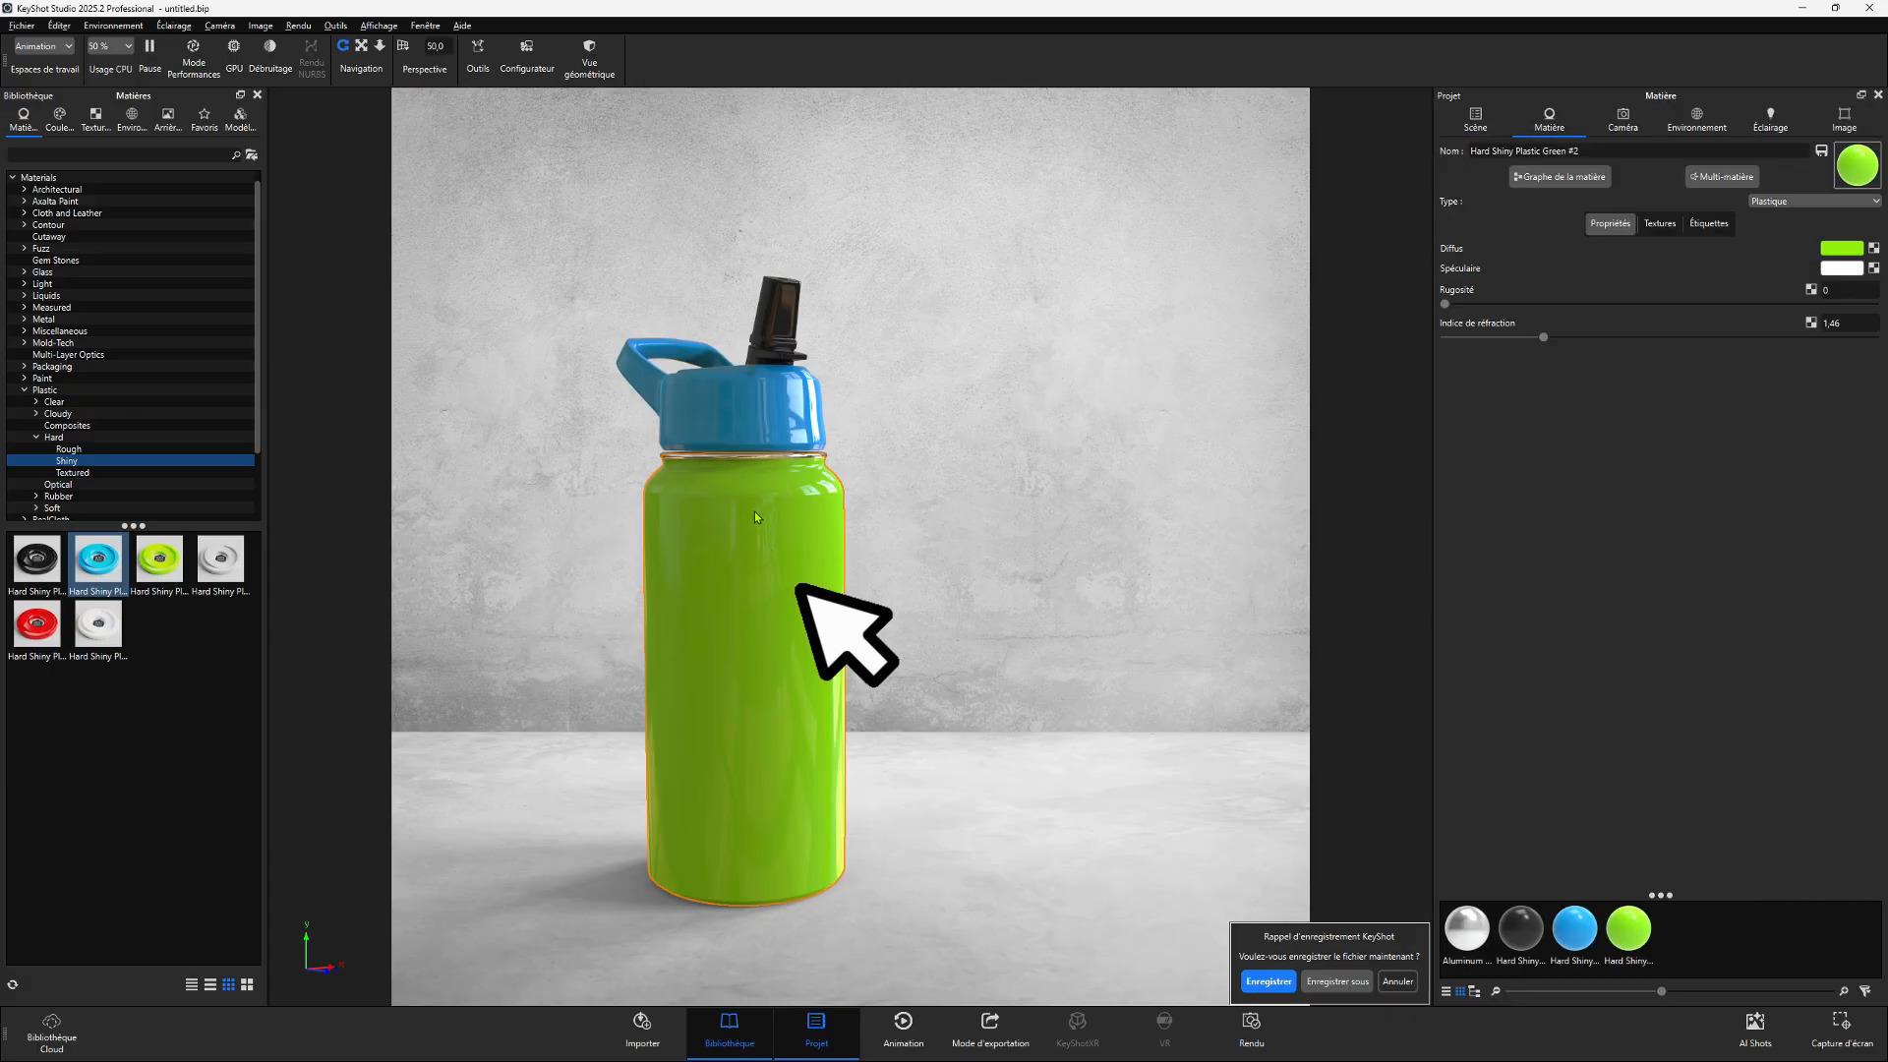
double_click(784, 371)
double_click(754, 401)
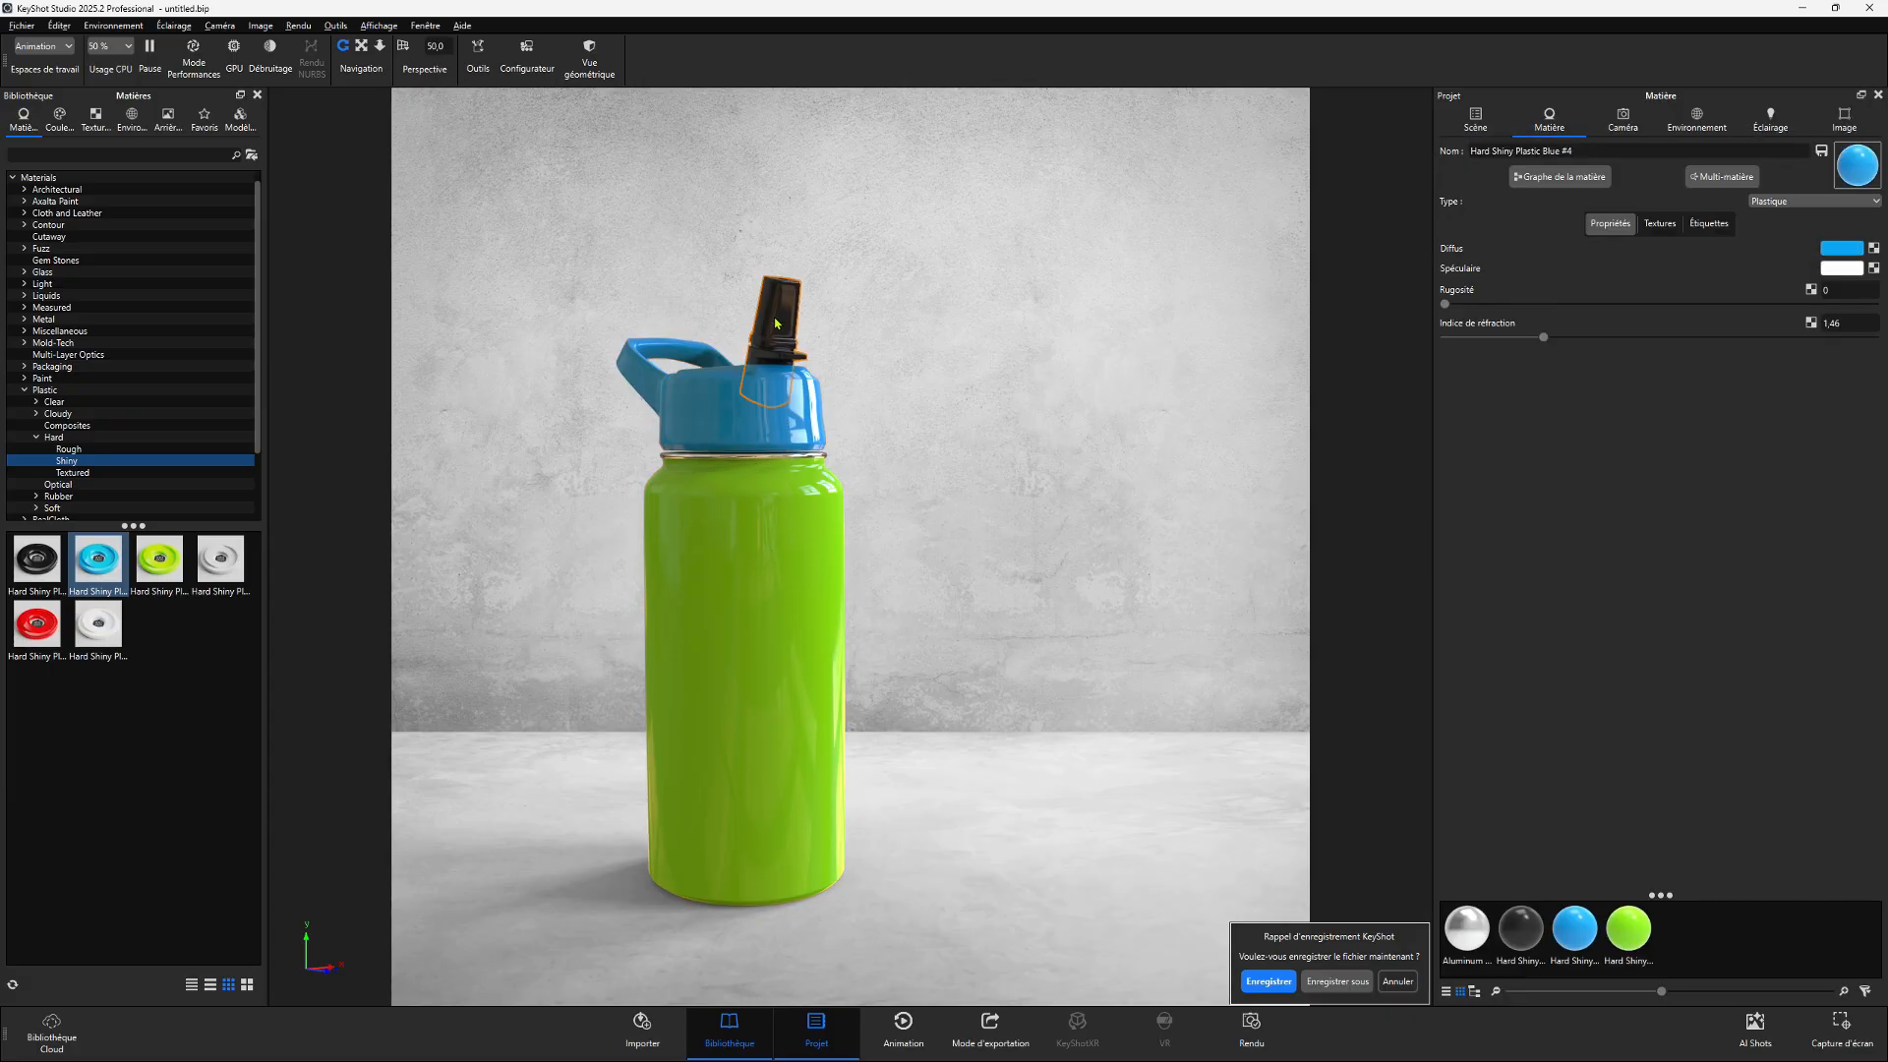
double_click(754, 405)
double_click(753, 546)
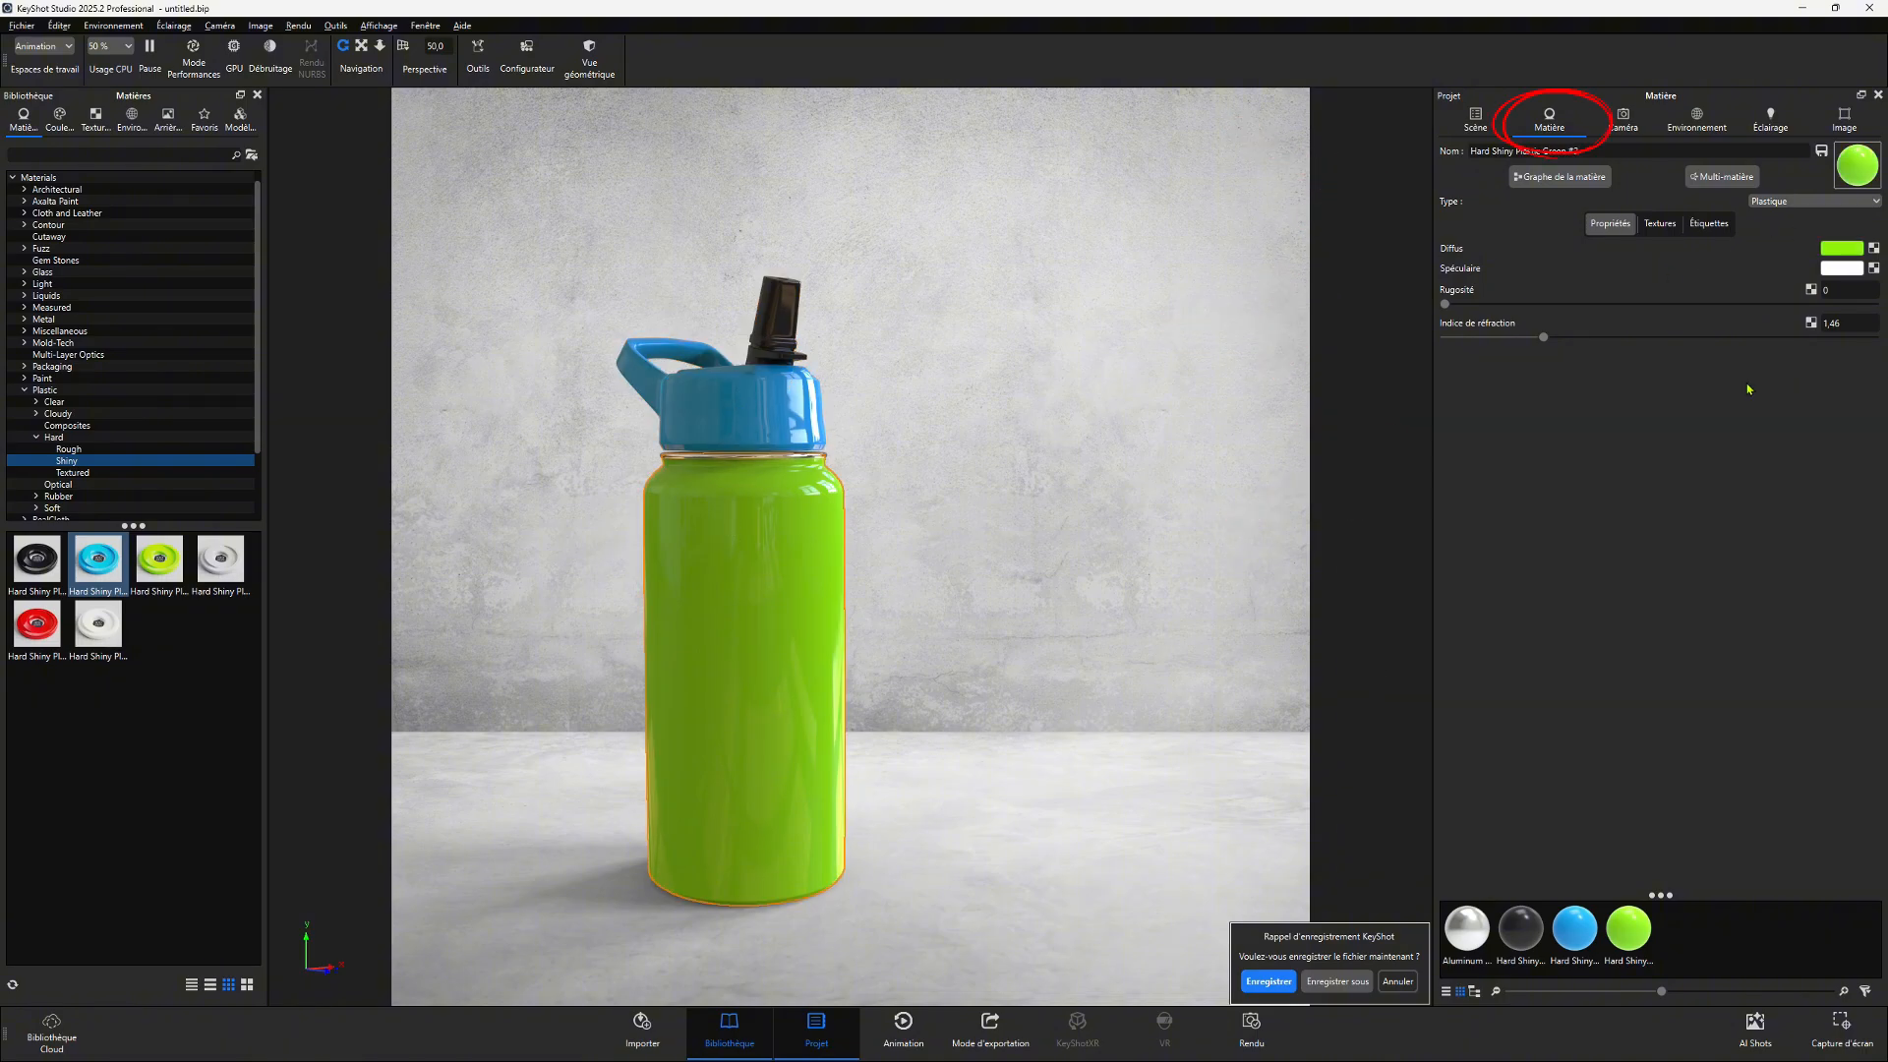
double_click(829, 440)
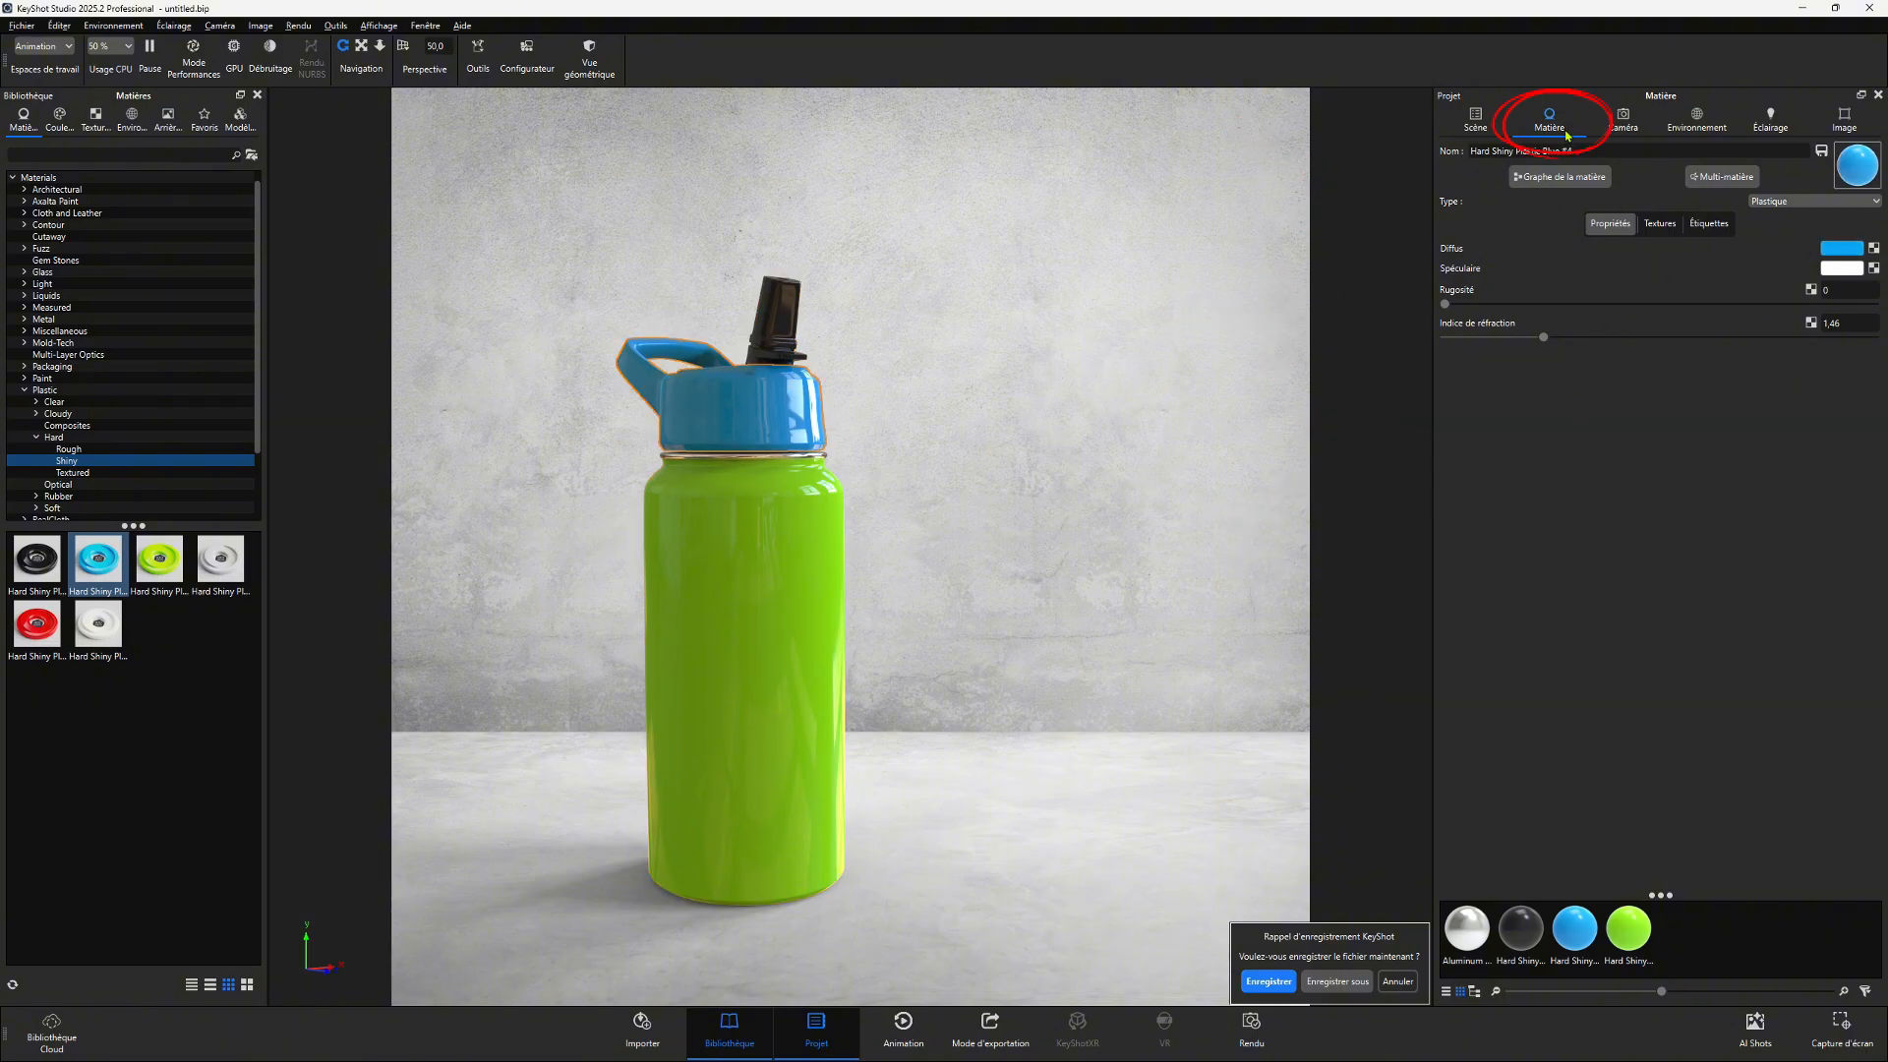
double_click(777, 324)
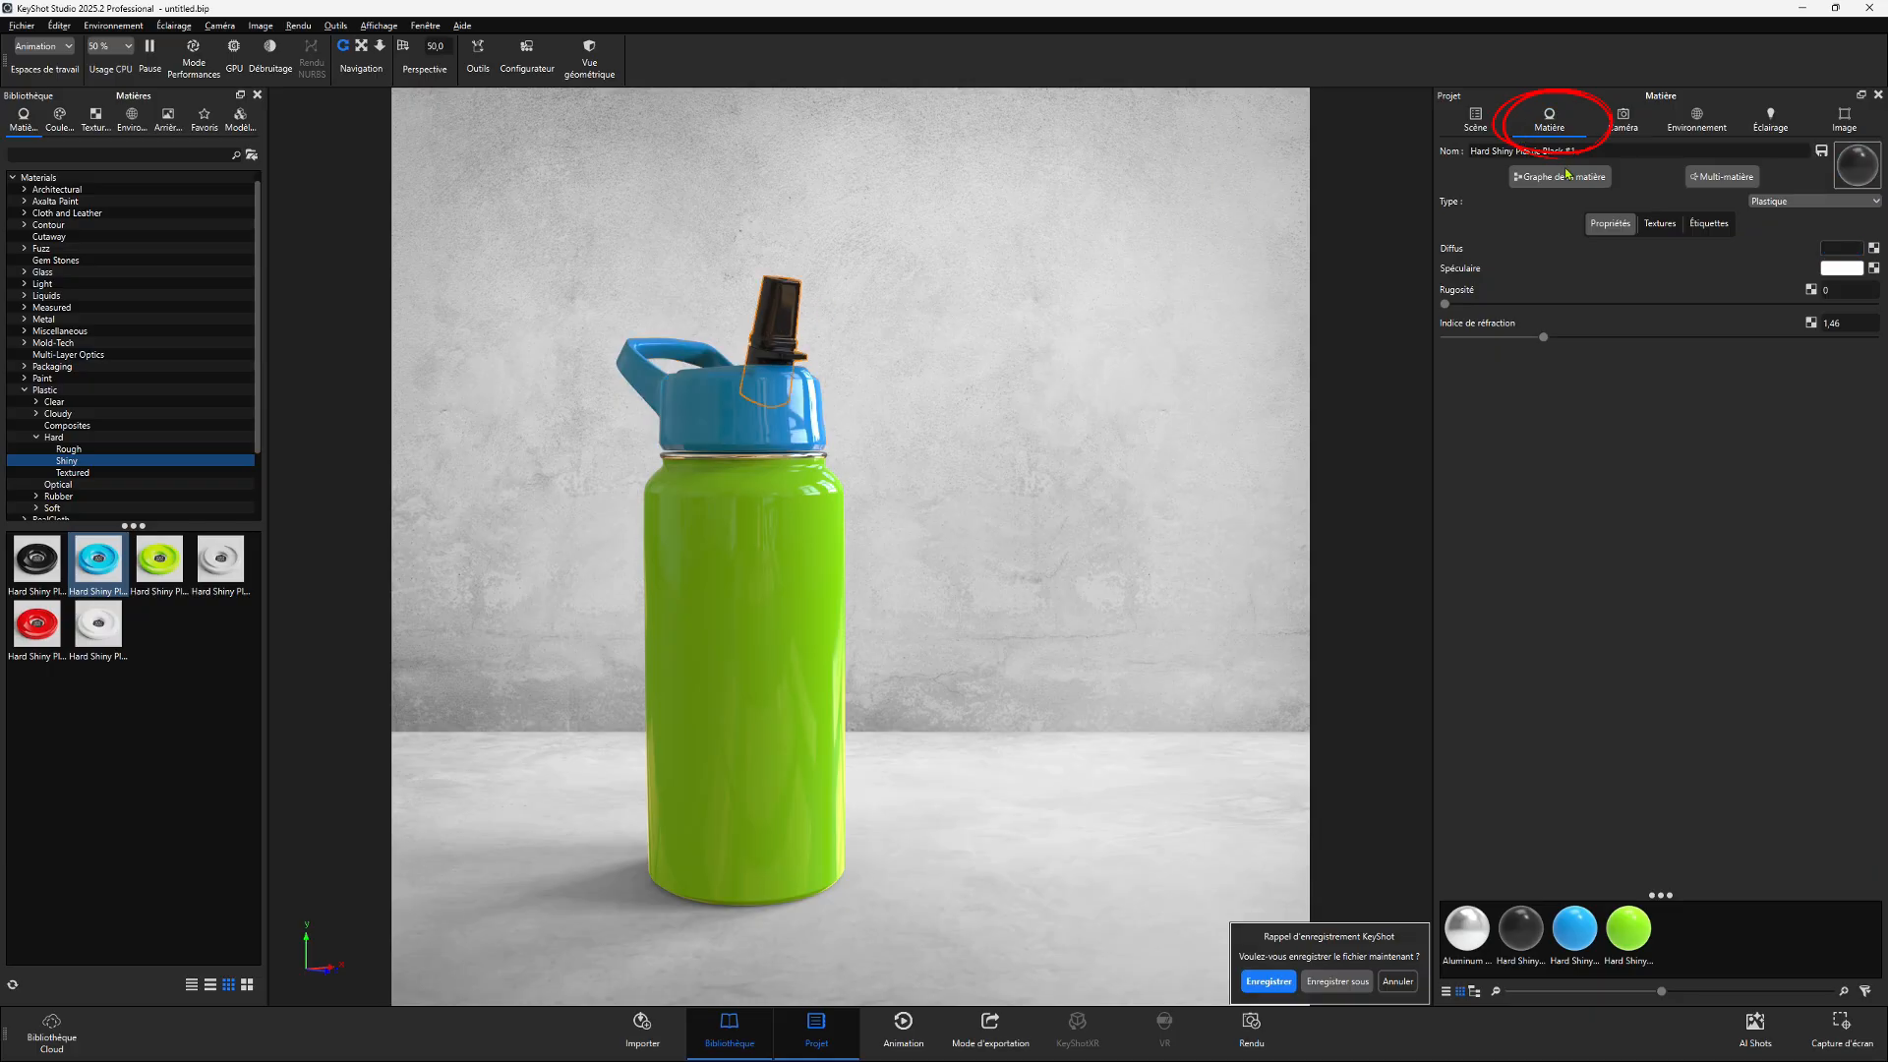
- Change the body material's diffuse colour to purple A35CD8
double_click(748, 521)
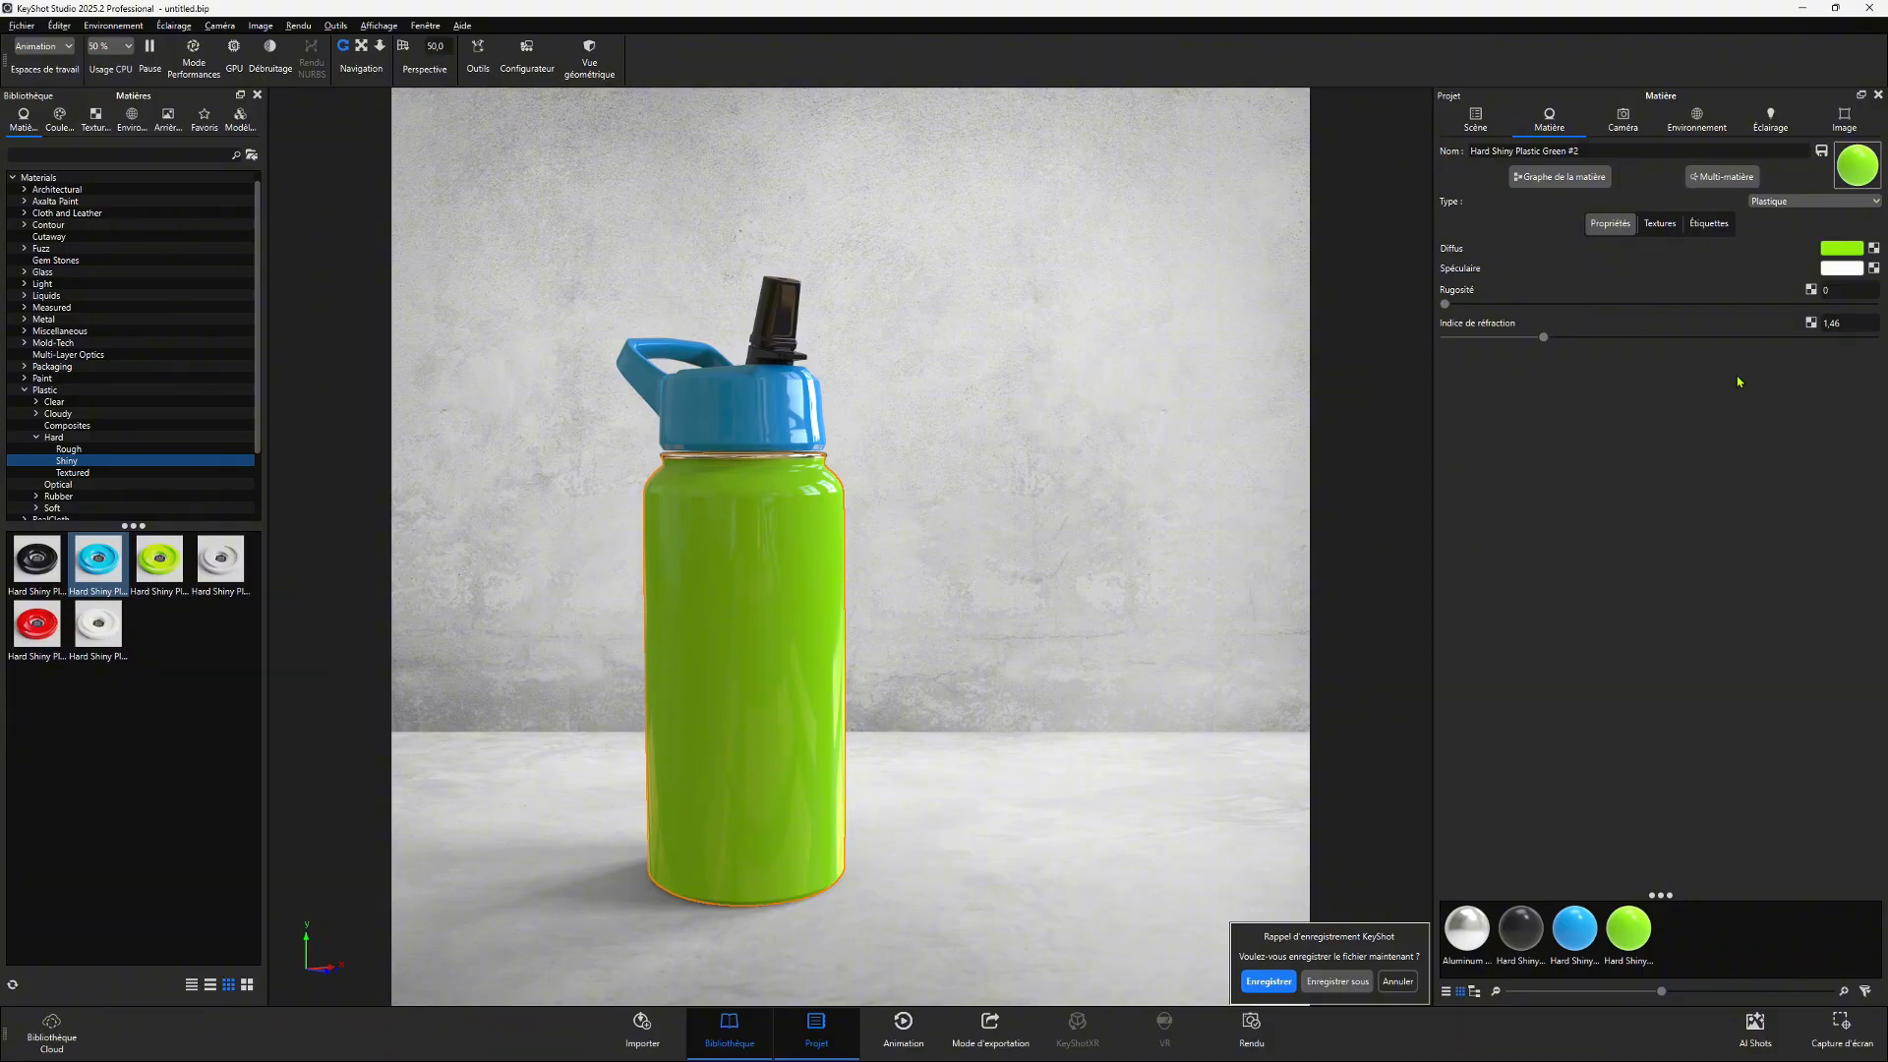
click(1840, 248)
click(1628, 337)
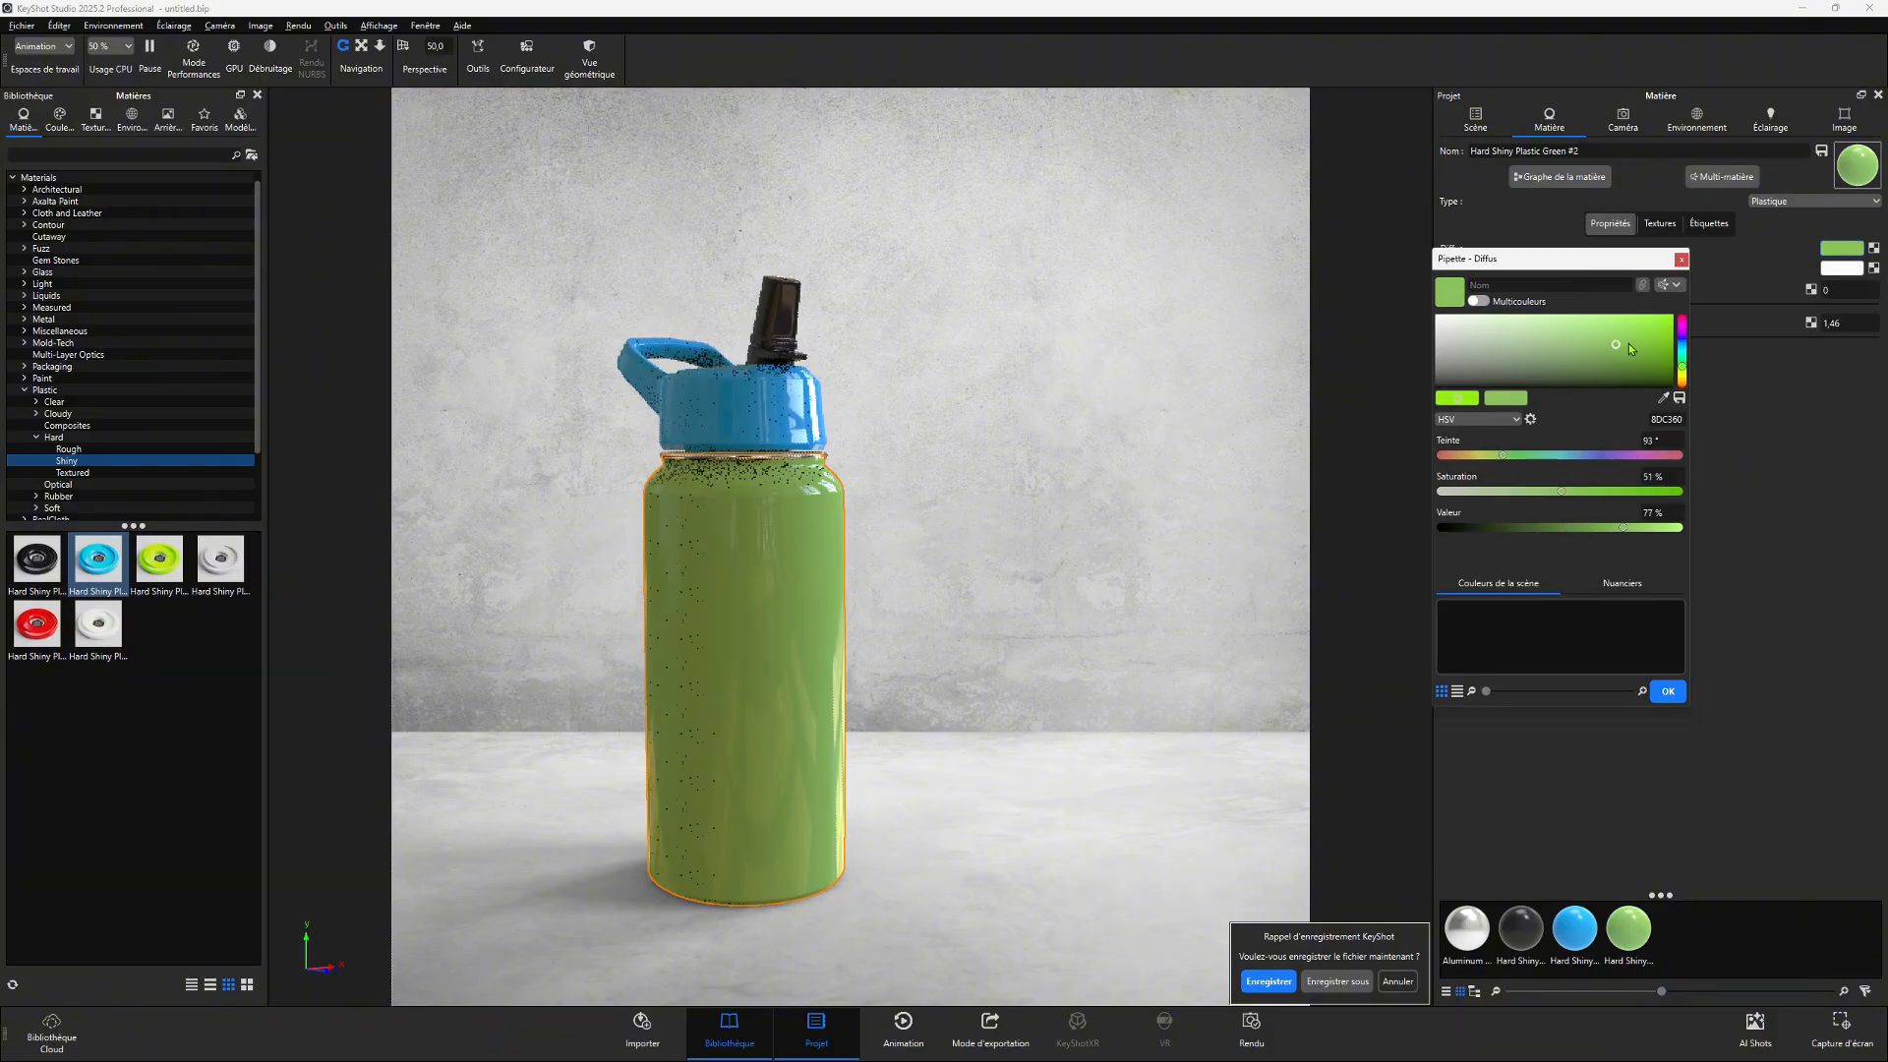
mouse_move(1617, 456)
mouse_down()
mouse_move(1563, 455)
mouse_move(1627, 455)
mouse_up()
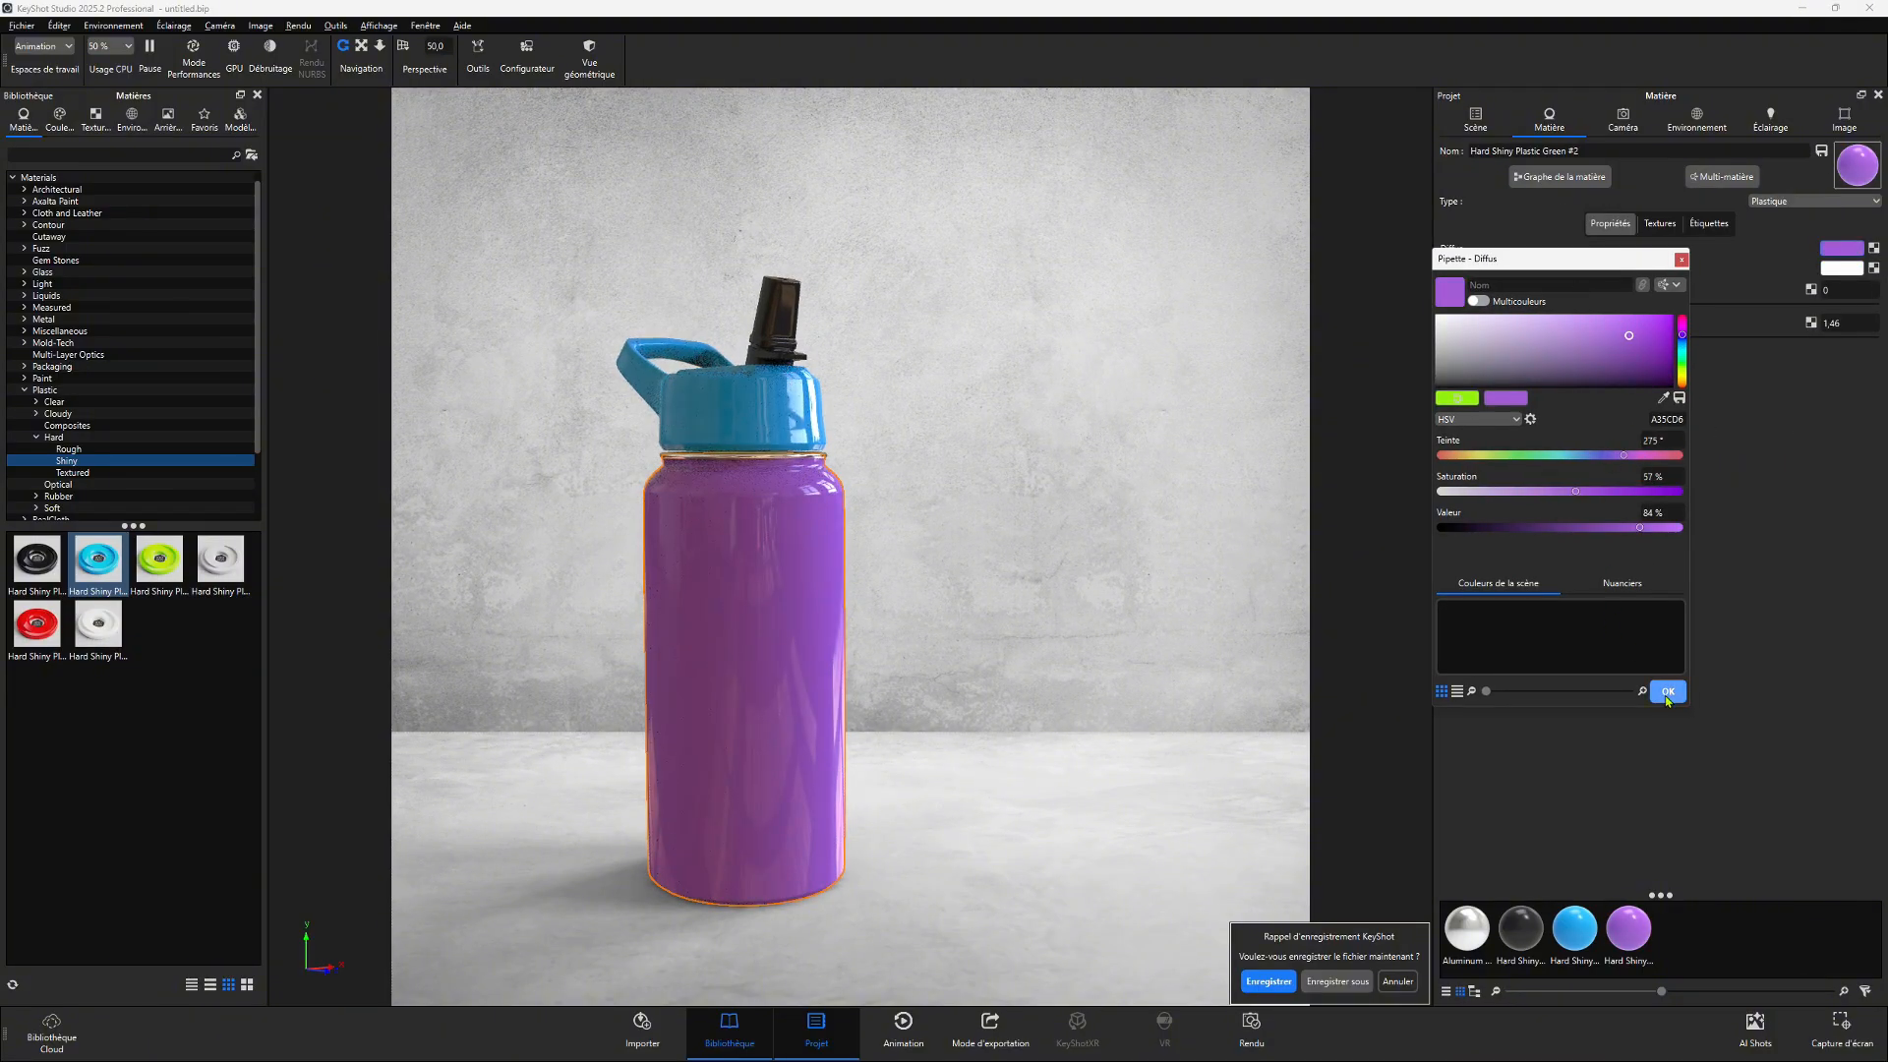
click(1668, 691)
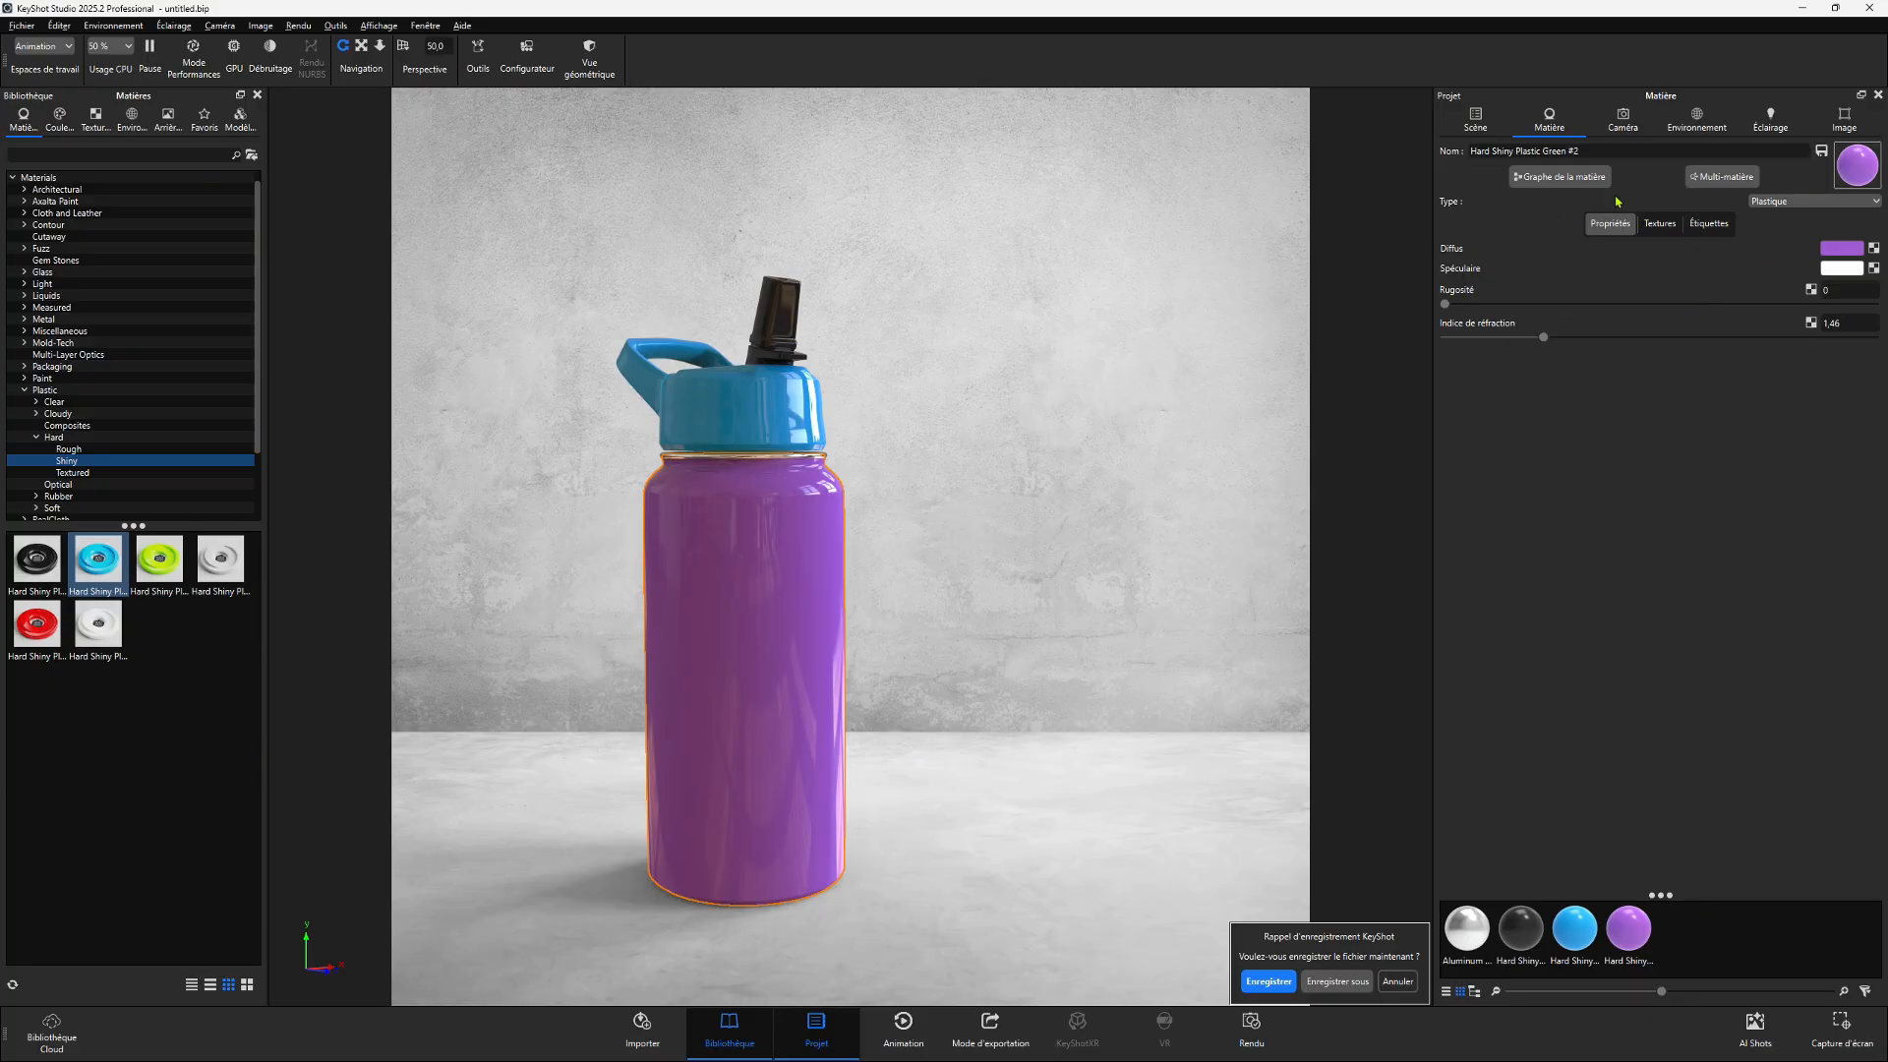
- Set the body material's roughness to 0.1, then lower it to about 0.06
drag(1062, 600, 1047, 526)
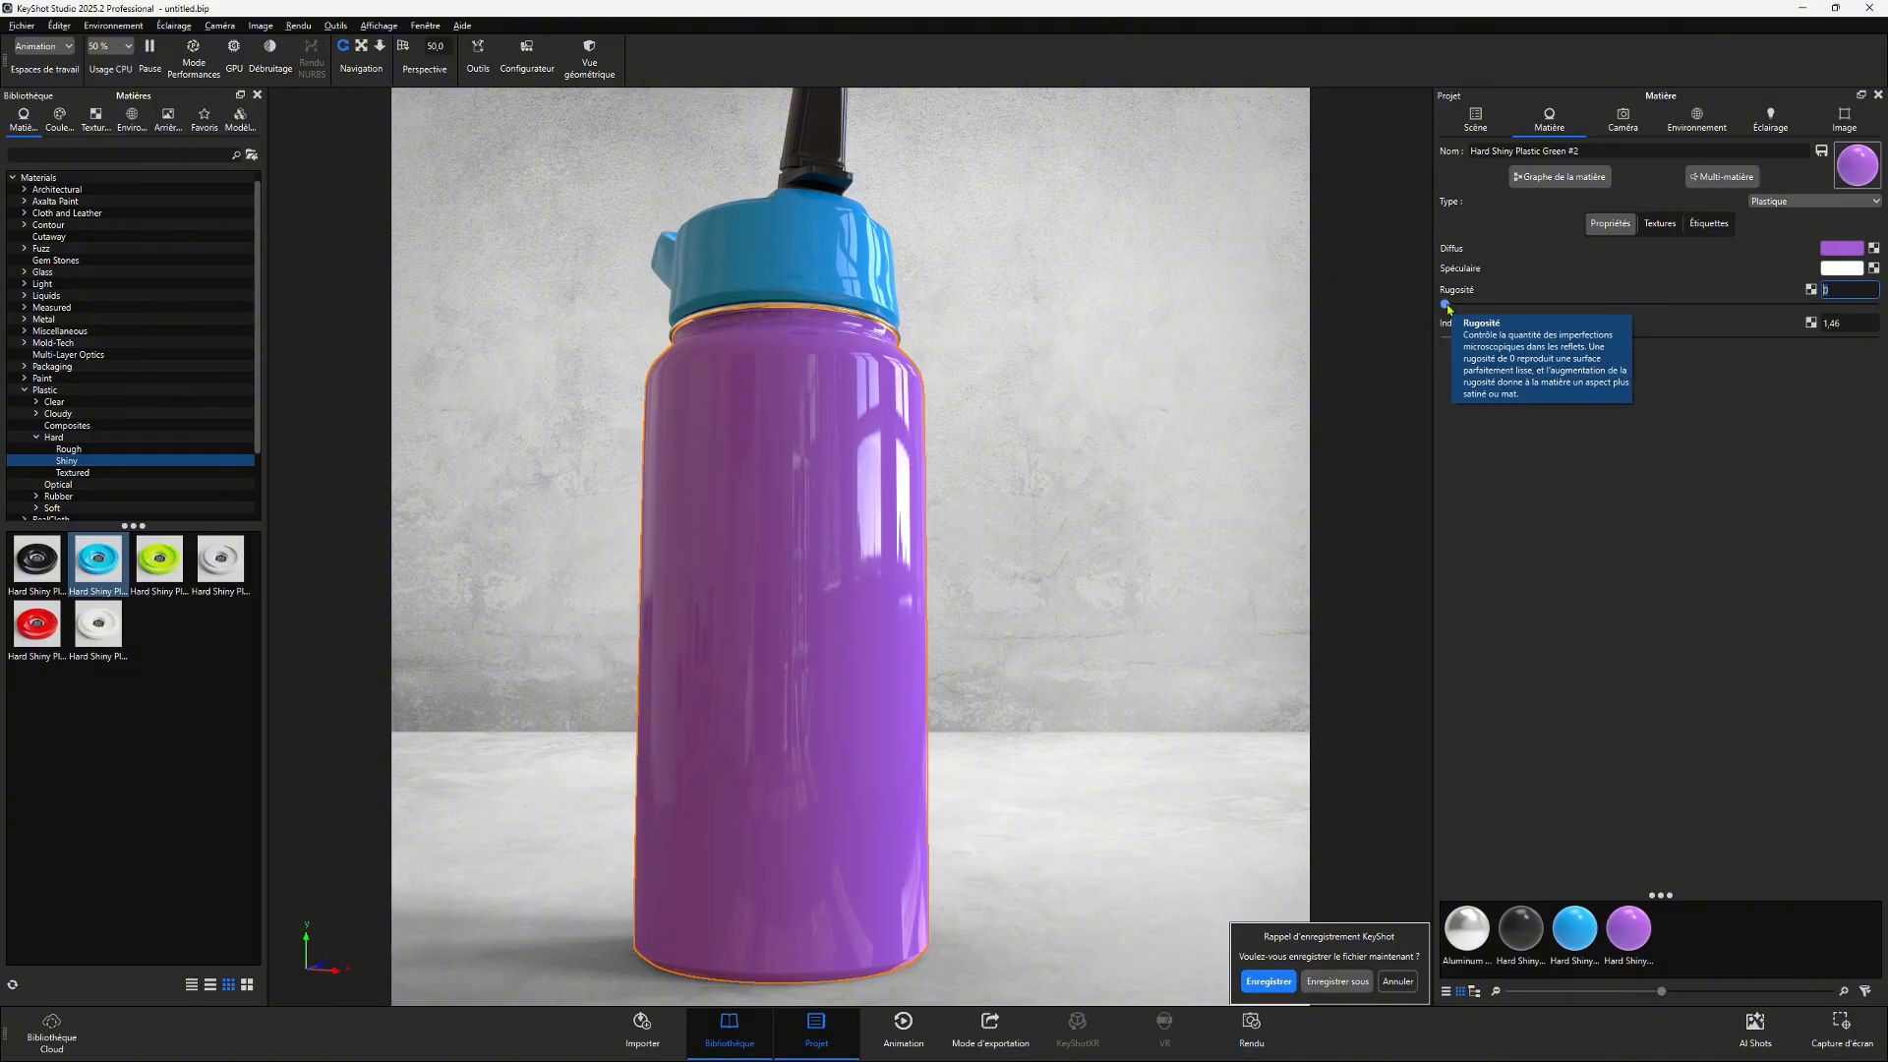
drag(1447, 308, 1884, 288)
text(04)
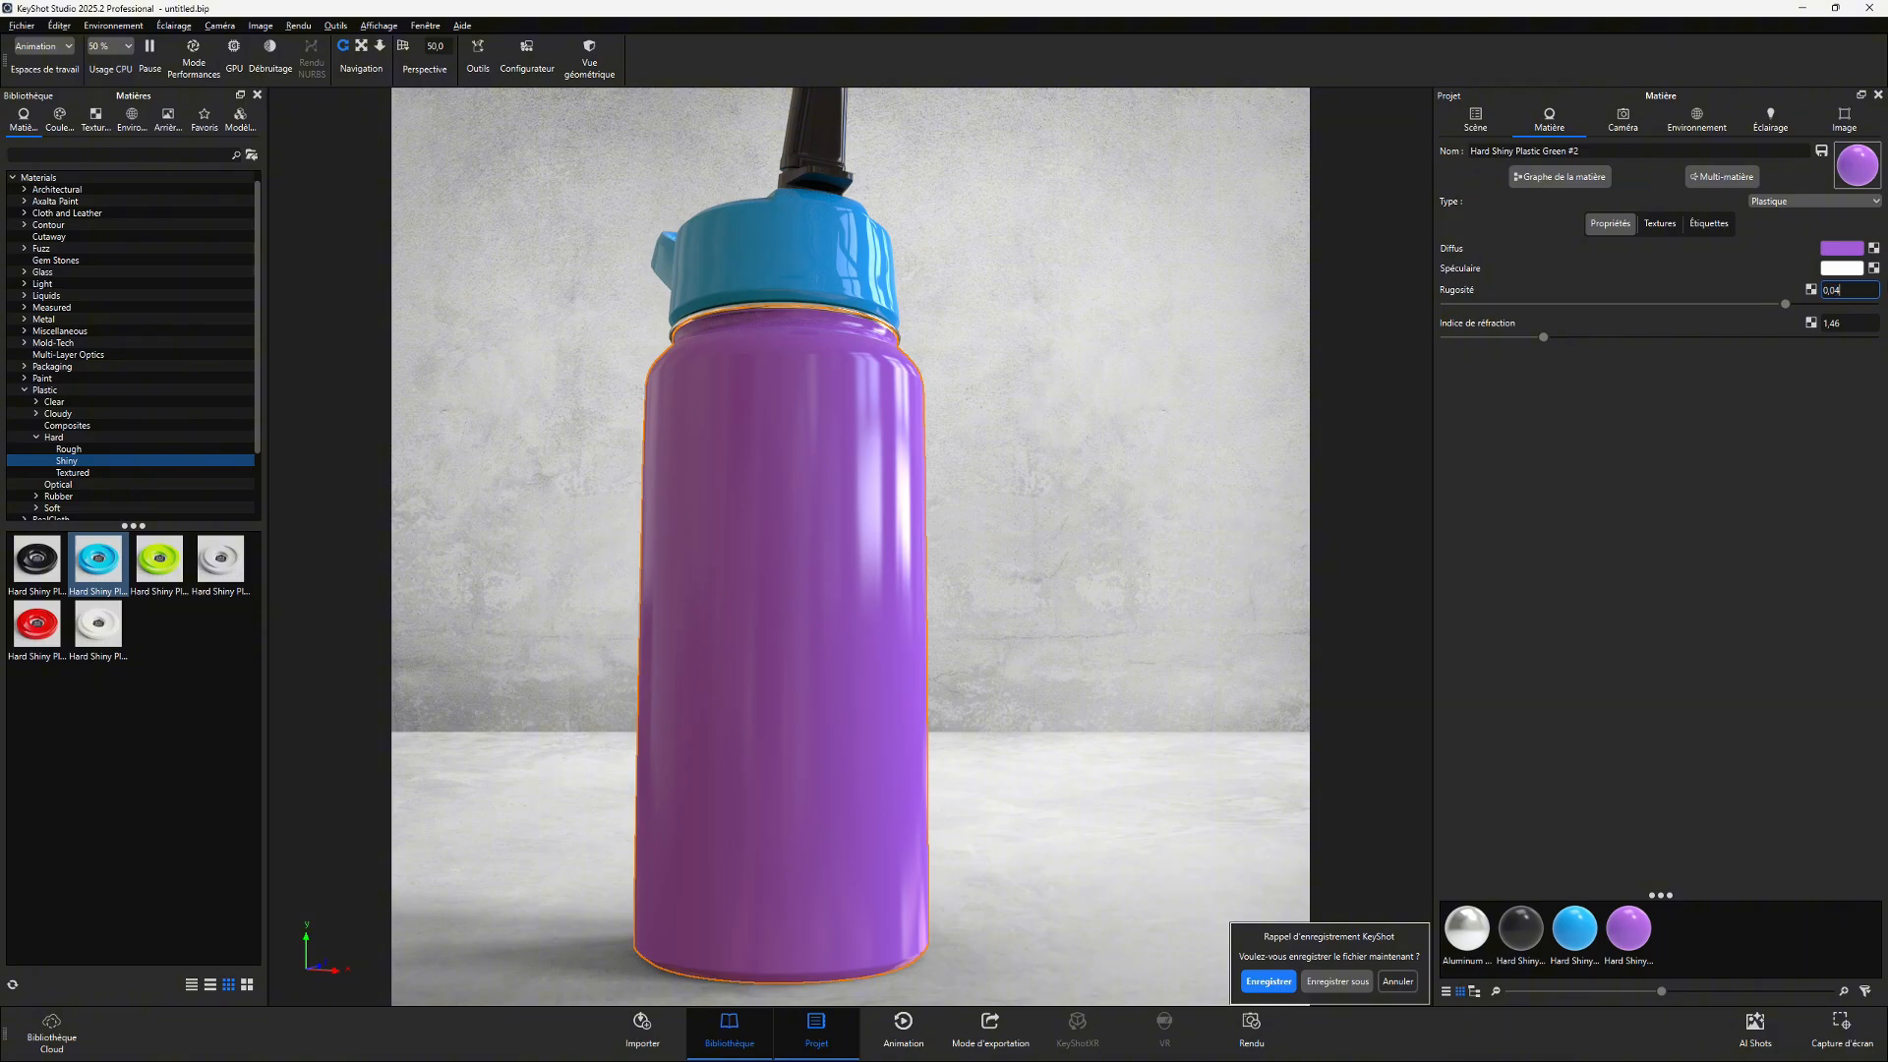
key(Return)
text(0,1)
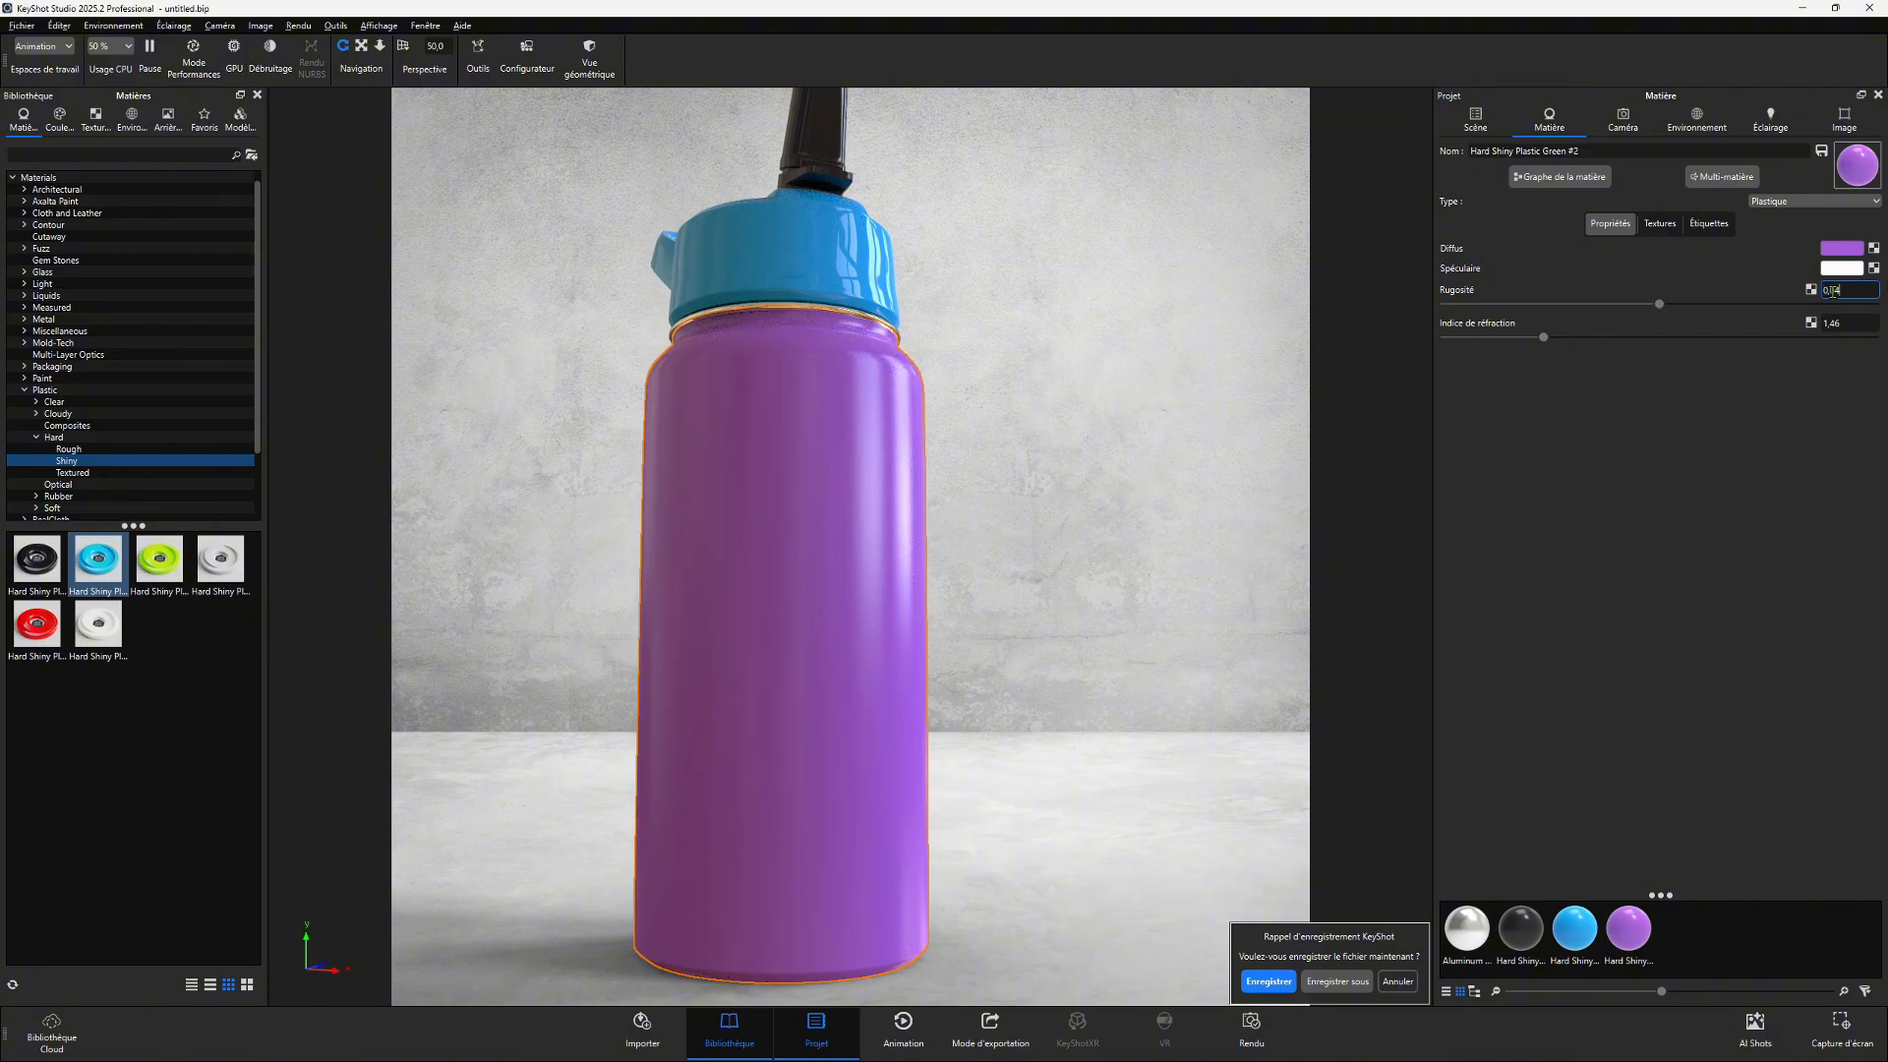
key(Return)
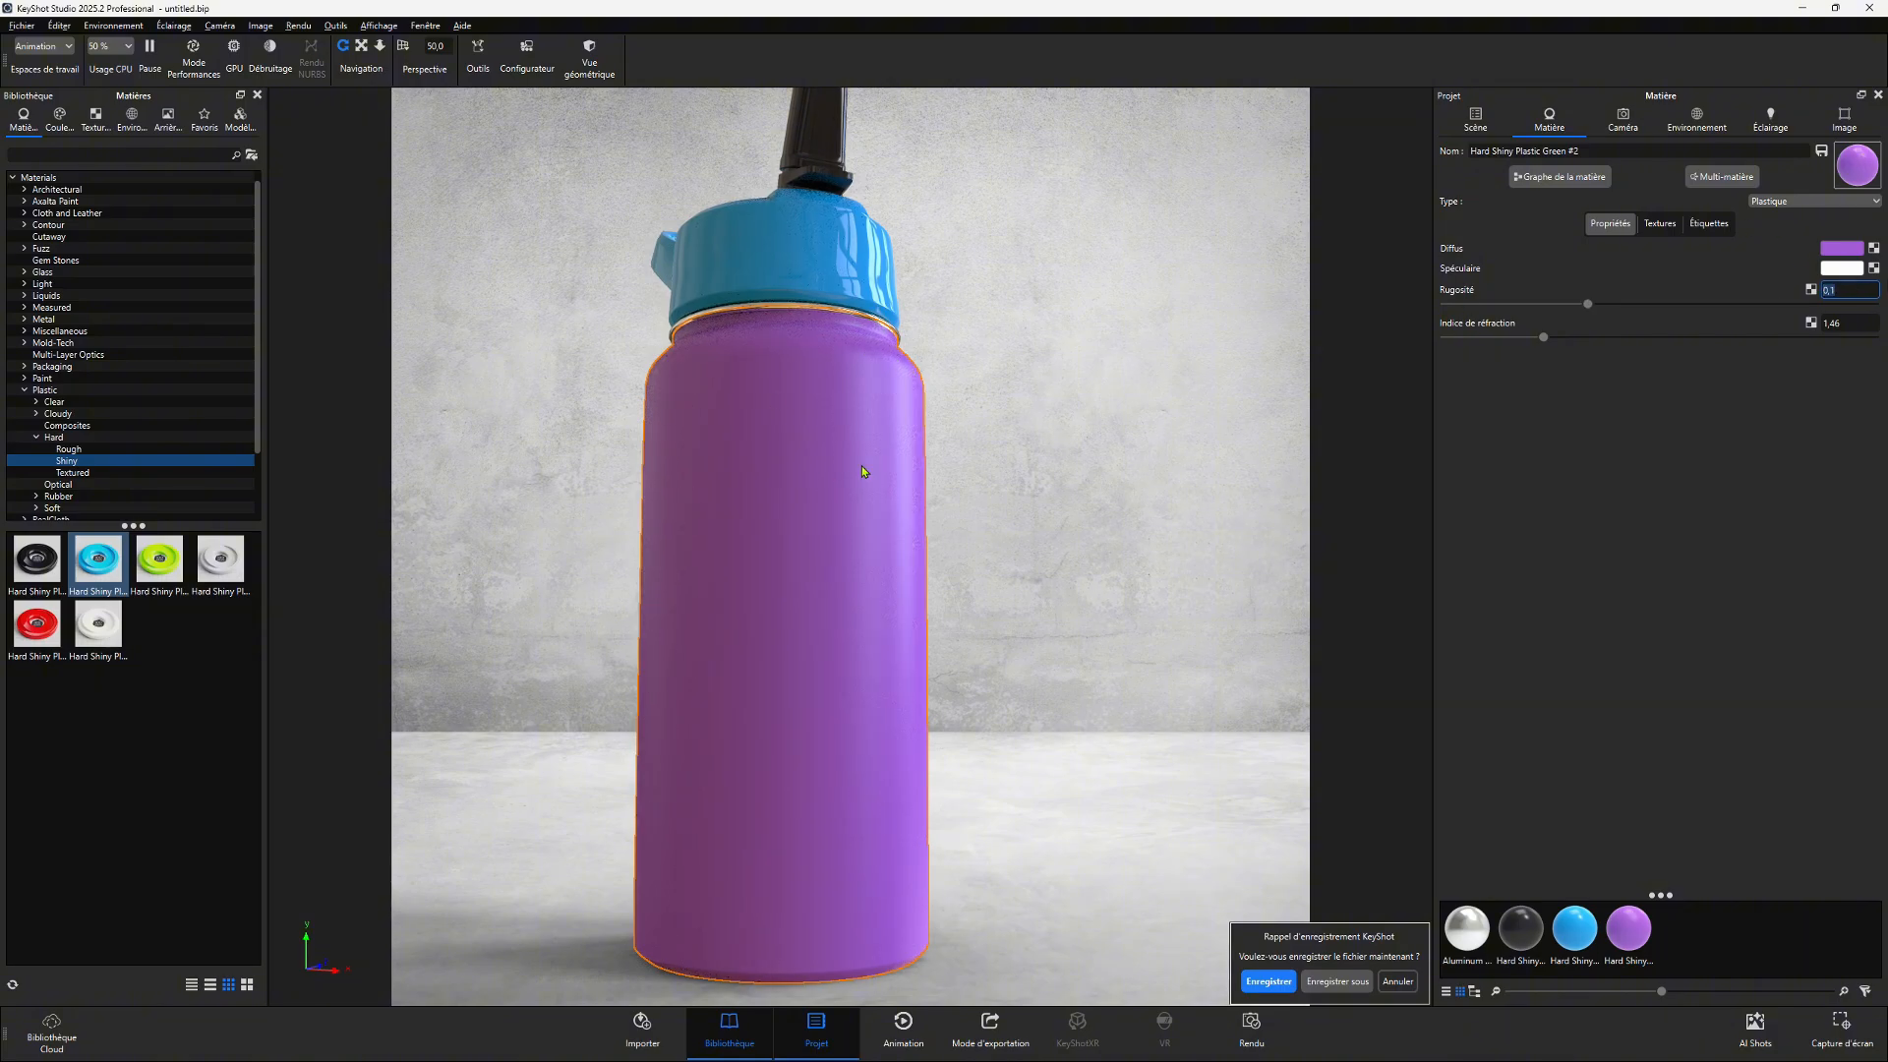
drag(862, 471, 1019, 490)
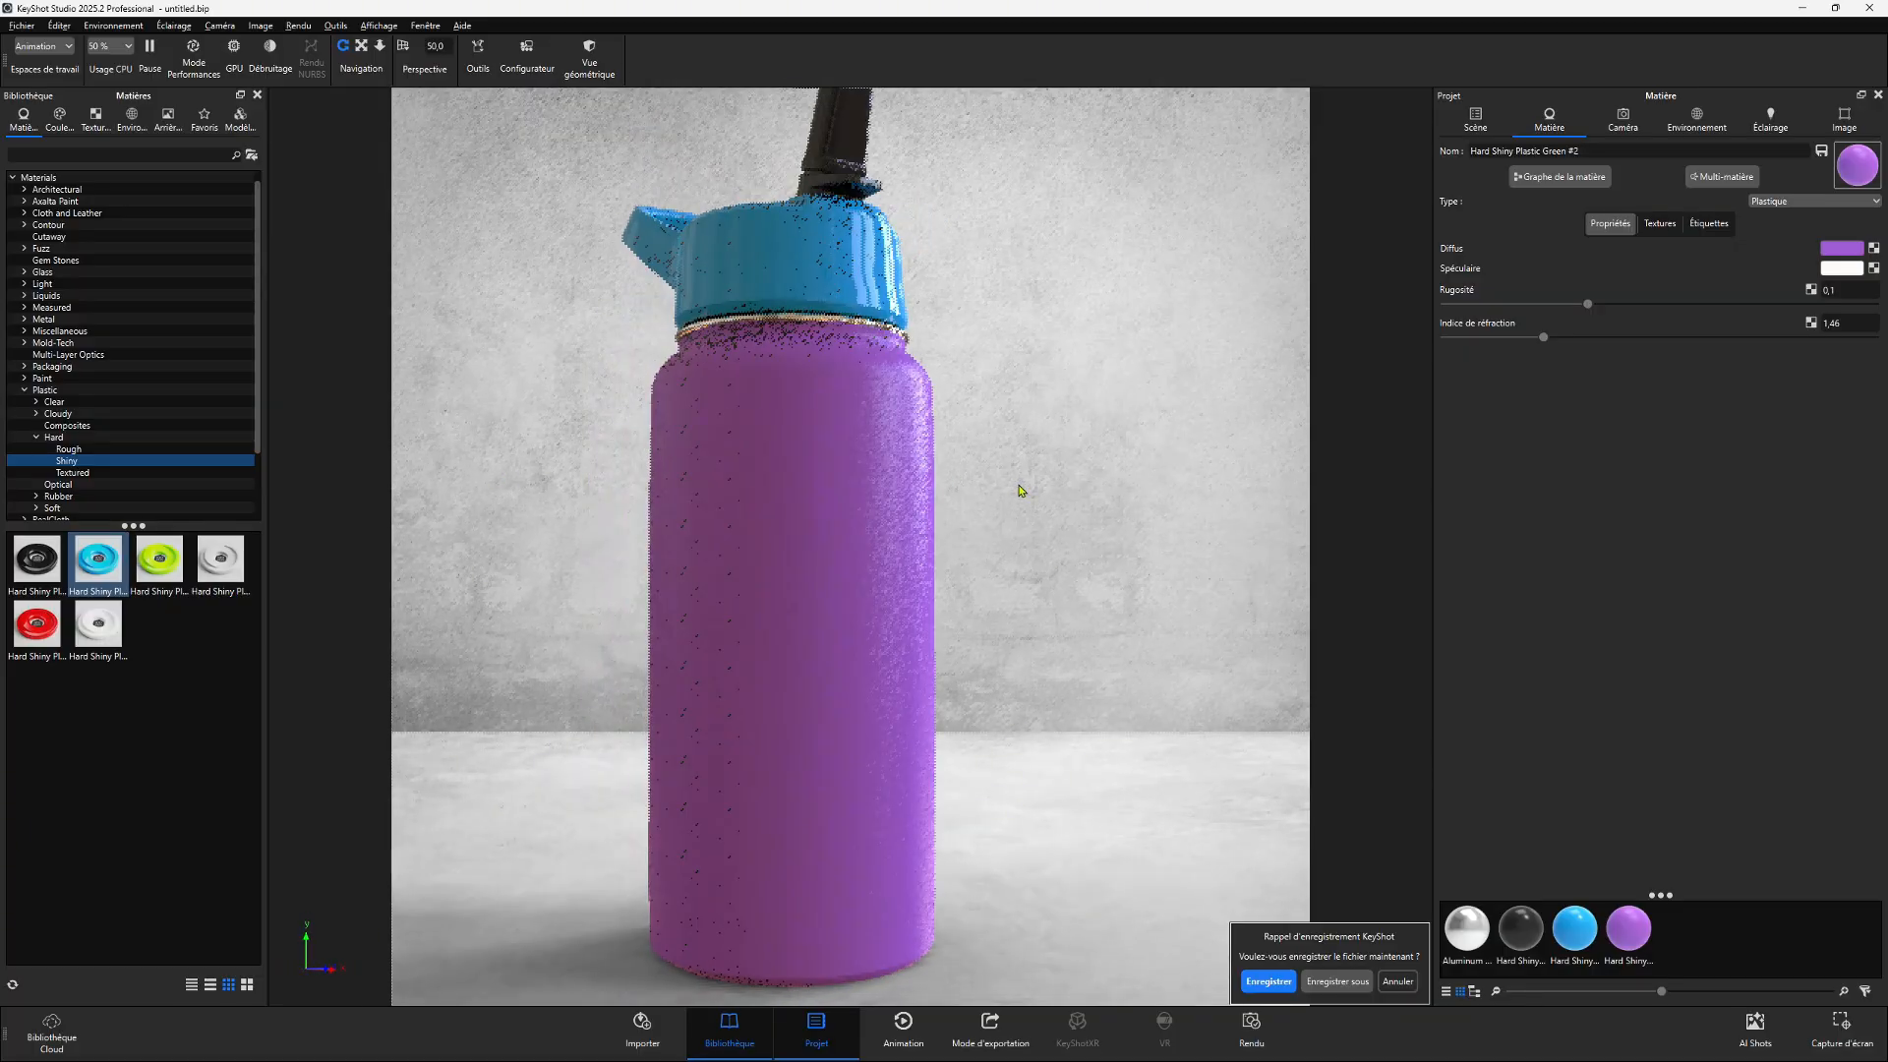
drag(1587, 303, 1463, 308)
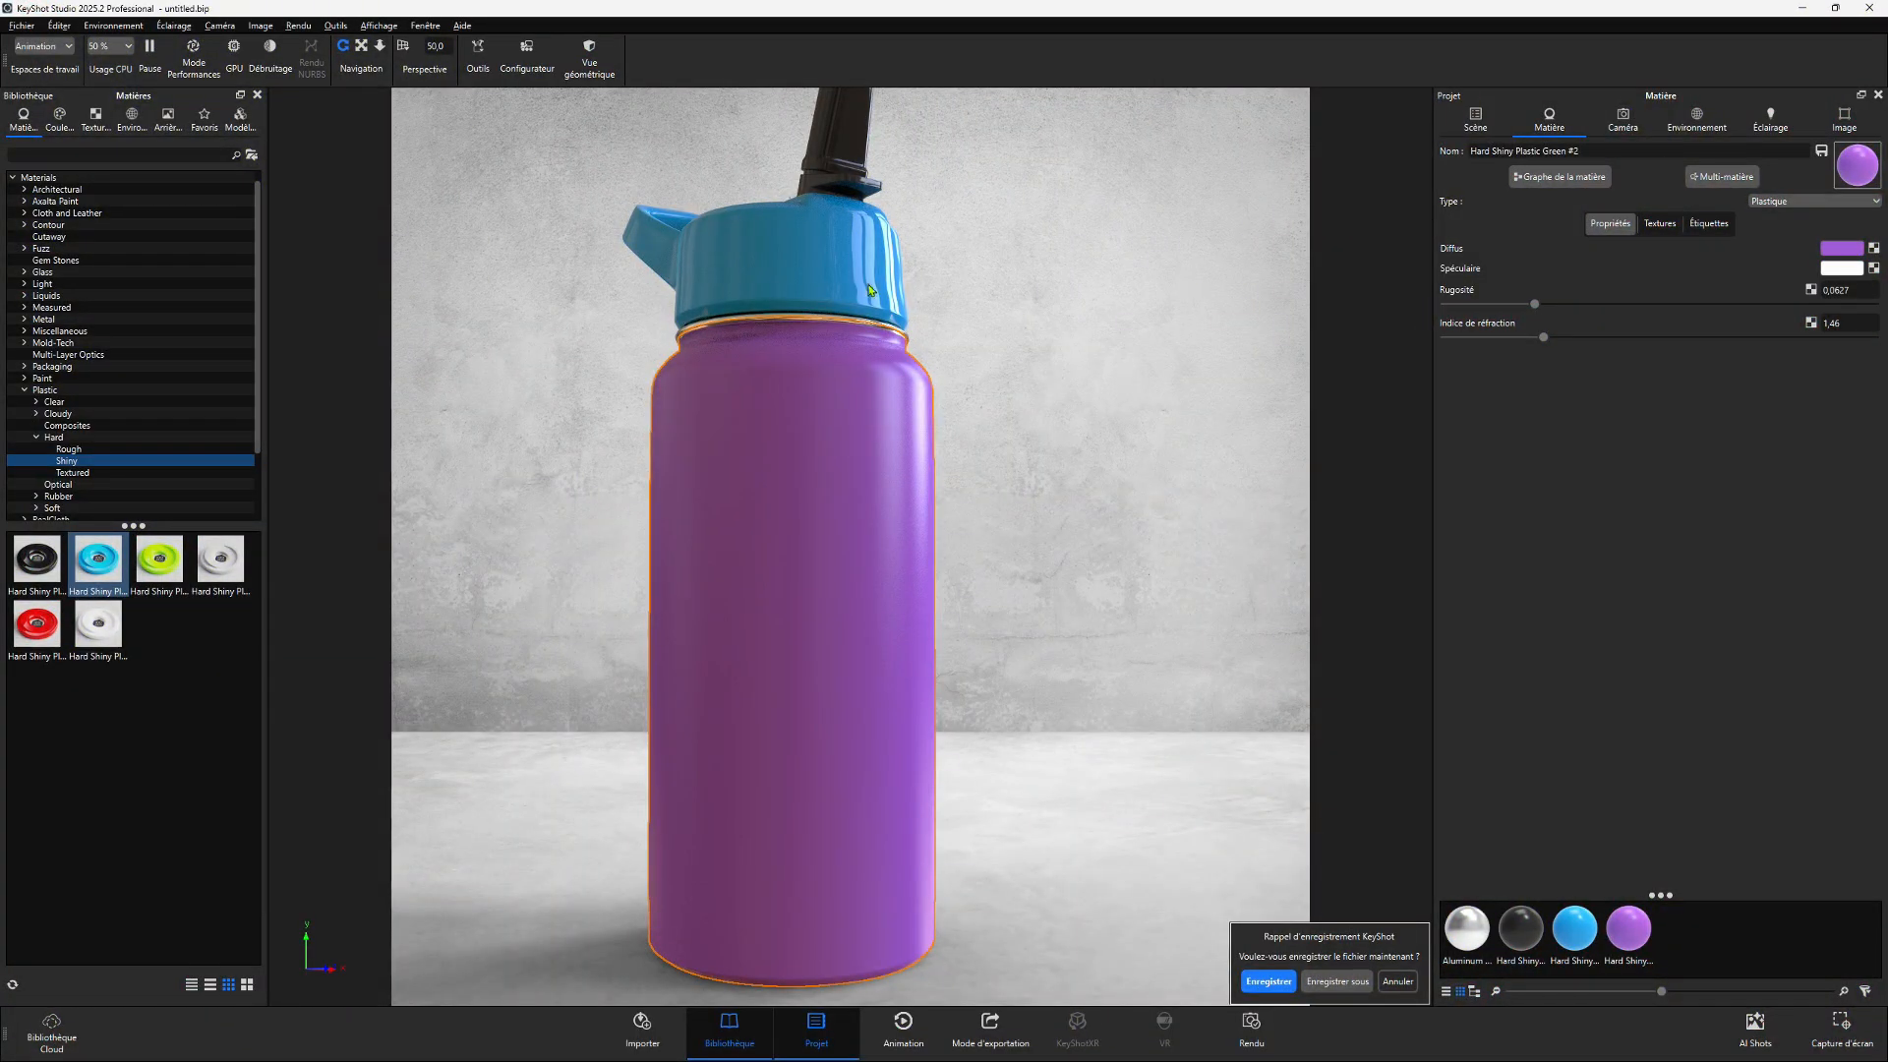
- Change the cap material's diffuse colour to hue 210°, saturation 28%, value 75%, with roughness about 0.04
drag(869, 290, 679, 149)
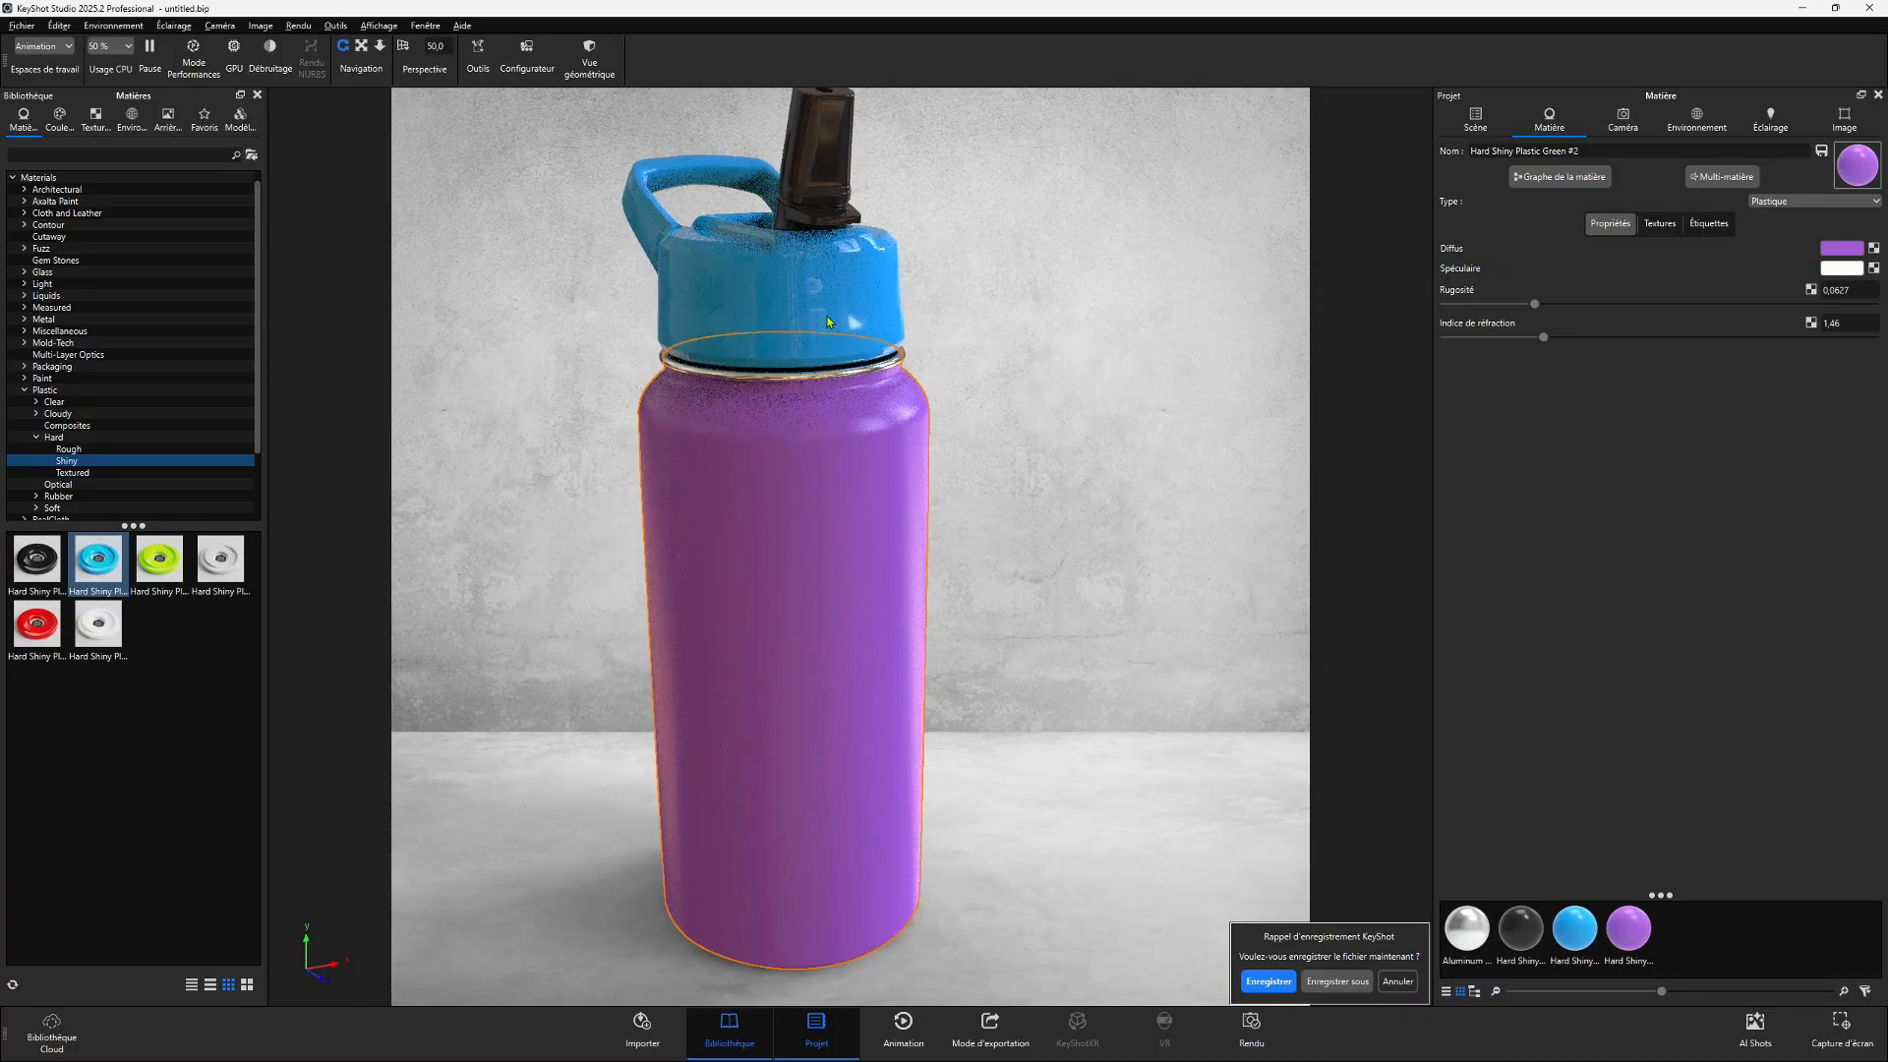
click(764, 290)
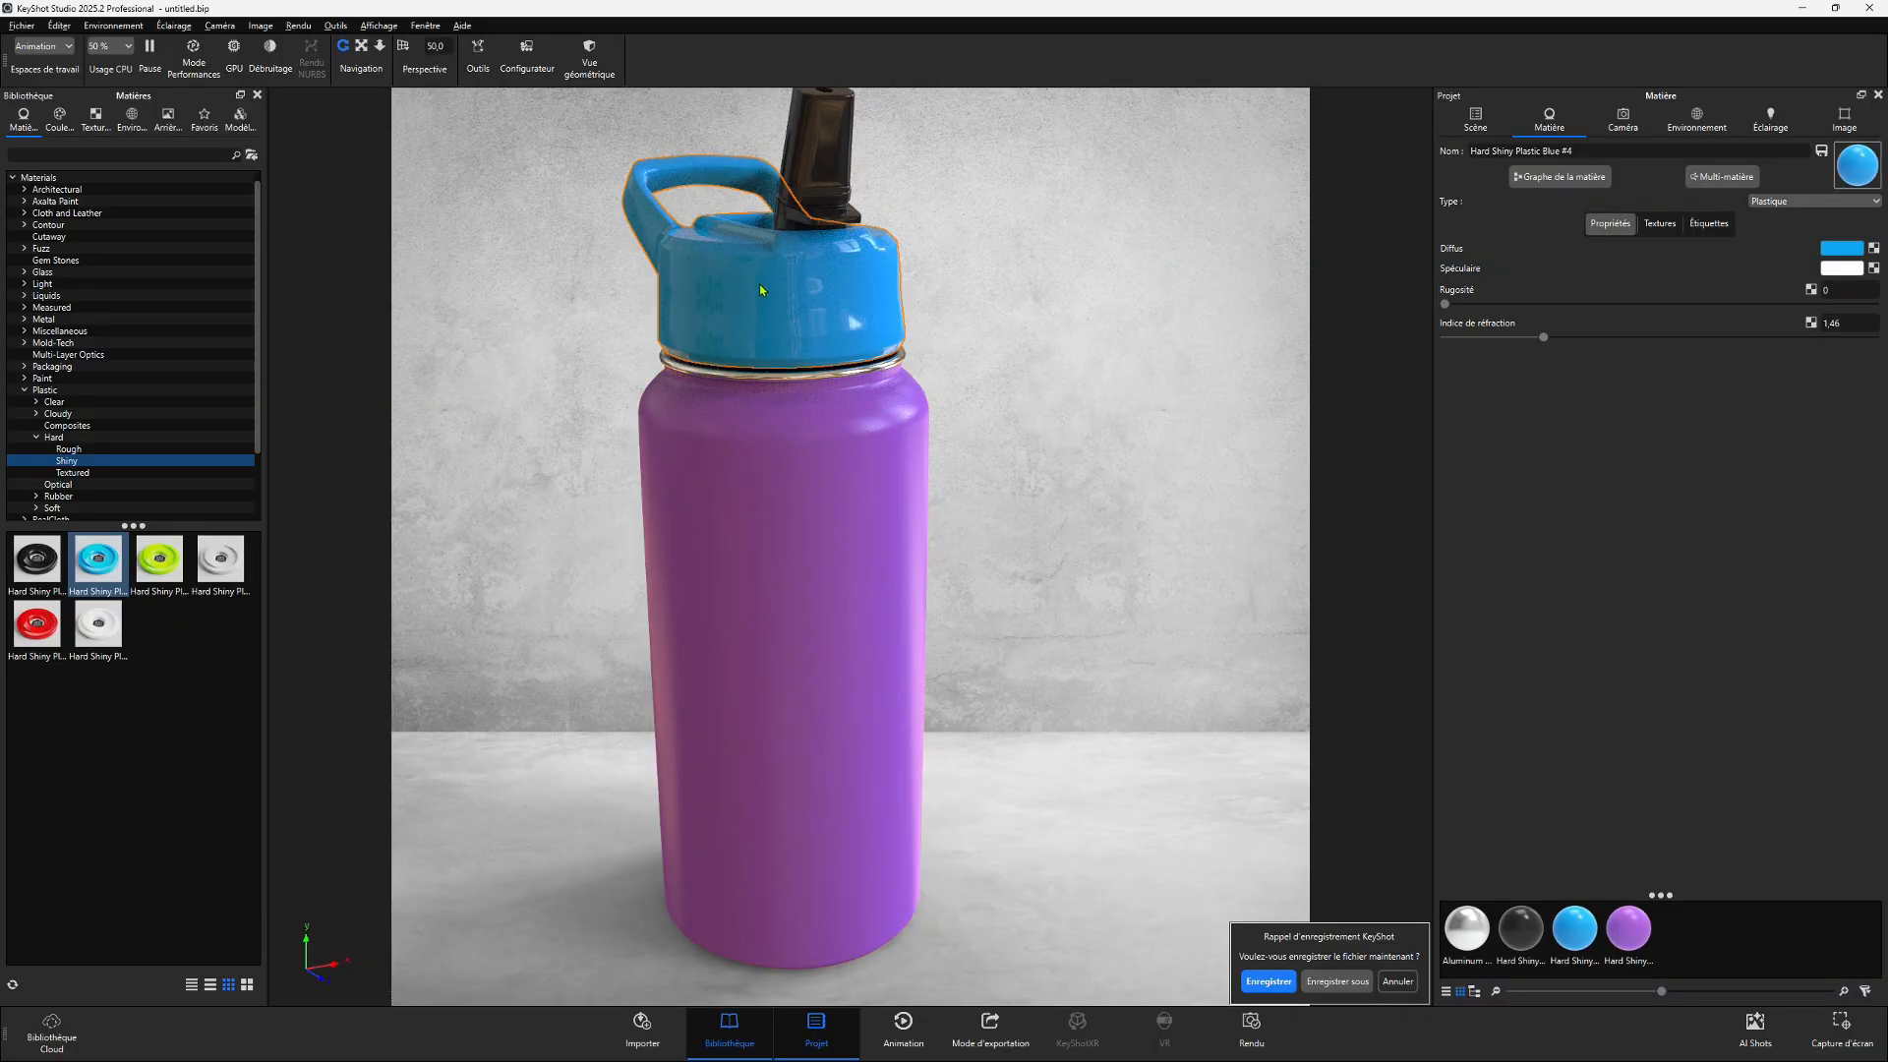
click(1840, 248)
drag(1805, 357, 1742, 361)
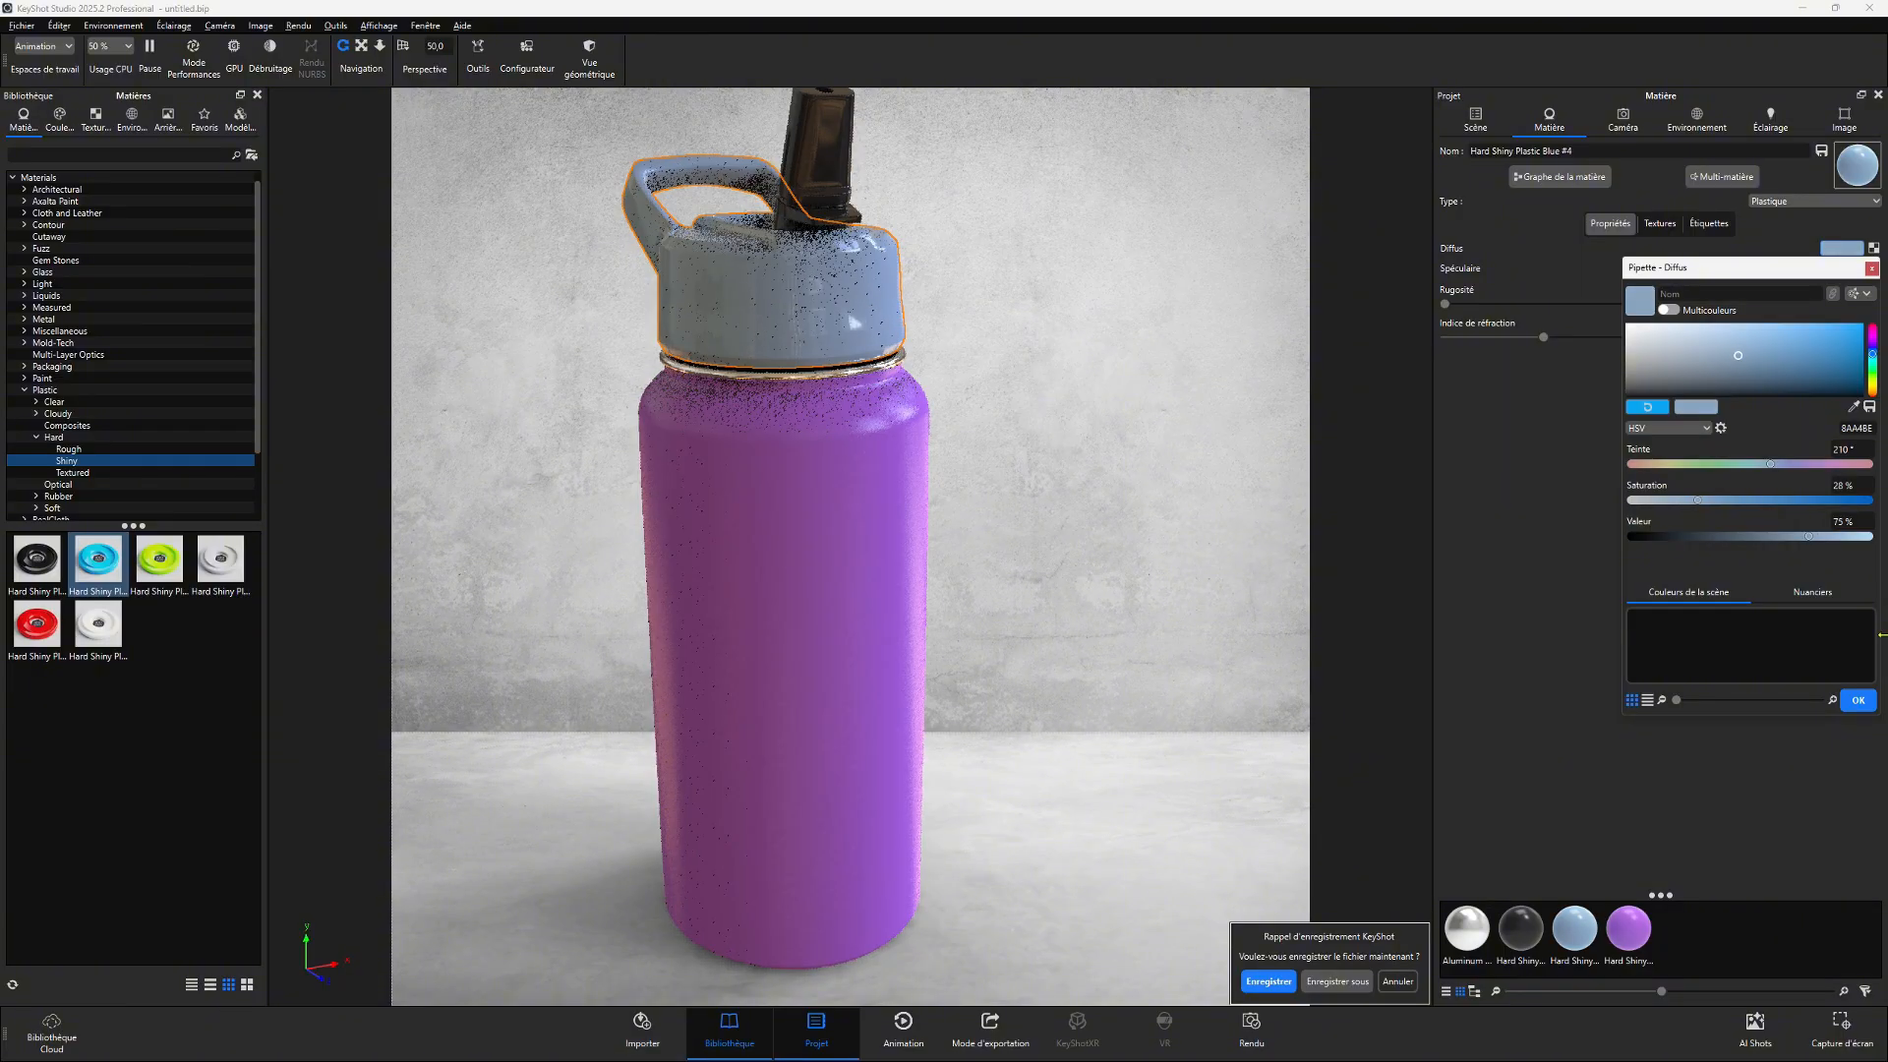
click(1858, 701)
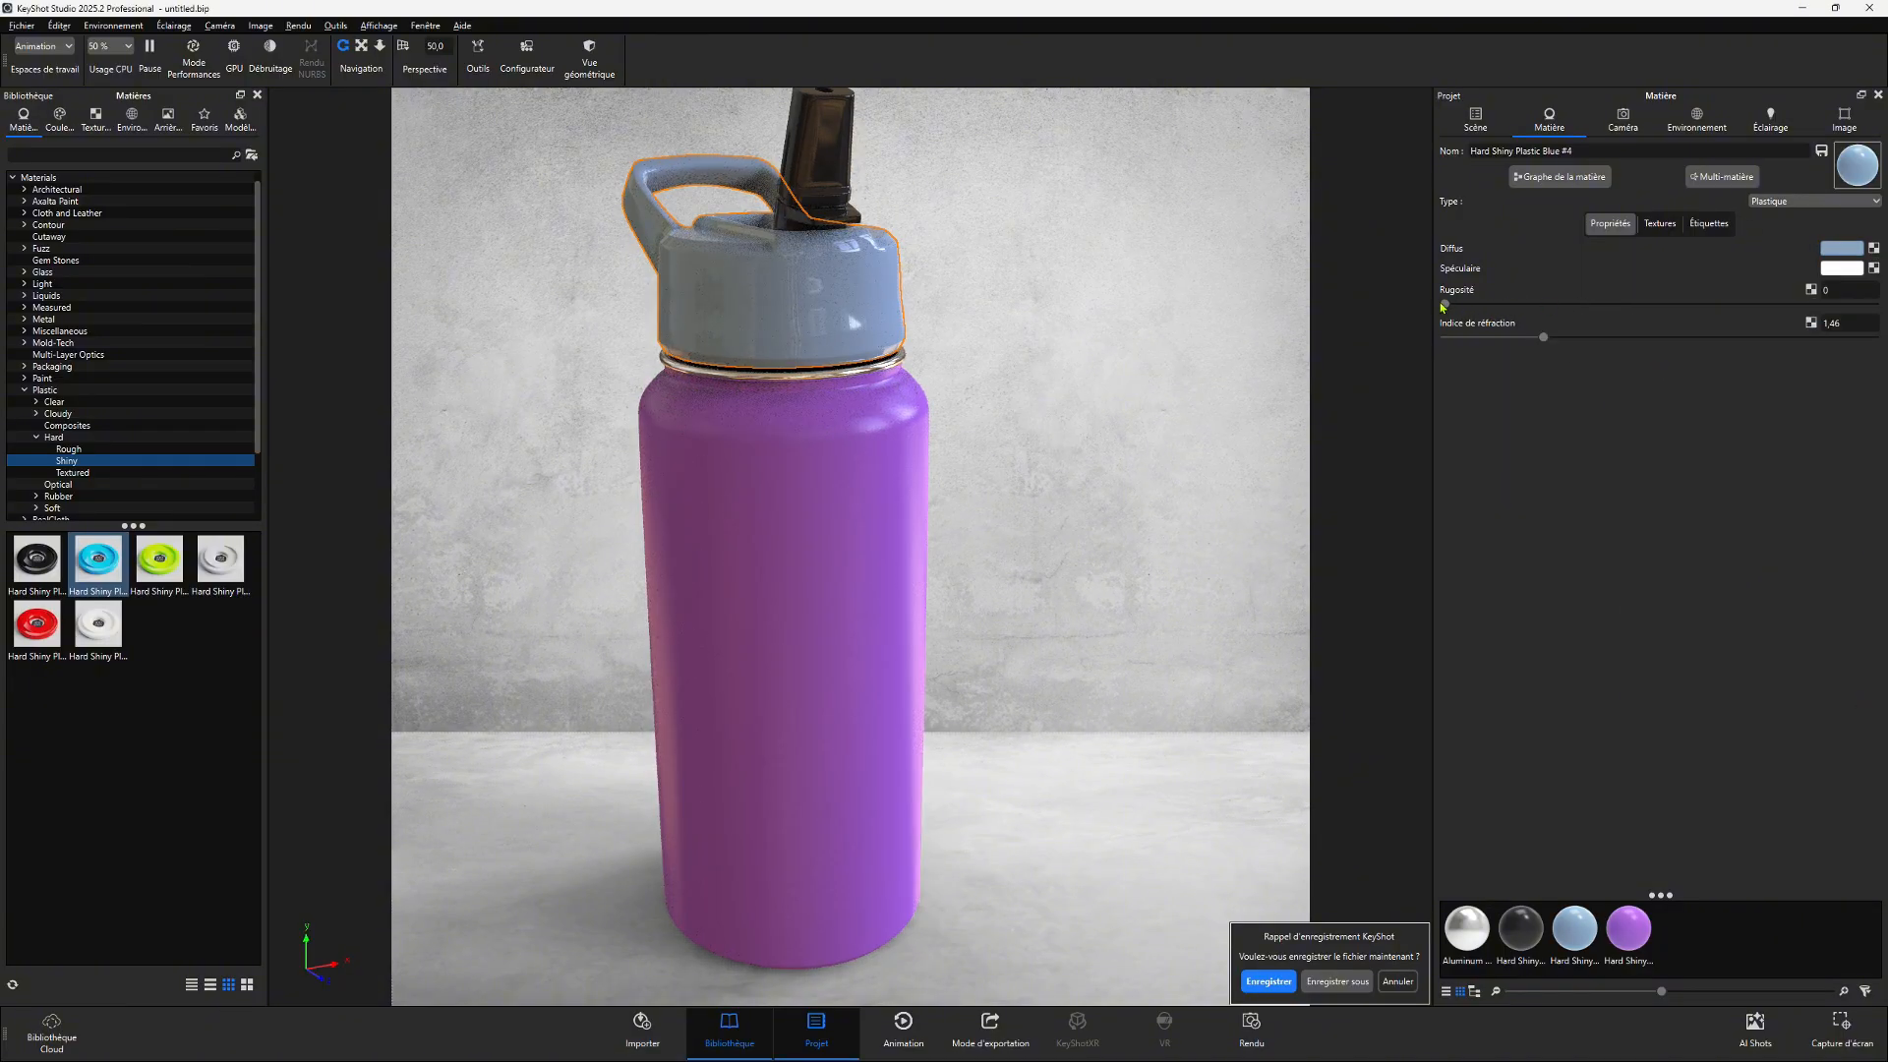
drag(1444, 304, 1502, 313)
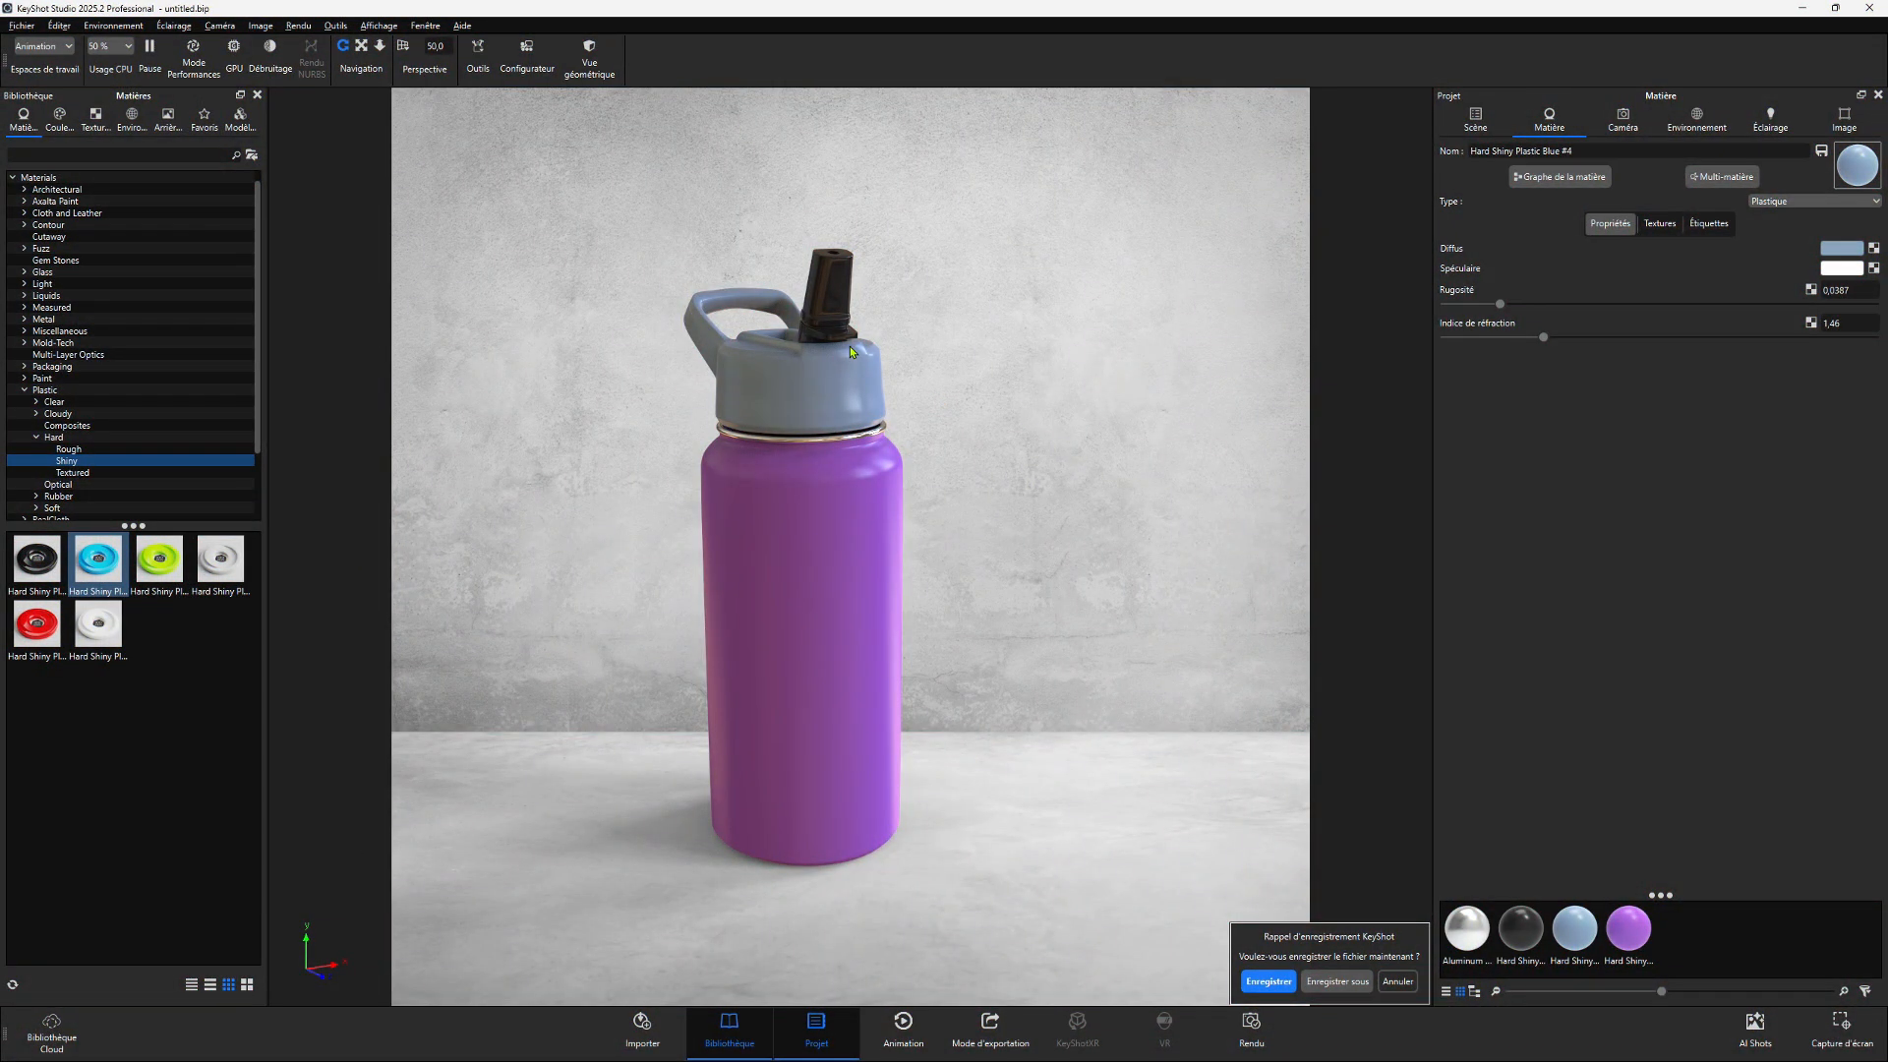
- Select the bottle cap and switch its material type to Métal
click(816, 382)
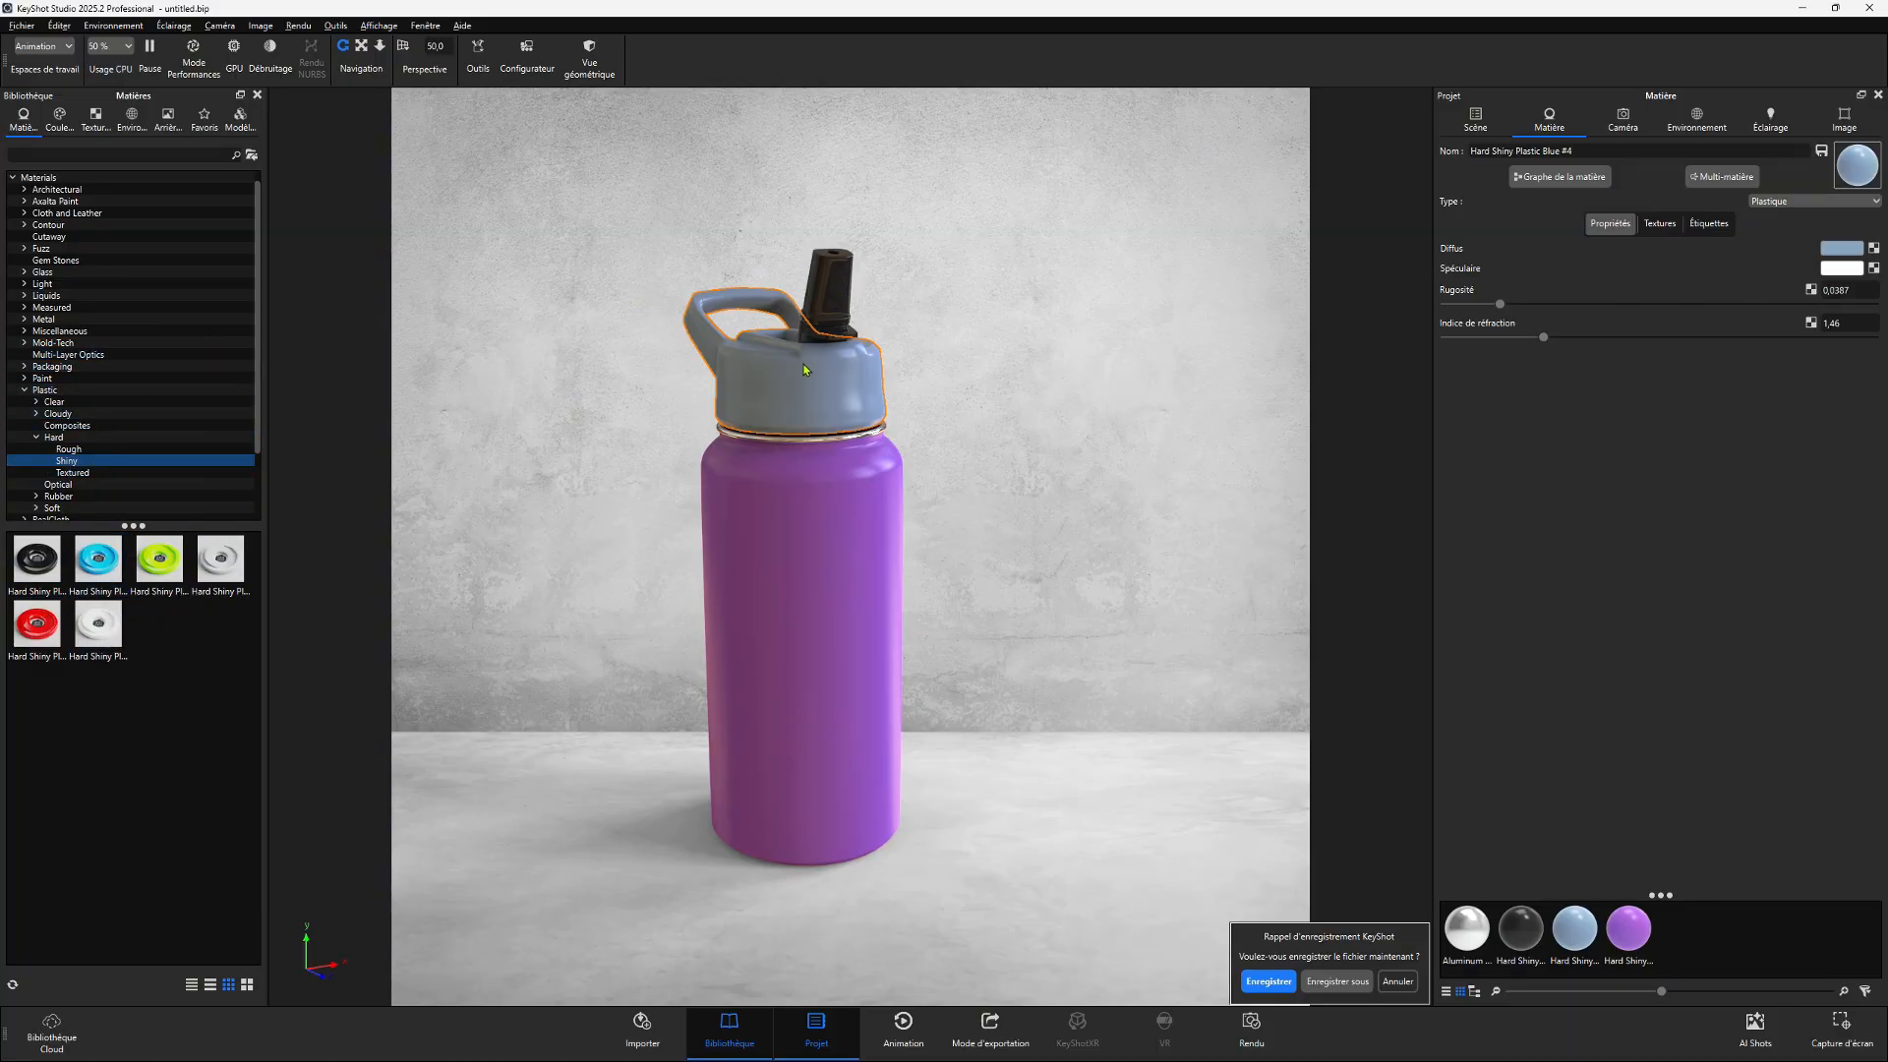
click(1778, 203)
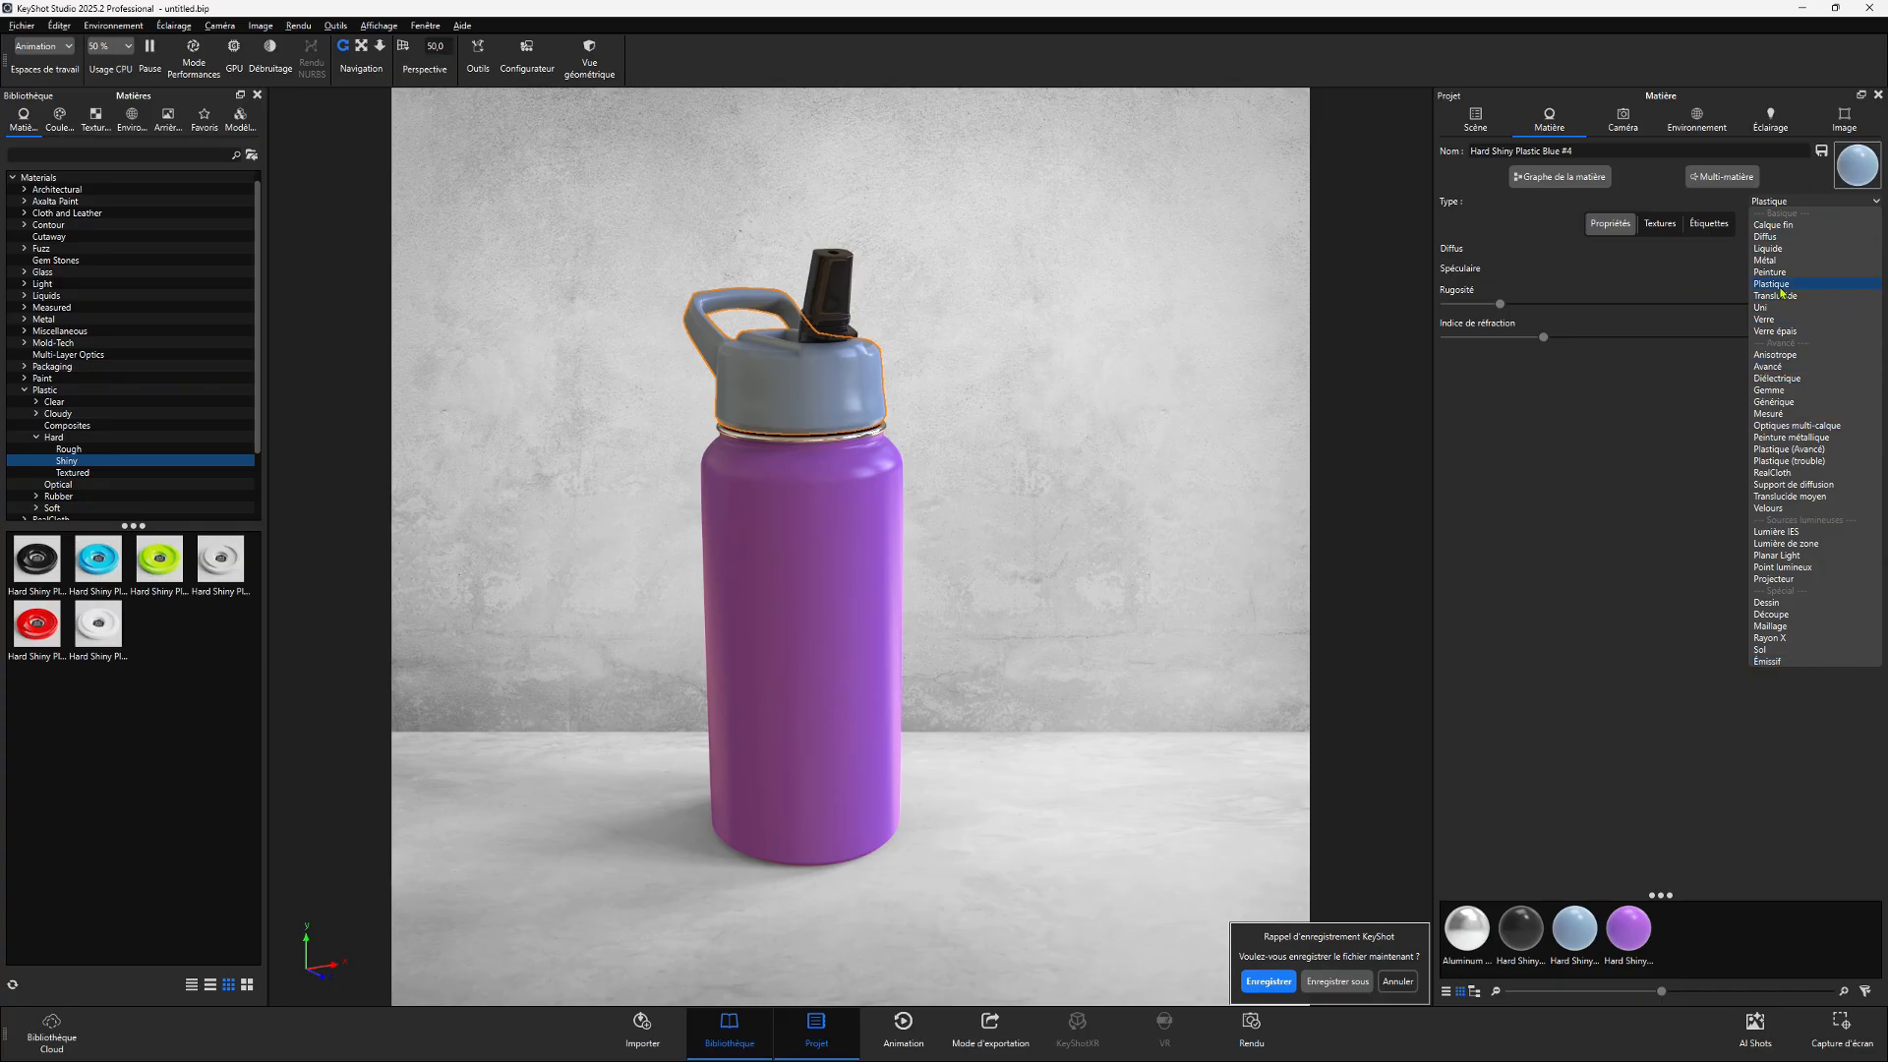
click(1766, 260)
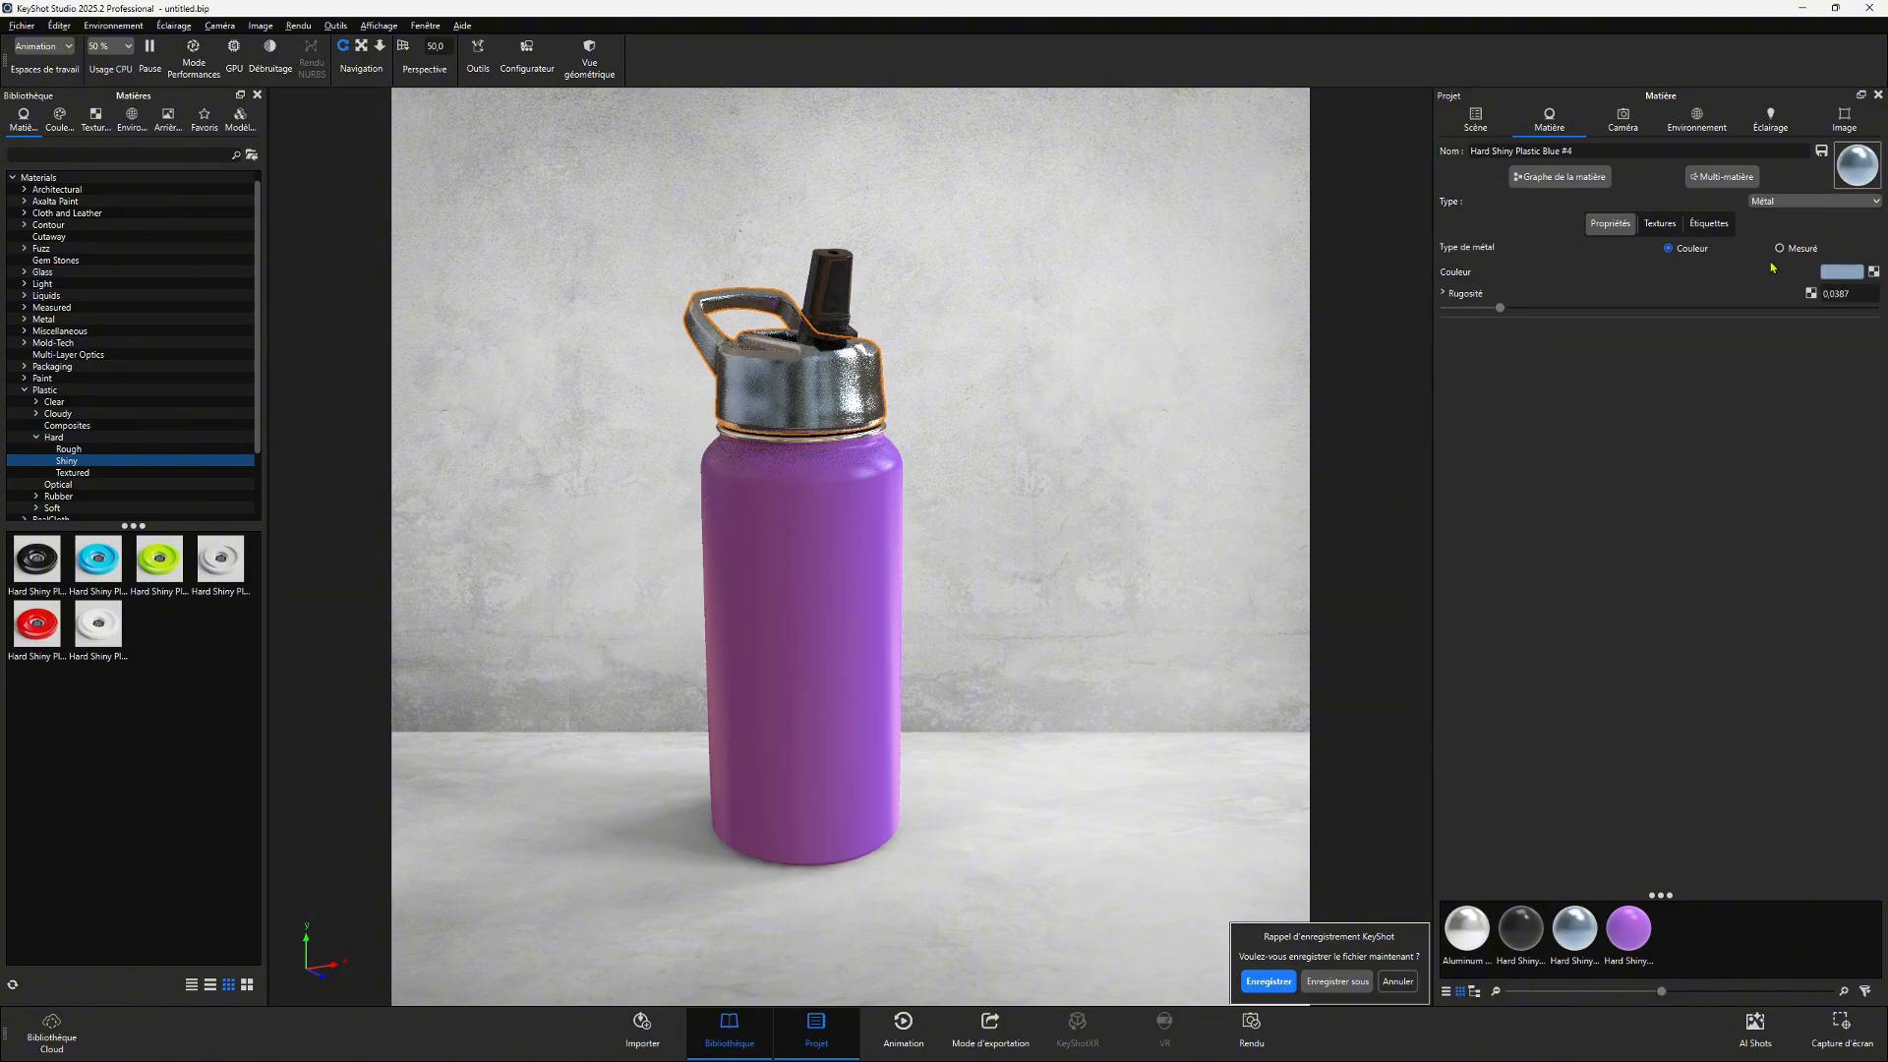
scroll(961, 286, up, 5)
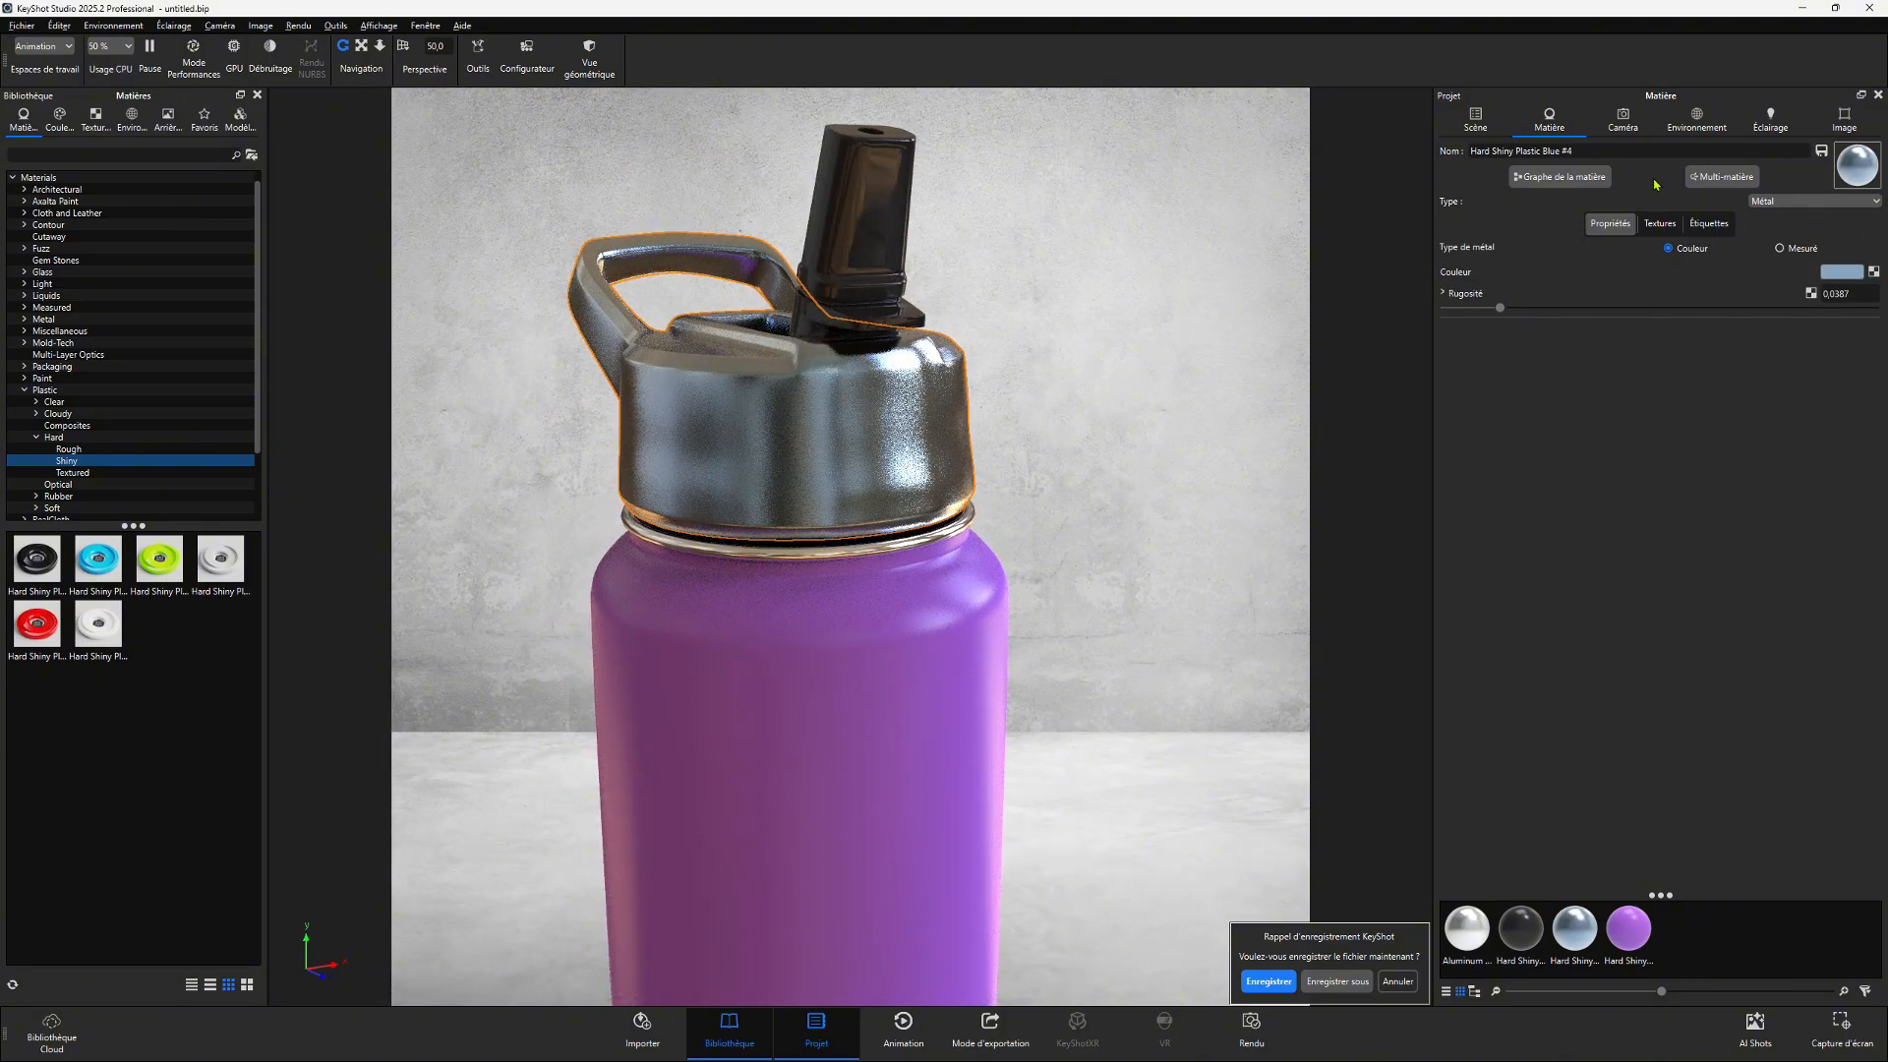
- Switch the cap material type to Plastique, then to Verre
click(1782, 201)
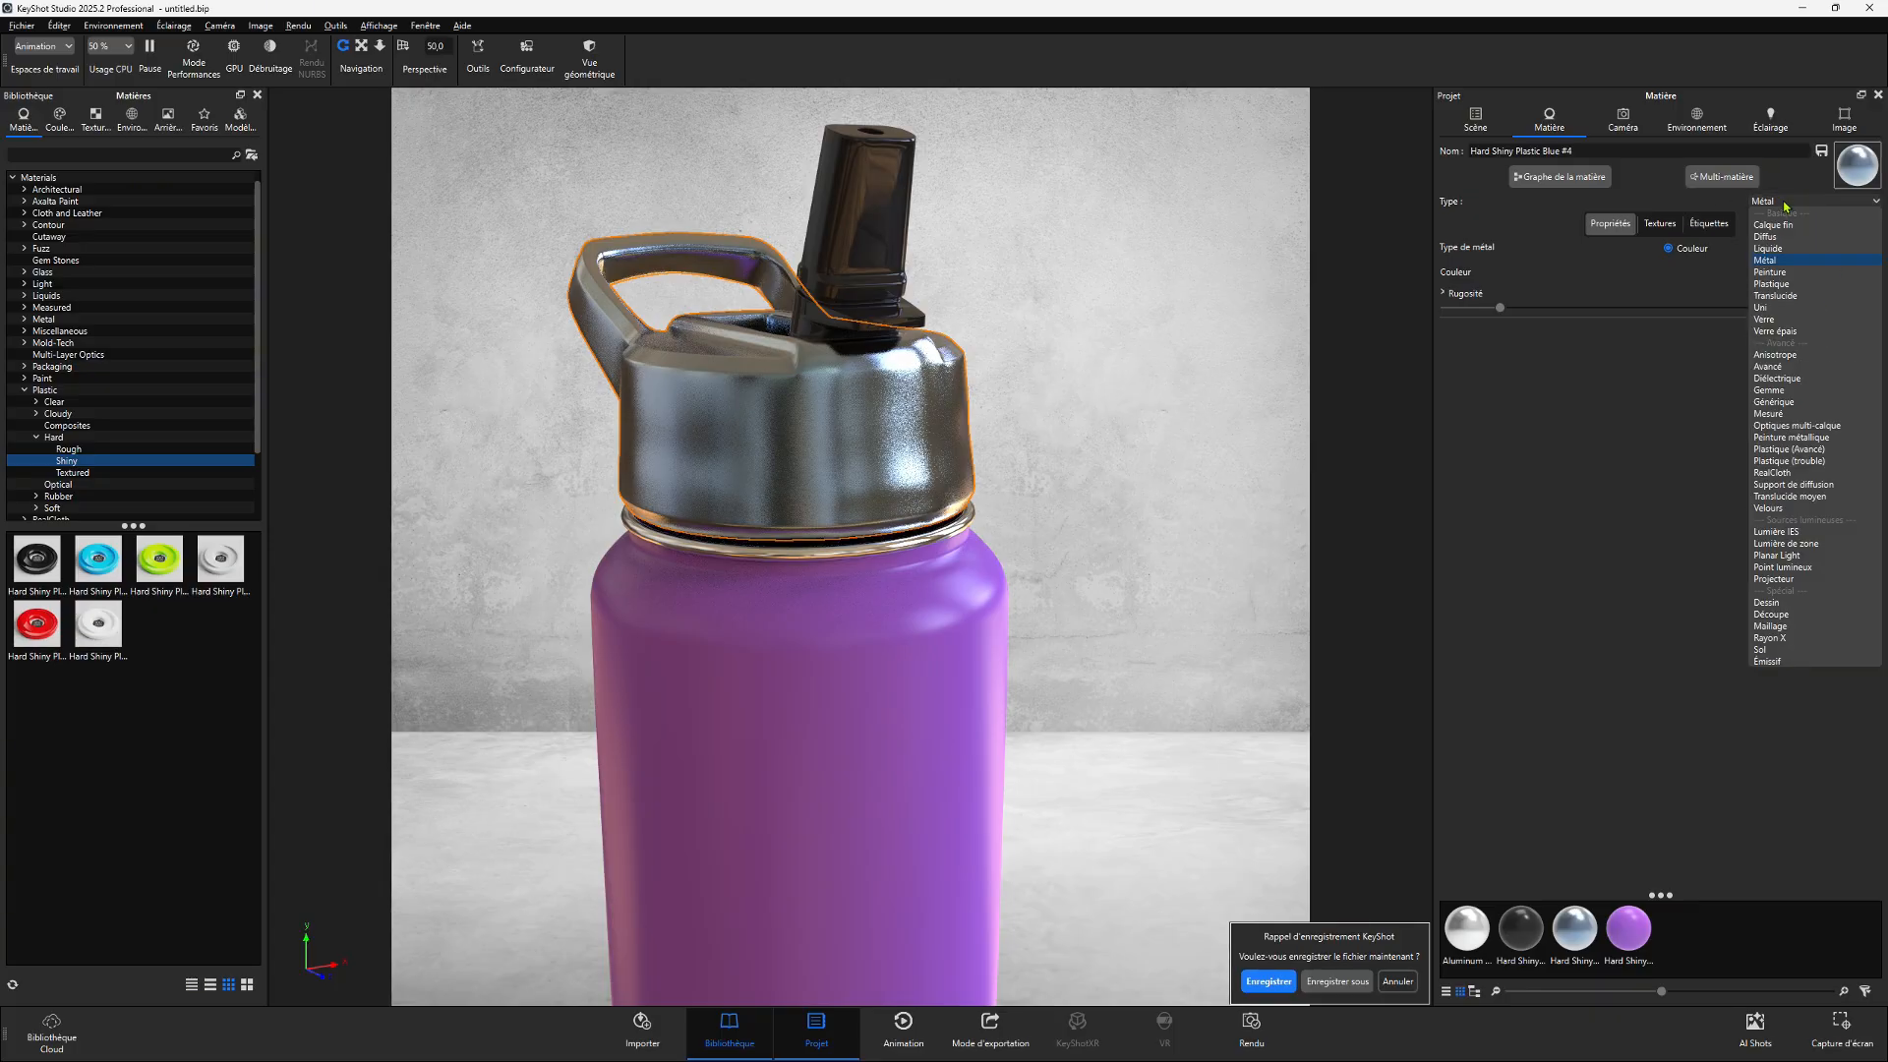
click(1784, 284)
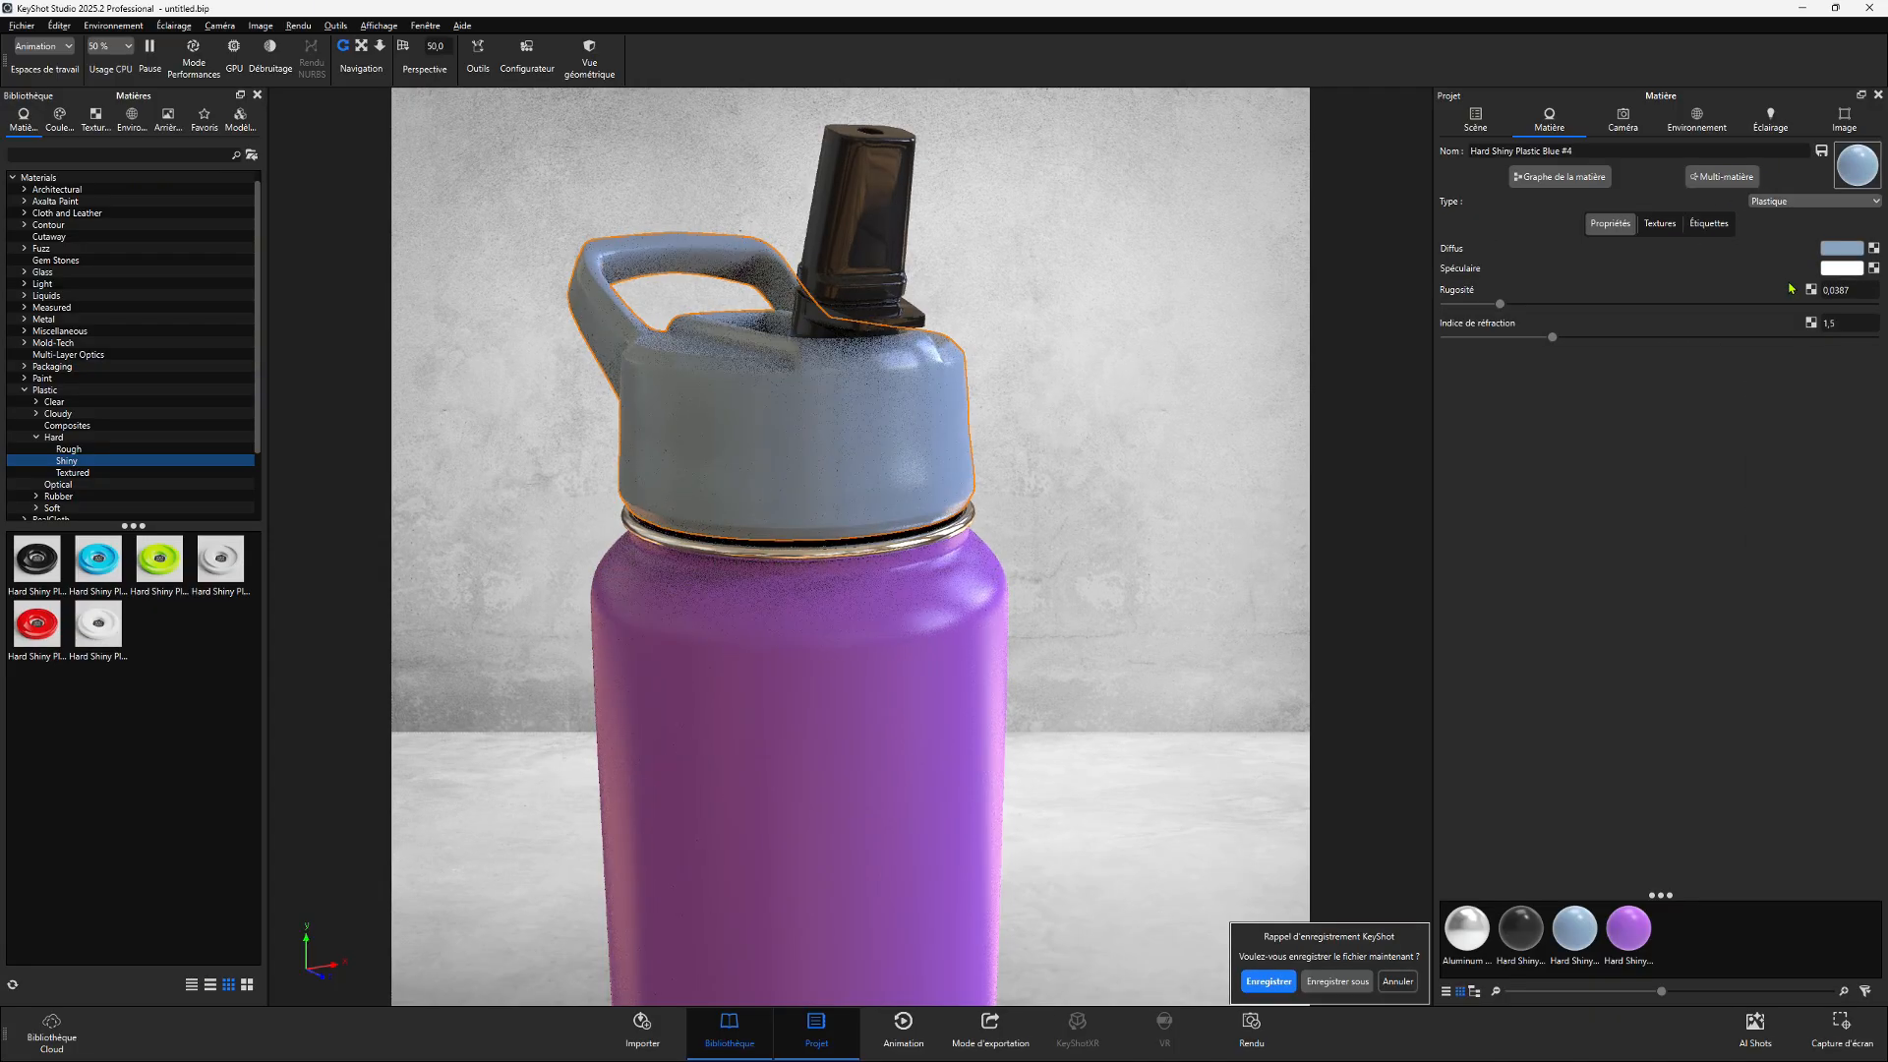
click(1770, 201)
click(1783, 320)
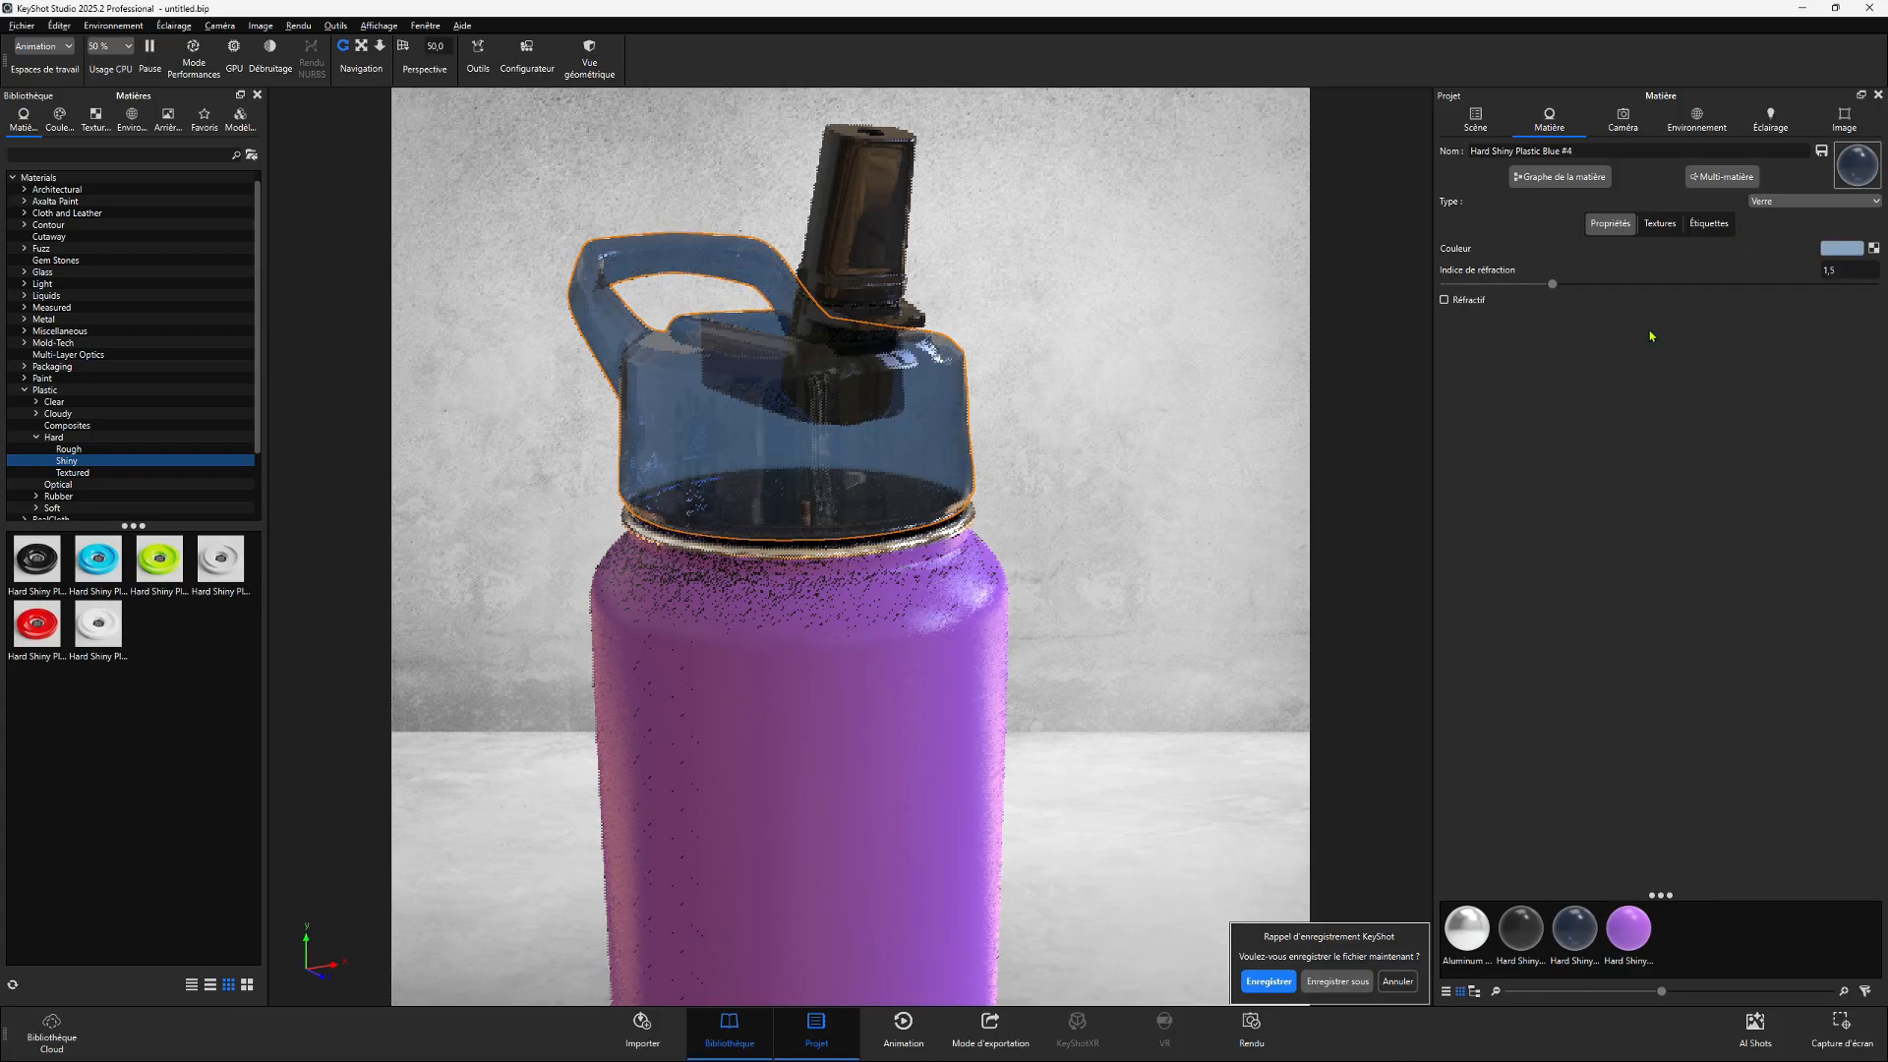
- Switch the cap material type to Verre épais, then back to Métal
click(1770, 201)
click(1781, 331)
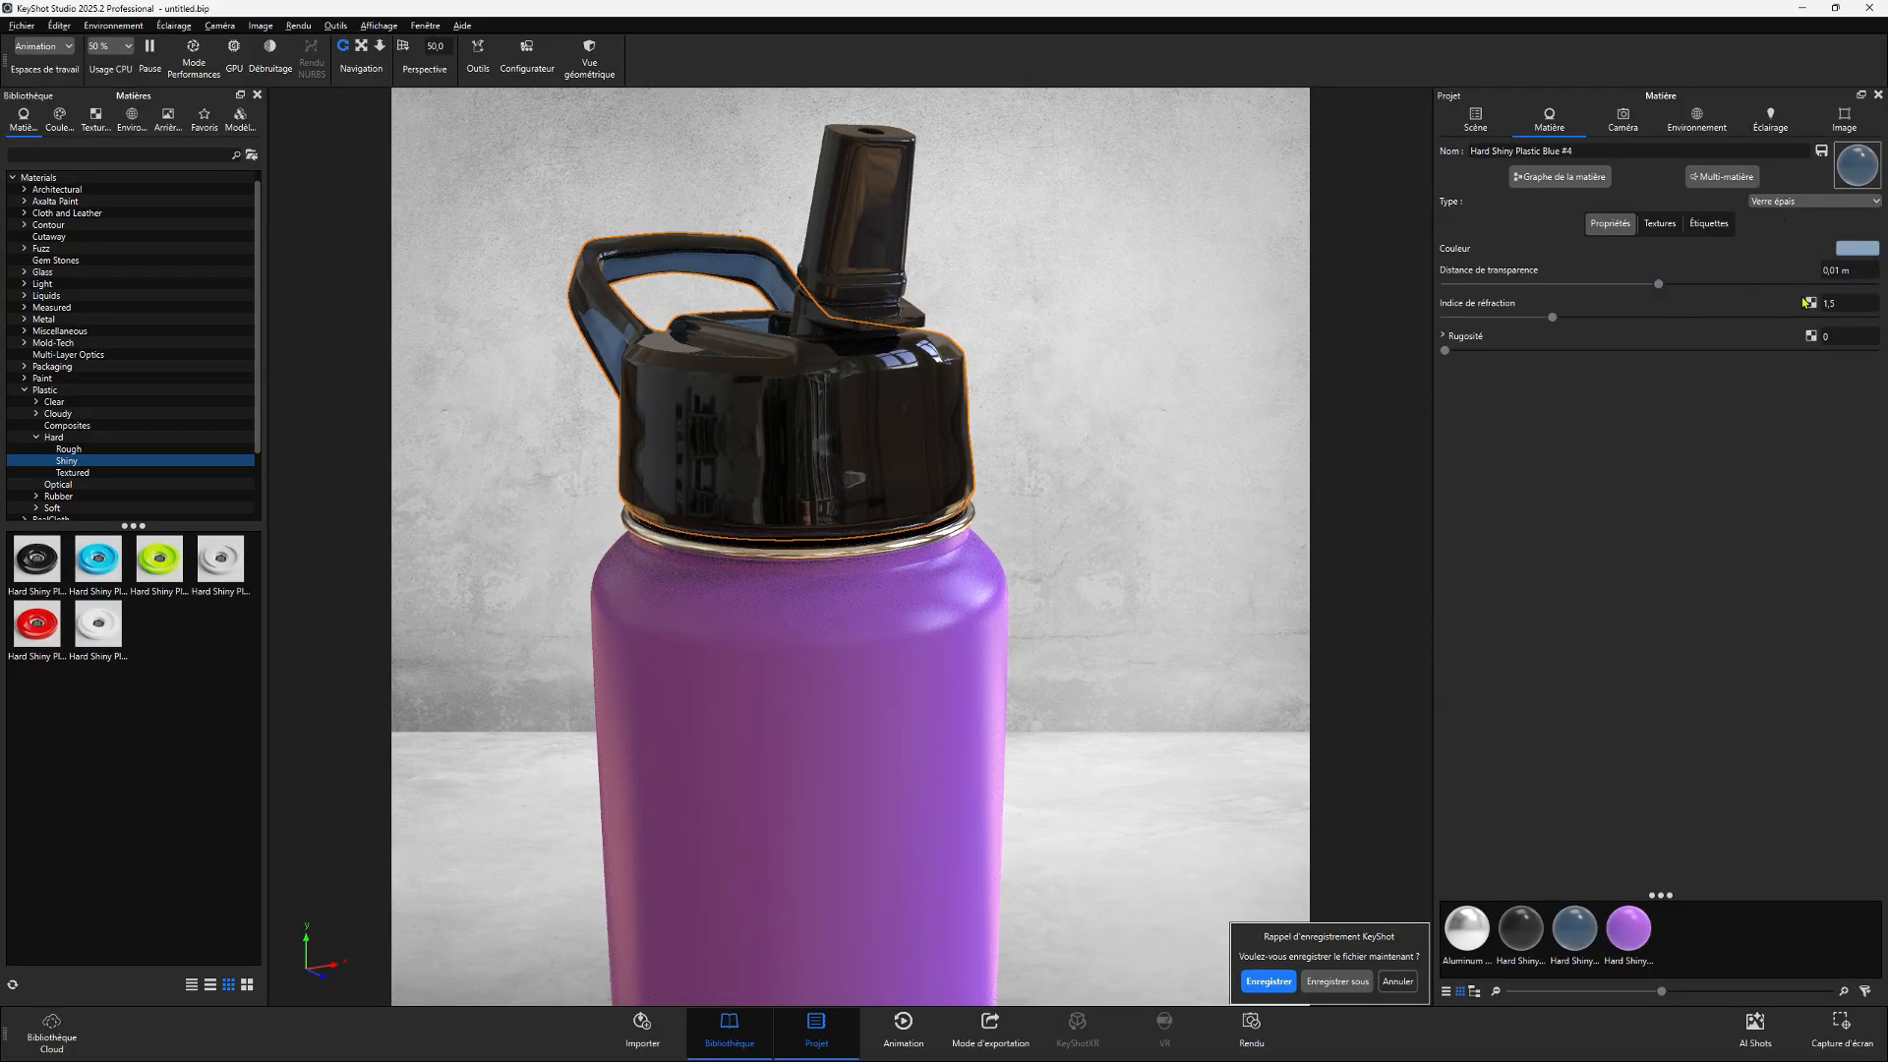
click(1776, 202)
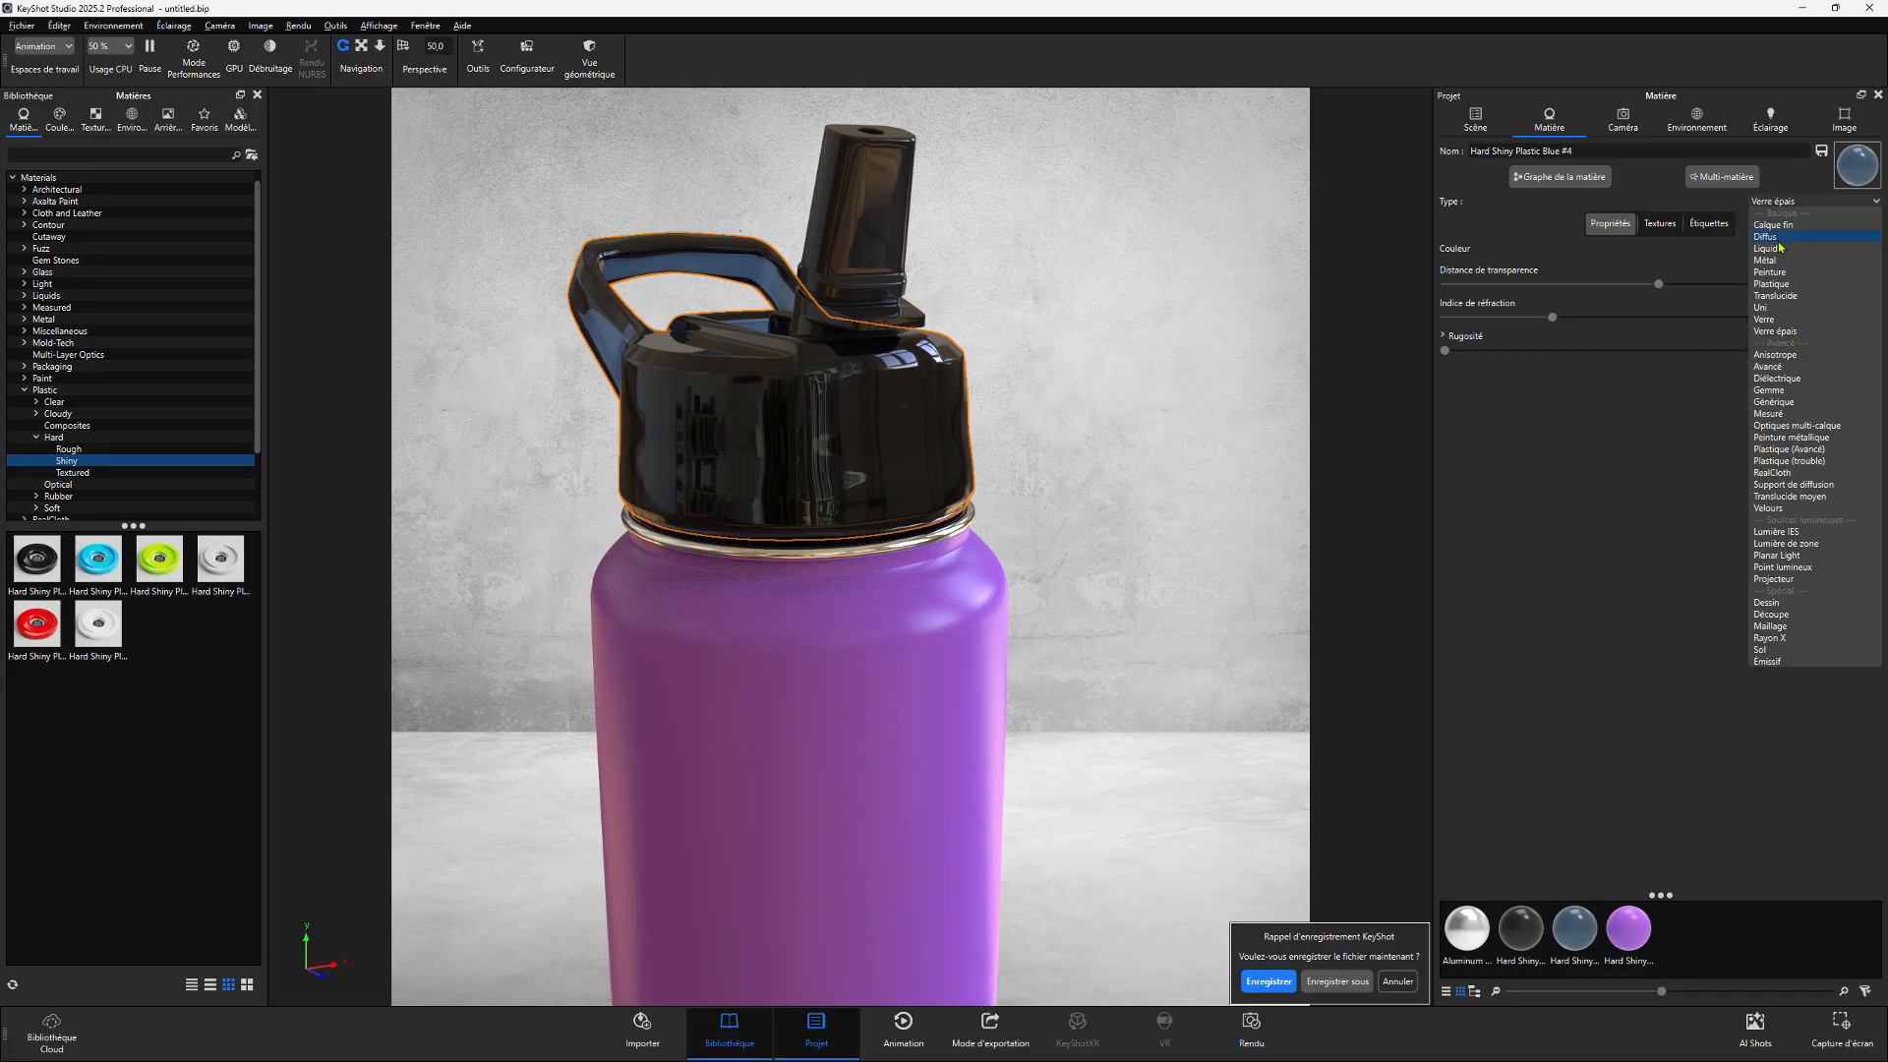
click(1776, 270)
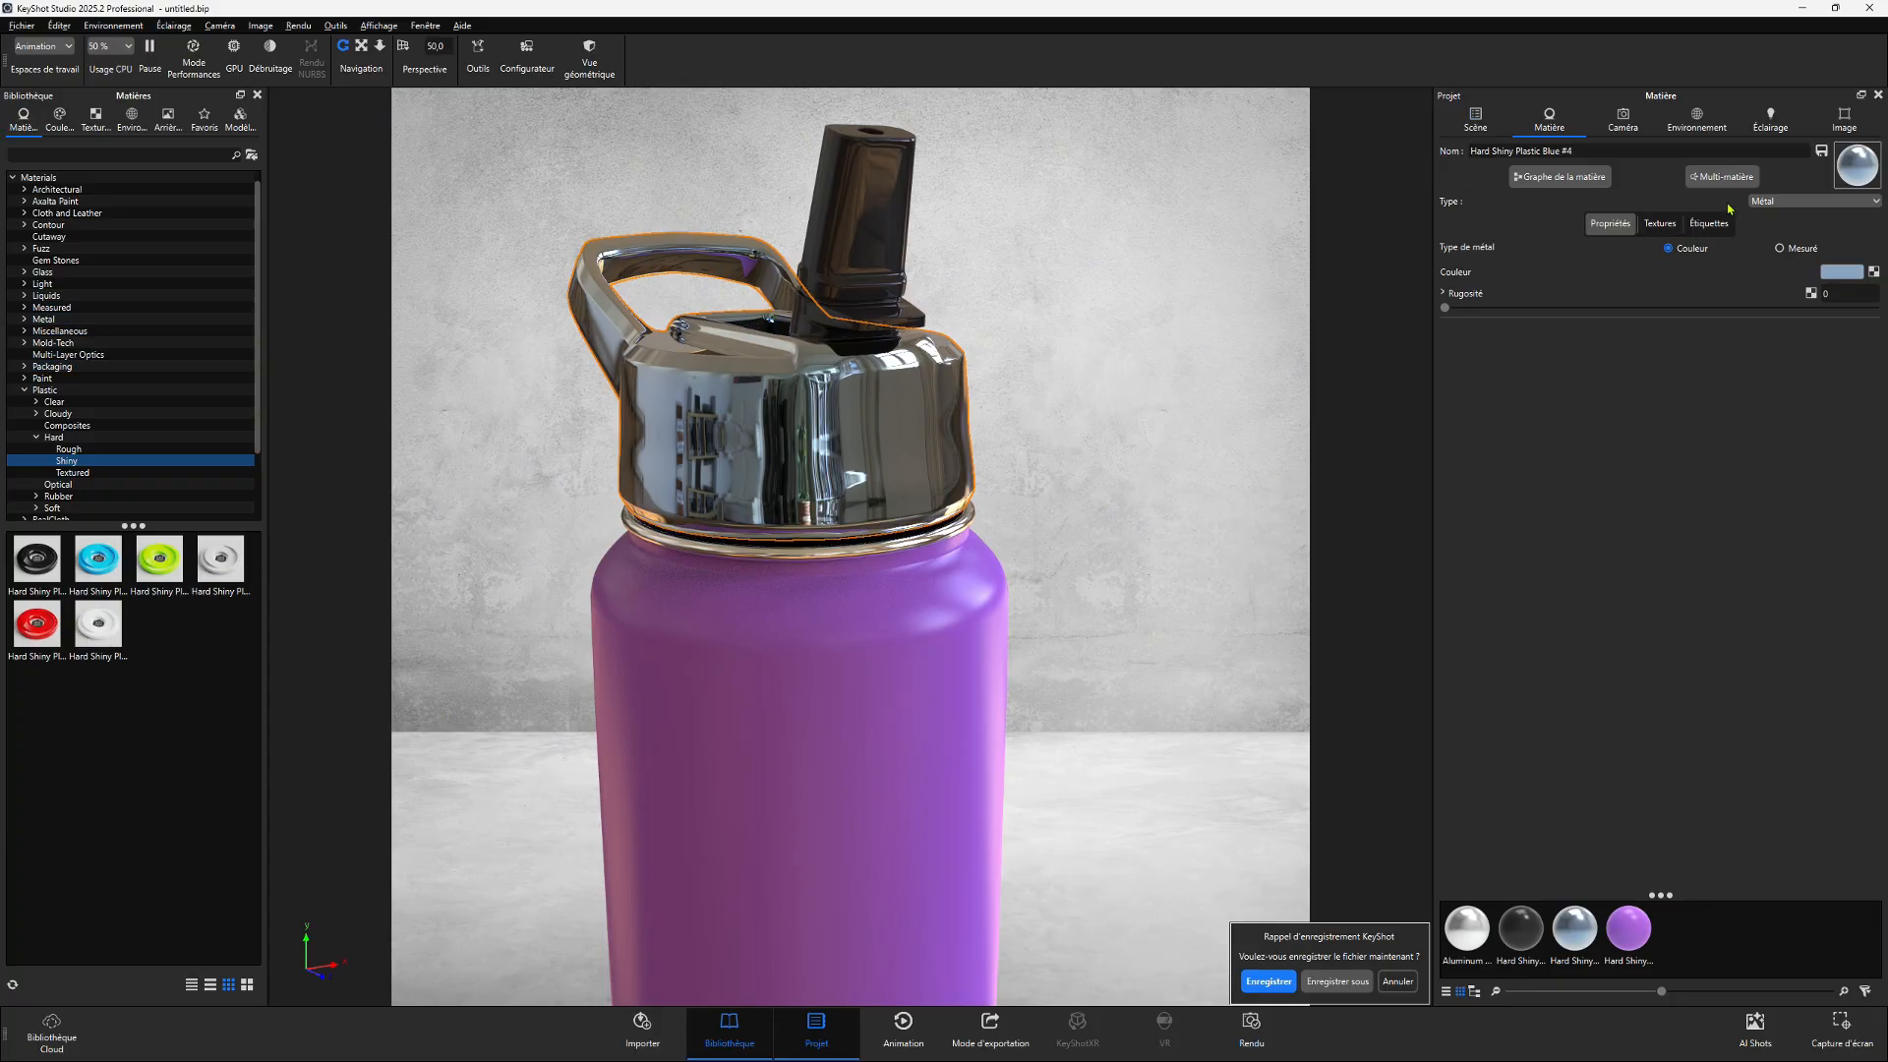
click(1795, 204)
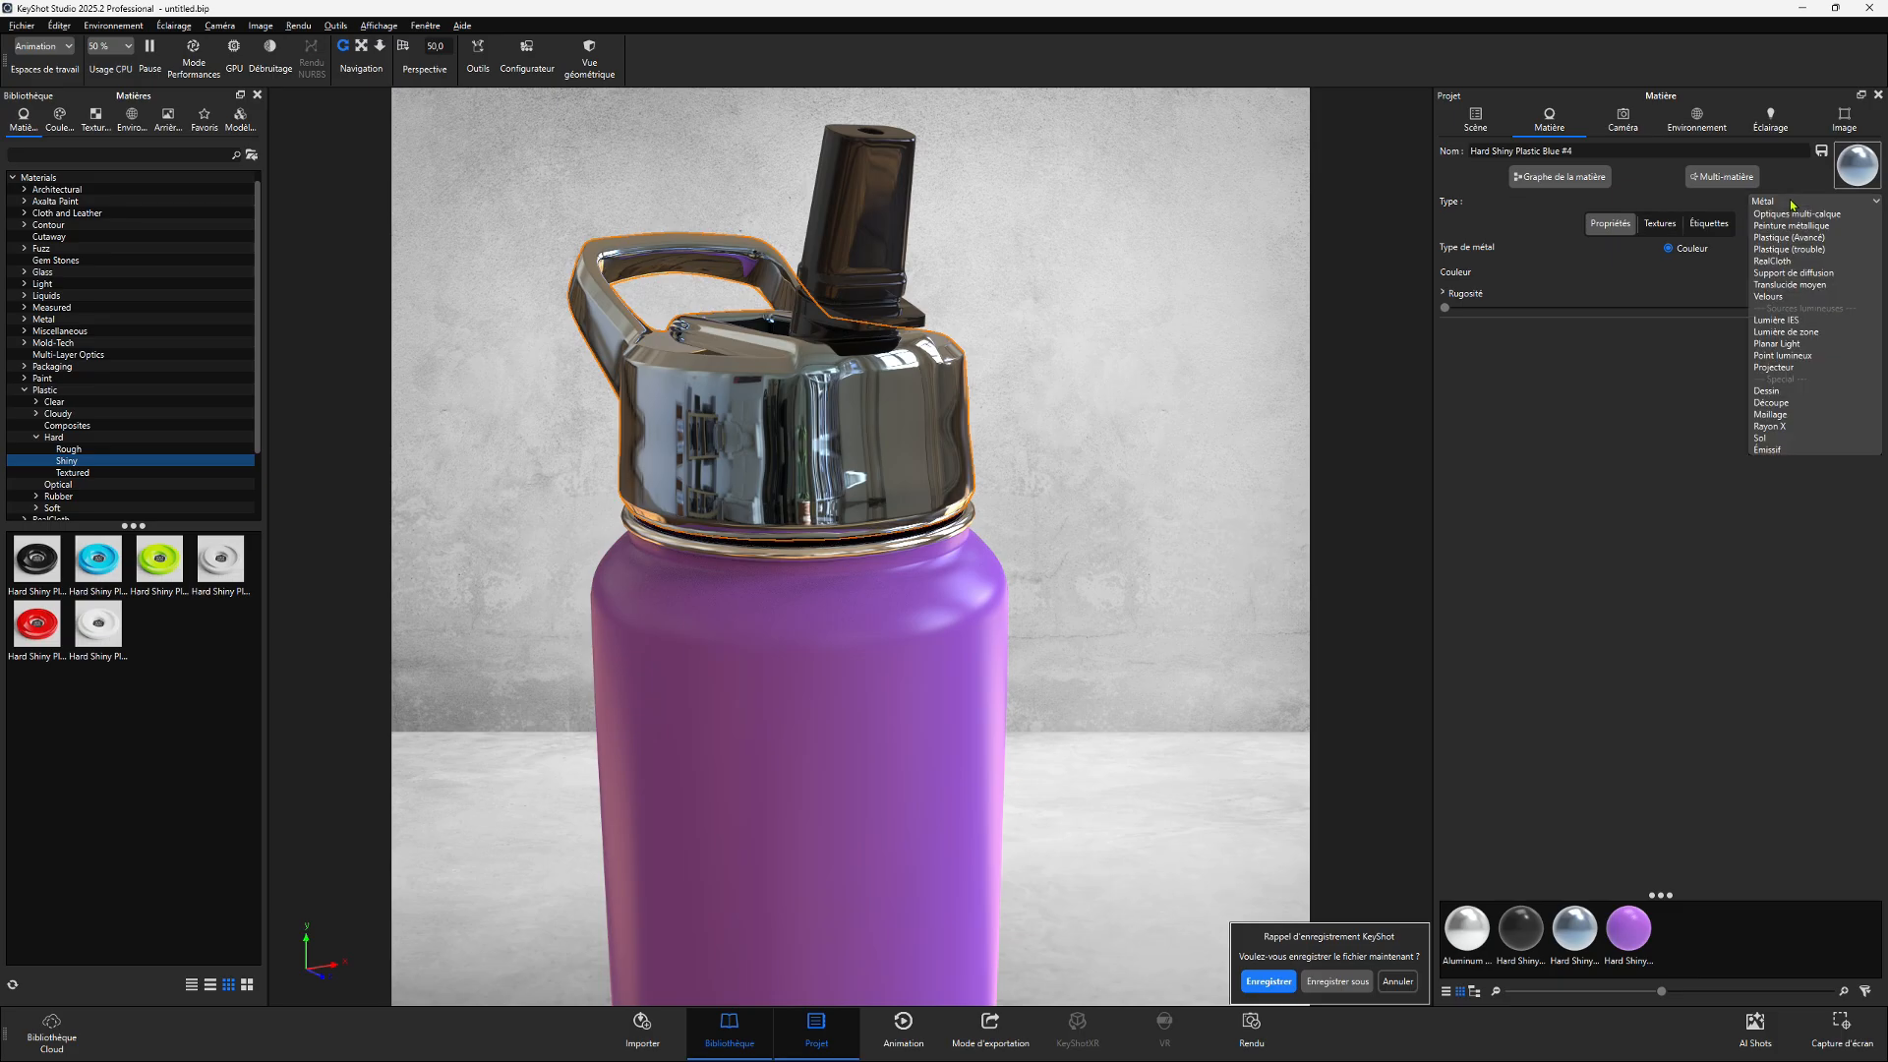
click(1735, 254)
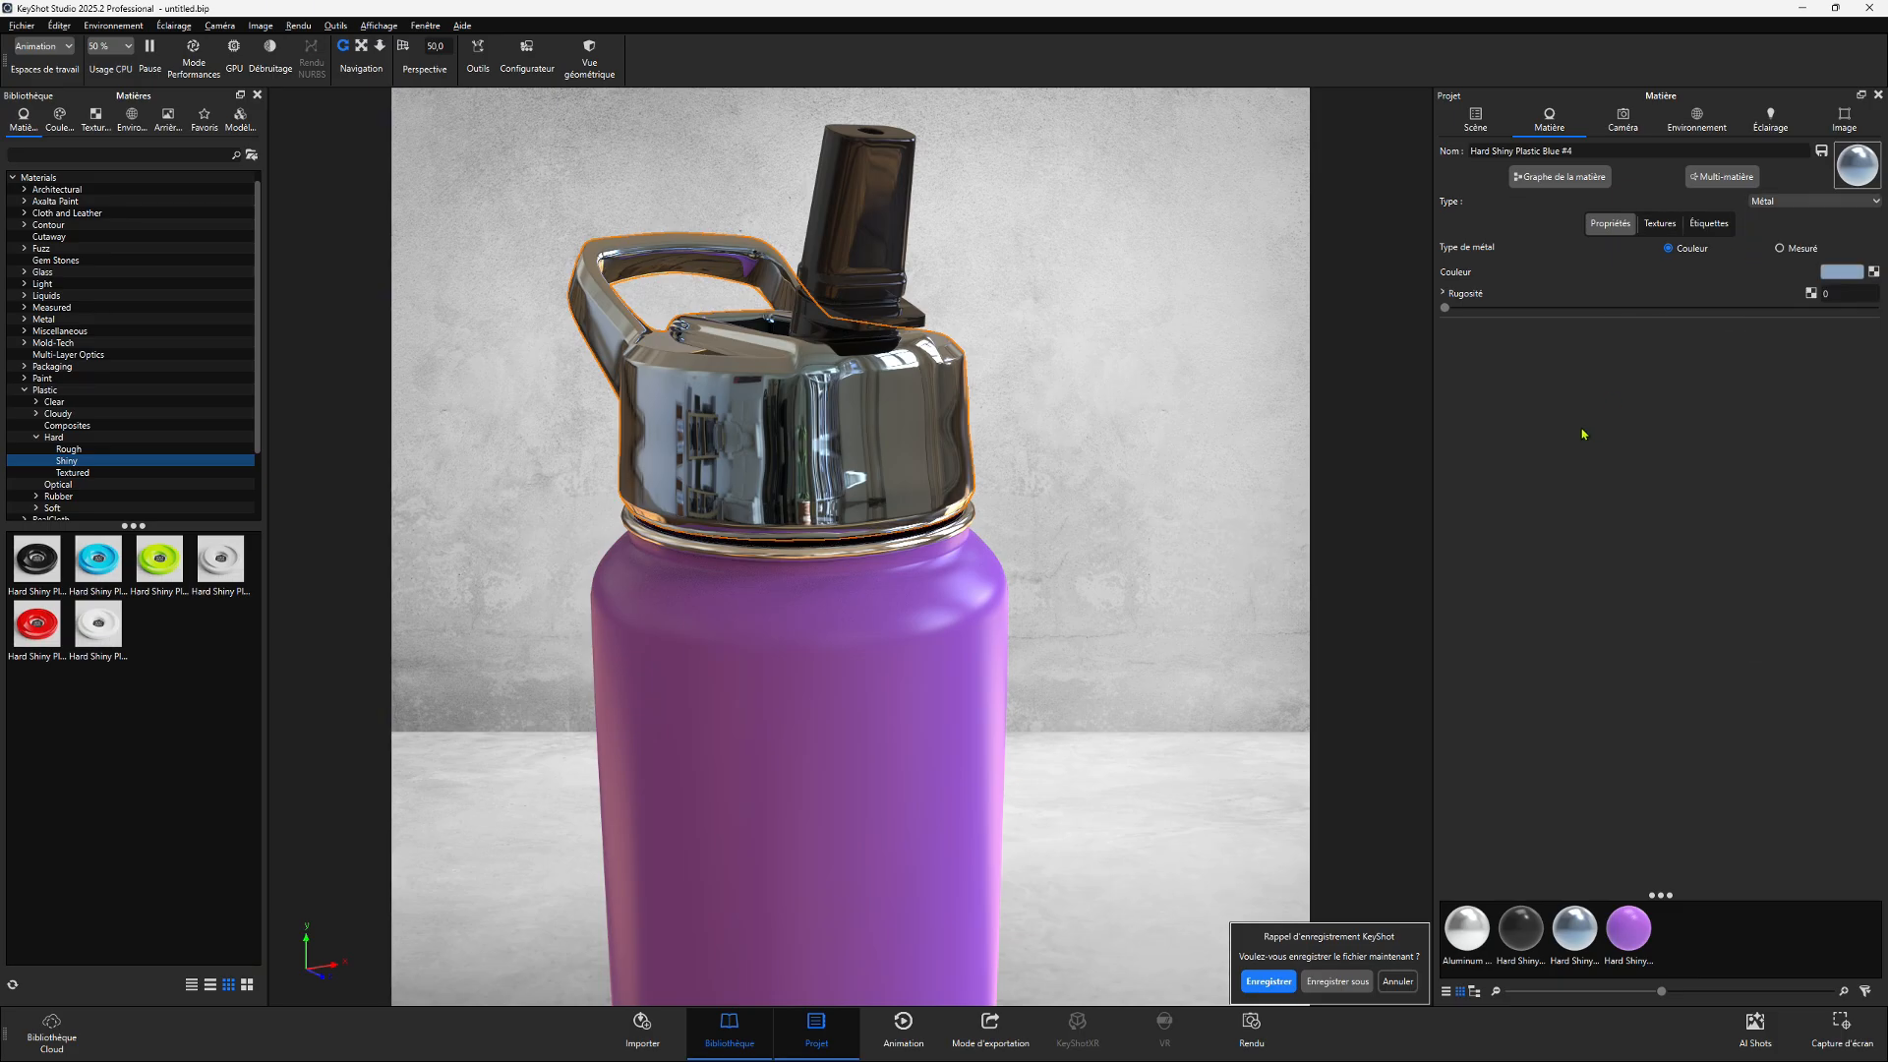
- Apply the Aluminum Brushed material from the Metal > Aluminum library onto the bottle cap
click(24, 319)
click(54, 334)
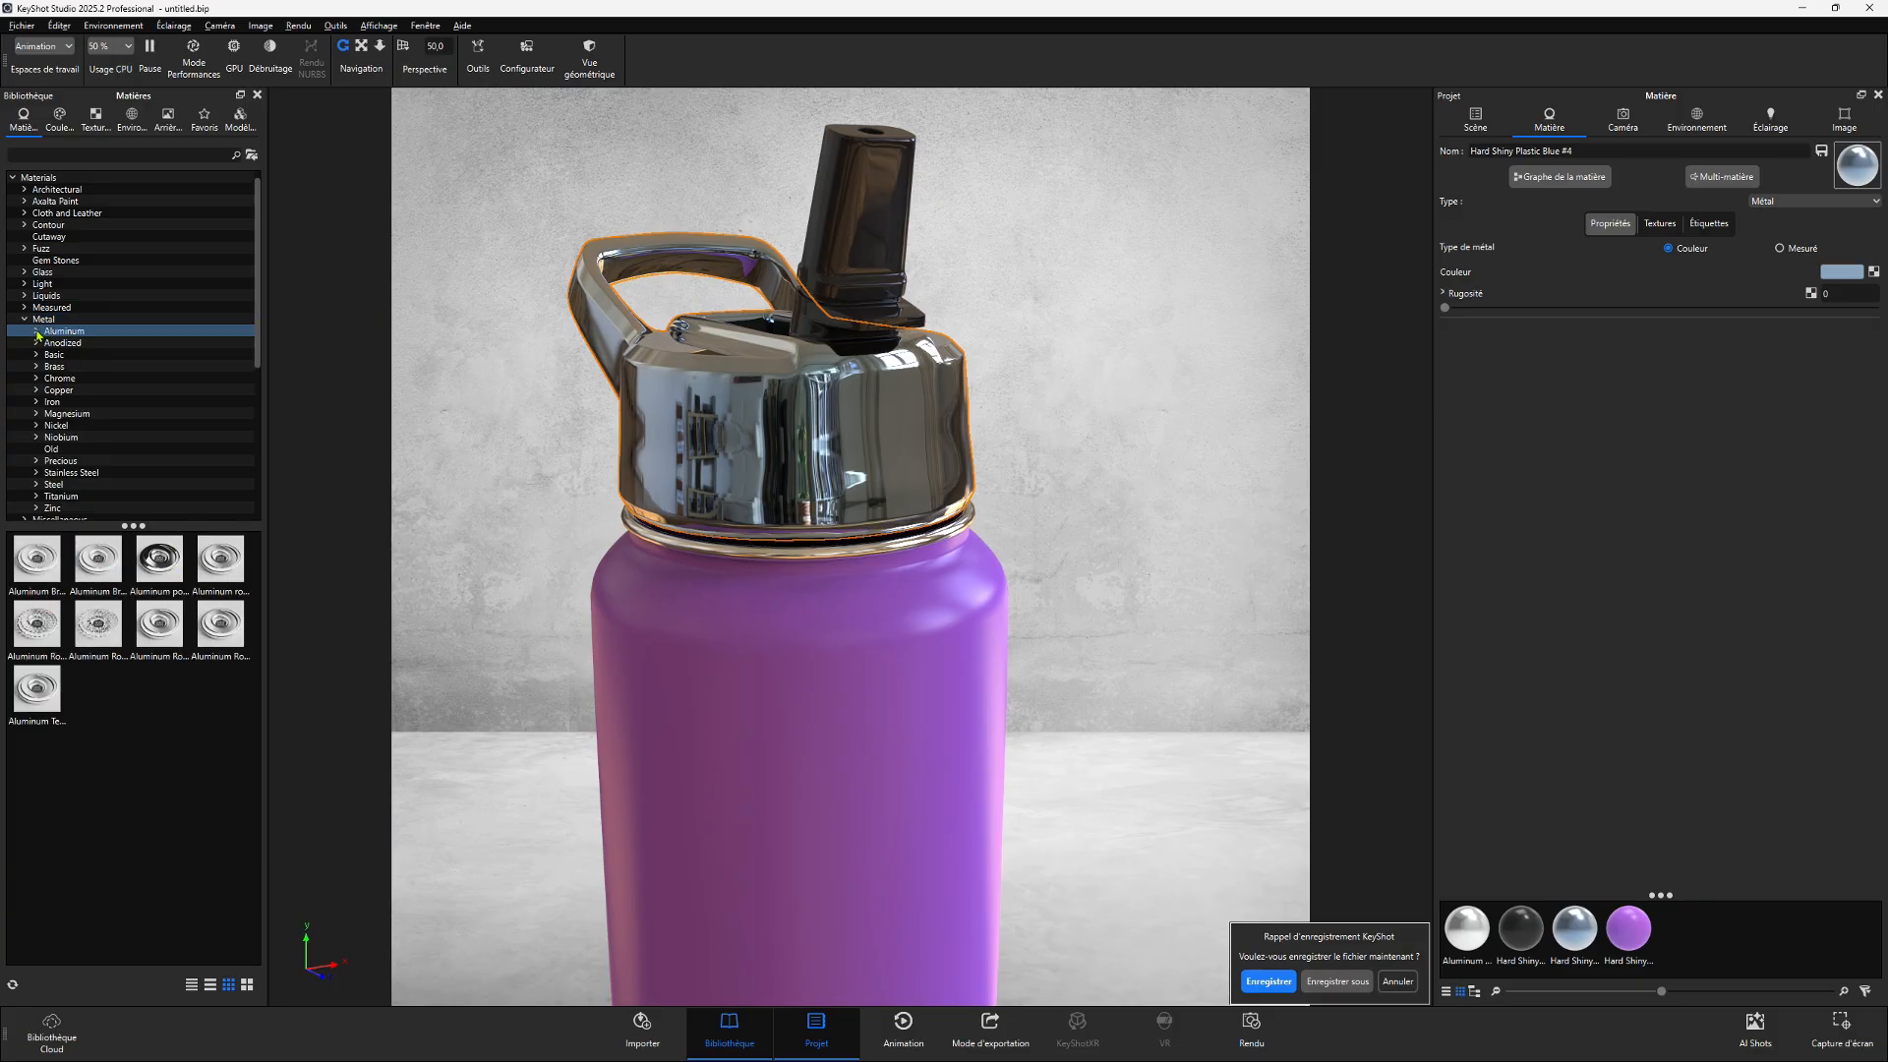
mouse_move(39, 568)
mouse_down()
mouse_move(163, 453)
mouse_move(736, 404)
mouse_up()
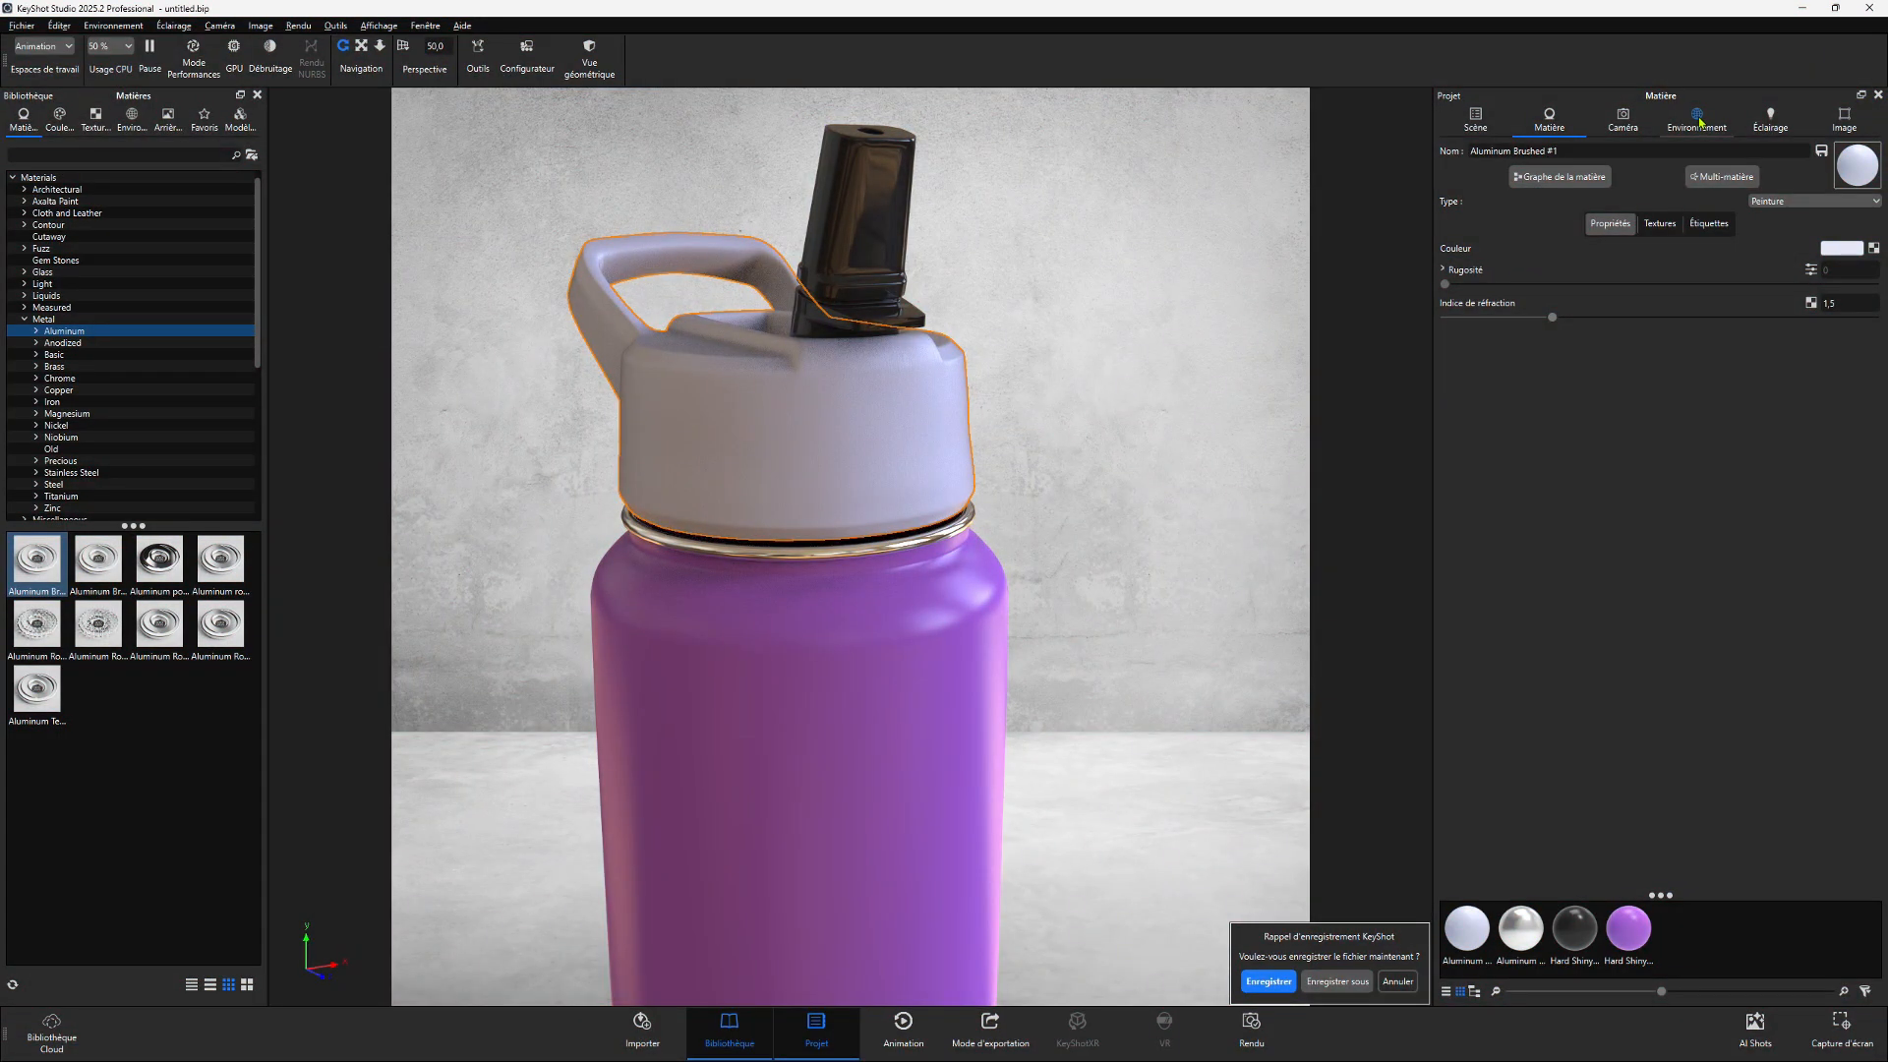
- Apply the Aversis_Office-hallway-daylight_3k environment from the Interior environment library to the scene
click(1699, 119)
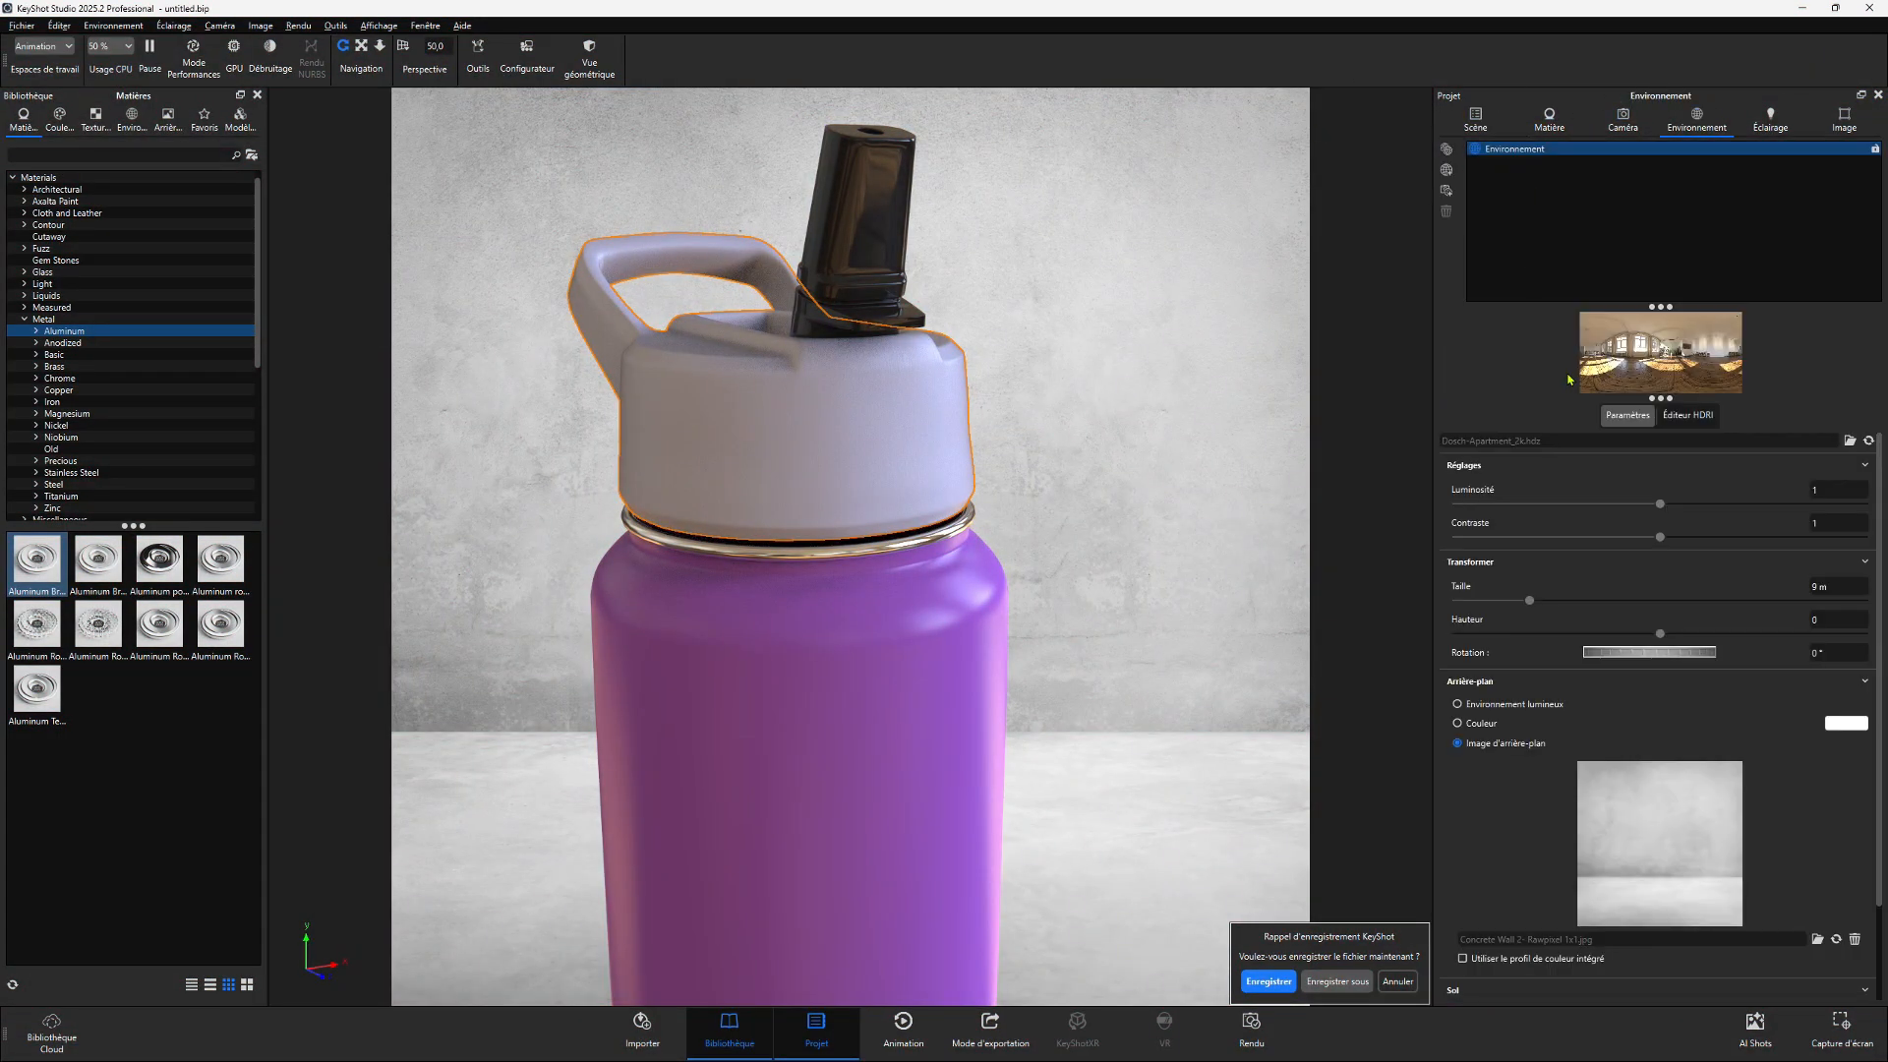
click(131, 119)
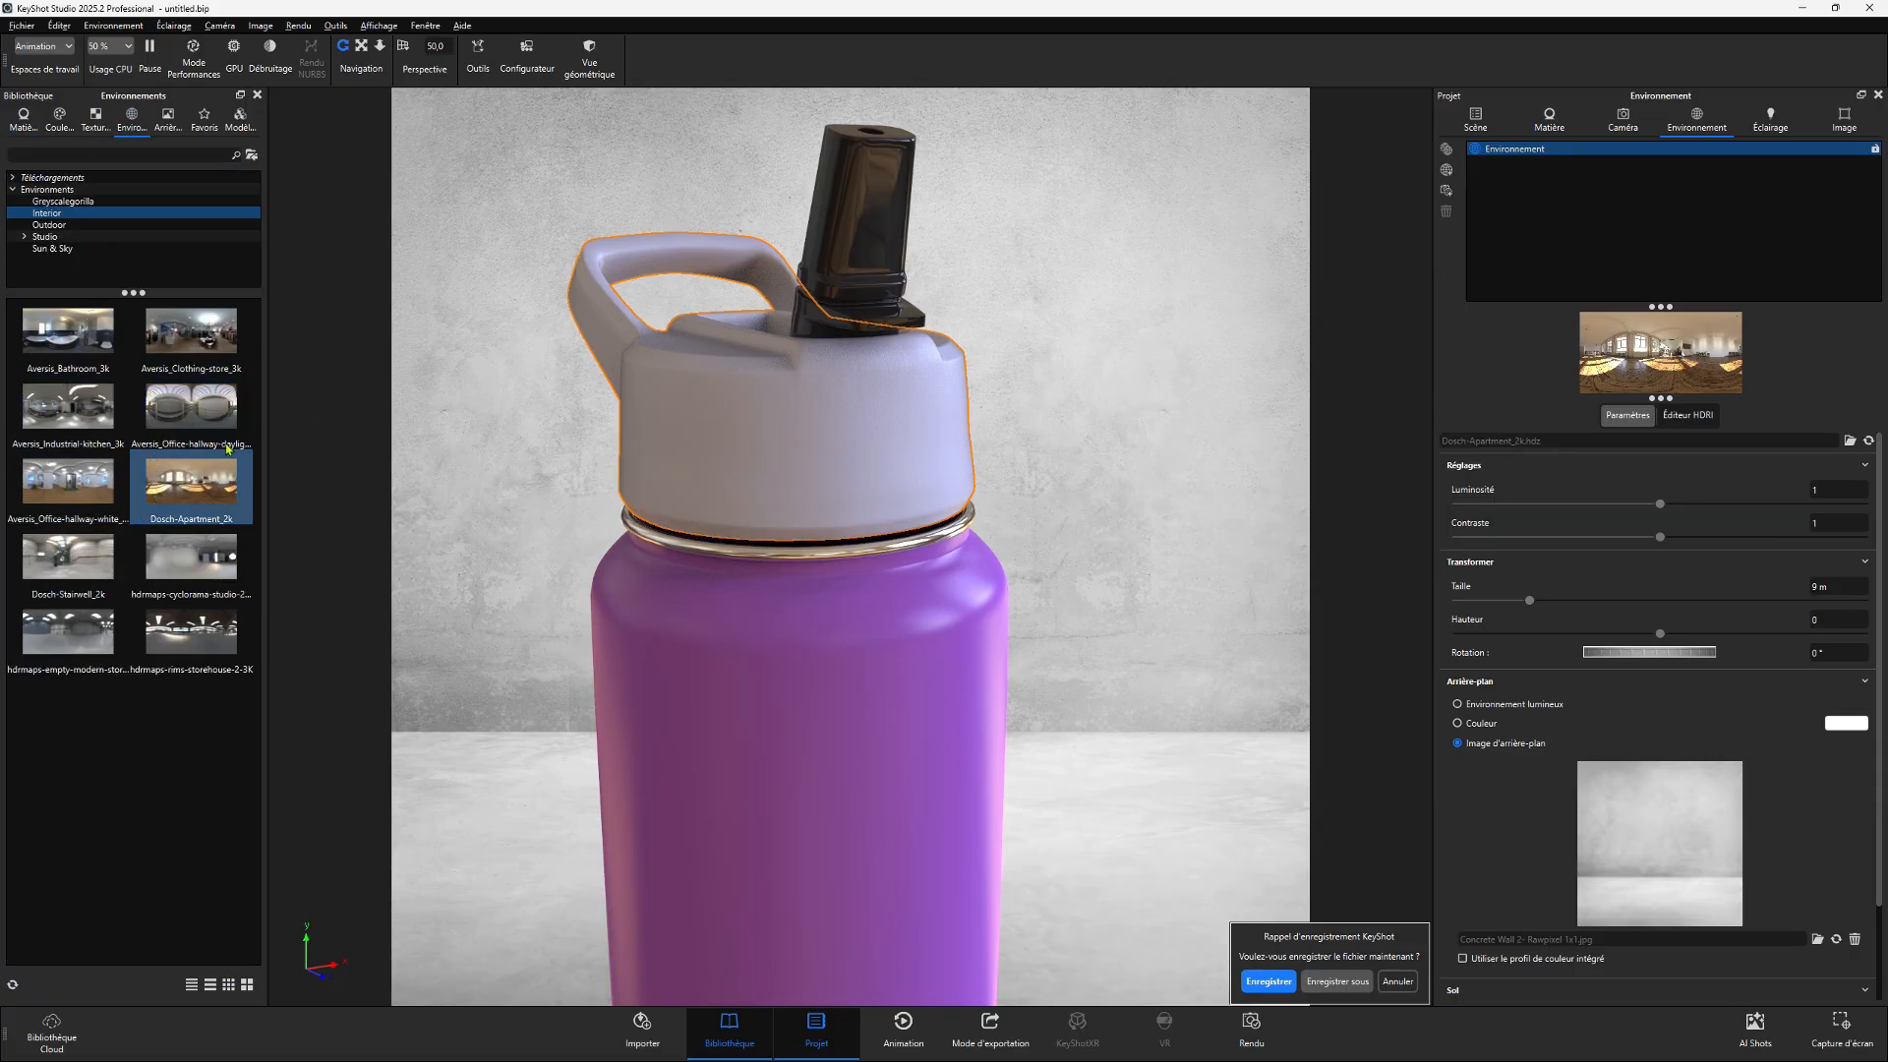
drag(195, 403, 573, 463)
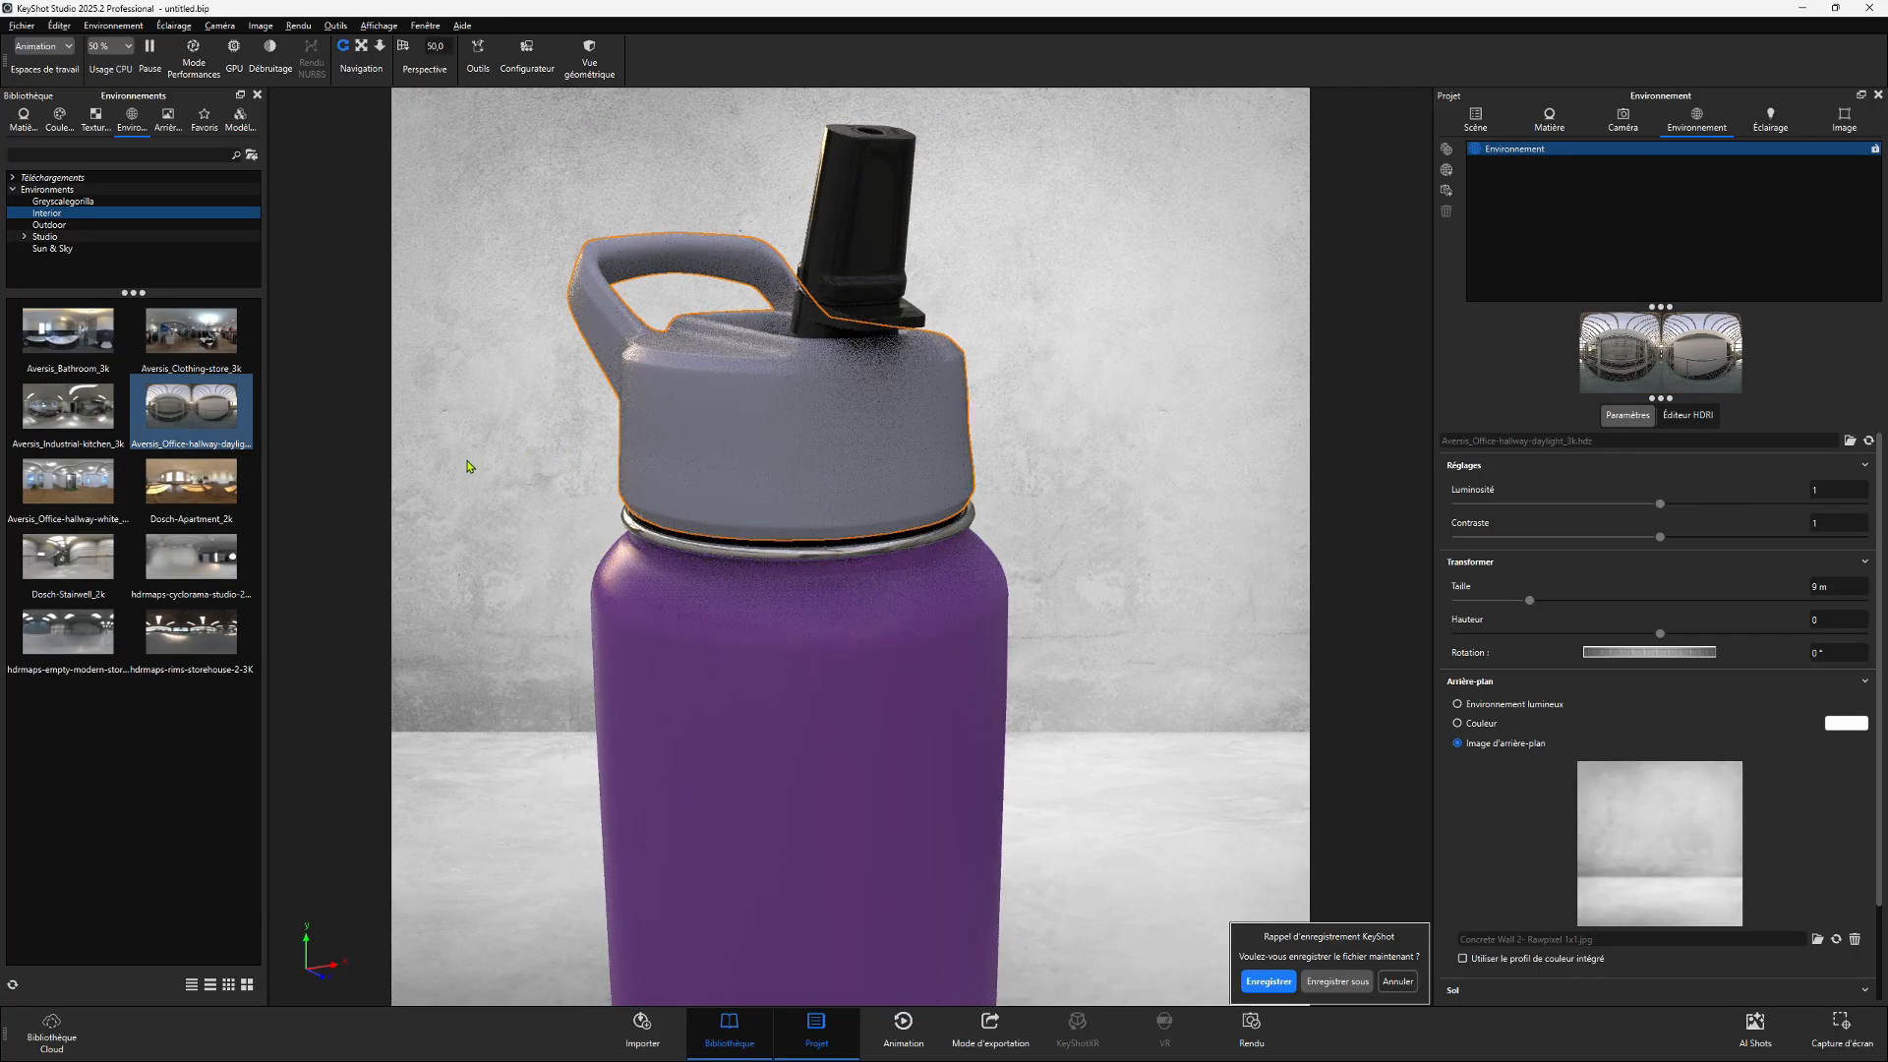
drag(172, 485, 531, 320)
scroll(539, 368, down, 7)
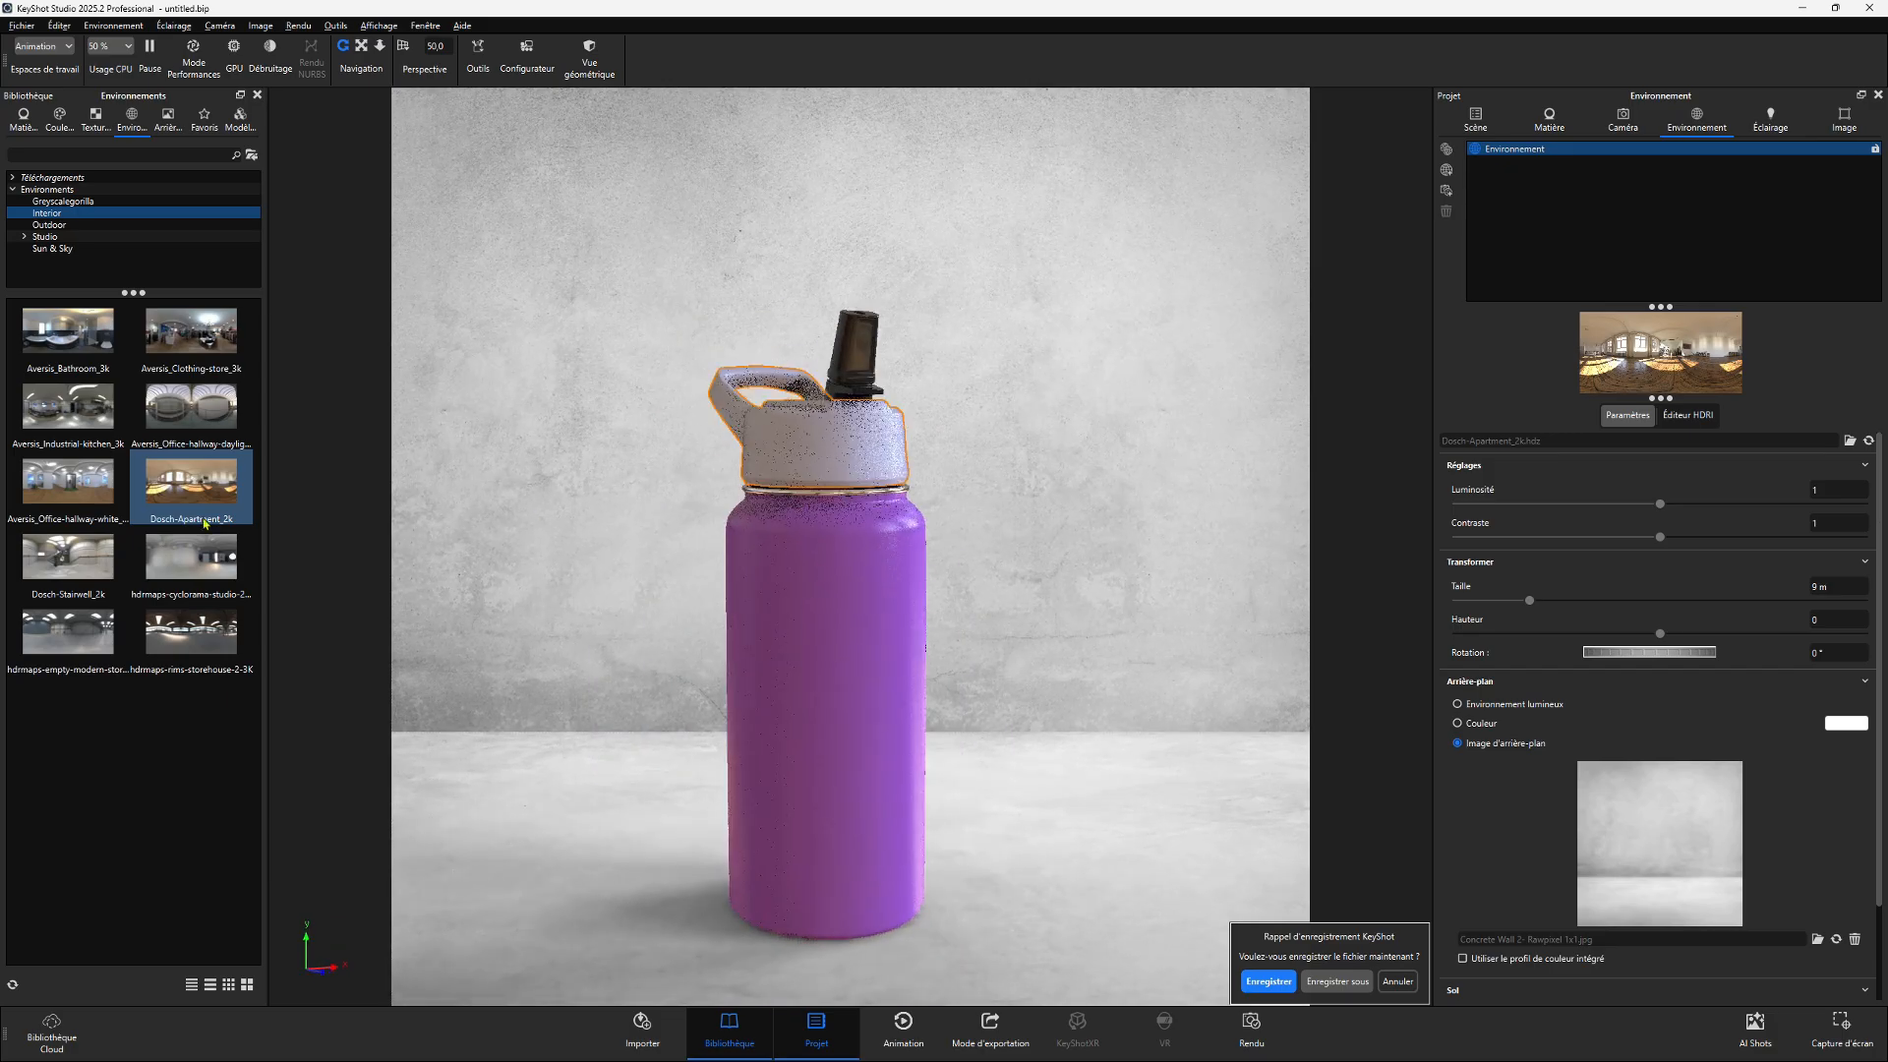
drag(190, 405, 641, 518)
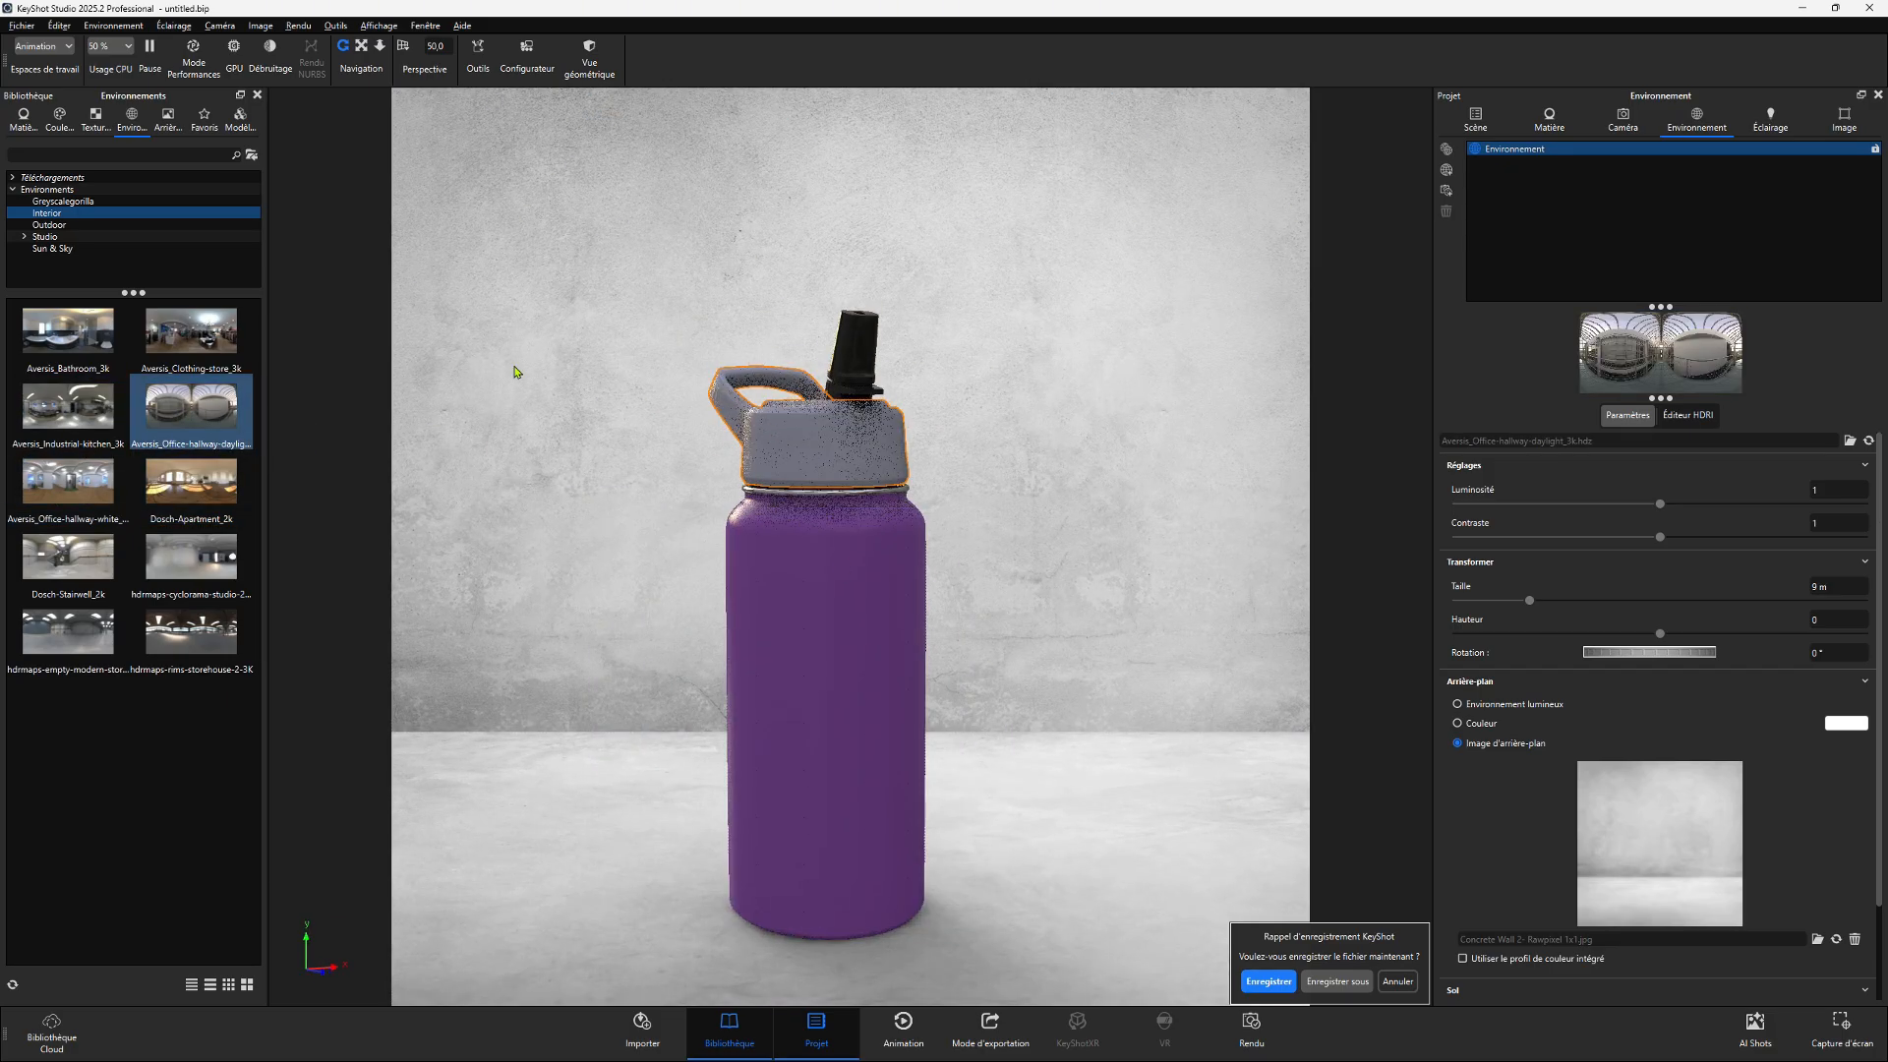
- Add the Dosch-Apartment_2k environment to the scene's environment list and make it the active one
drag(200, 491, 1584, 187)
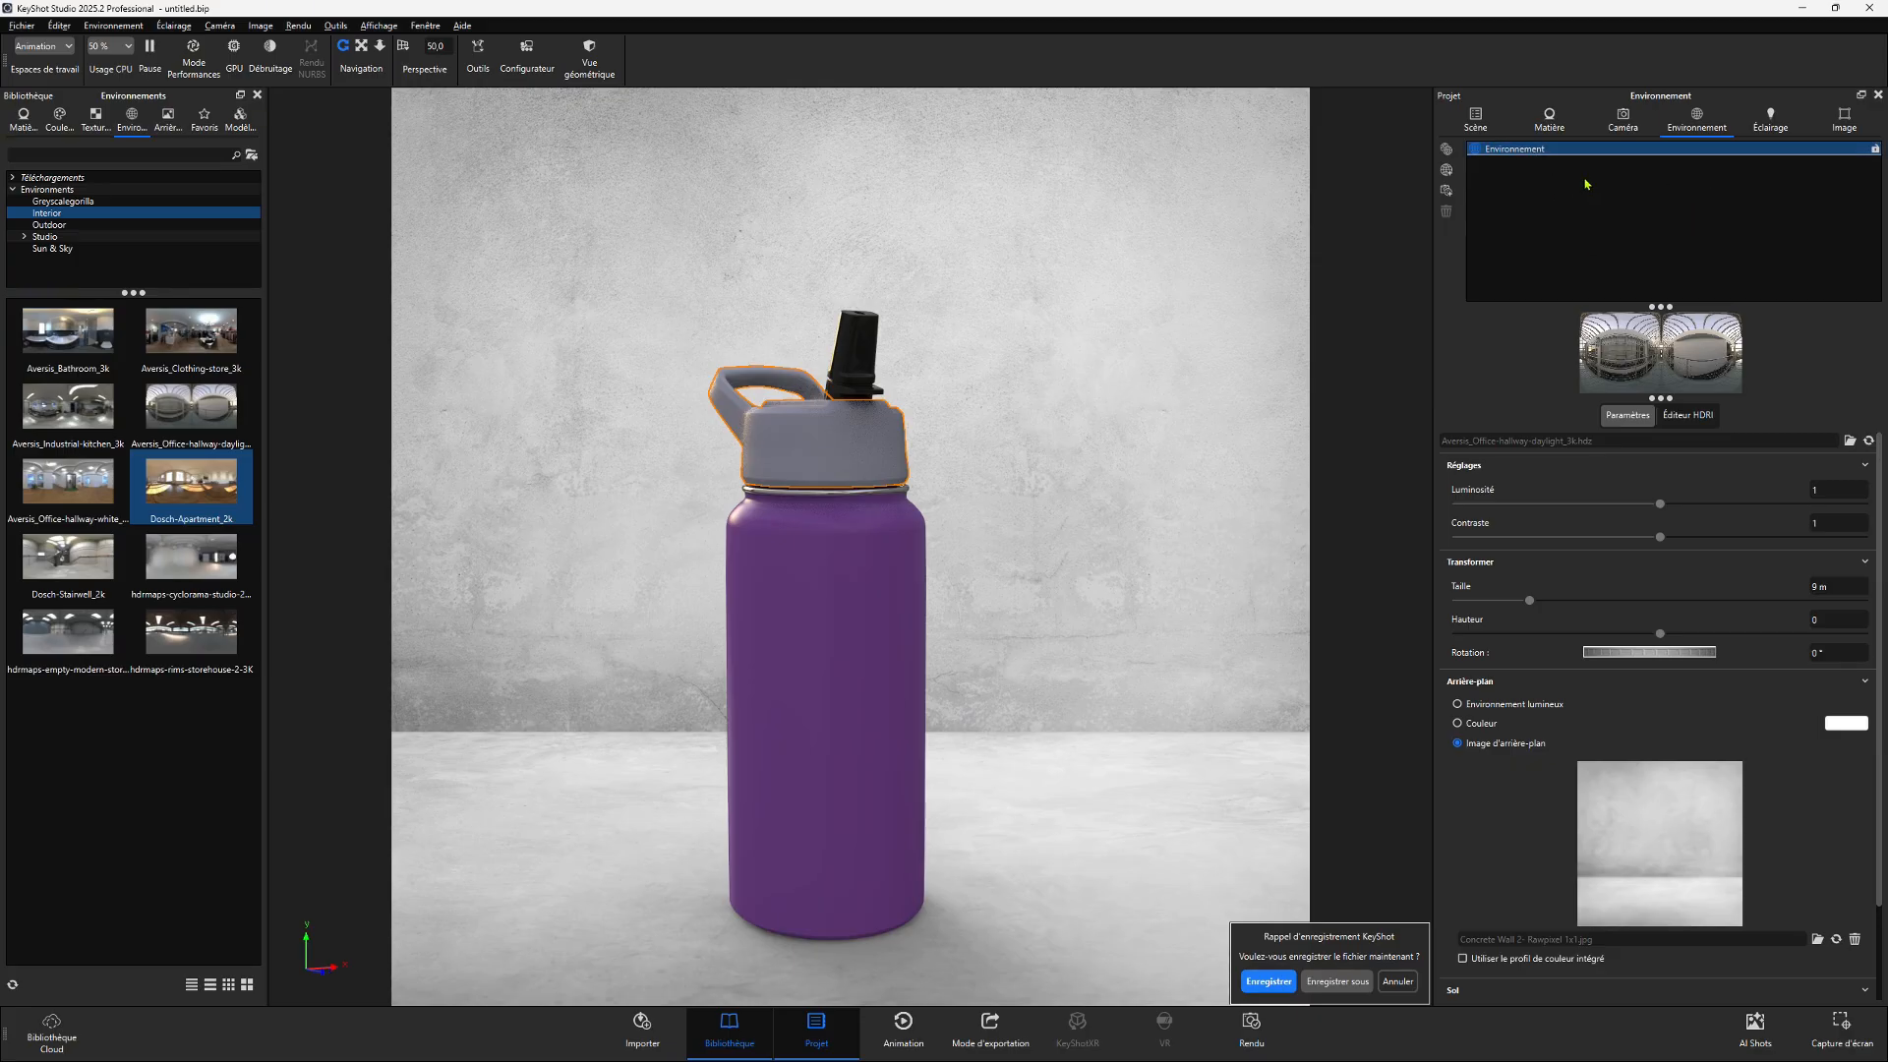
click(1514, 149)
click(1507, 162)
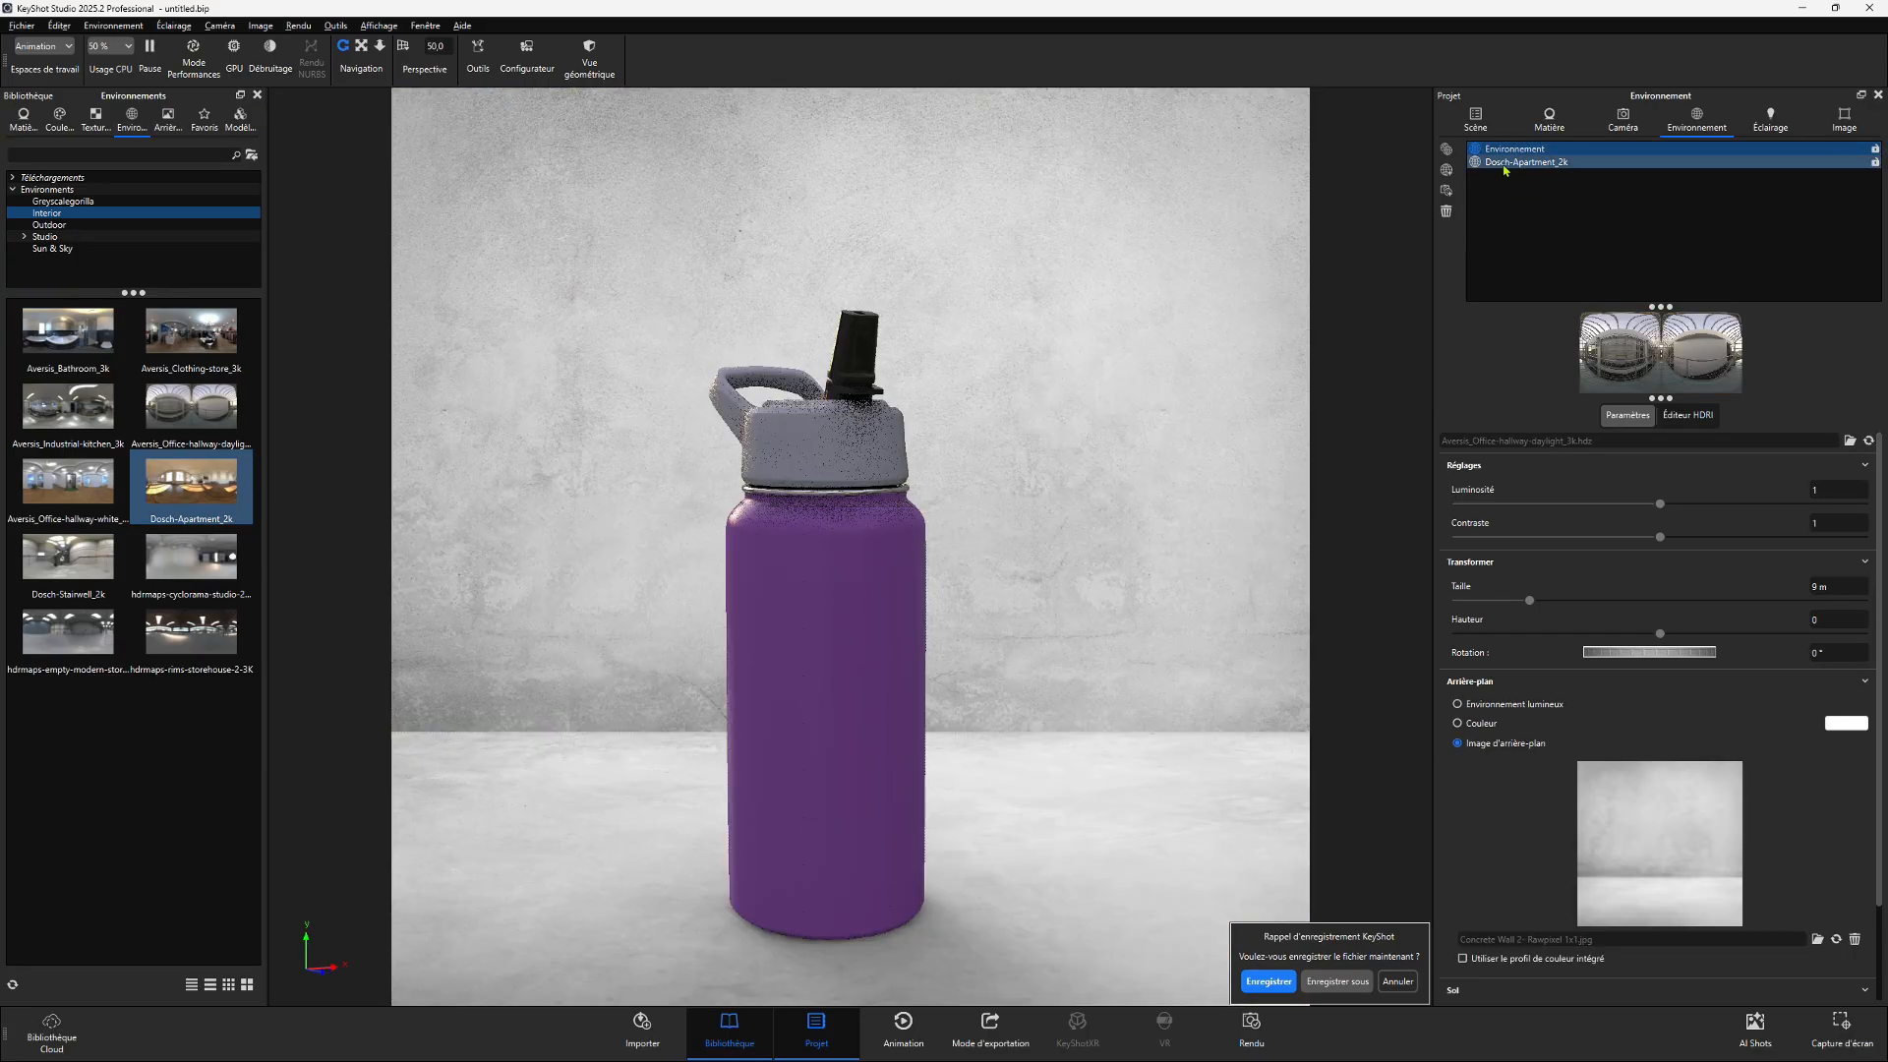
click(1512, 150)
click(1510, 162)
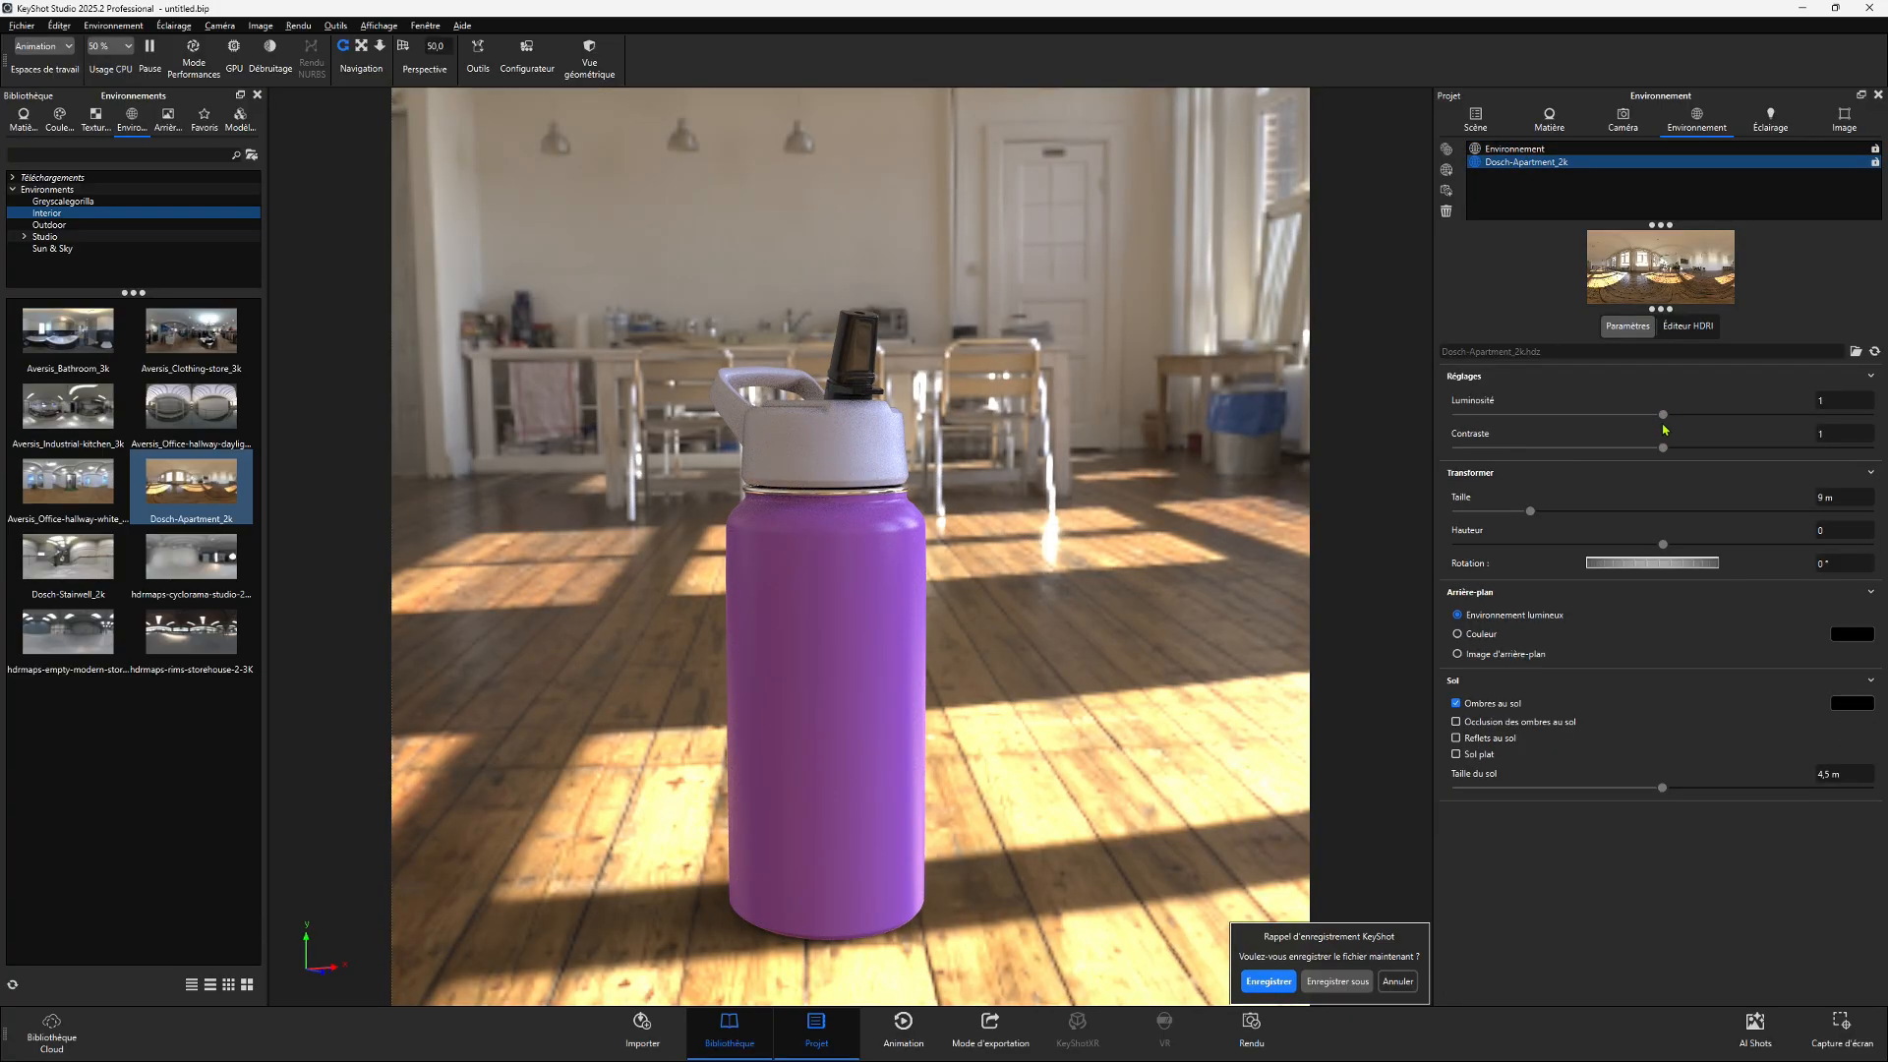
- Set the apartment environment's brightness to about 1.115 and contrast to about 0.208
drag(1663, 418, 1861, 423)
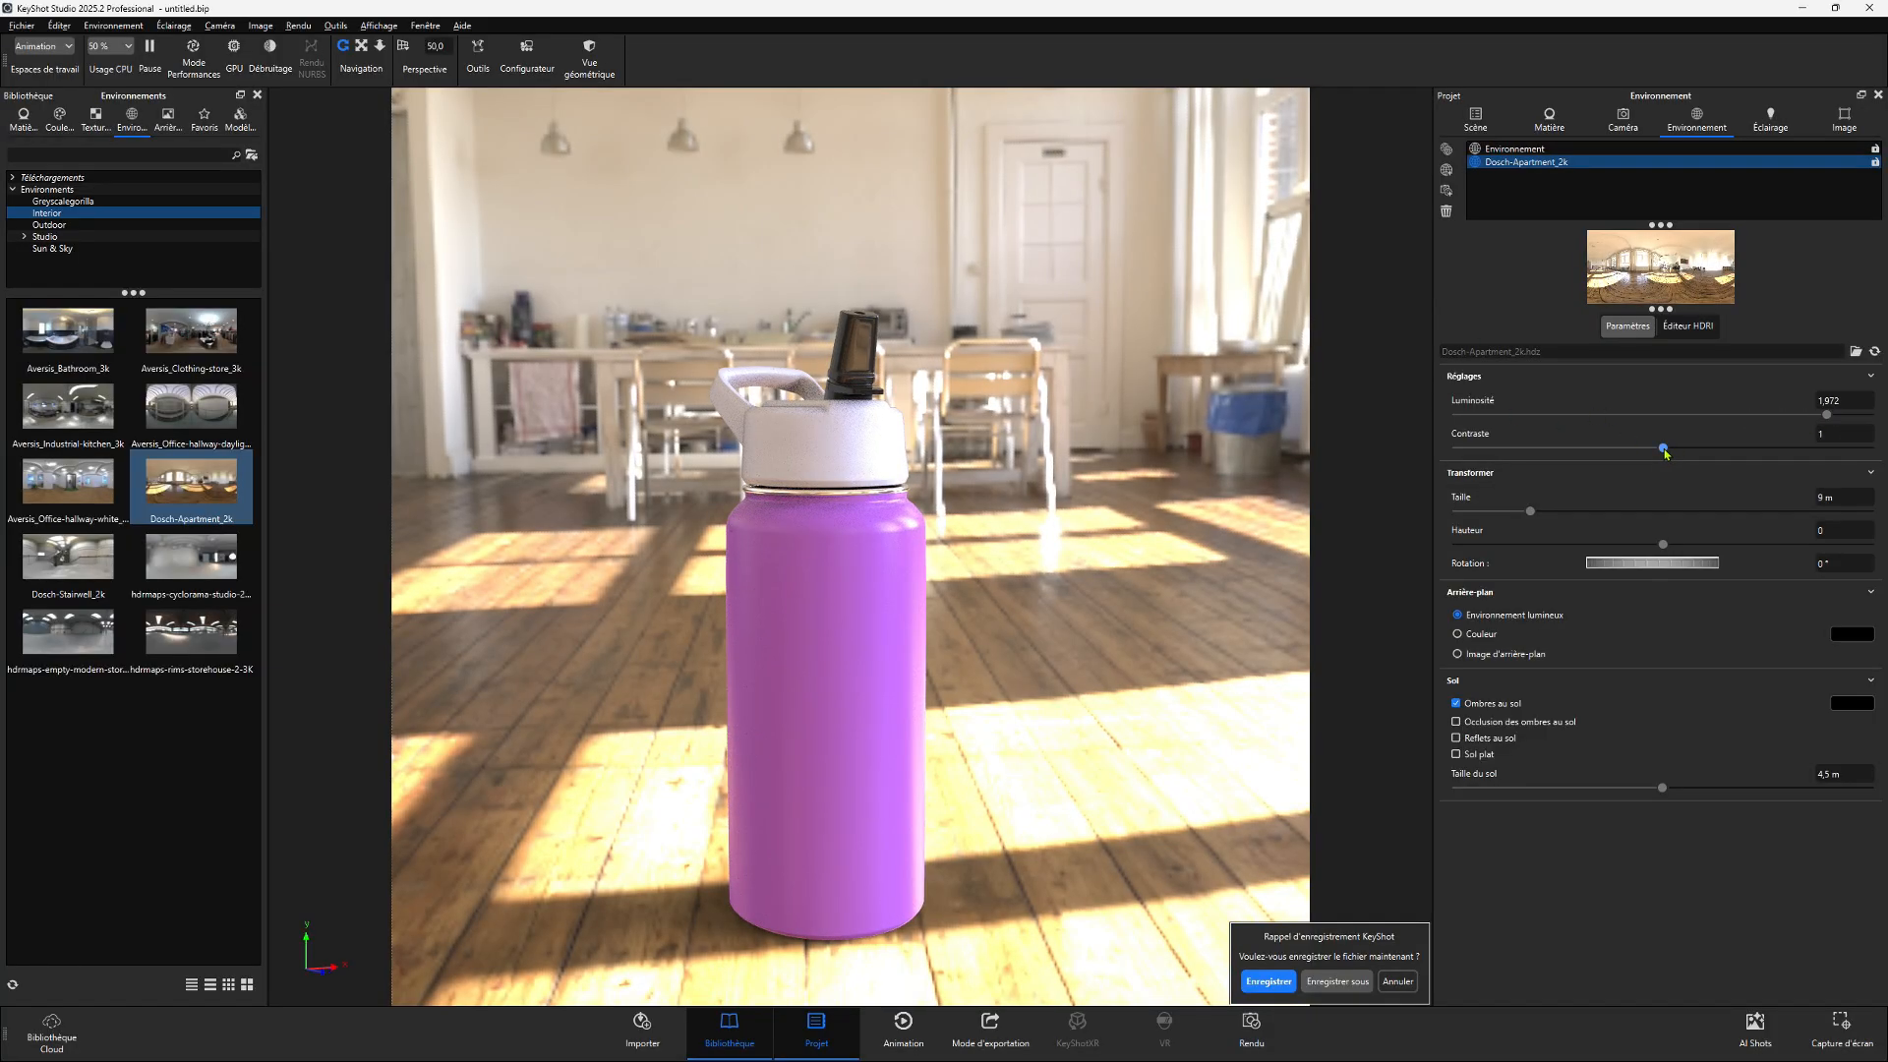
drag(1663, 448, 1863, 457)
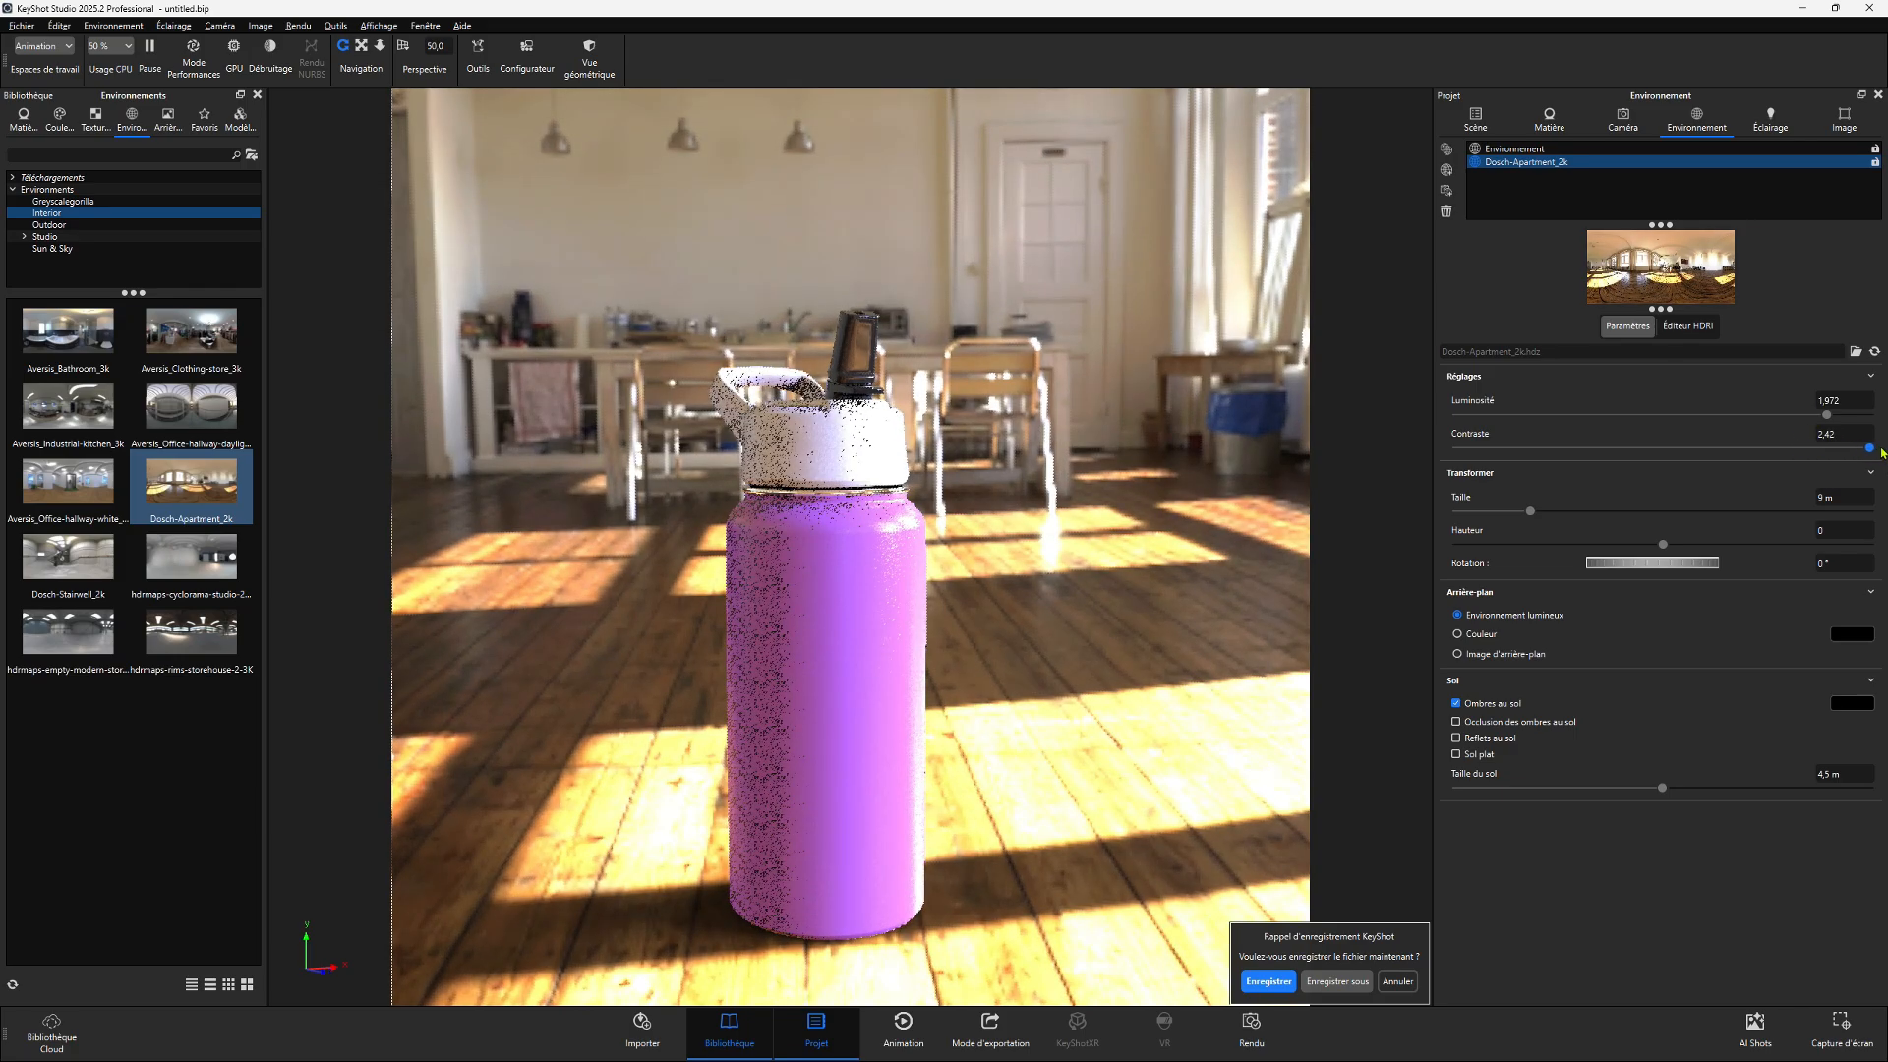
drag(1799, 449, 1503, 449)
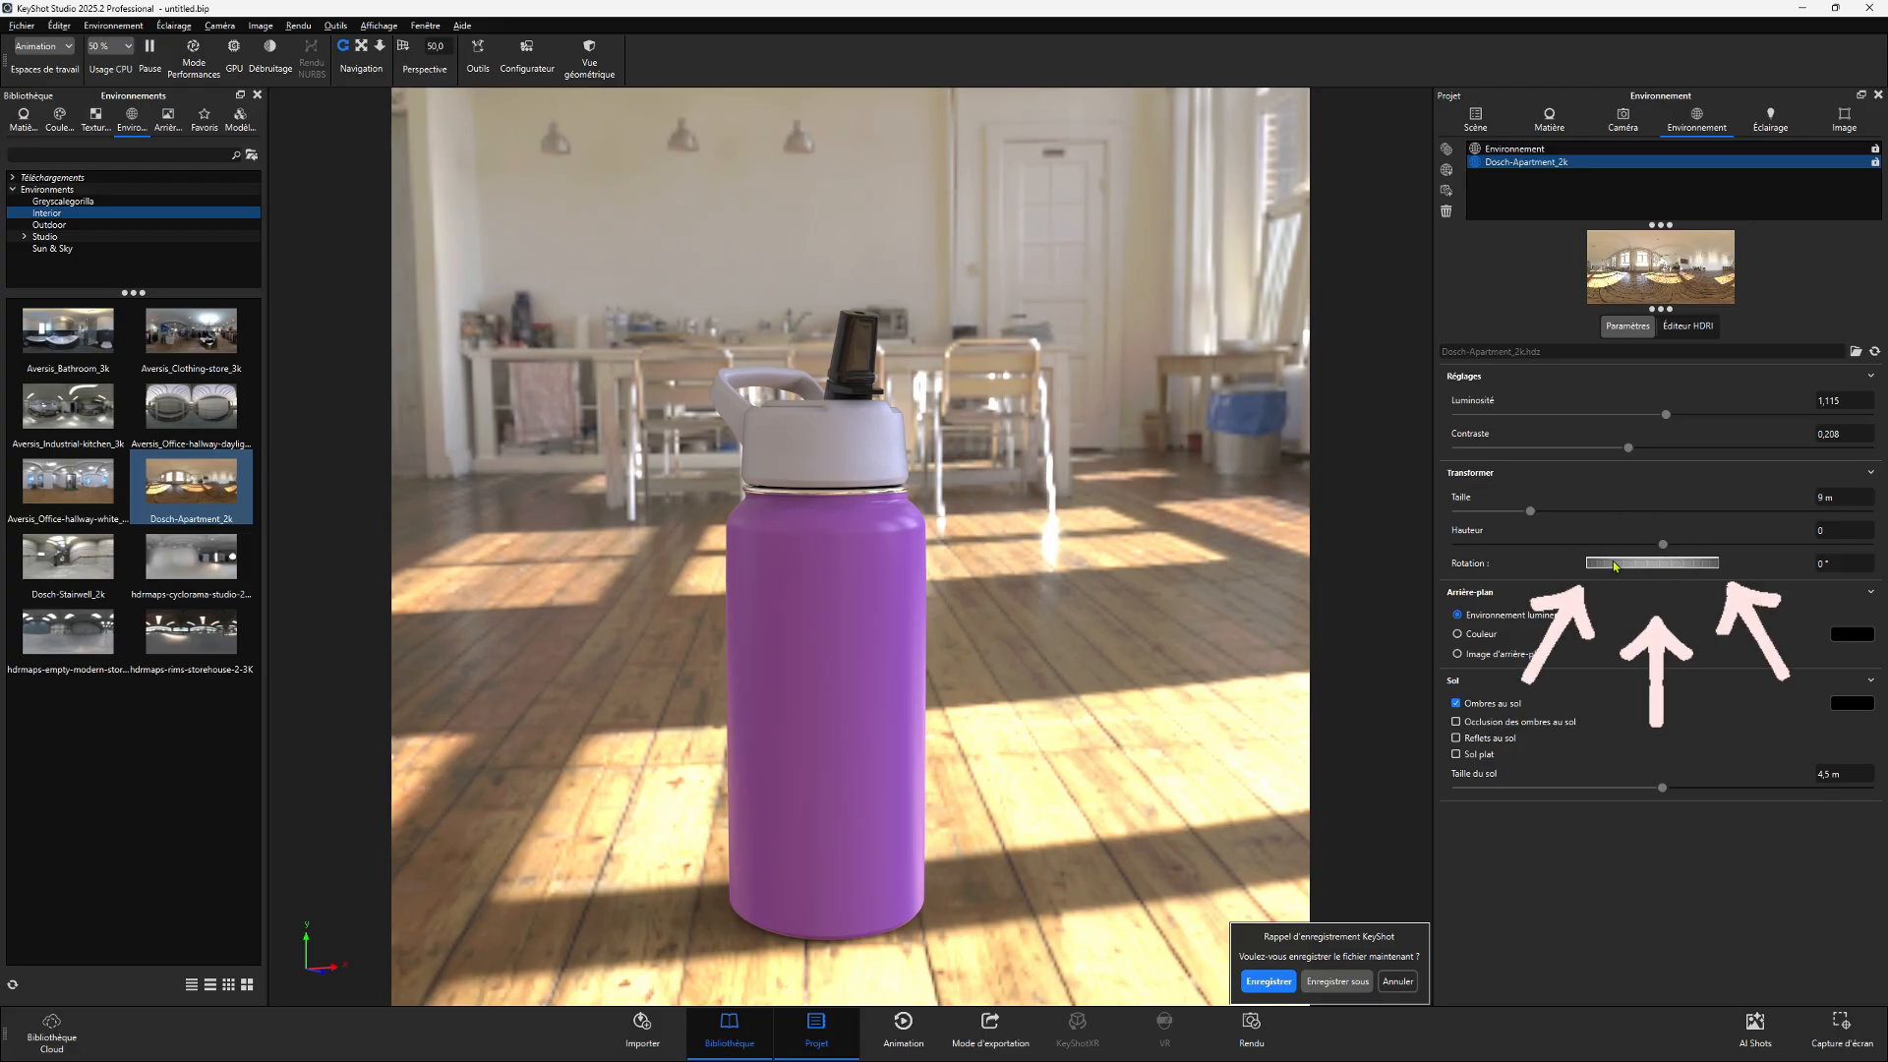
- Rotate the apartment environment to about 209.5°
mouse_move(1614, 567)
mouse_down()
mouse_move(1757, 561)
mouse_move(1572, 579)
mouse_move(1650, 574)
mouse_up()
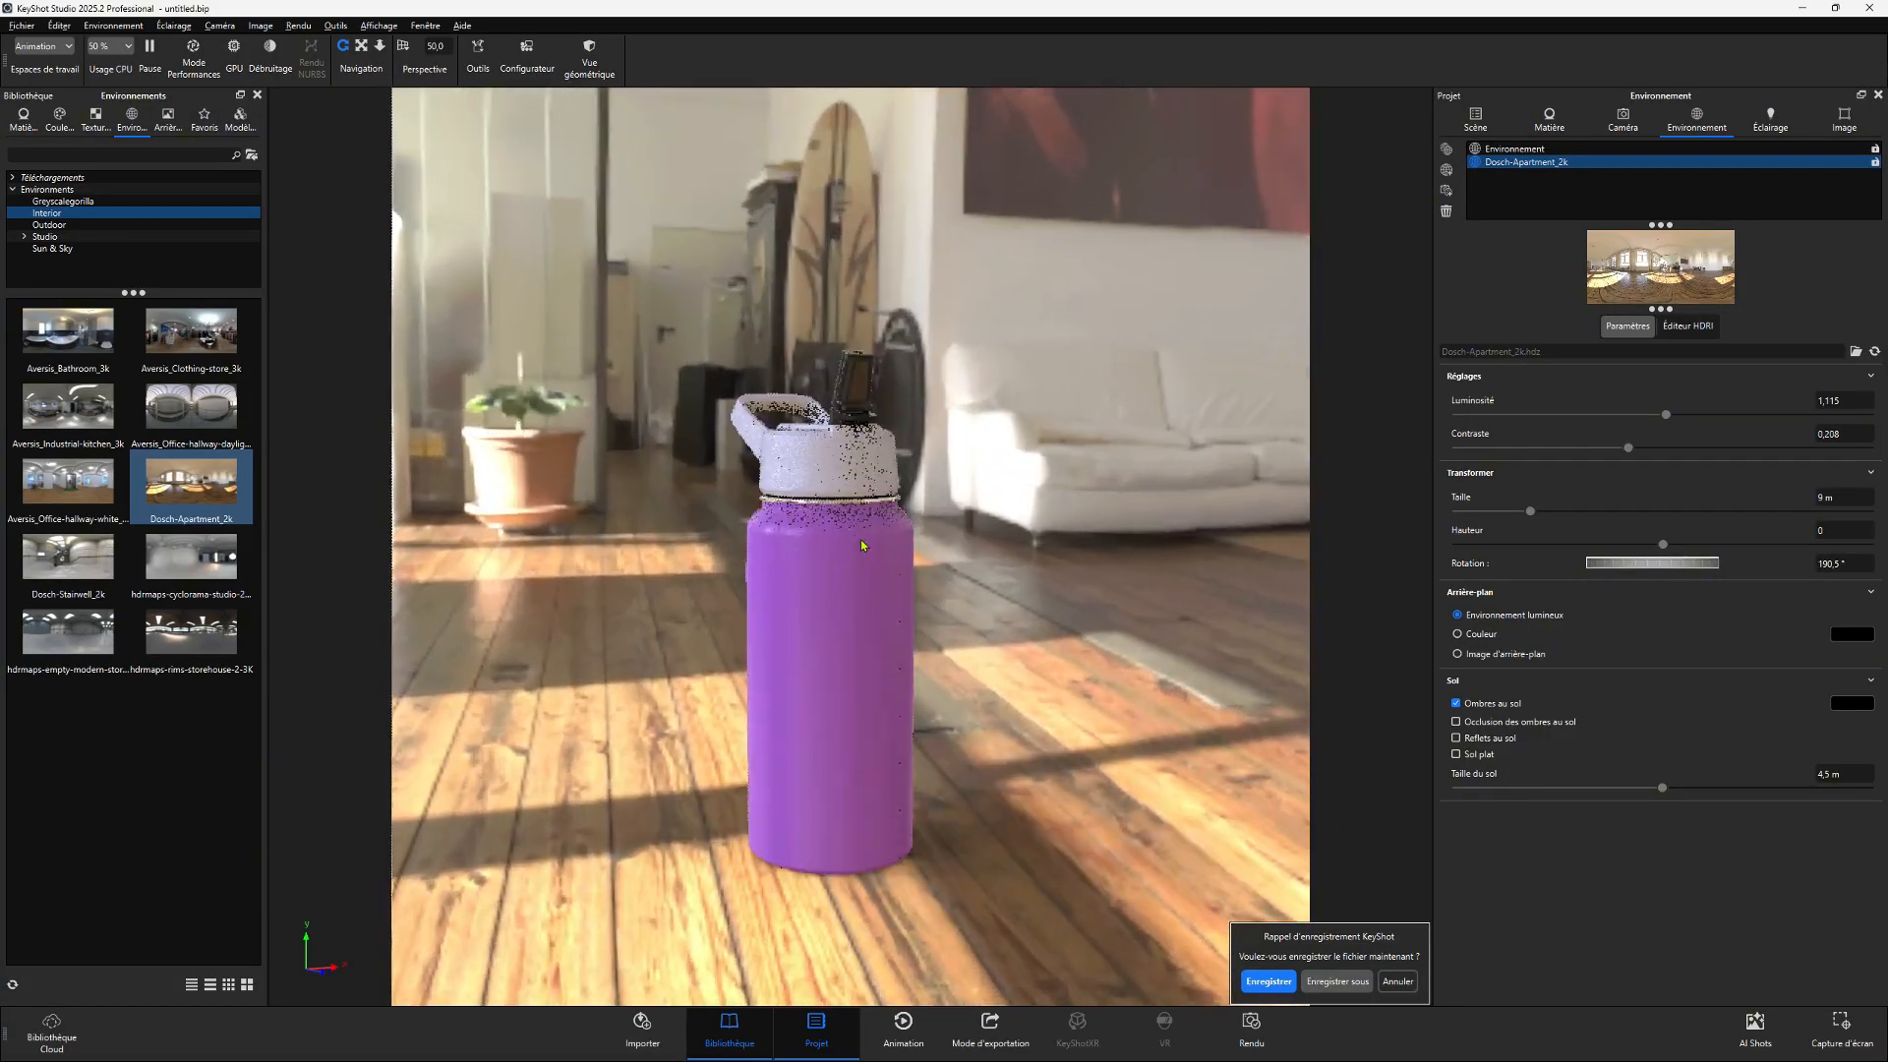
scroll(860, 544, up, 3)
ctrl+drag(861, 544, 777, 564)
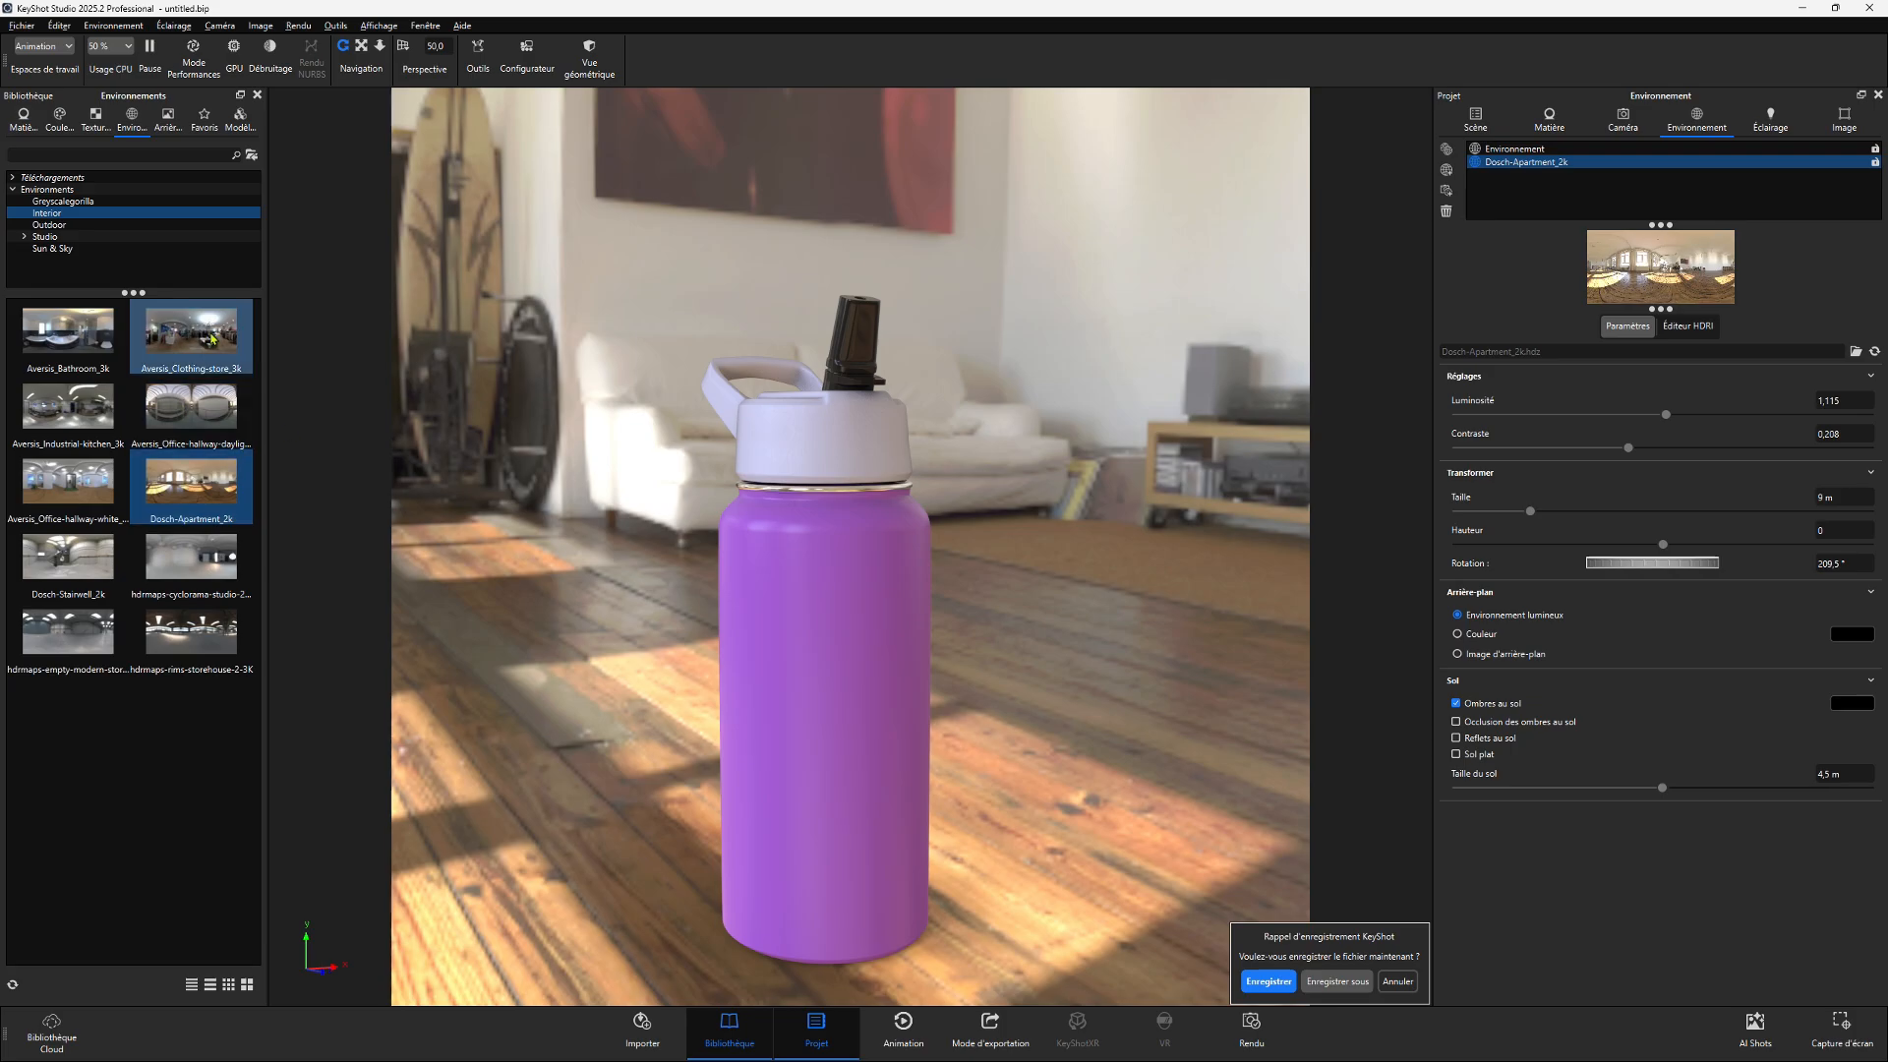
- Add the Aversis_Clothing-store_3k environment to the list, then reactivate the original Environnement
drag(212, 340, 1567, 222)
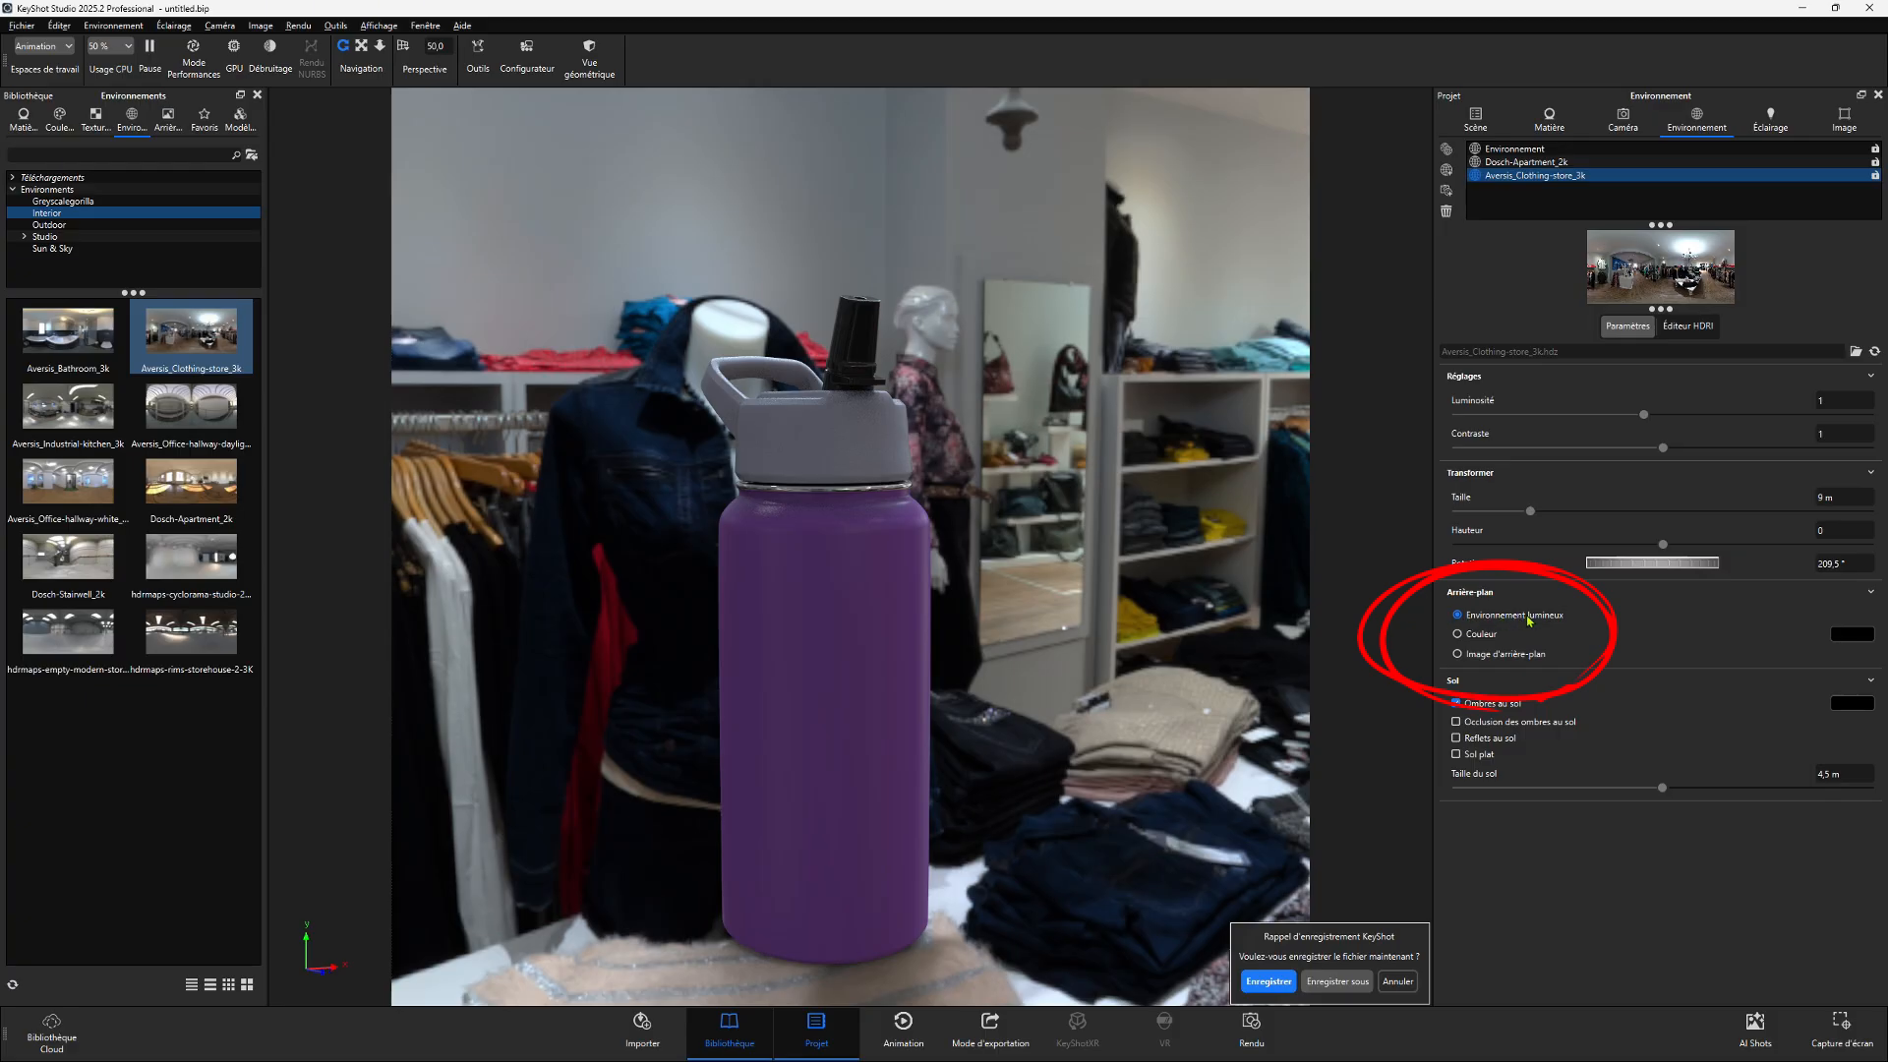
click(1510, 150)
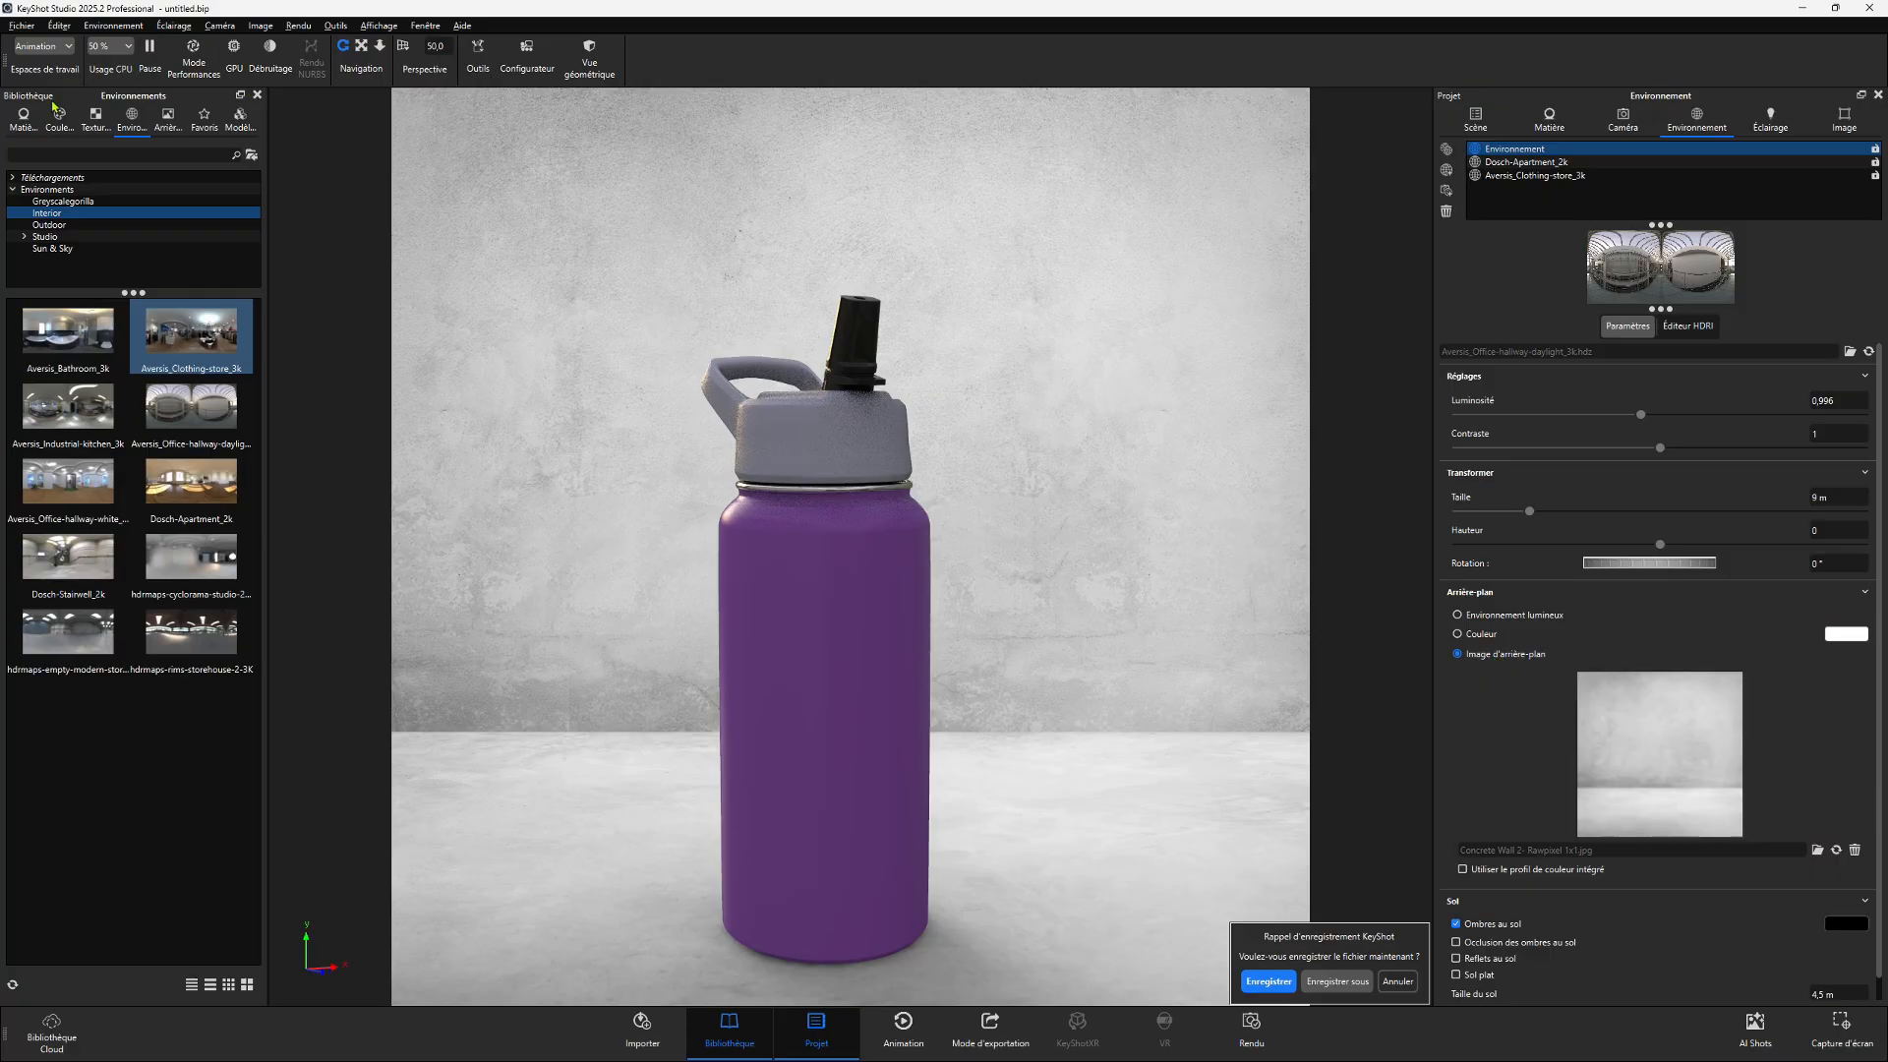
- Apply the Road 3 backplate as the scene's background image
click(168, 116)
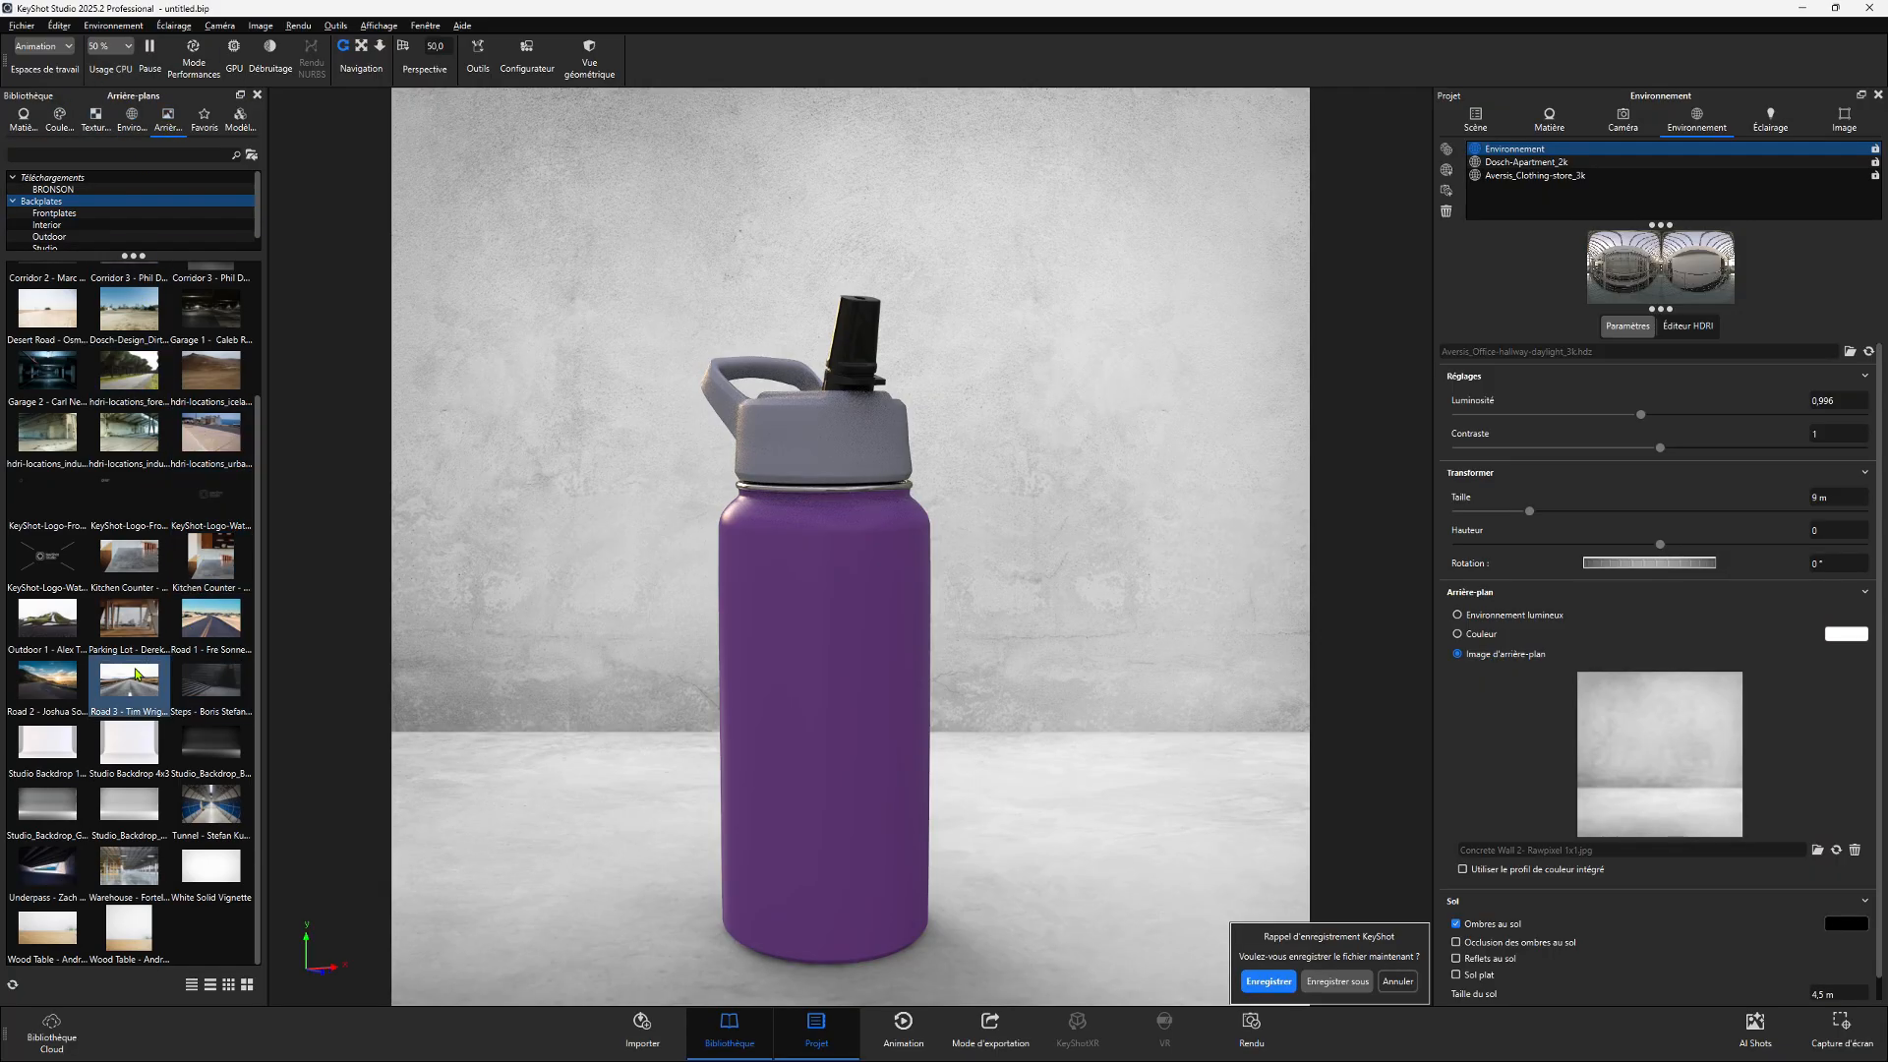
drag(136, 675, 846, 653)
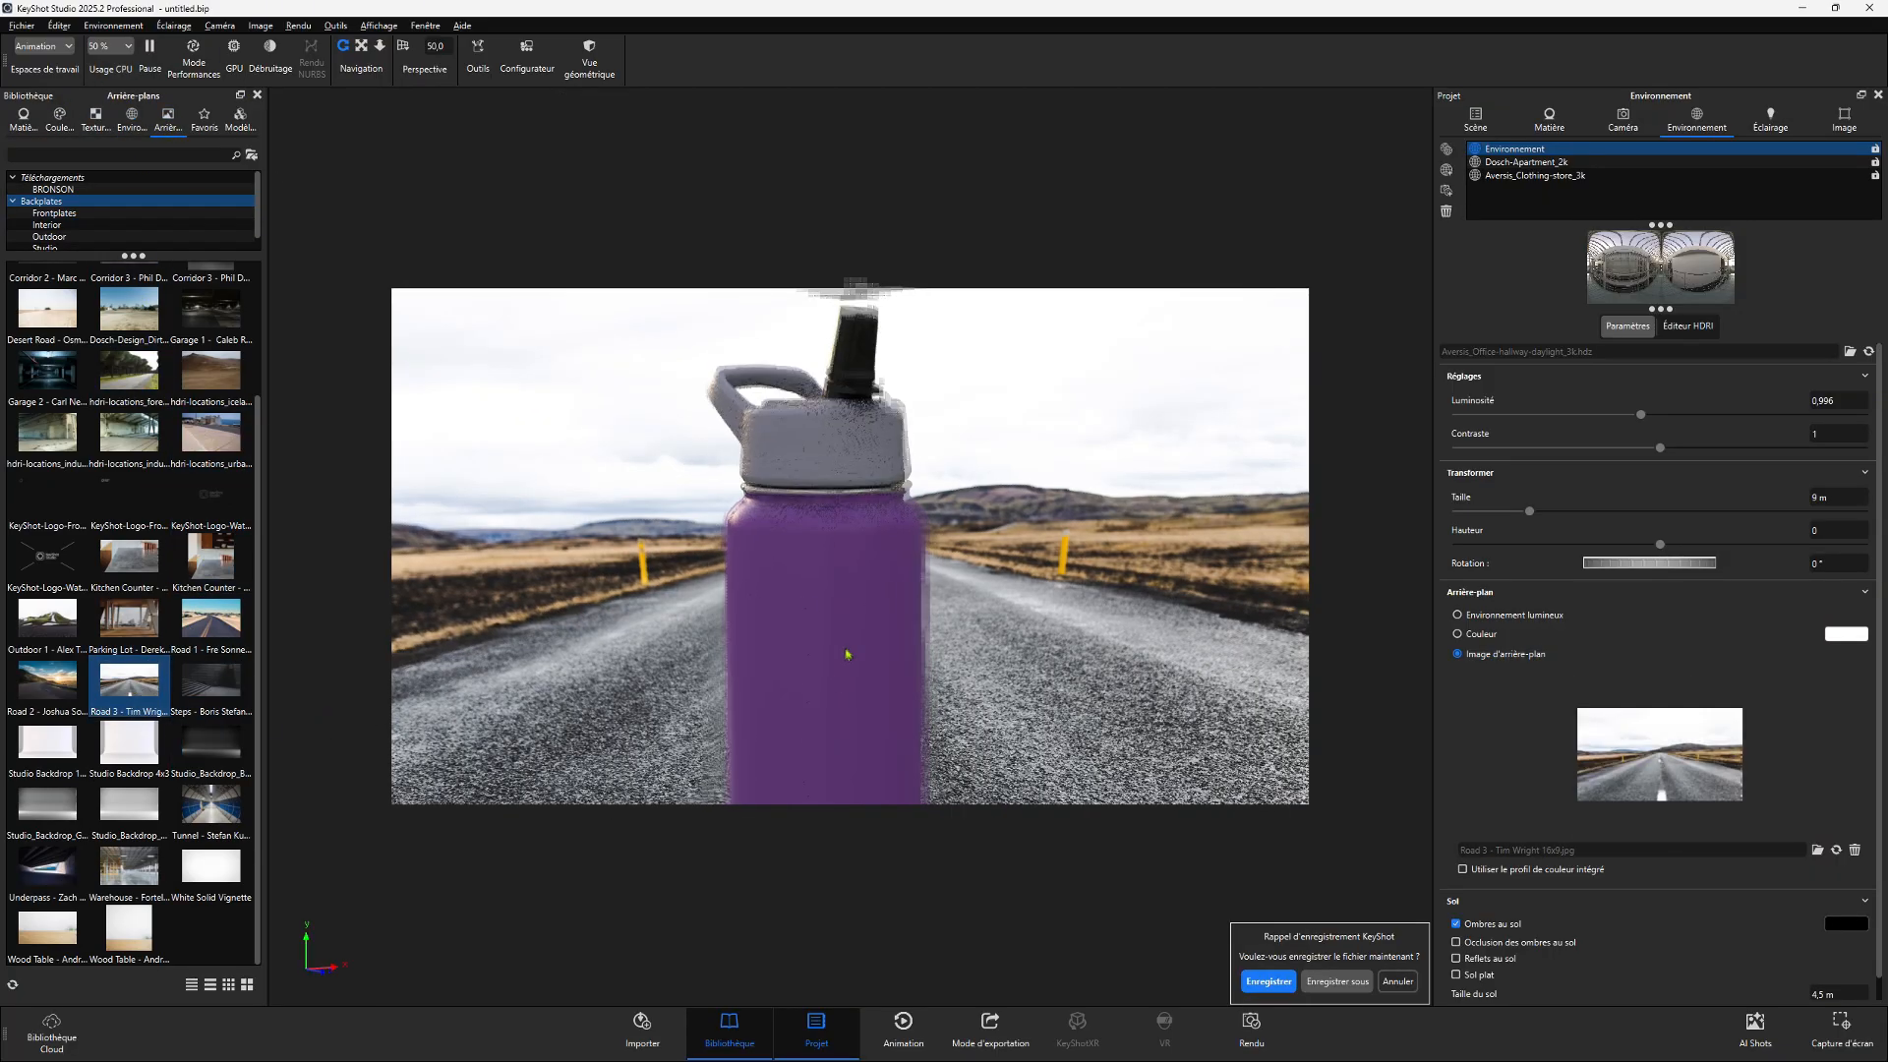
scroll(849, 658, down, 7)
scroll(839, 661, up, 4)
middle_drag(777, 650, 691, 550)
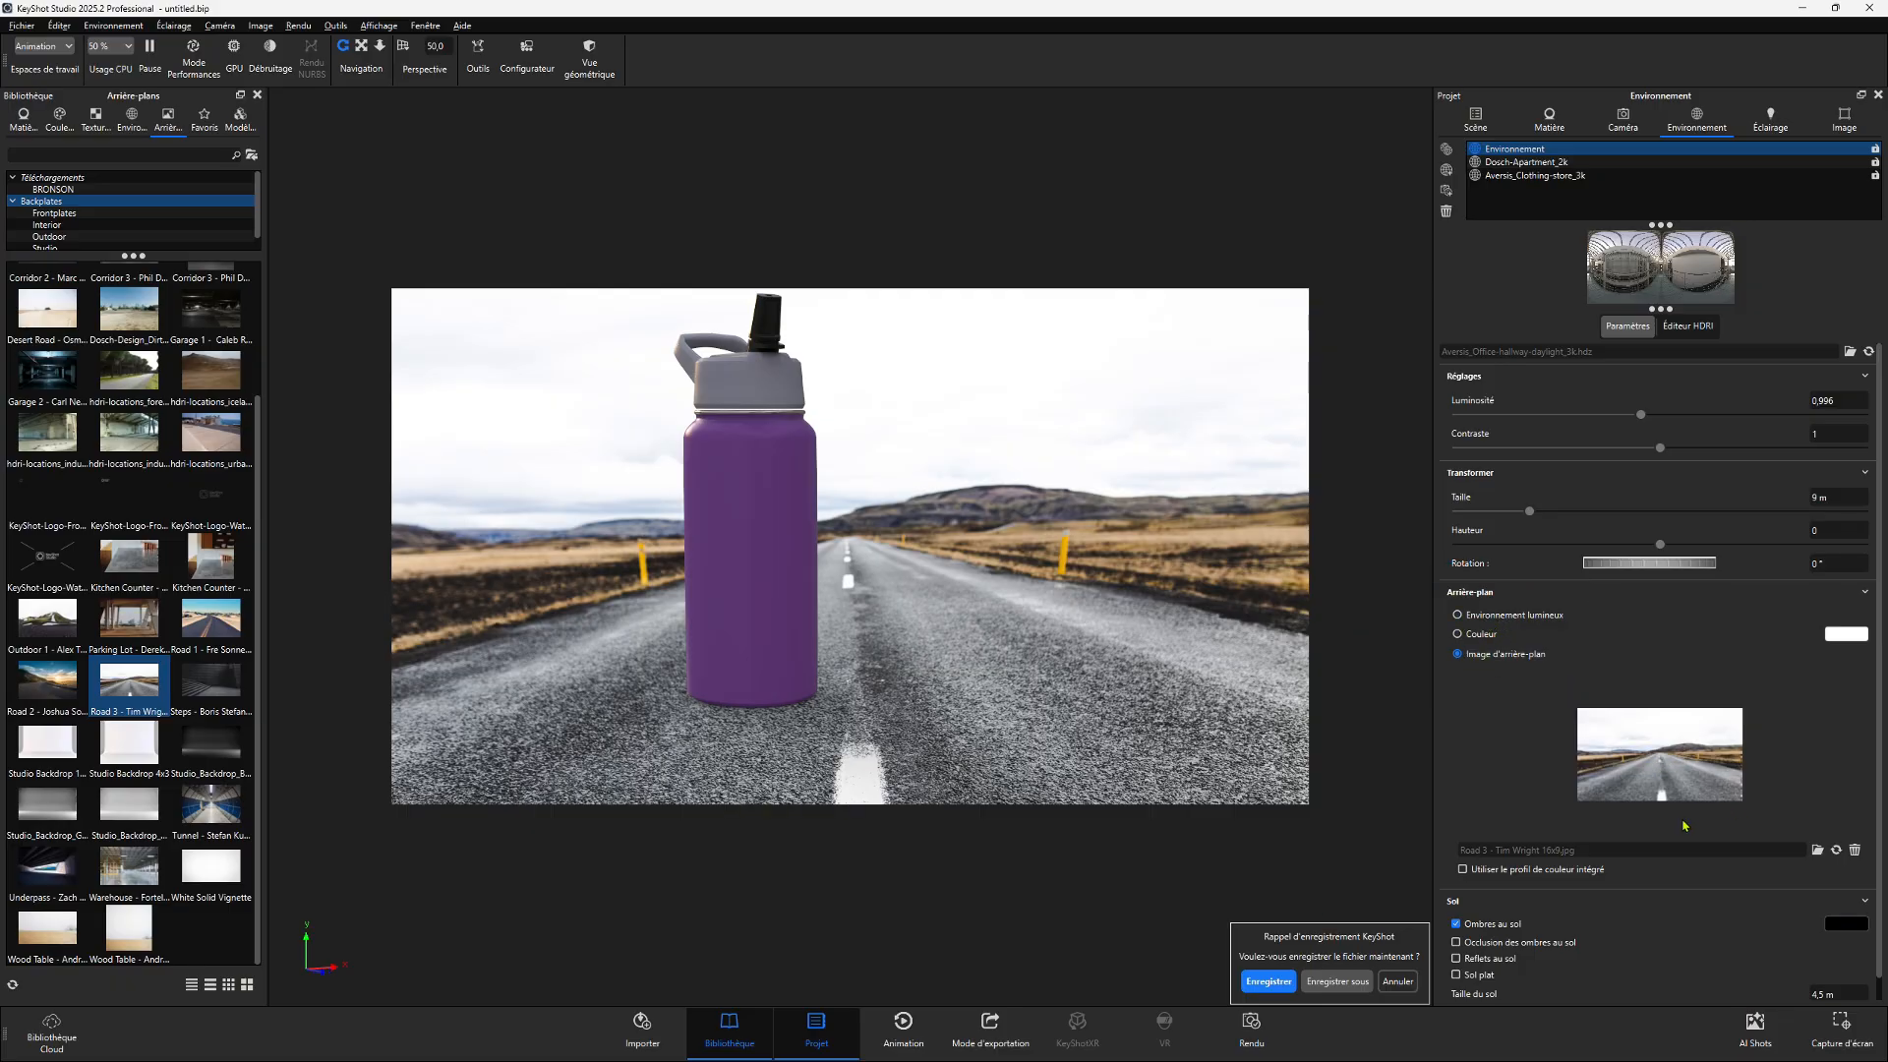
- Replace the backplate with the White Solid Vignette image
drag(210, 865, 824, 602)
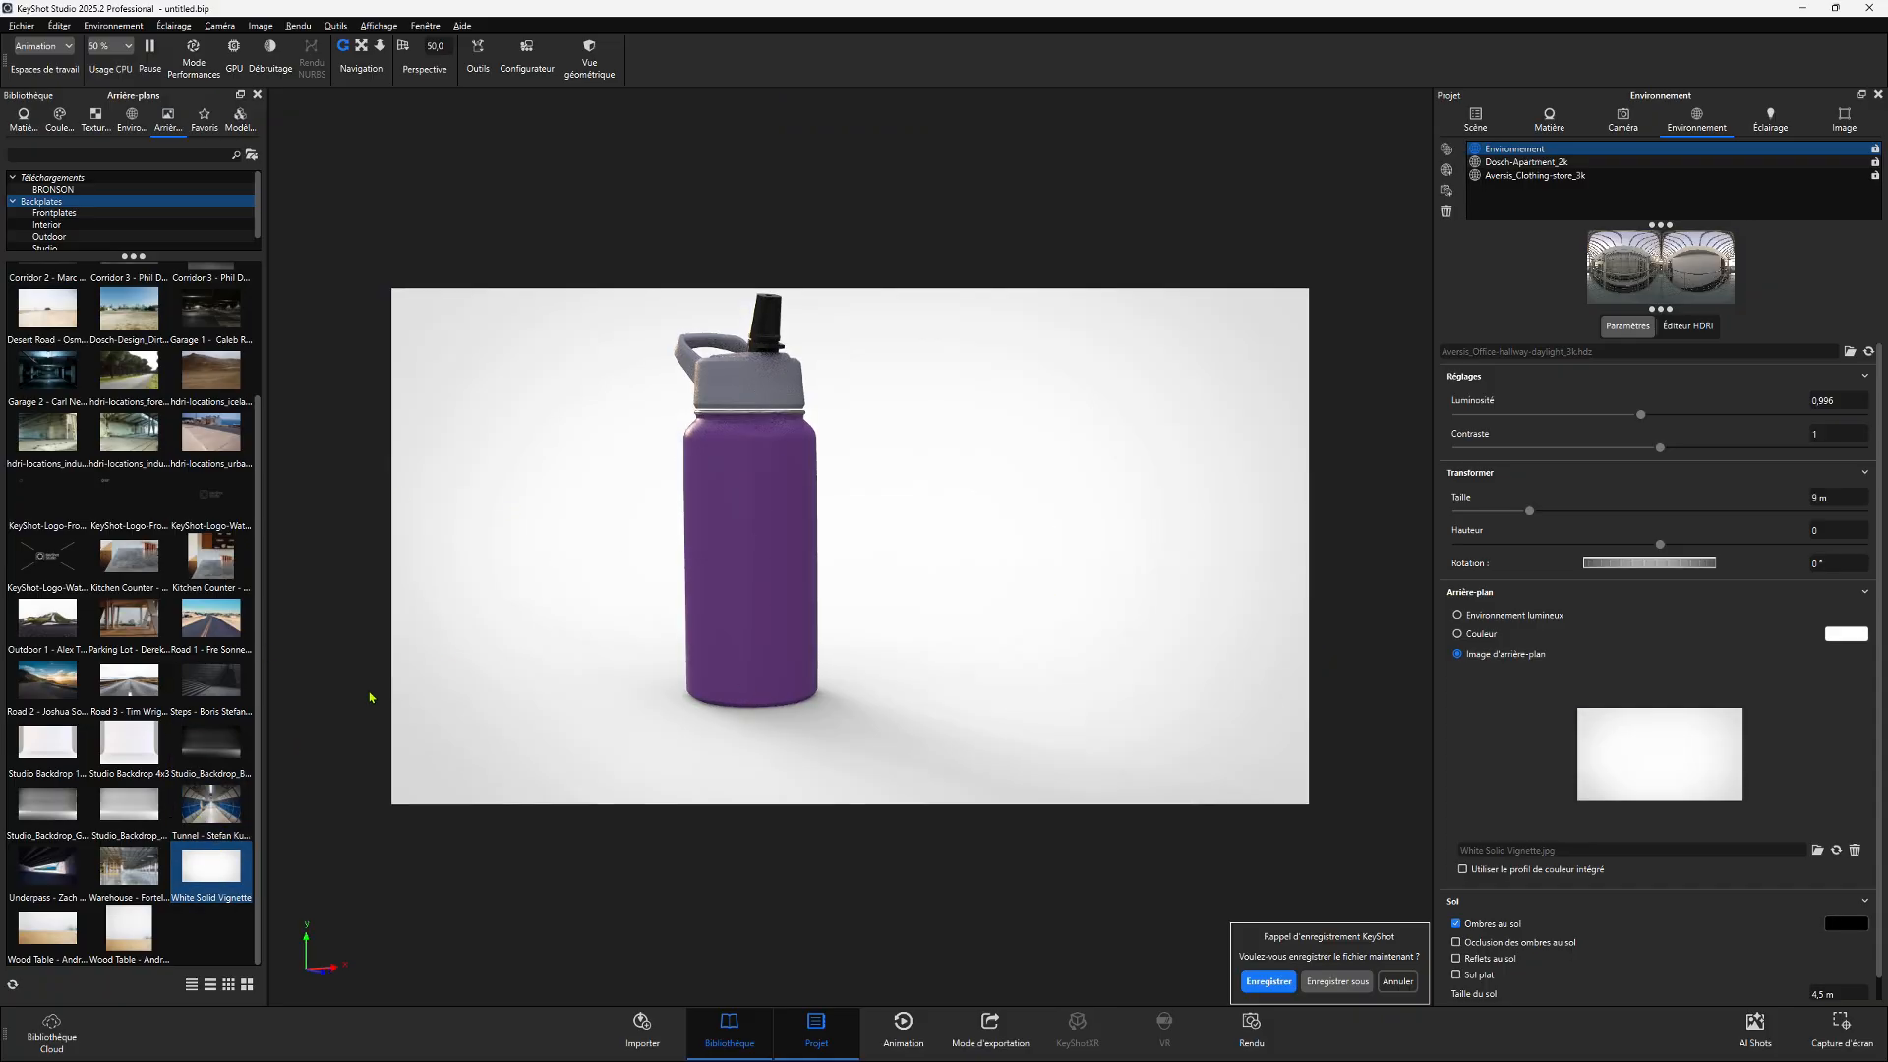
middle_drag(879, 532, 976, 563)
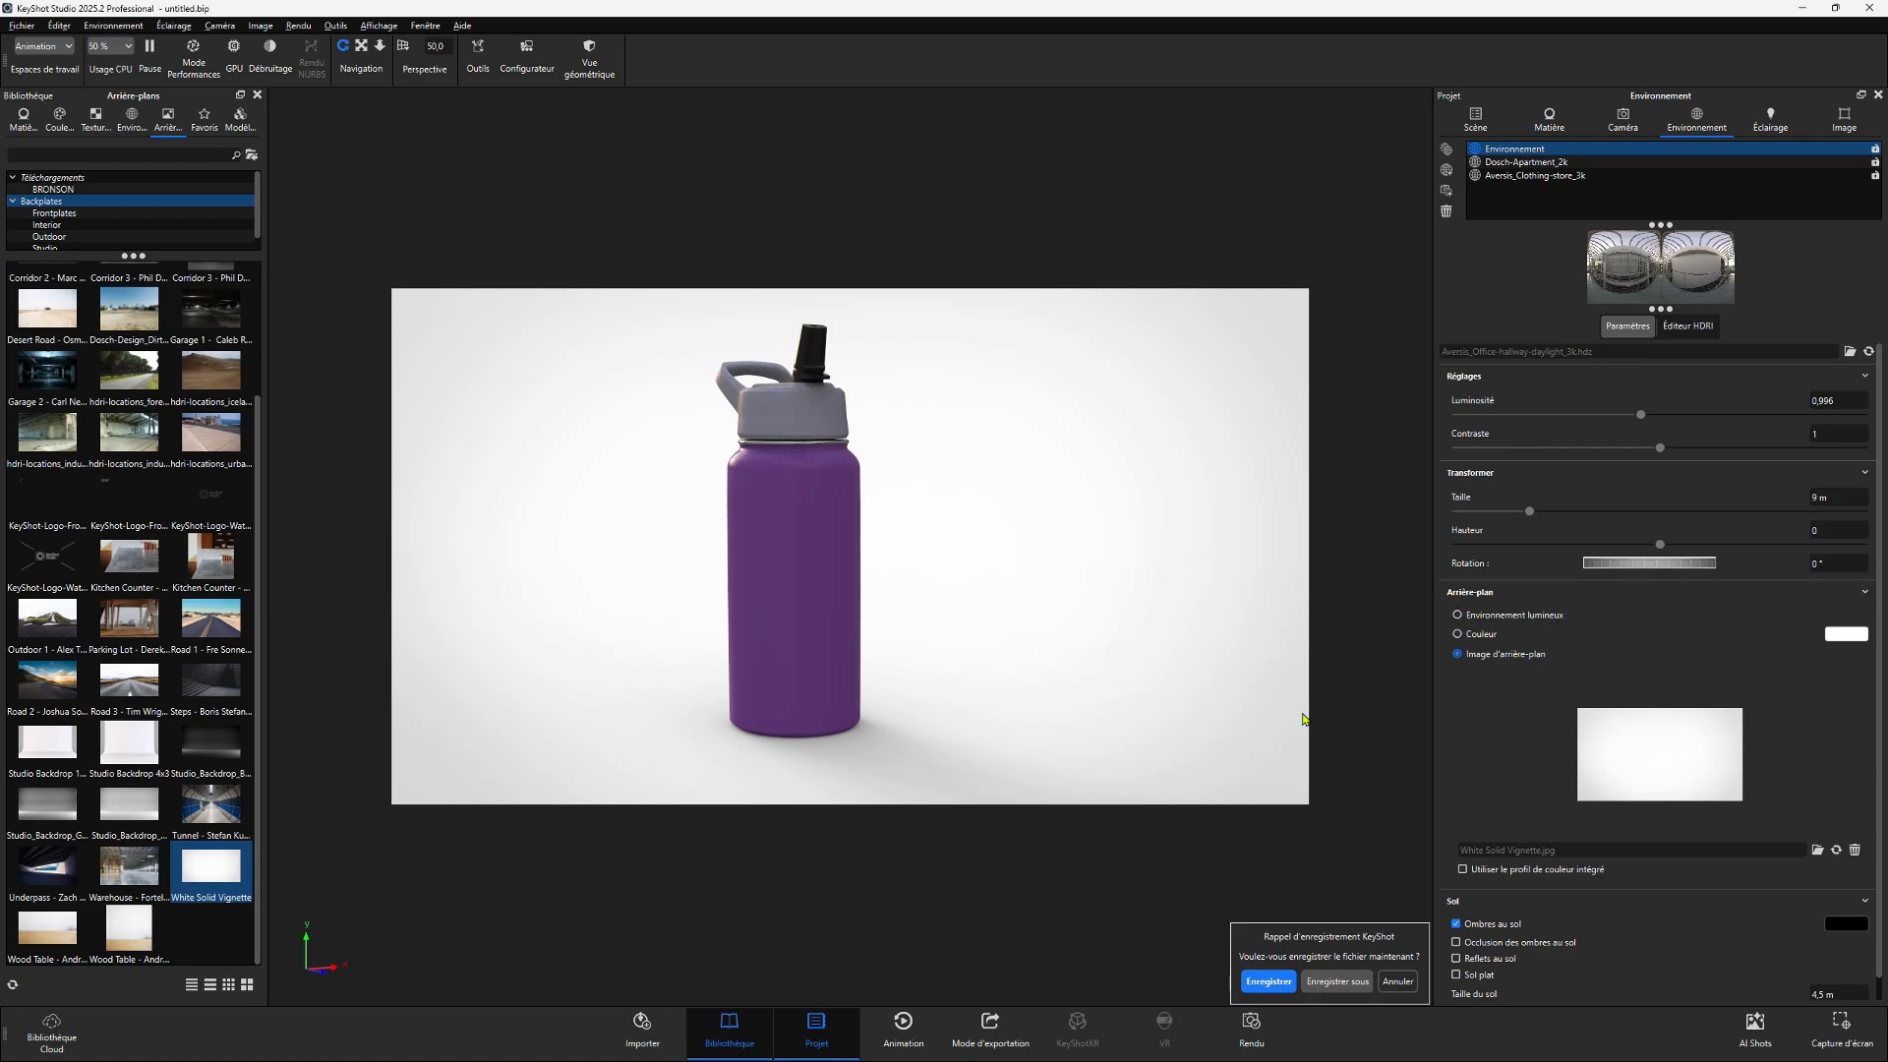
- Switch the active environment back to Dosch-Apartment_2k
shift+click(1511, 164)
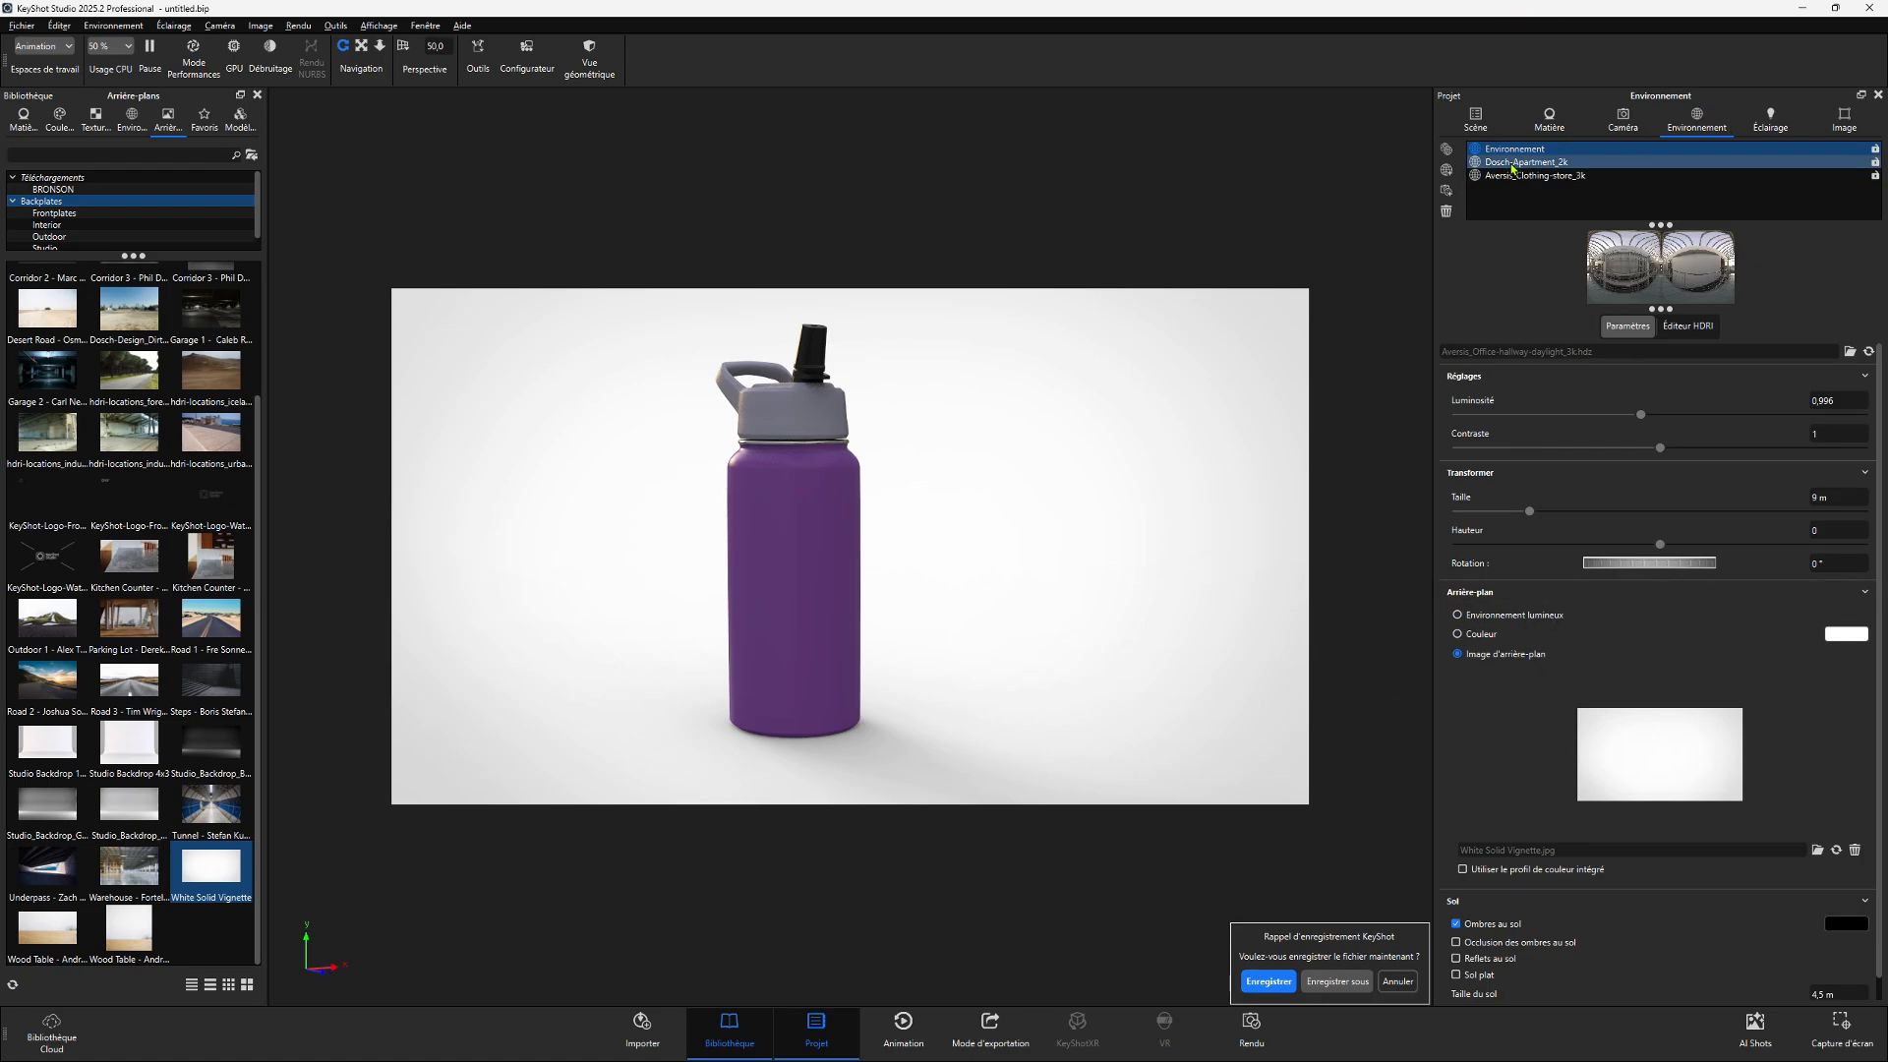
click(1511, 163)
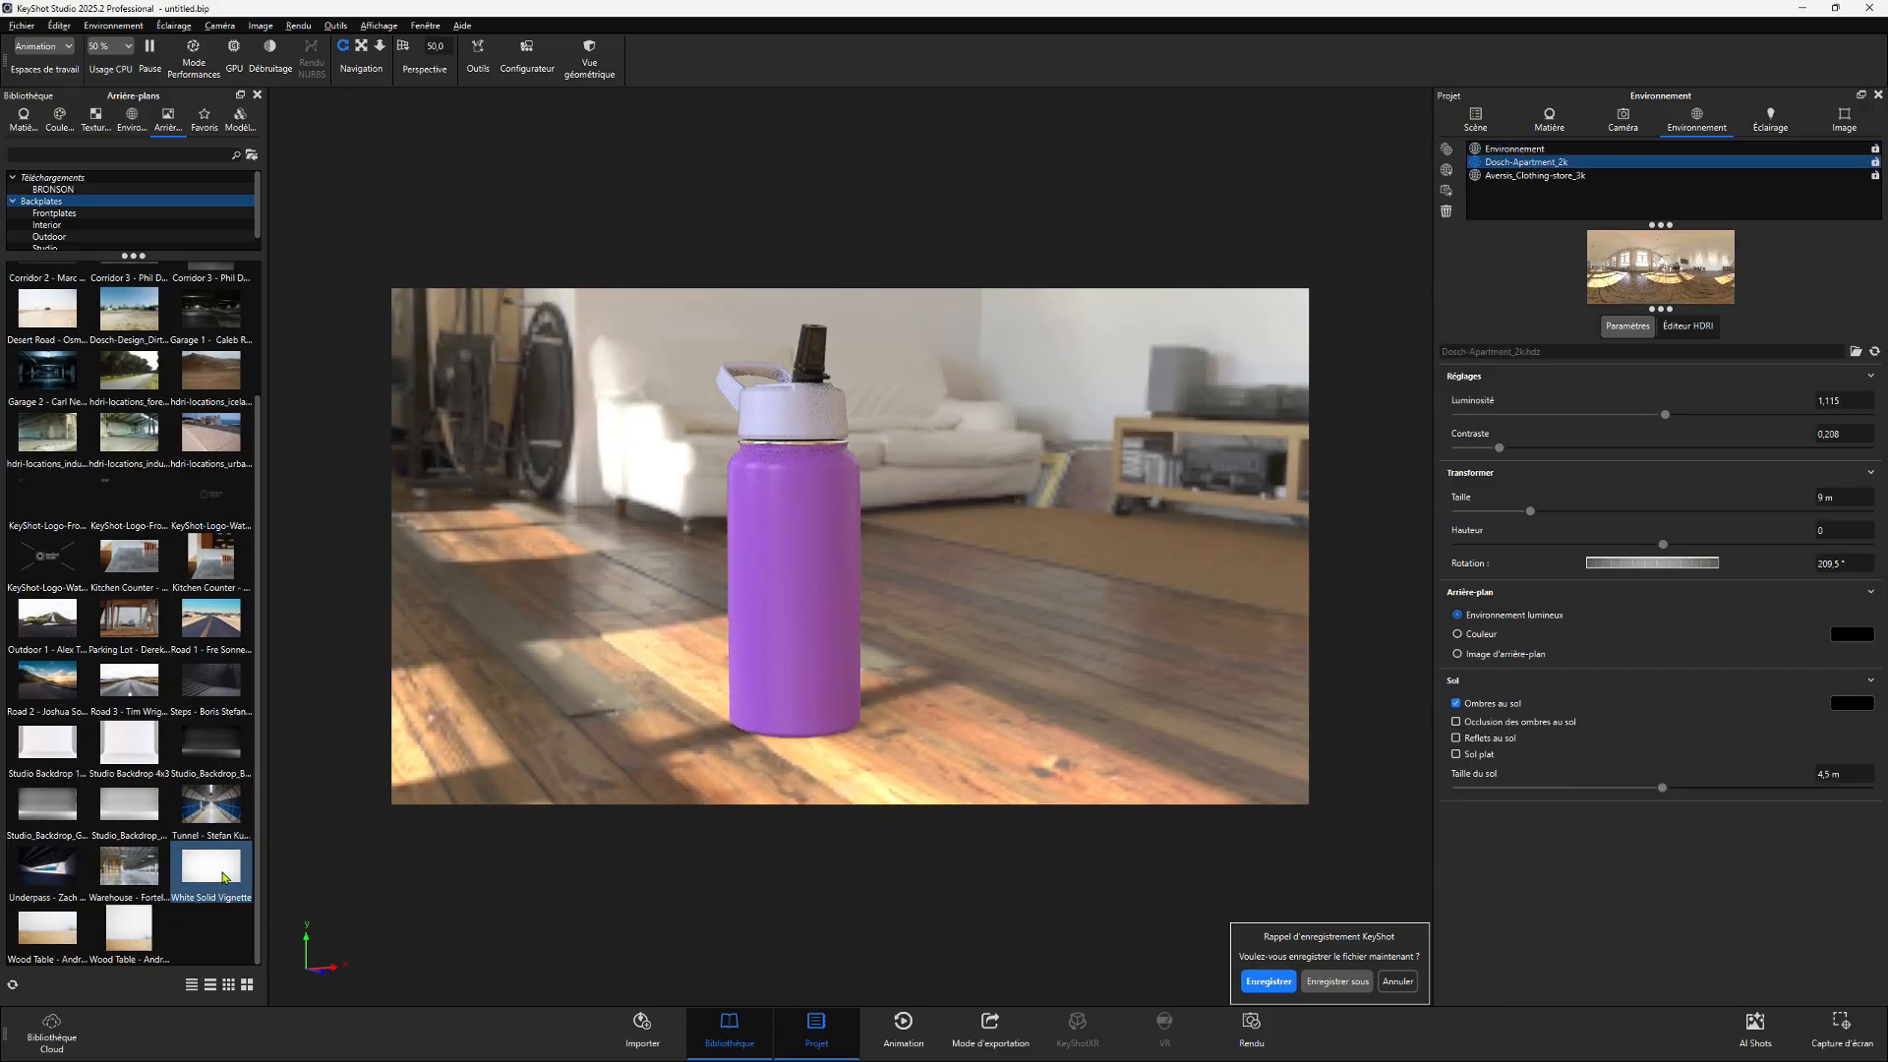
- Apply the White Solid Vignette backplate to the Dosch-Apartment_2k environment, comparing it with the original Environnement
double_click(222, 873)
click(1521, 150)
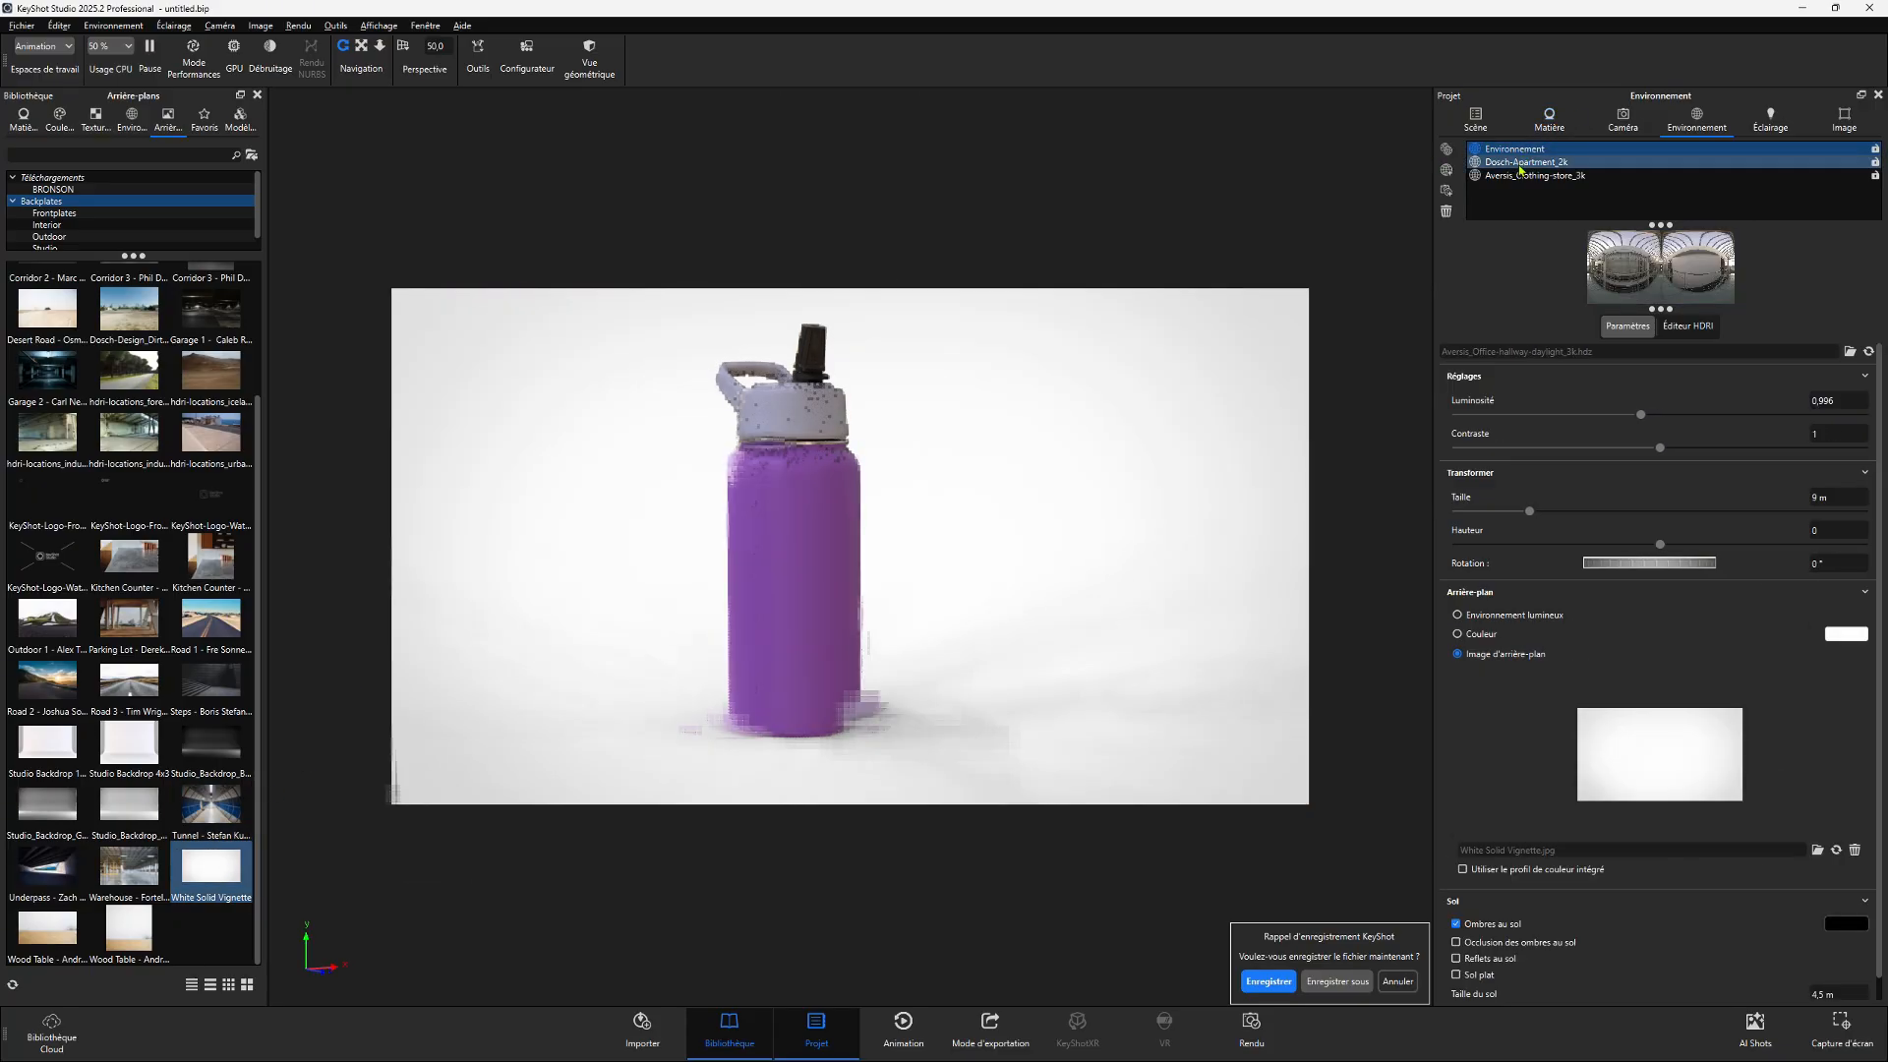
click(1520, 165)
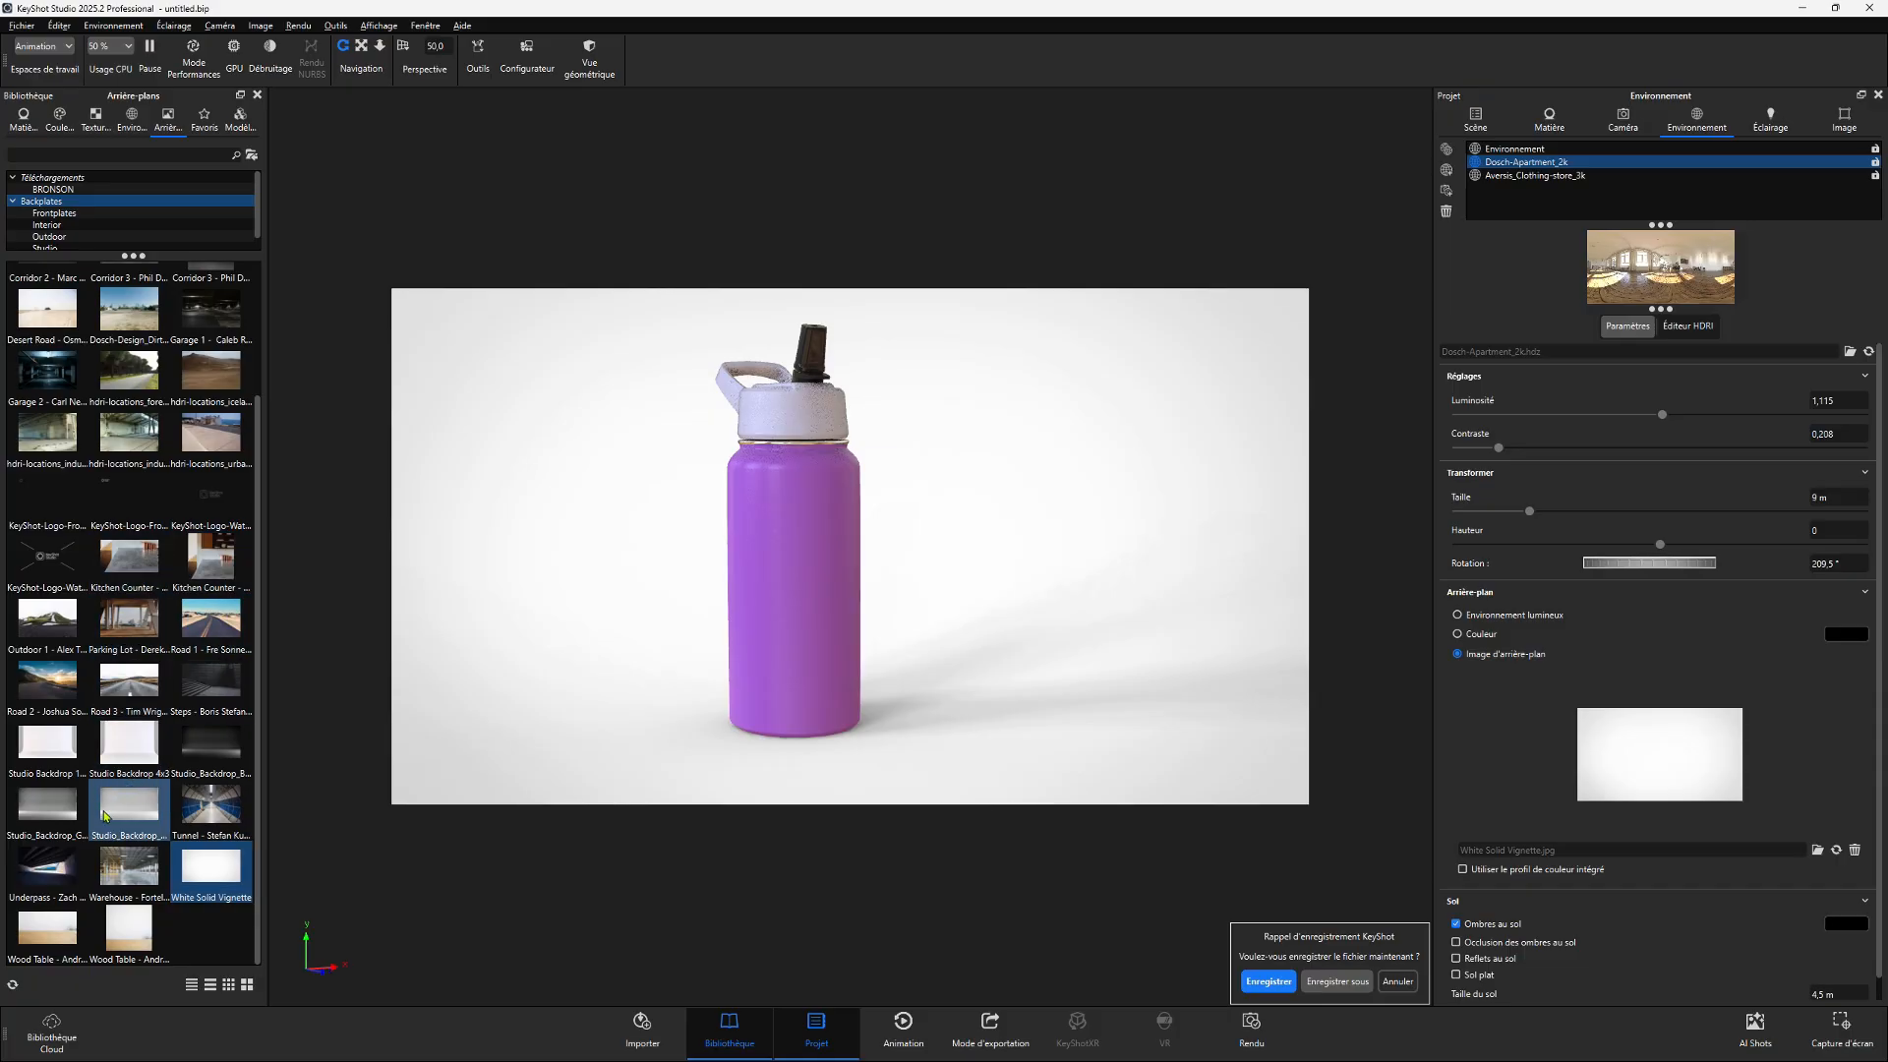
- Replace the backplate with Studio_Backdrop_Grey and compare it against the original Environnement
drag(47, 805, 777, 706)
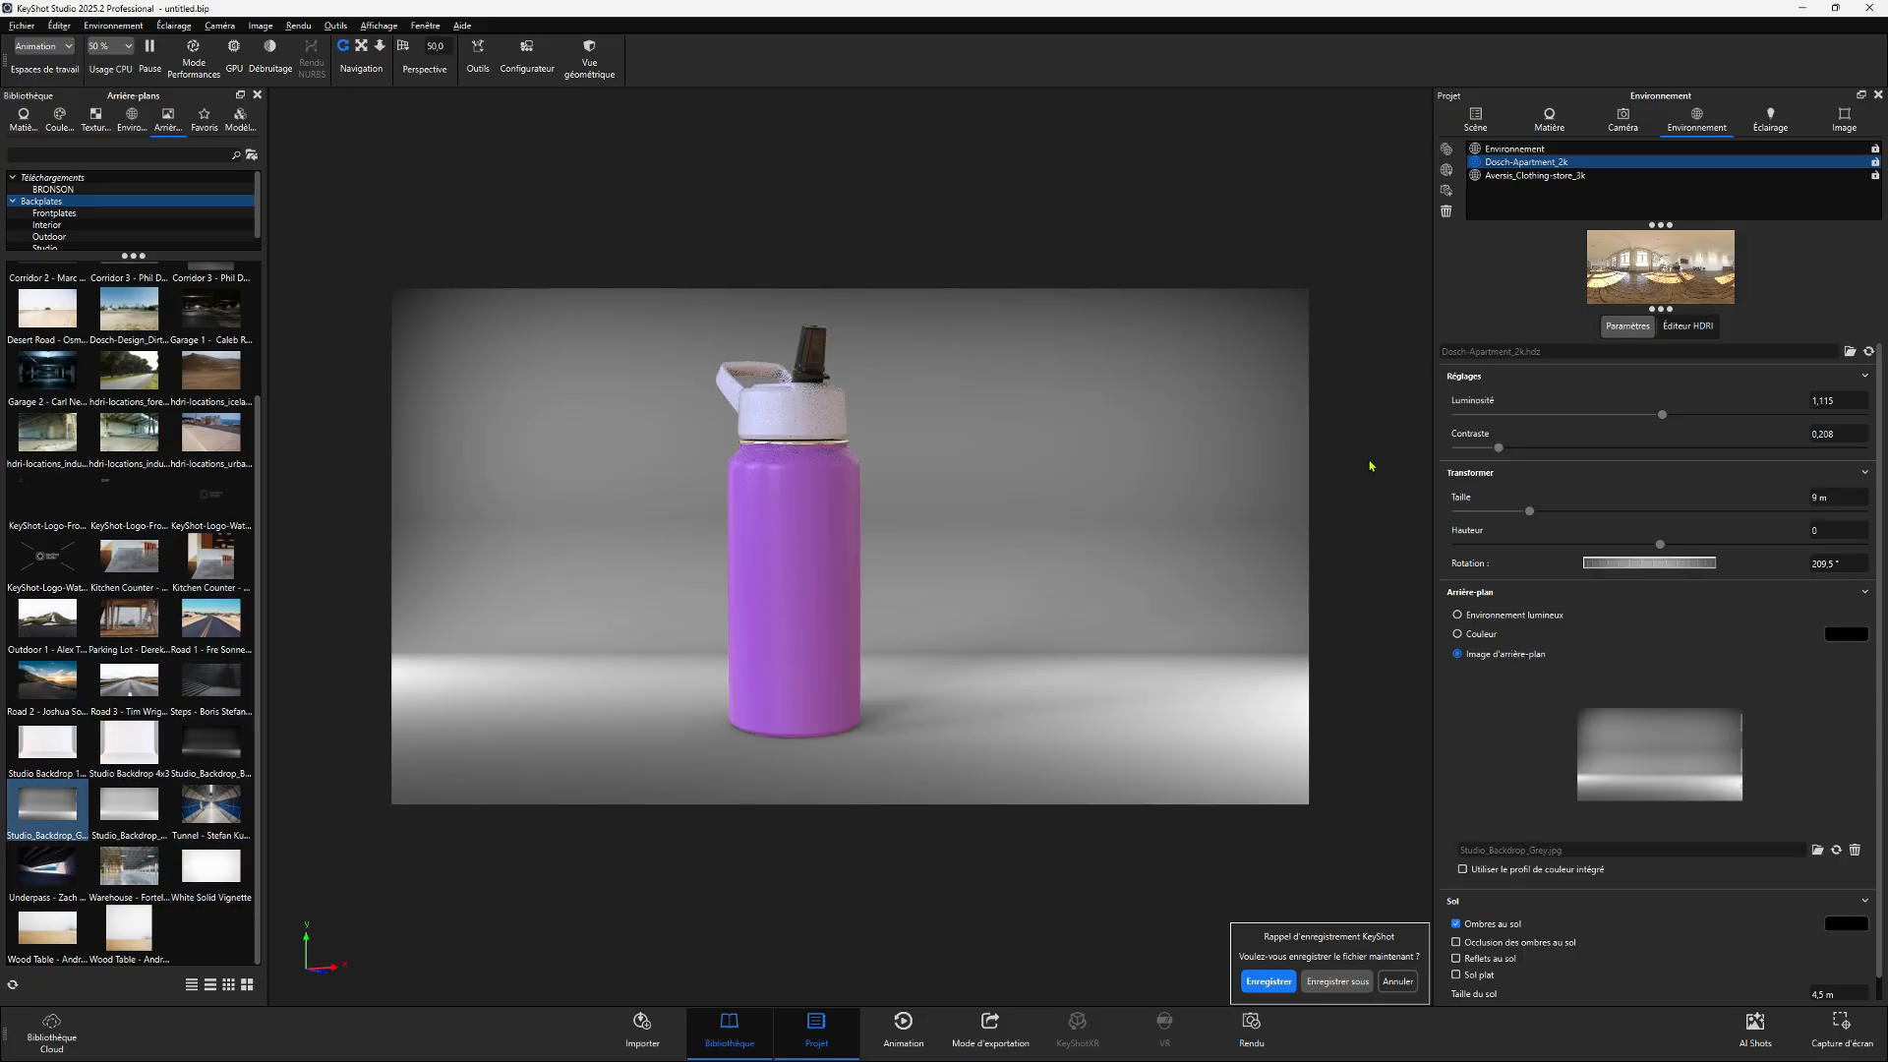
click(1497, 150)
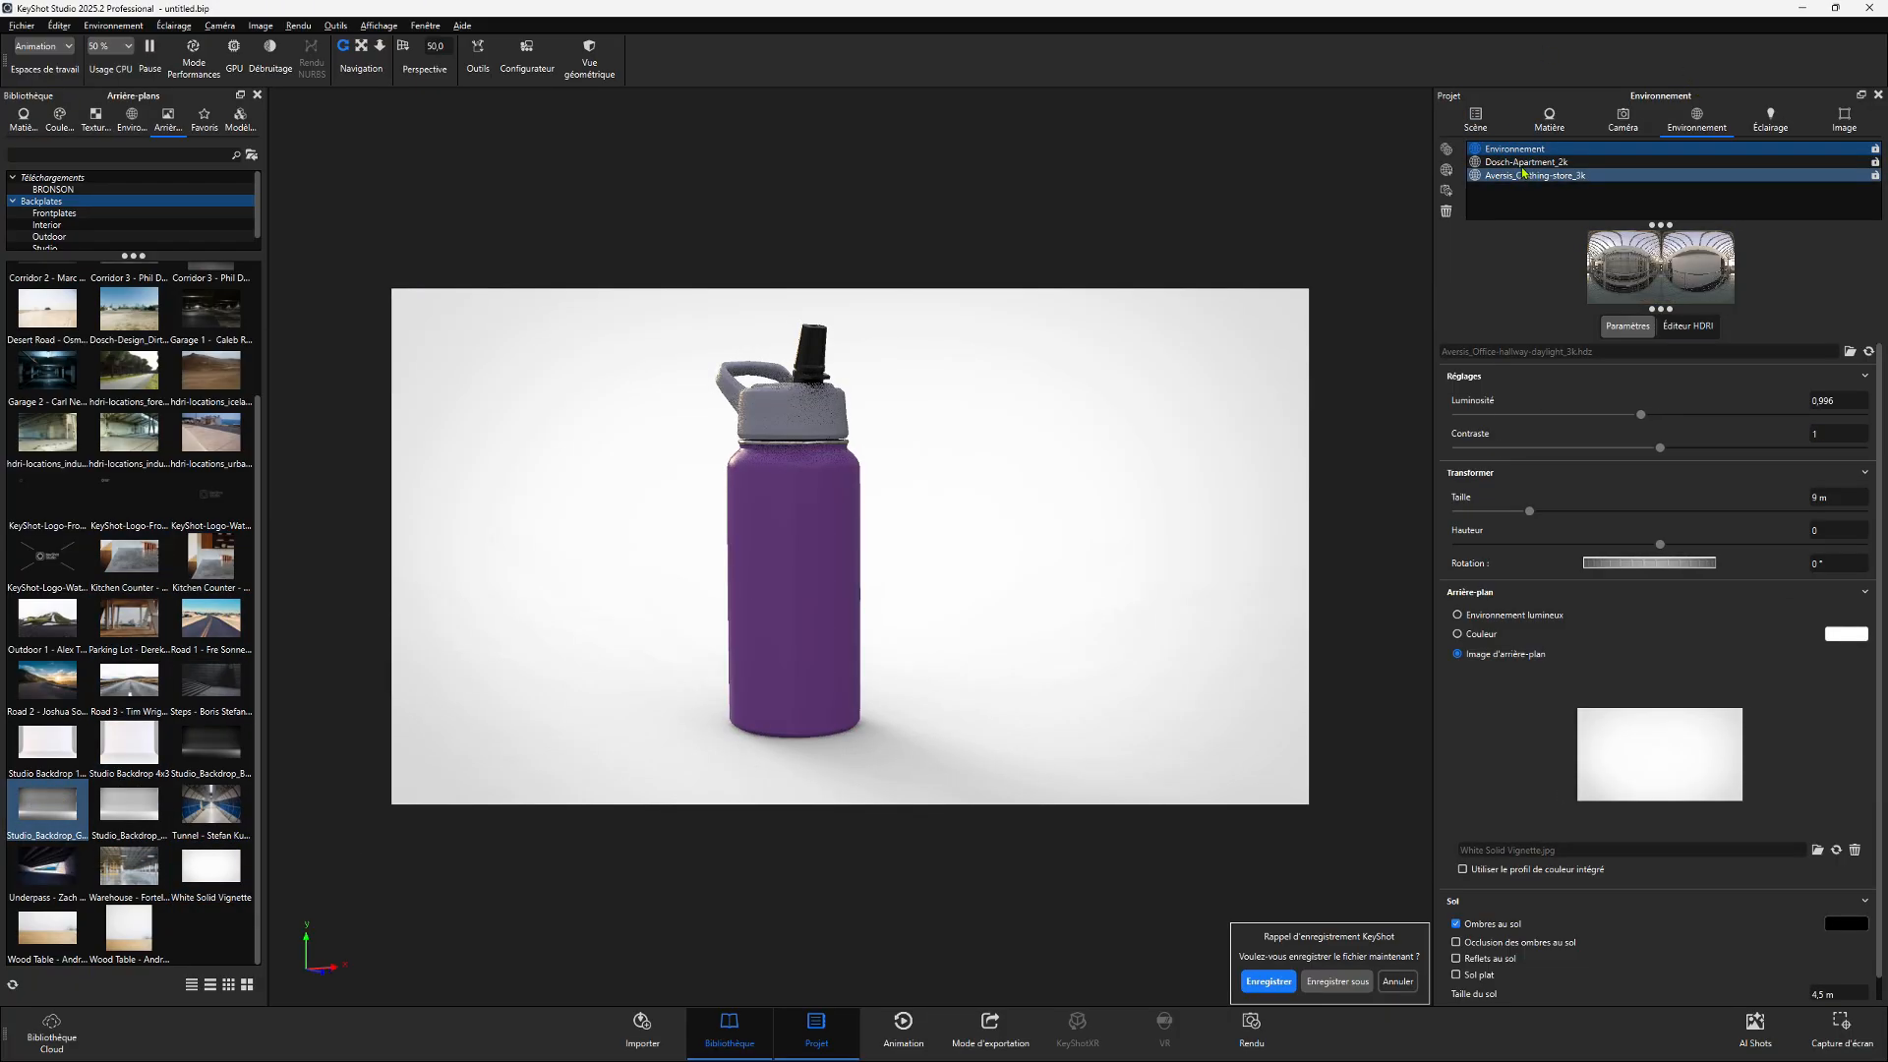
click(1522, 163)
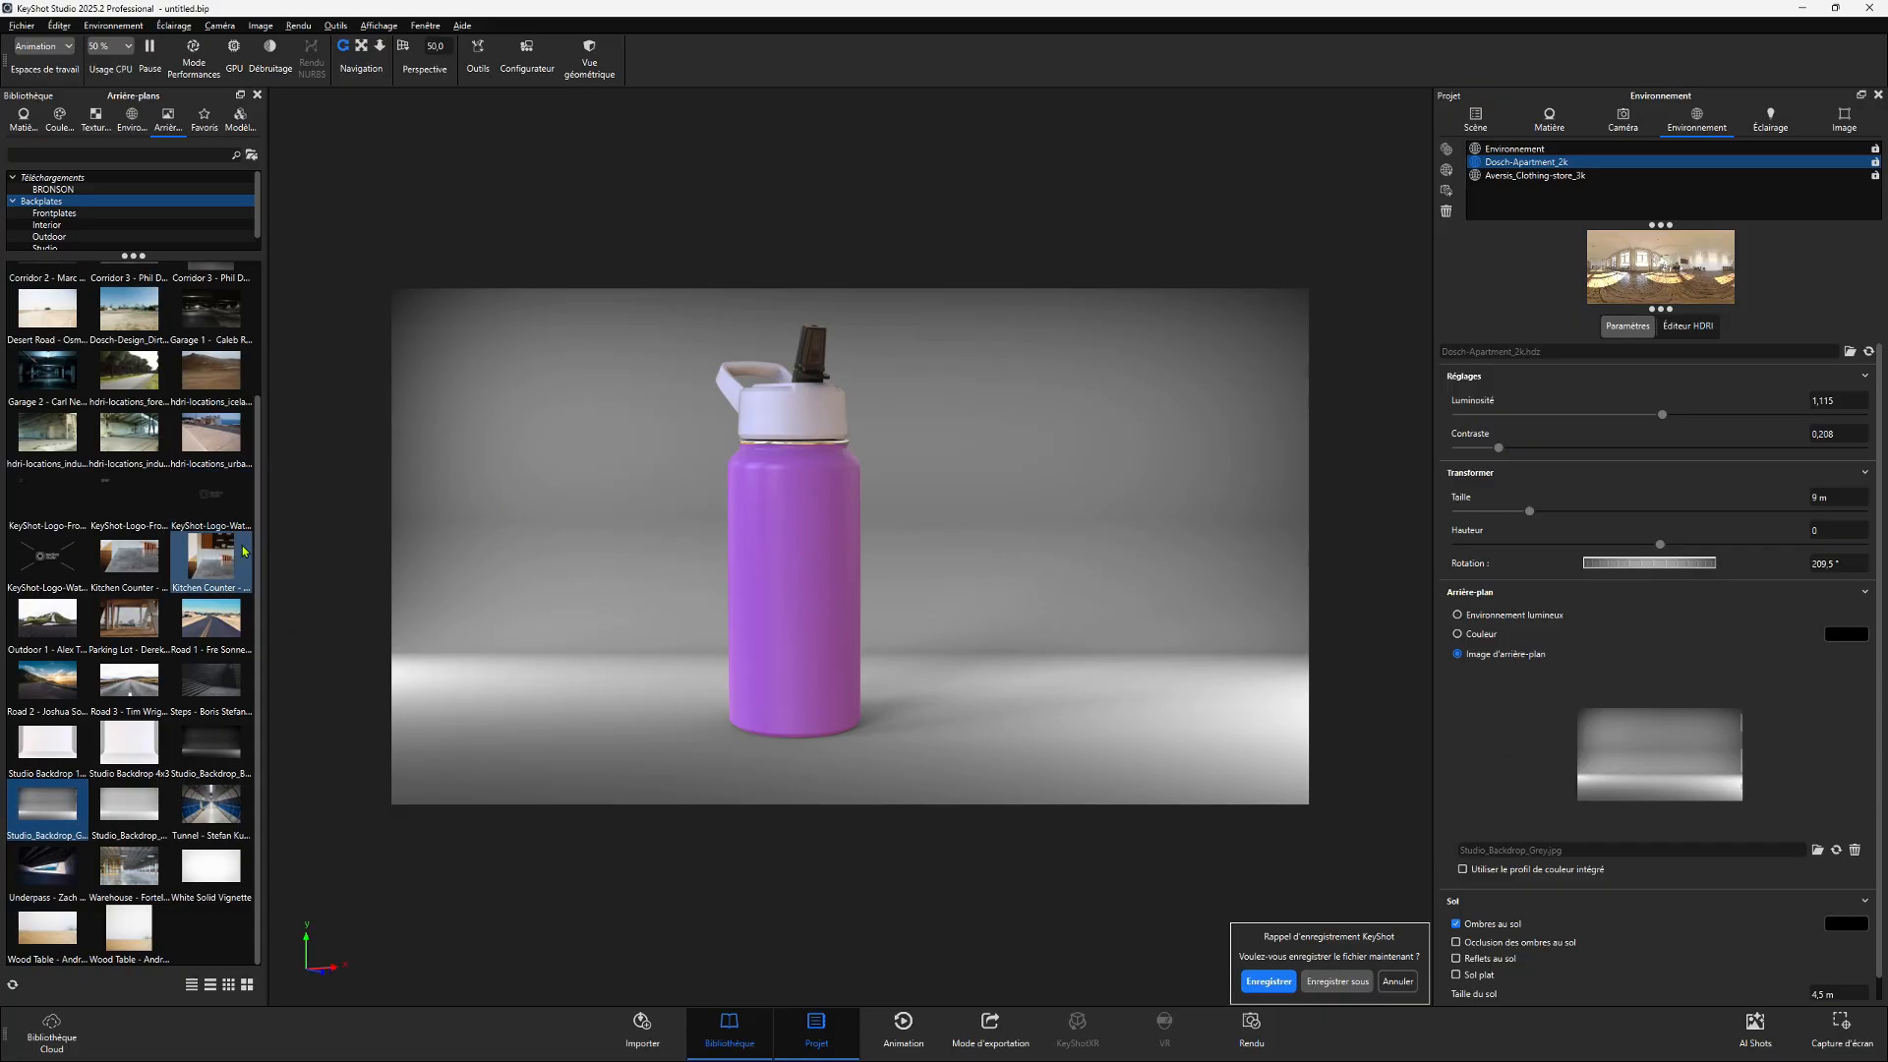
- Replace the backplate with the Kitchen Counter image
drag(129, 555, 1106, 630)
scroll(1106, 629, down, 3)
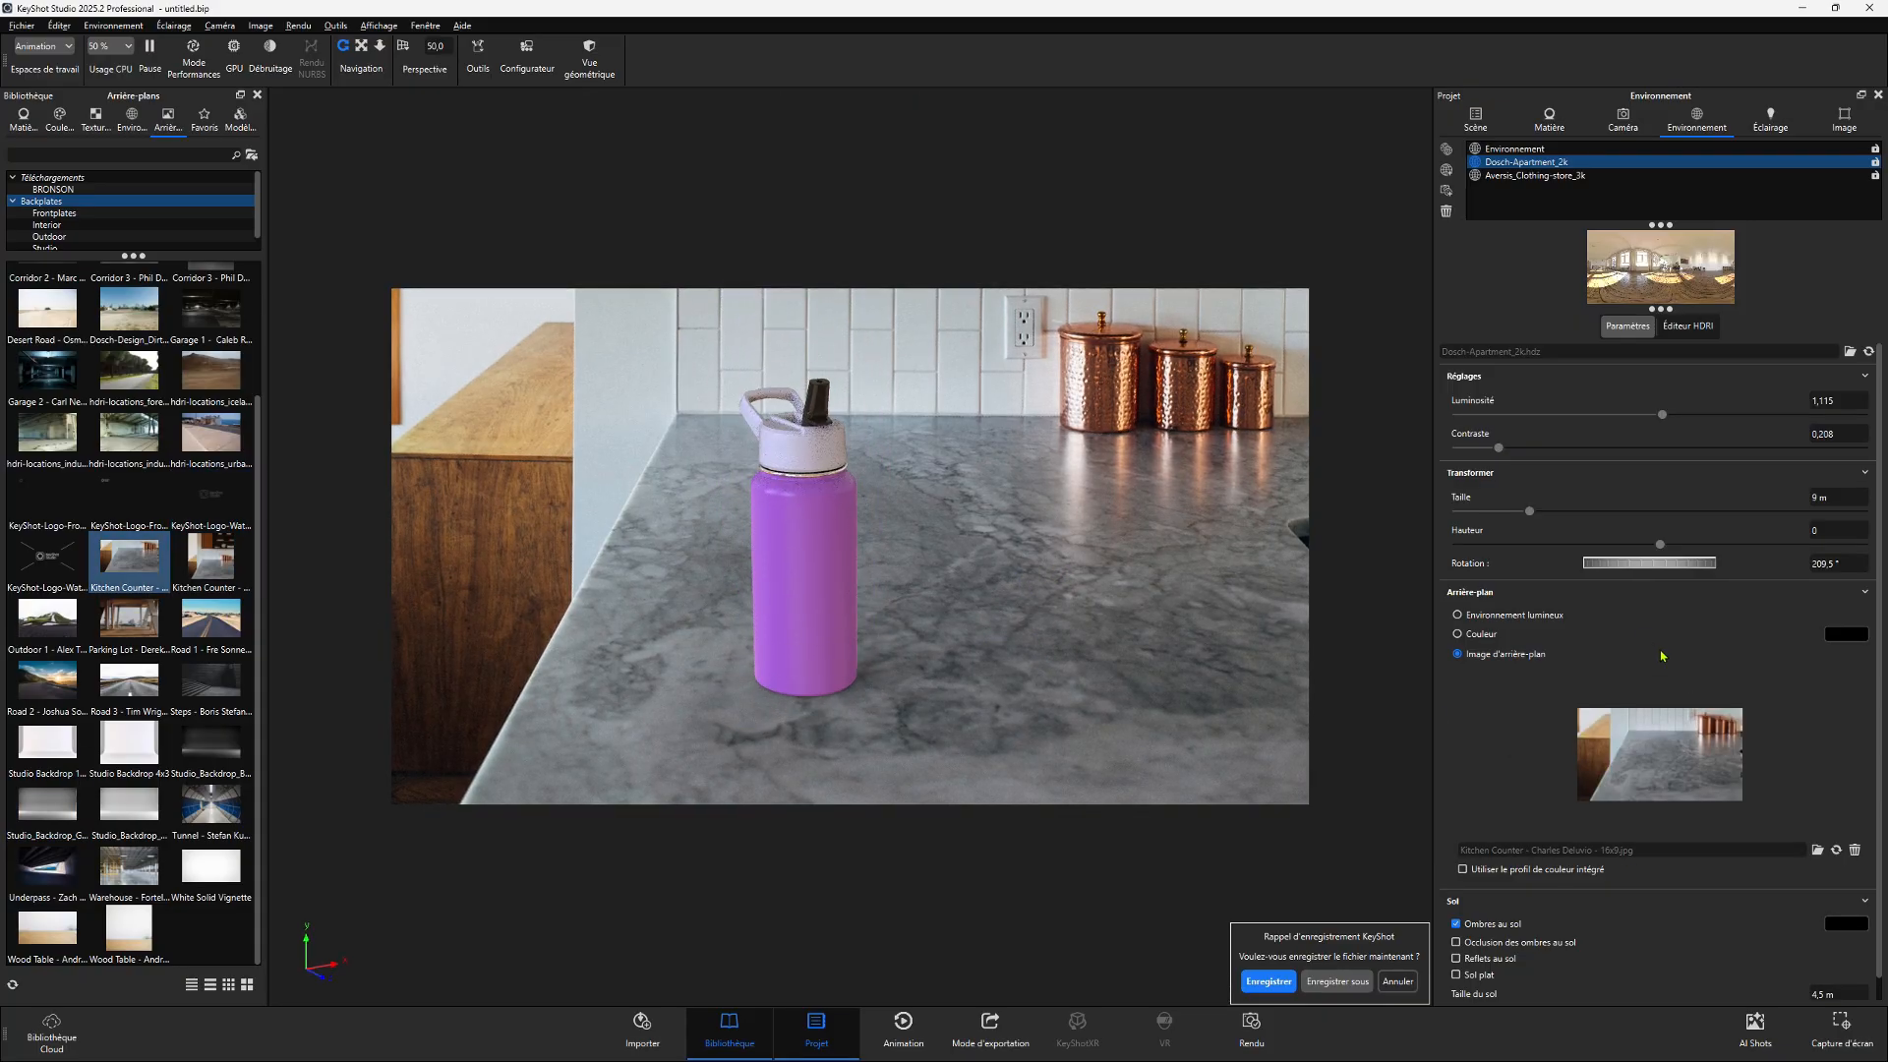
- Switch the background to a solid colour and set it to grey 787777
click(1458, 634)
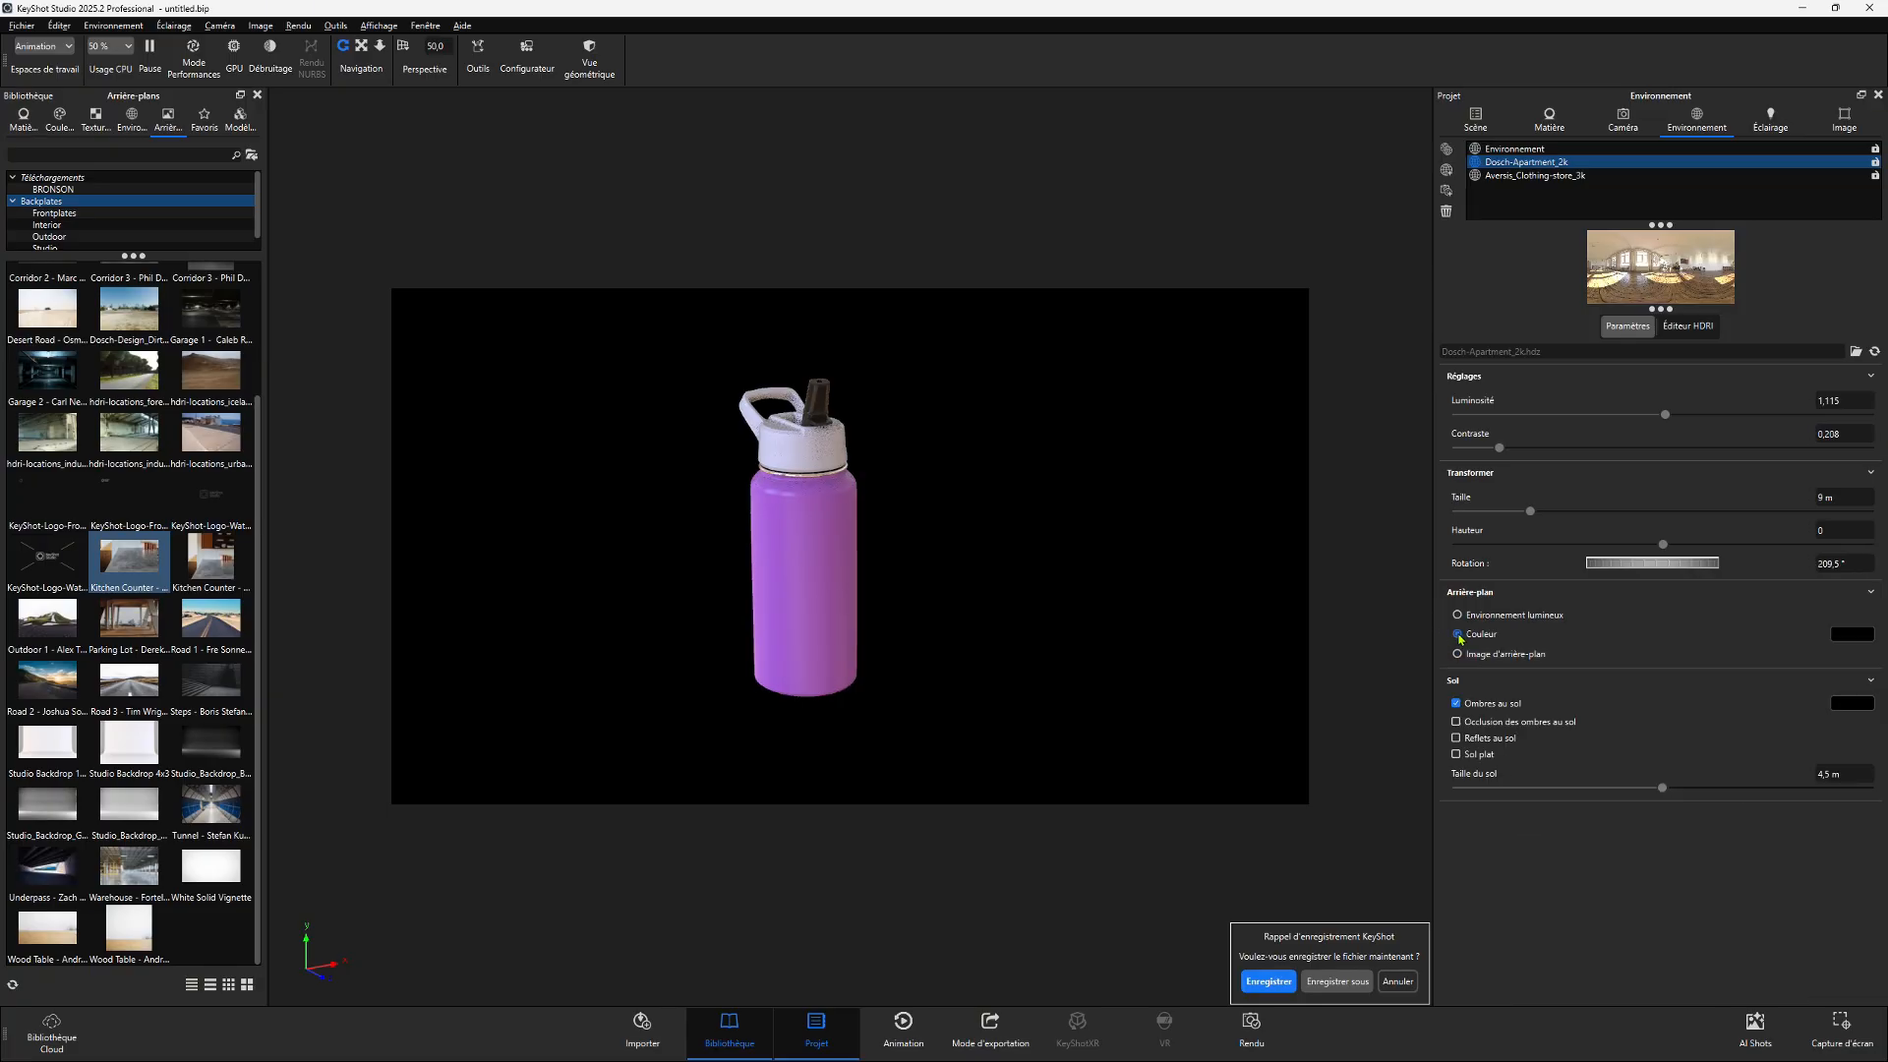
click(1844, 633)
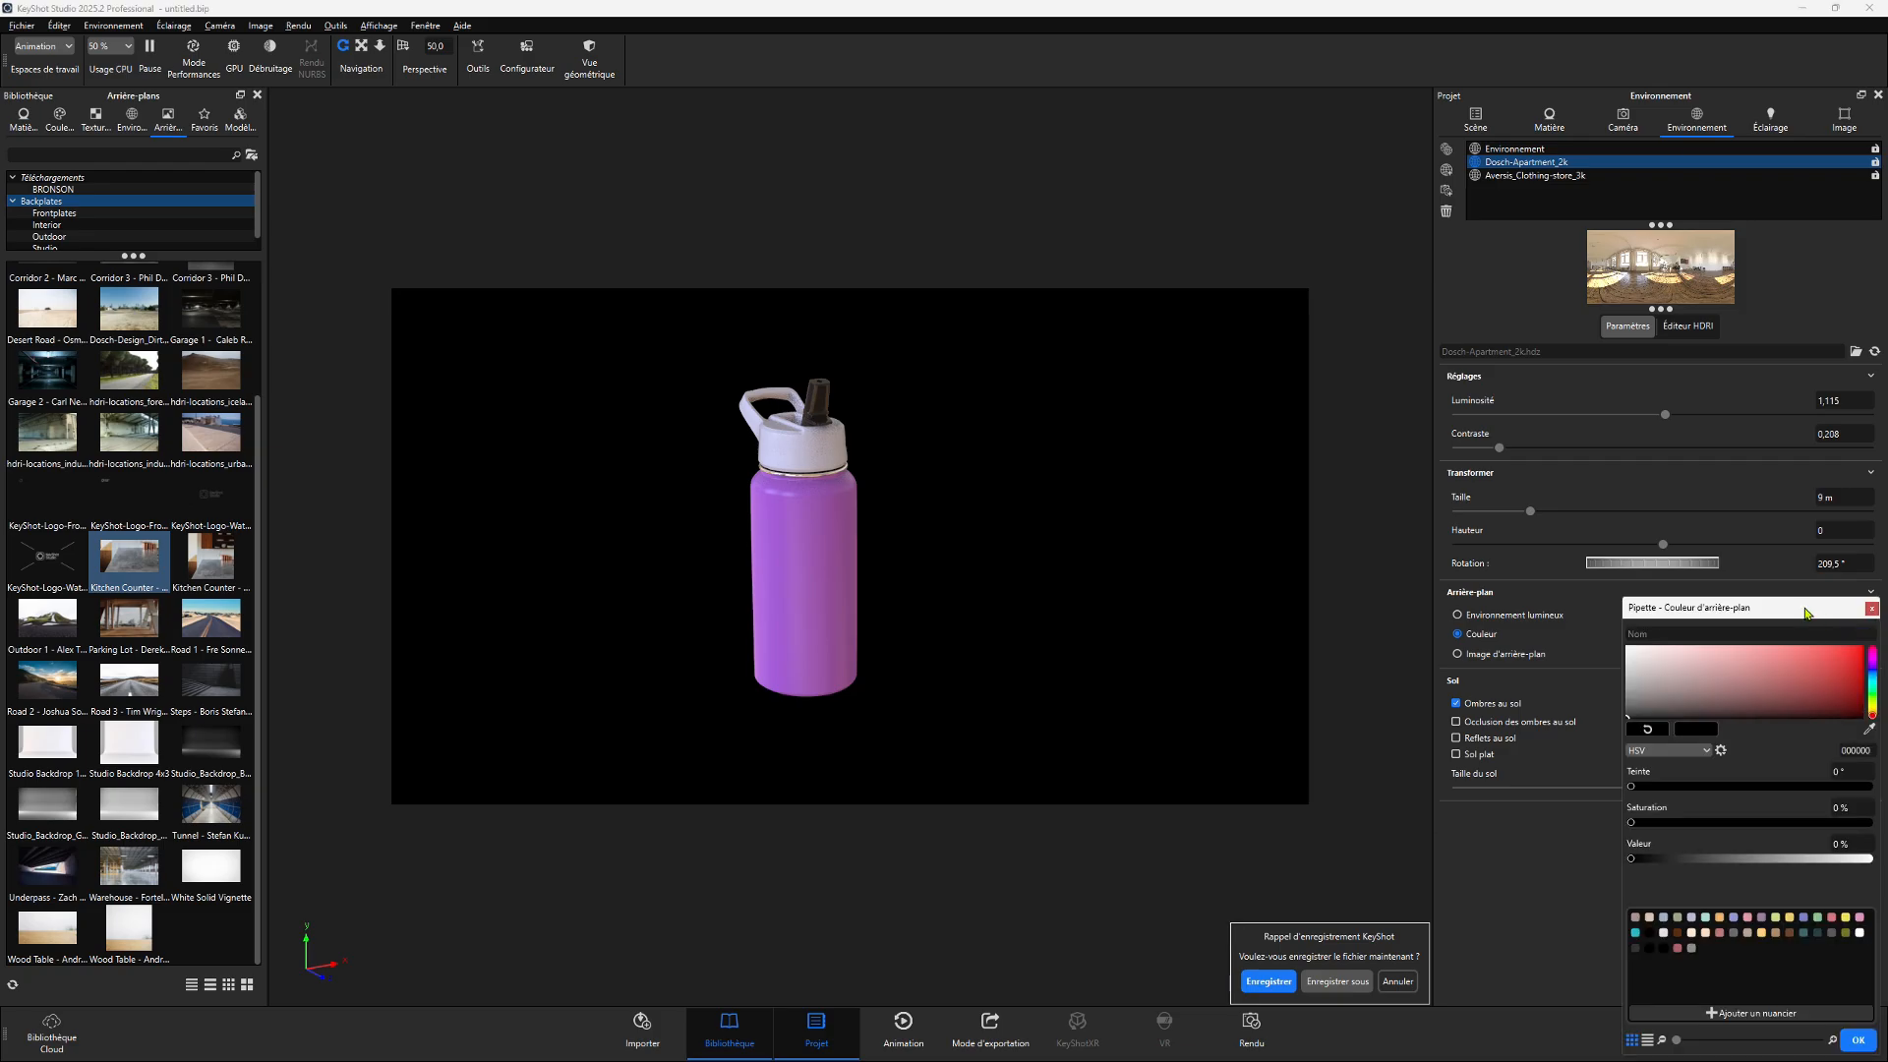
drag(1807, 614, 1476, 236)
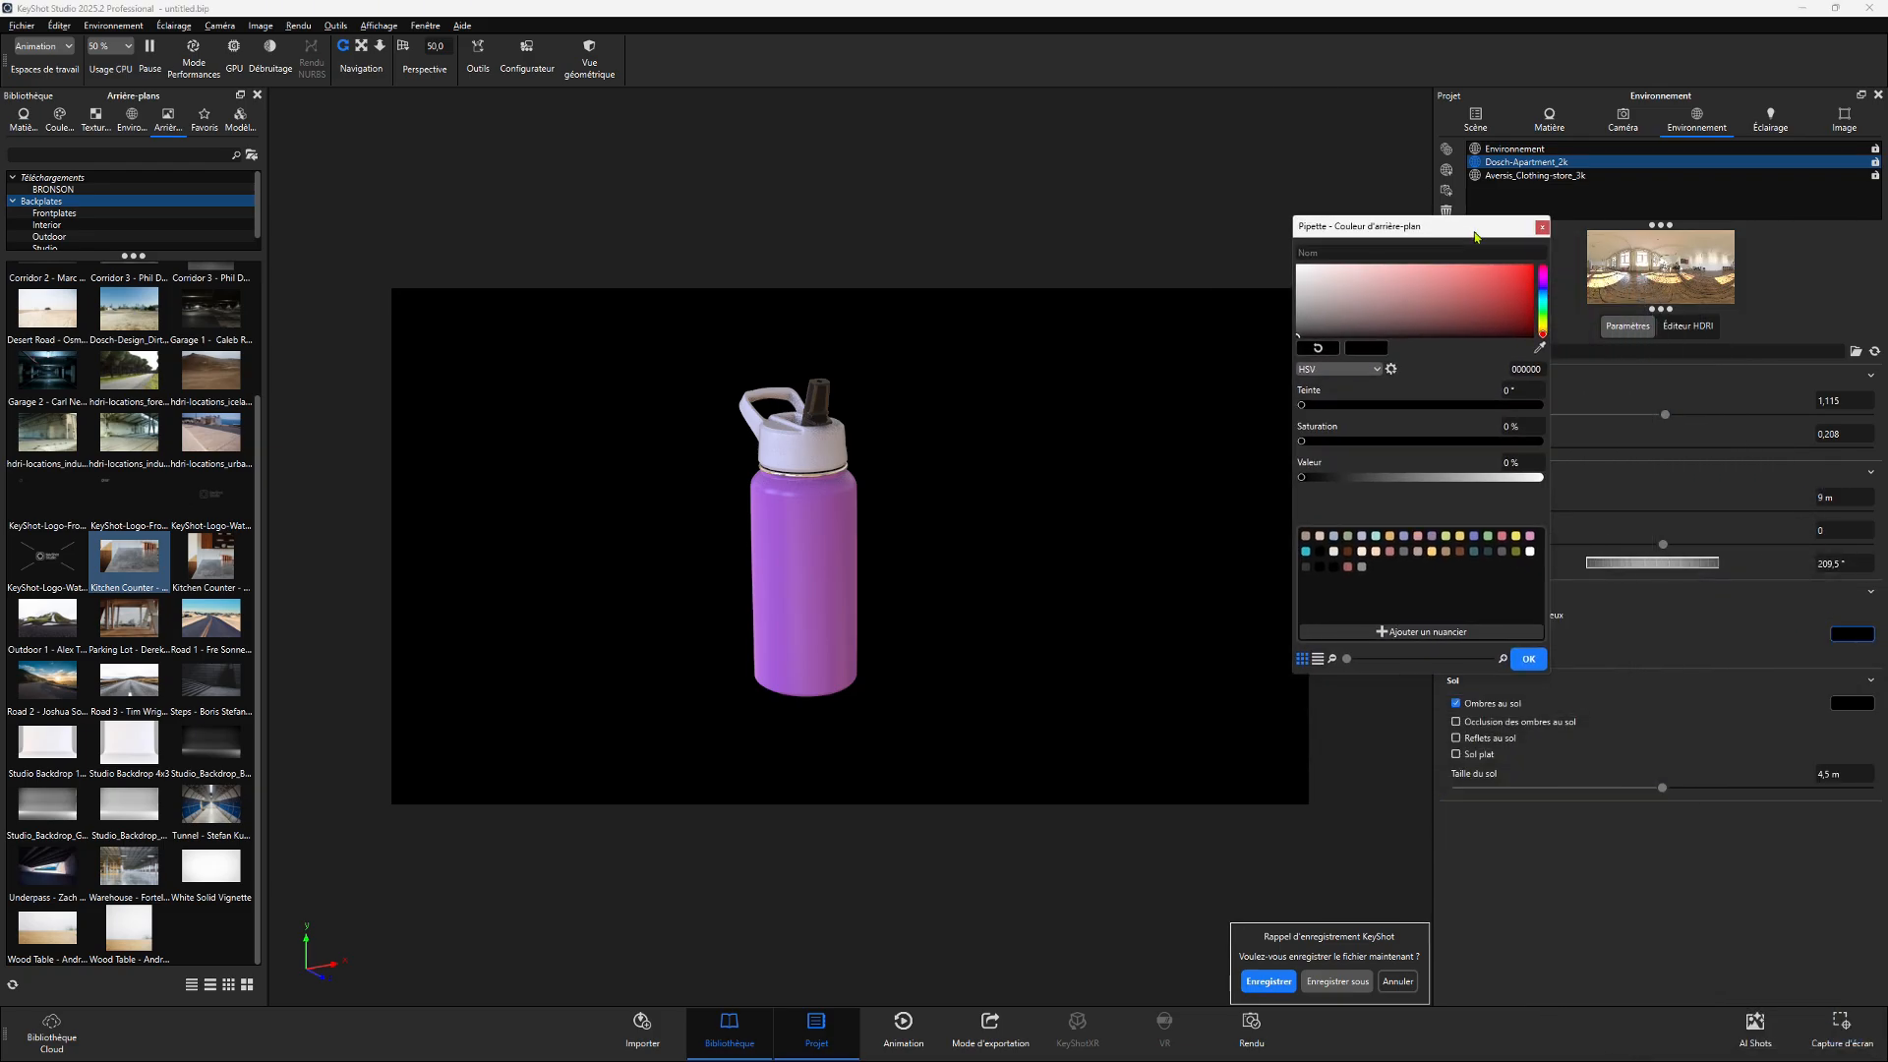
mouse_move(1378, 320)
mouse_down()
mouse_move(1332, 290)
mouse_move(1275, 333)
mouse_up()
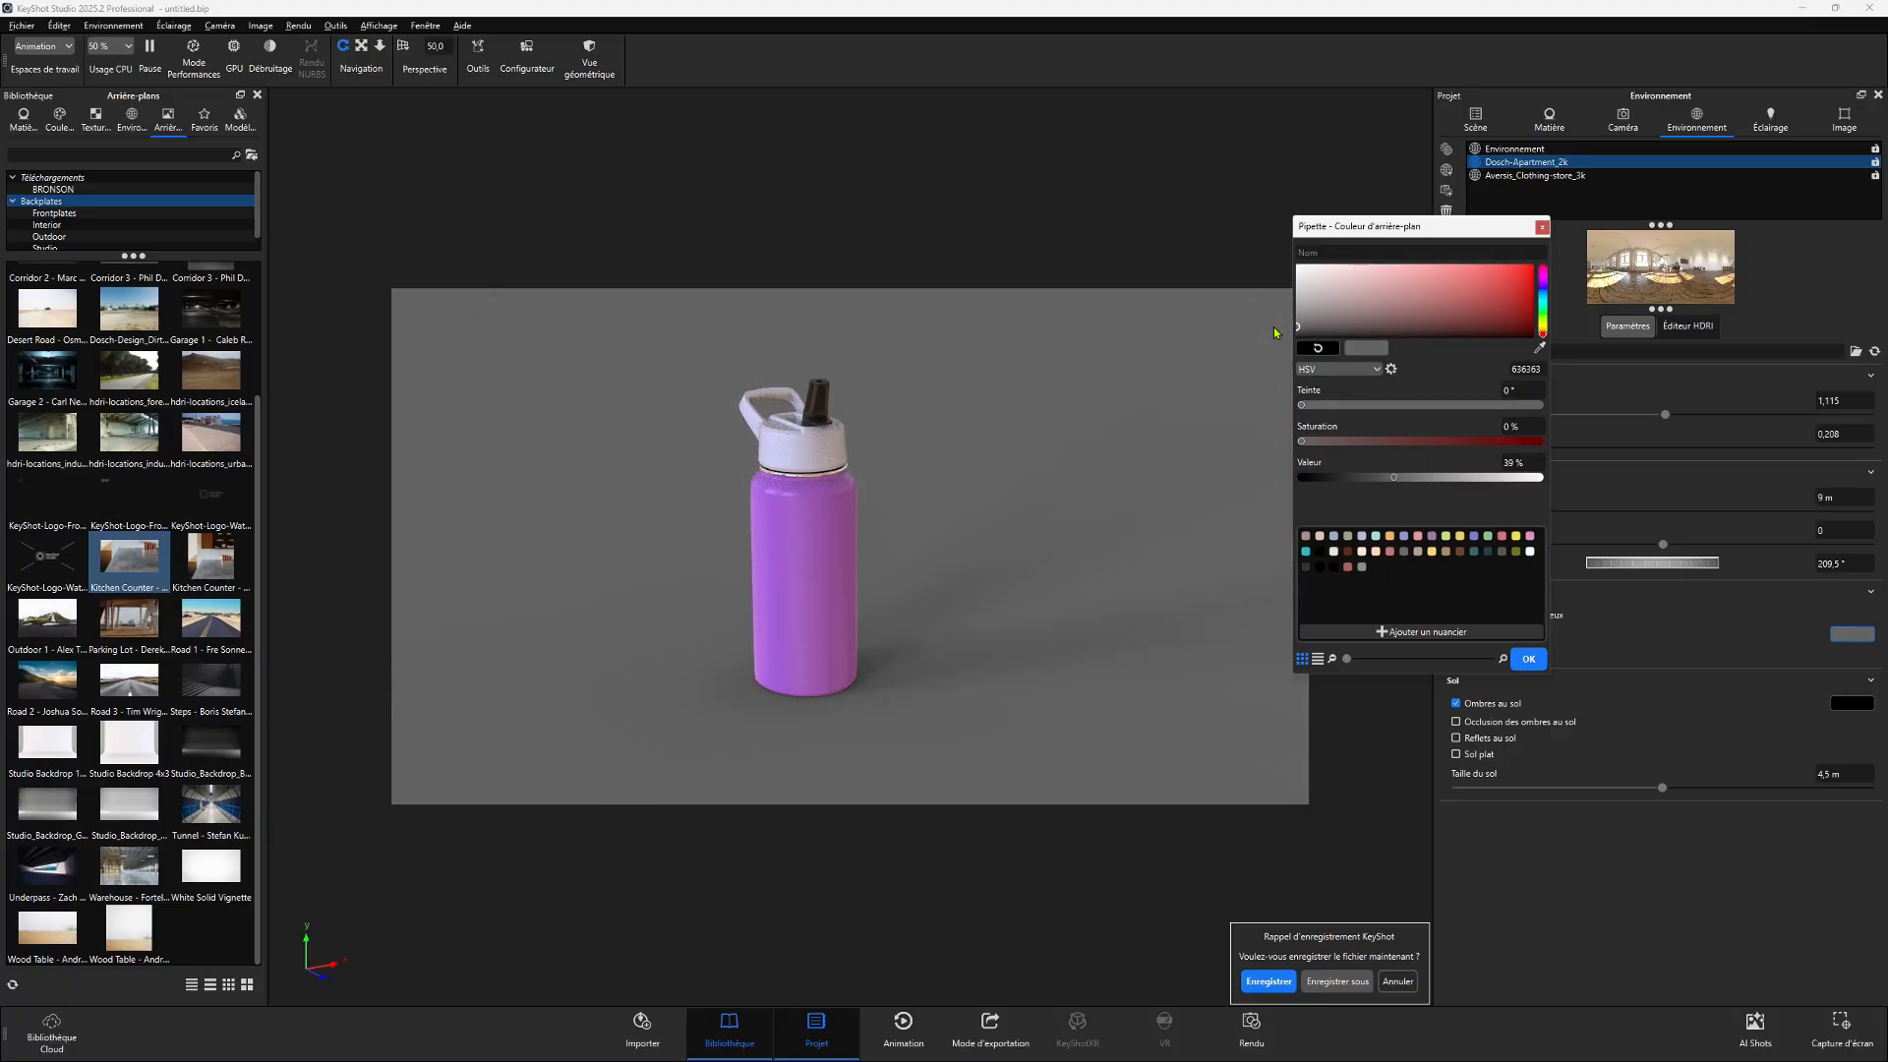
drag(1274, 333, 1247, 253)
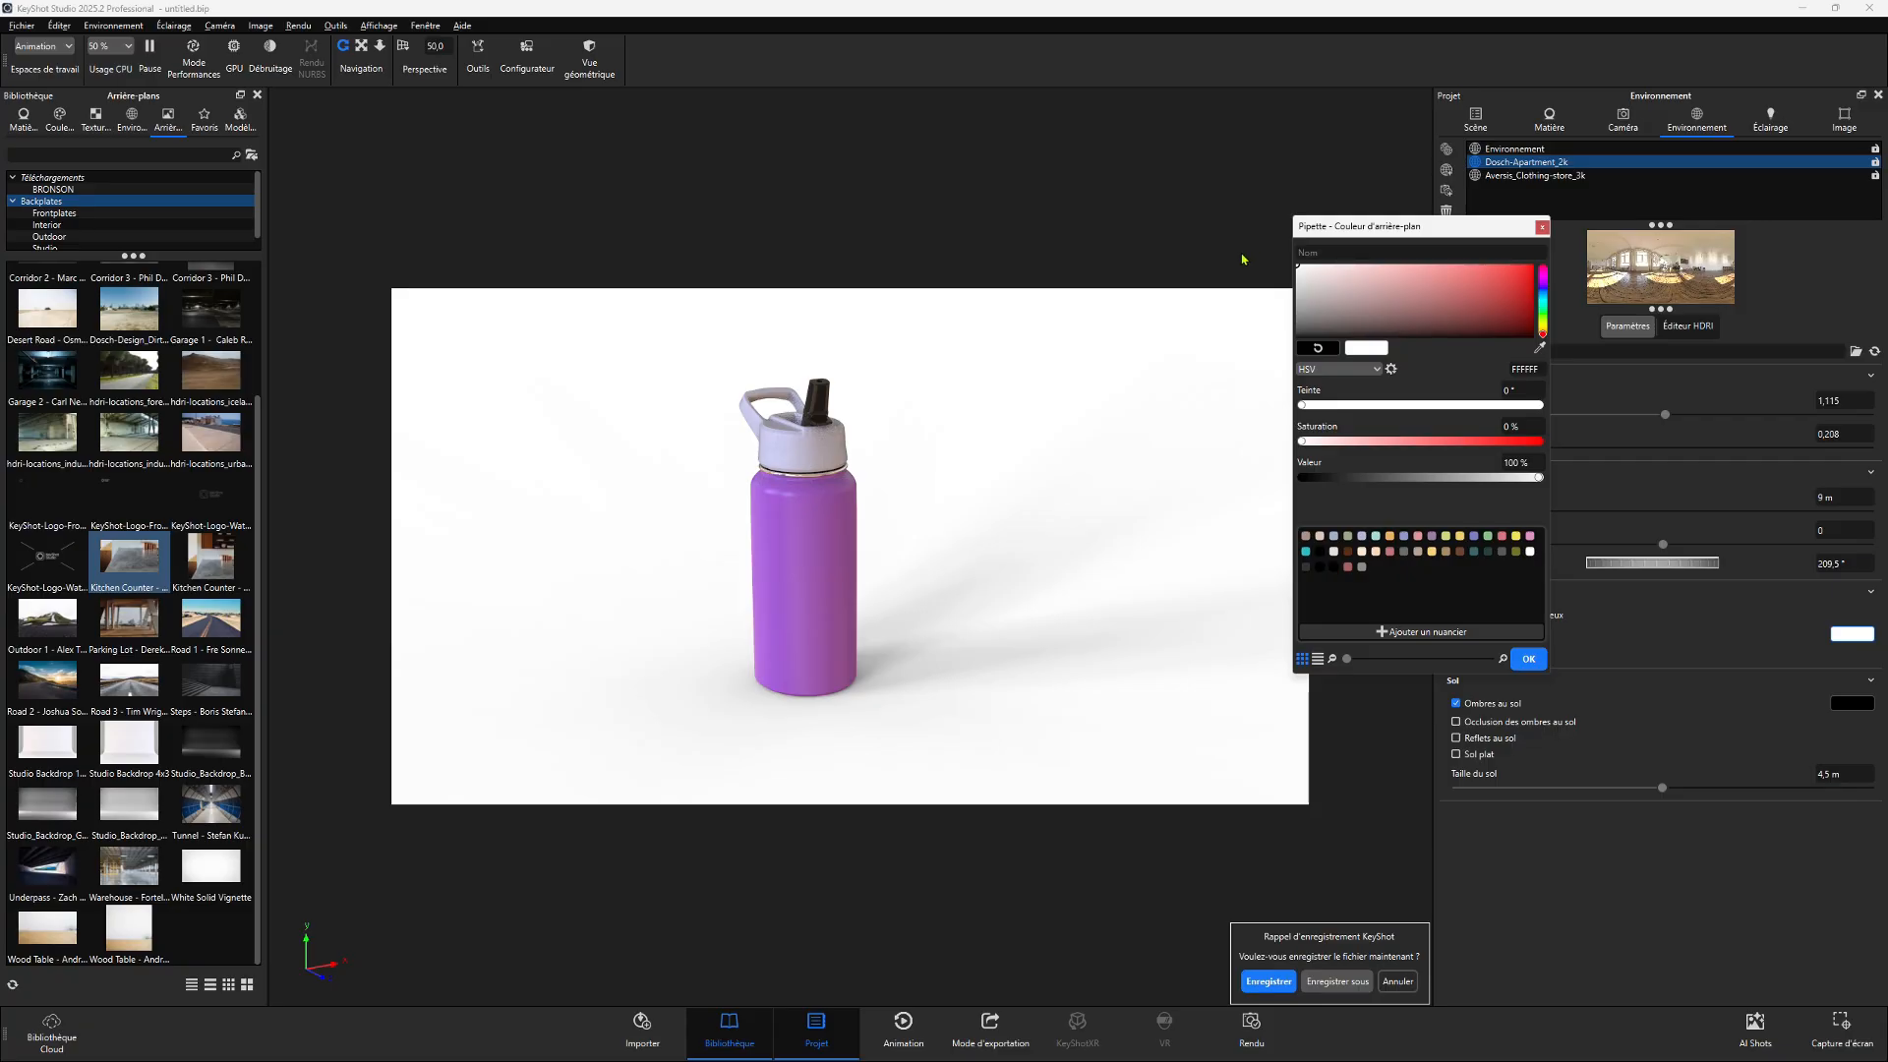
drag(1243, 259, 1300, 326)
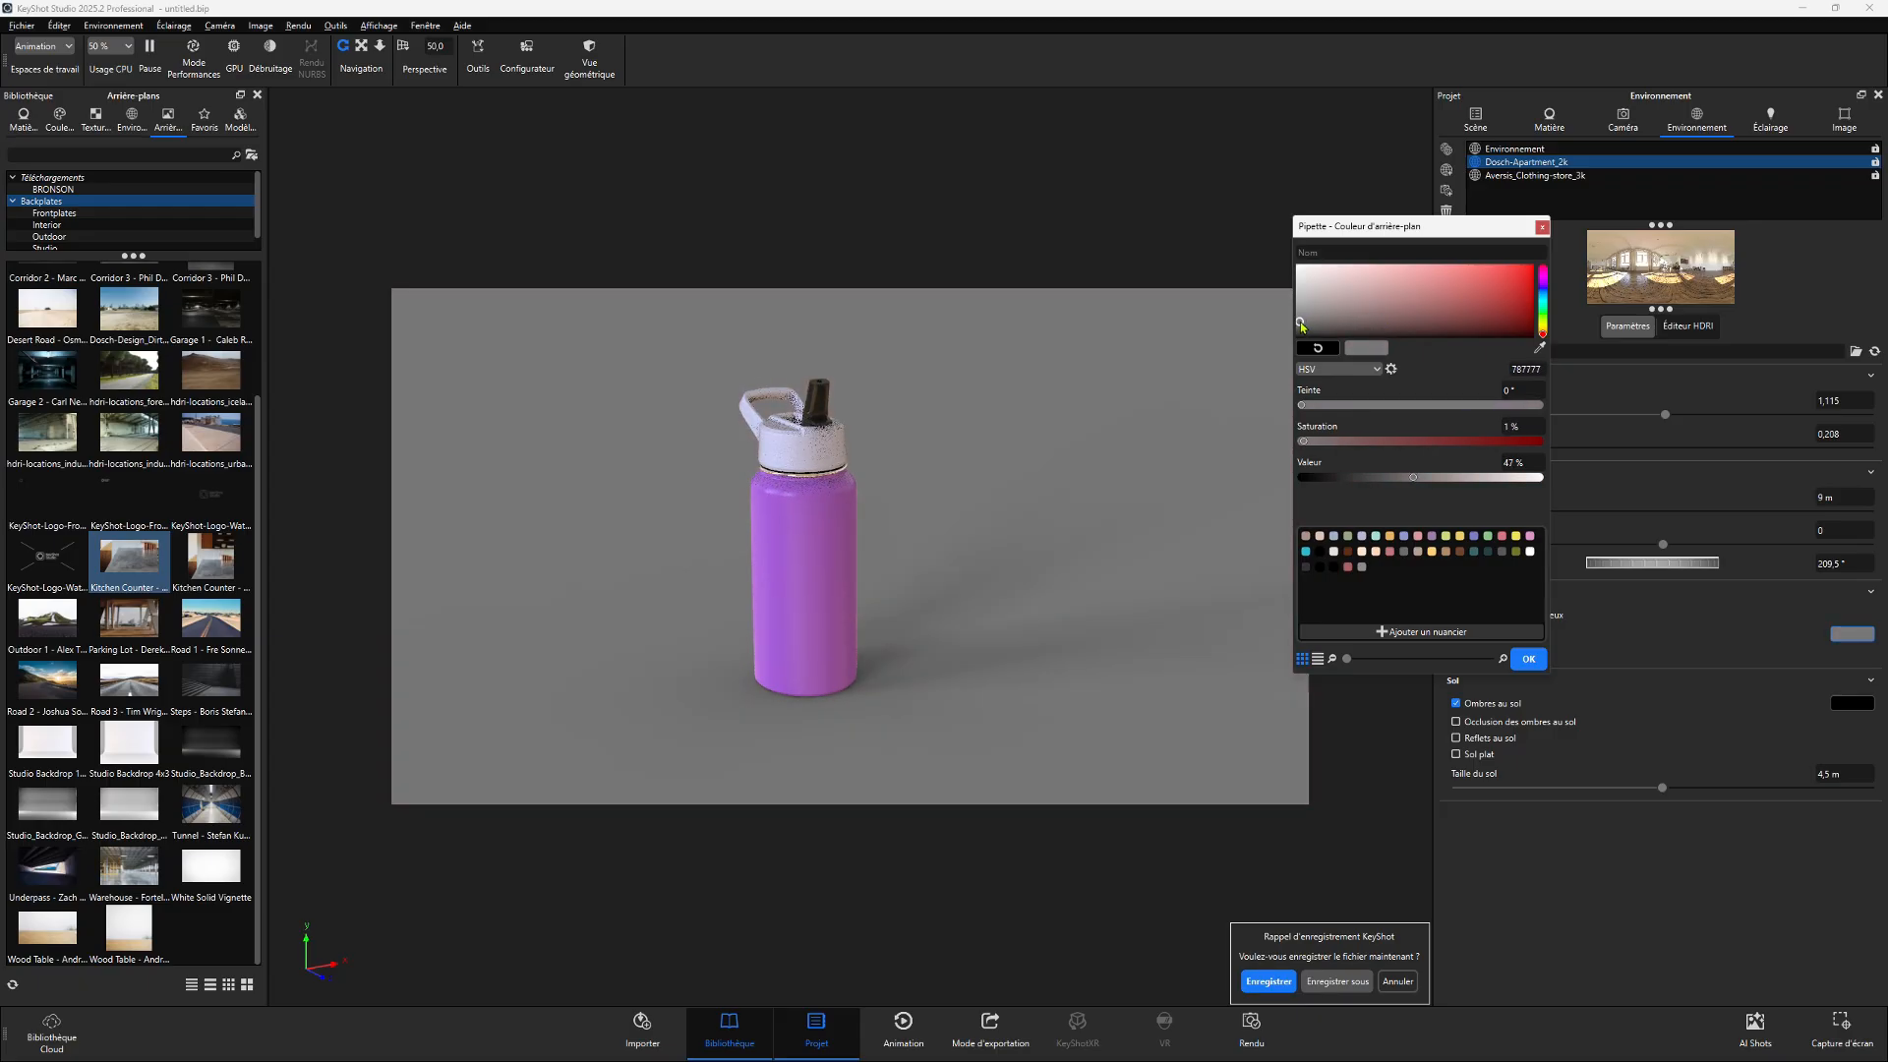
click(1527, 658)
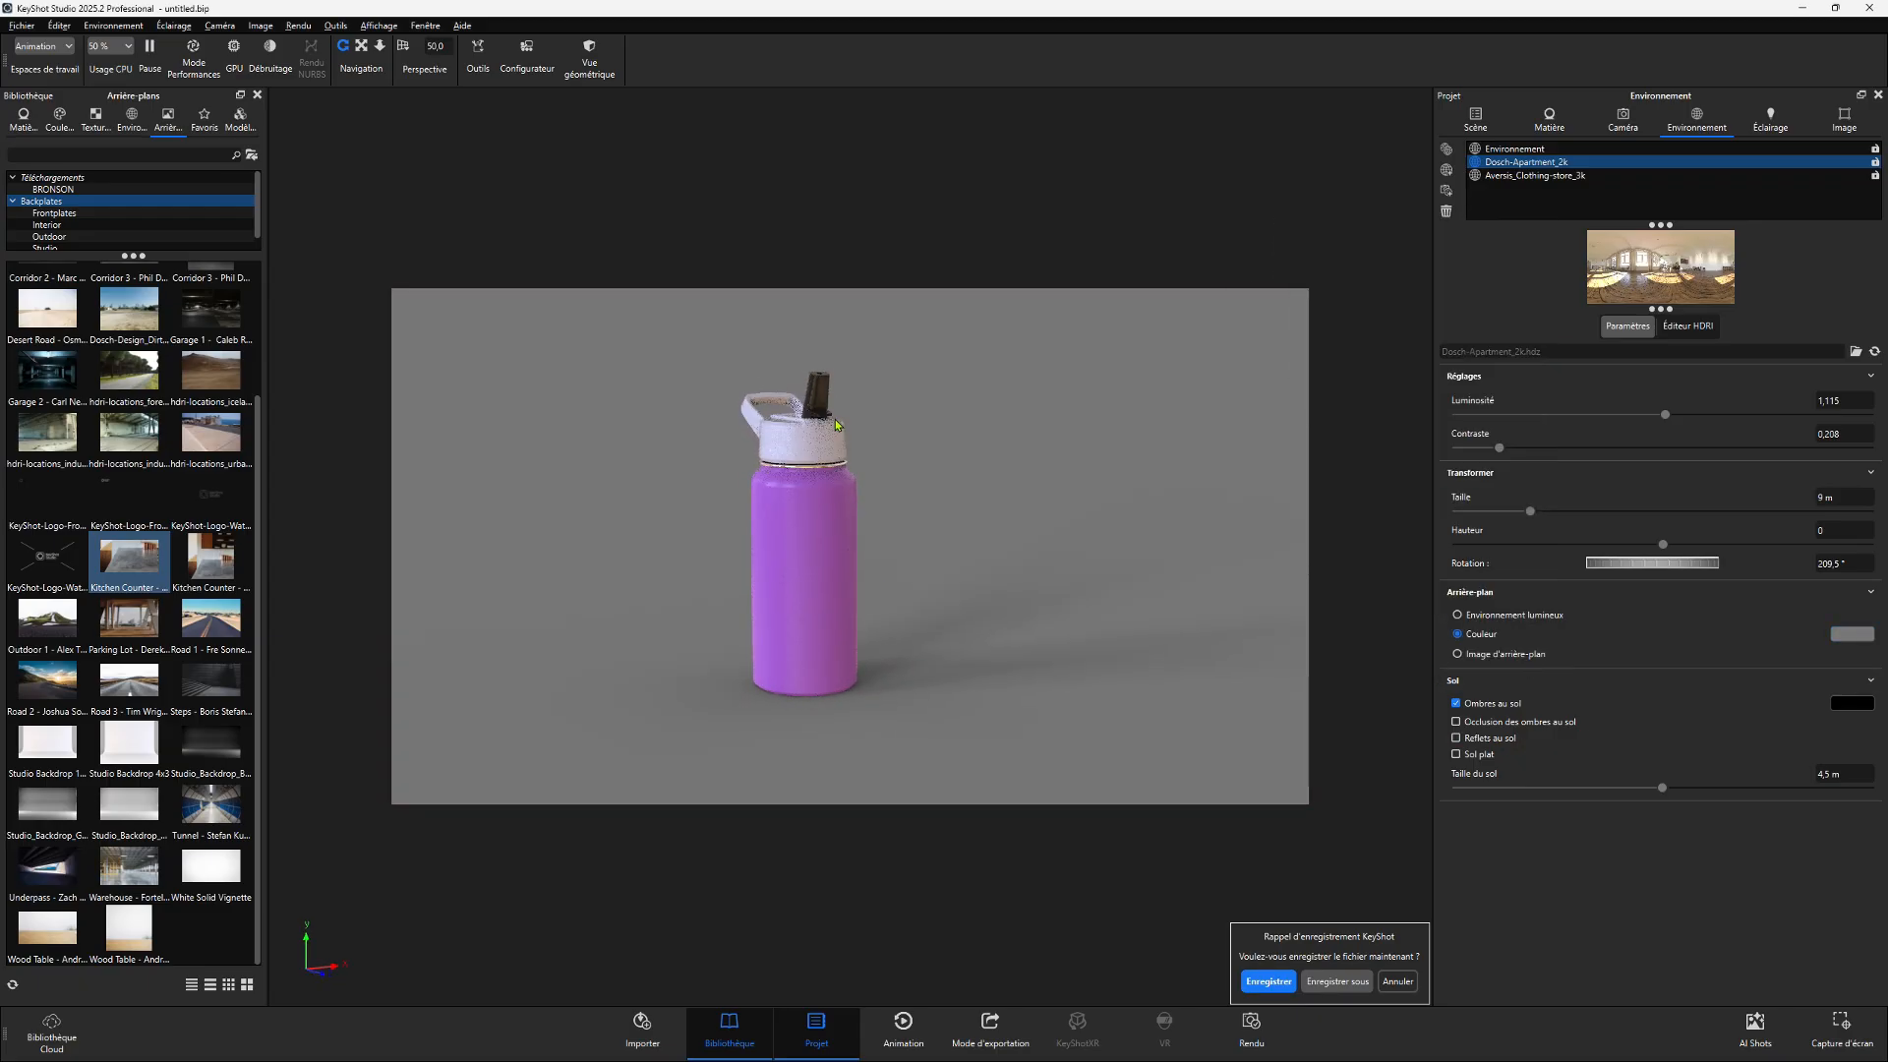
- Readjust the background colour to a lighter grey in the colour picker
scroll(837, 425, up, 5)
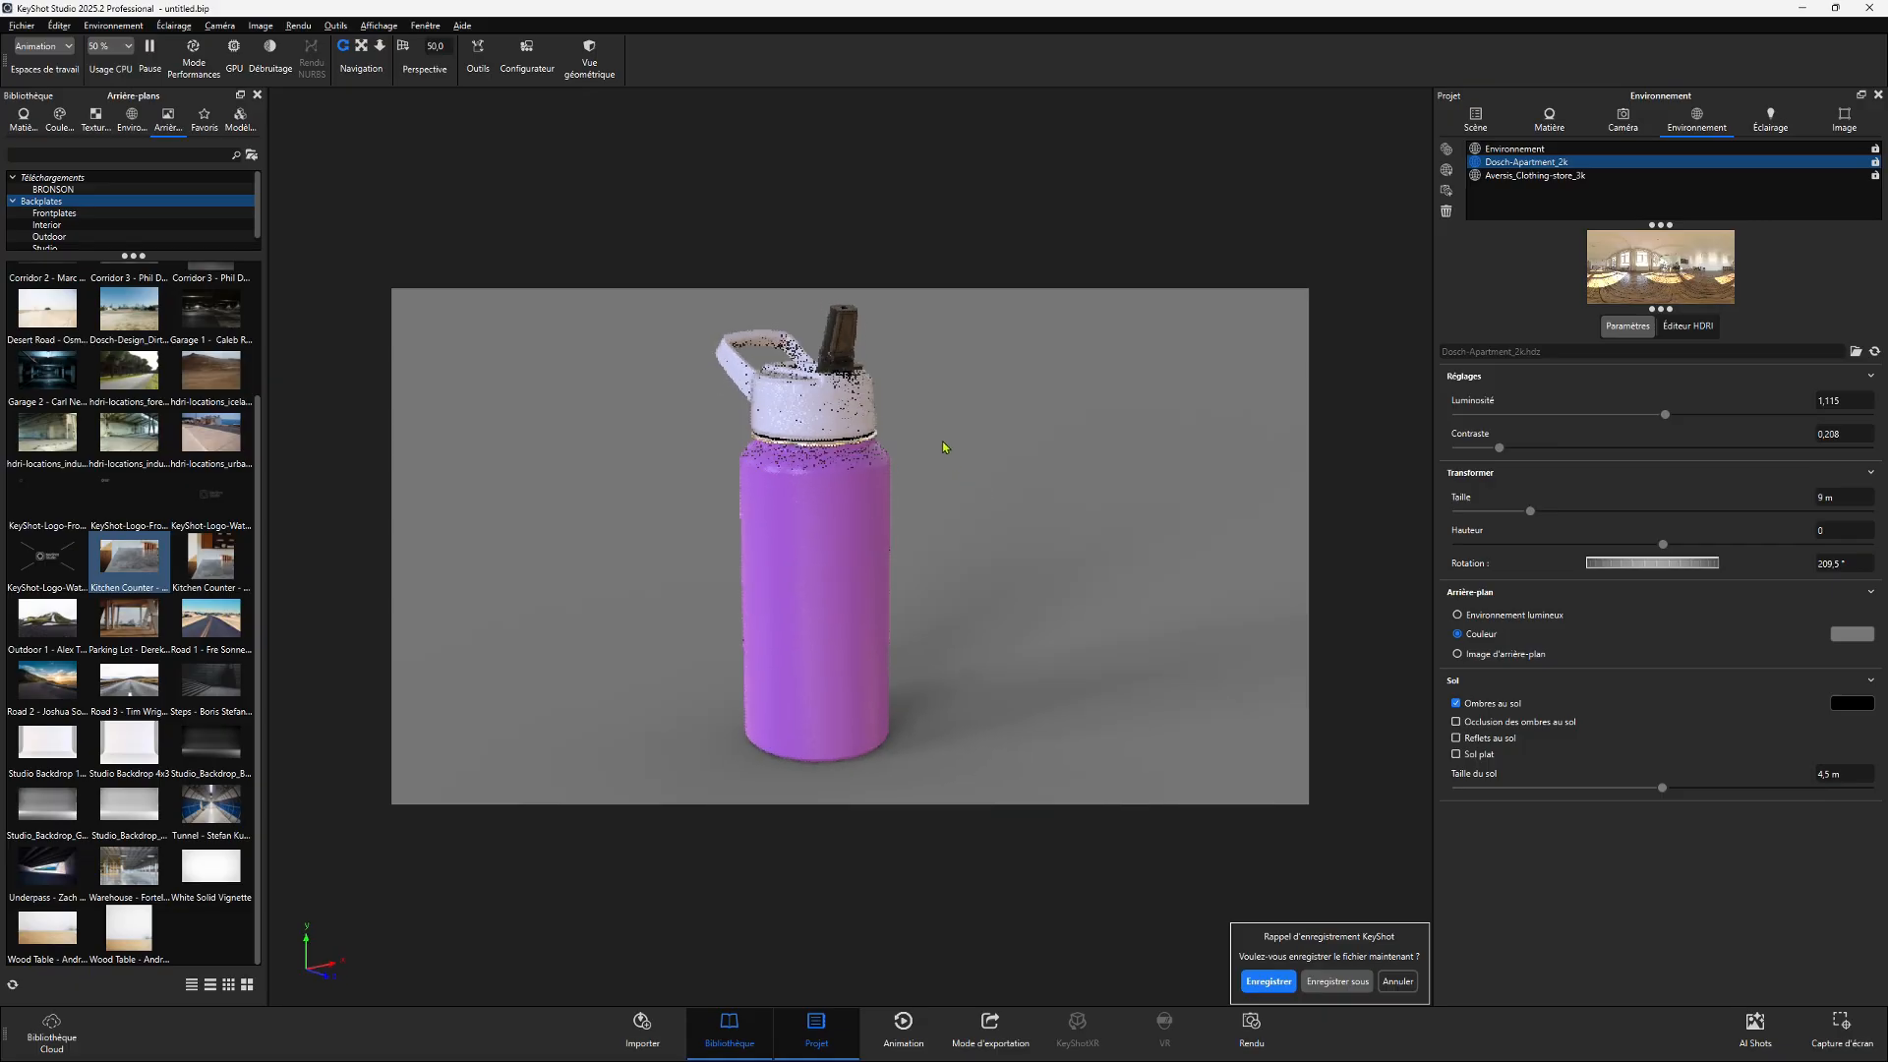
drag(942, 447, 1016, 522)
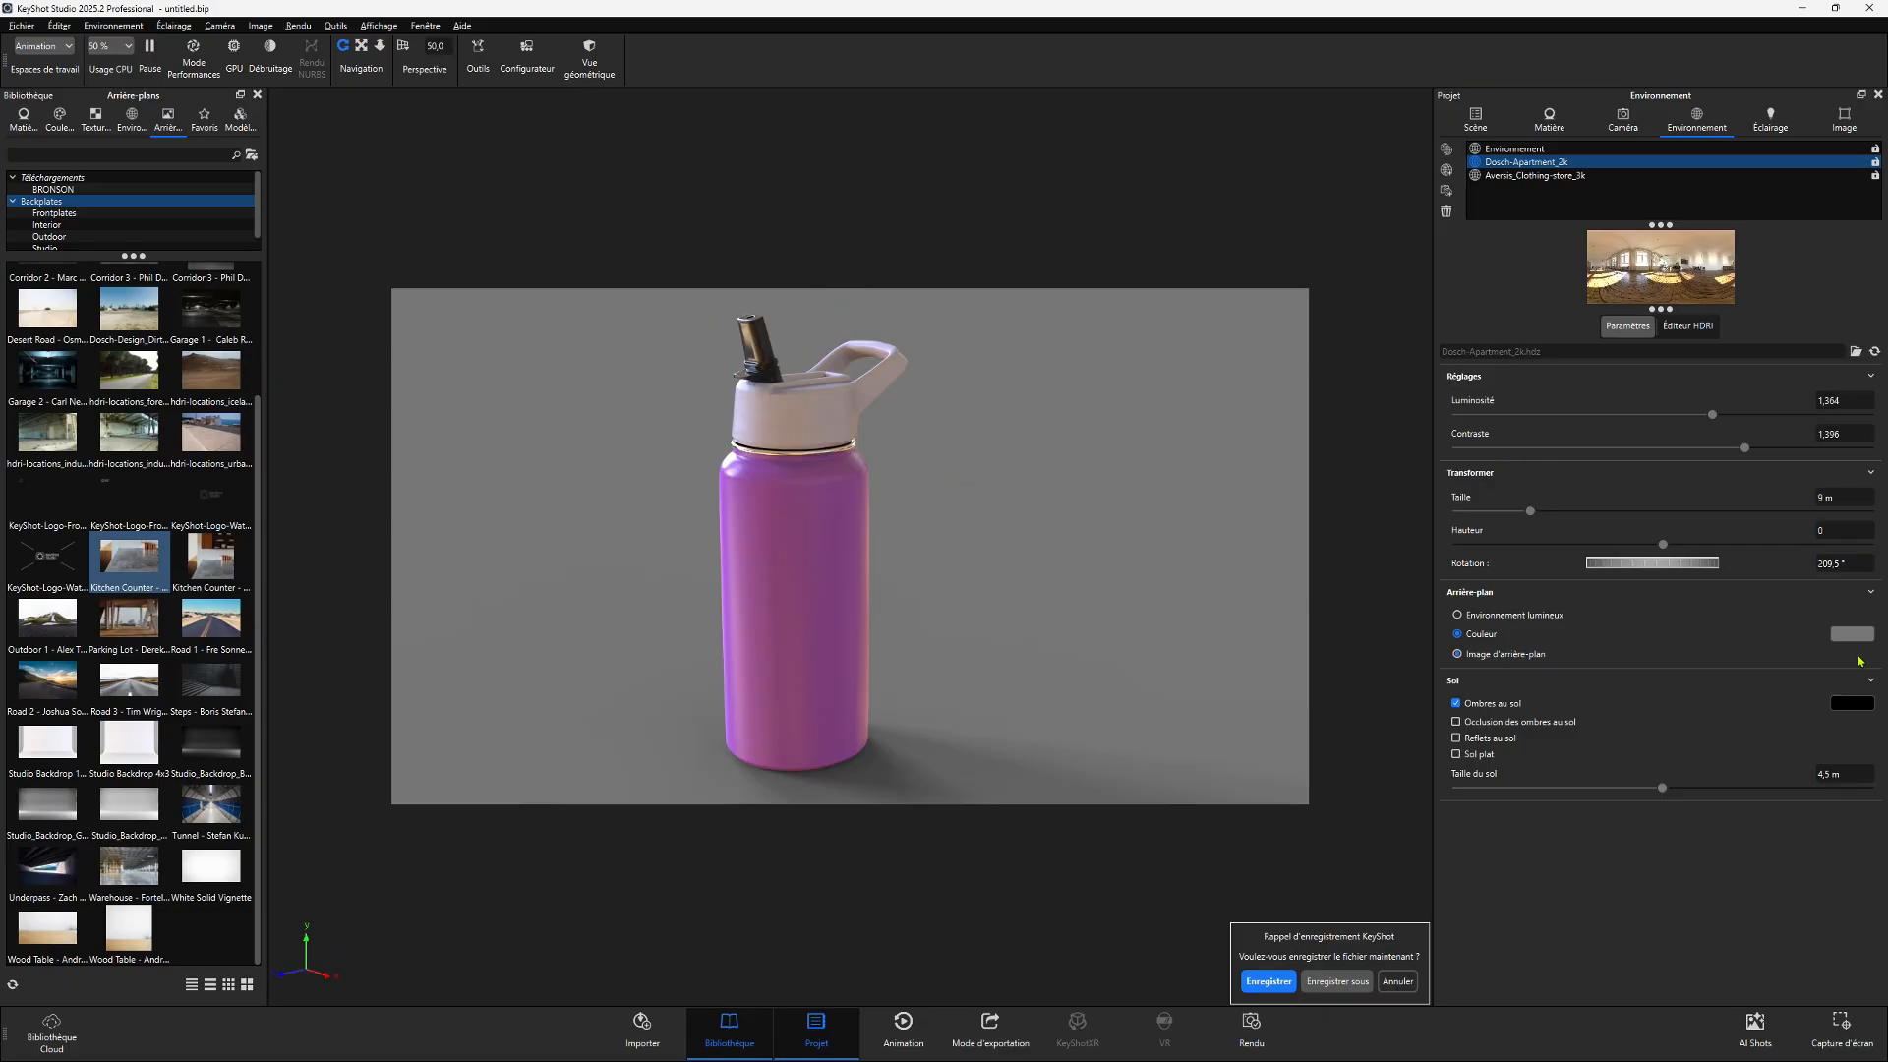
click(1851, 633)
drag(1690, 694, 1628, 647)
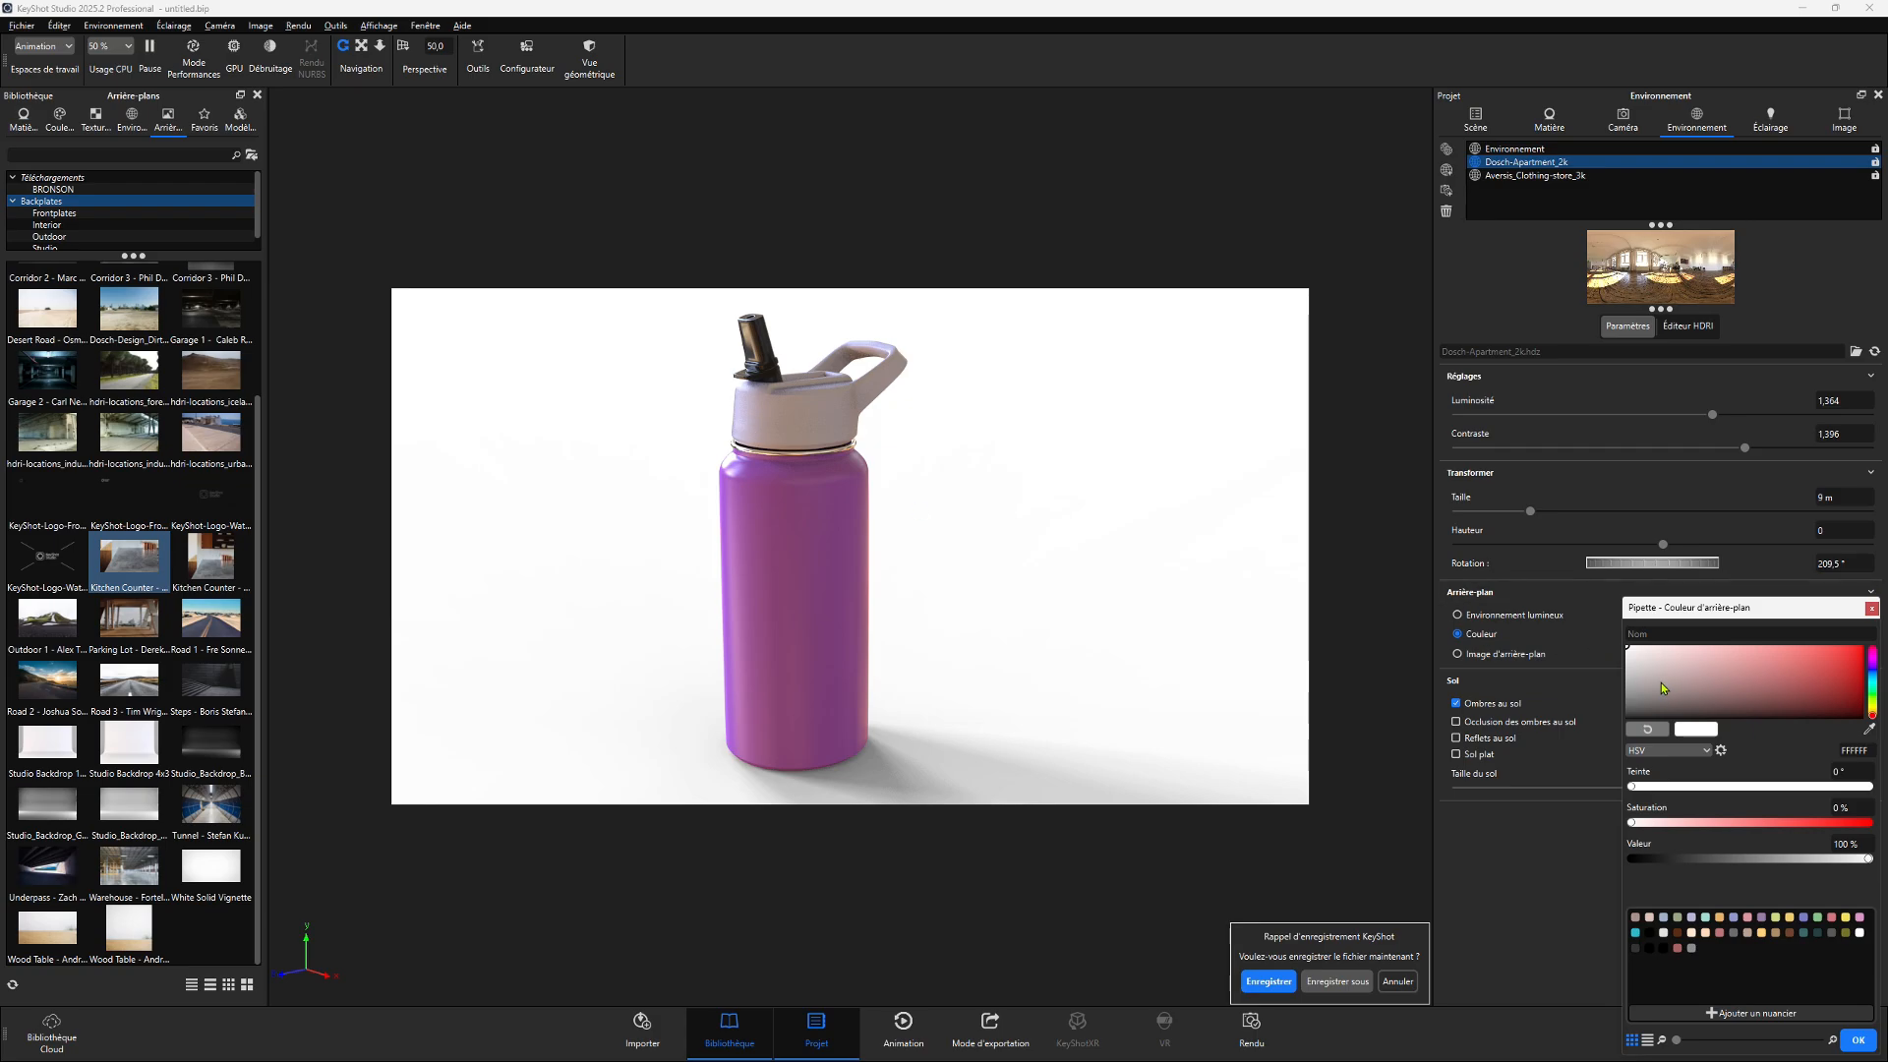
drag(1661, 685, 1627, 698)
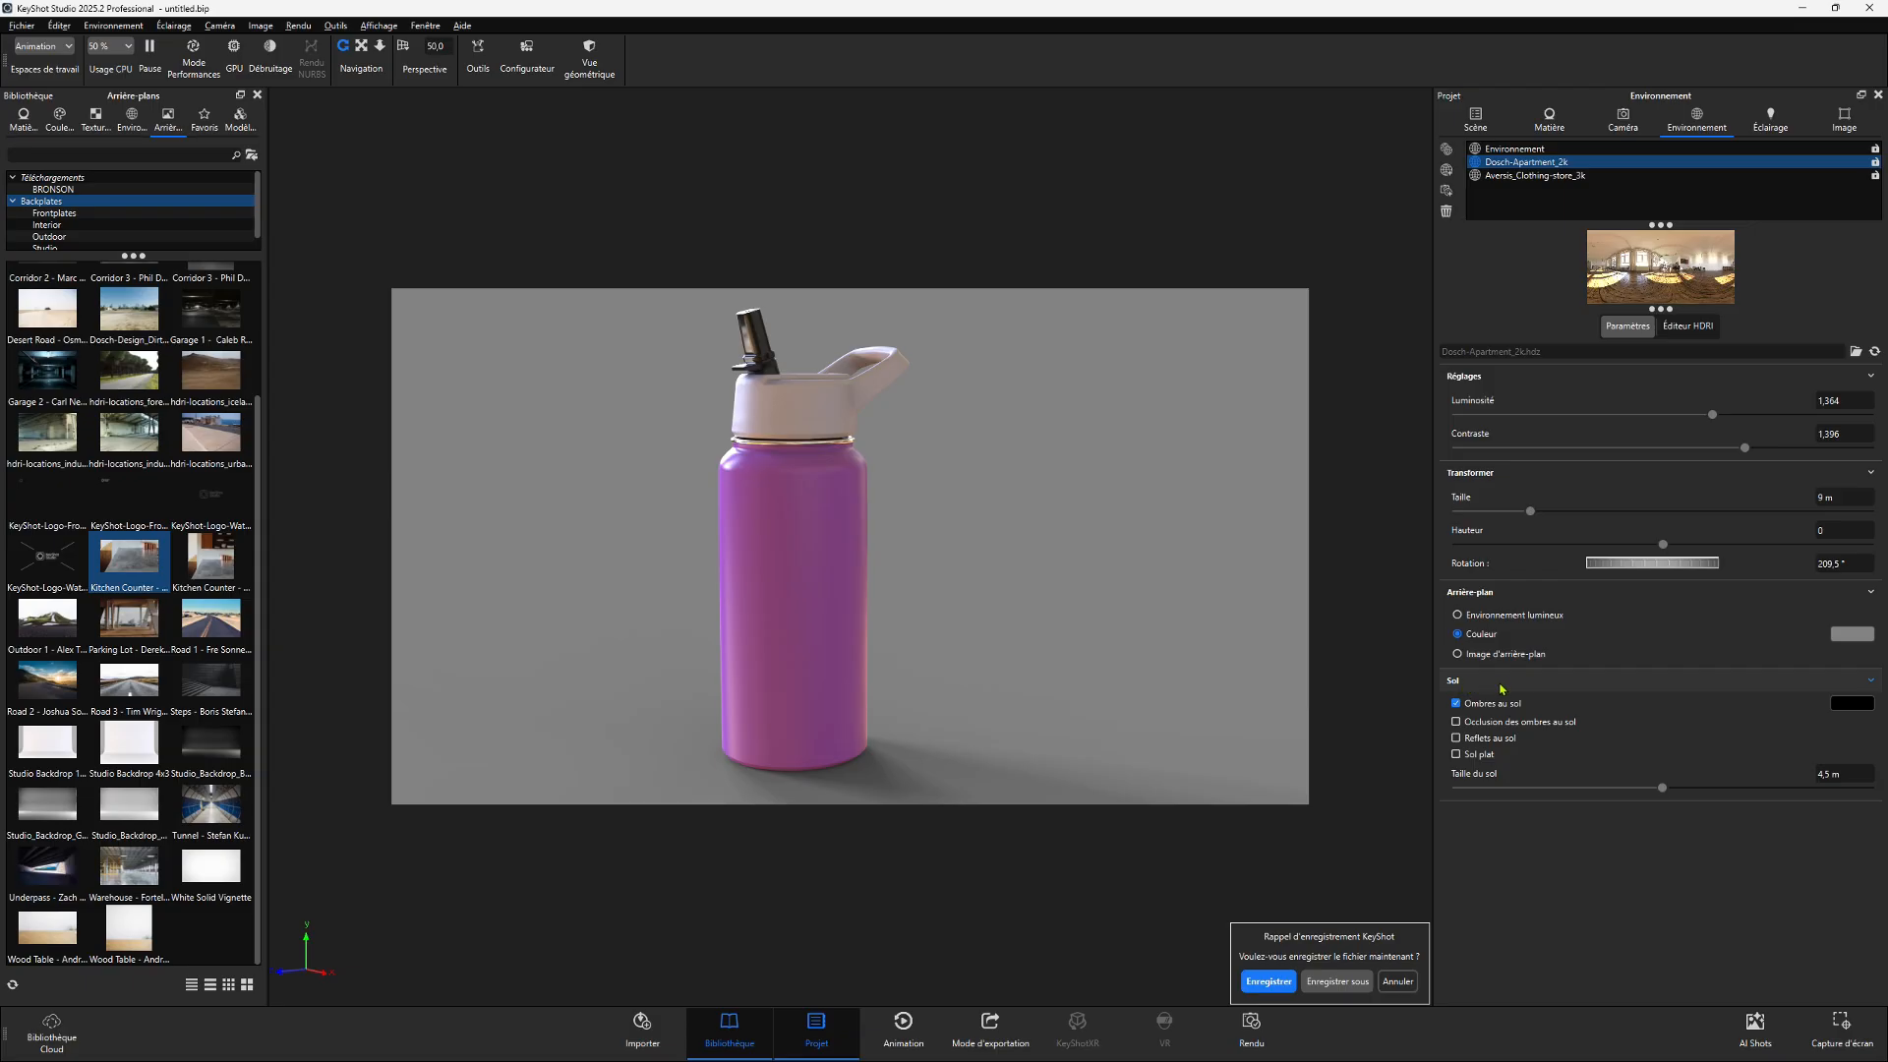
- Toggle the ground shadows off and back on to compare
middle_drag(1130, 684, 1121, 654)
scroll(1121, 653, down, 2)
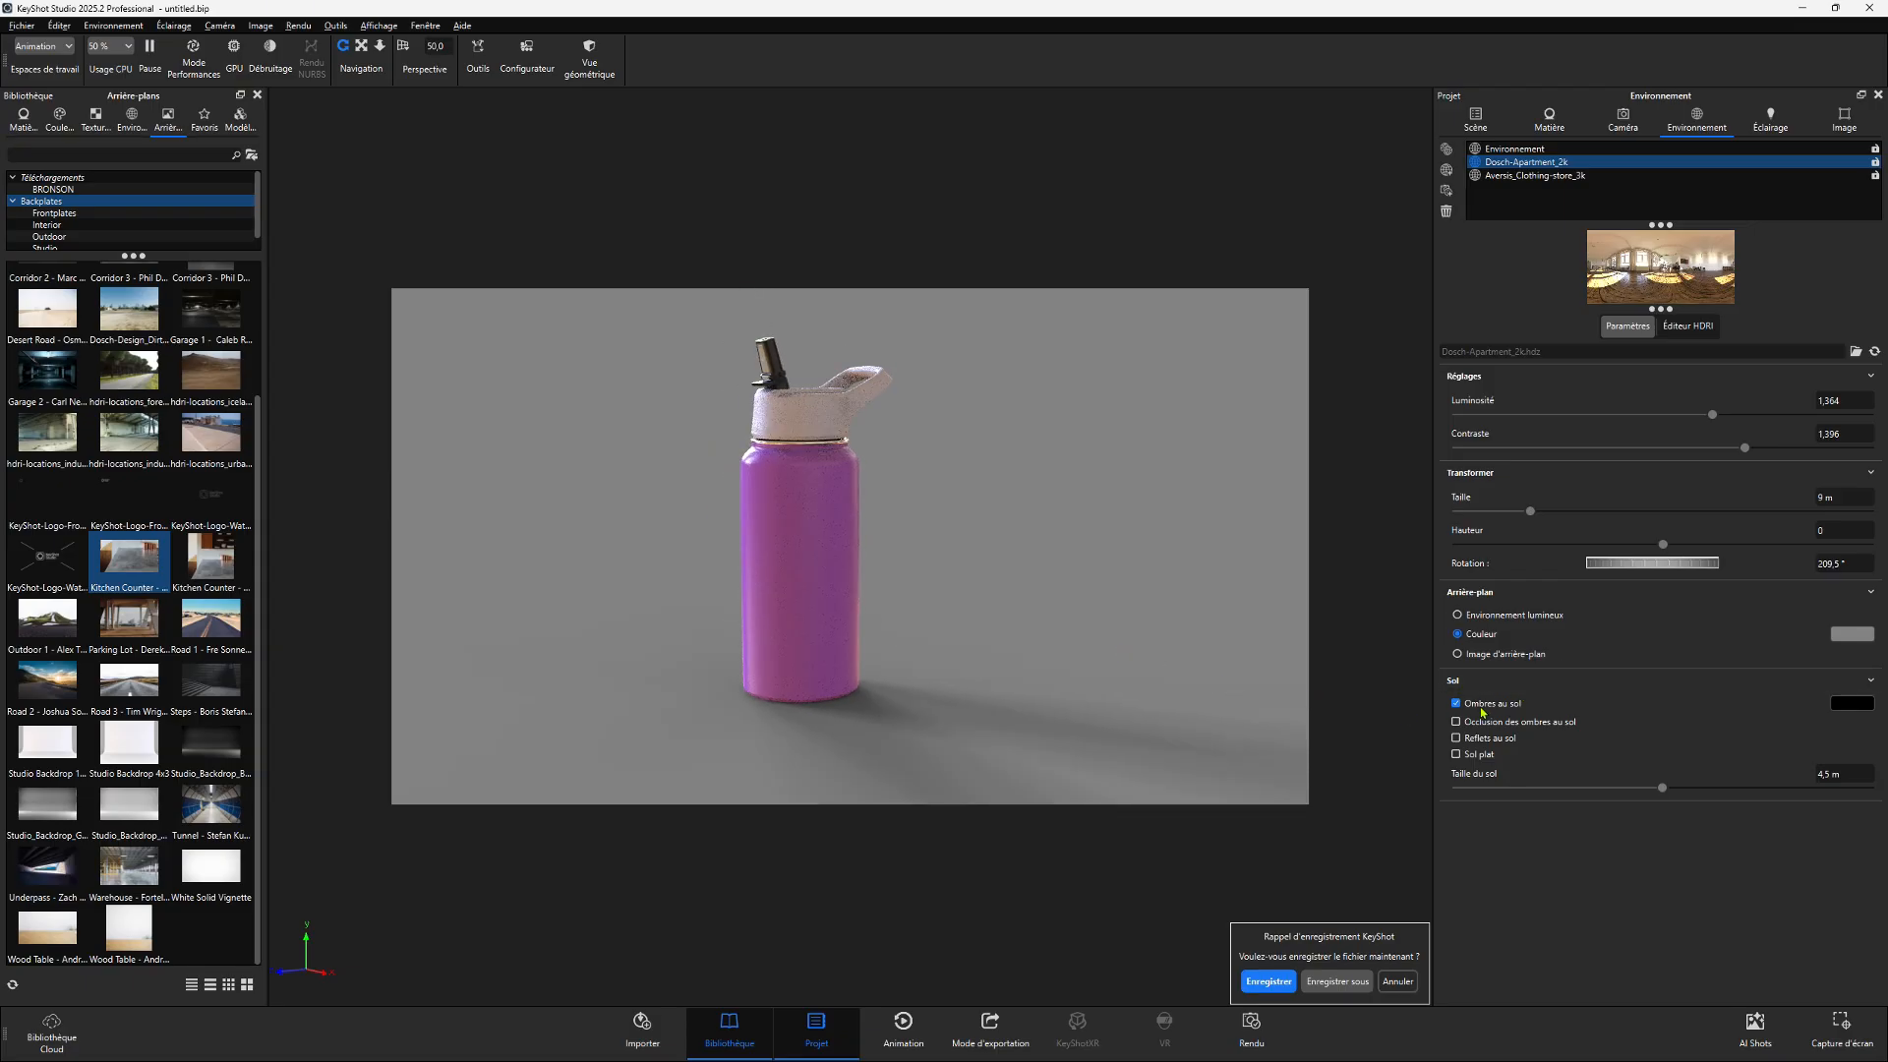
click(1455, 704)
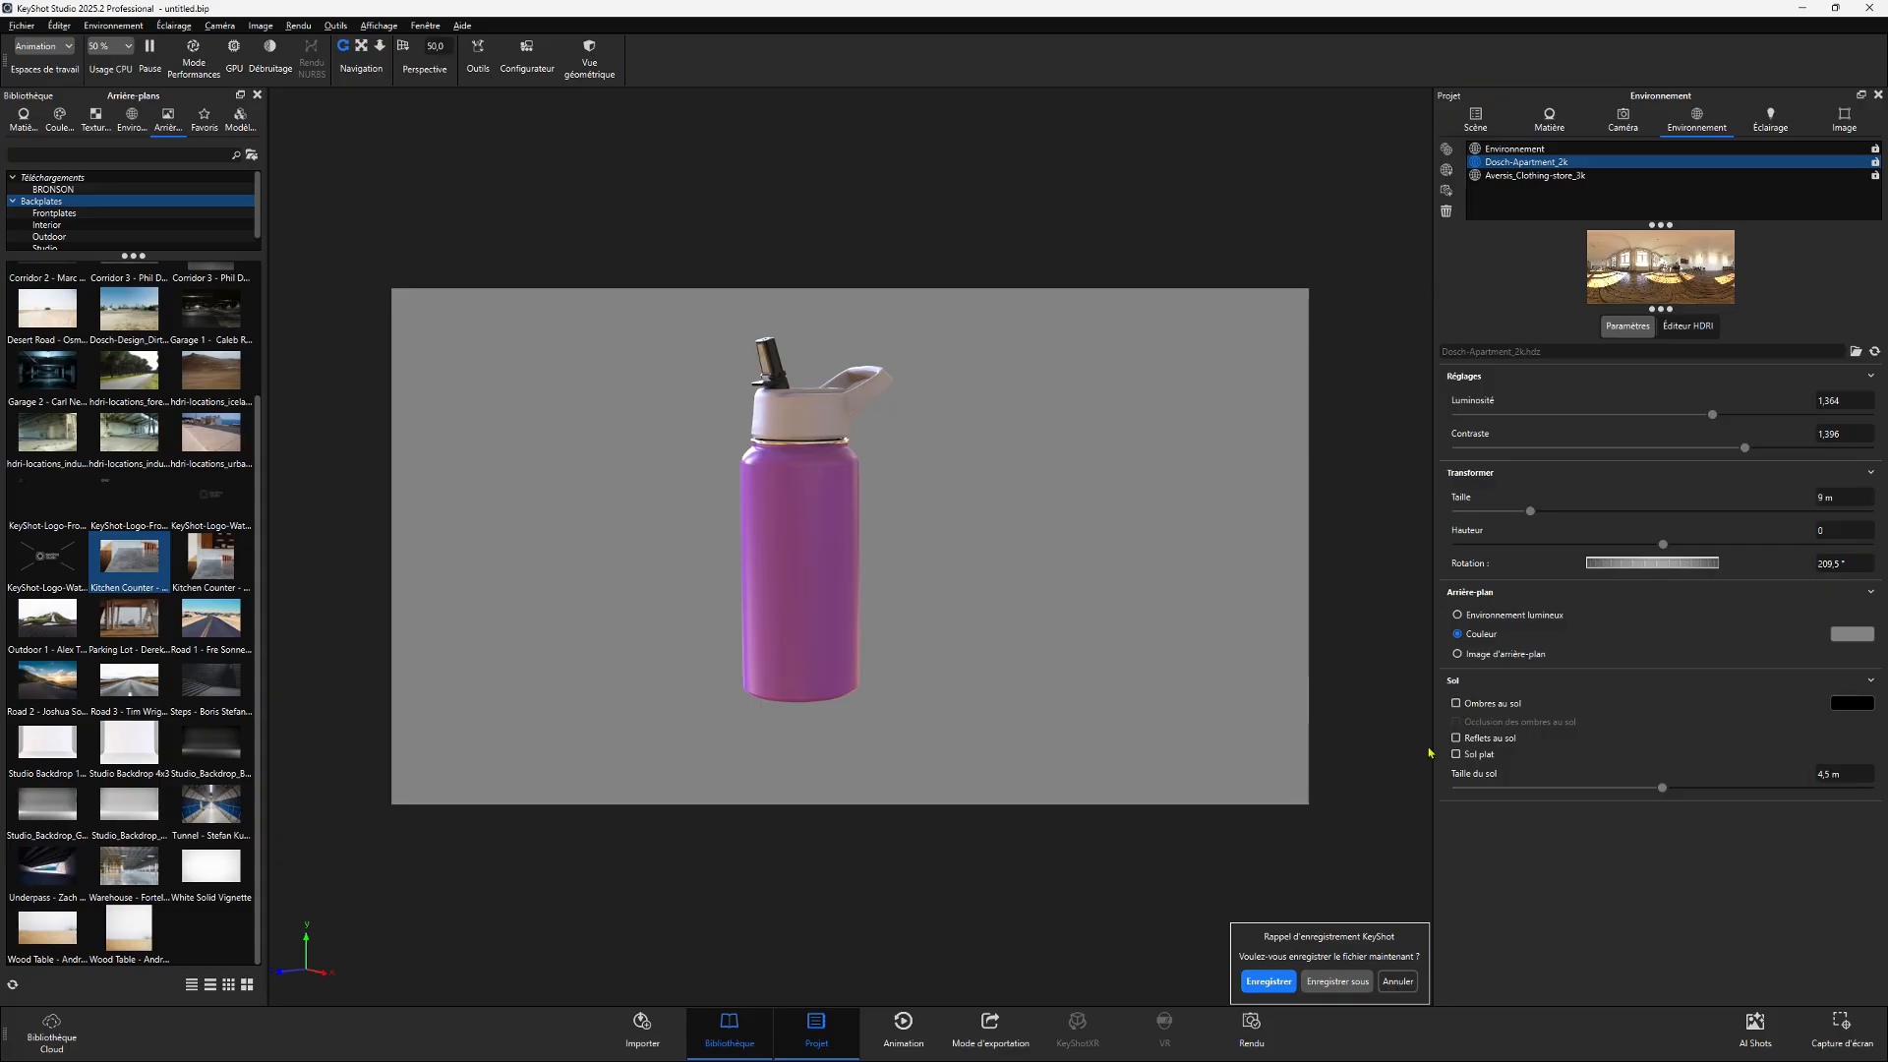
click(1456, 704)
click(1456, 704)
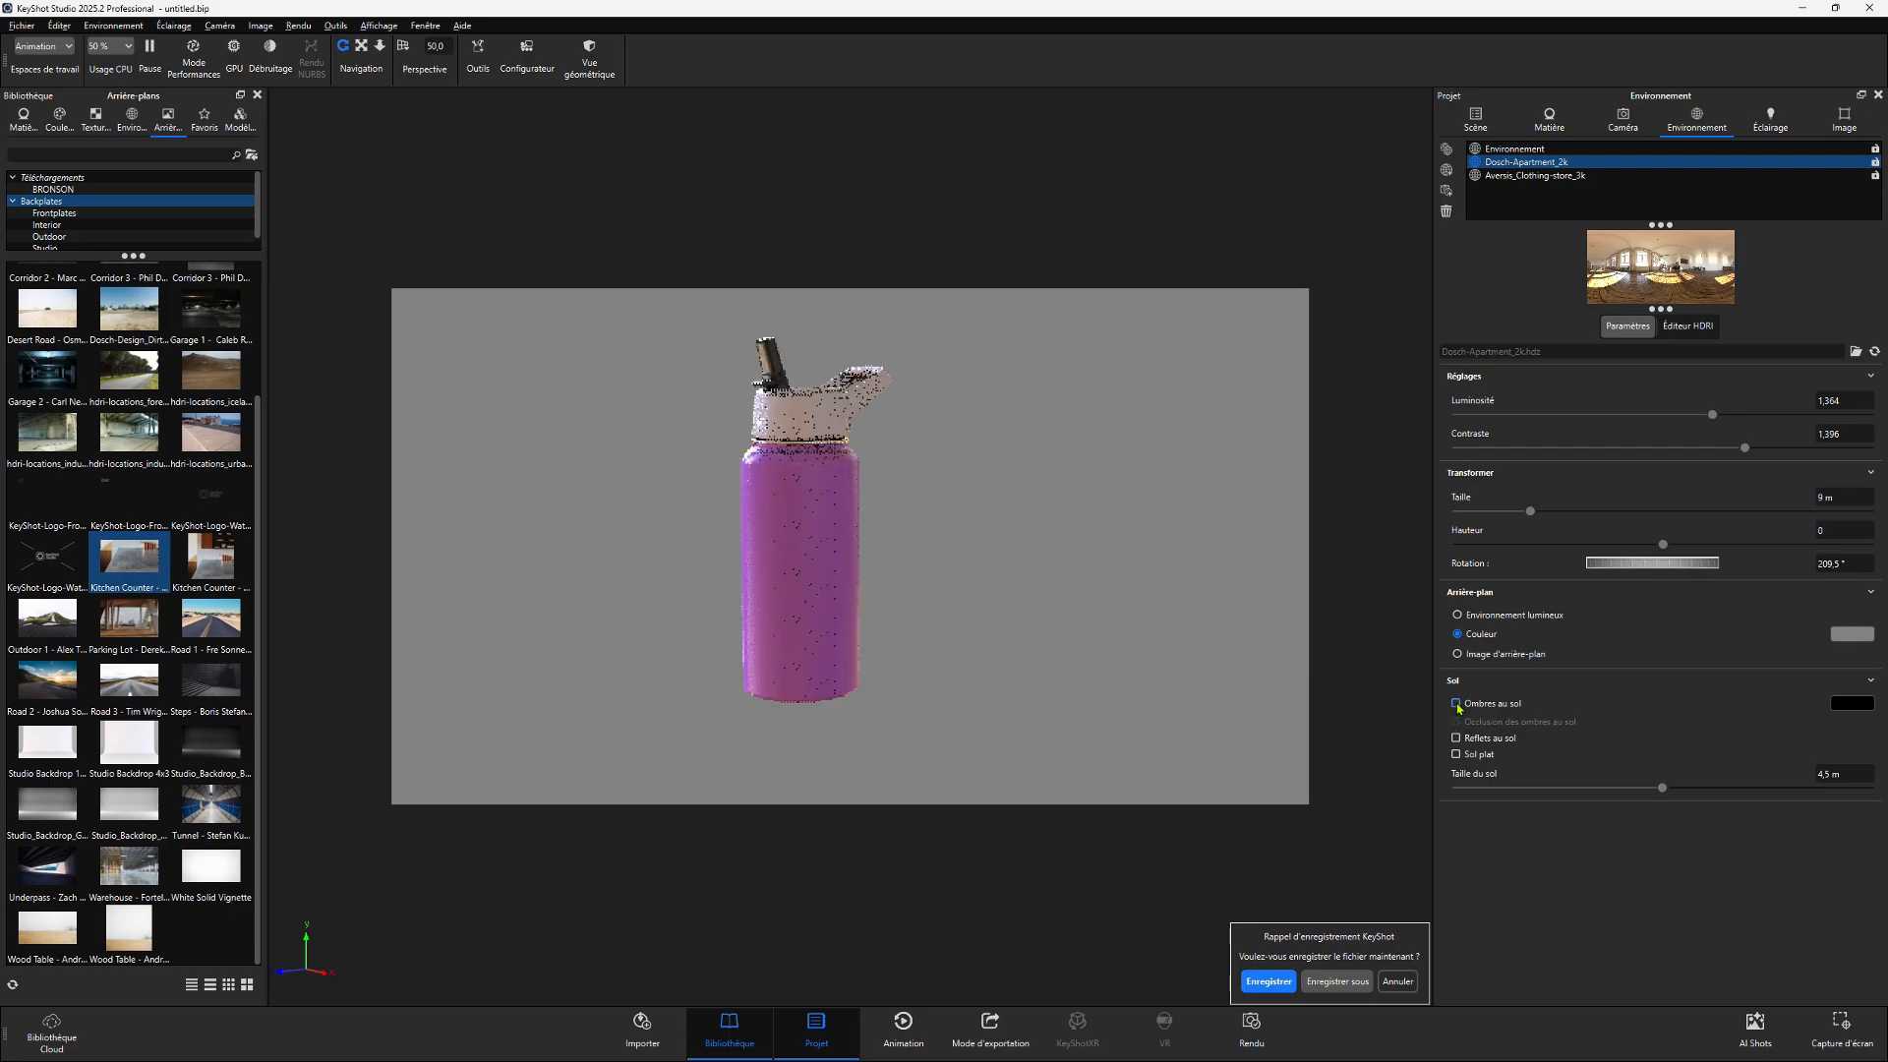
click(1456, 704)
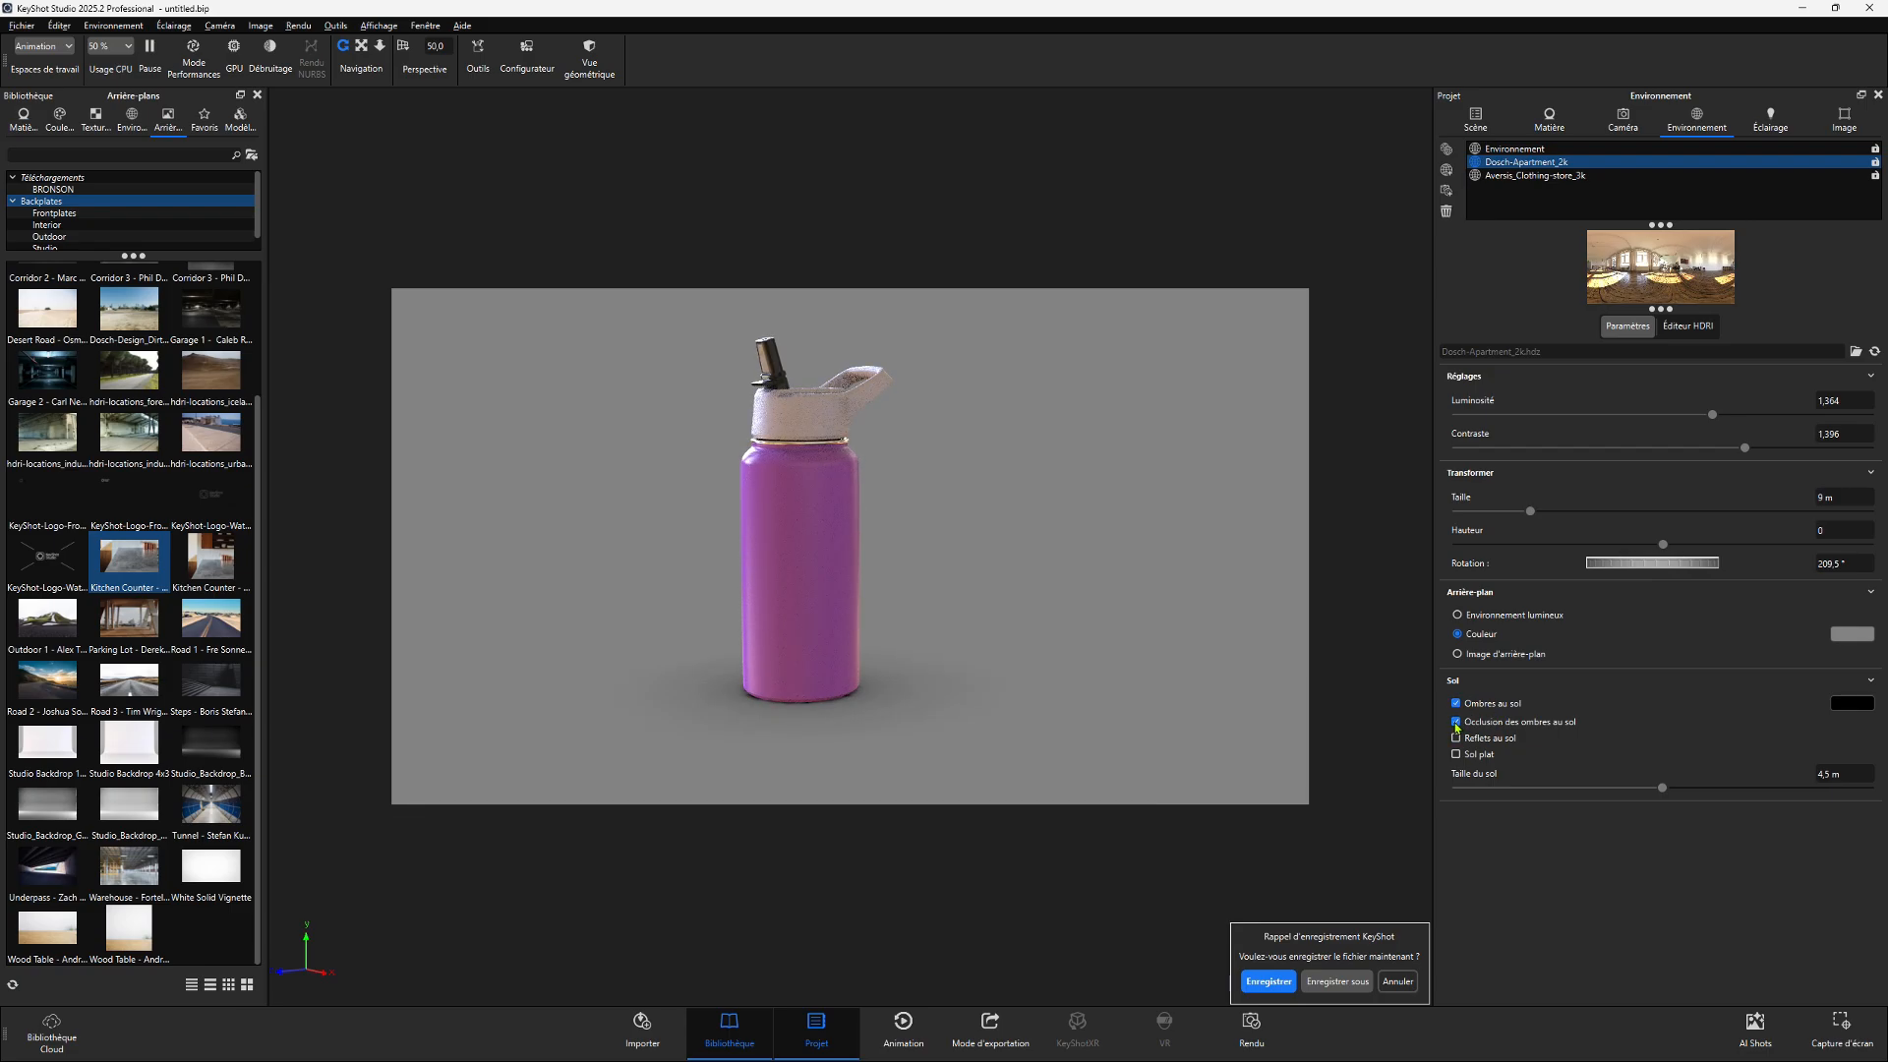
- Rotate the environment to 225.5° and enable ground shadow occlusion
drag(1054, 654, 1285, 591)
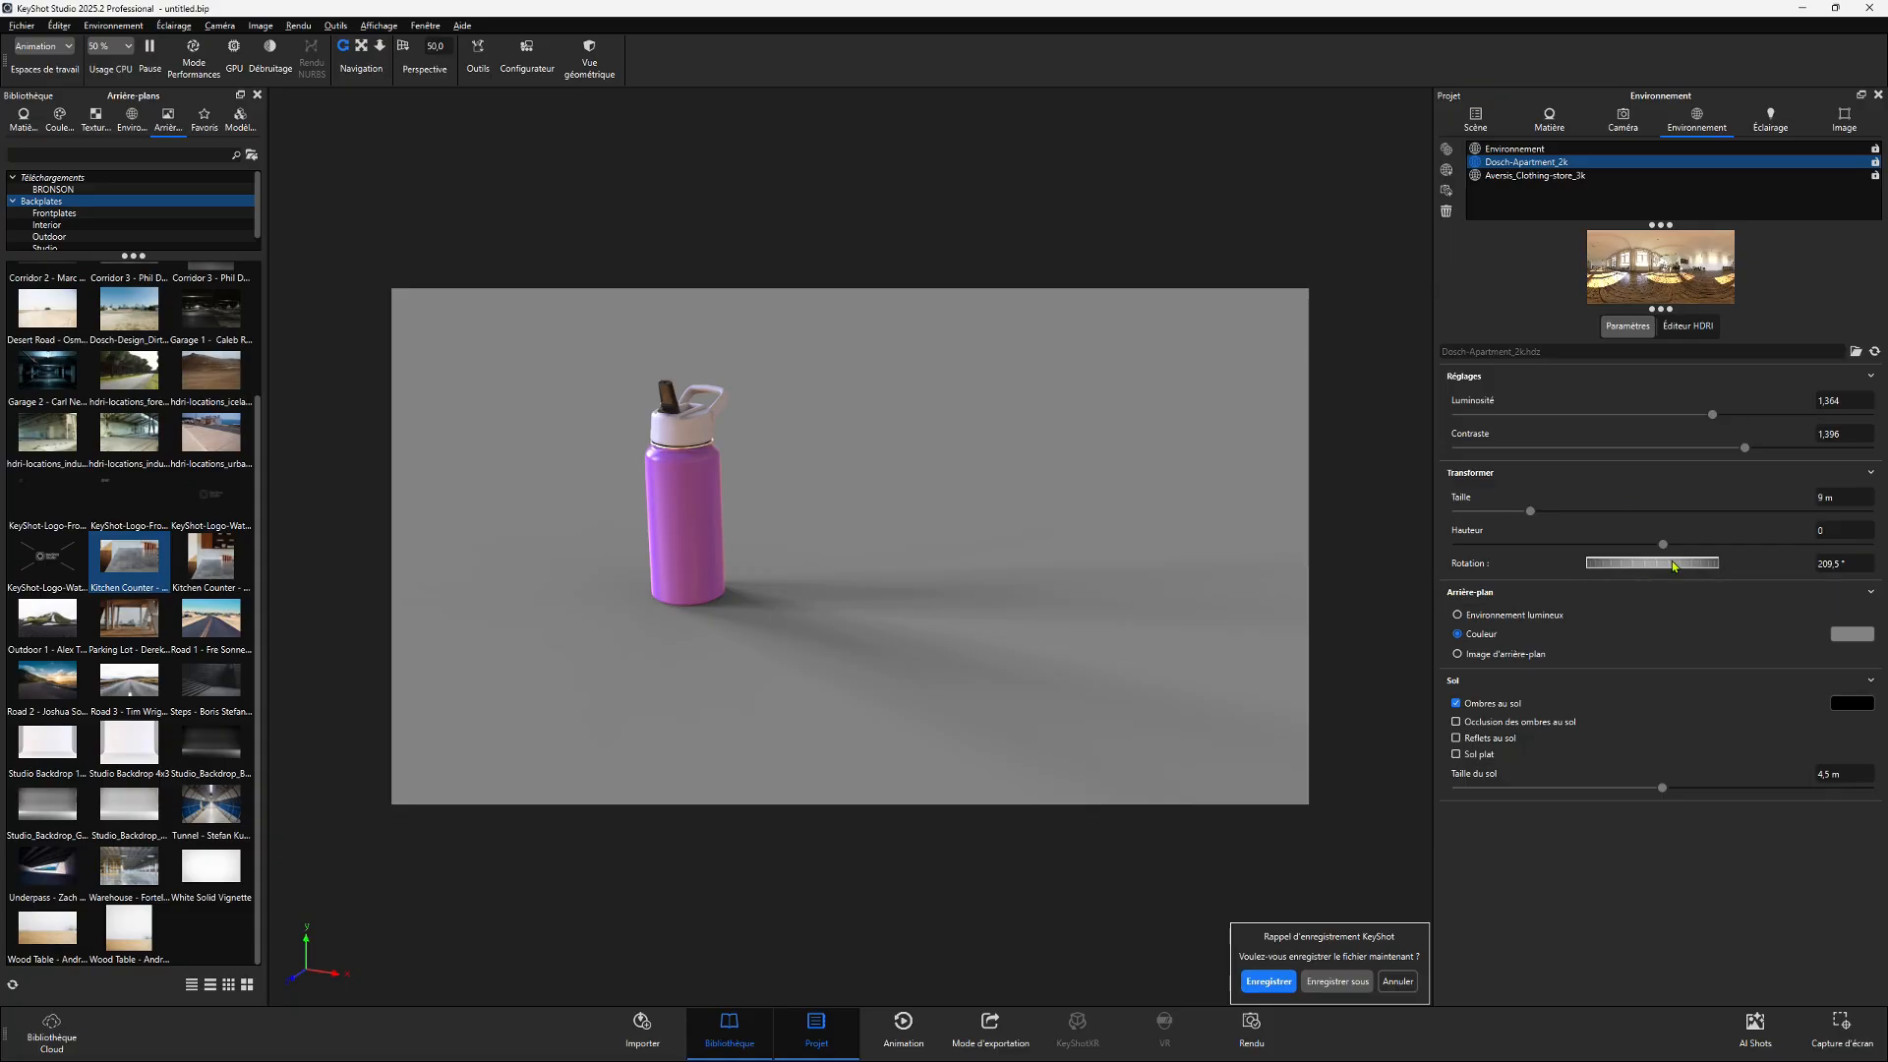
drag(1673, 564, 1685, 571)
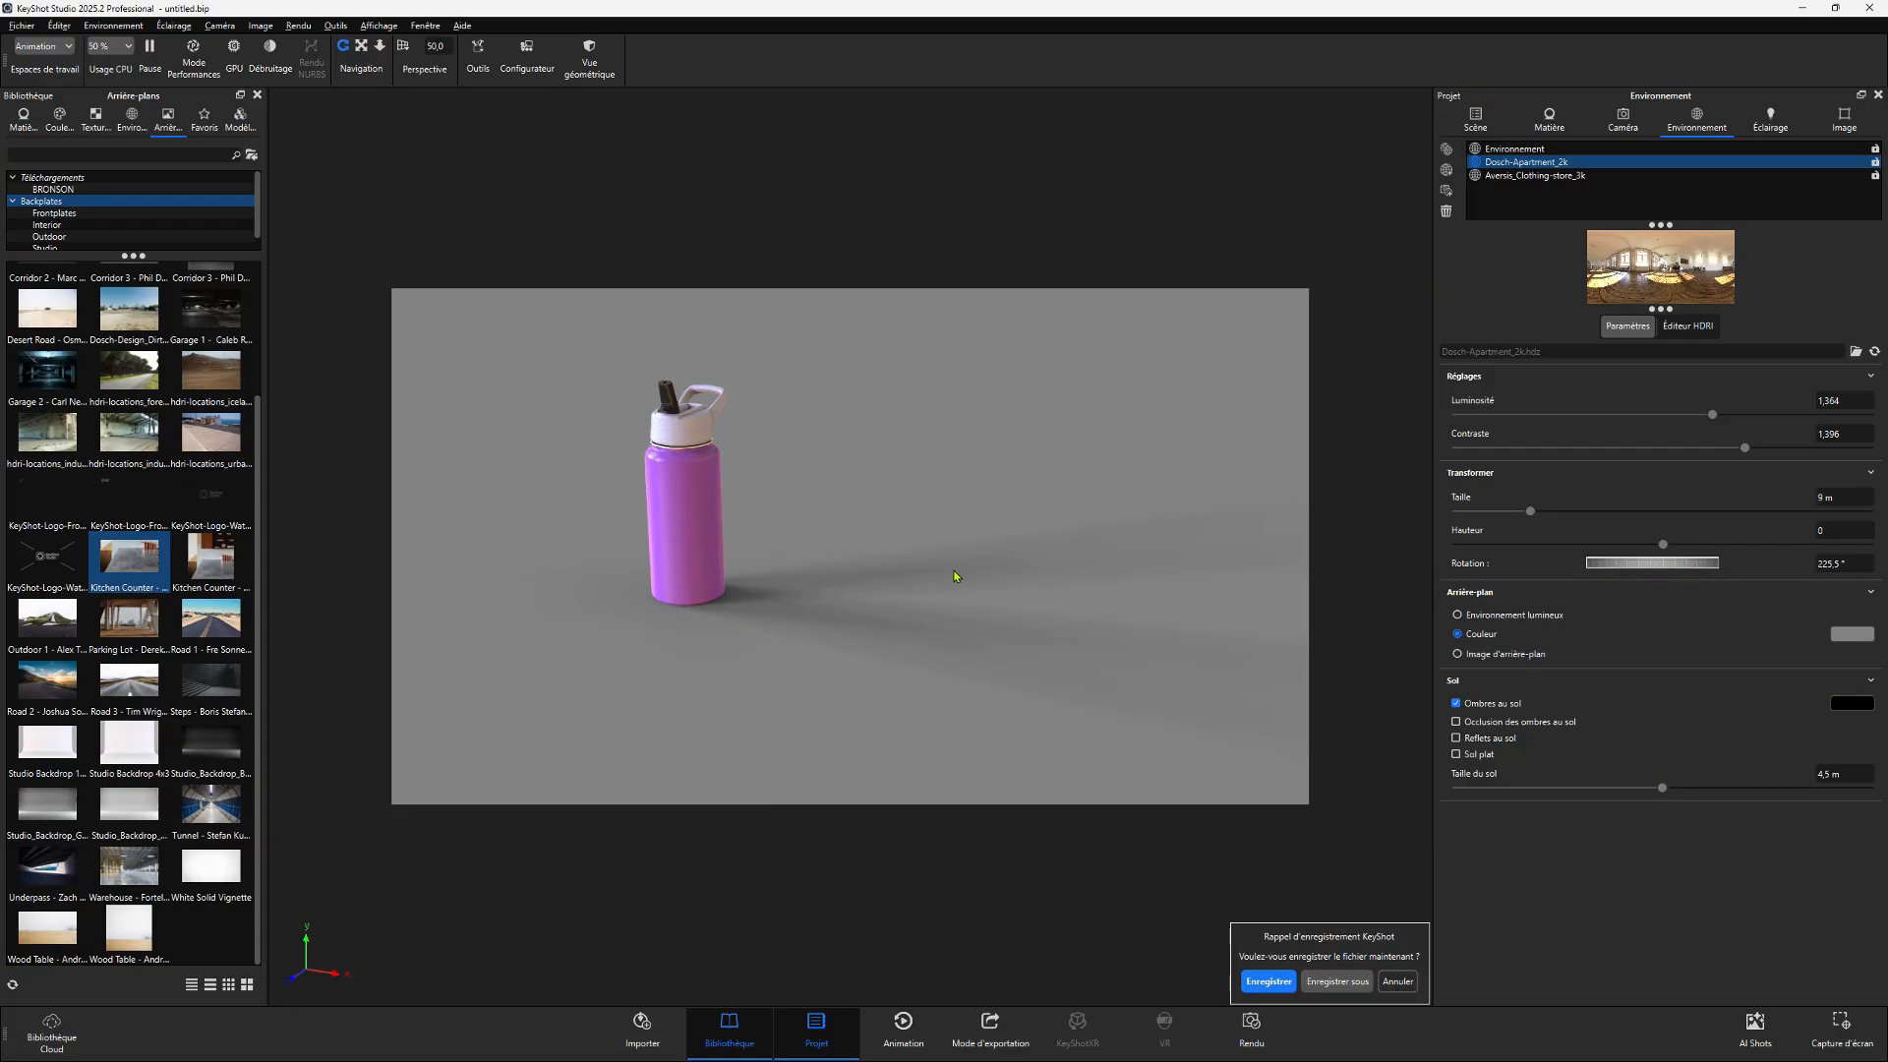
drag(775, 555, 989, 602)
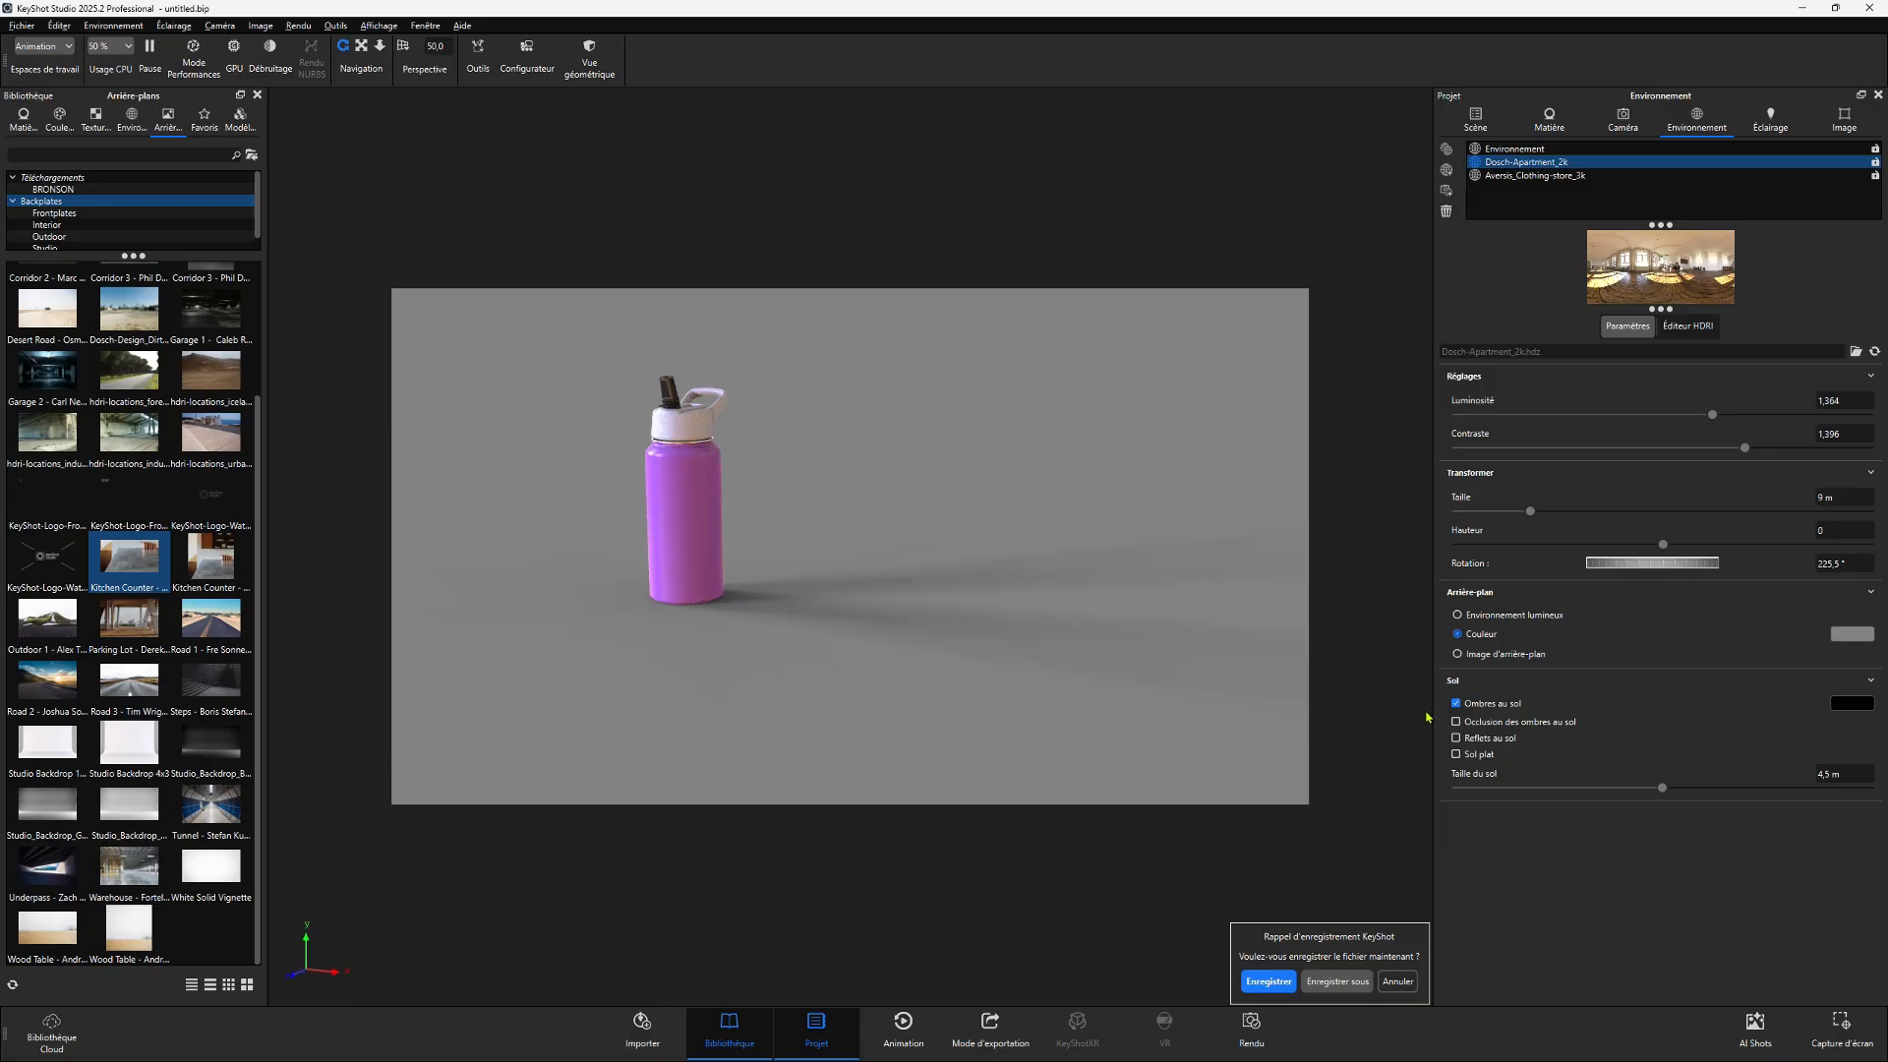
click(1455, 722)
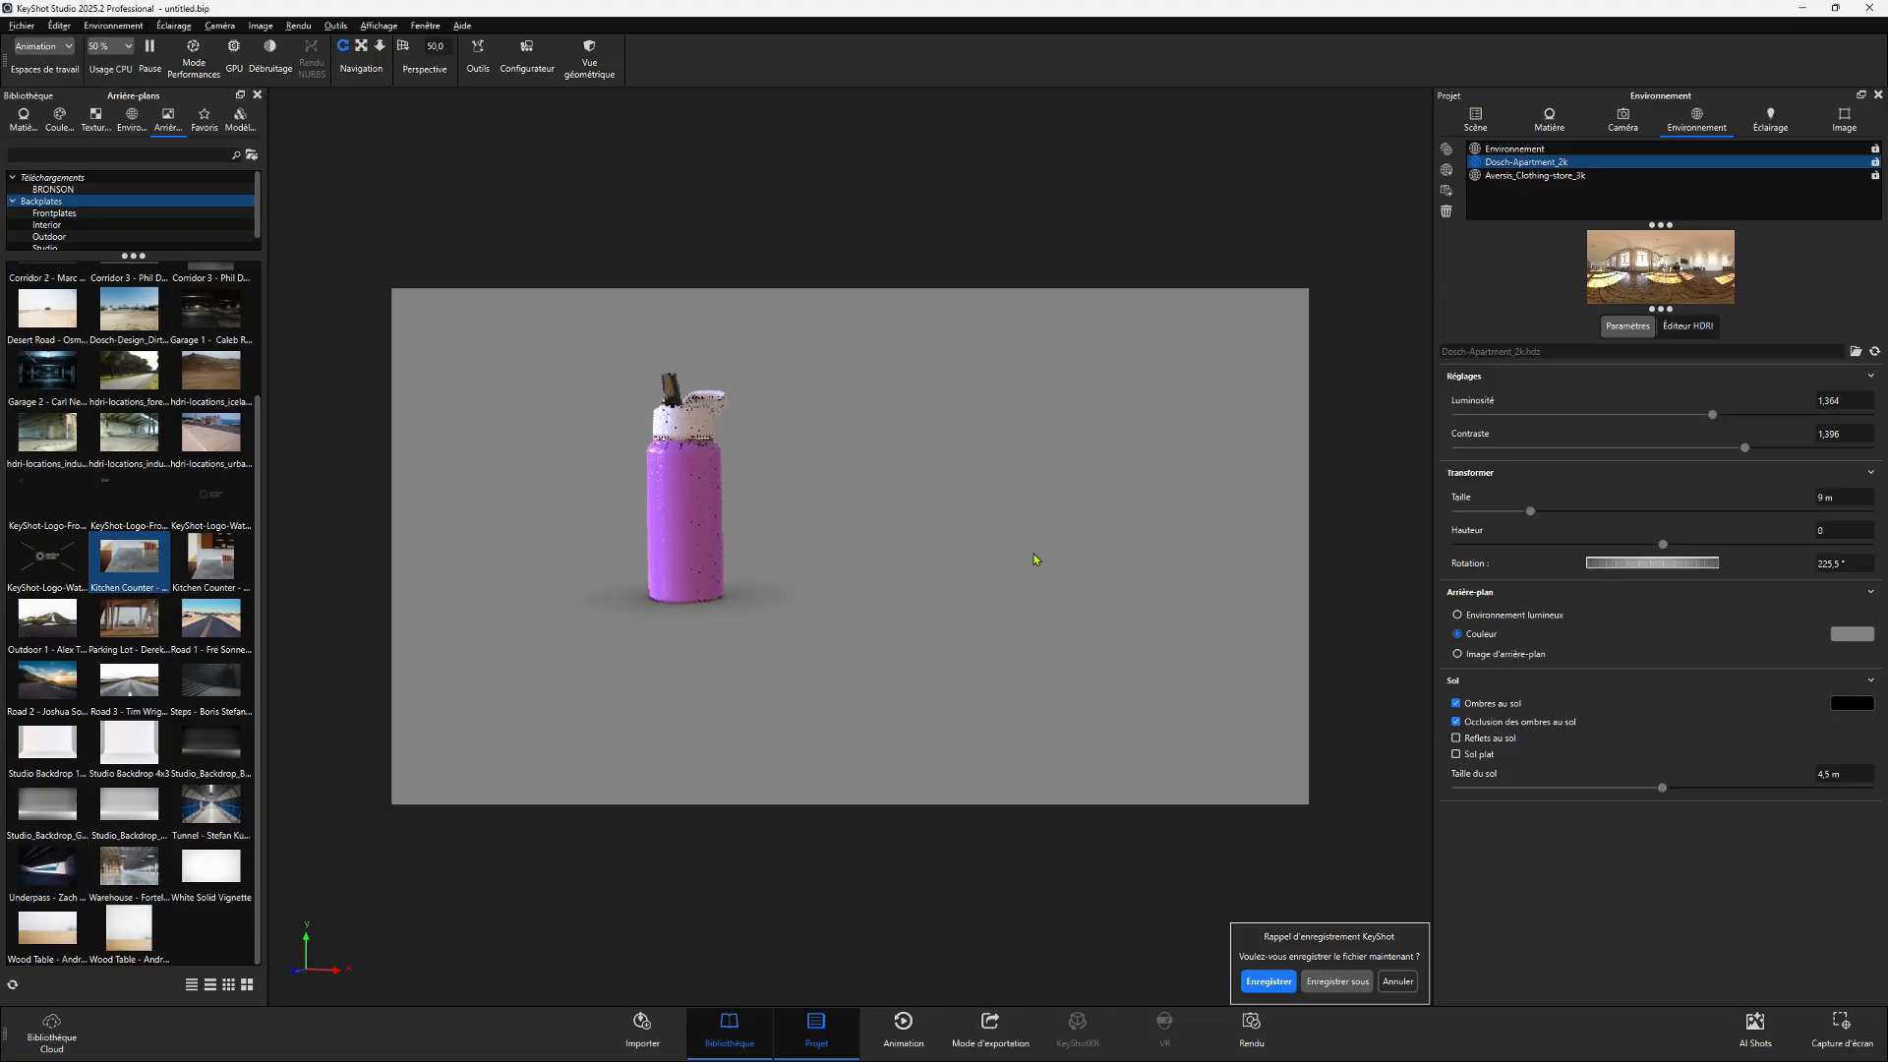
- Set the environment rotation to 228.5°
drag(998, 564, 990, 651)
scroll(780, 564, up, 5)
drag(779, 564, 751, 548)
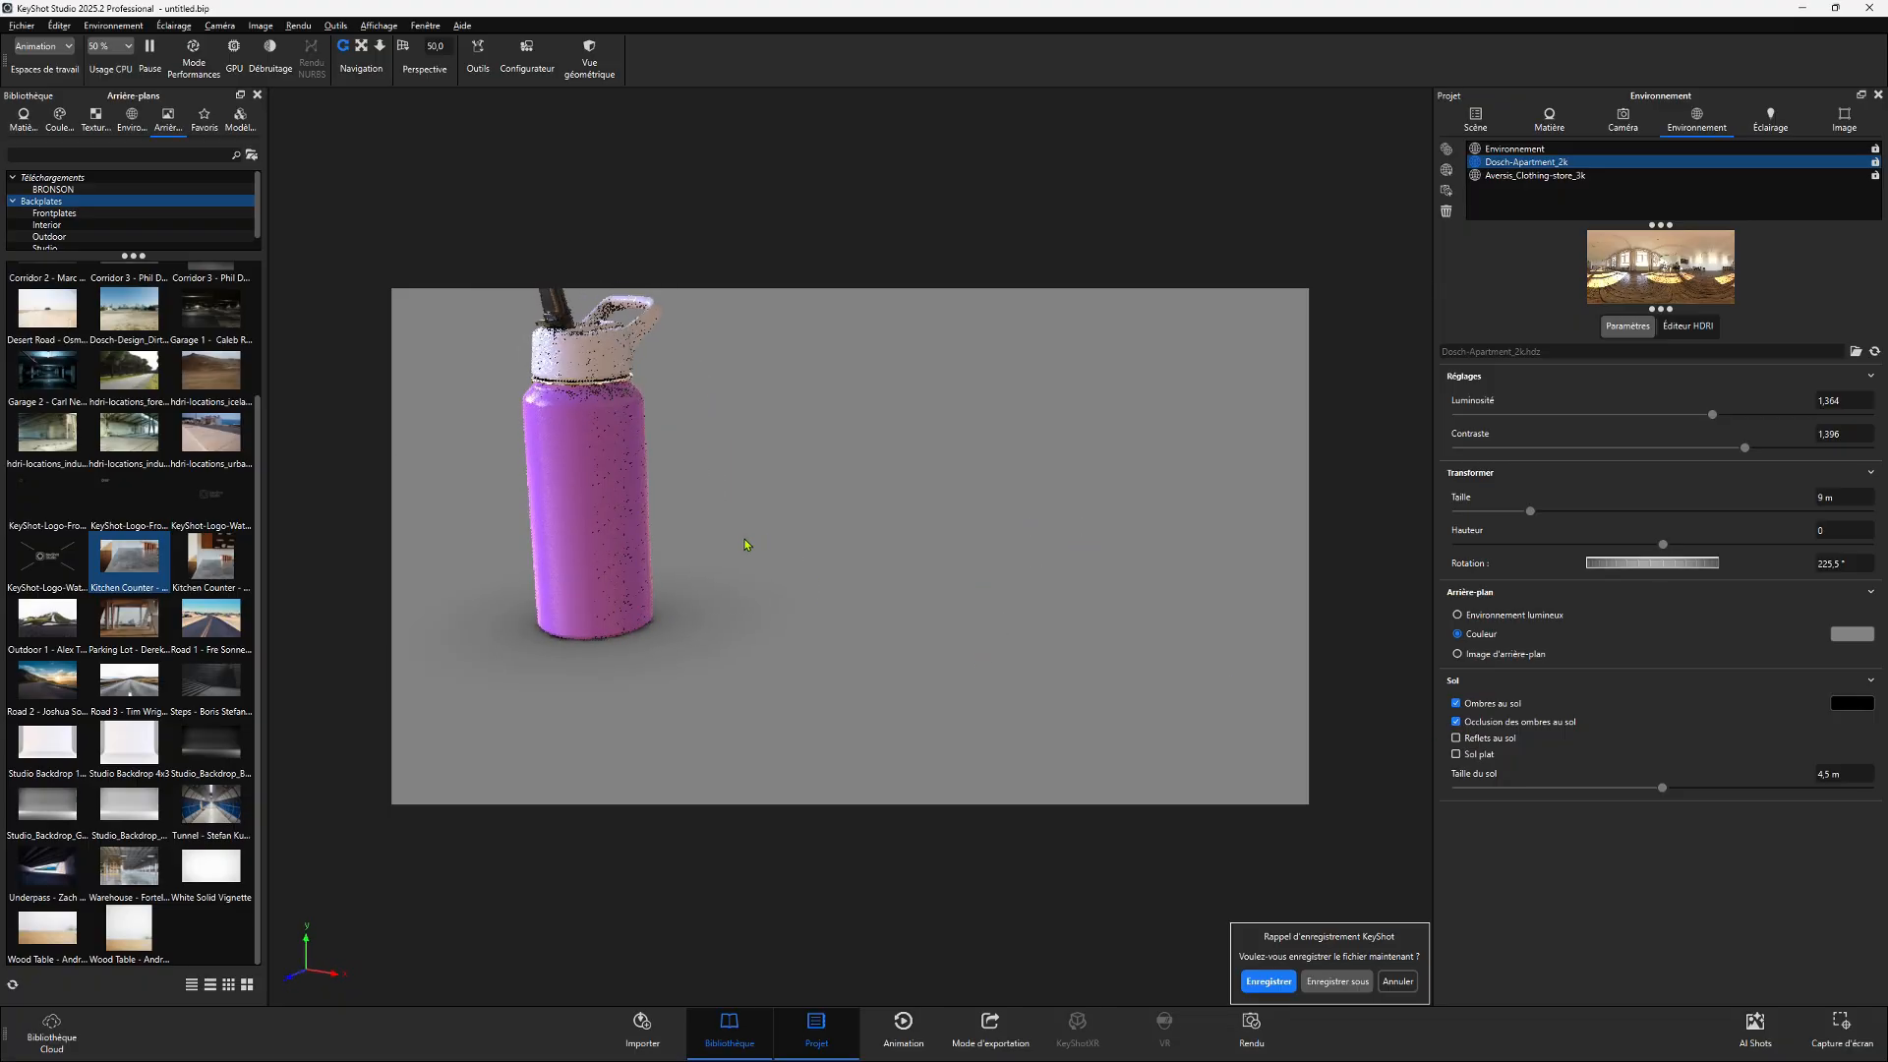
mouse_move(924, 556)
middle_down()
mouse_move(1106, 651)
mouse_move(953, 569)
middle_up()
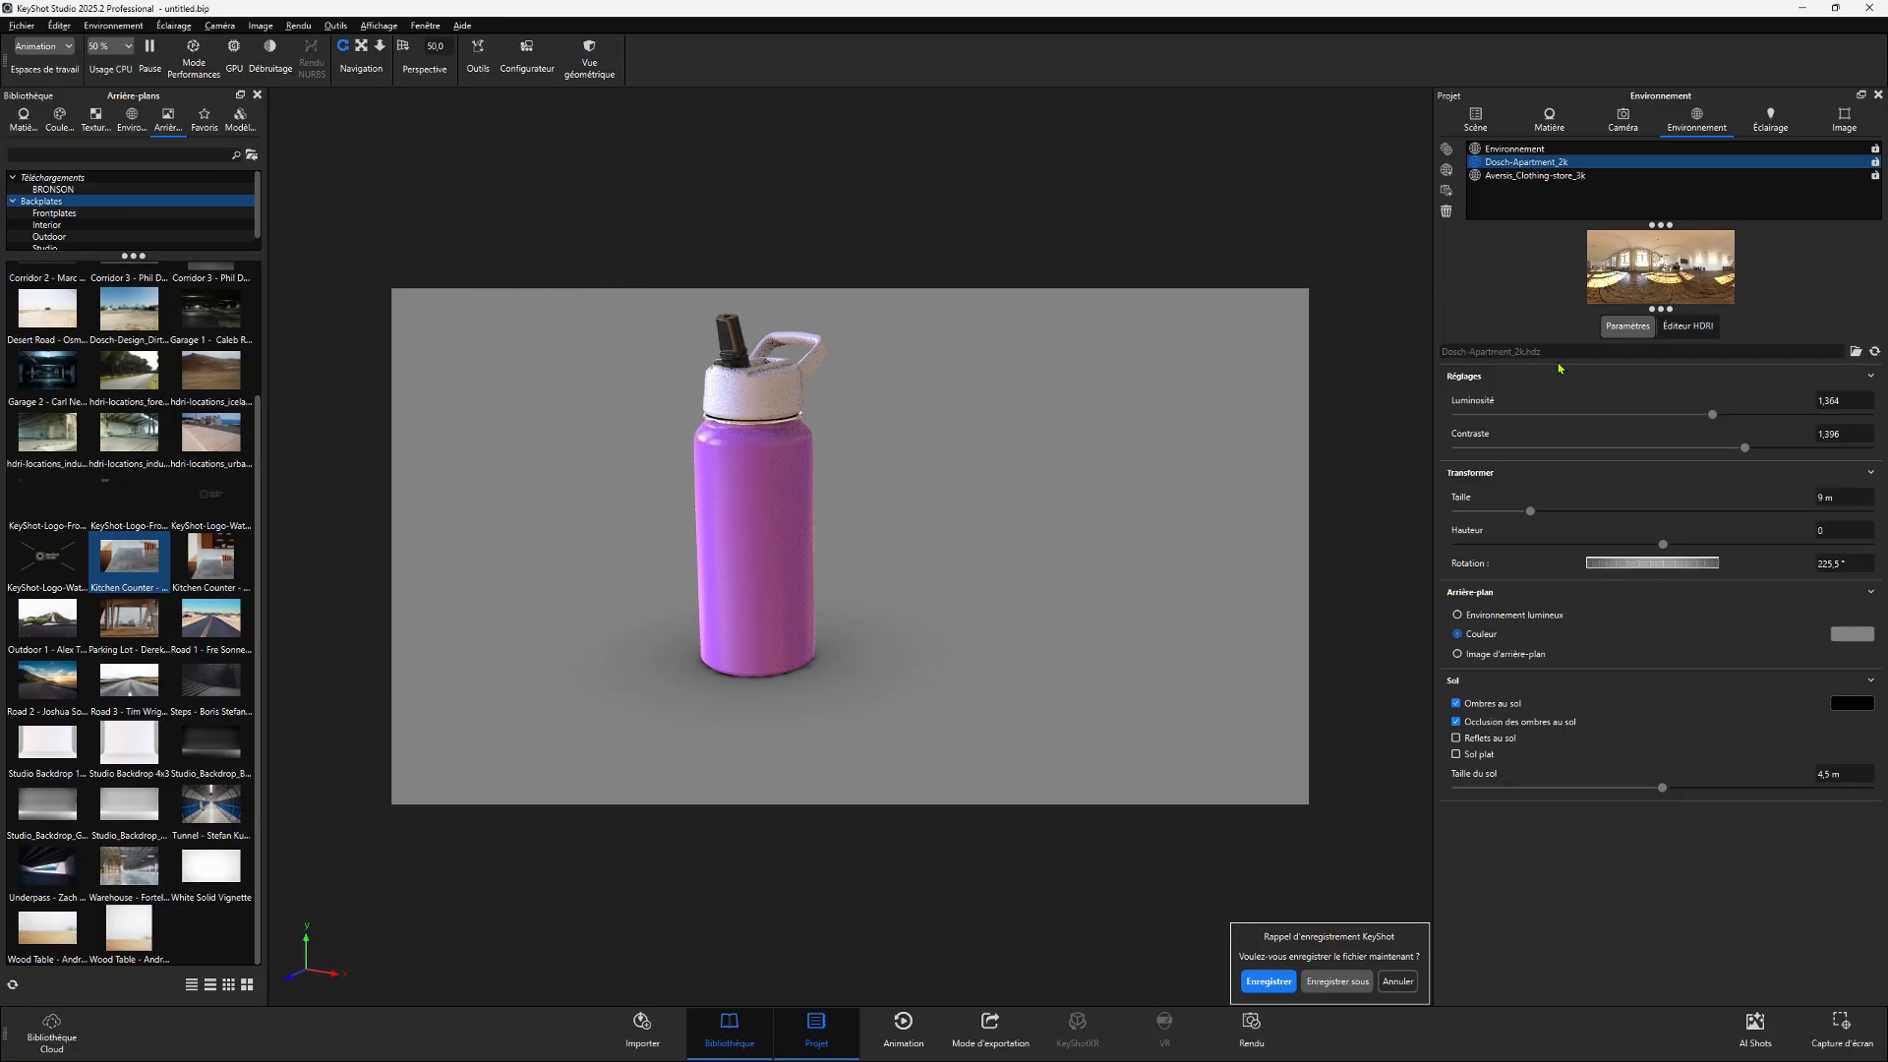
drag(1657, 567, 1652, 568)
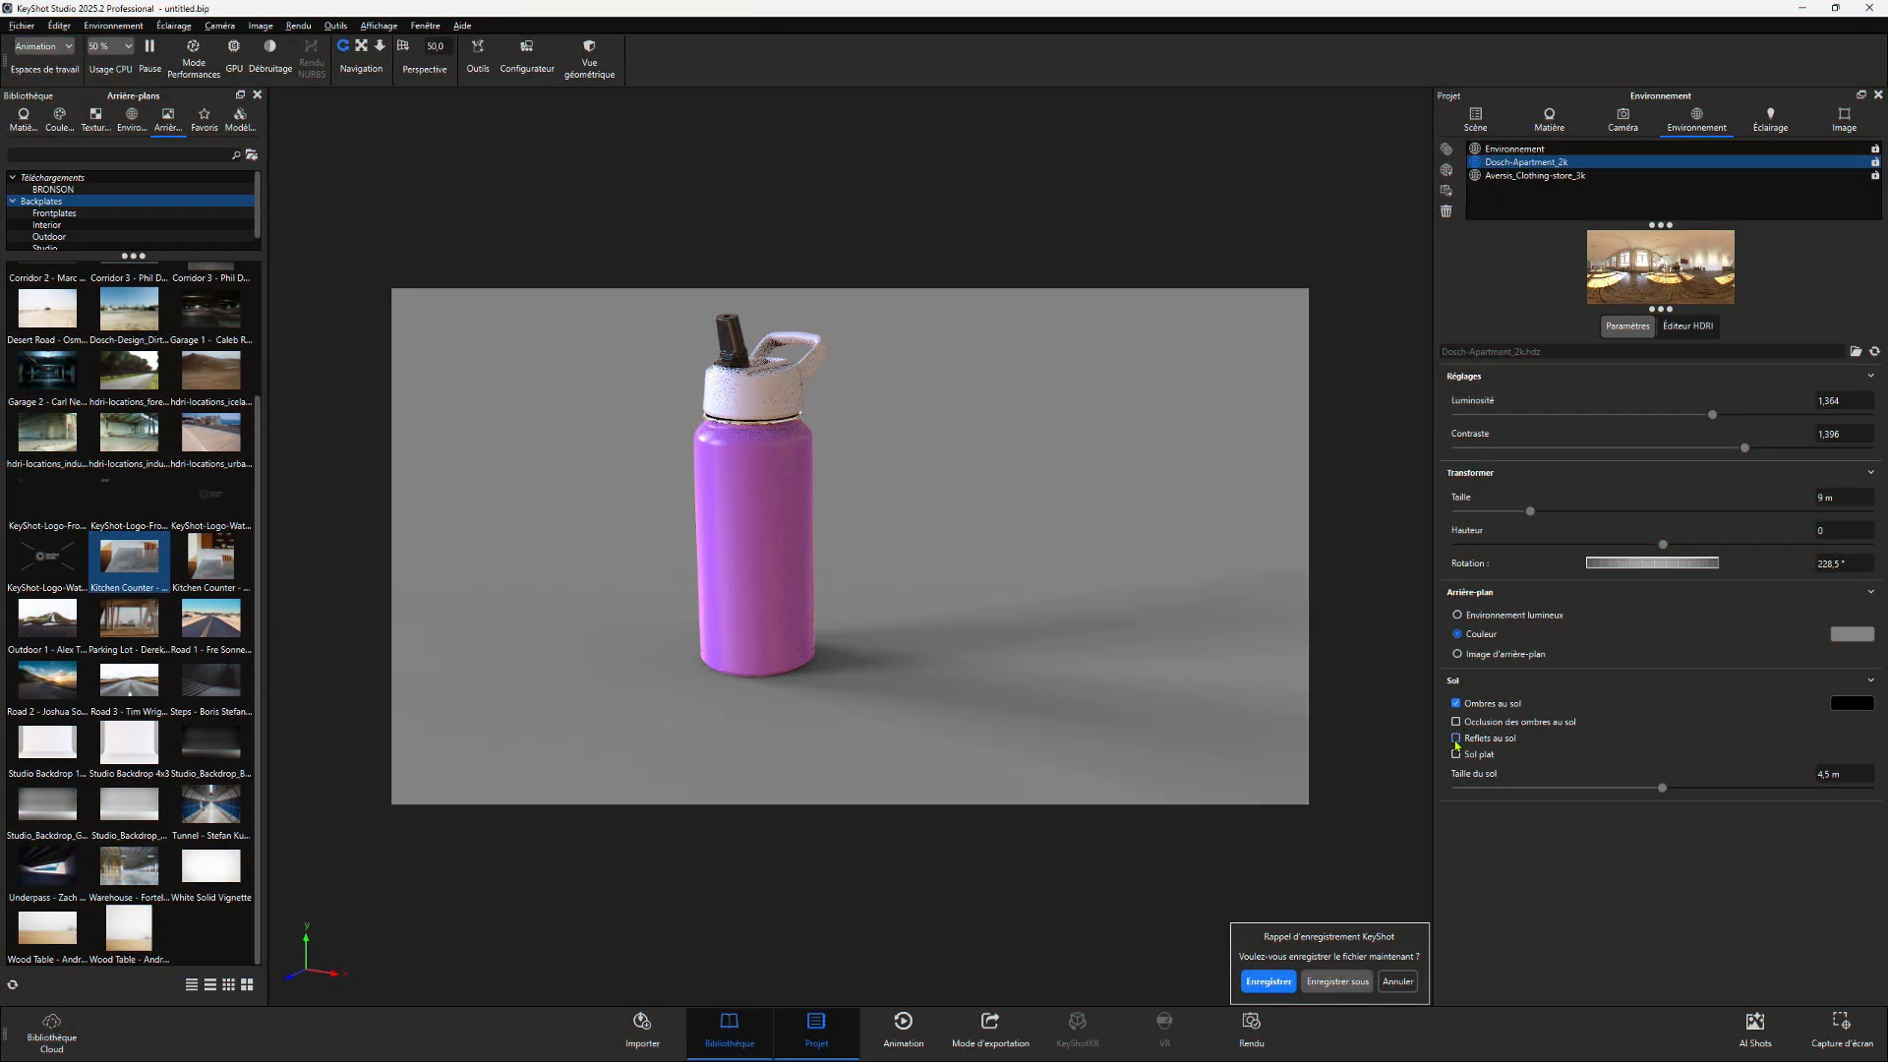
- Toggle ground reflections on and off to compare, leaving them disabled
click(1456, 737)
drag(1052, 619, 999, 588)
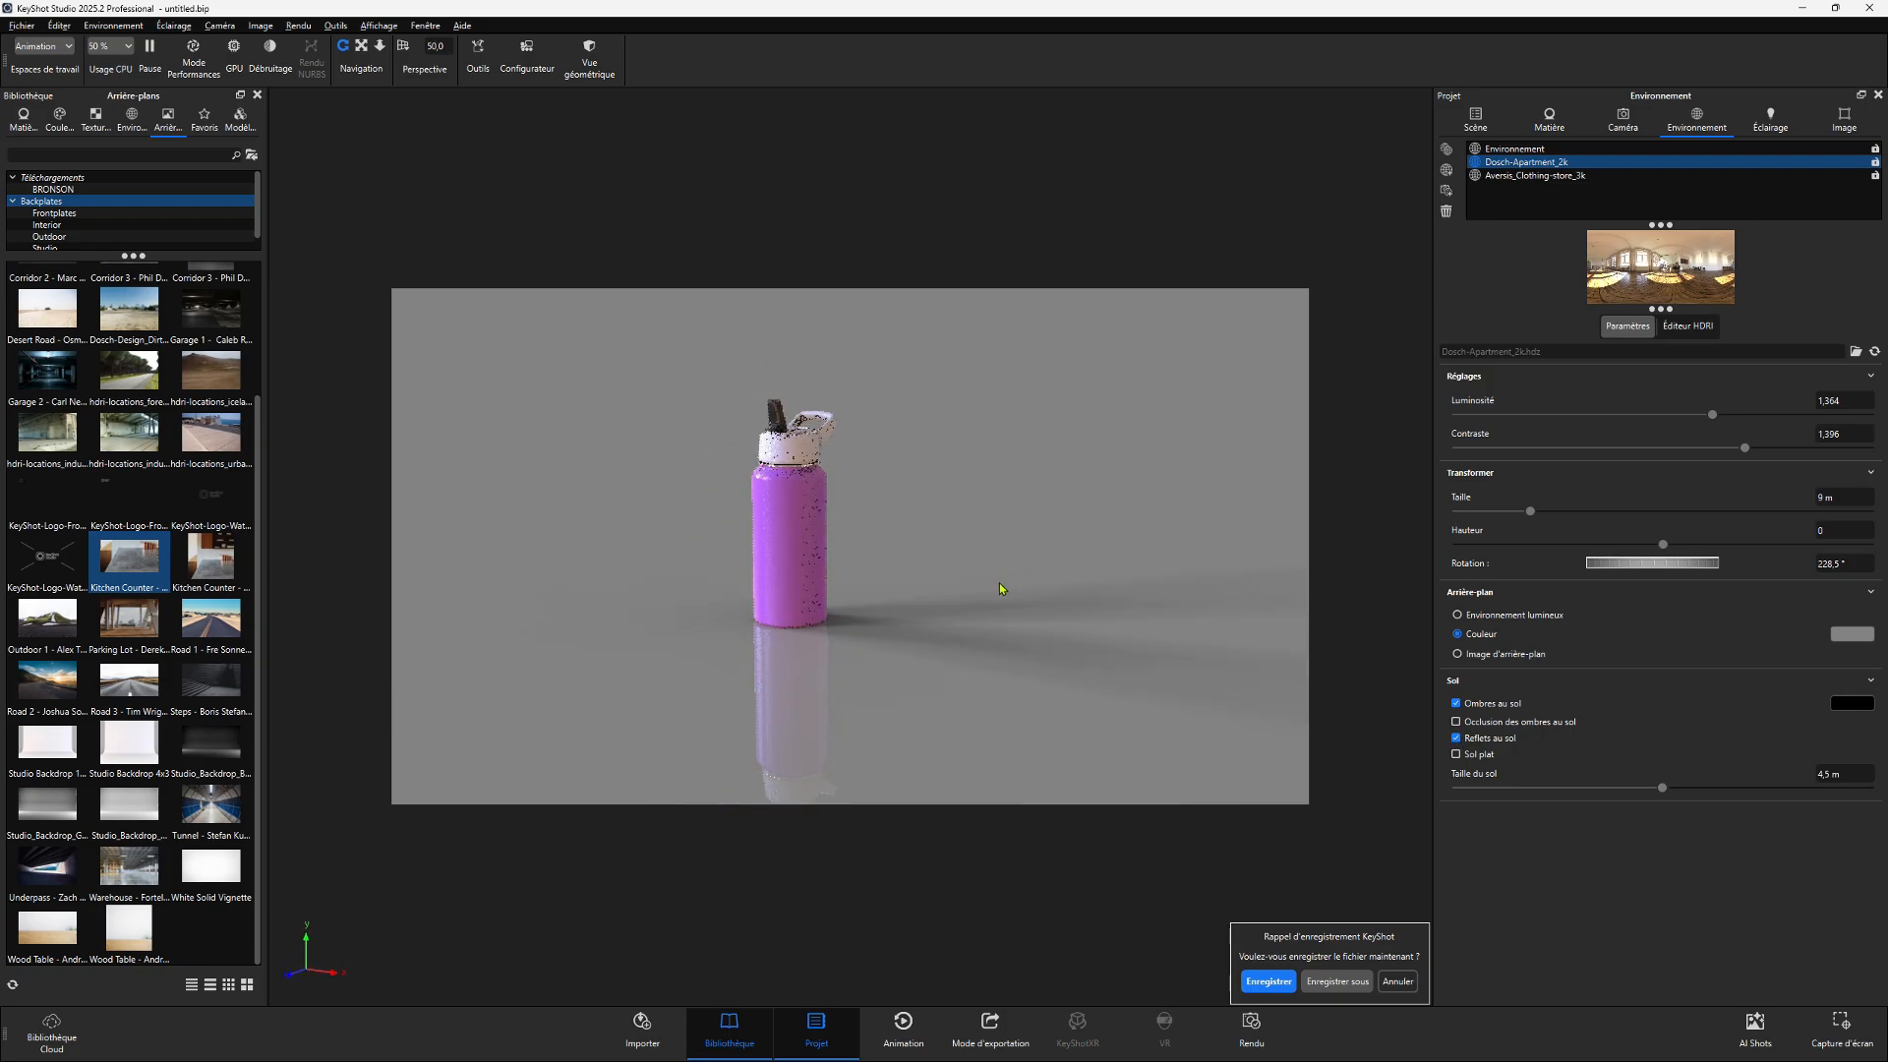
scroll(979, 520, up, 5)
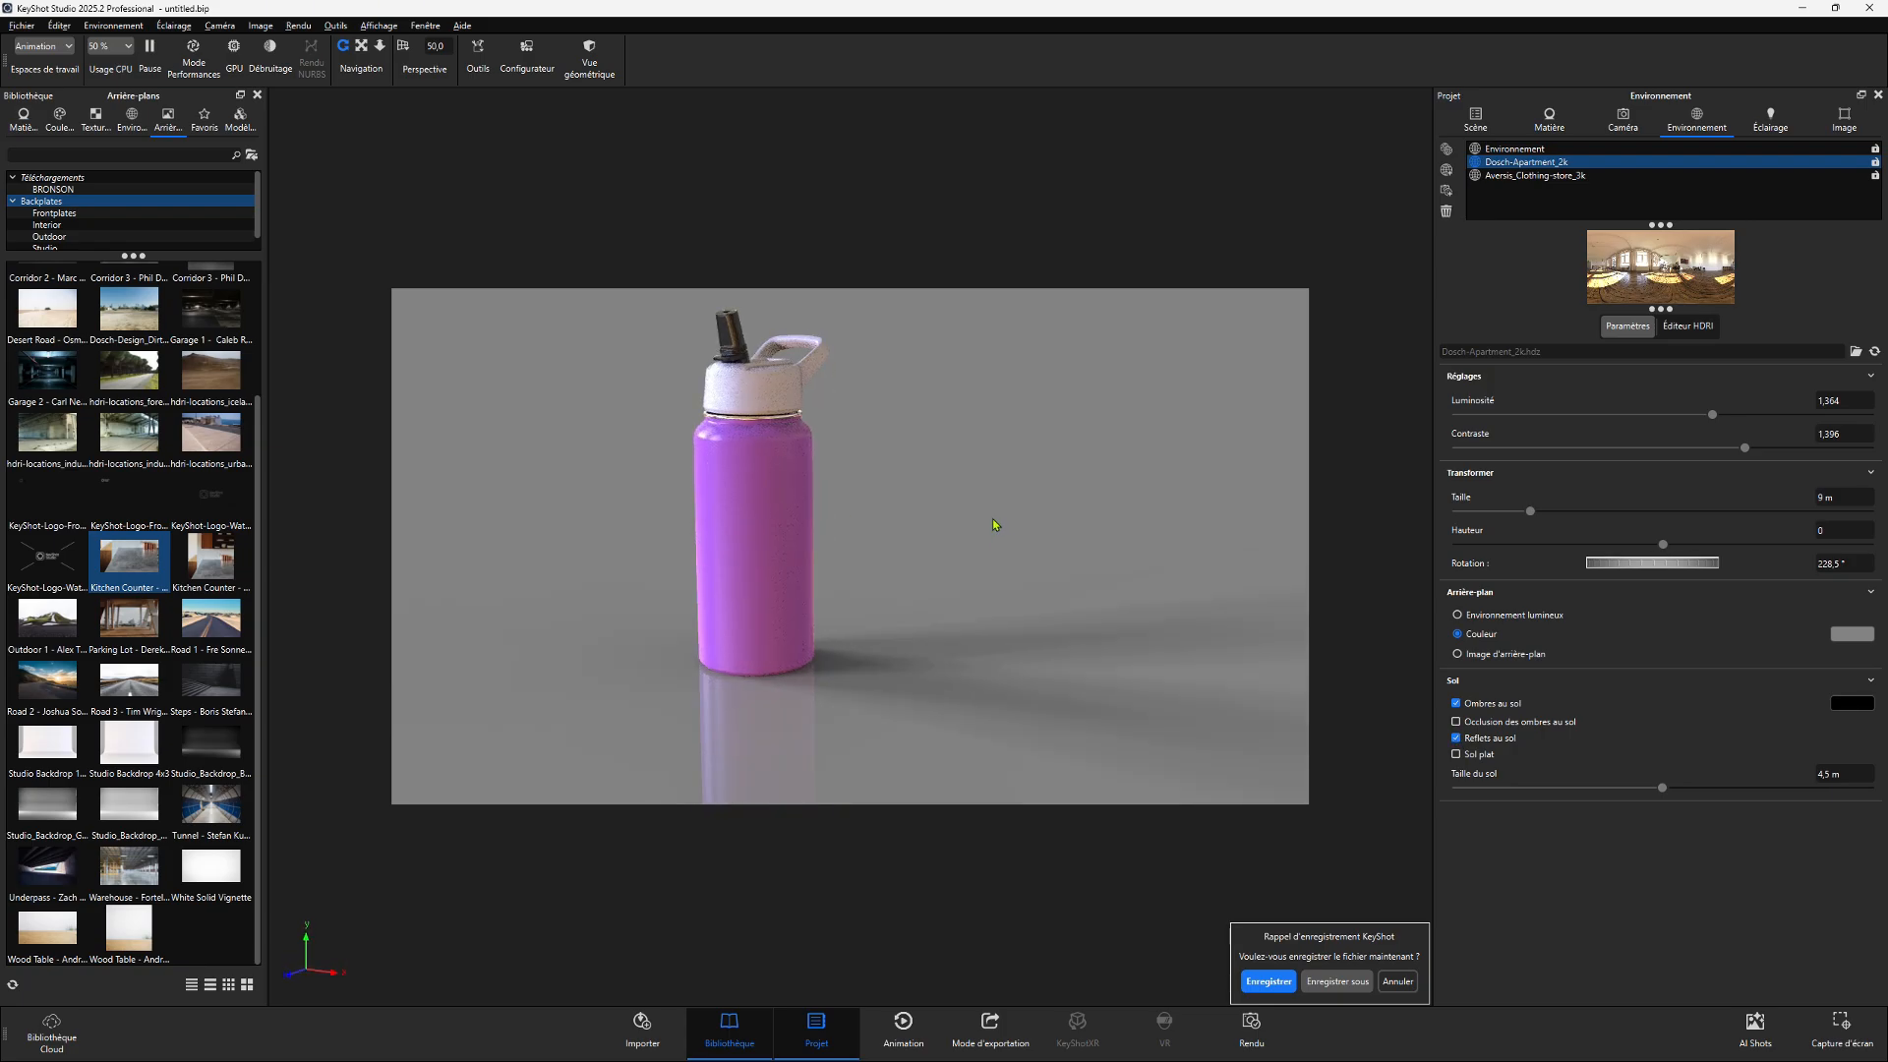
click(1456, 737)
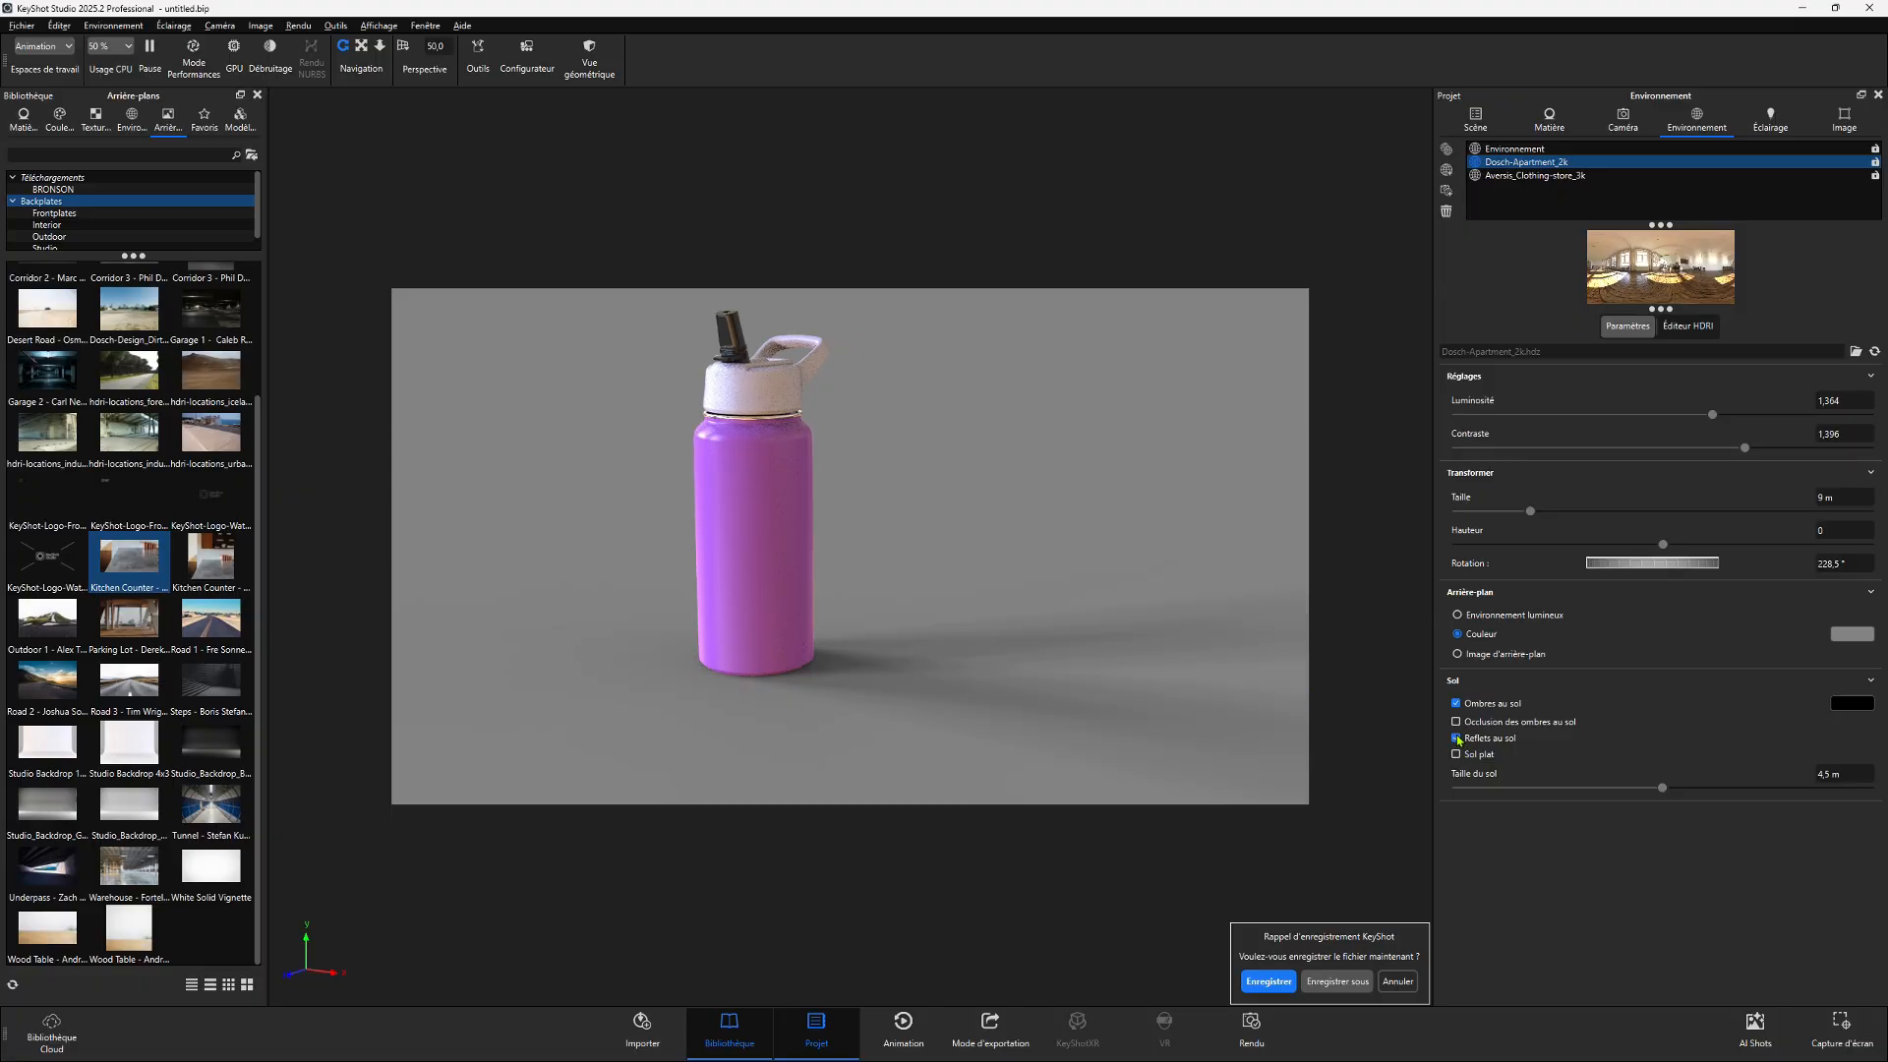
click(1456, 736)
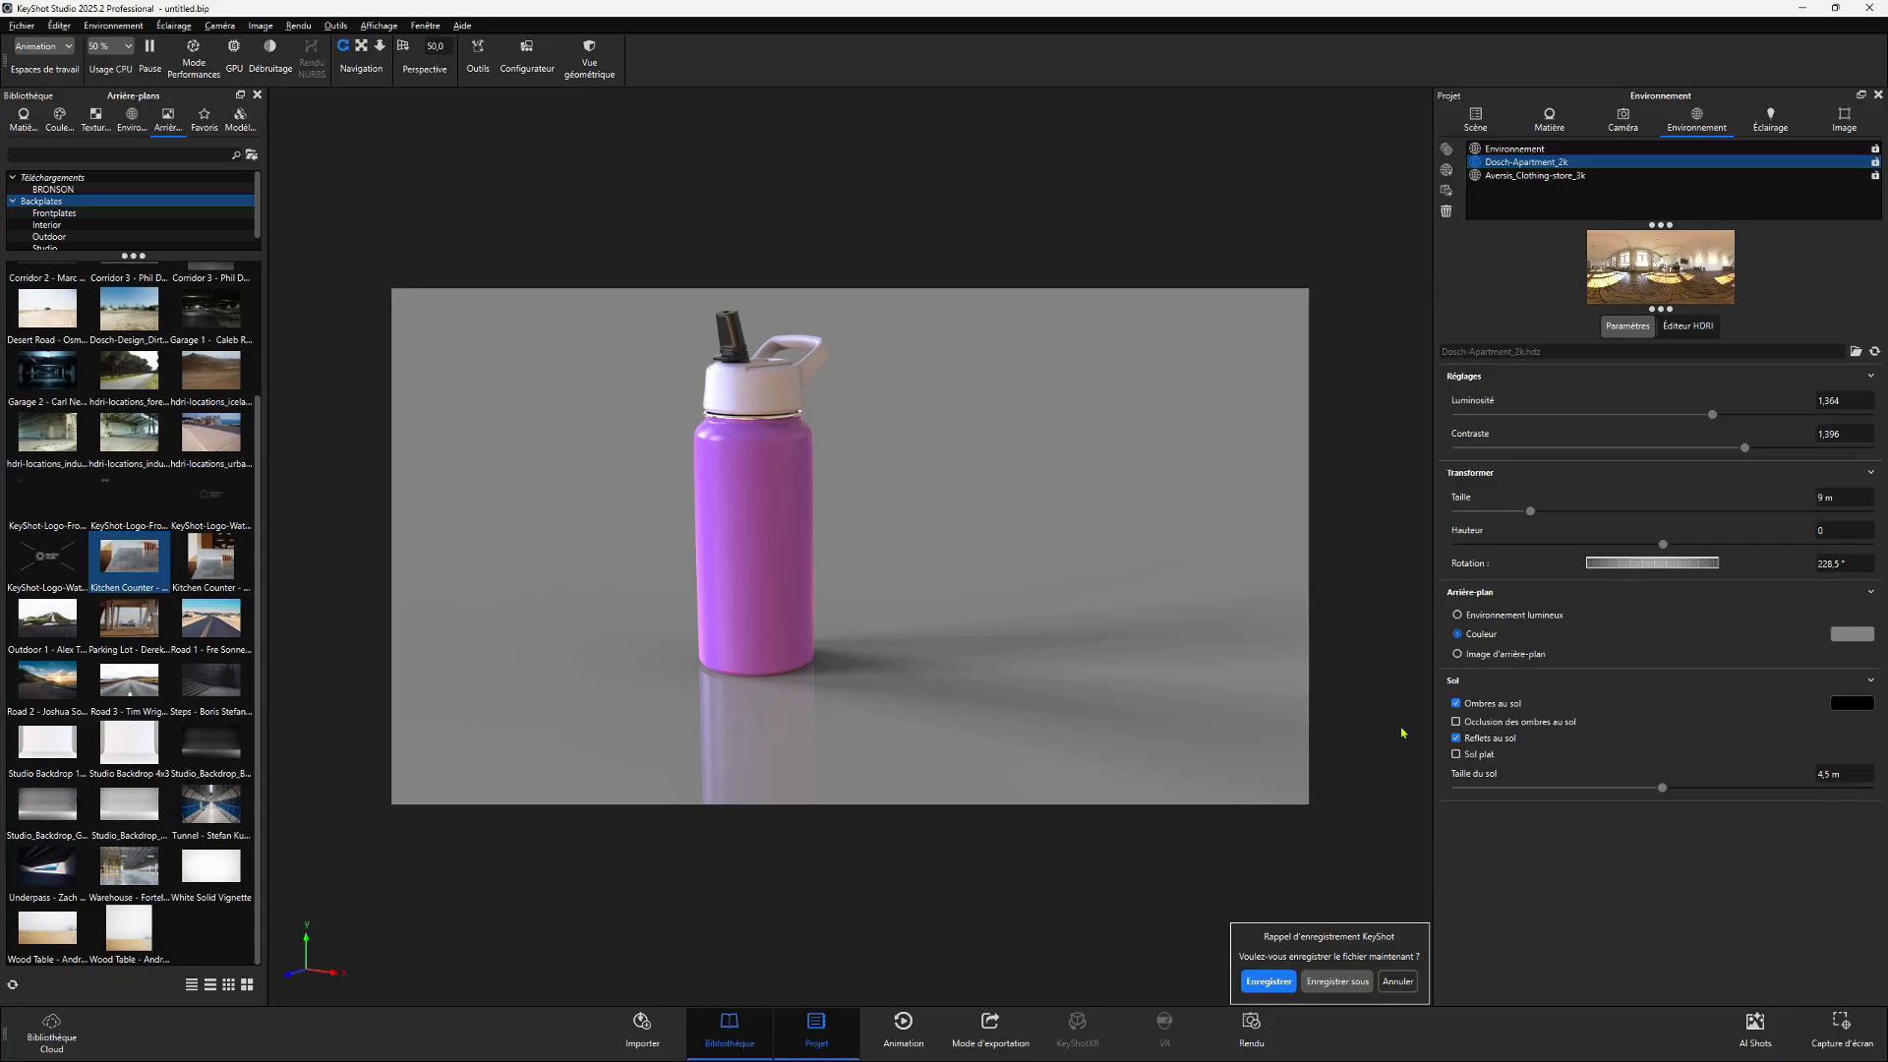
click(1456, 737)
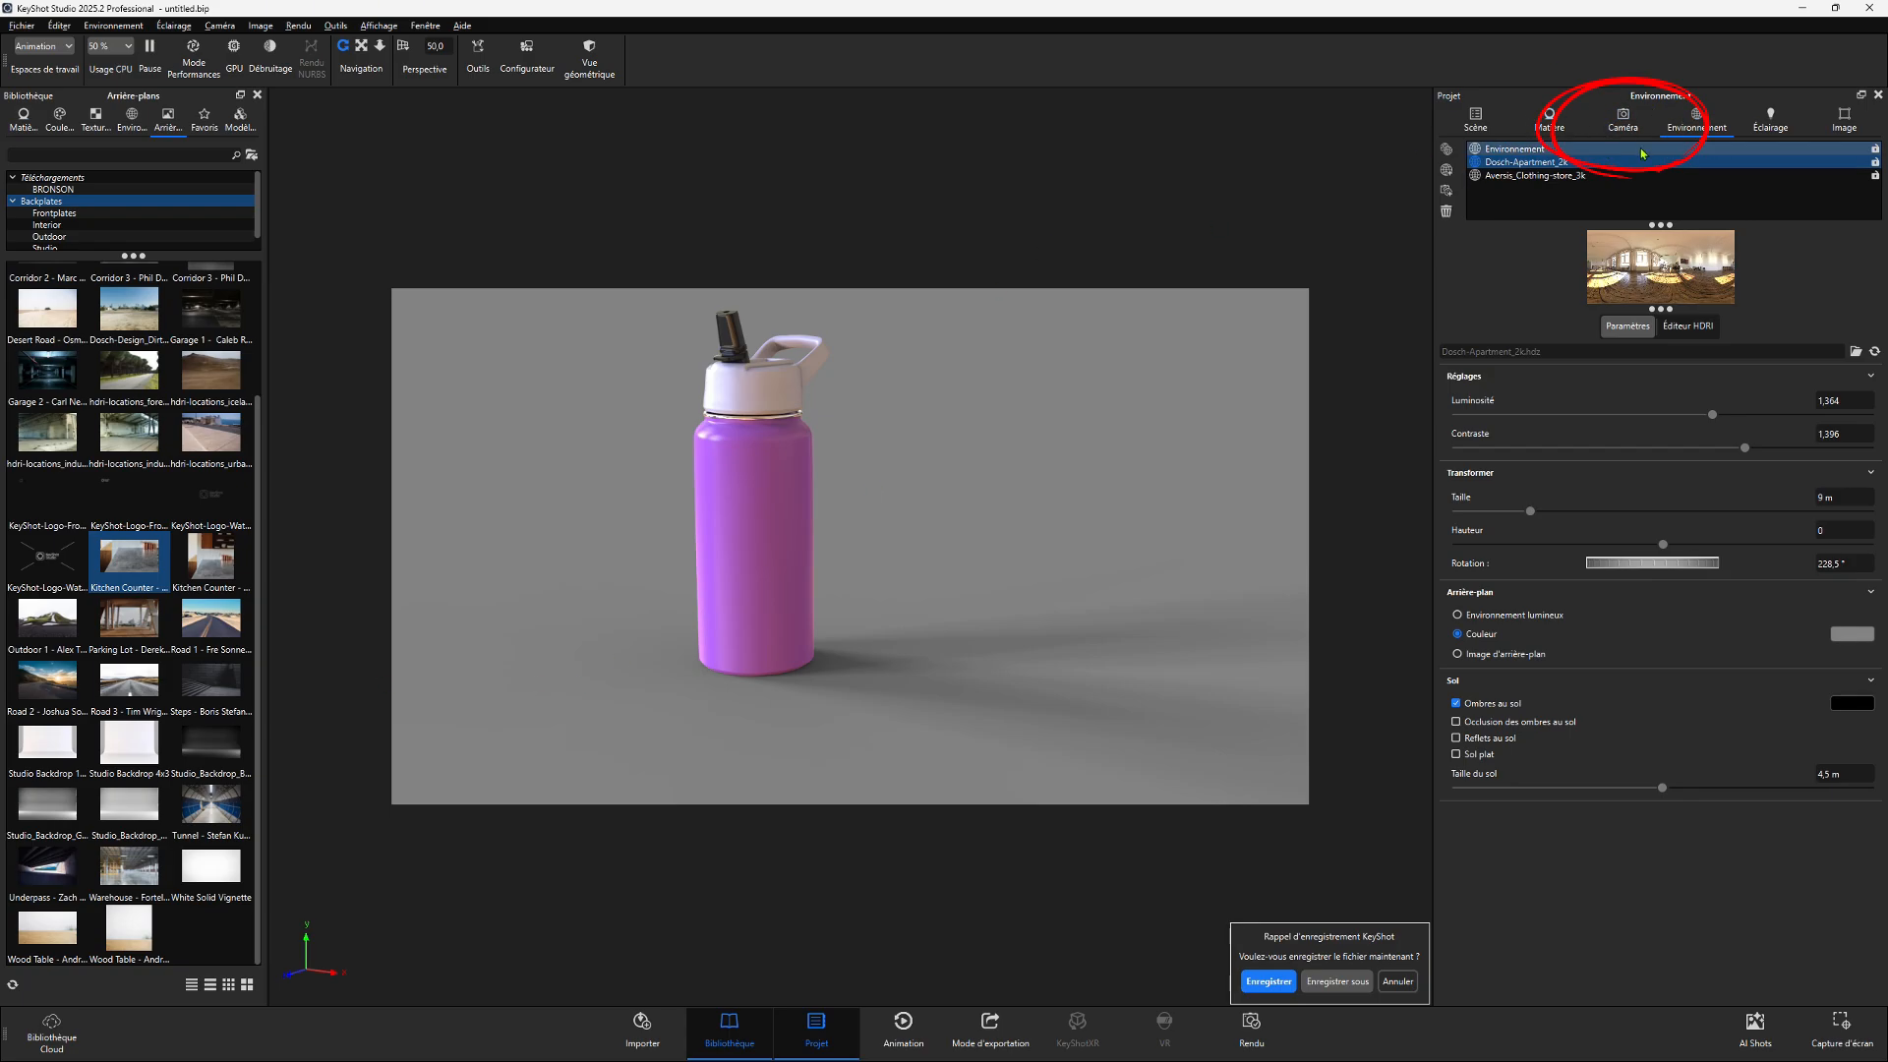
- Open the camera properties and orbit the camera to a higher viewing angle on the bottle
click(1629, 113)
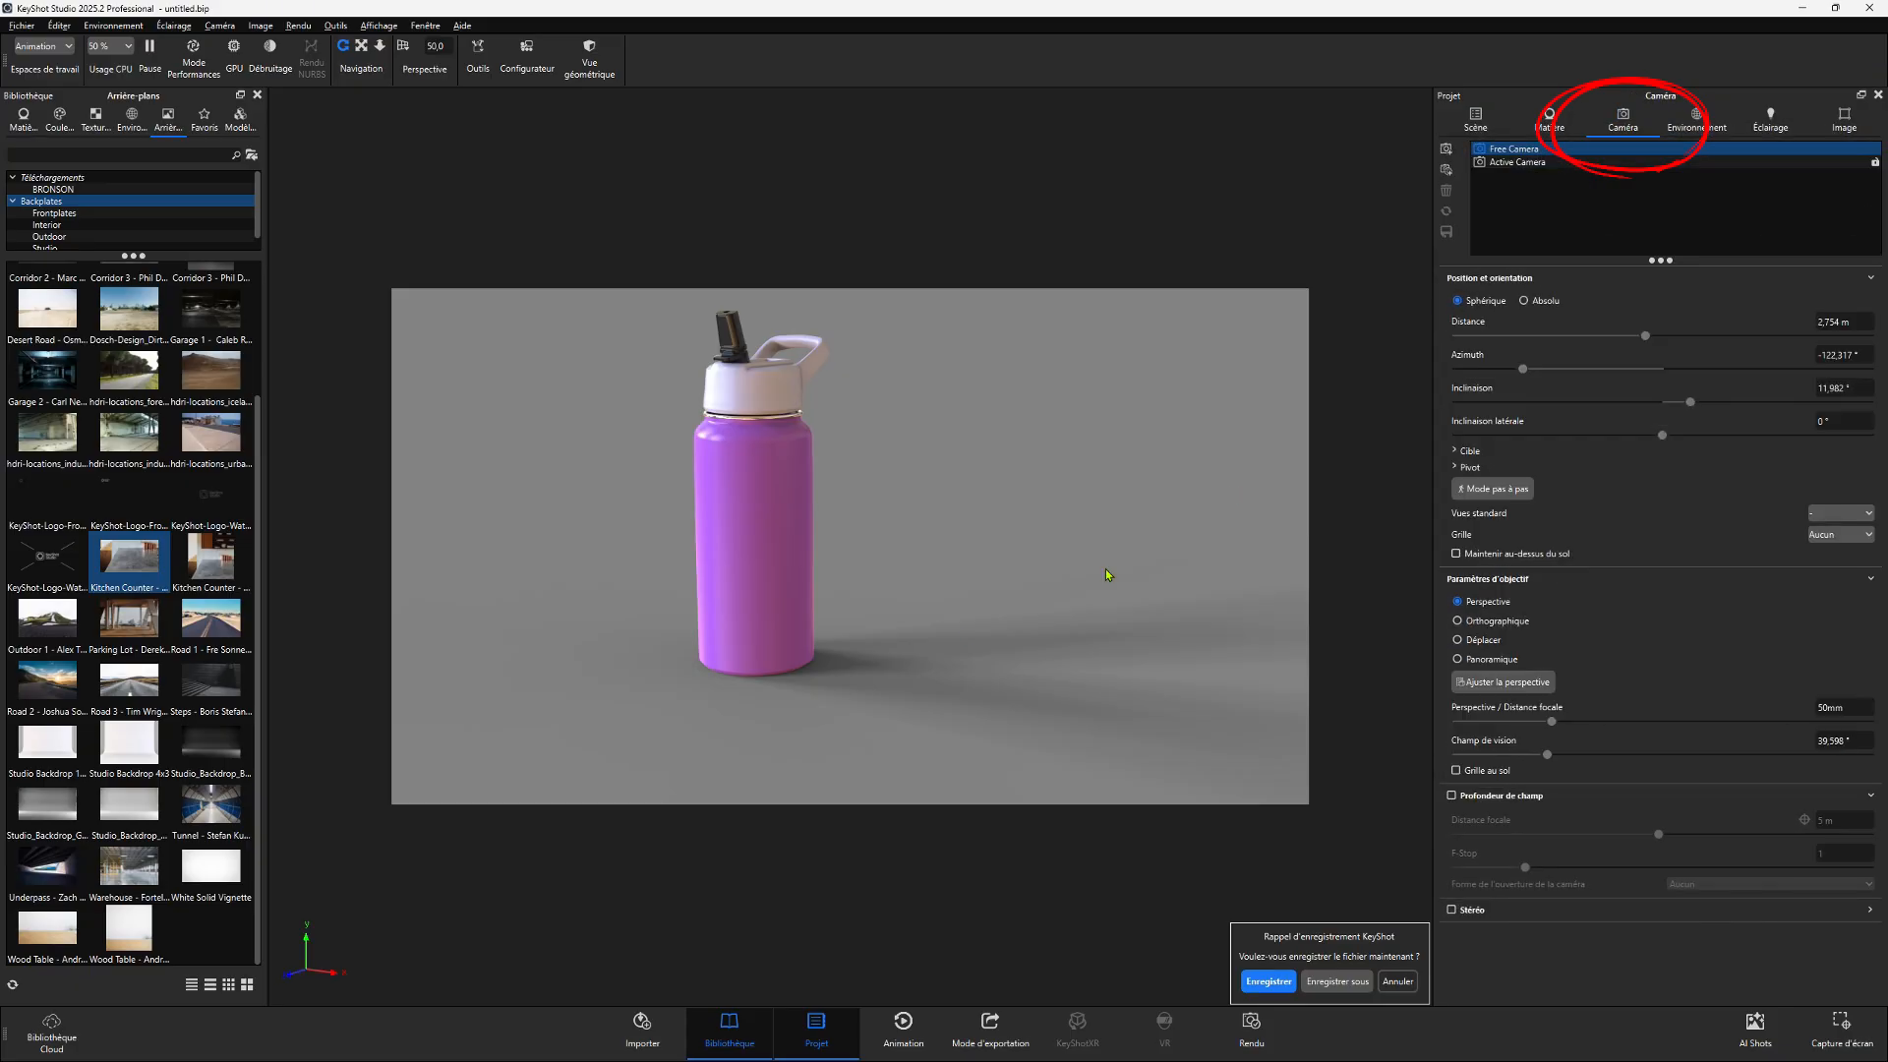
mouse_move(848, 572)
mouse_down()
mouse_move(897, 553)
mouse_move(885, 588)
mouse_move(1140, 556)
mouse_move(1002, 611)
mouse_move(1058, 586)
mouse_move(931, 586)
mouse_move(1206, 603)
mouse_move(1133, 587)
mouse_move(826, 632)
mouse_up()
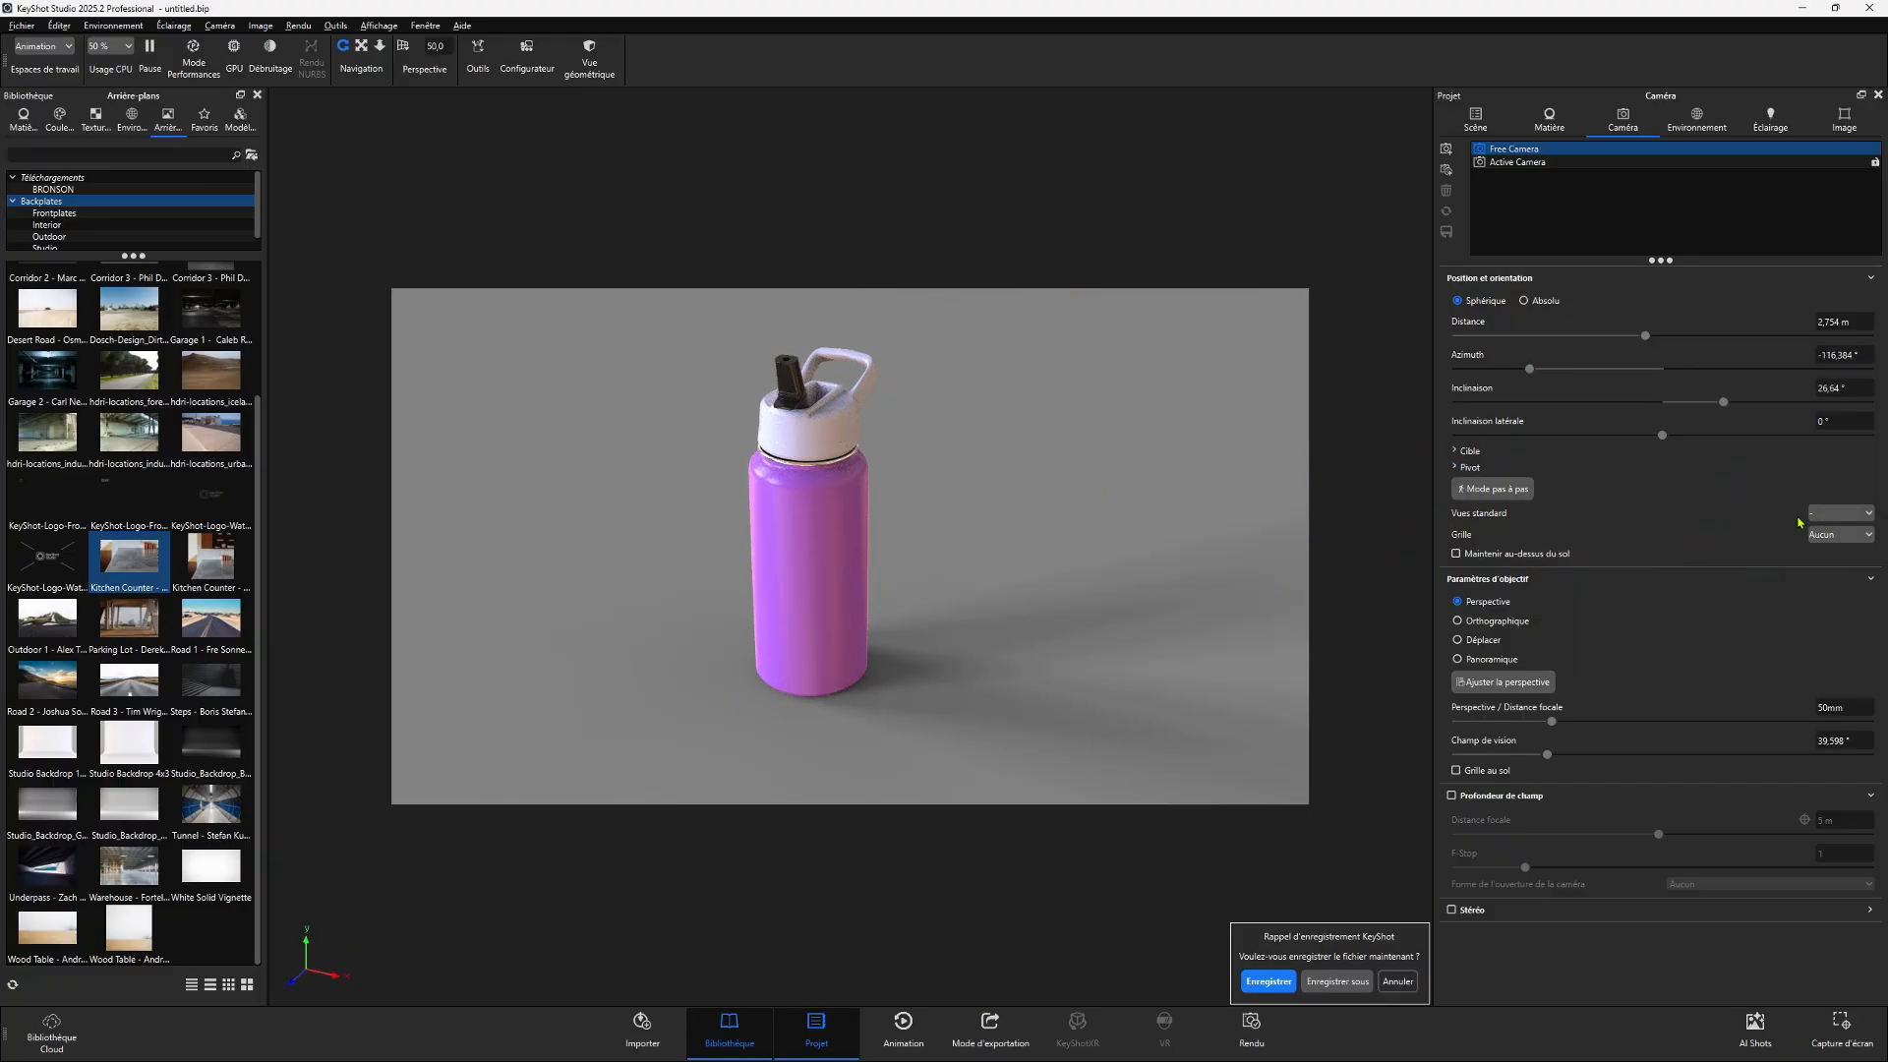
- Switch the camera through the Front, Right and finally Top standard views
click(1843, 516)
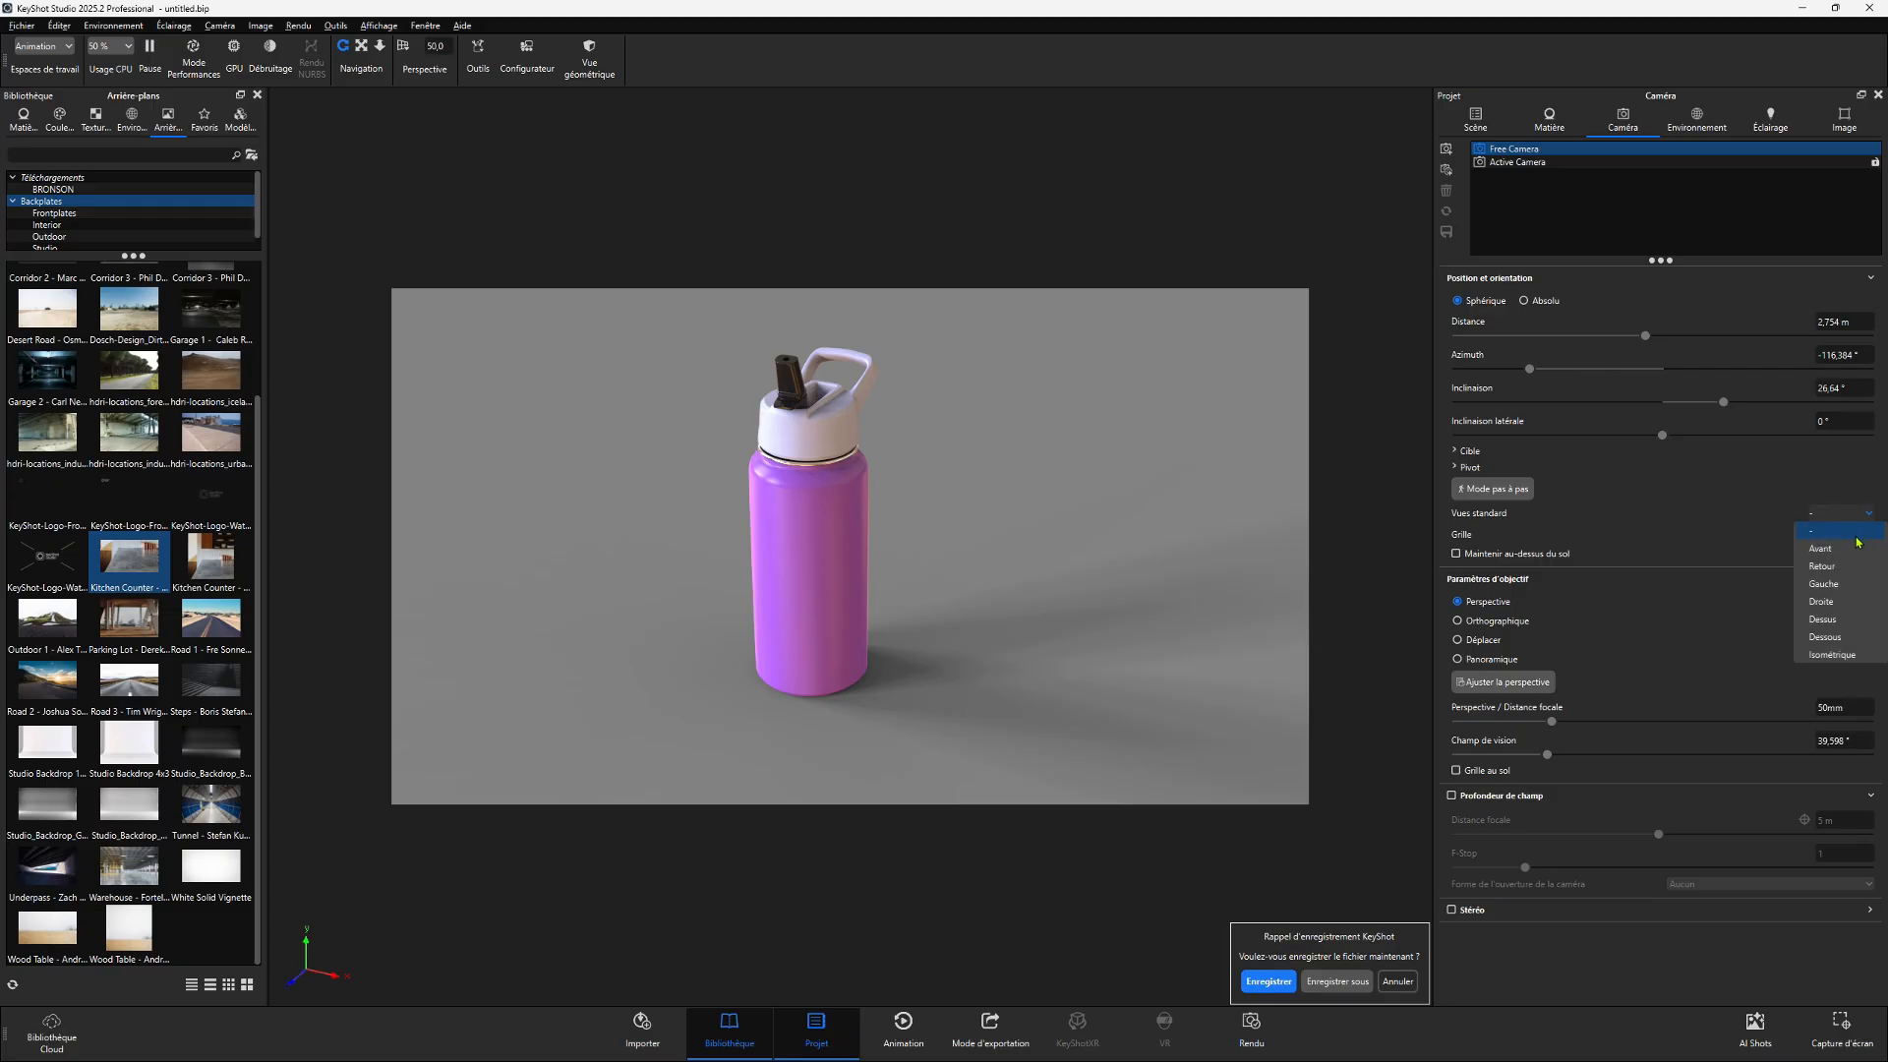
click(1852, 549)
scroll(876, 447, down, 5)
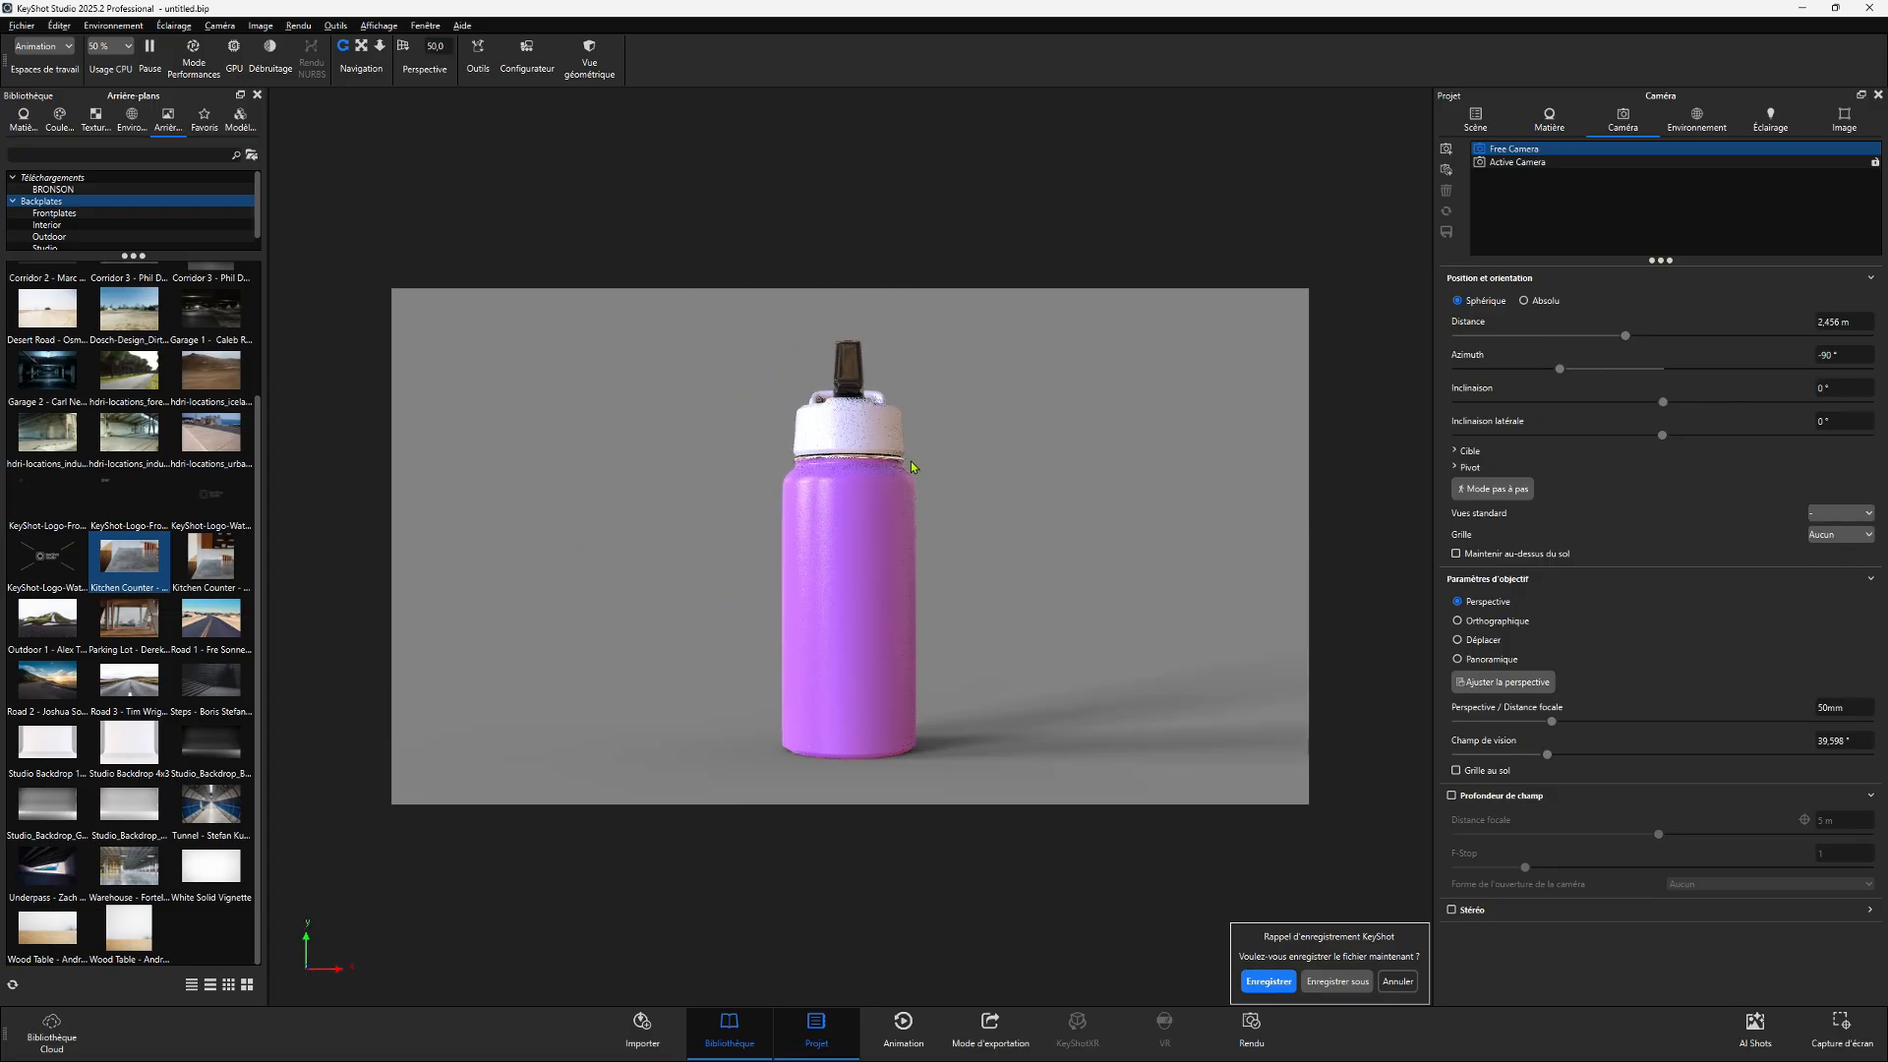
click(1842, 513)
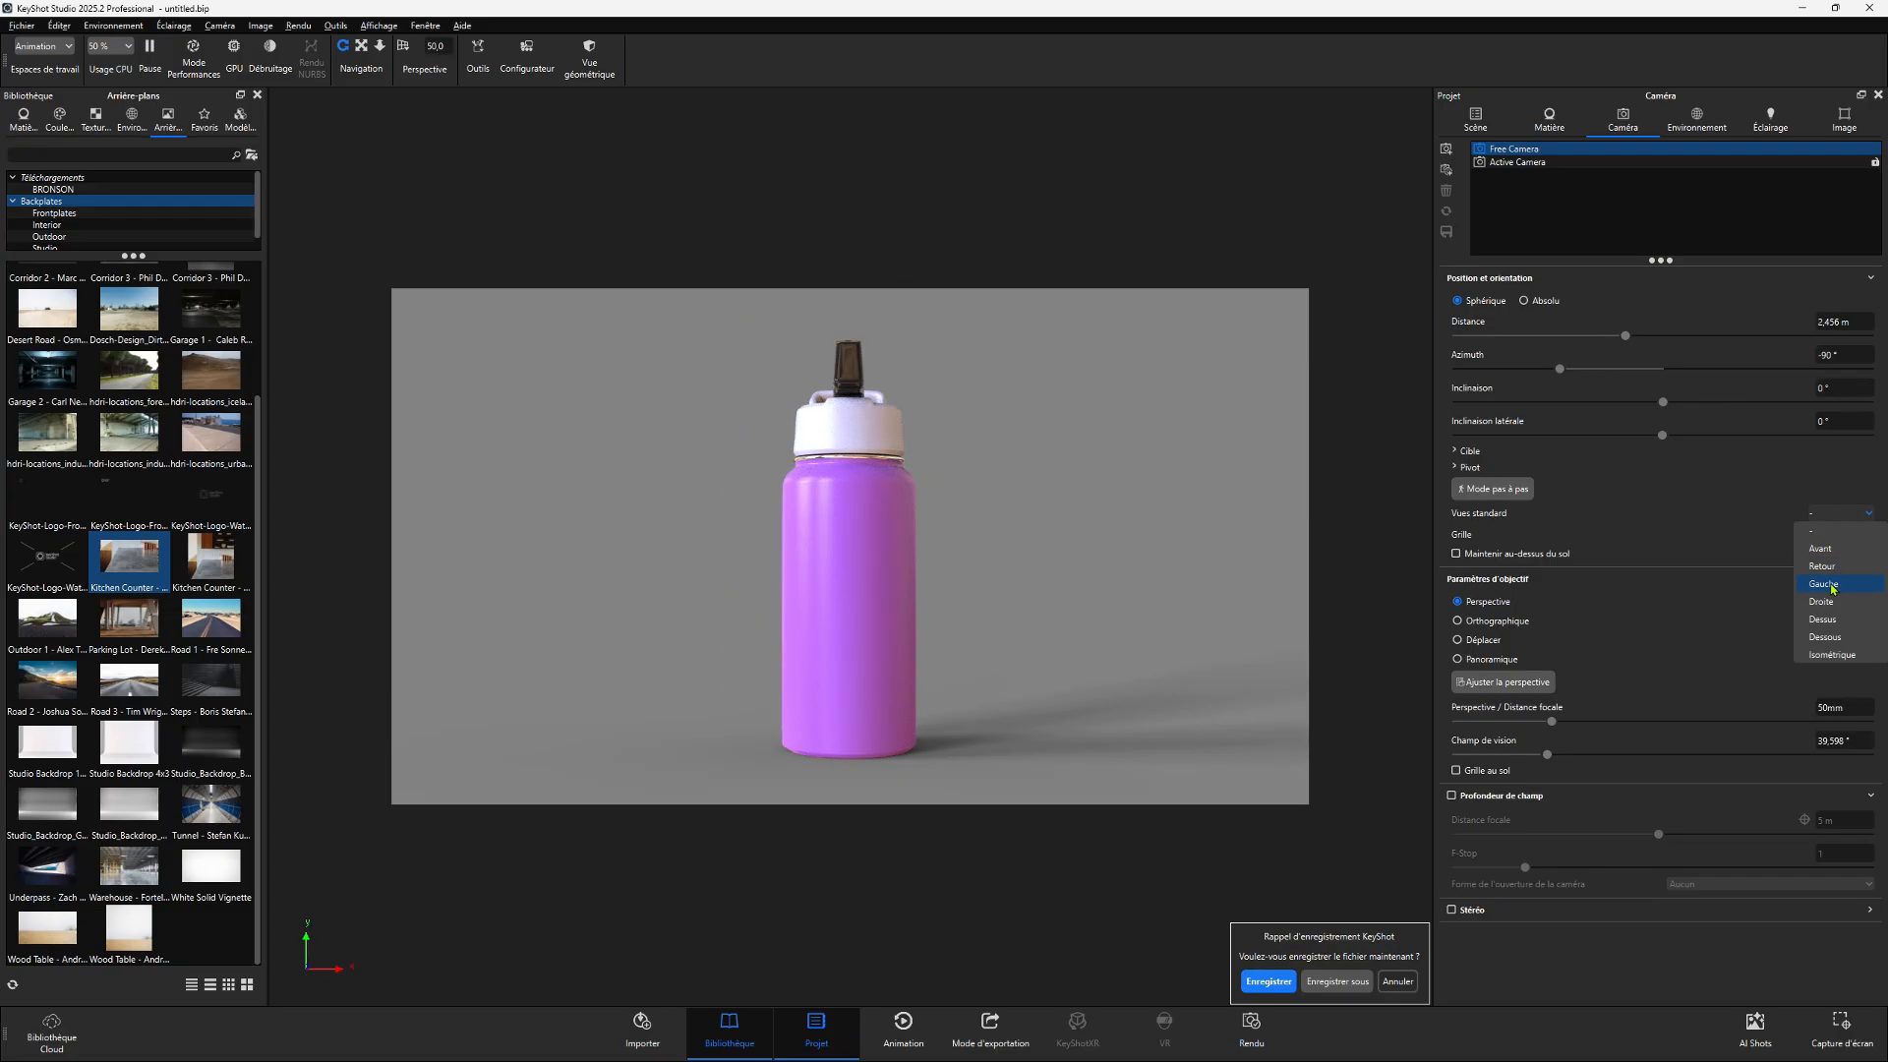
click(1835, 601)
click(1839, 516)
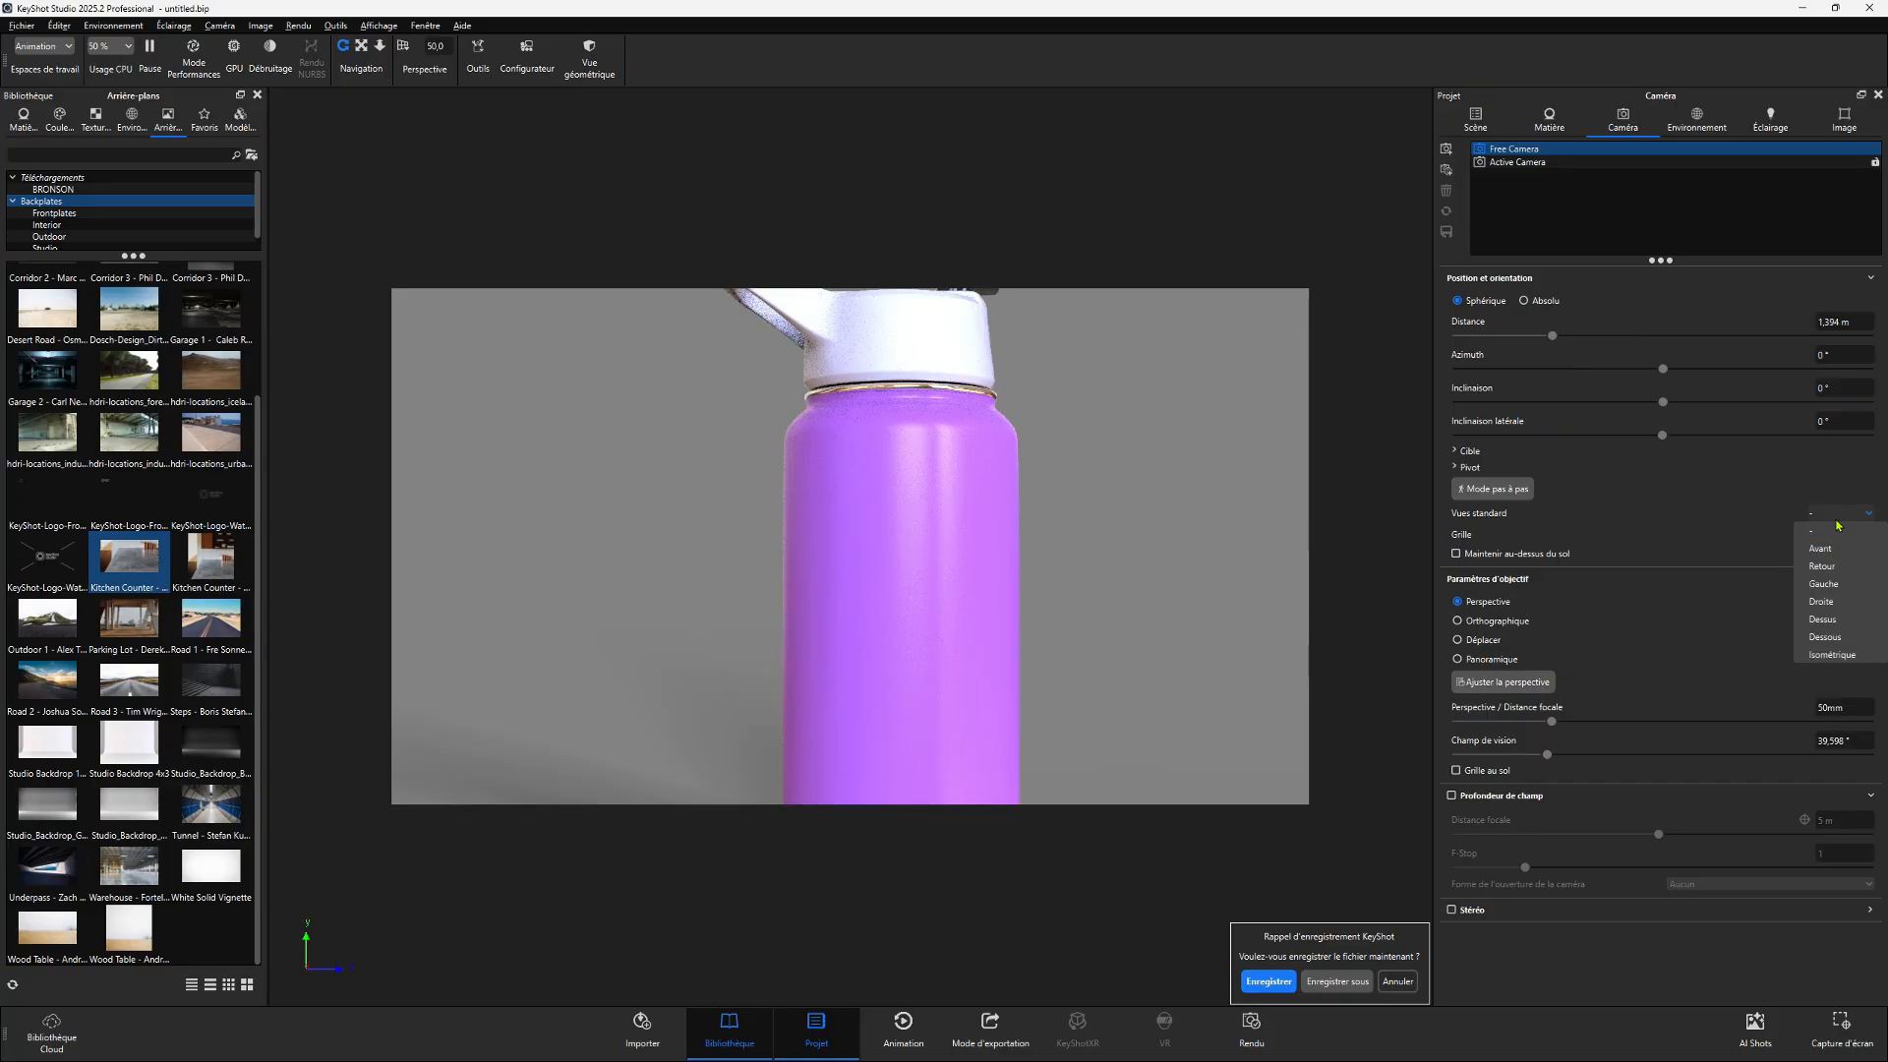
click(1825, 620)
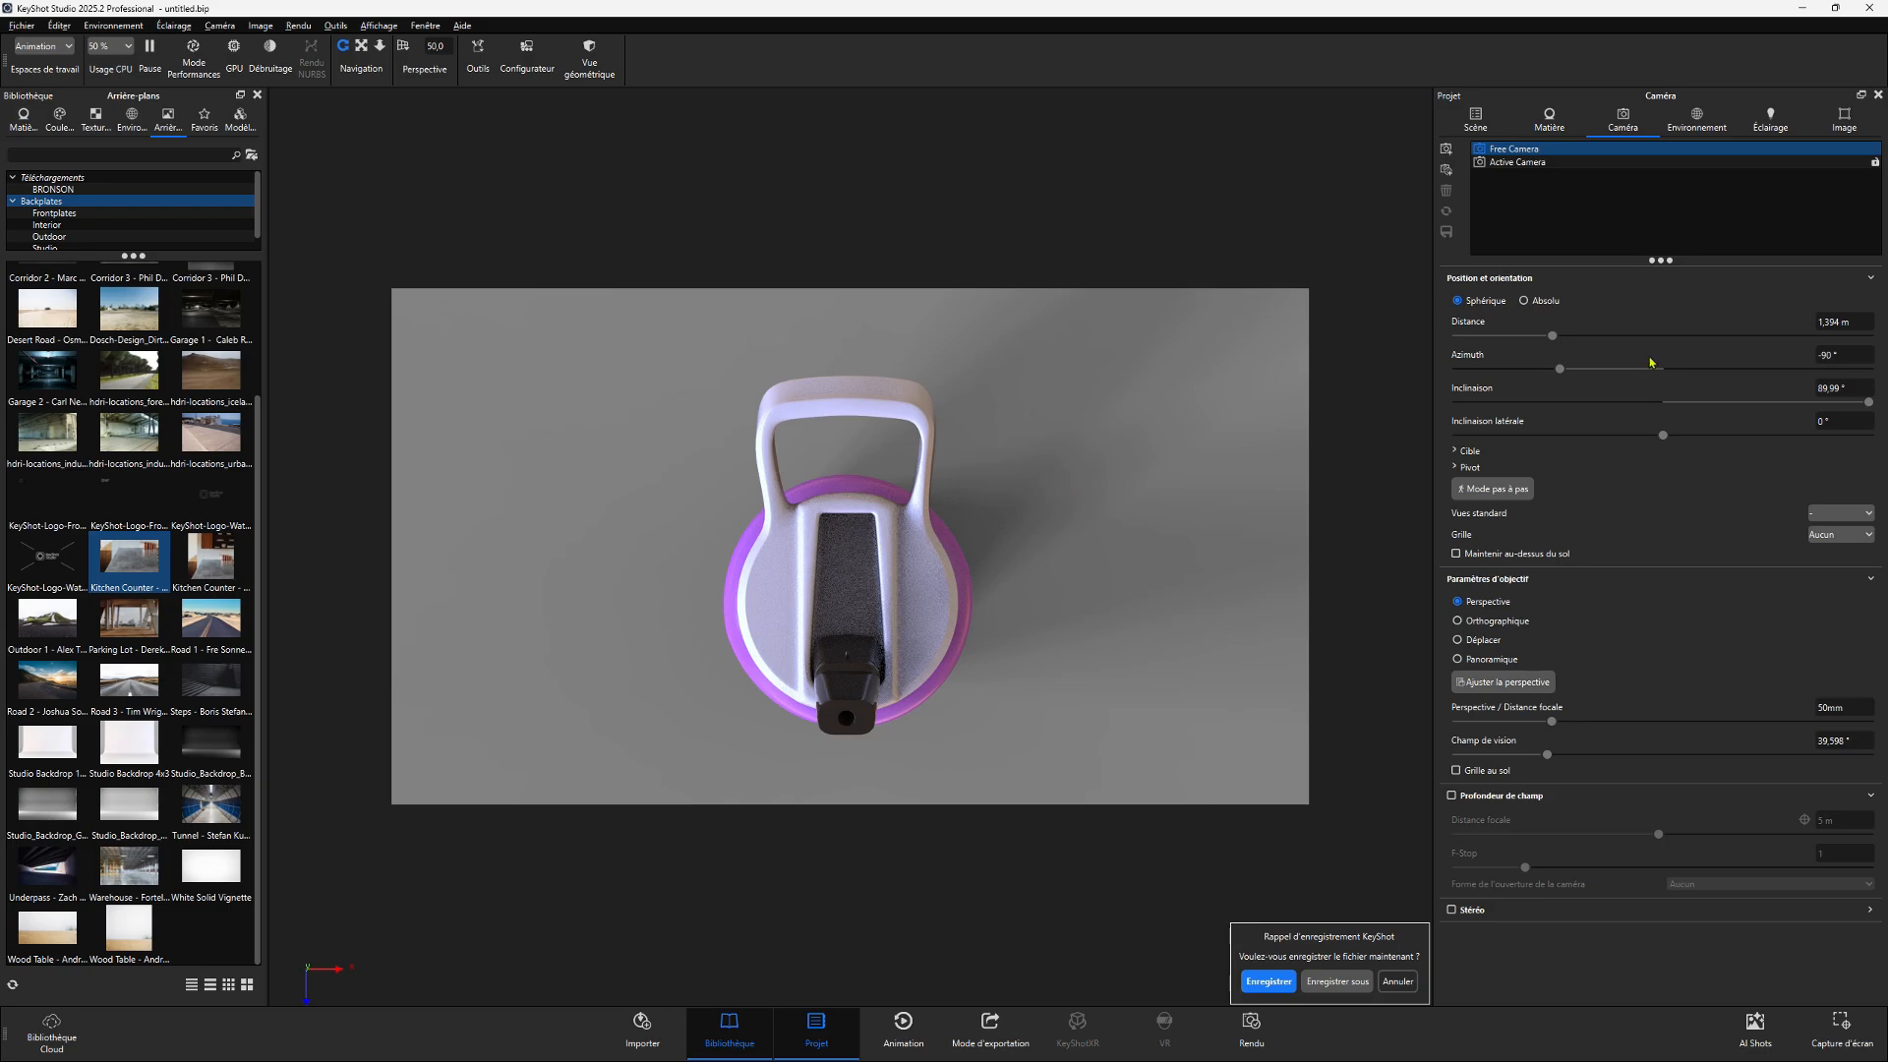
- Add a new camera and name it TOP
click(1449, 150)
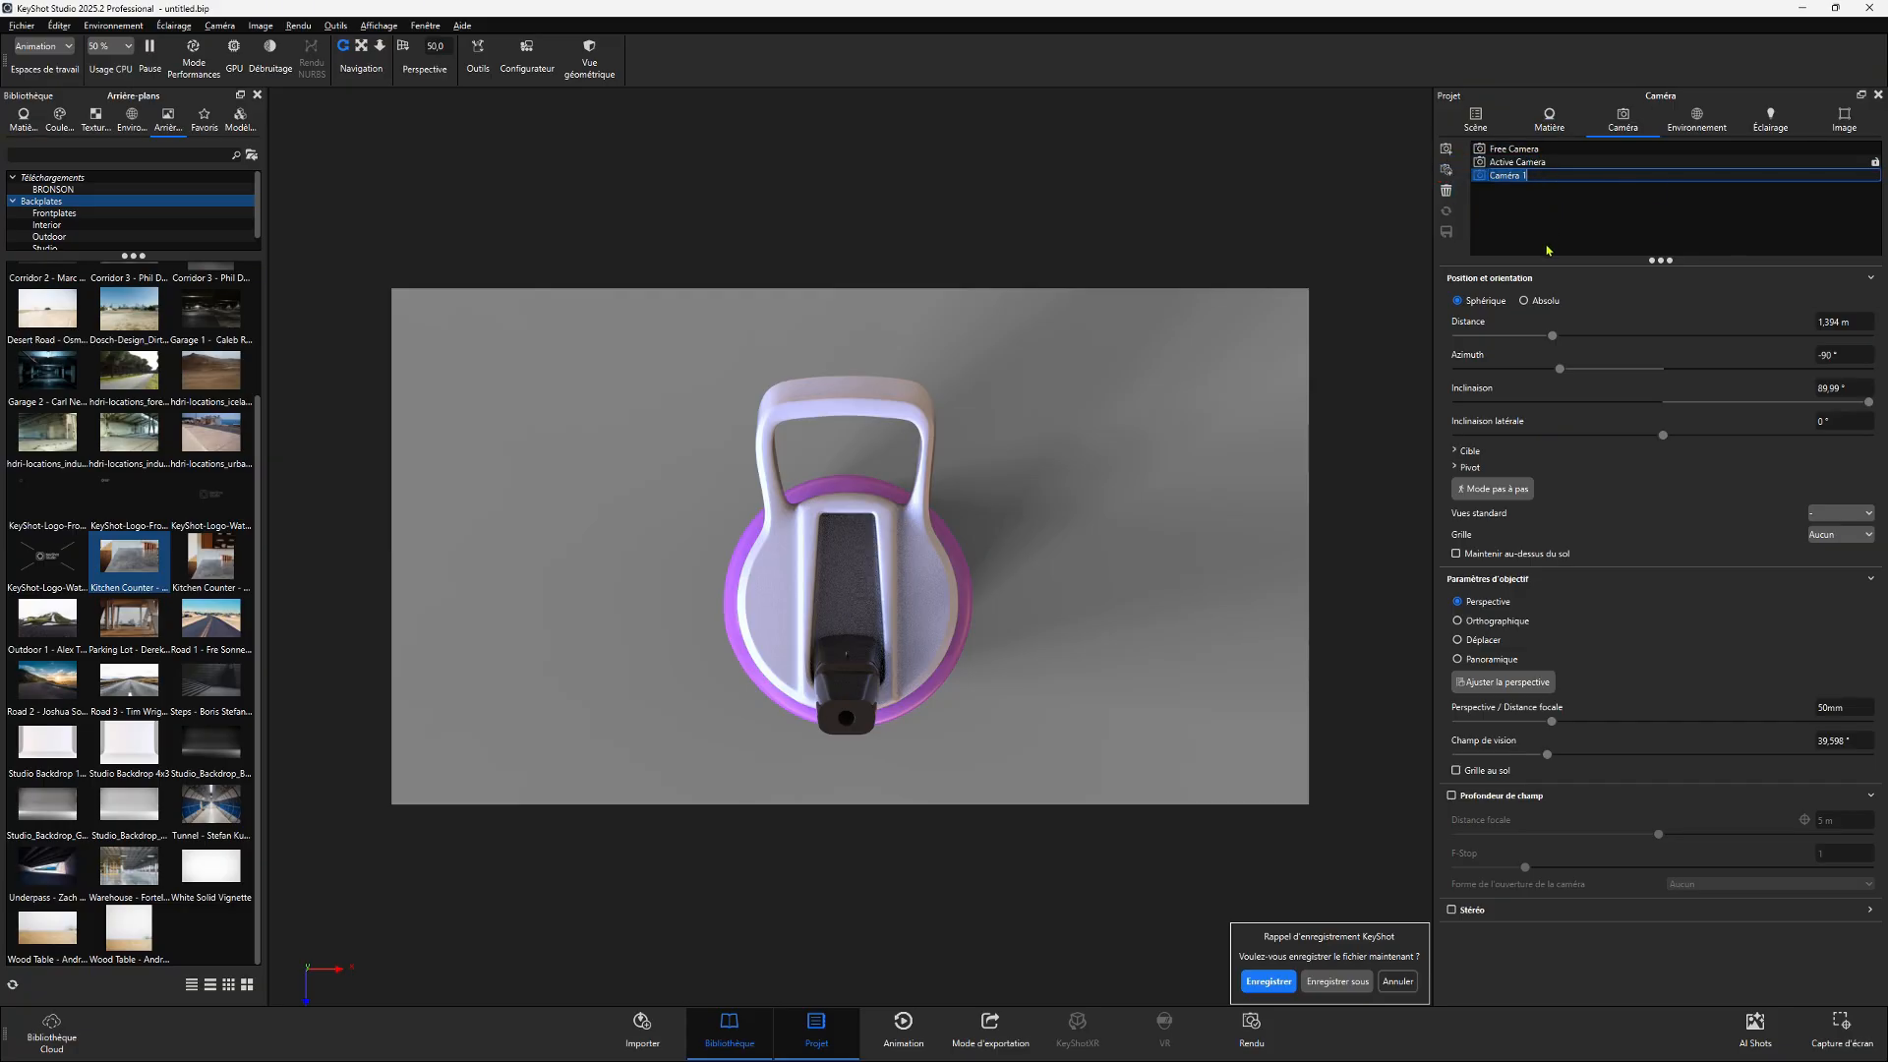
text(TOP)
key(Return)
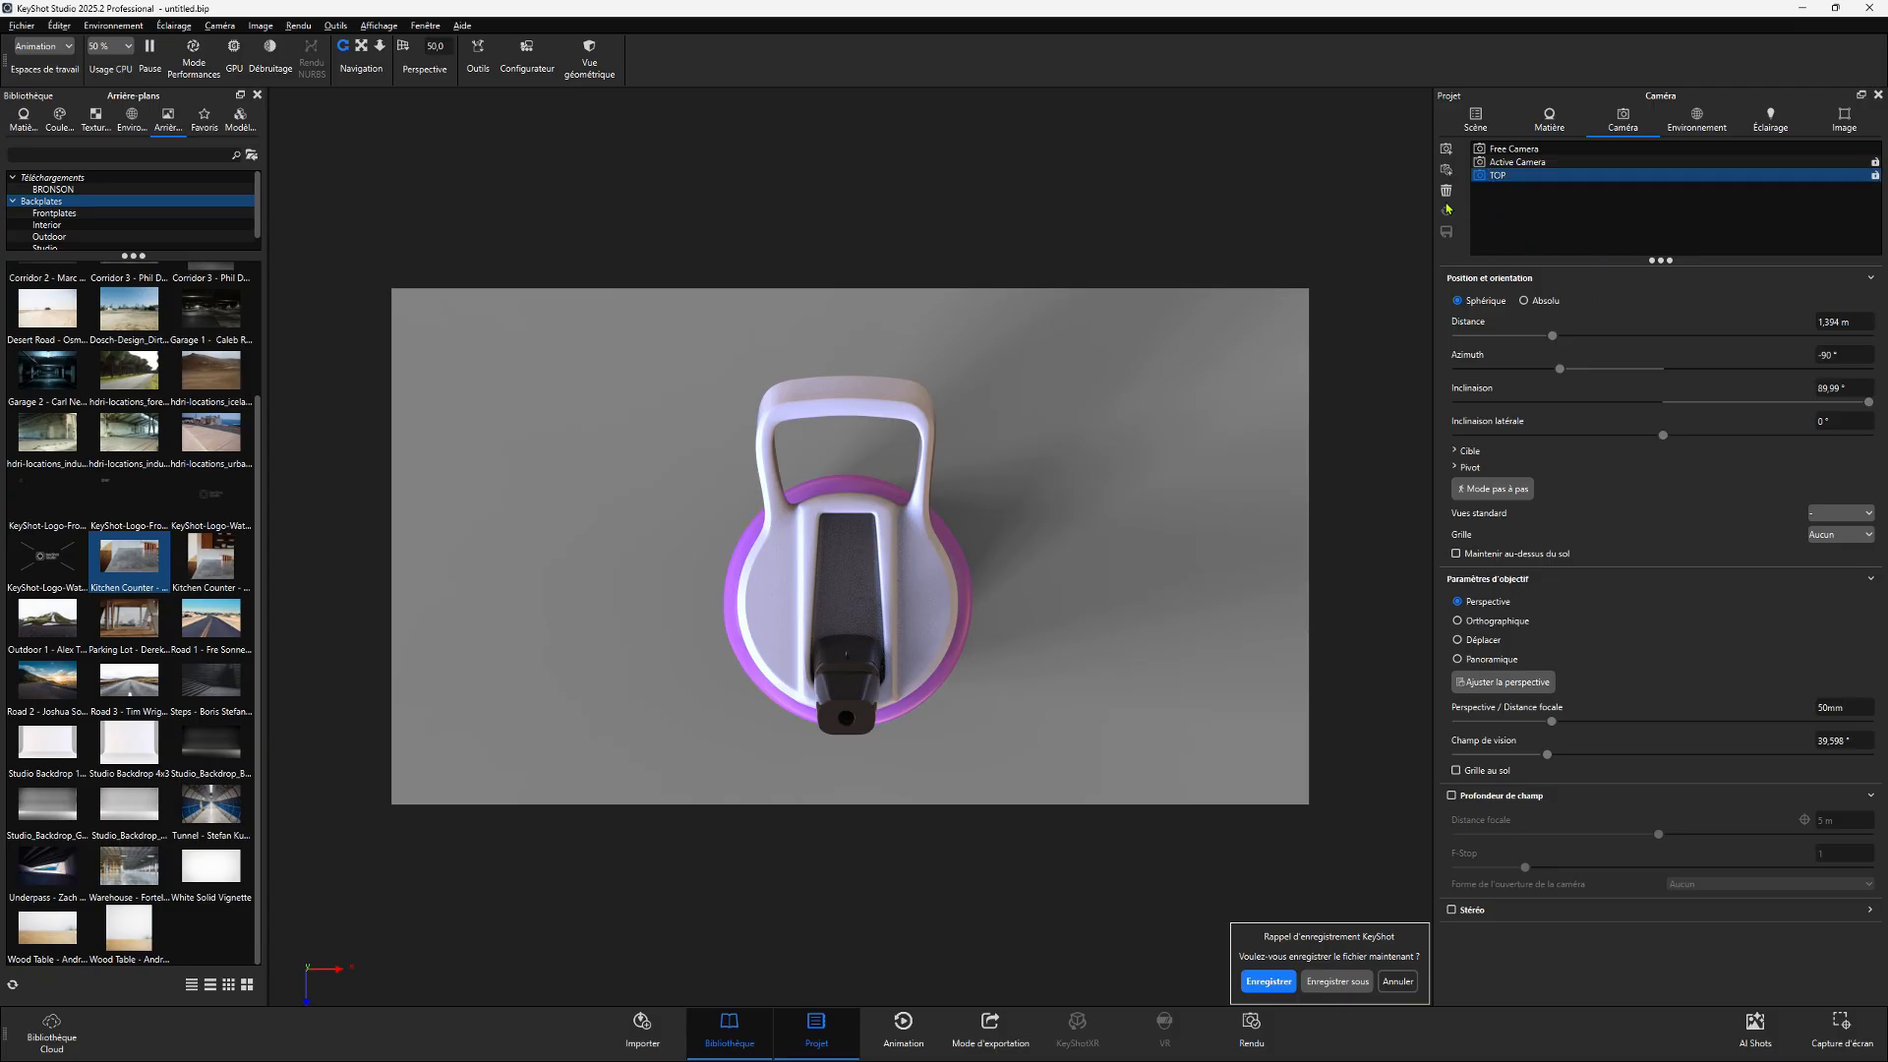
- Orbit the TOP camera and revert it to its saved view
drag(626, 652, 759, 464)
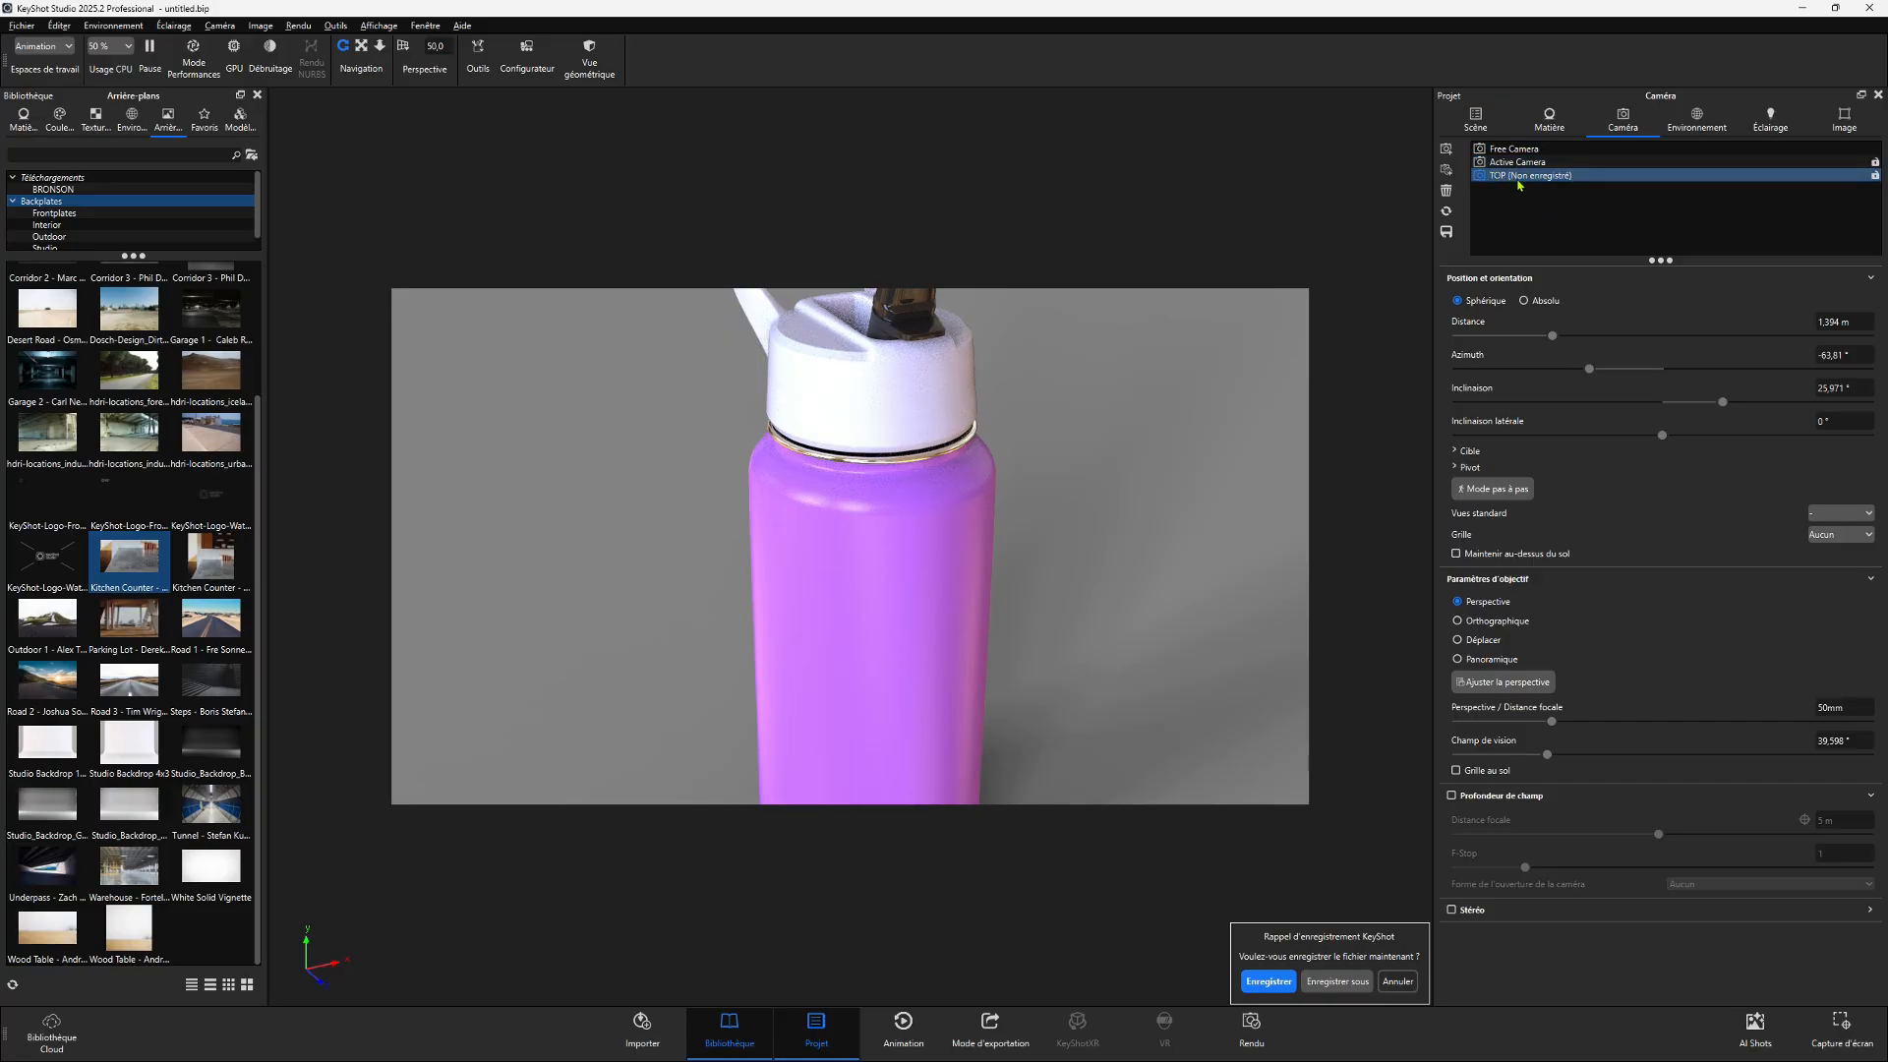
click(1446, 213)
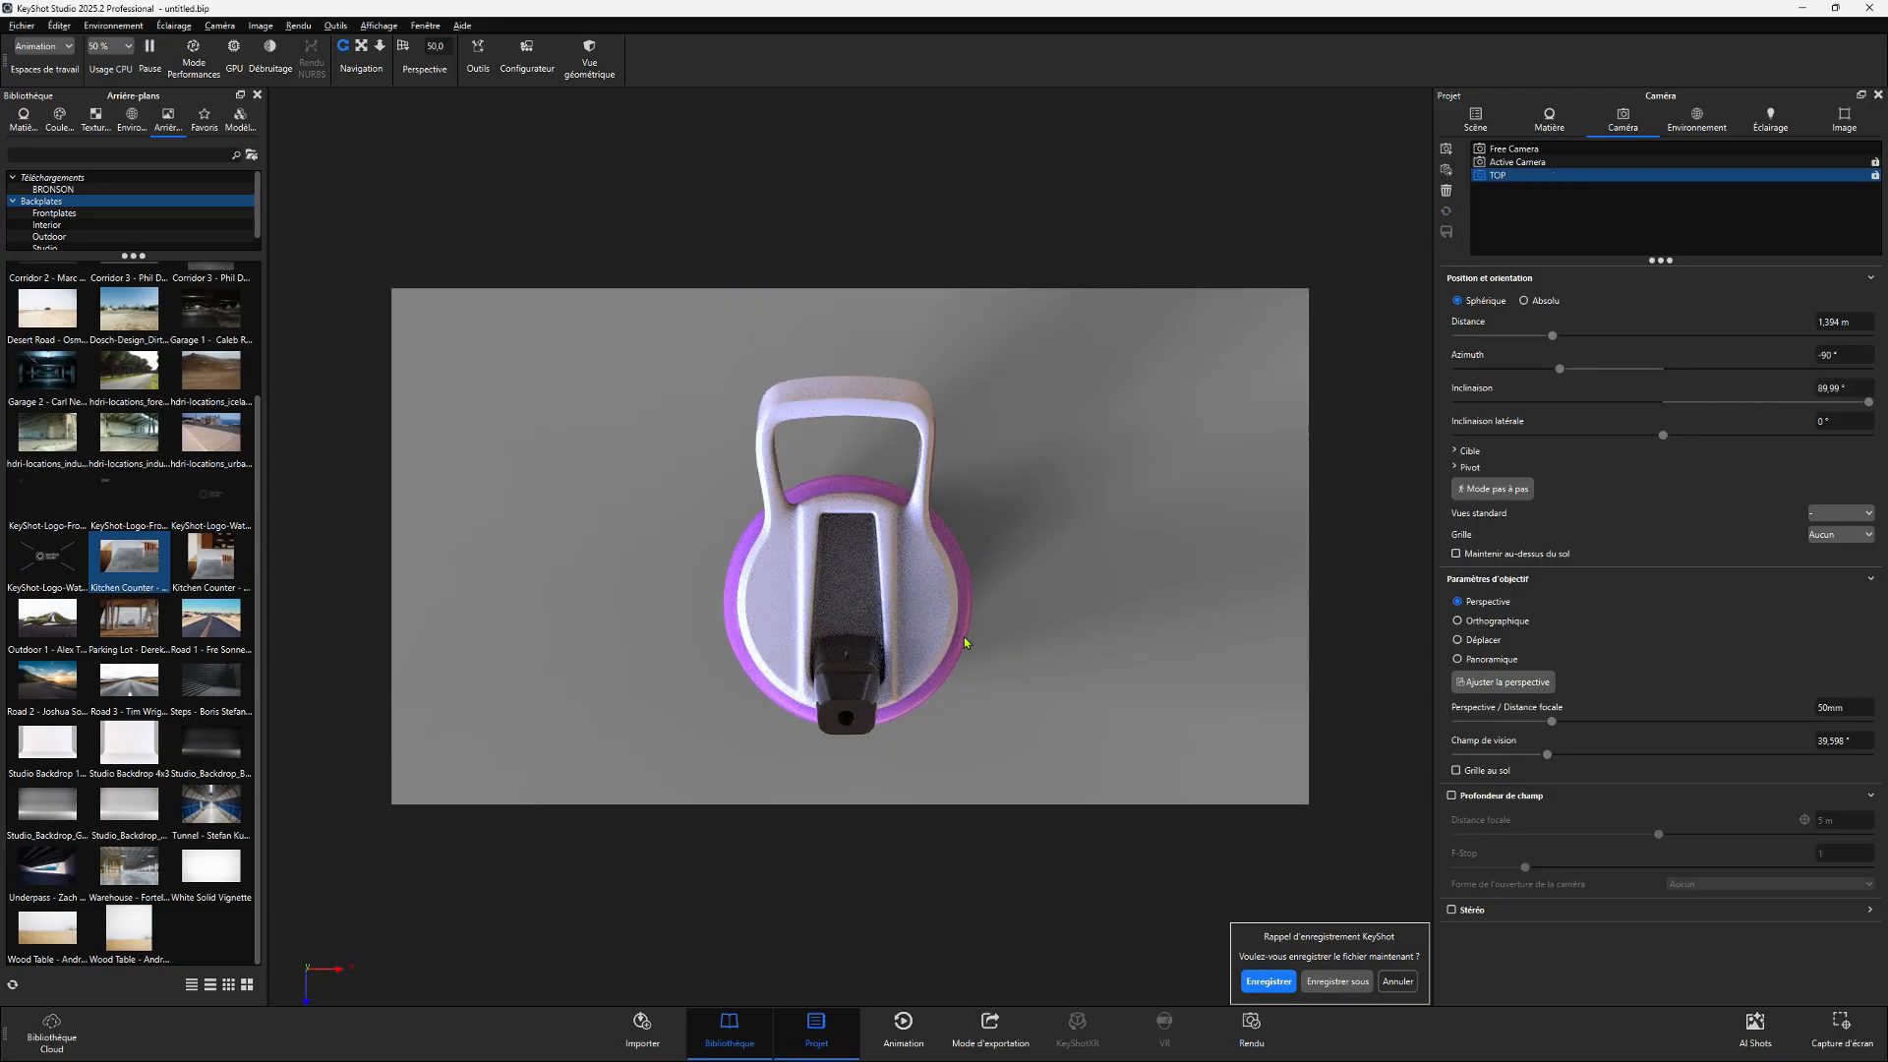
- Orbit and zoom the TOP camera to a three-quarter view from above and save the camera
drag(752, 618, 1105, 299)
scroll(1071, 411, down, 5)
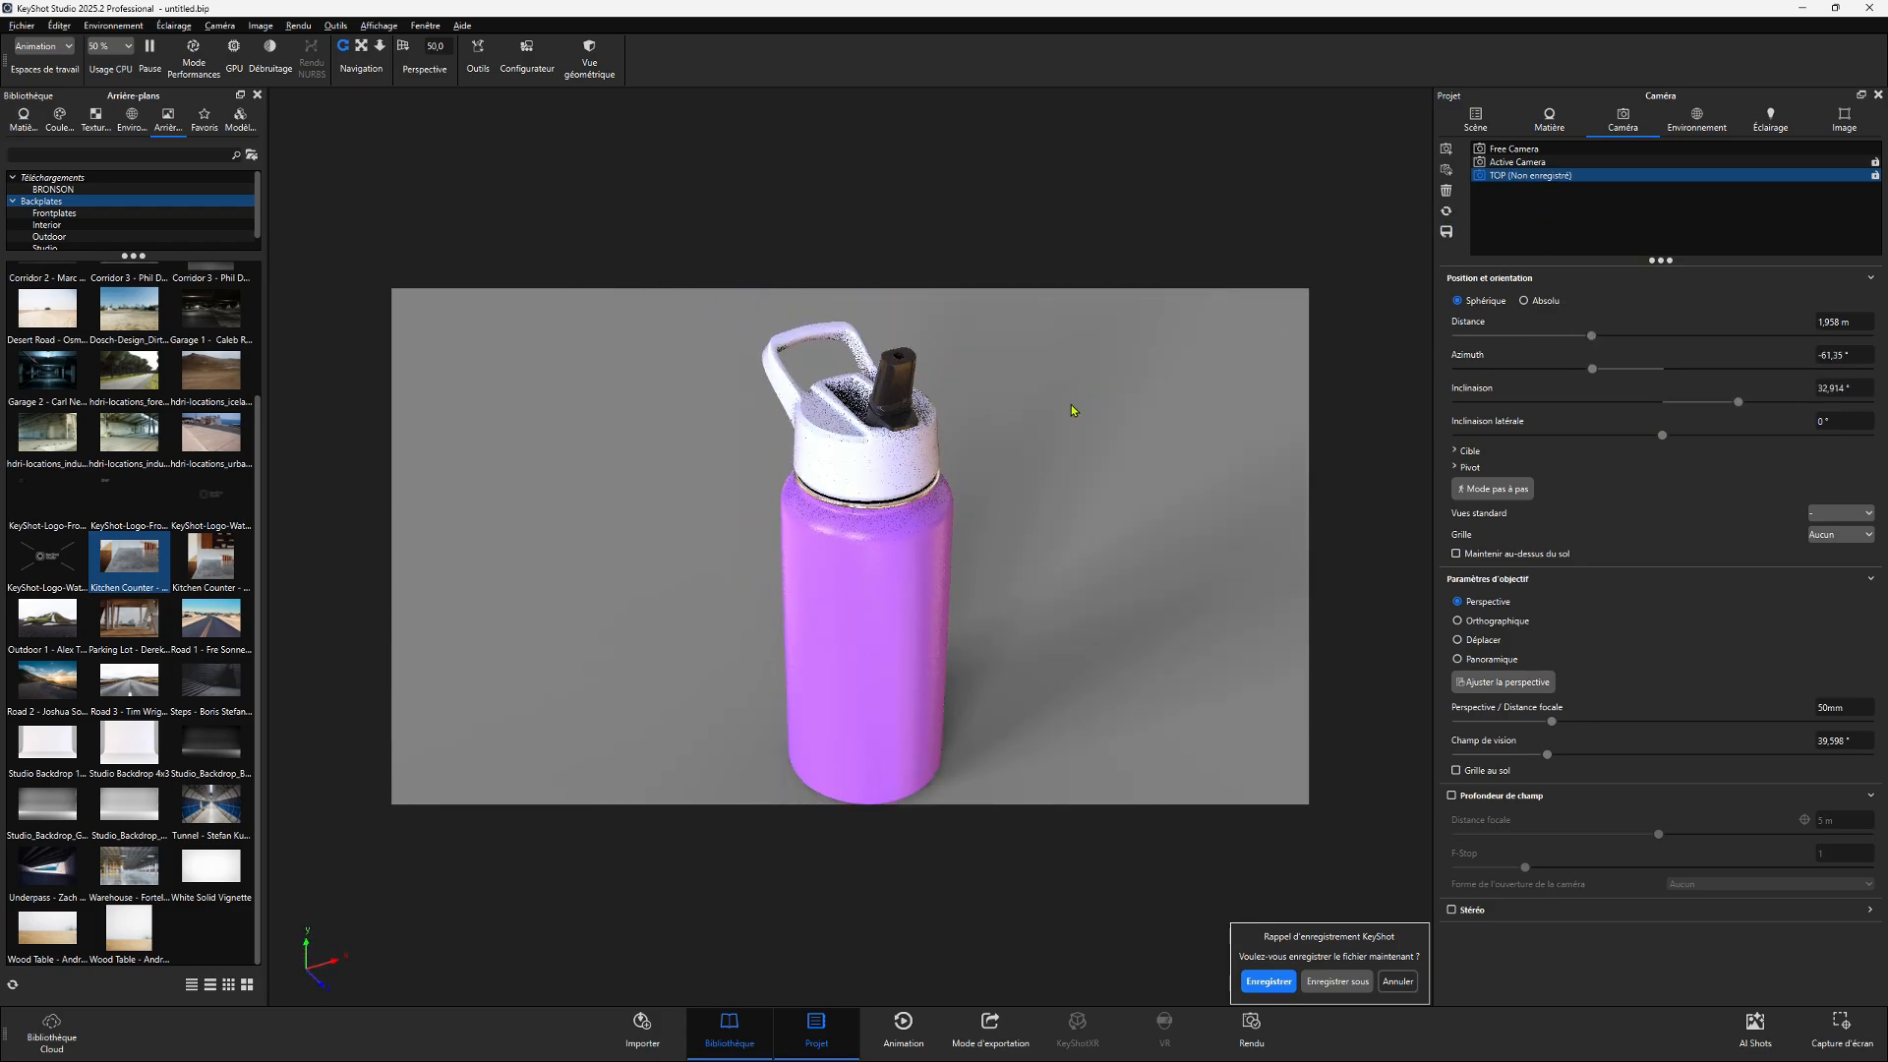
click(1446, 210)
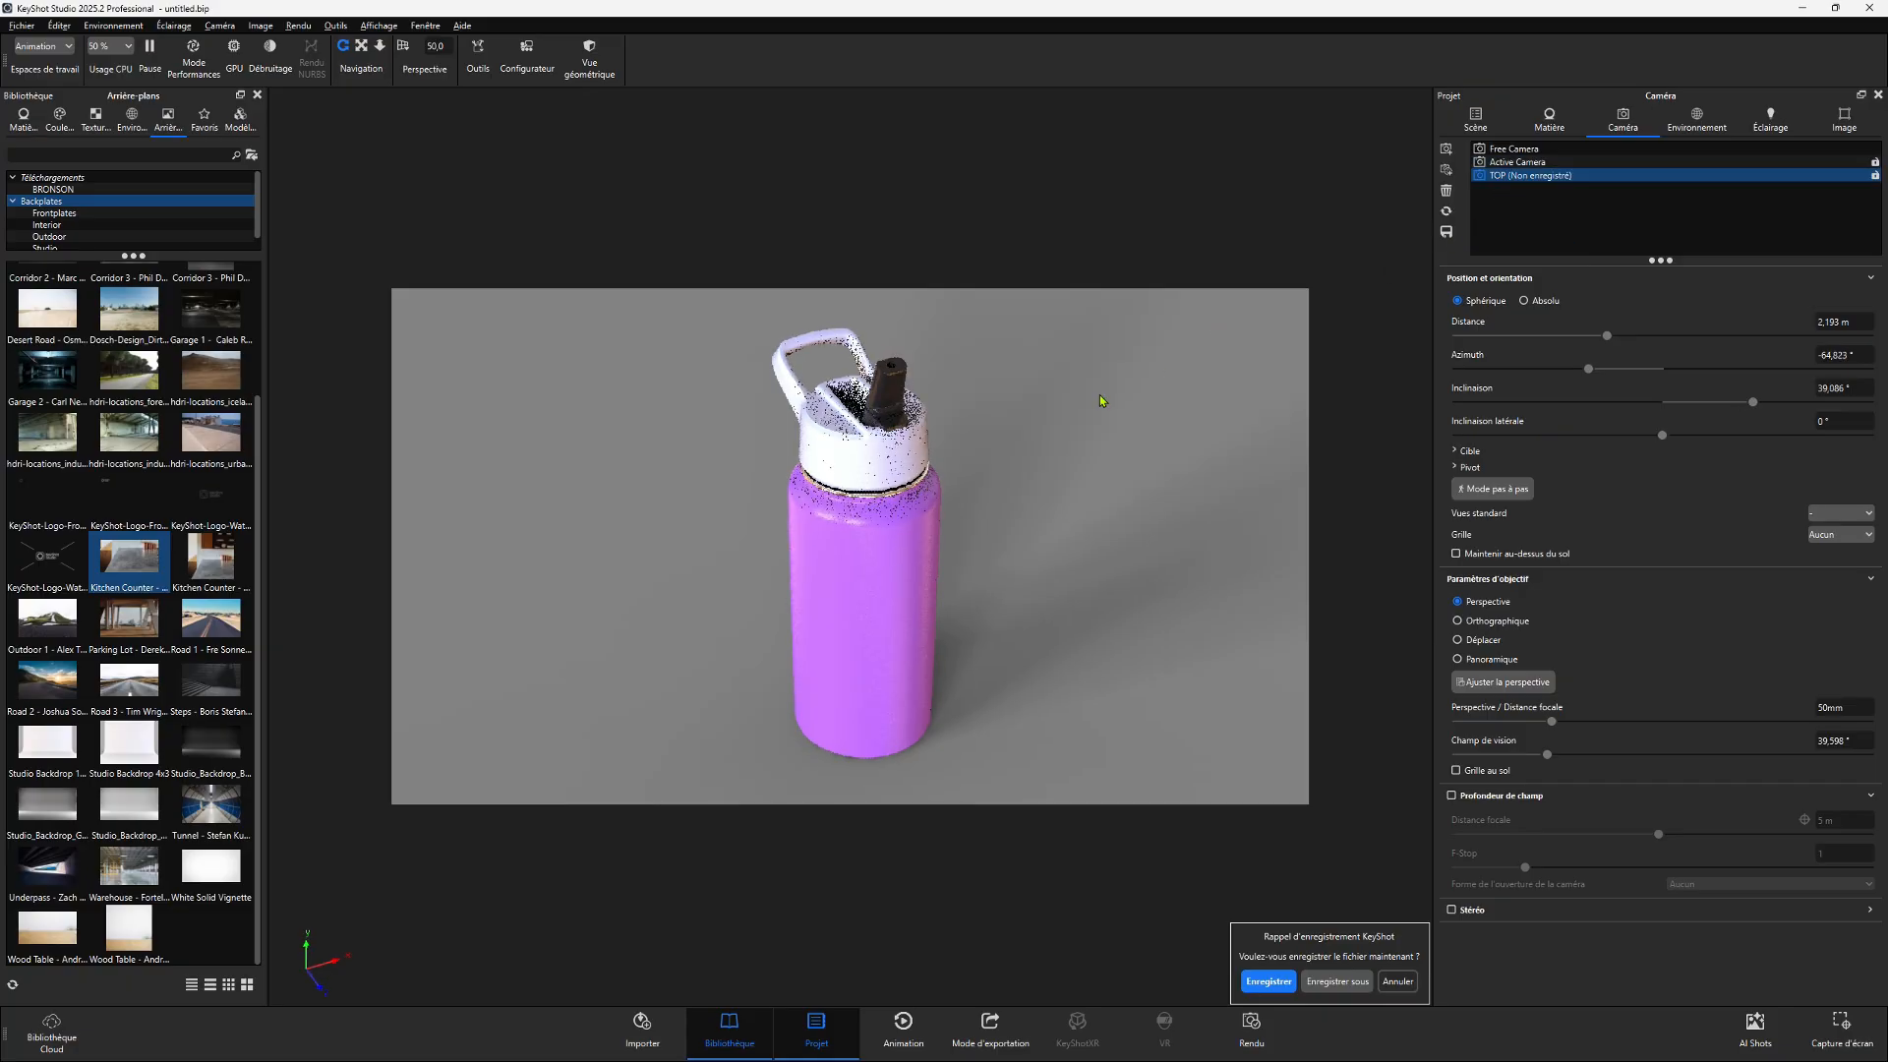
click(1449, 211)
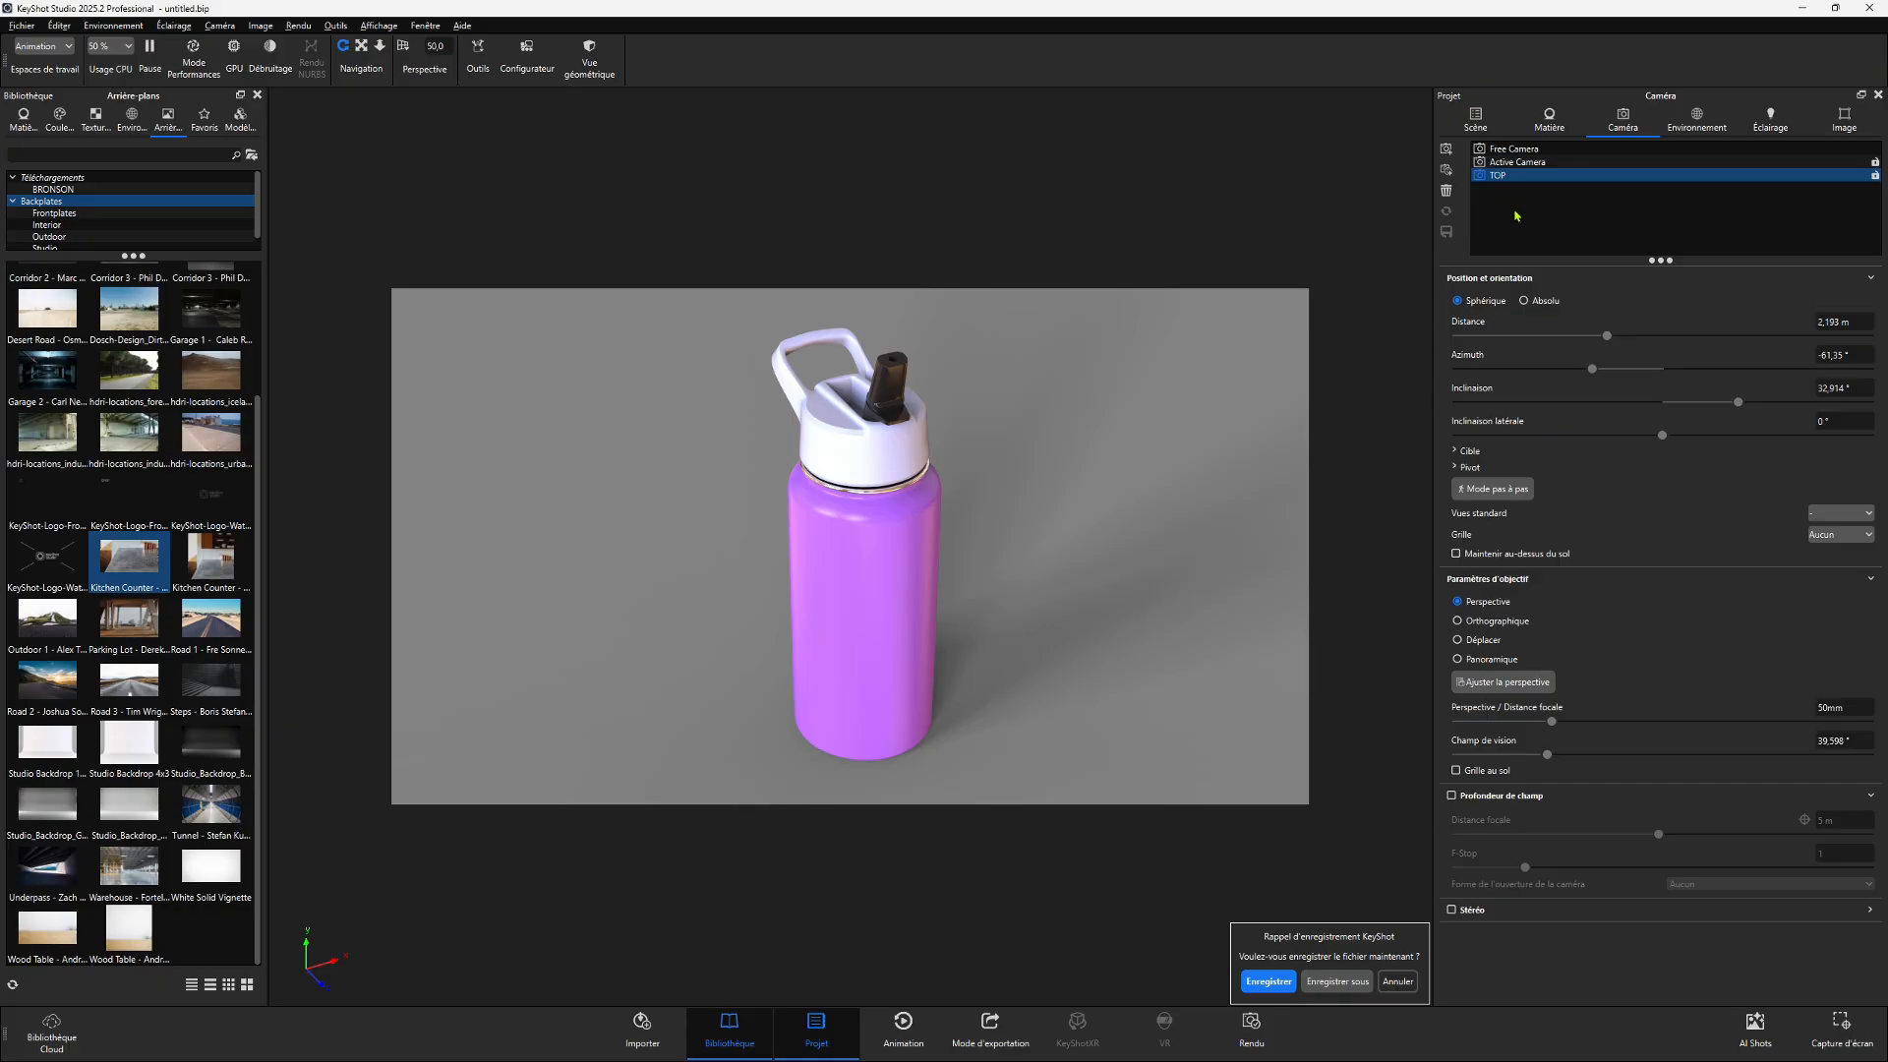
- Try the Landscape 1:1 and Landscape 16:9 resolution presets in the image settings
click(1838, 127)
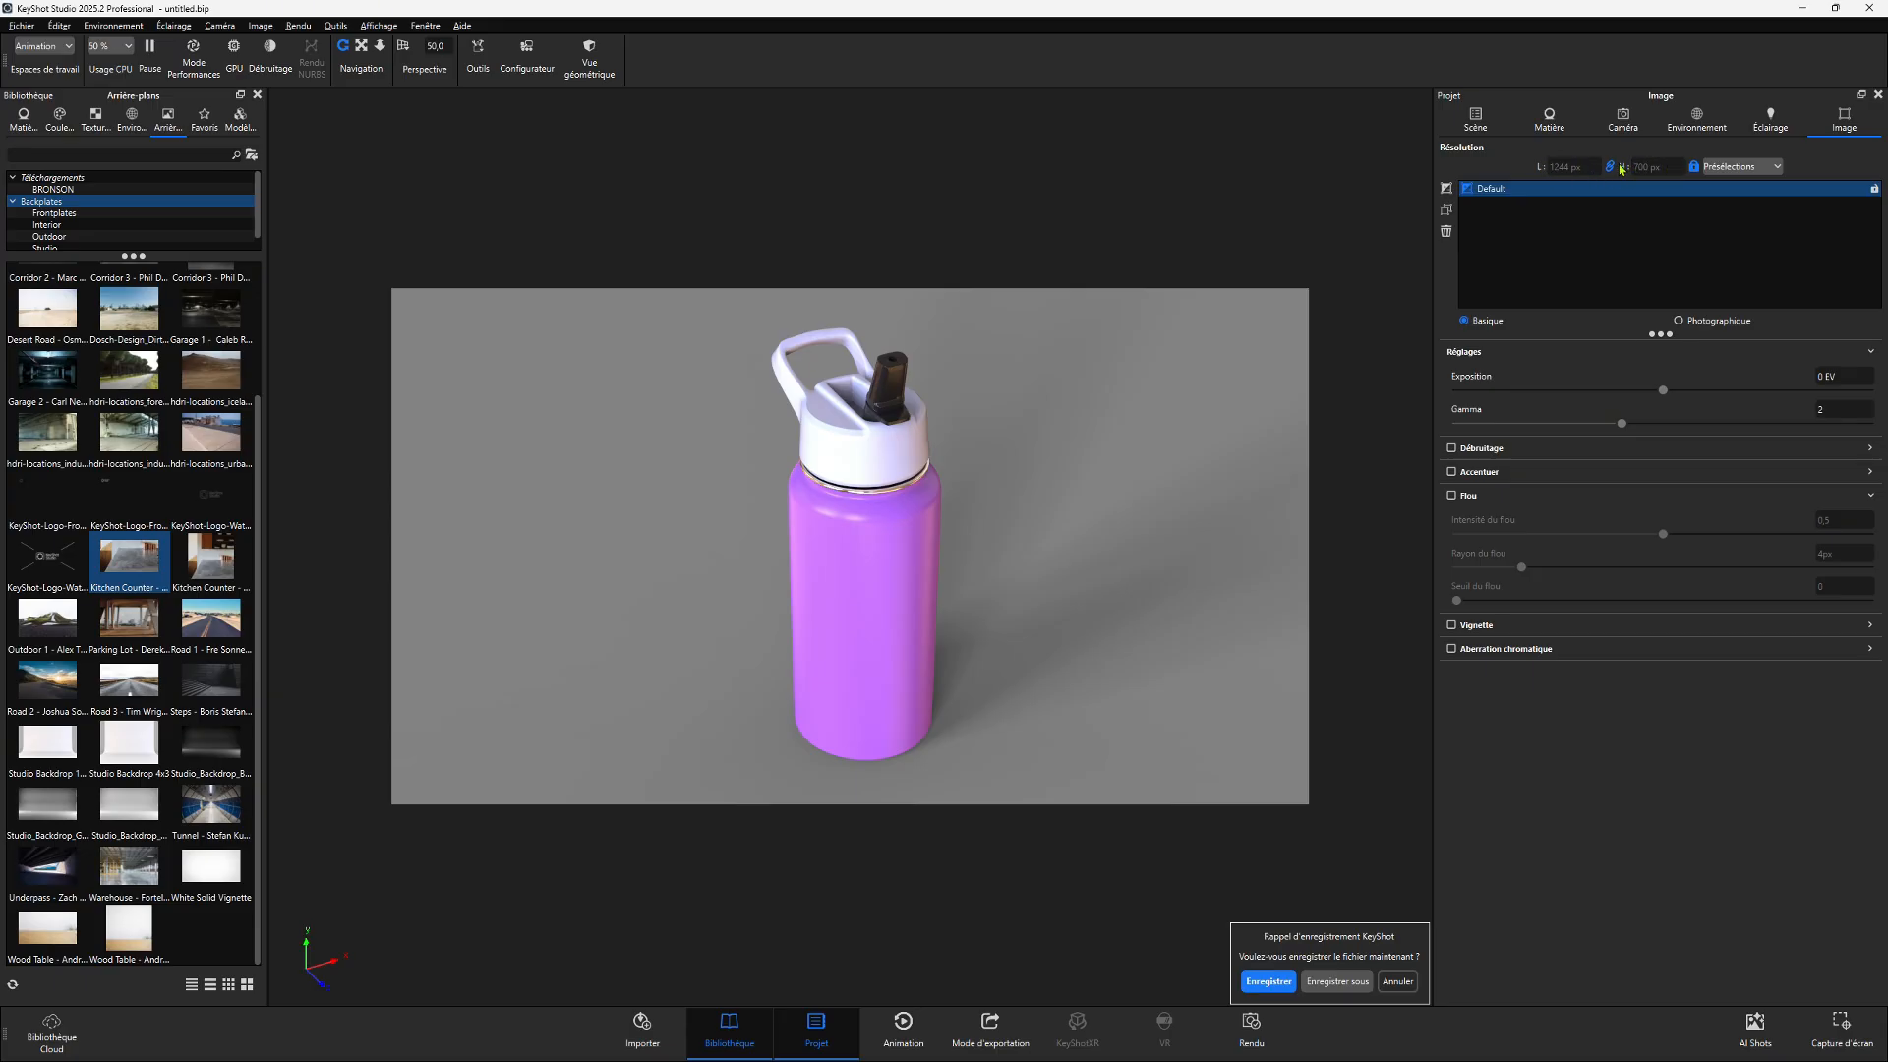
click(1738, 166)
mouse_move(1730, 185)
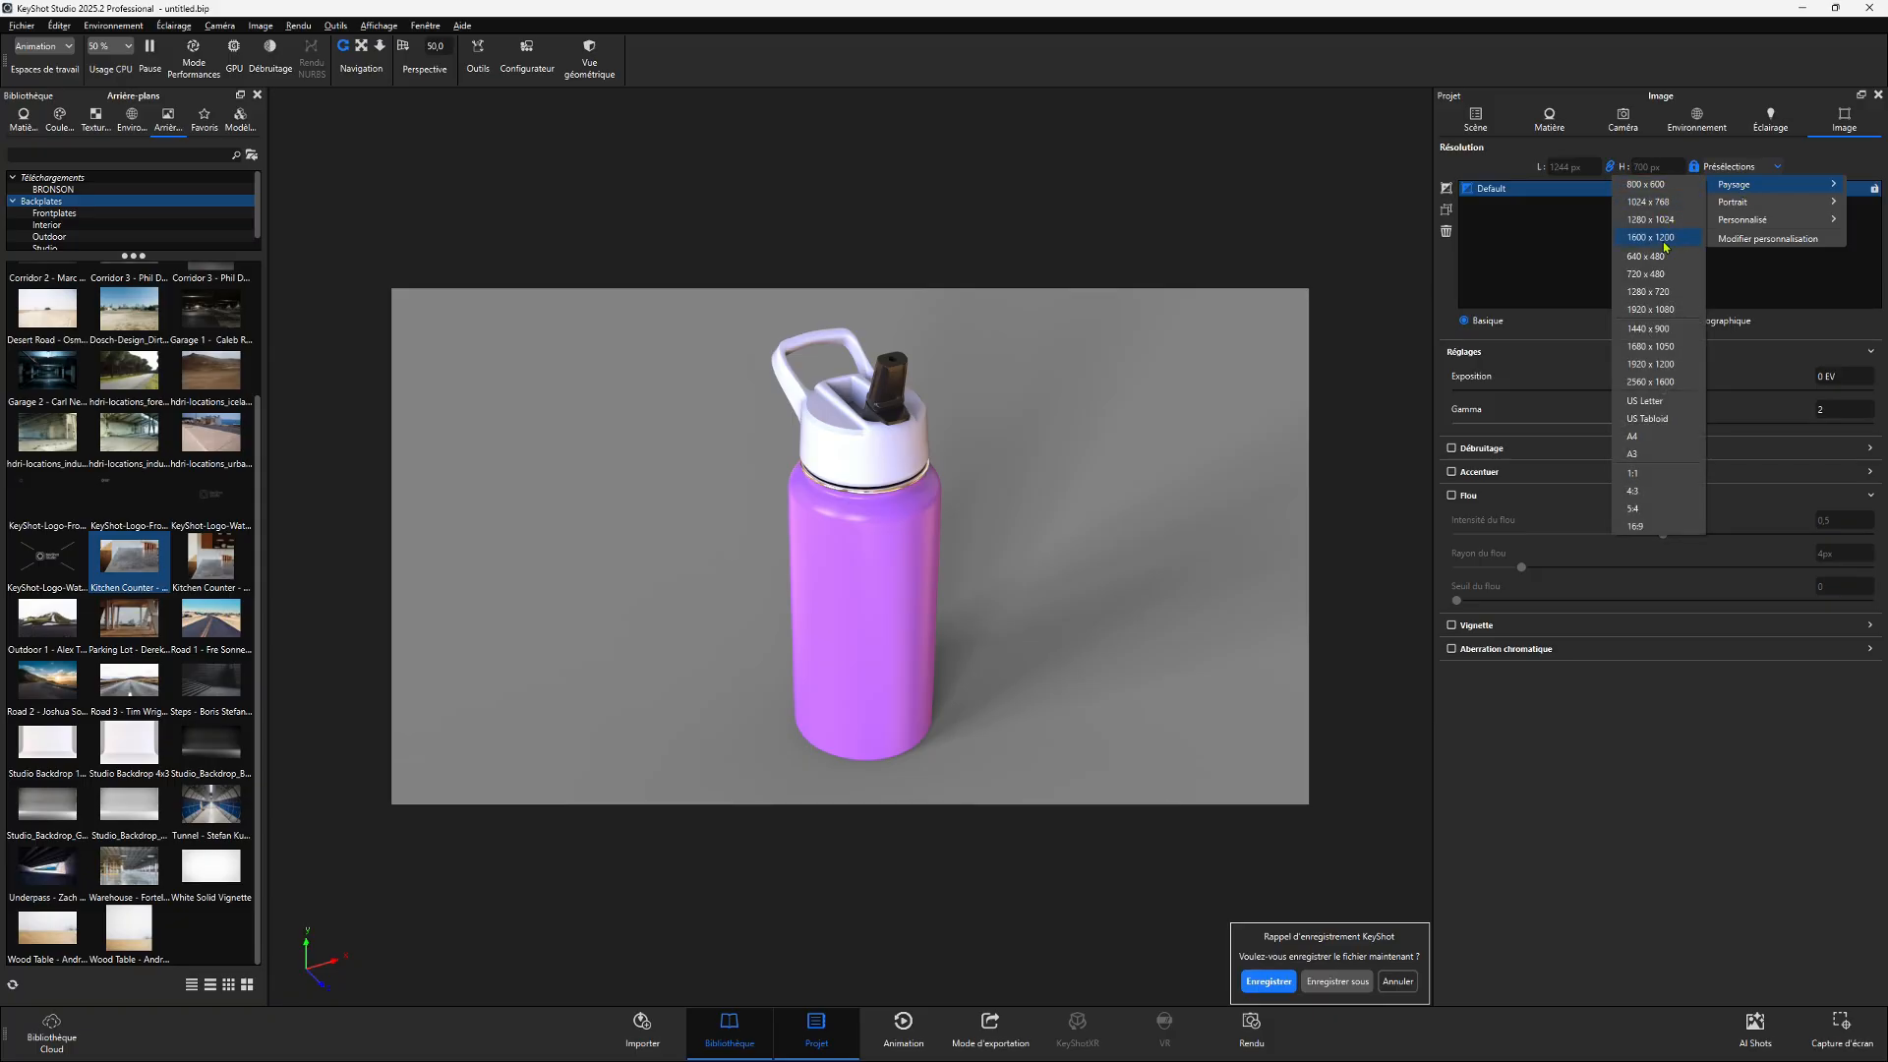
click(1652, 476)
click(1732, 166)
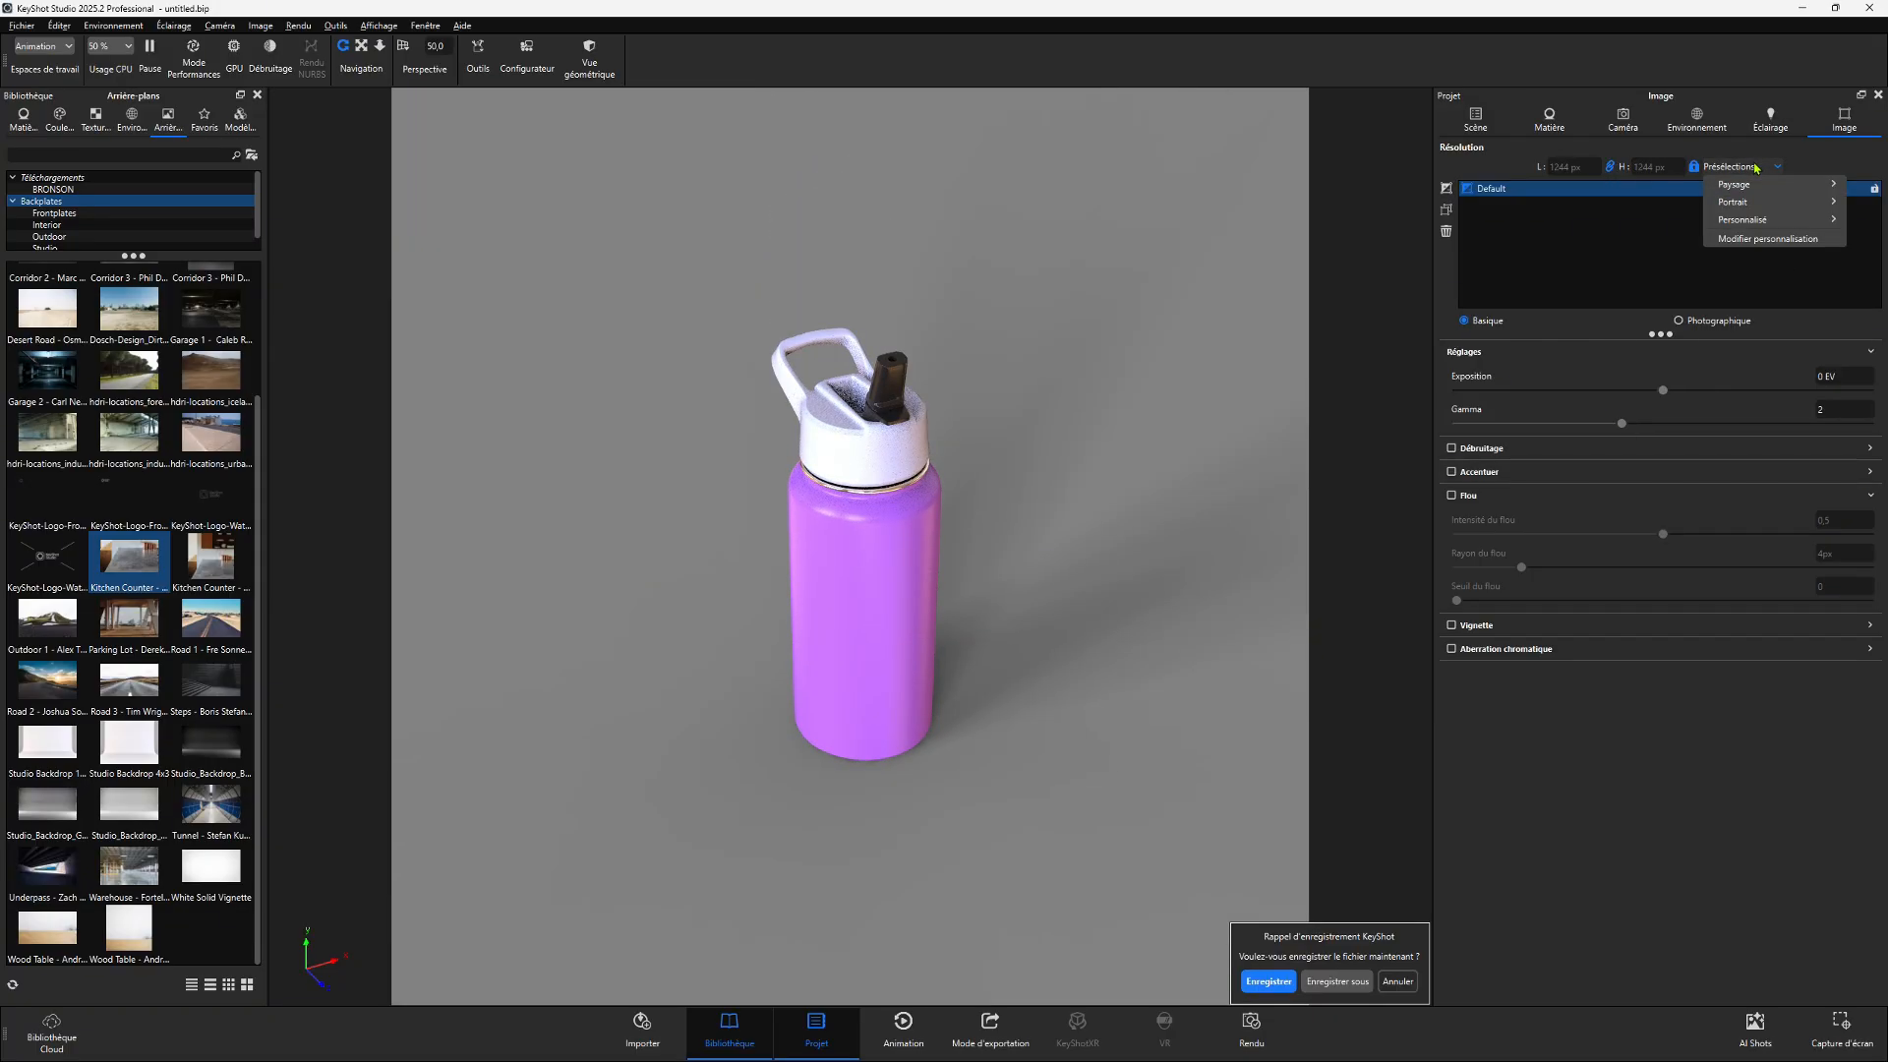
mouse_move(1728, 188)
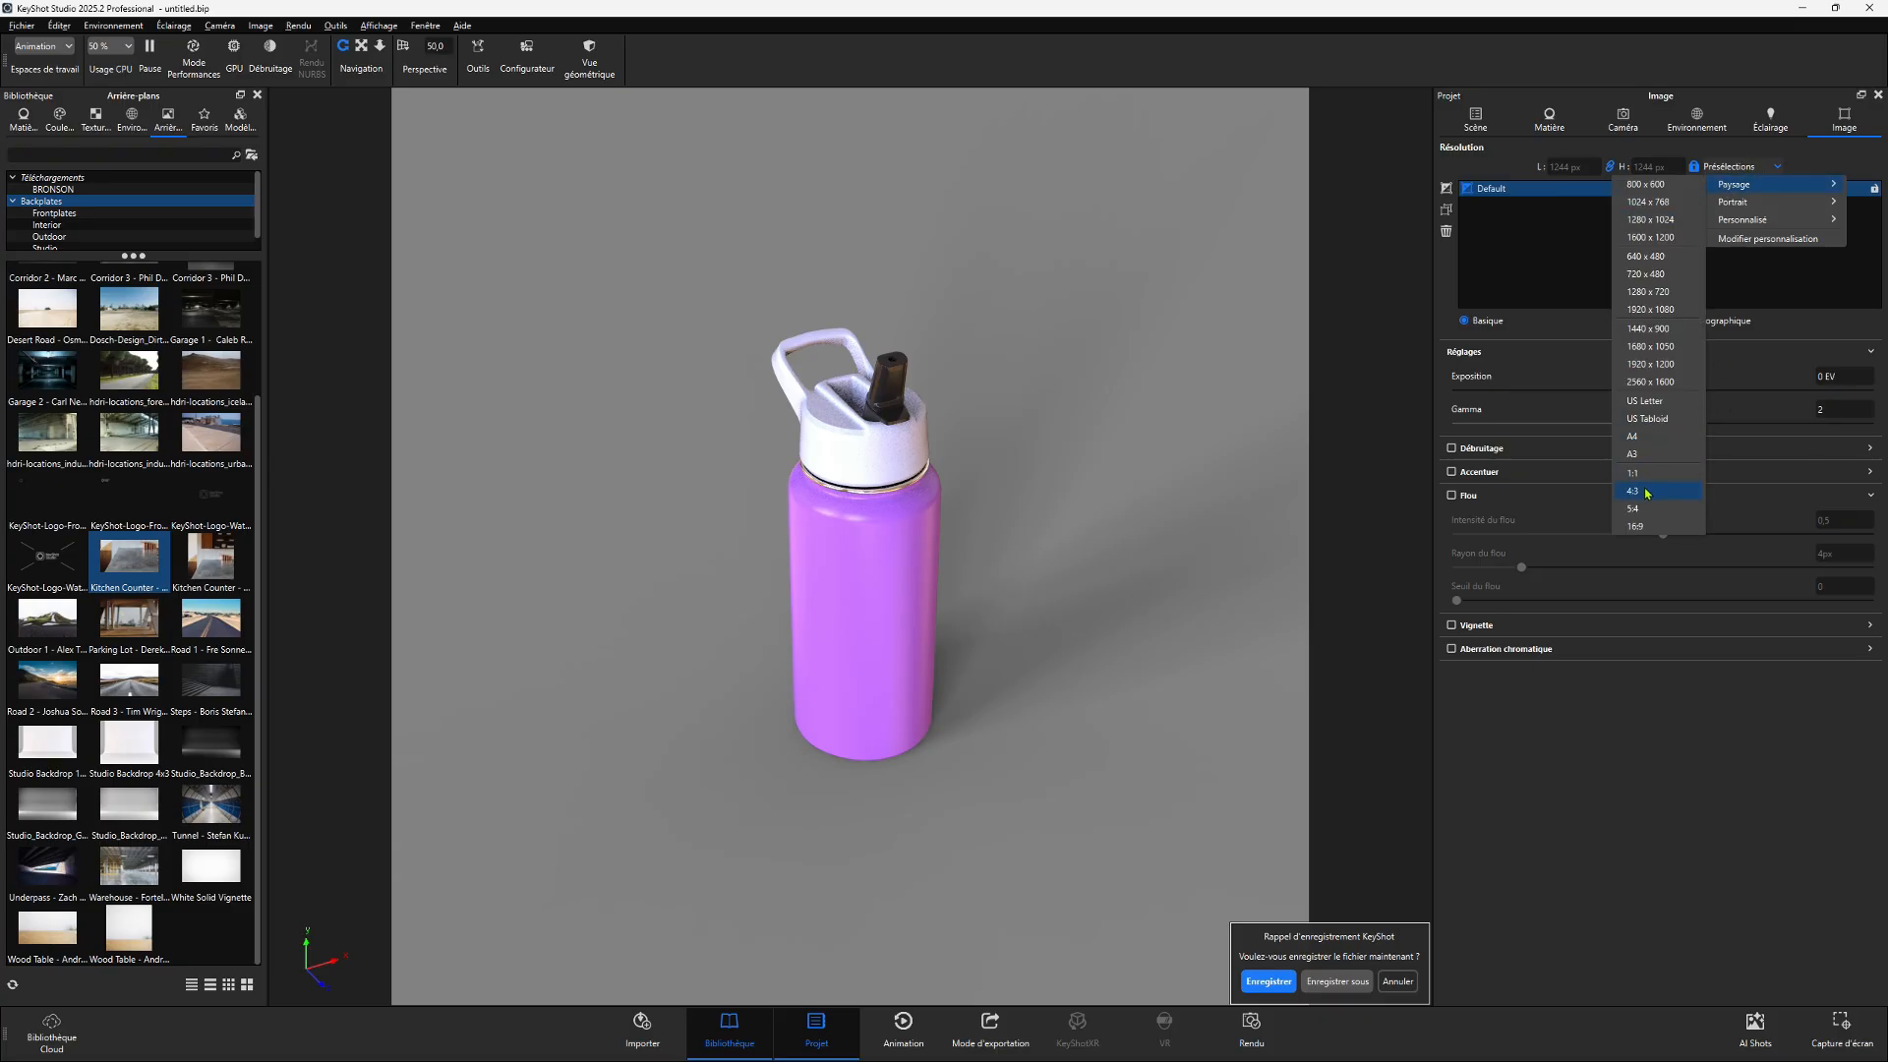
click(1647, 526)
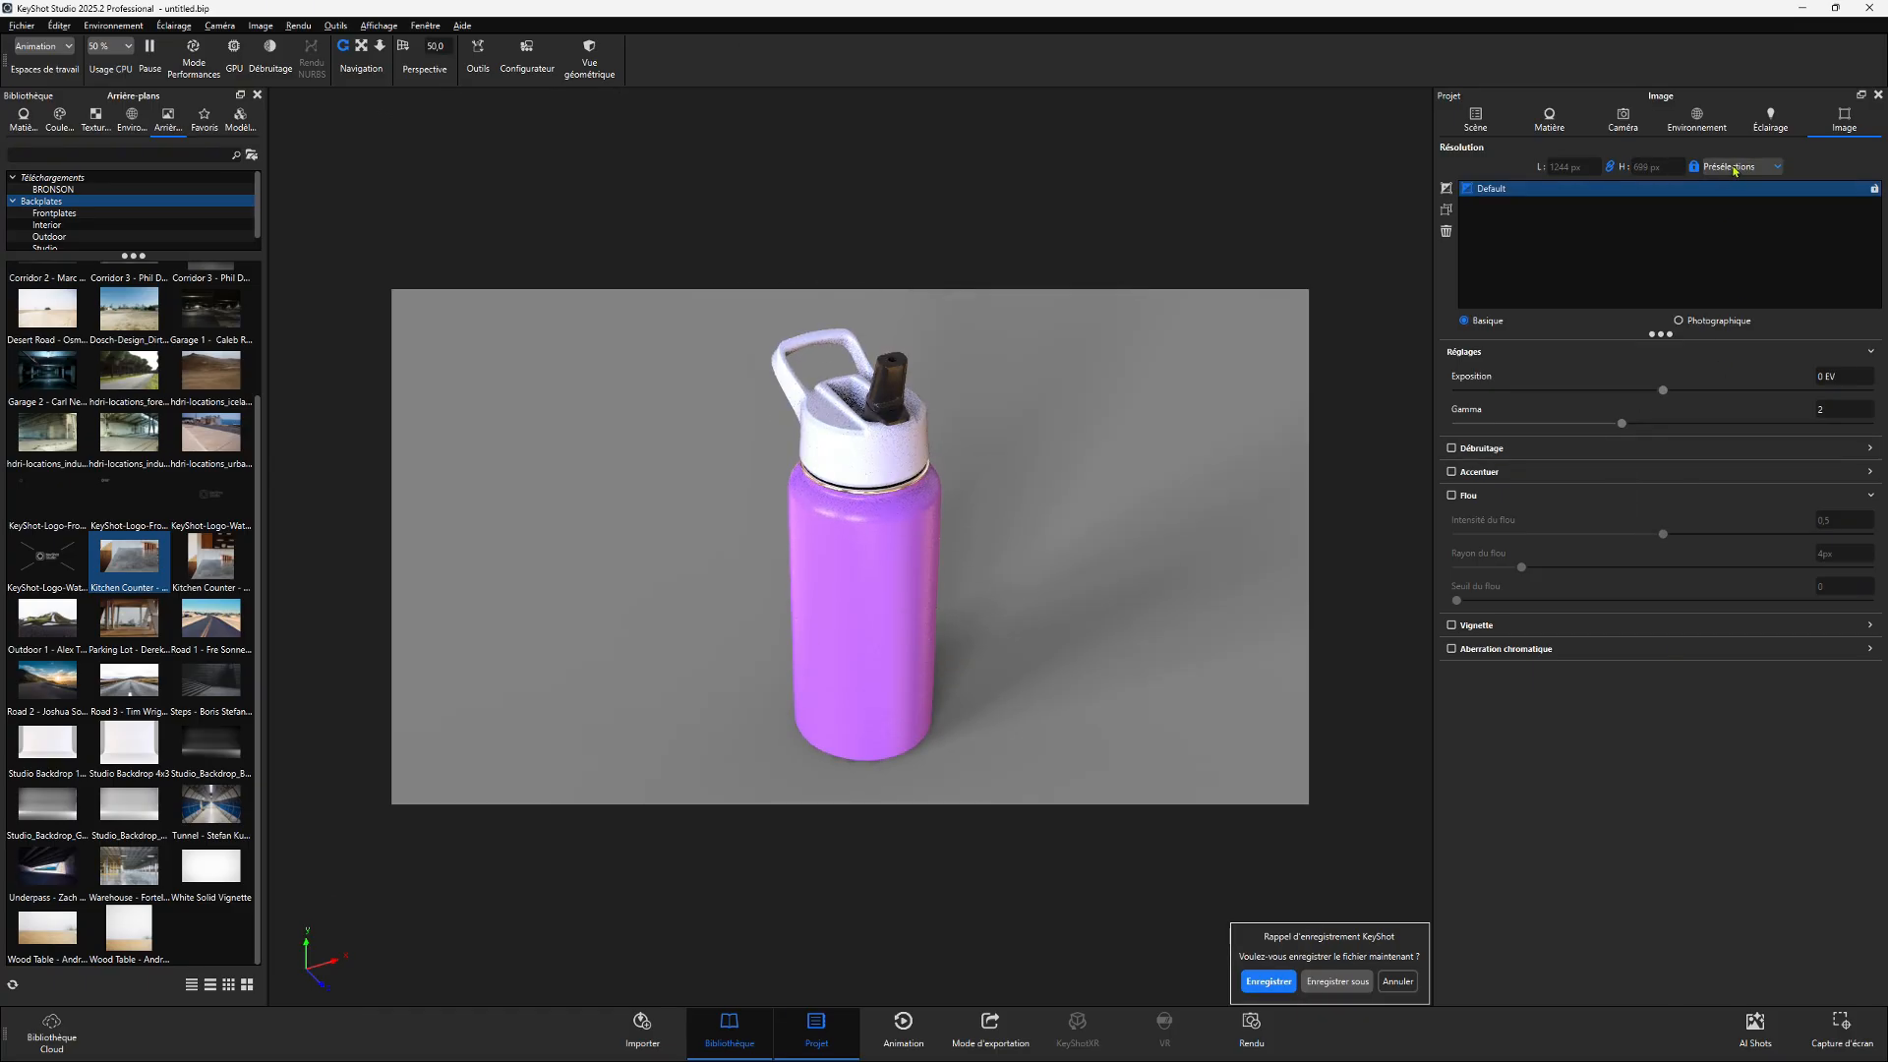
- Apply the Portrait A4 resolution preset to the image
click(1735, 167)
mouse_move(1760, 187)
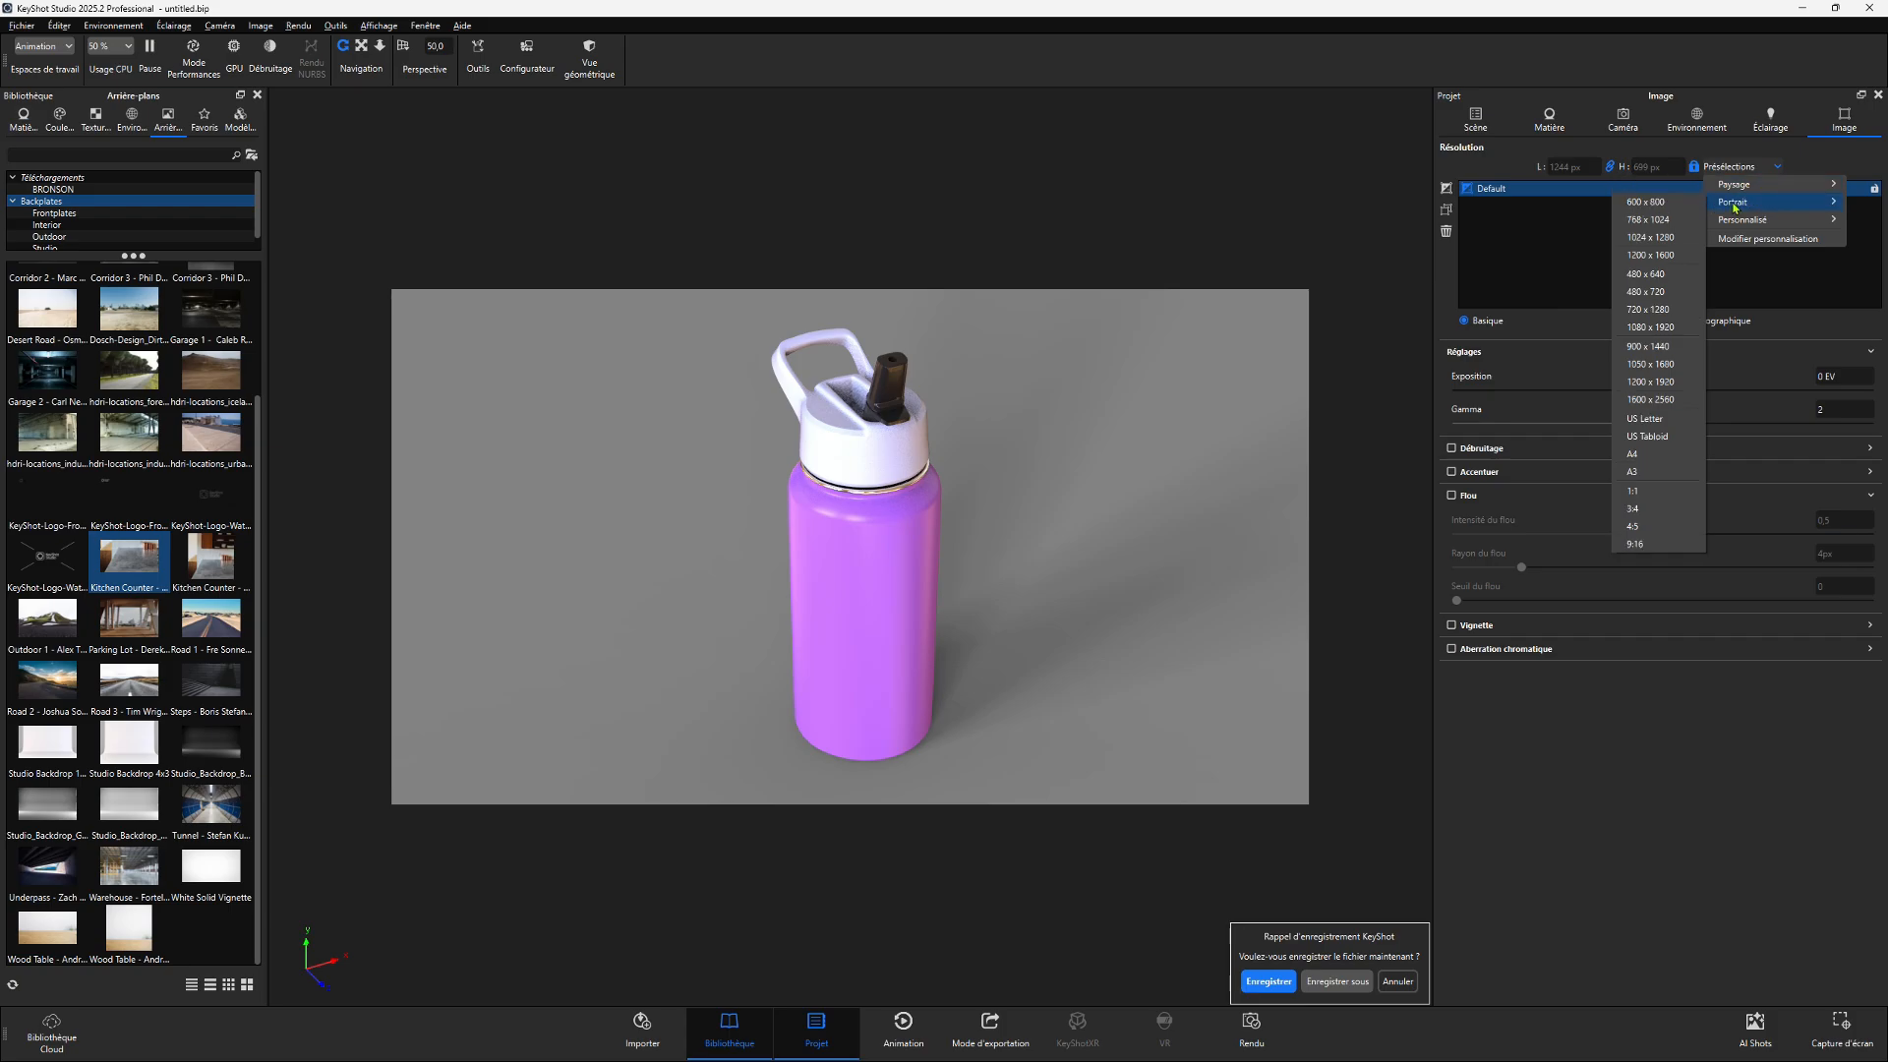
click(1634, 454)
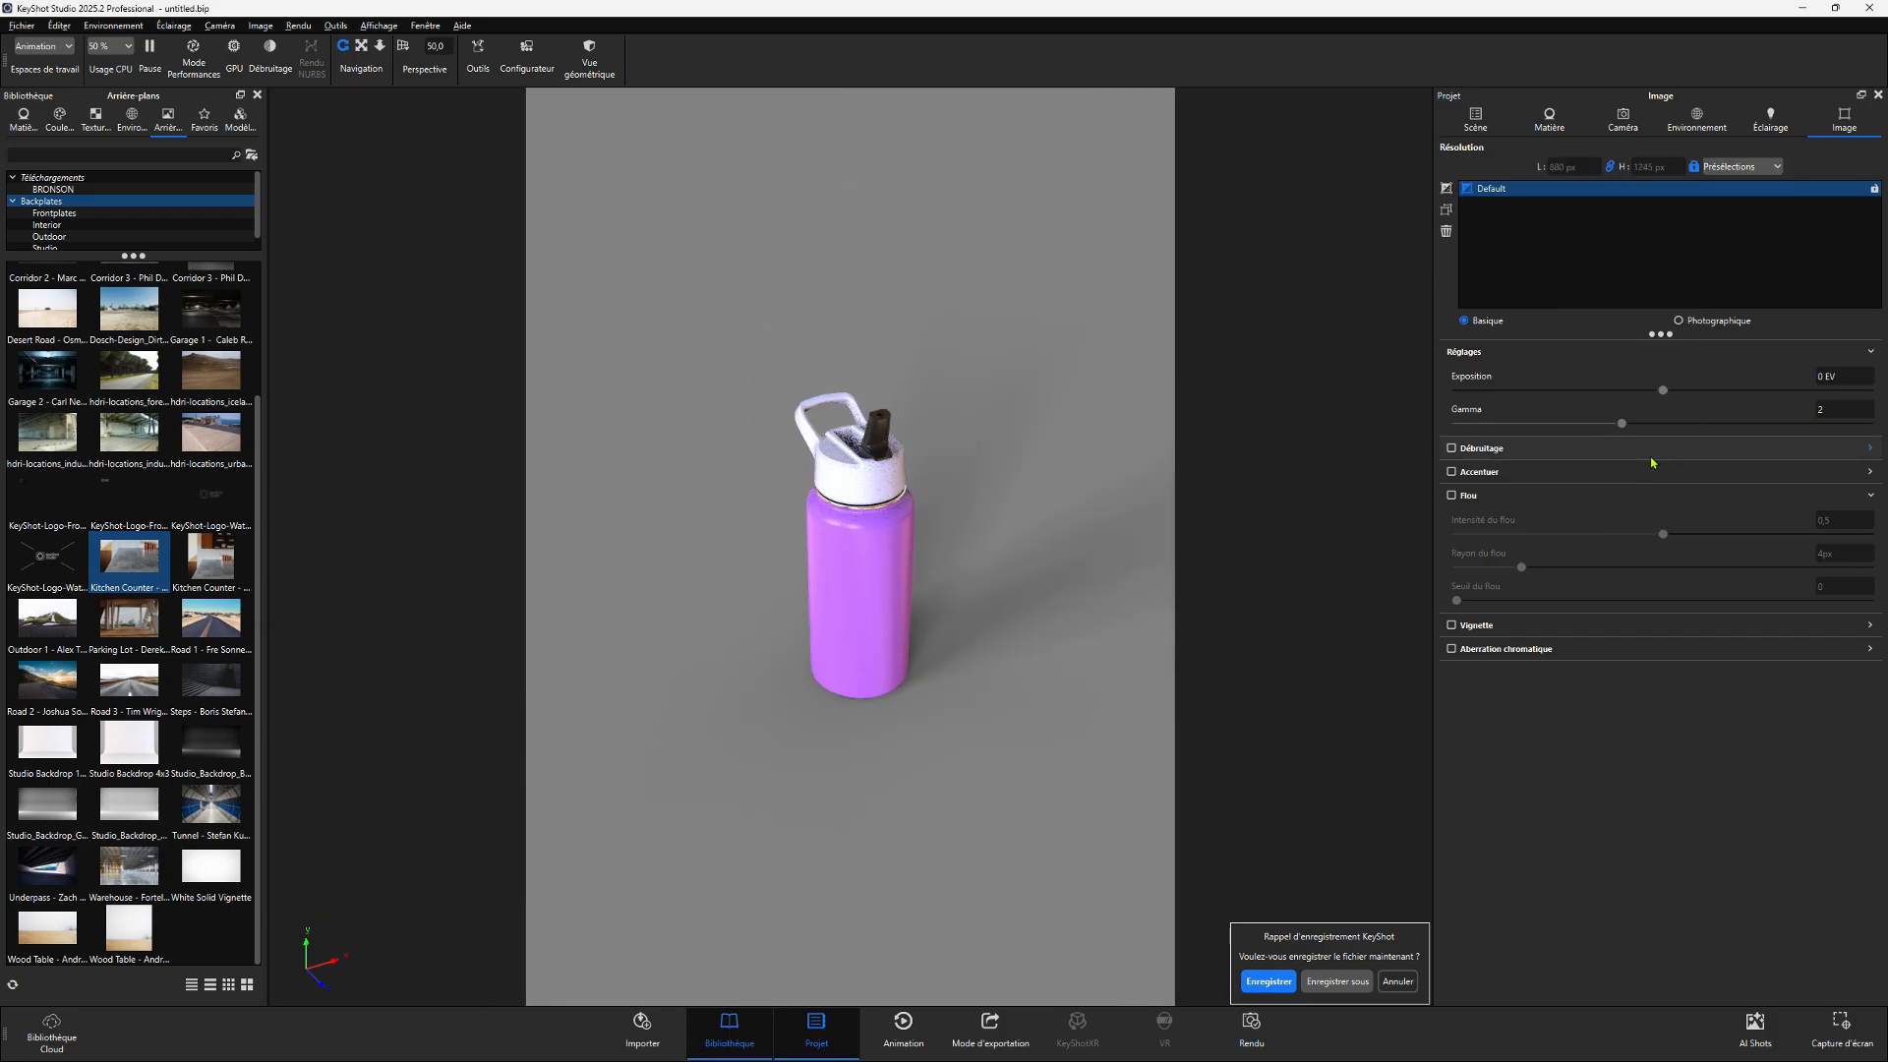
- Frame and zoom the view so the bottle fills the portrait image
right_click(909, 491)
click(1064, 358)
scroll(873, 504, up, 6)
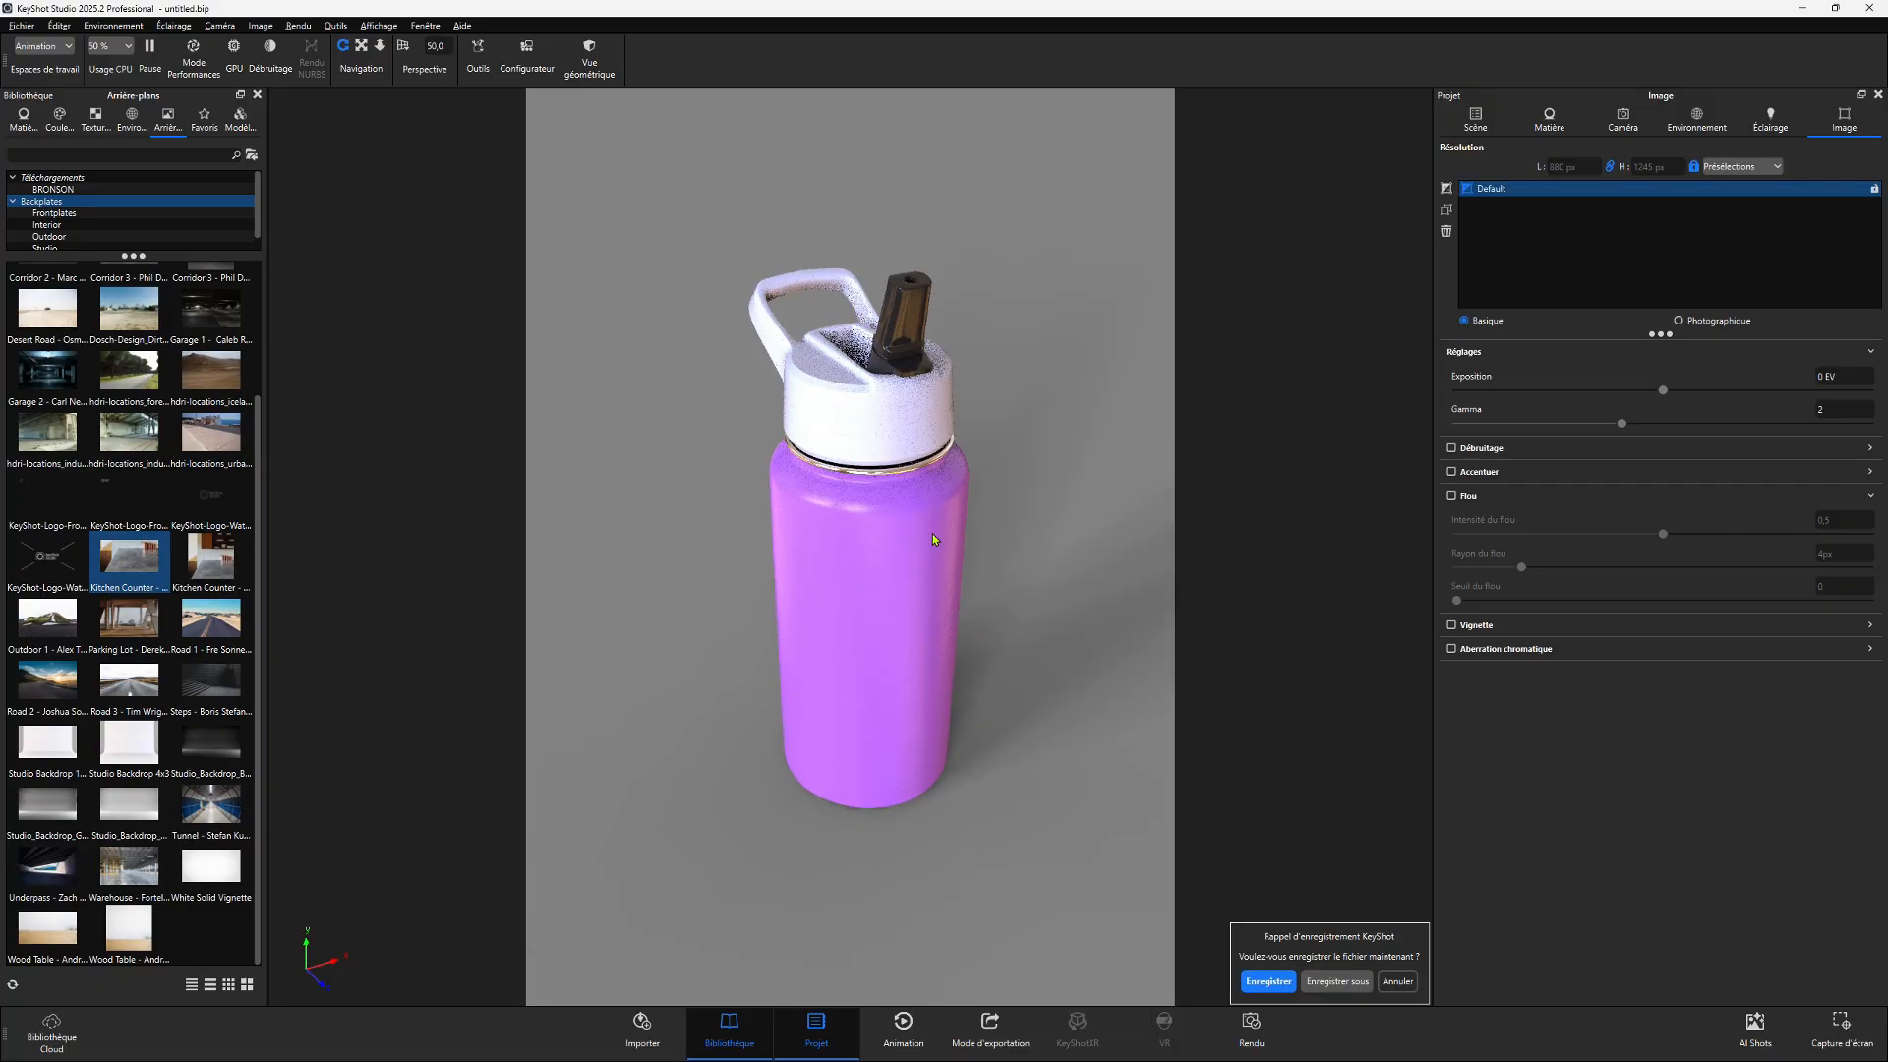
scroll(930, 484, up, 6)
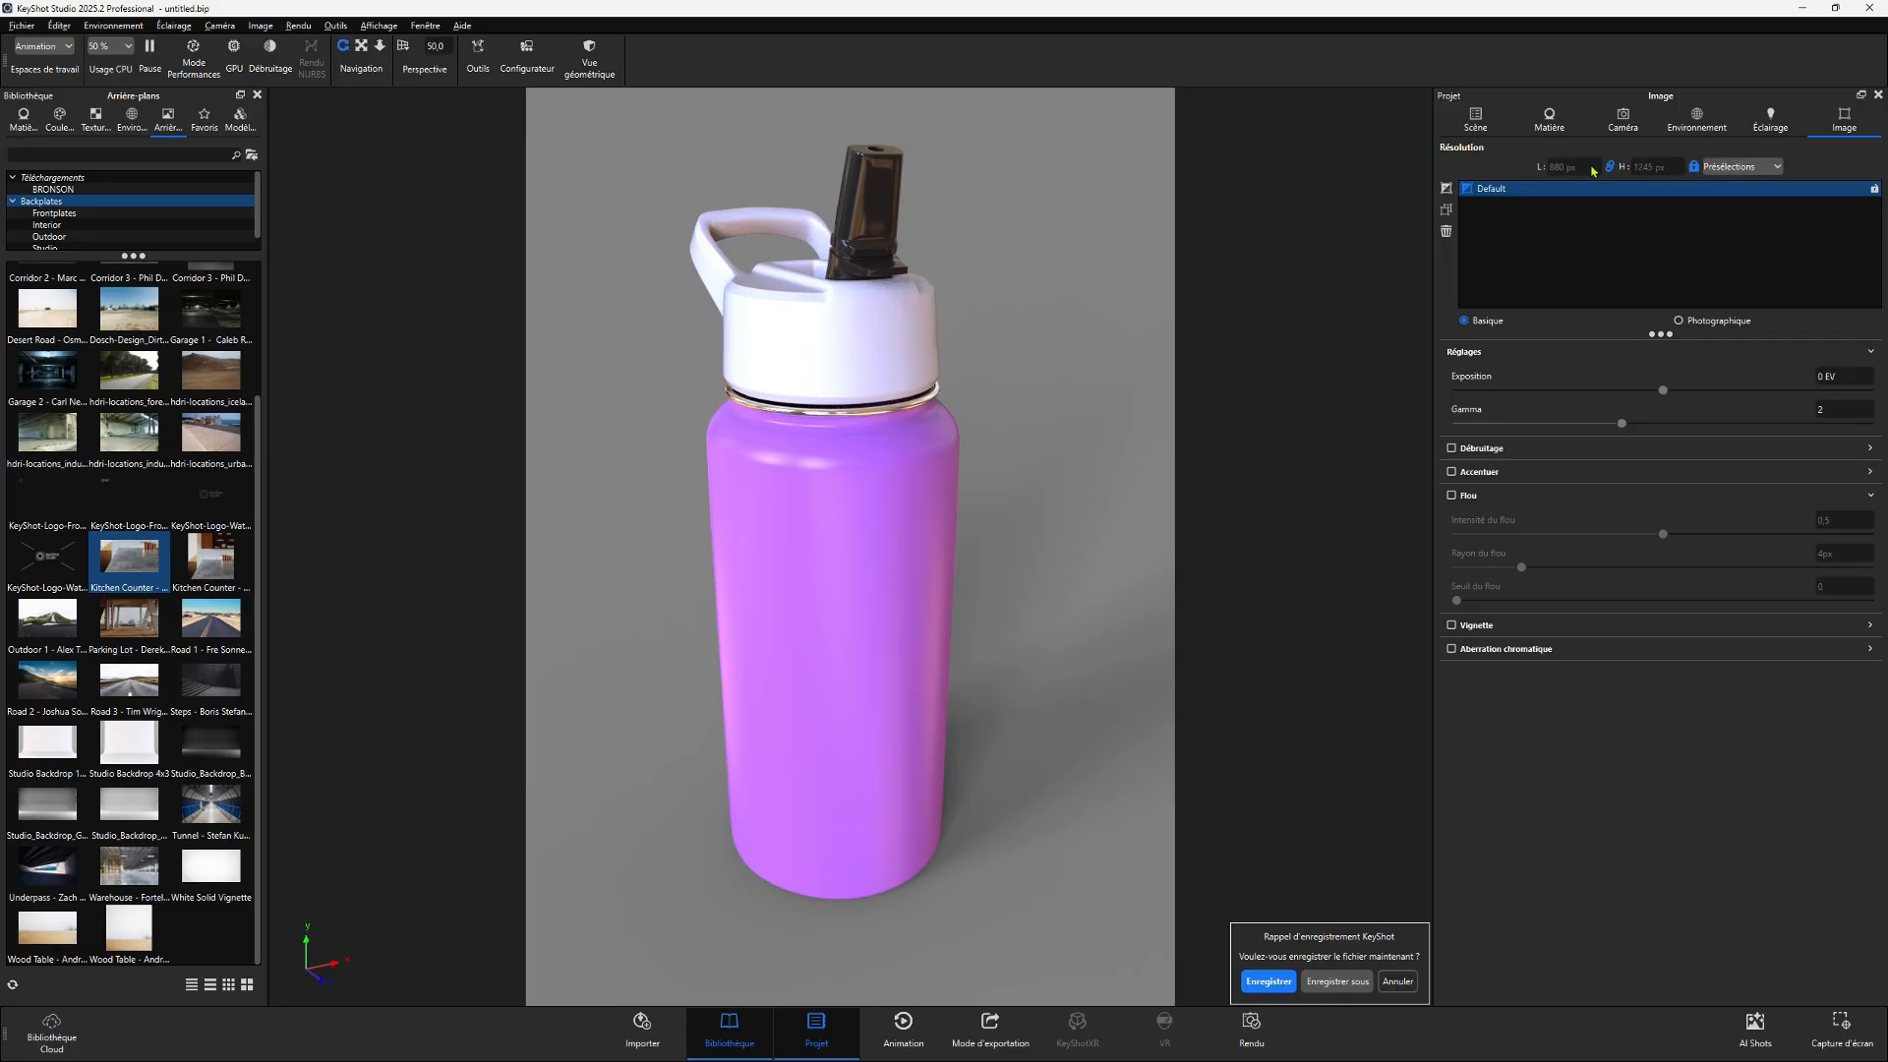
click(1728, 167)
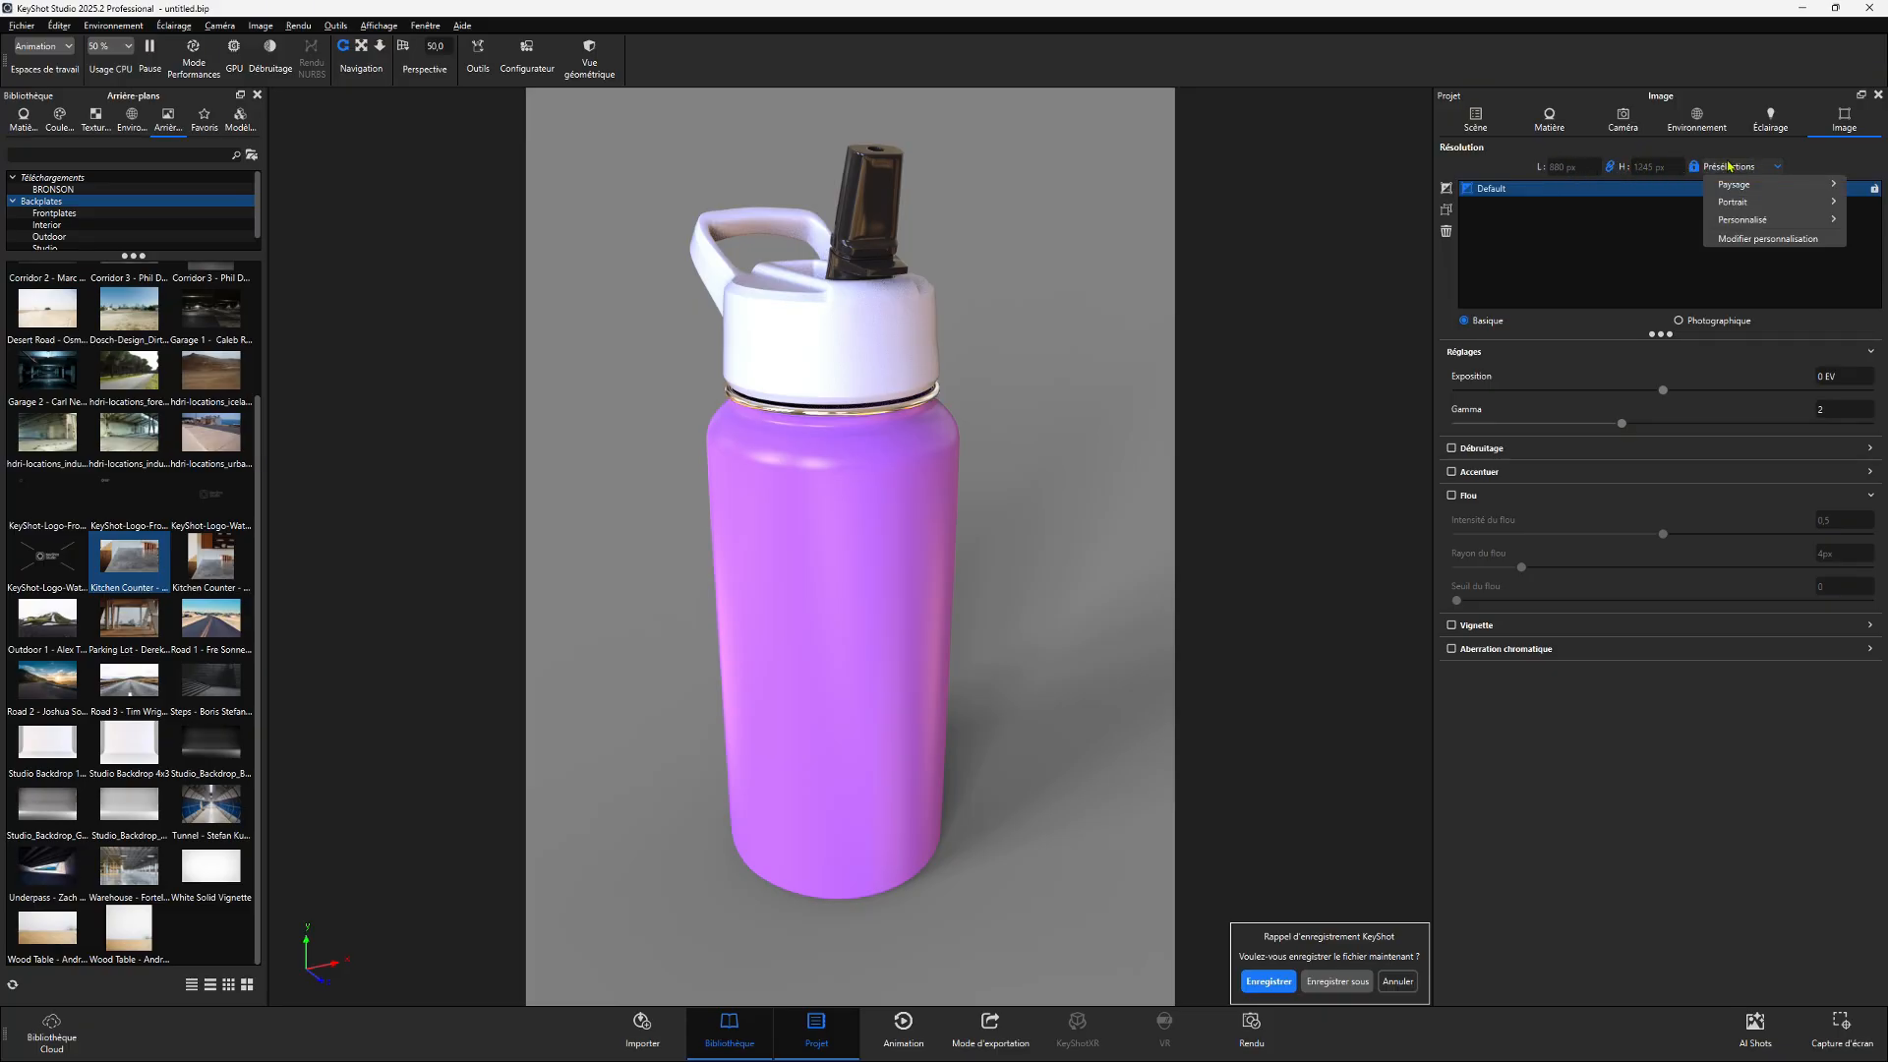
mouse_move(1736, 202)
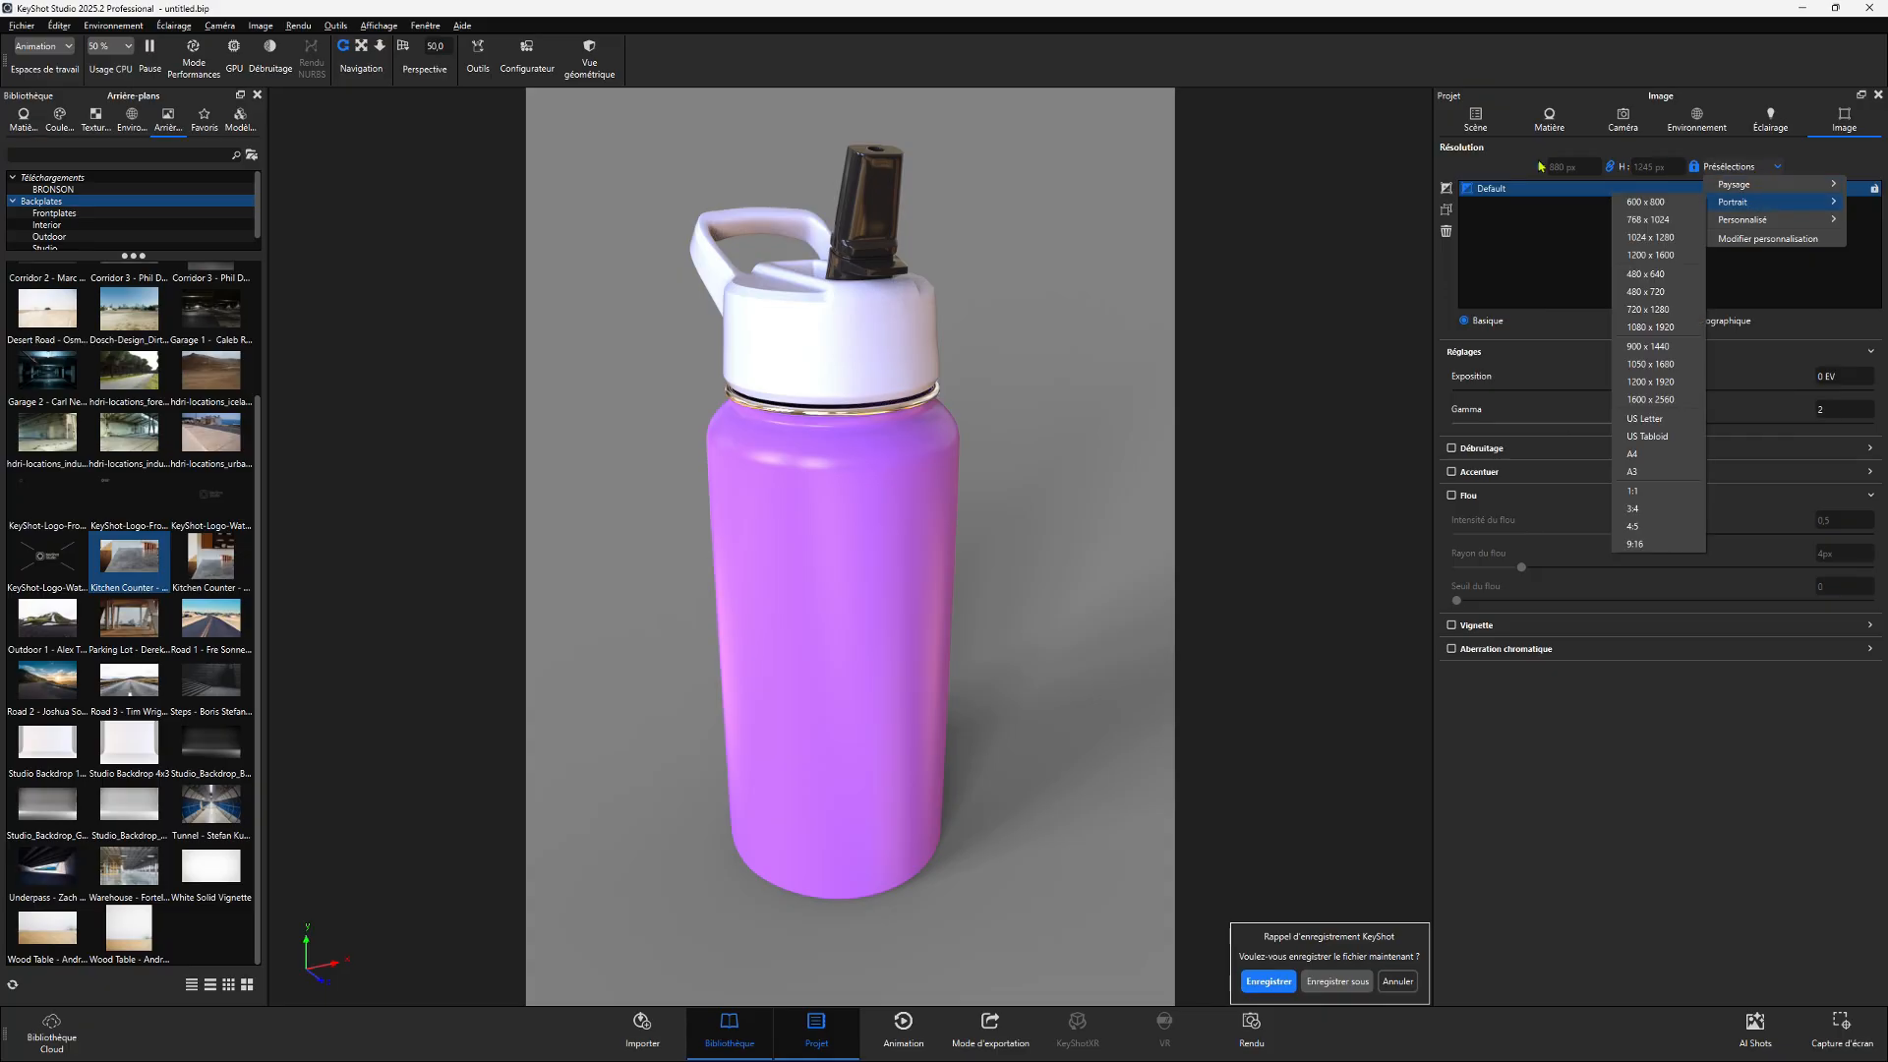
click(1498, 166)
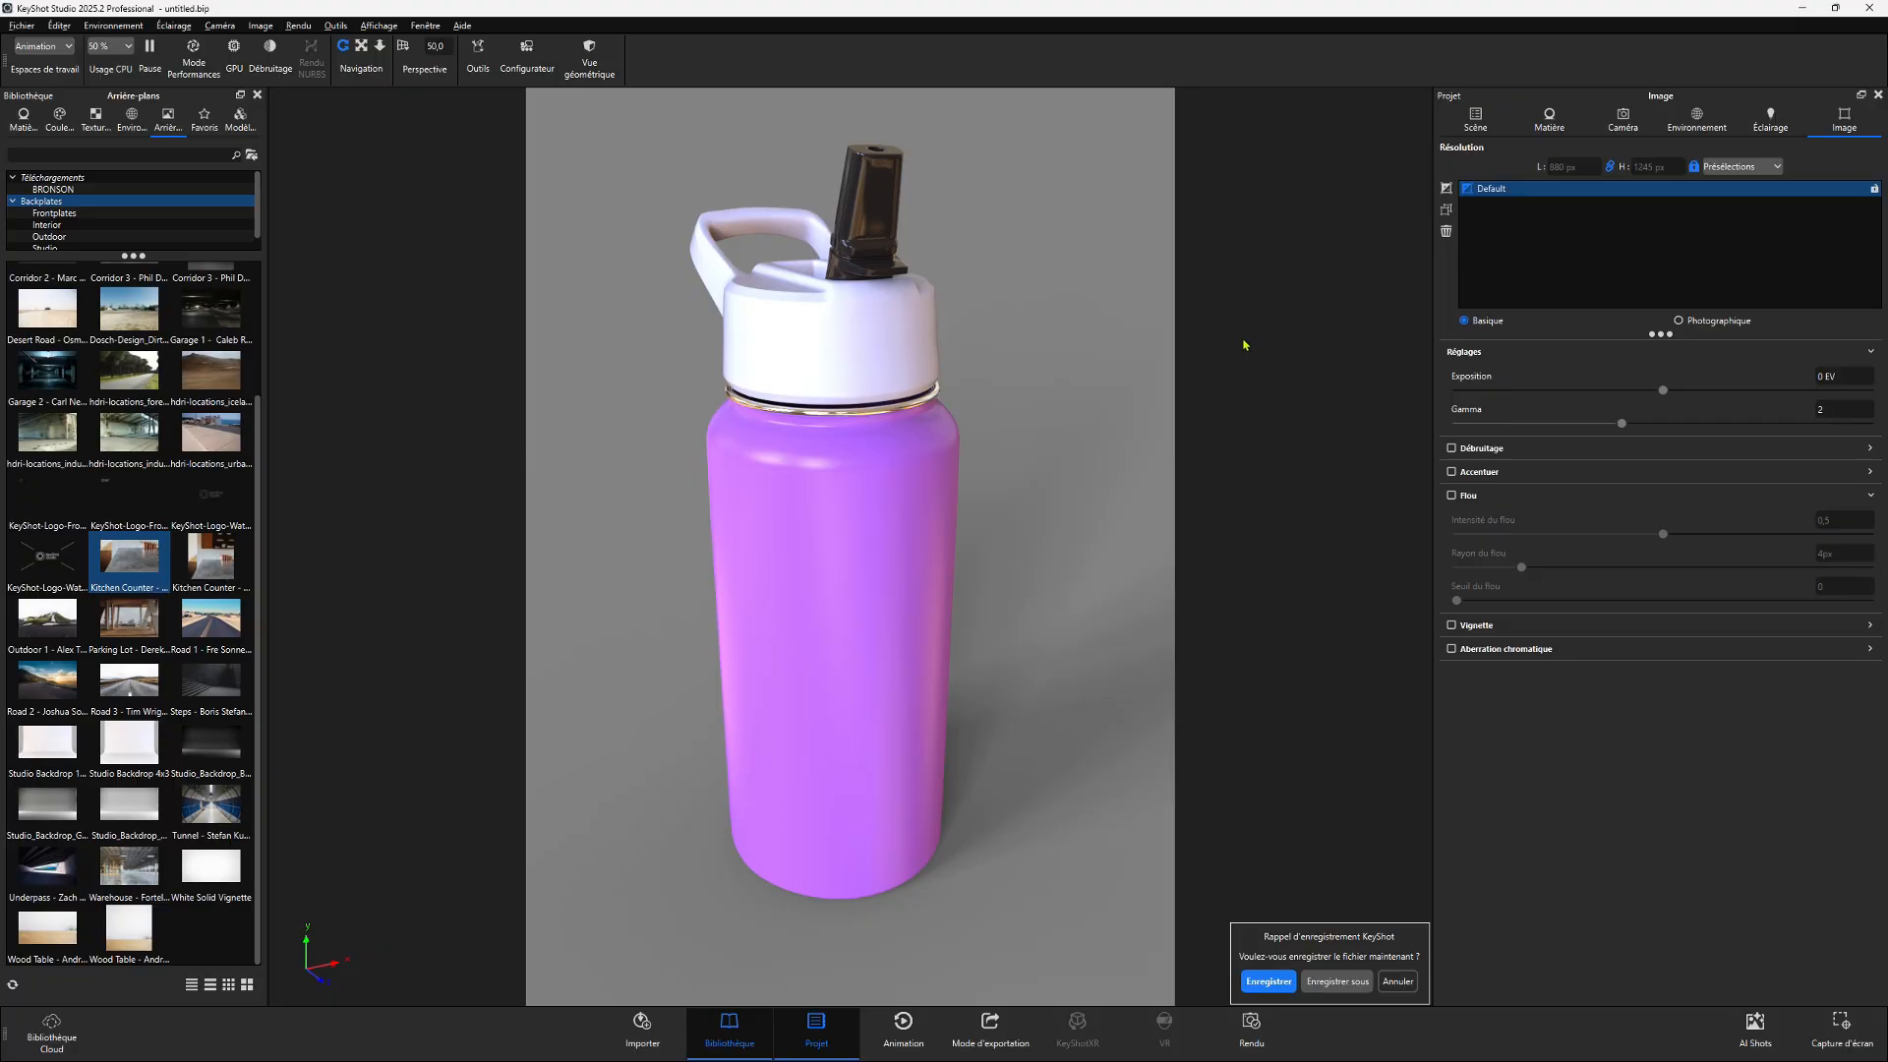
- Open the Render dialog and review the output name and save location
click(1252, 1028)
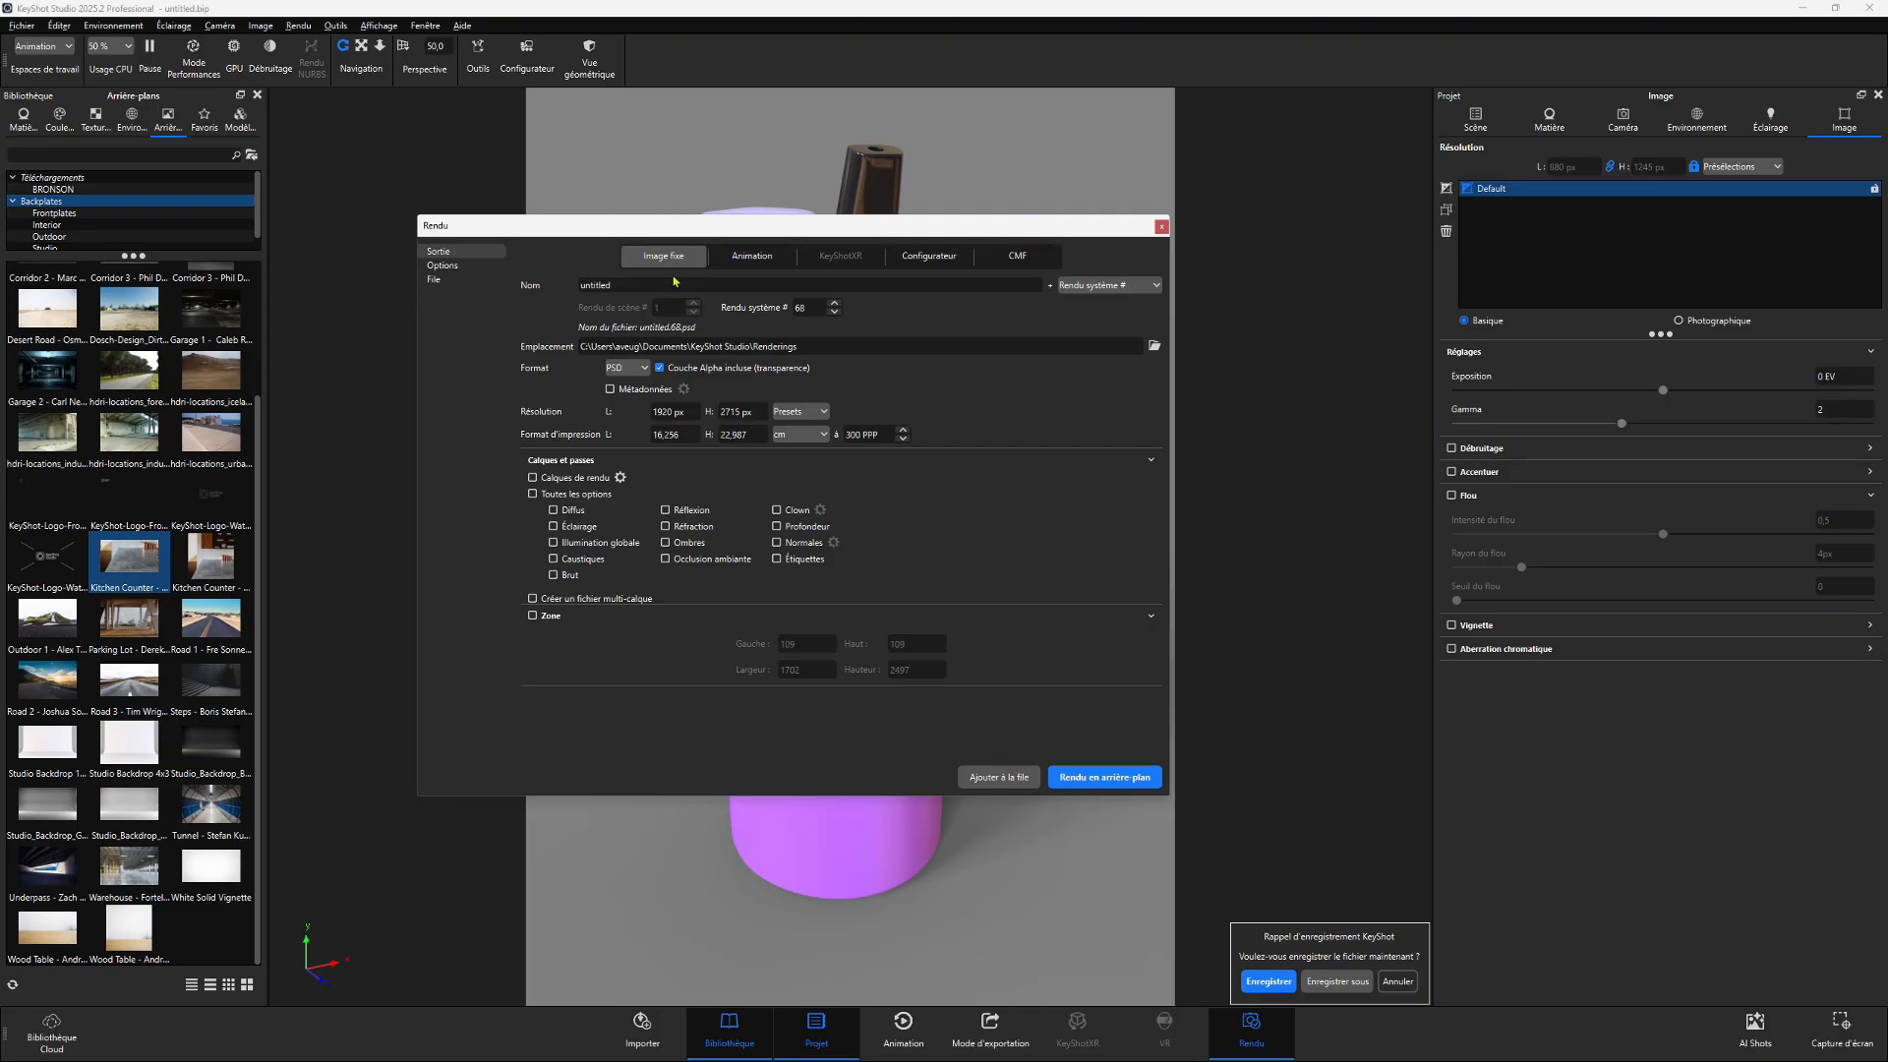
drag(645, 287, 557, 285)
click(565, 308)
drag(584, 346, 858, 347)
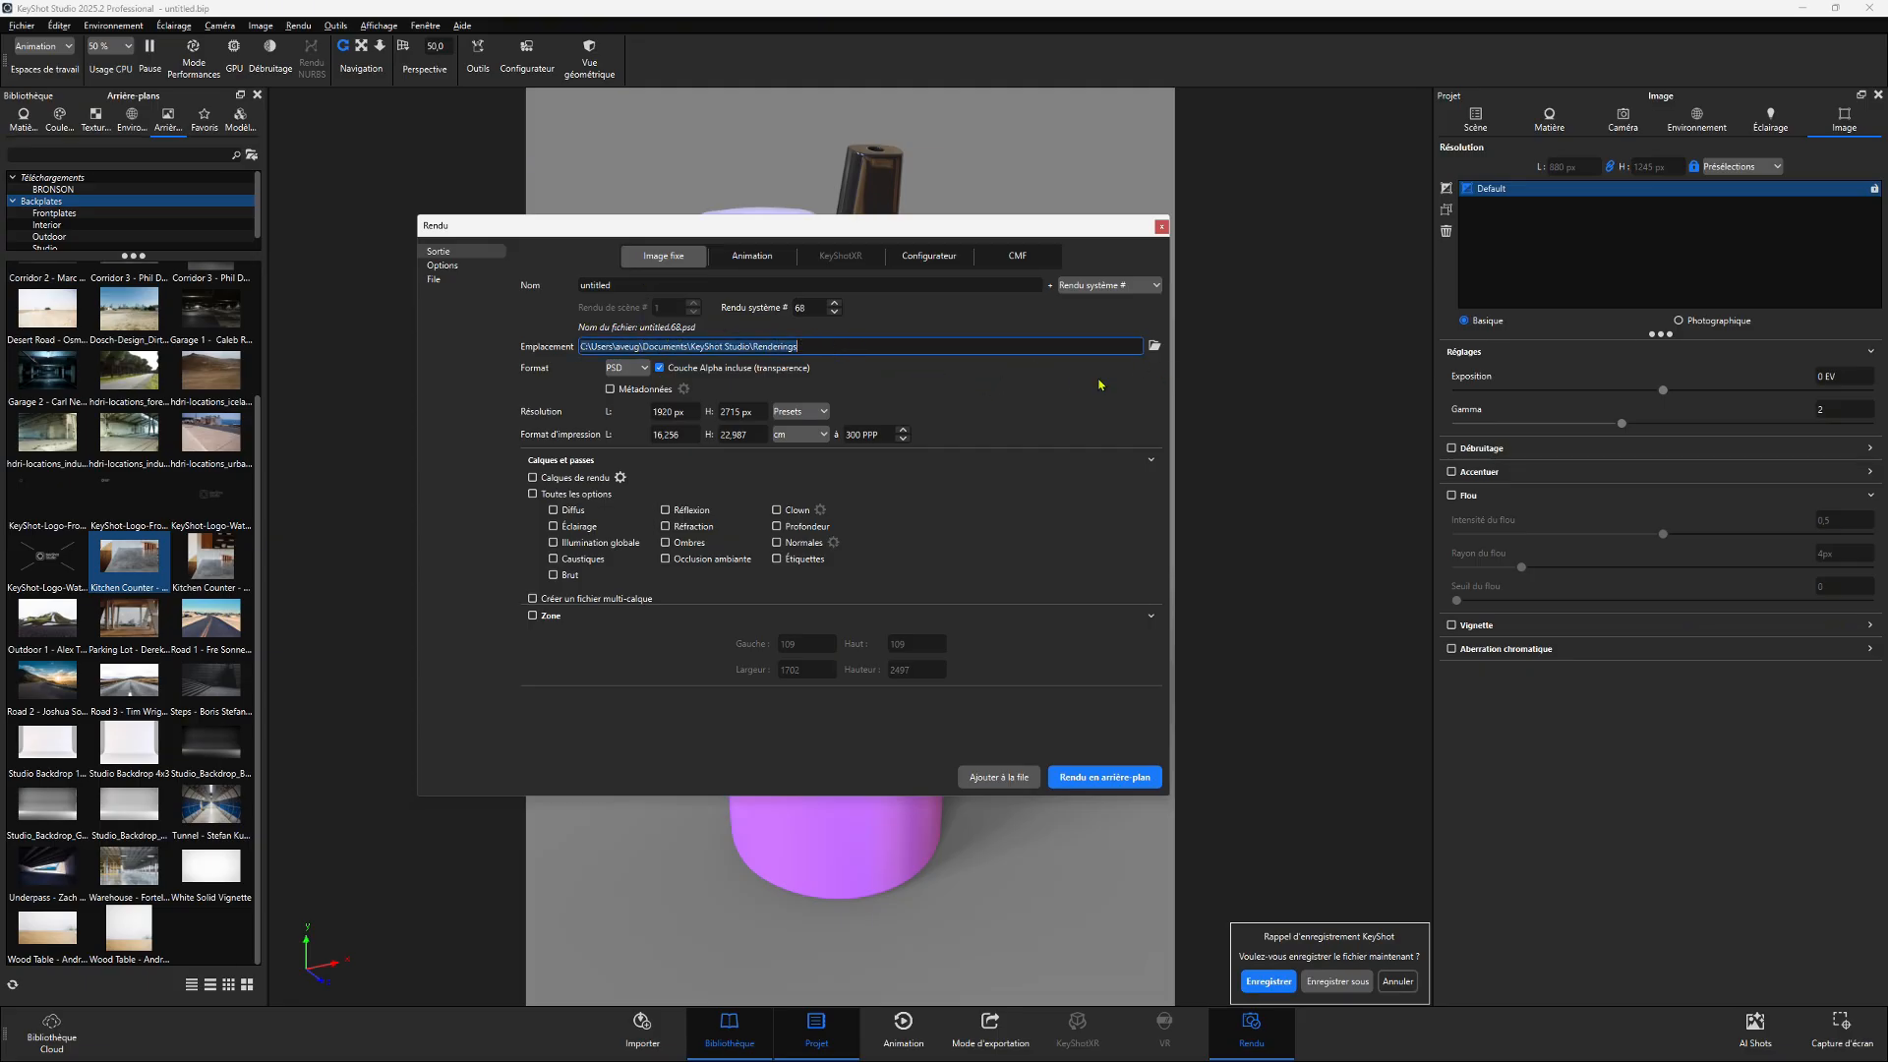
- Set the render output format to JPEG
click(644, 369)
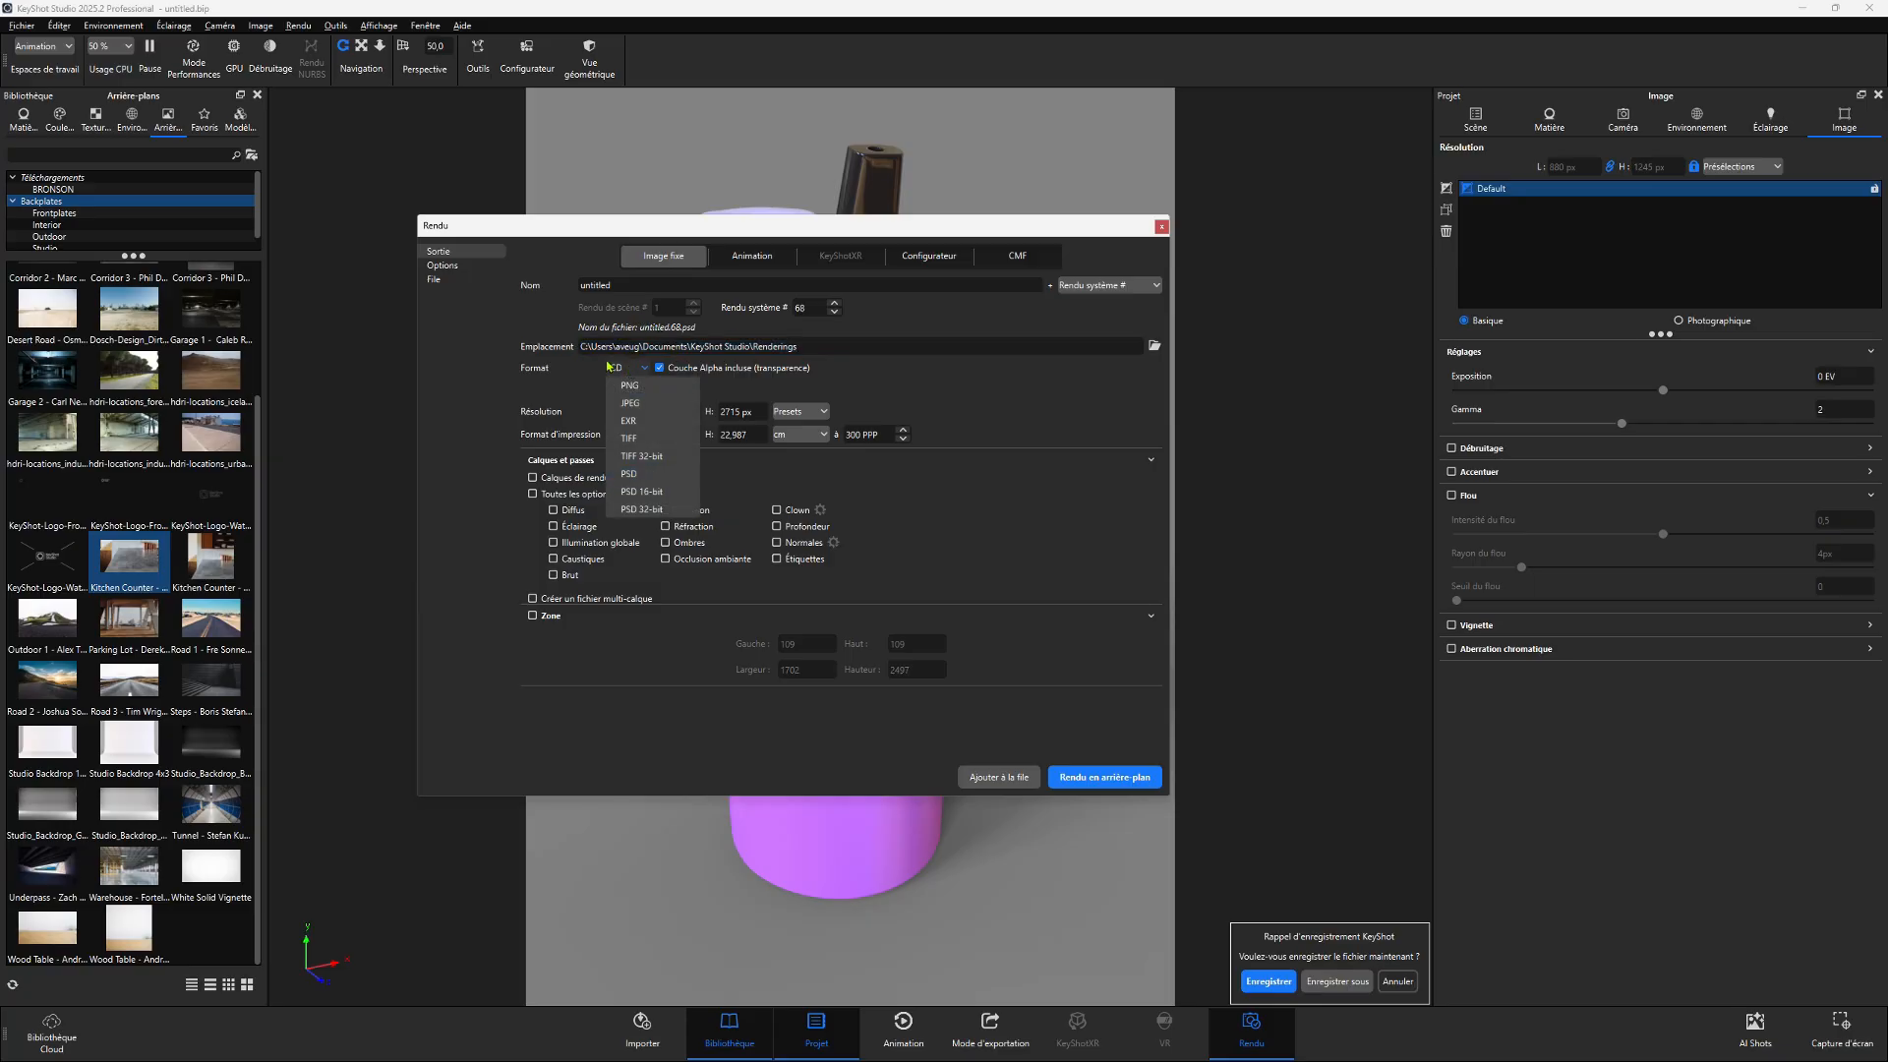
click(646, 406)
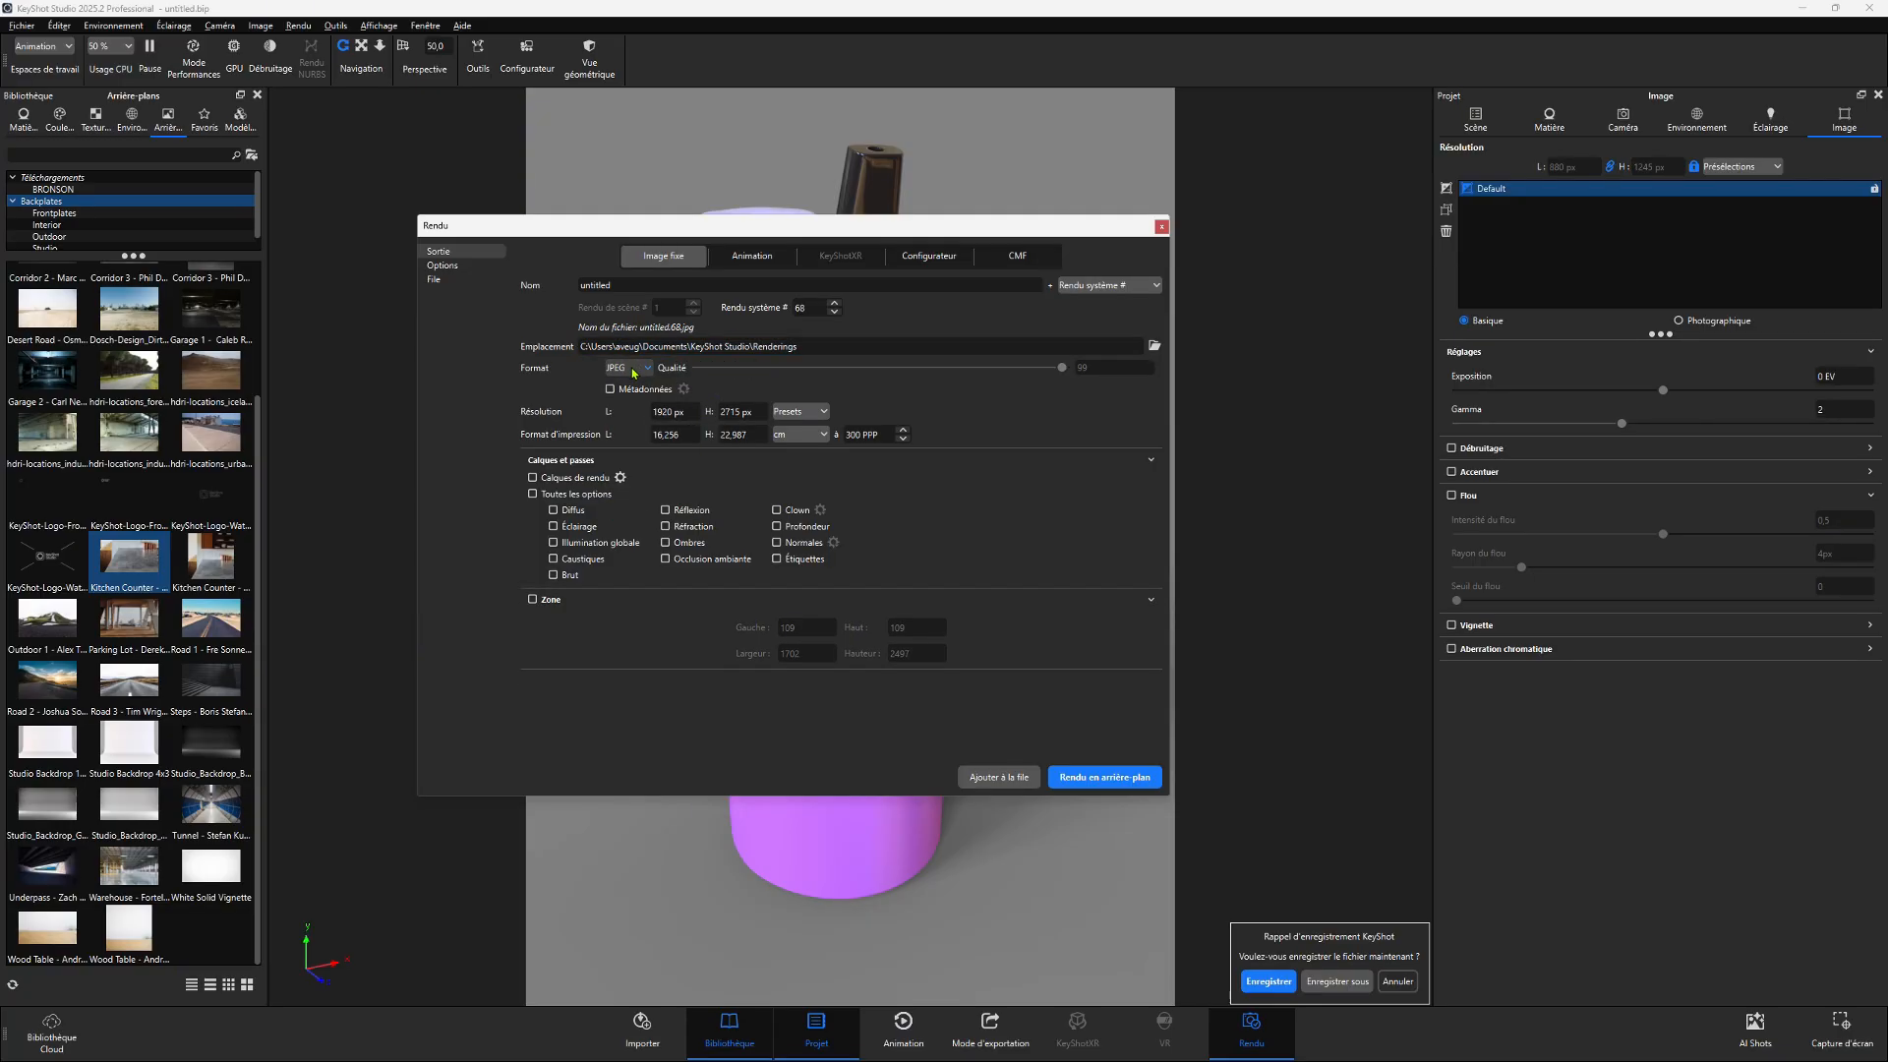
click(633, 369)
click(620, 382)
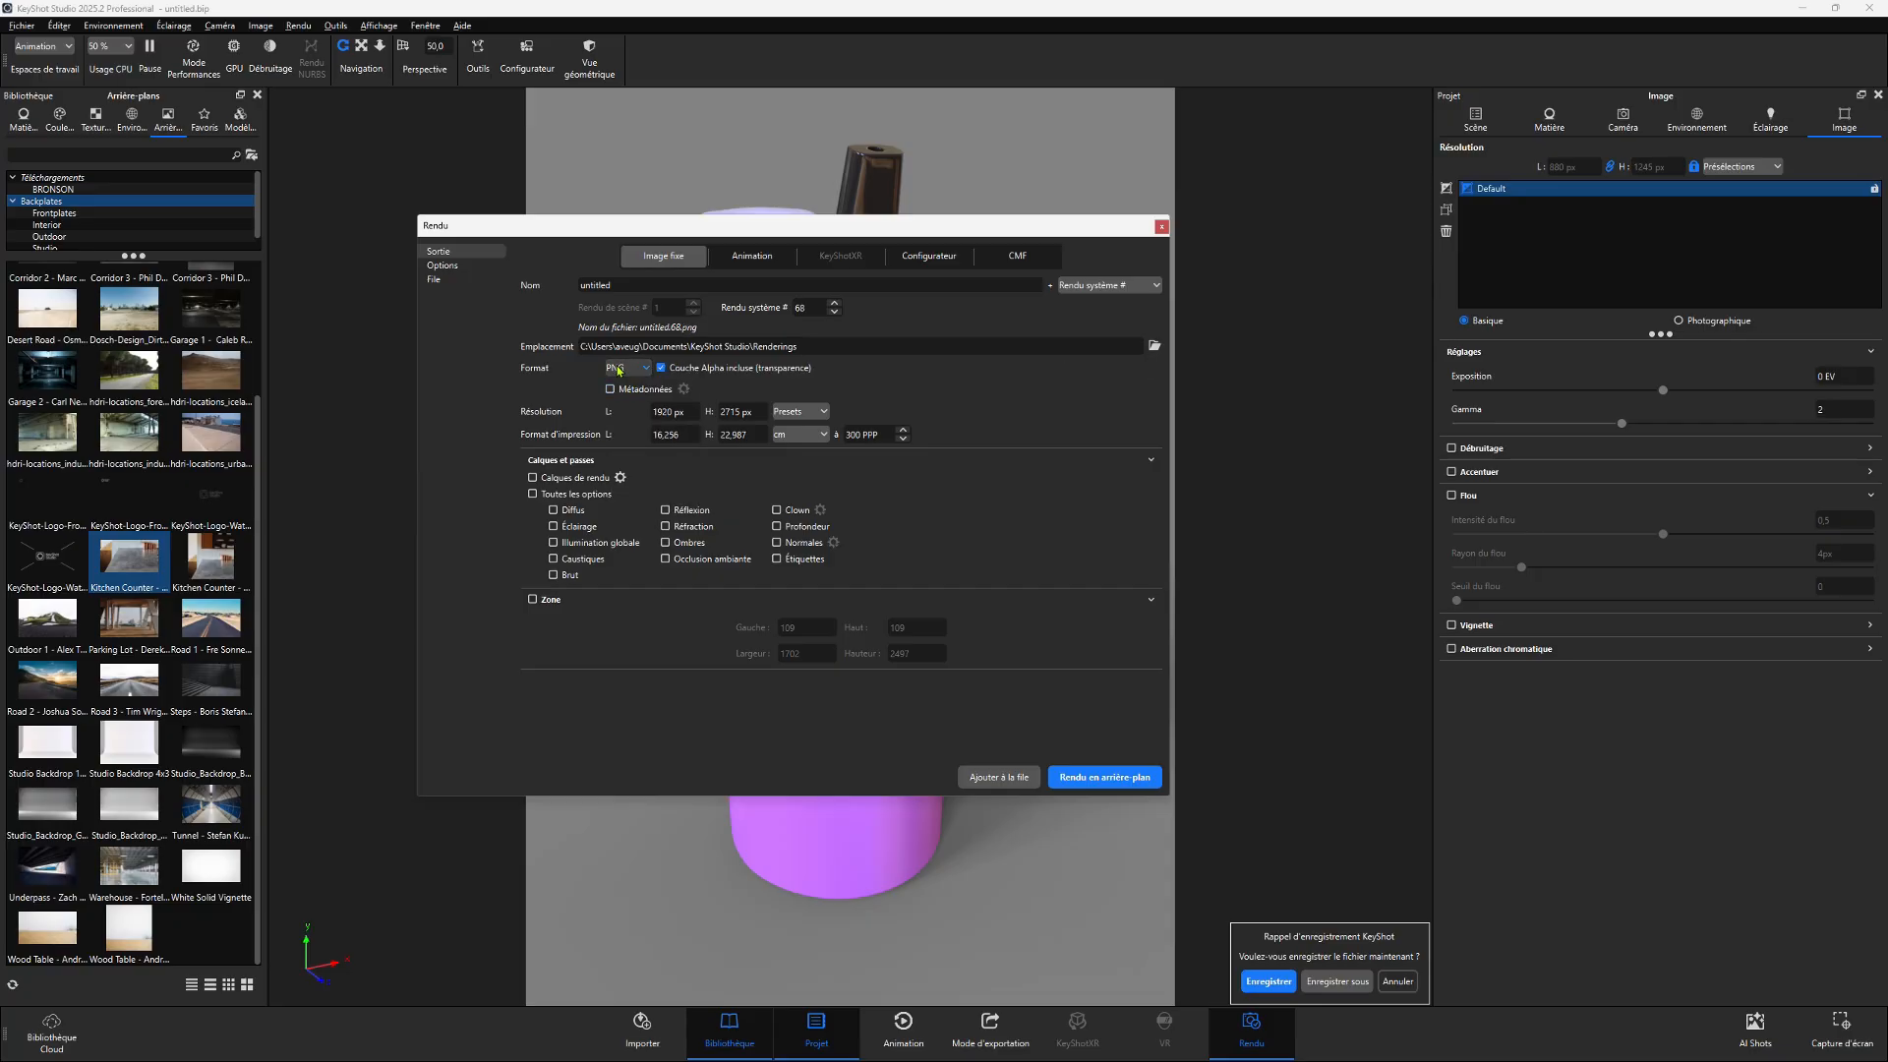
click(661, 368)
click(660, 368)
click(630, 370)
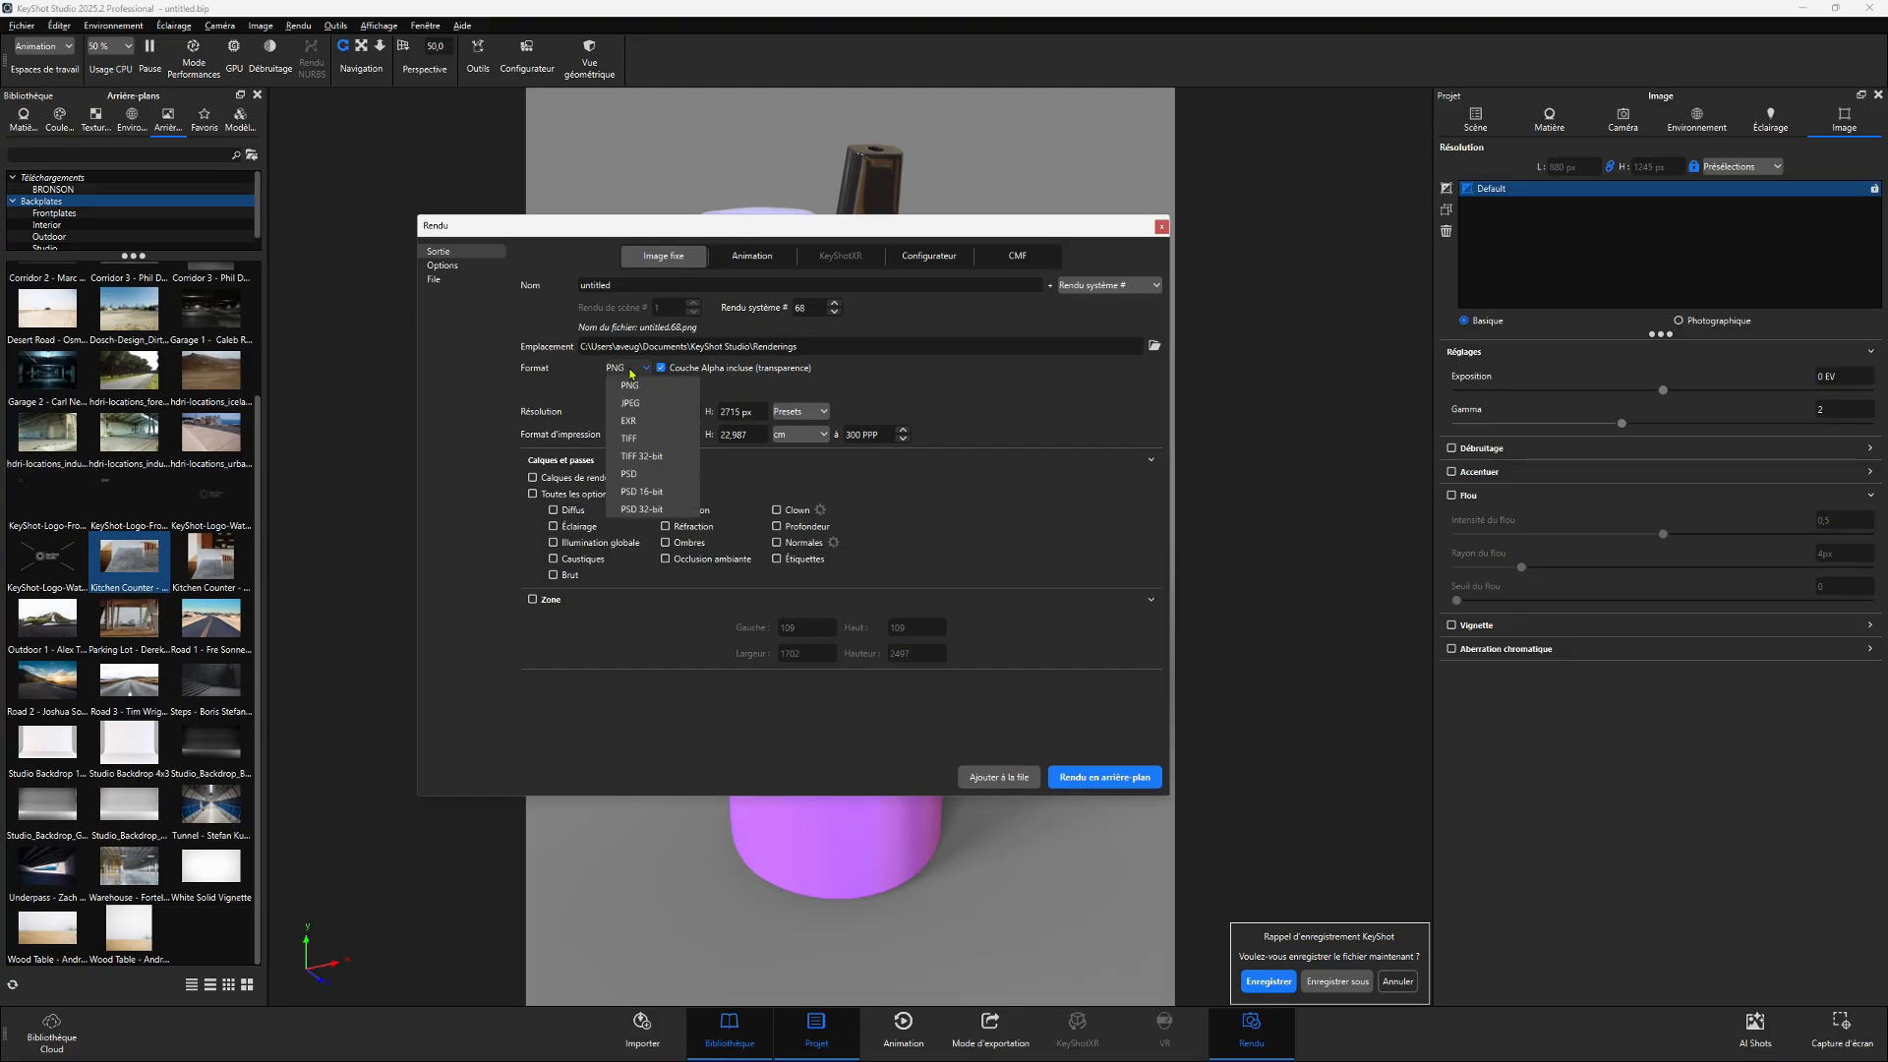
click(636, 403)
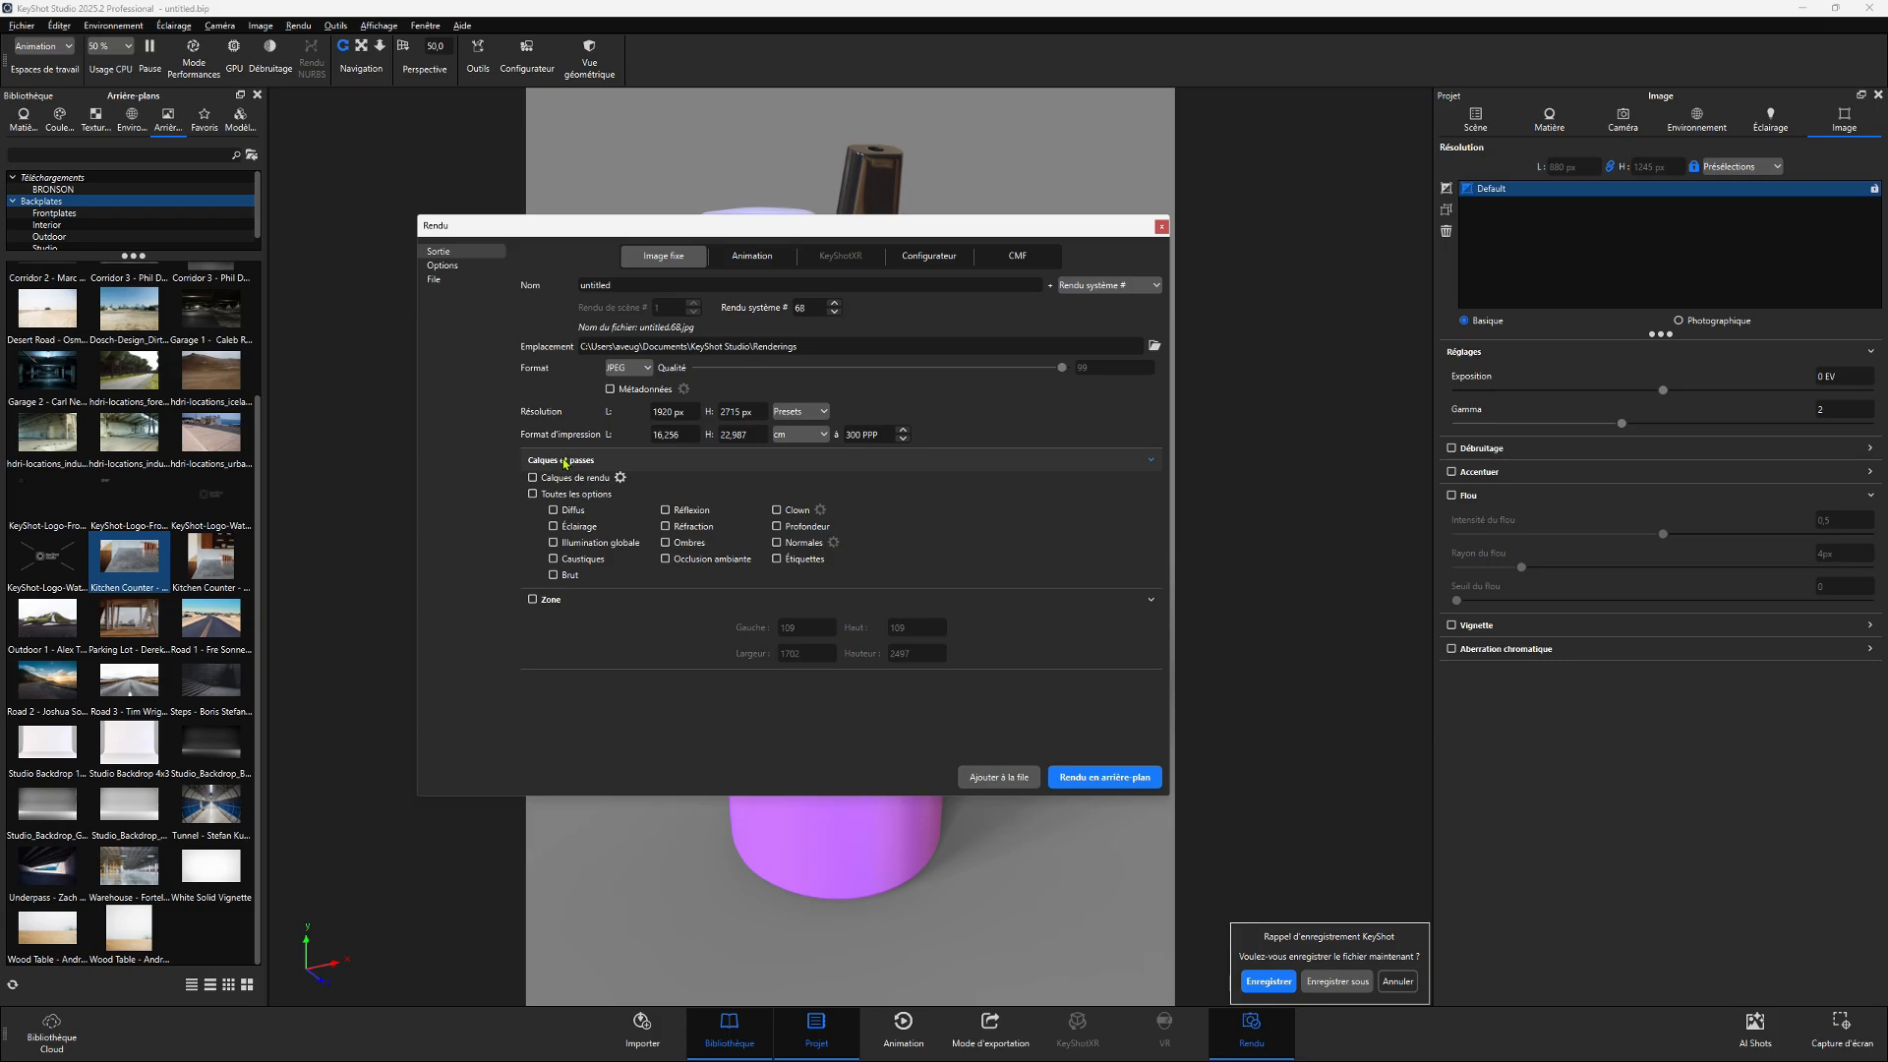
- In the render options, set the mode to Default with maximum samples quality
click(442, 267)
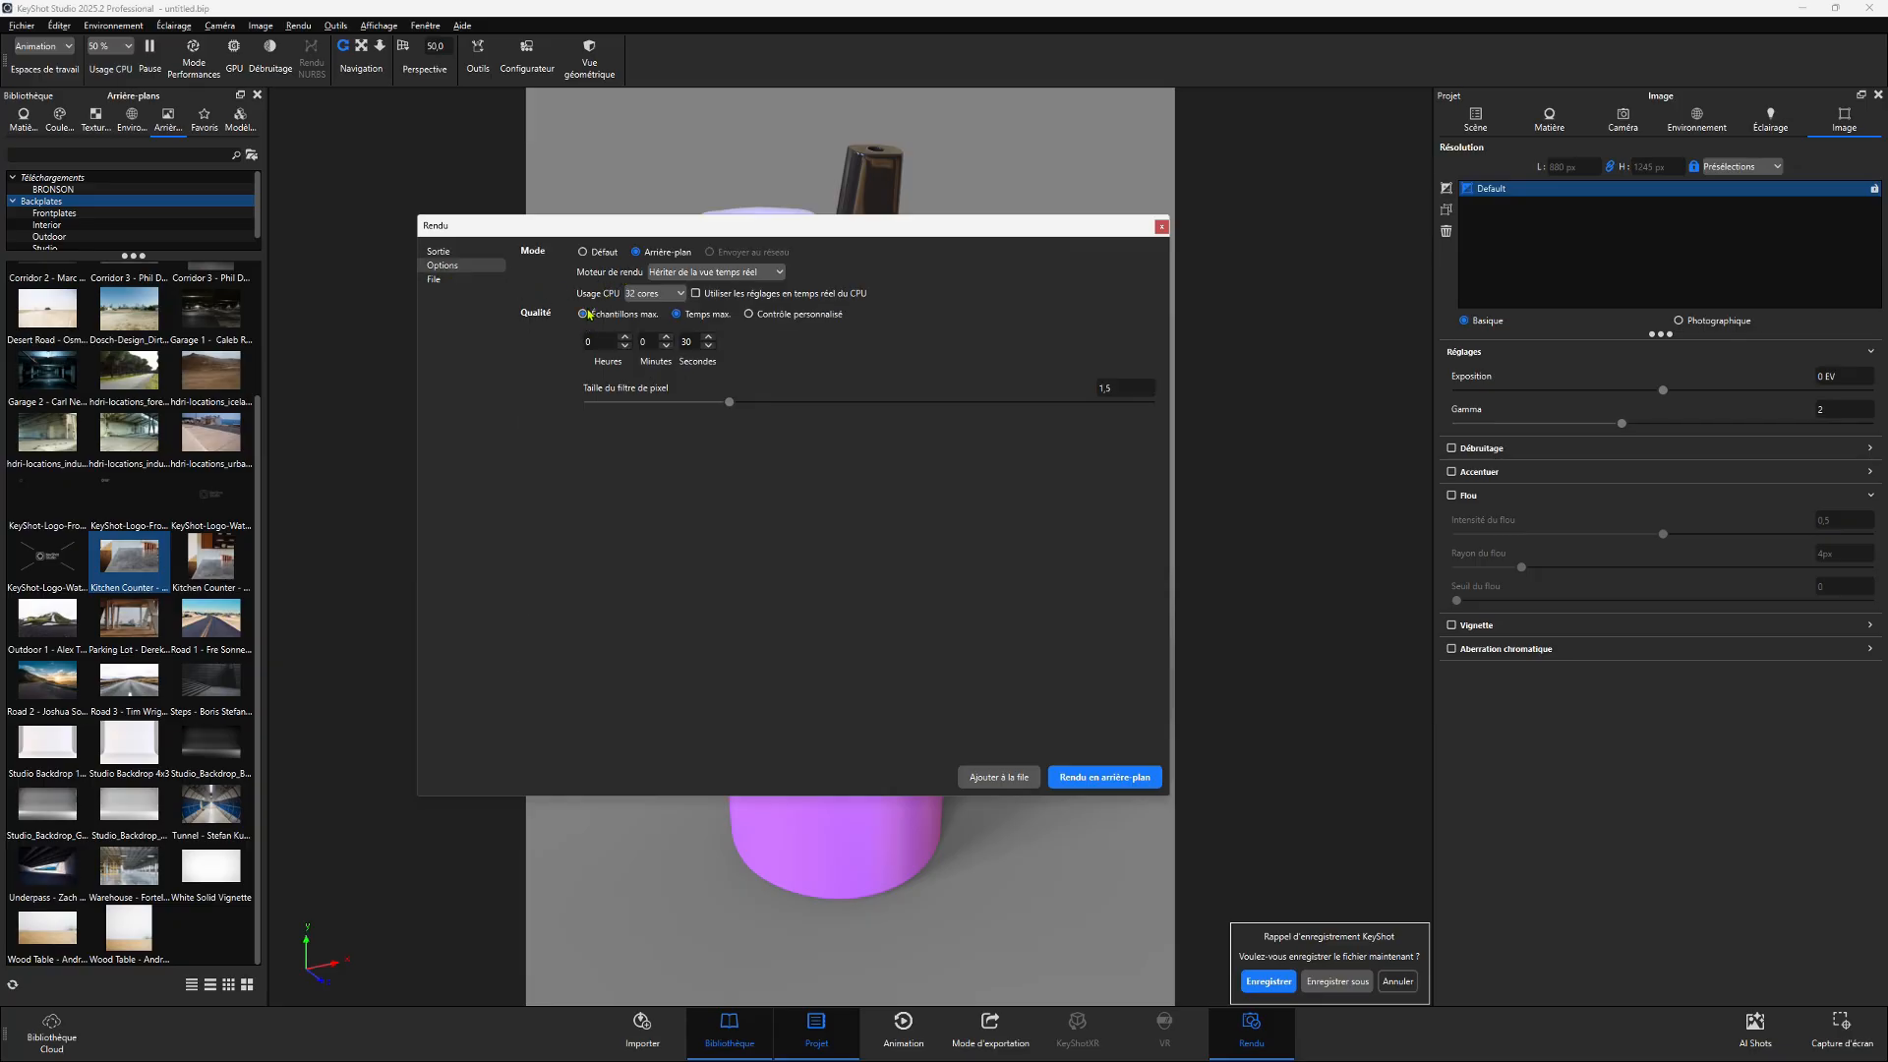
click(583, 252)
click(582, 314)
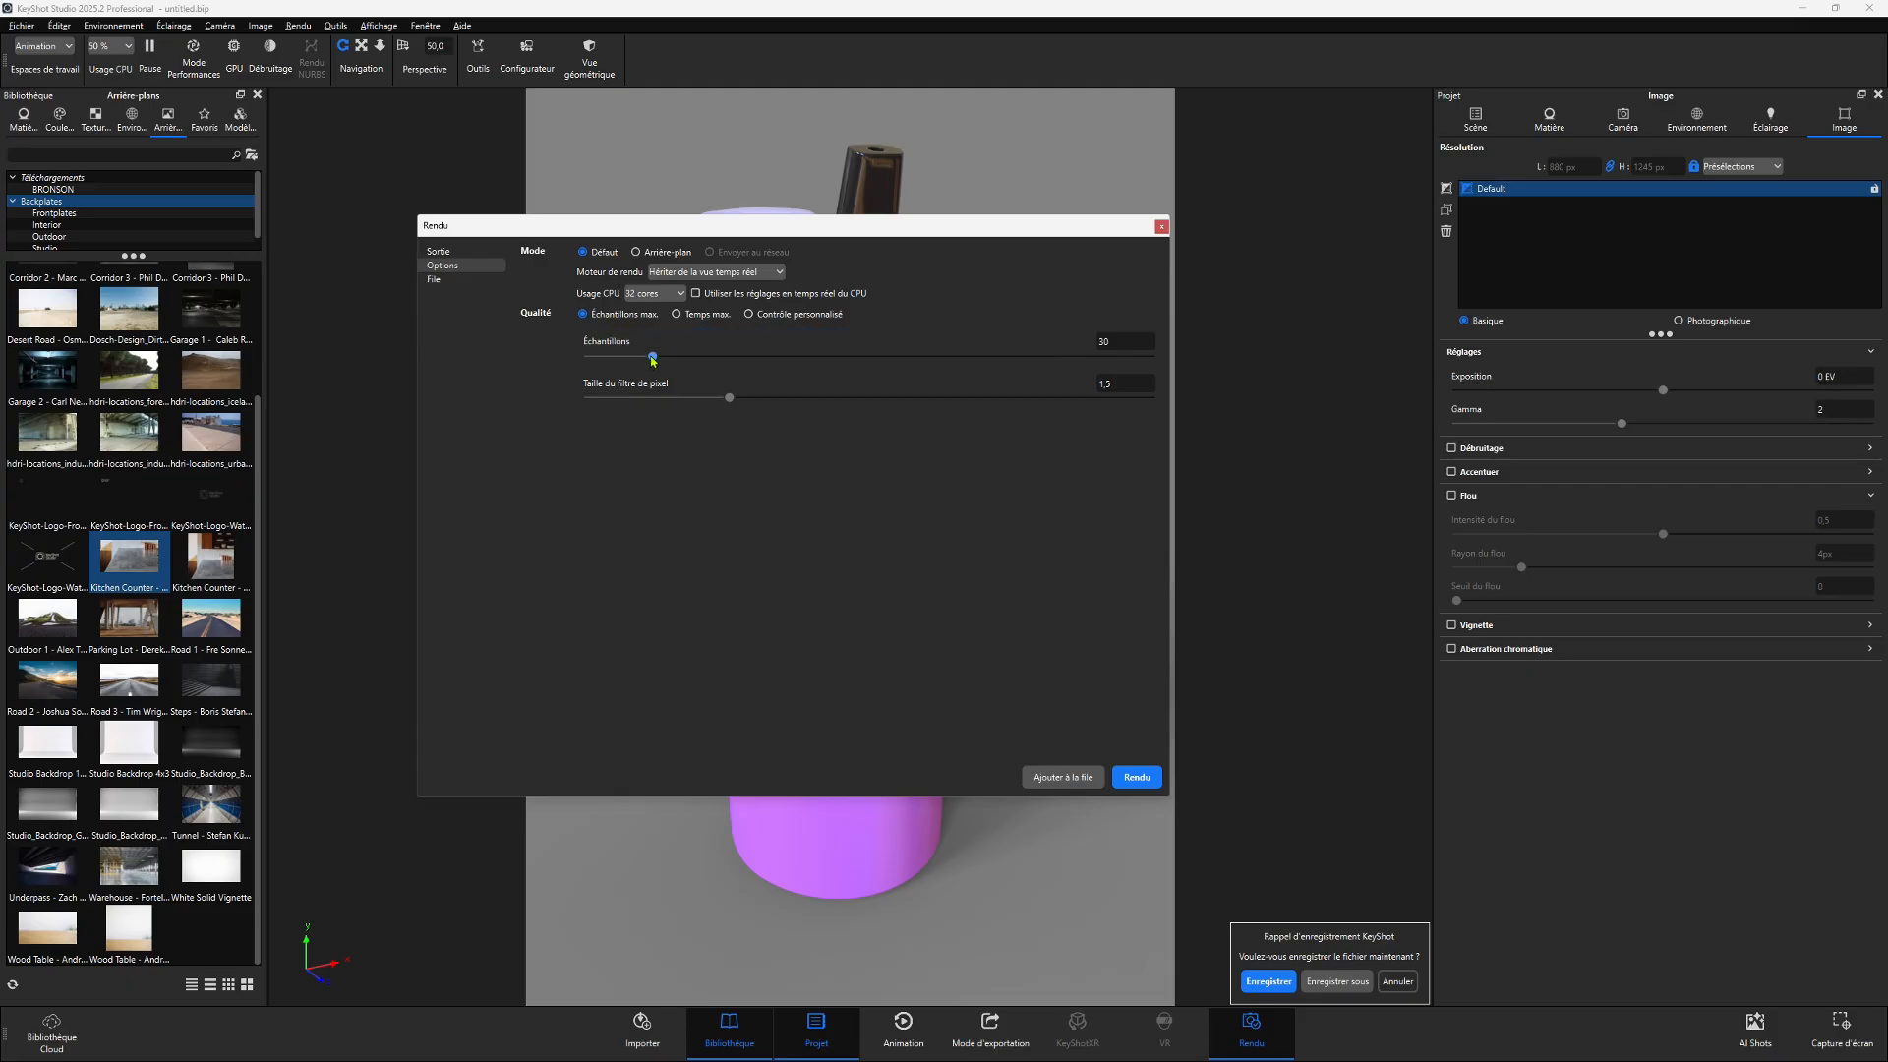
drag(671, 234, 679, 507)
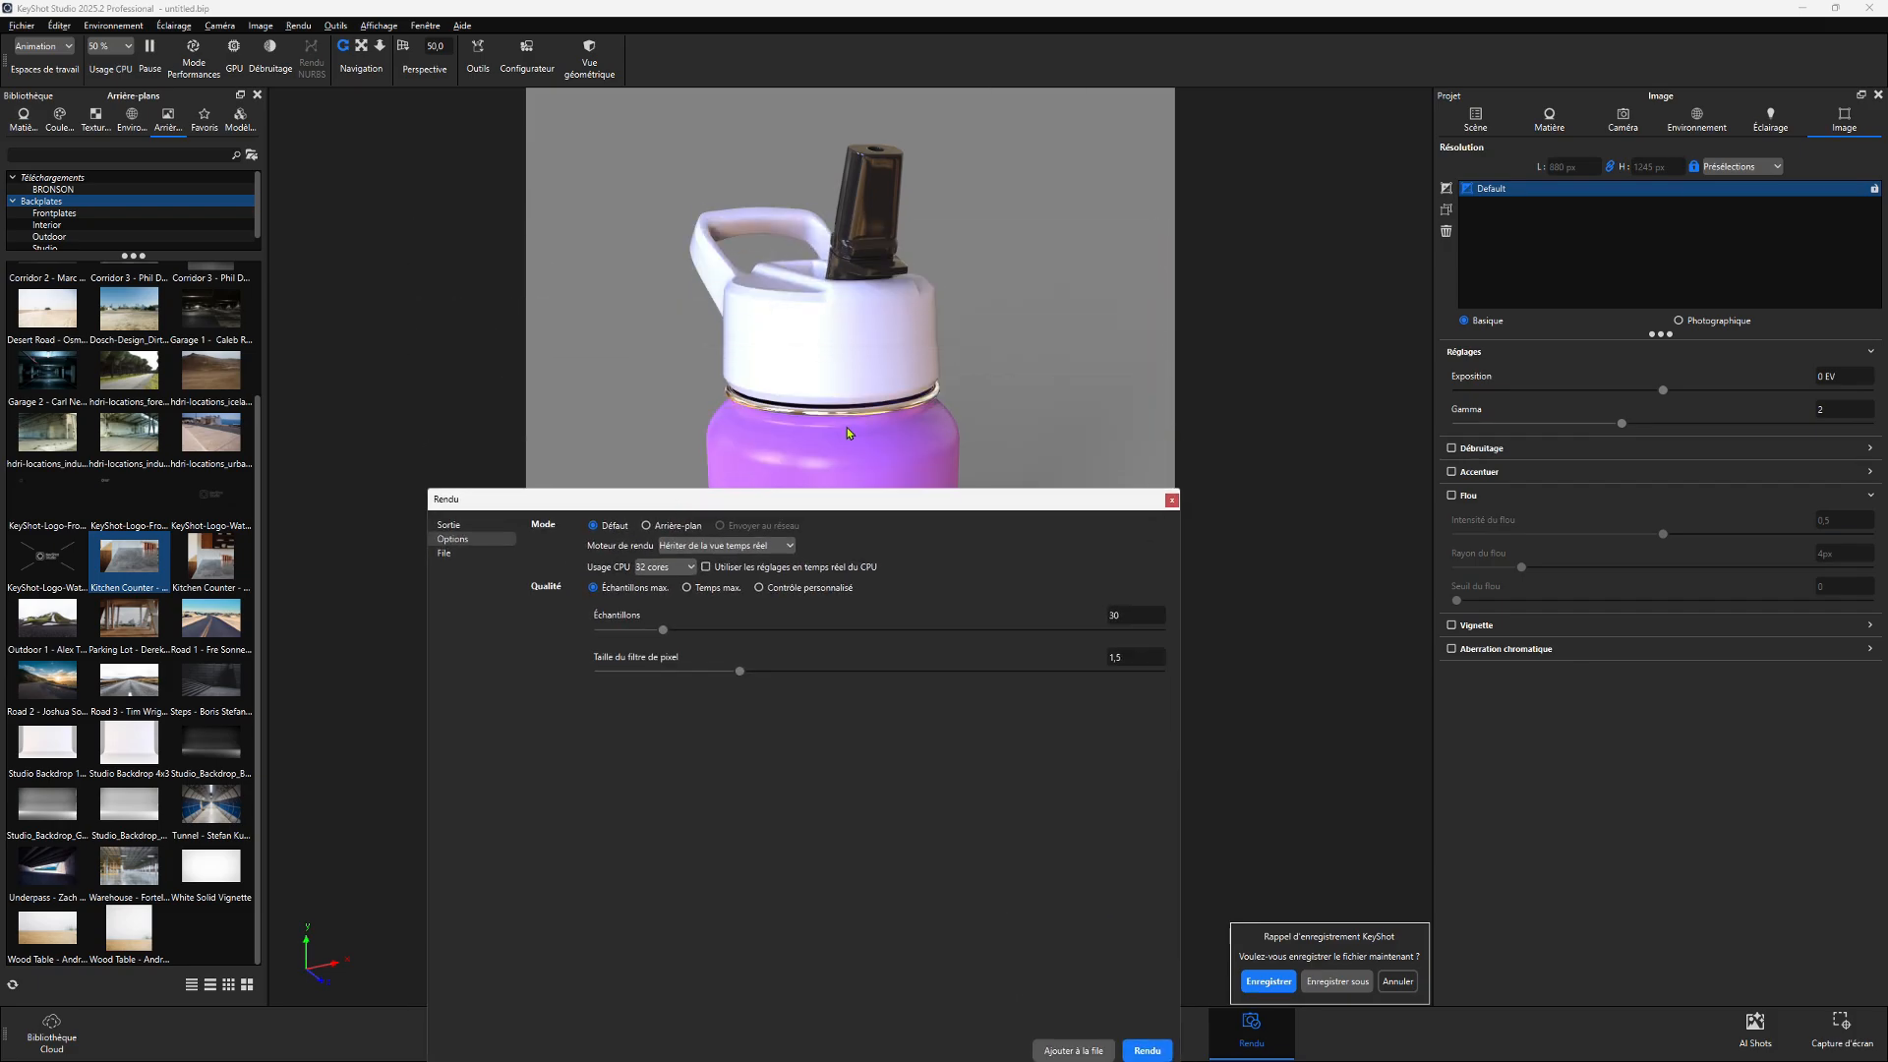
drag(849, 433, 893, 328)
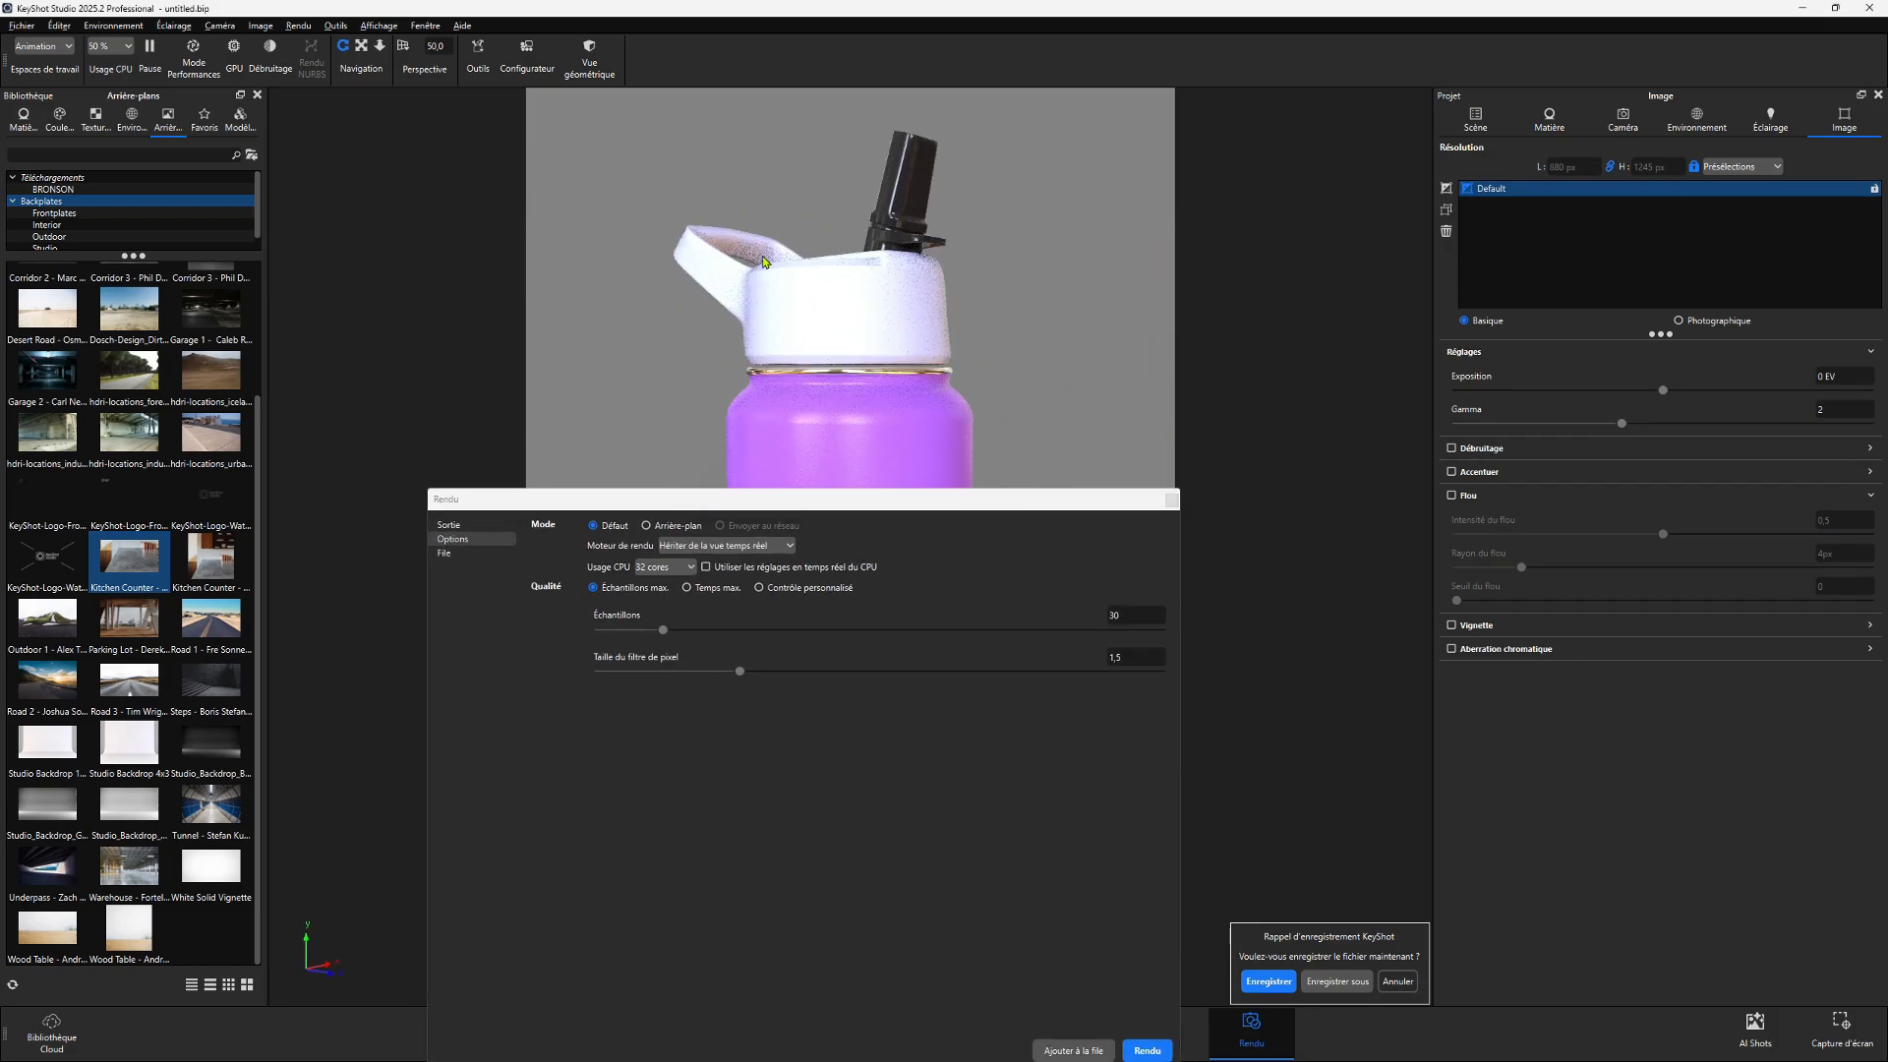
- Set the render quality to a maximum time of 30 seconds, start the render, and close the finished render window
scroll(765, 257, up, 4)
drag(765, 257, 683, 169)
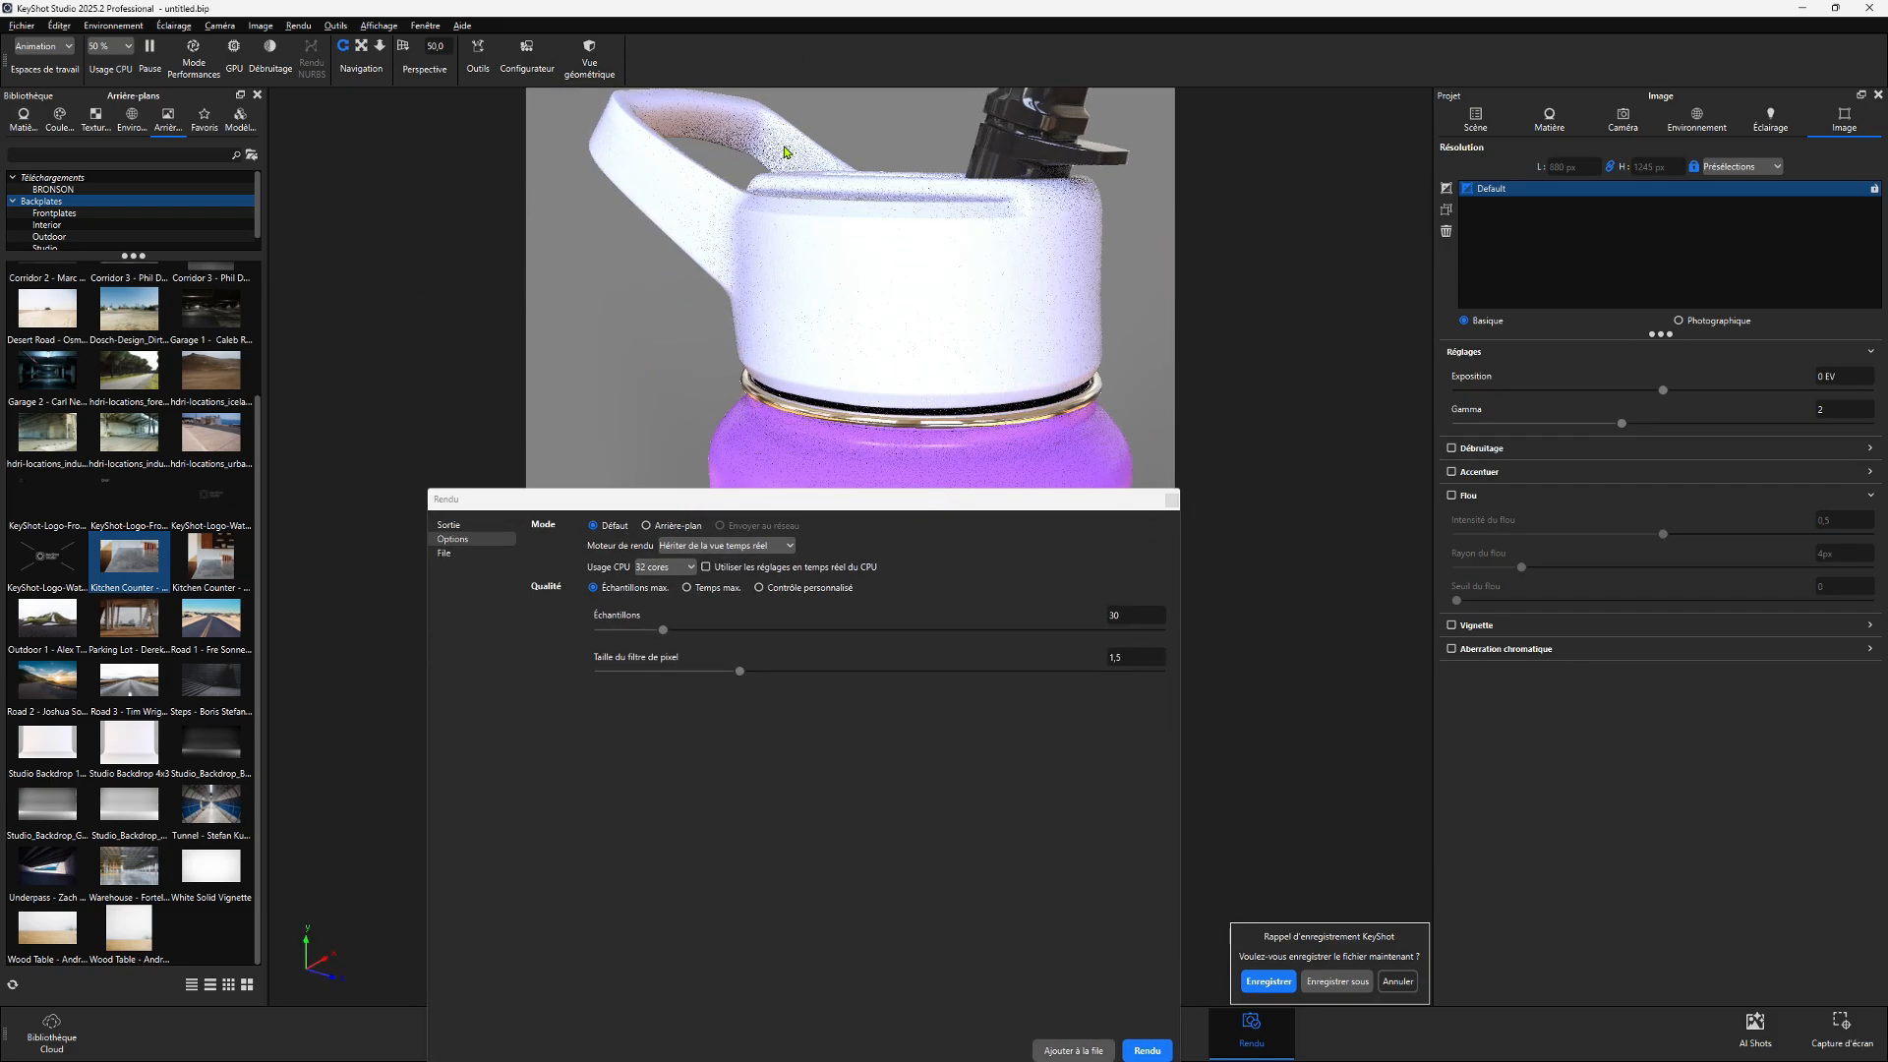
scroll(767, 182, up, 5)
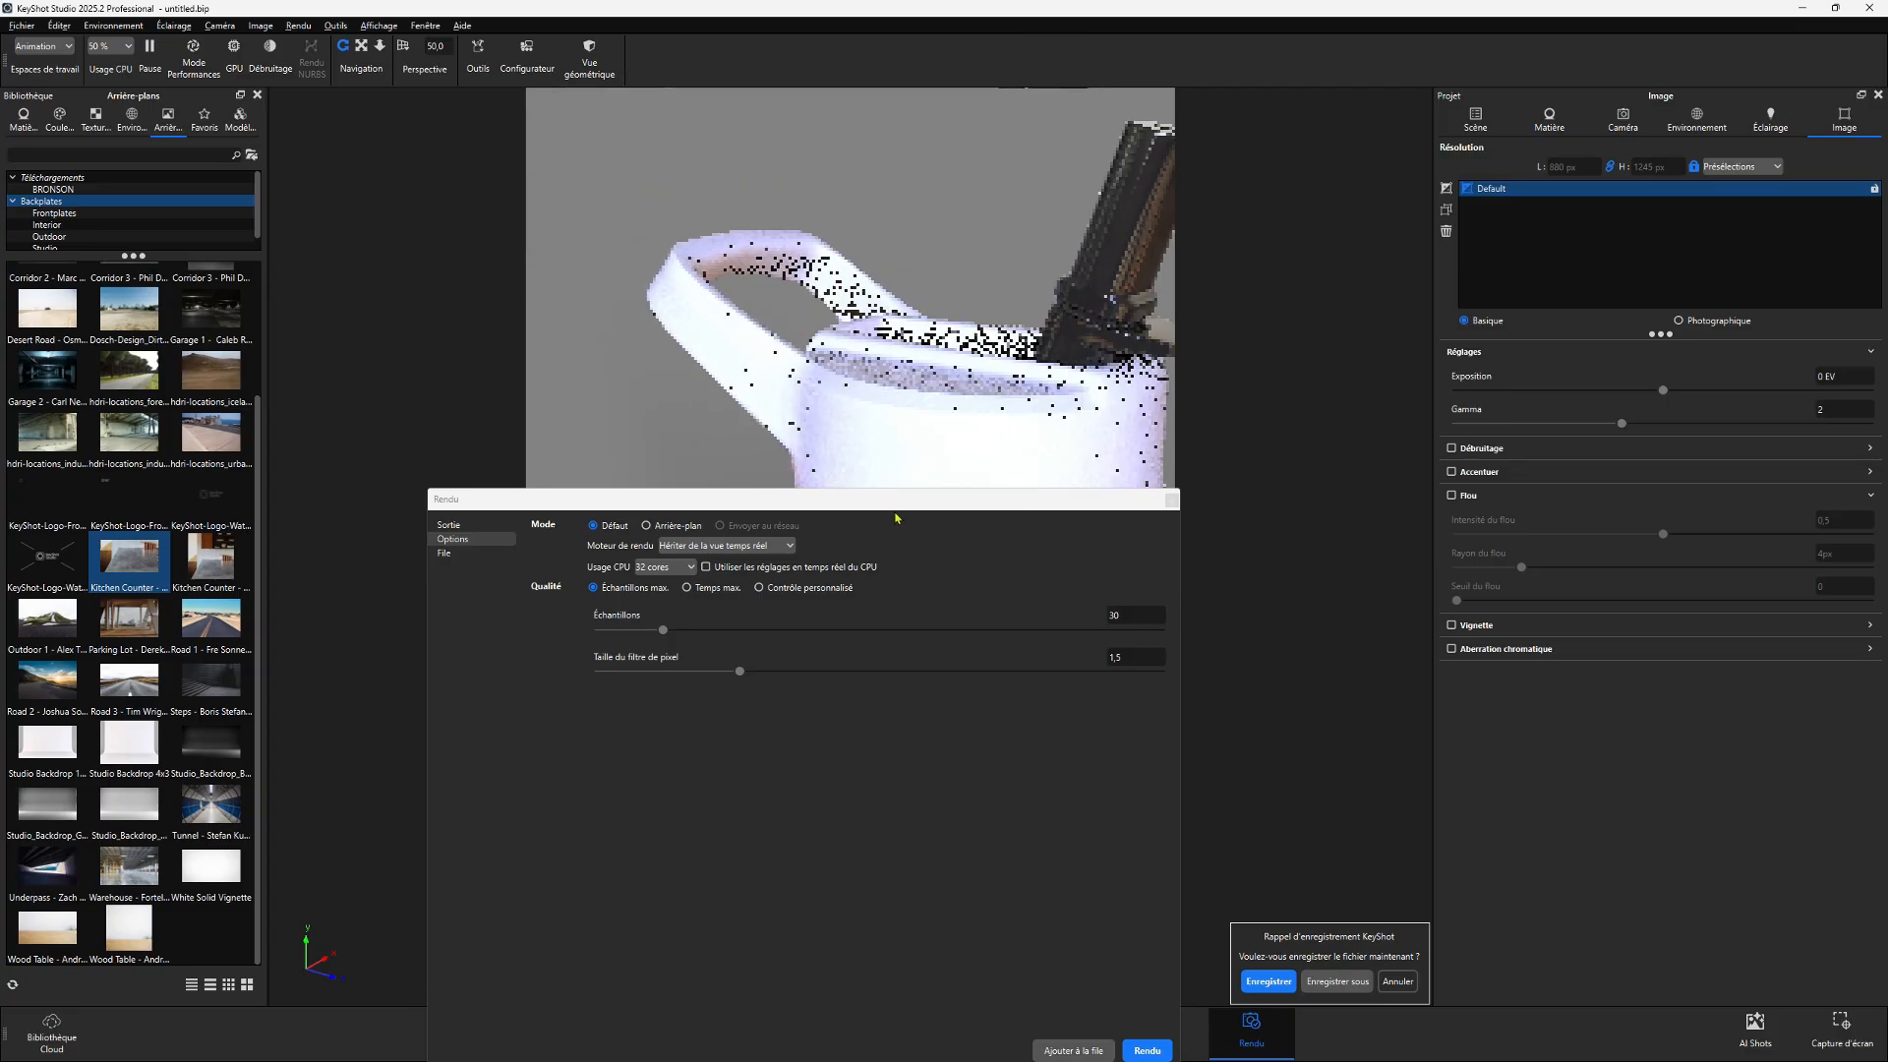
scroll(808, 285, down, 6)
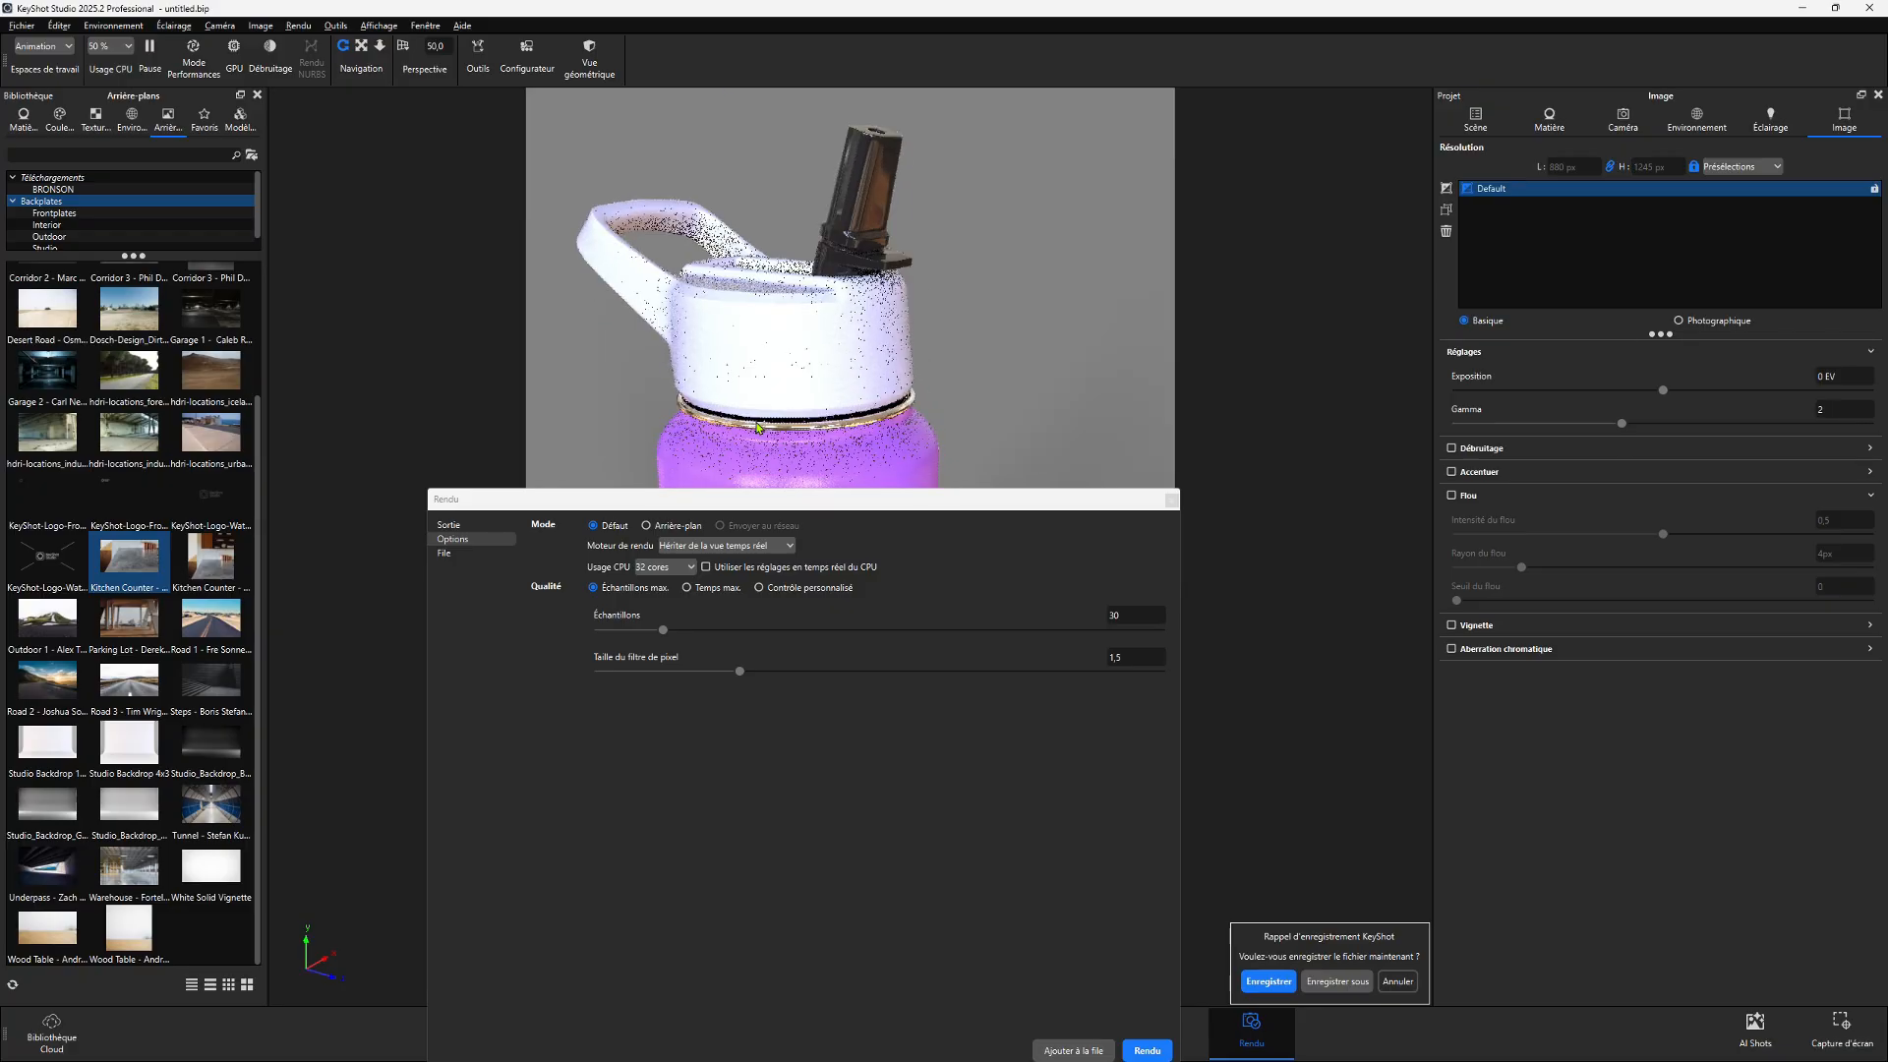
drag(753, 507, 723, 307)
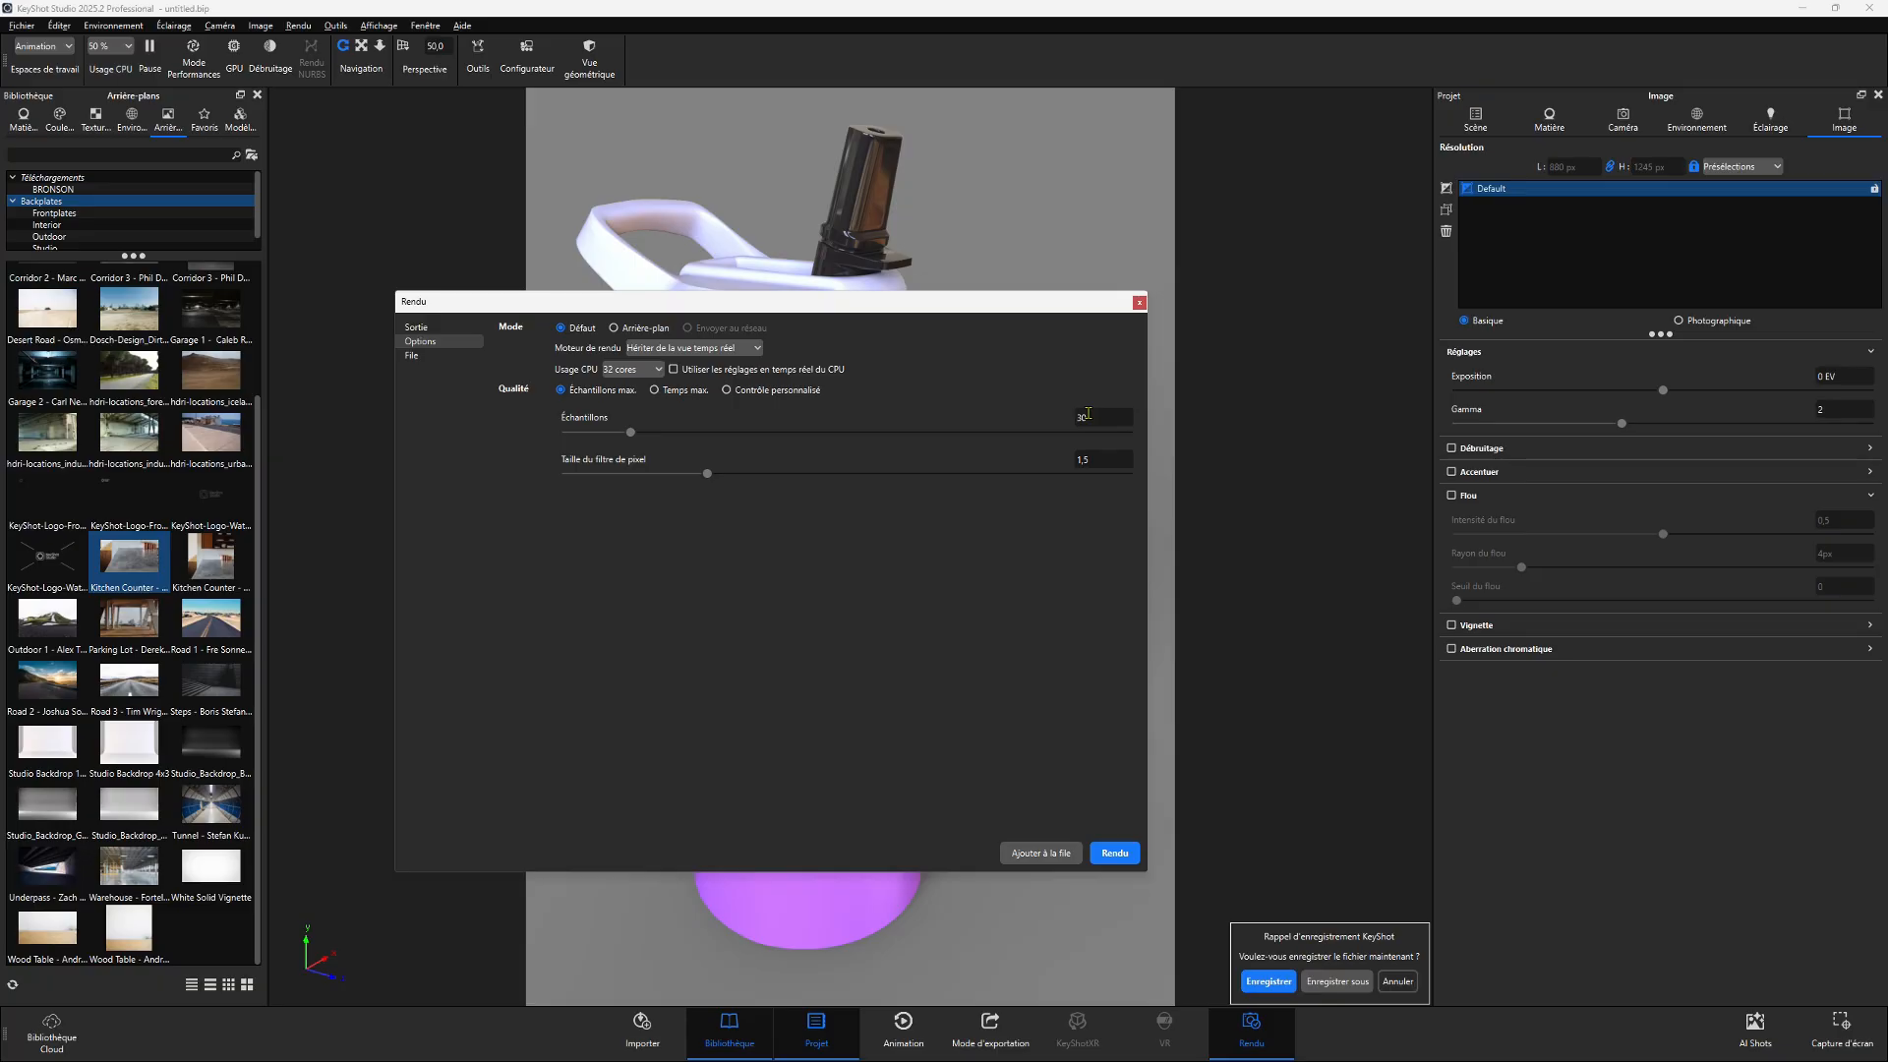
click(655, 391)
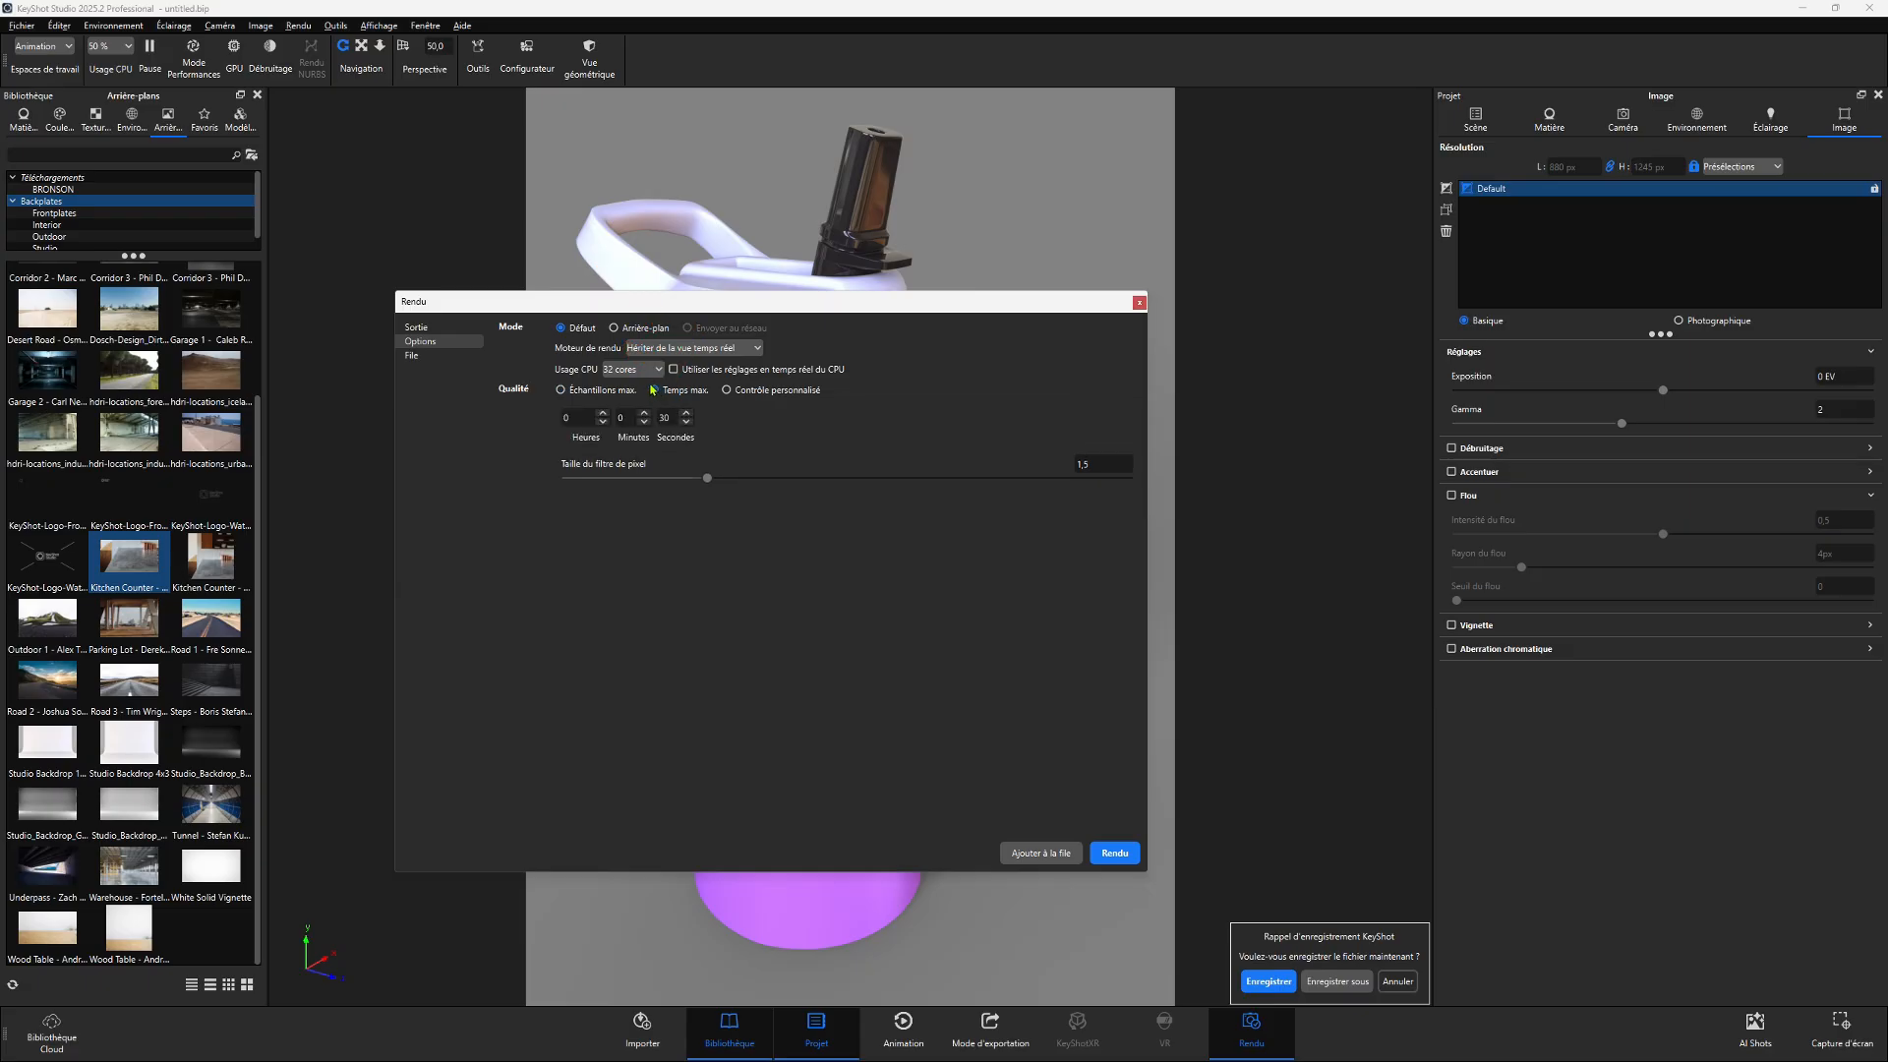
drag(674, 419, 621, 420)
click(685, 426)
click(1114, 853)
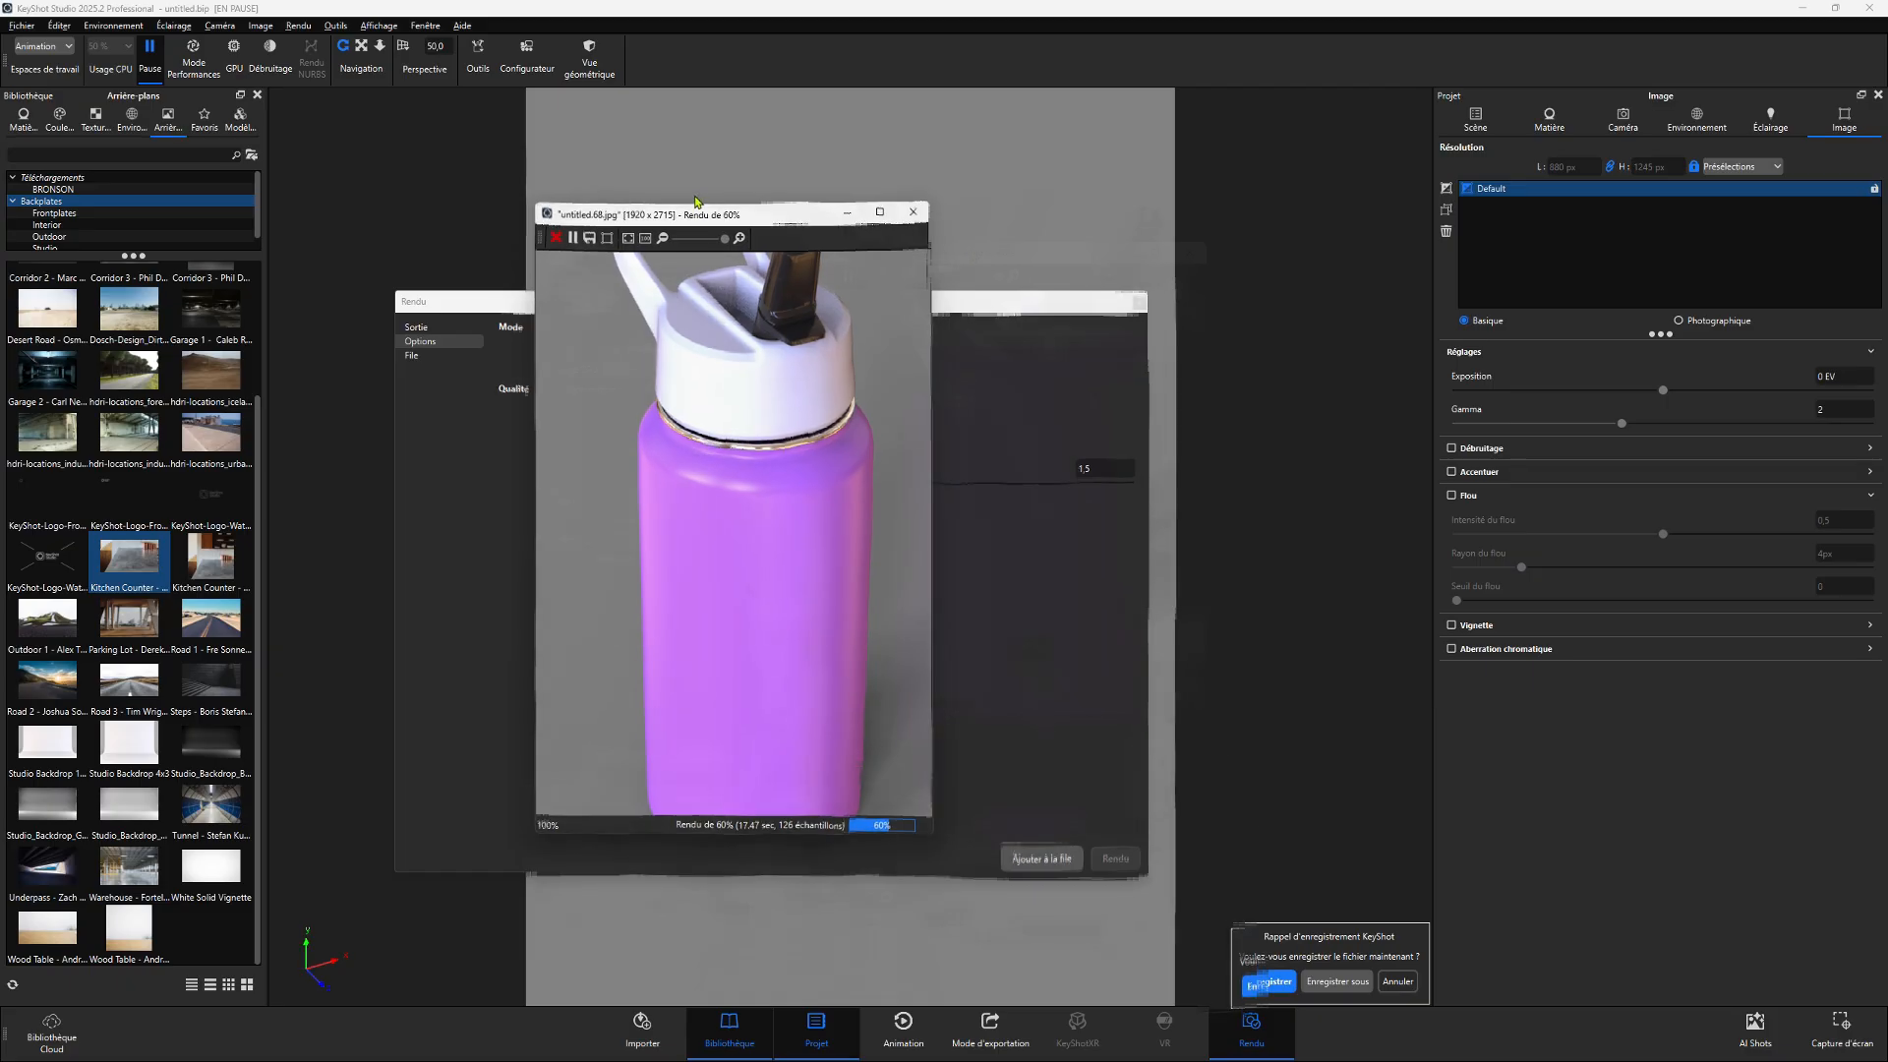
drag(699, 211, 780, 264)
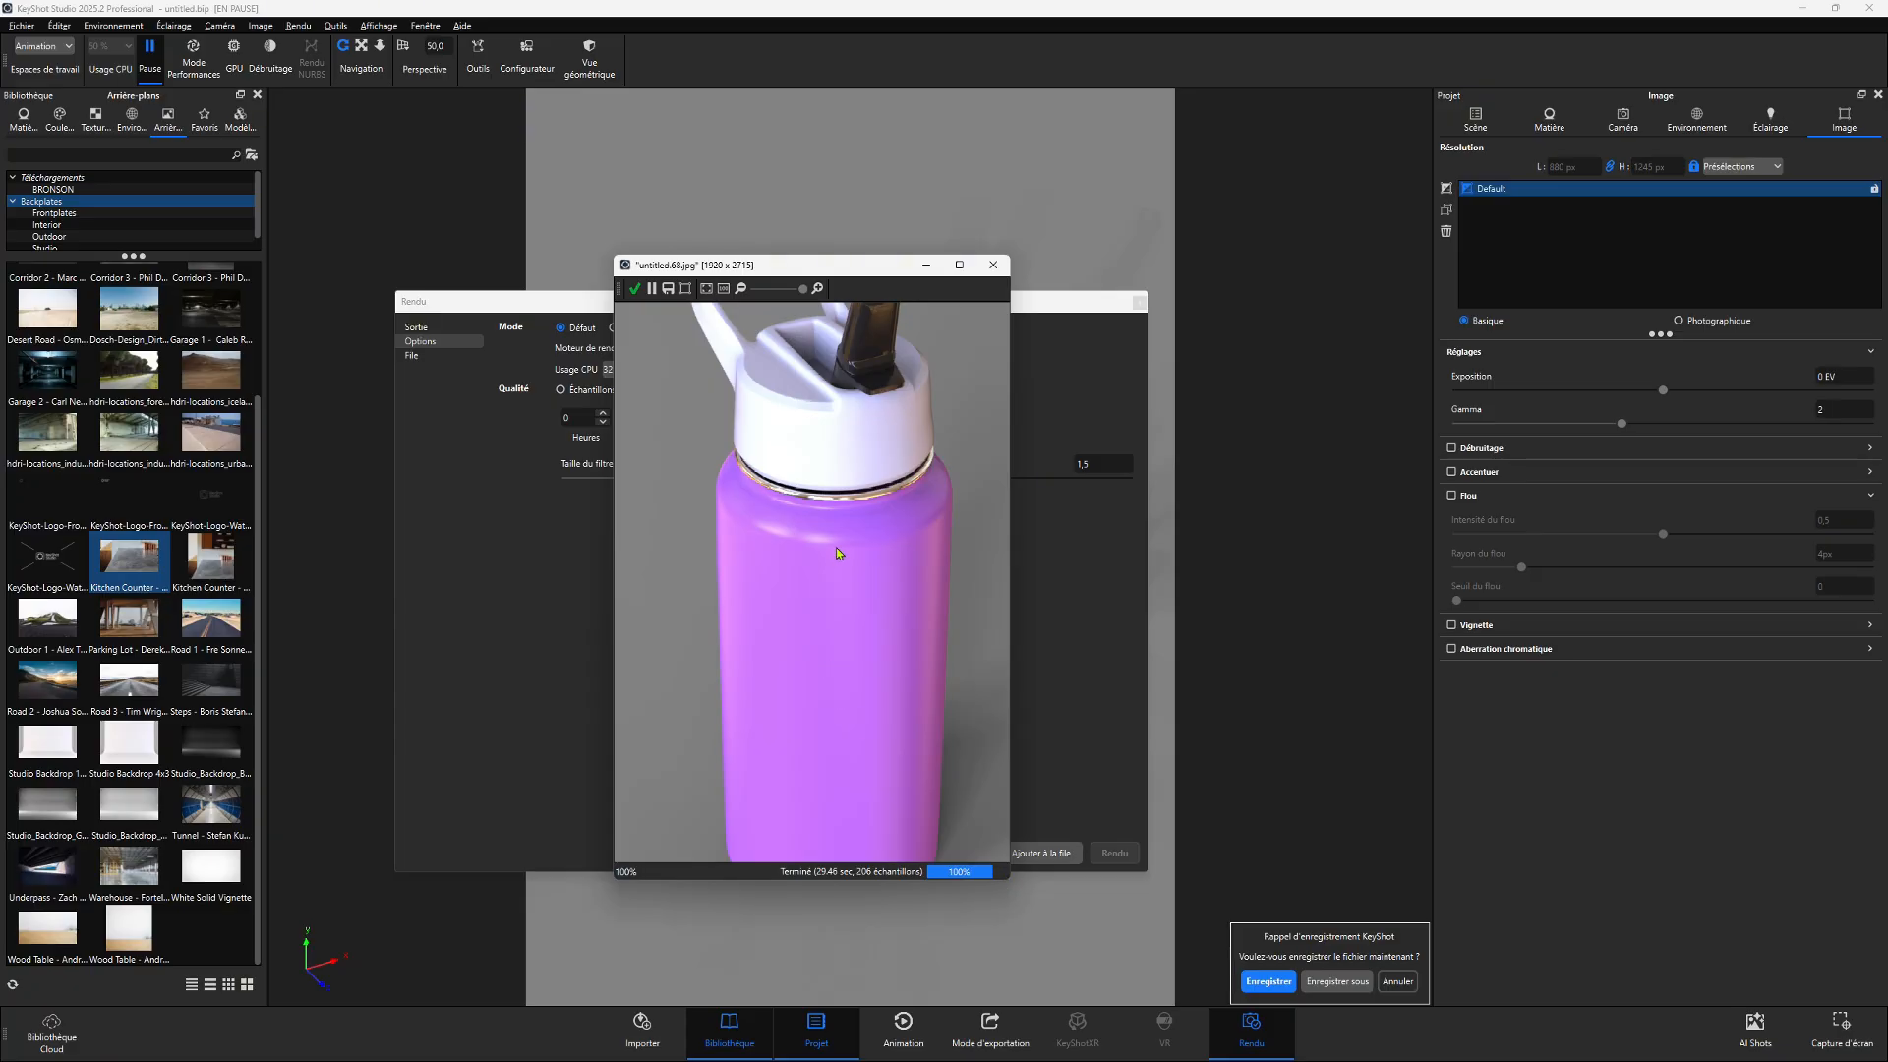
click(633, 291)
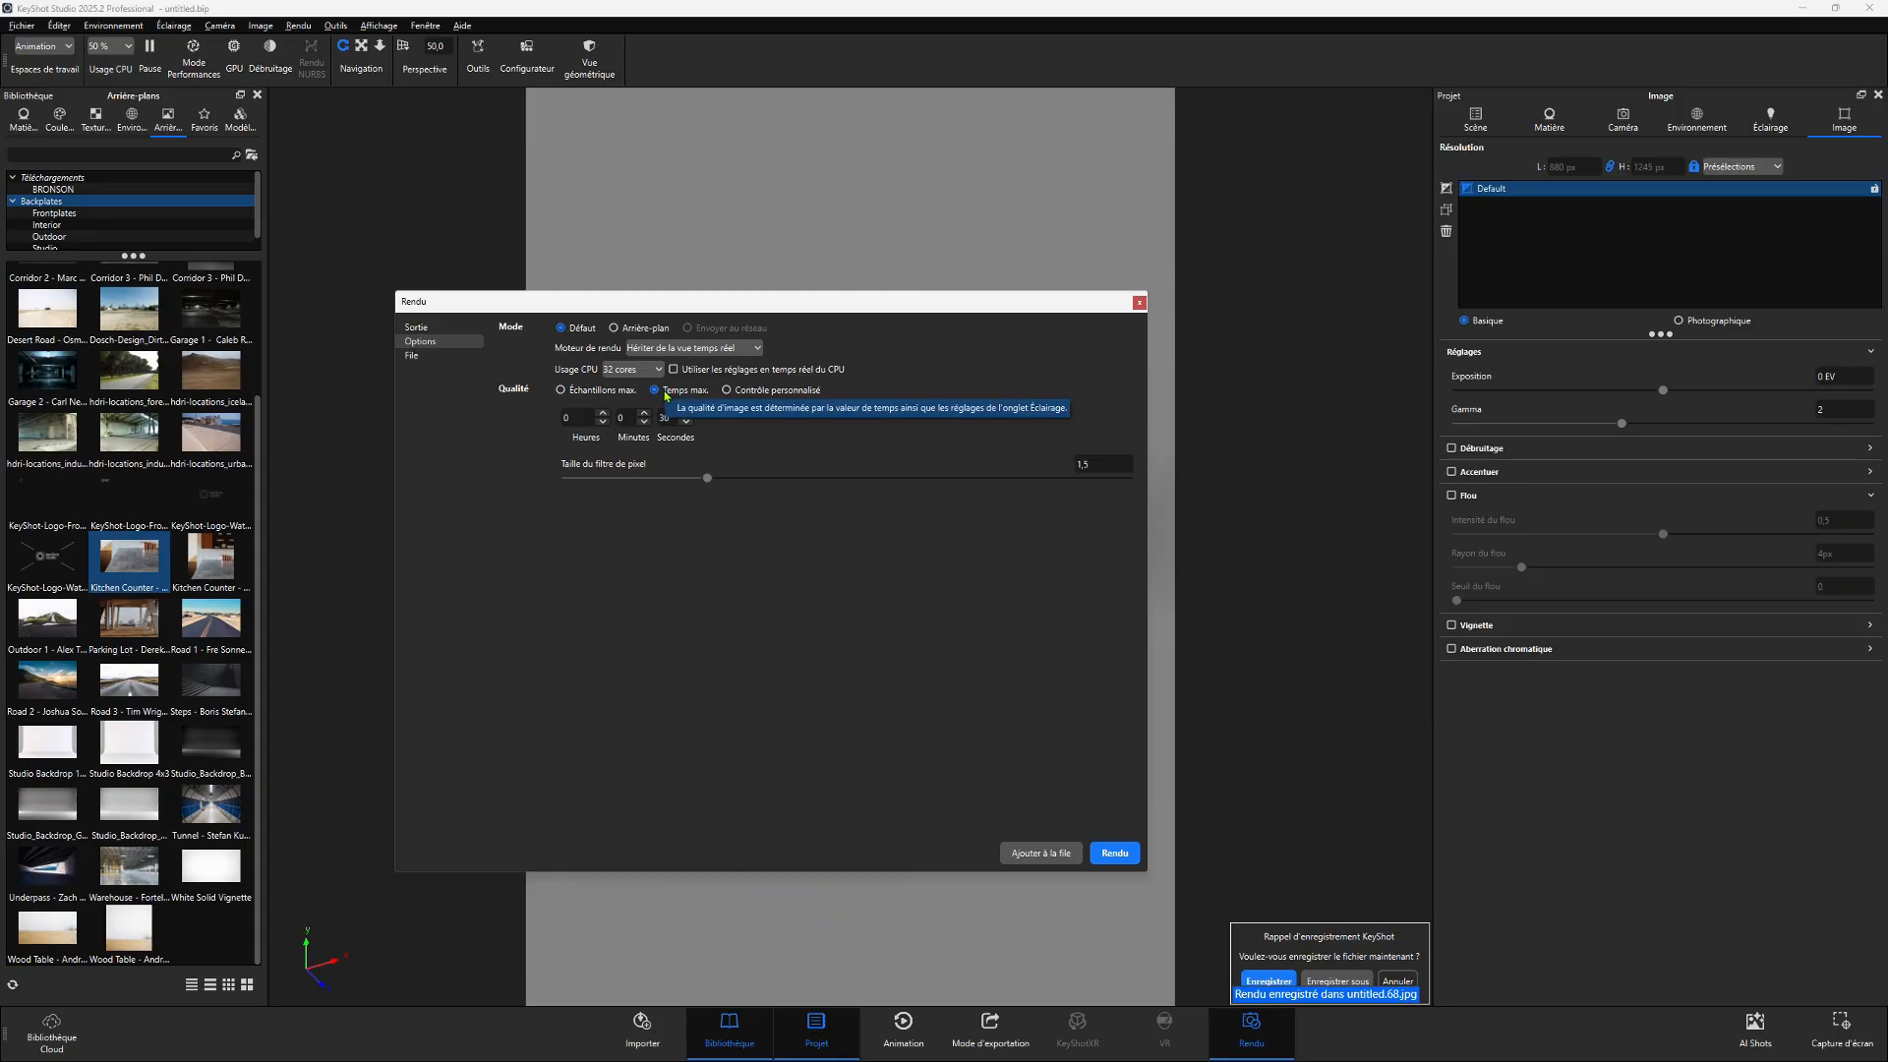
- Check the custom quality options and the output save location, then close the Render dialog
click(724, 390)
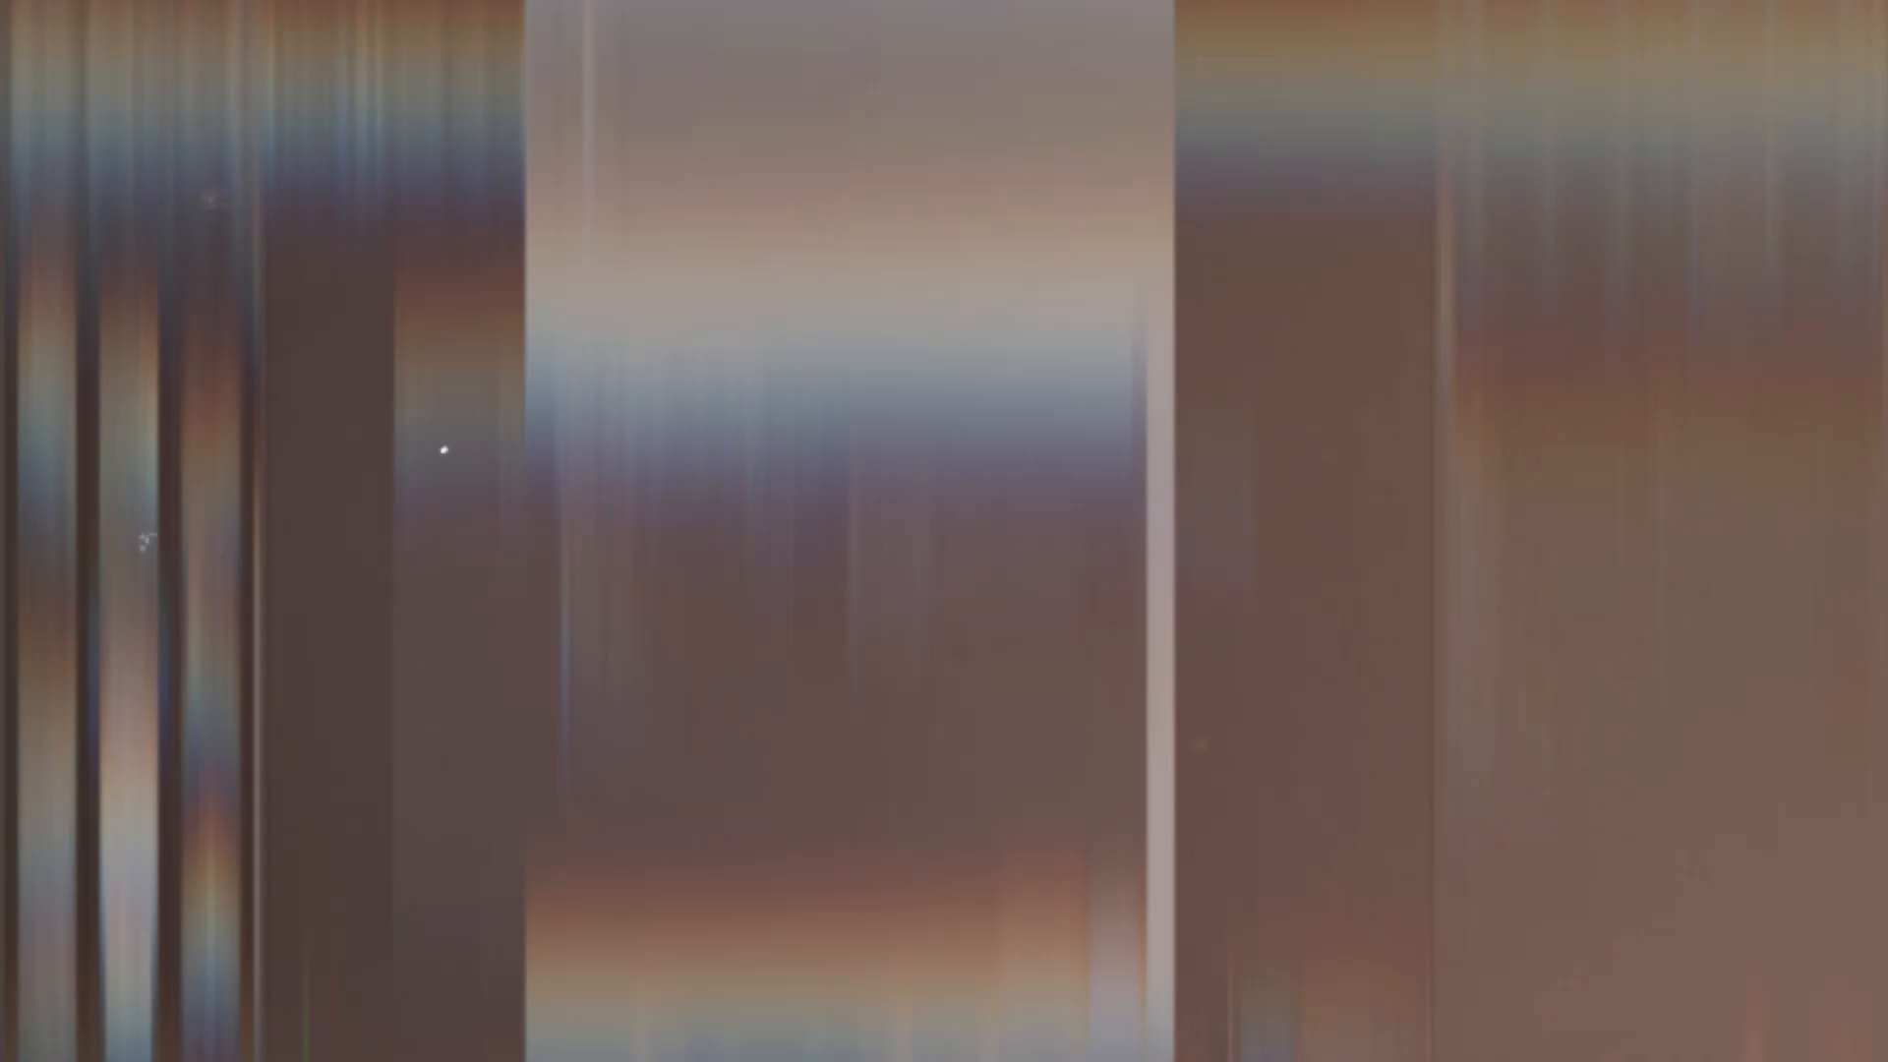
click(667, 392)
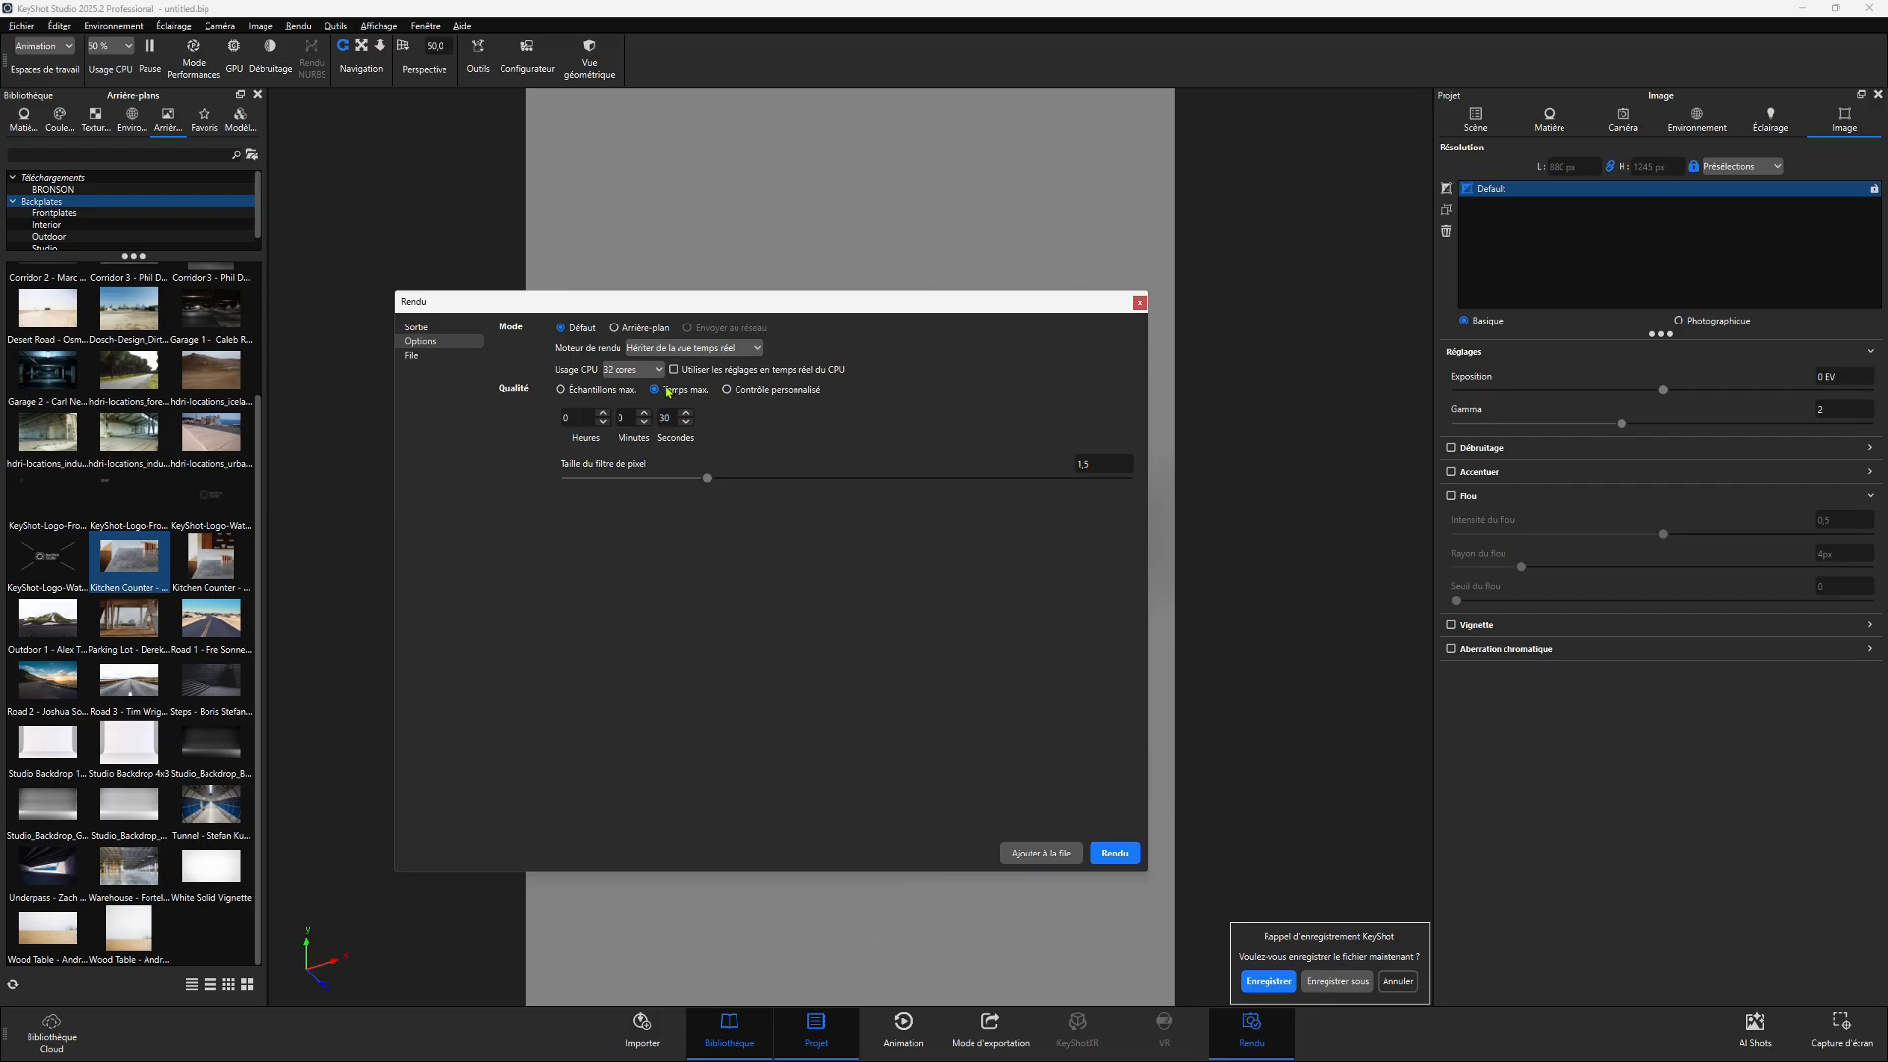
click(433, 327)
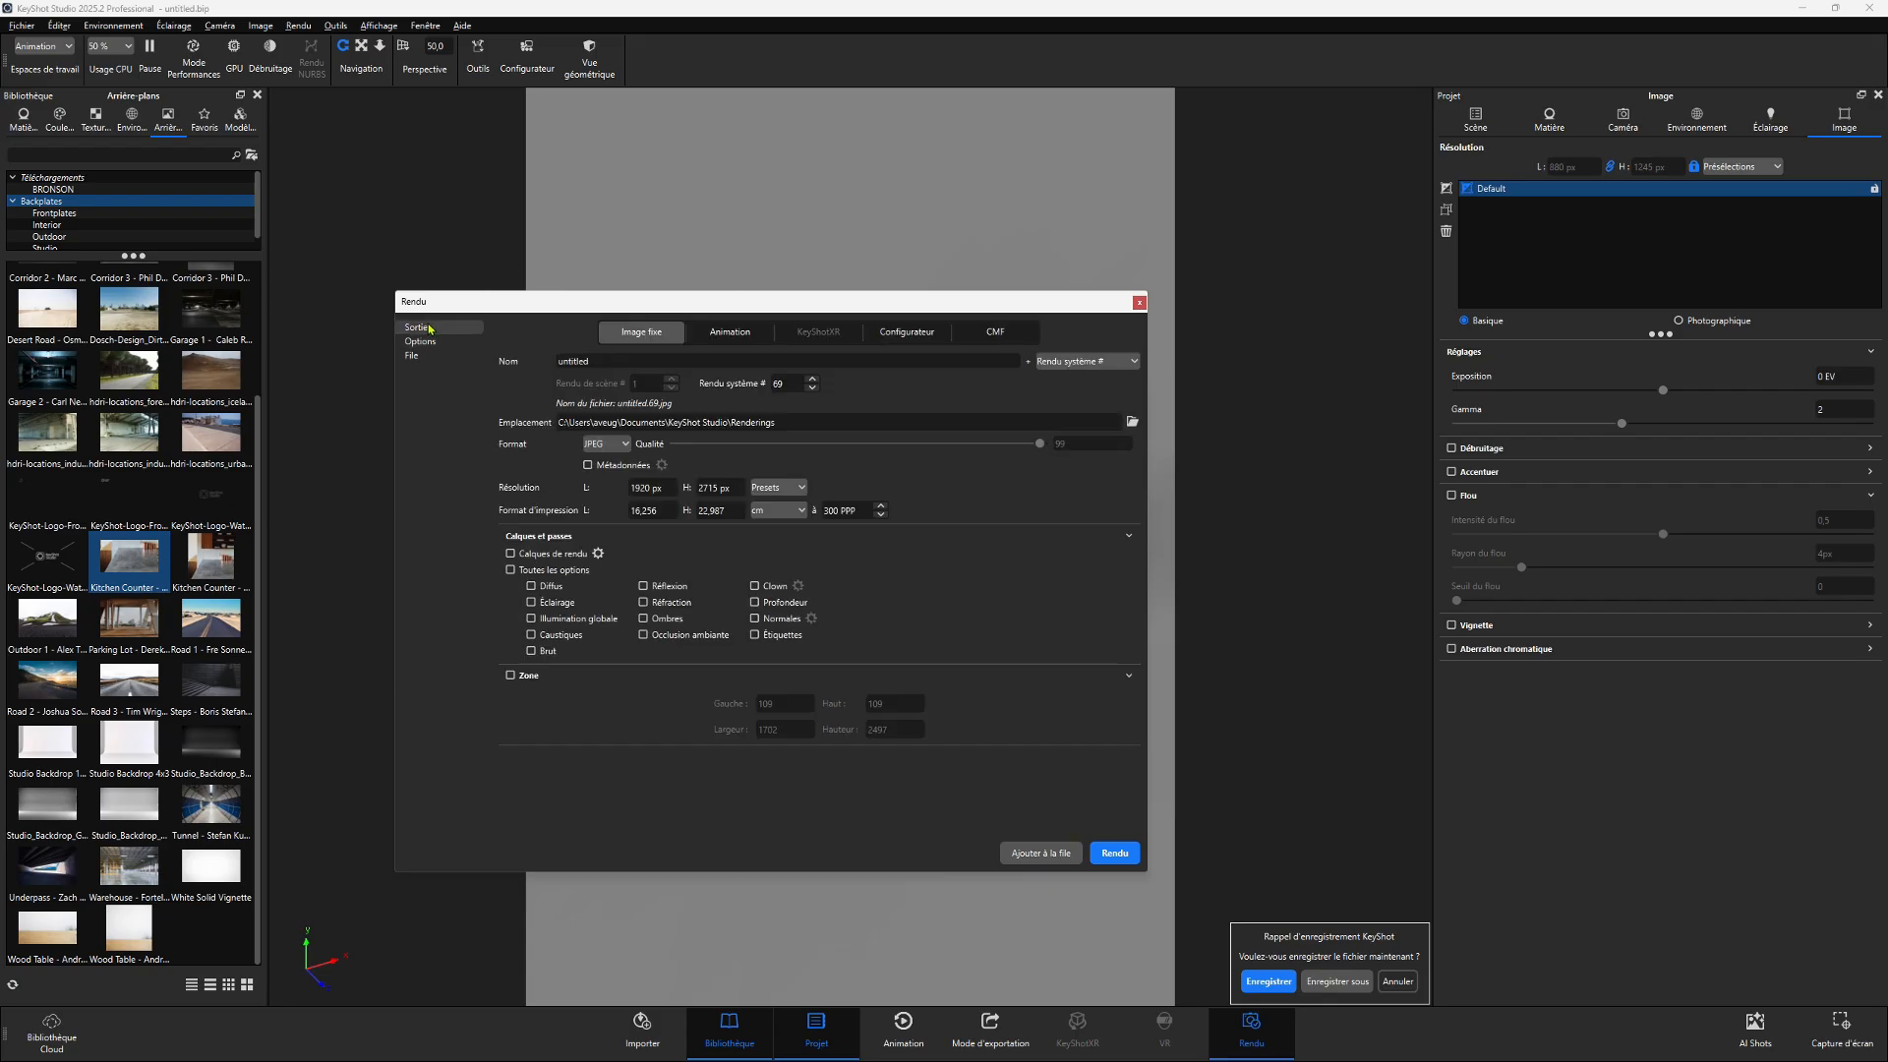
click(557, 422)
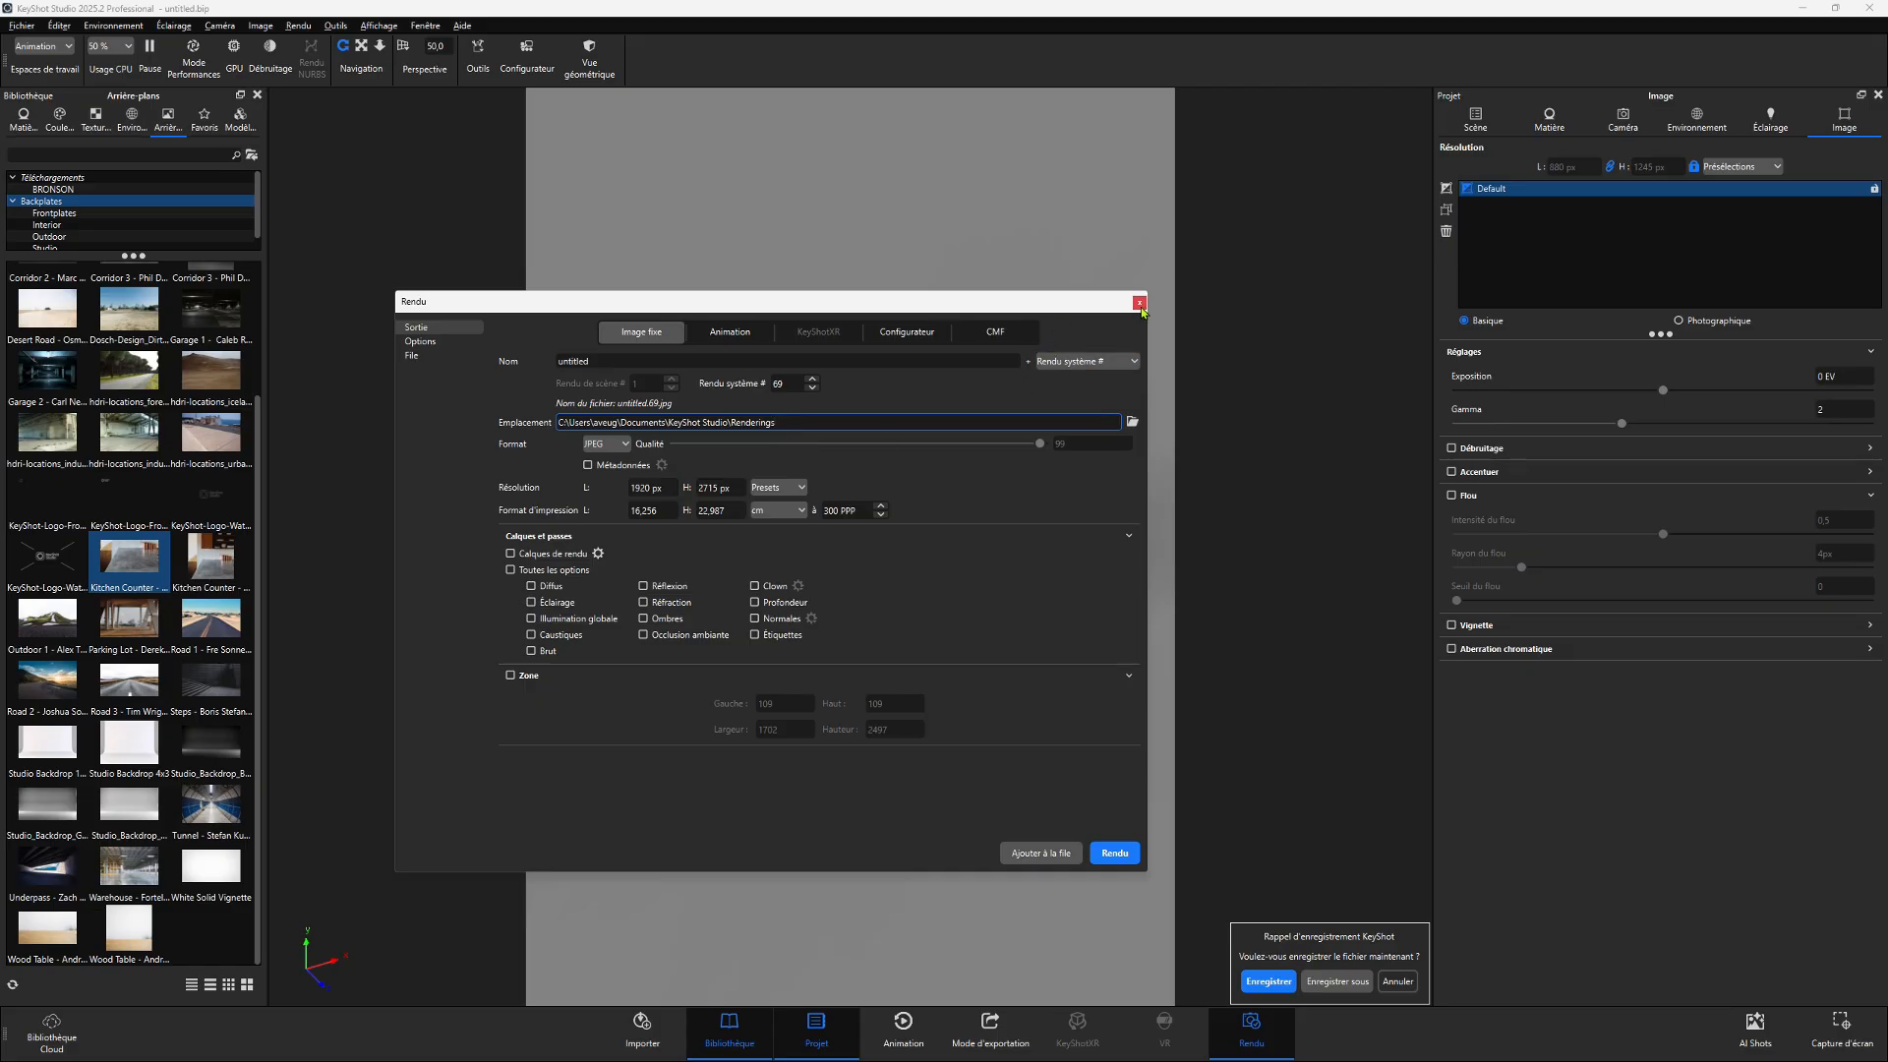
click(1139, 303)
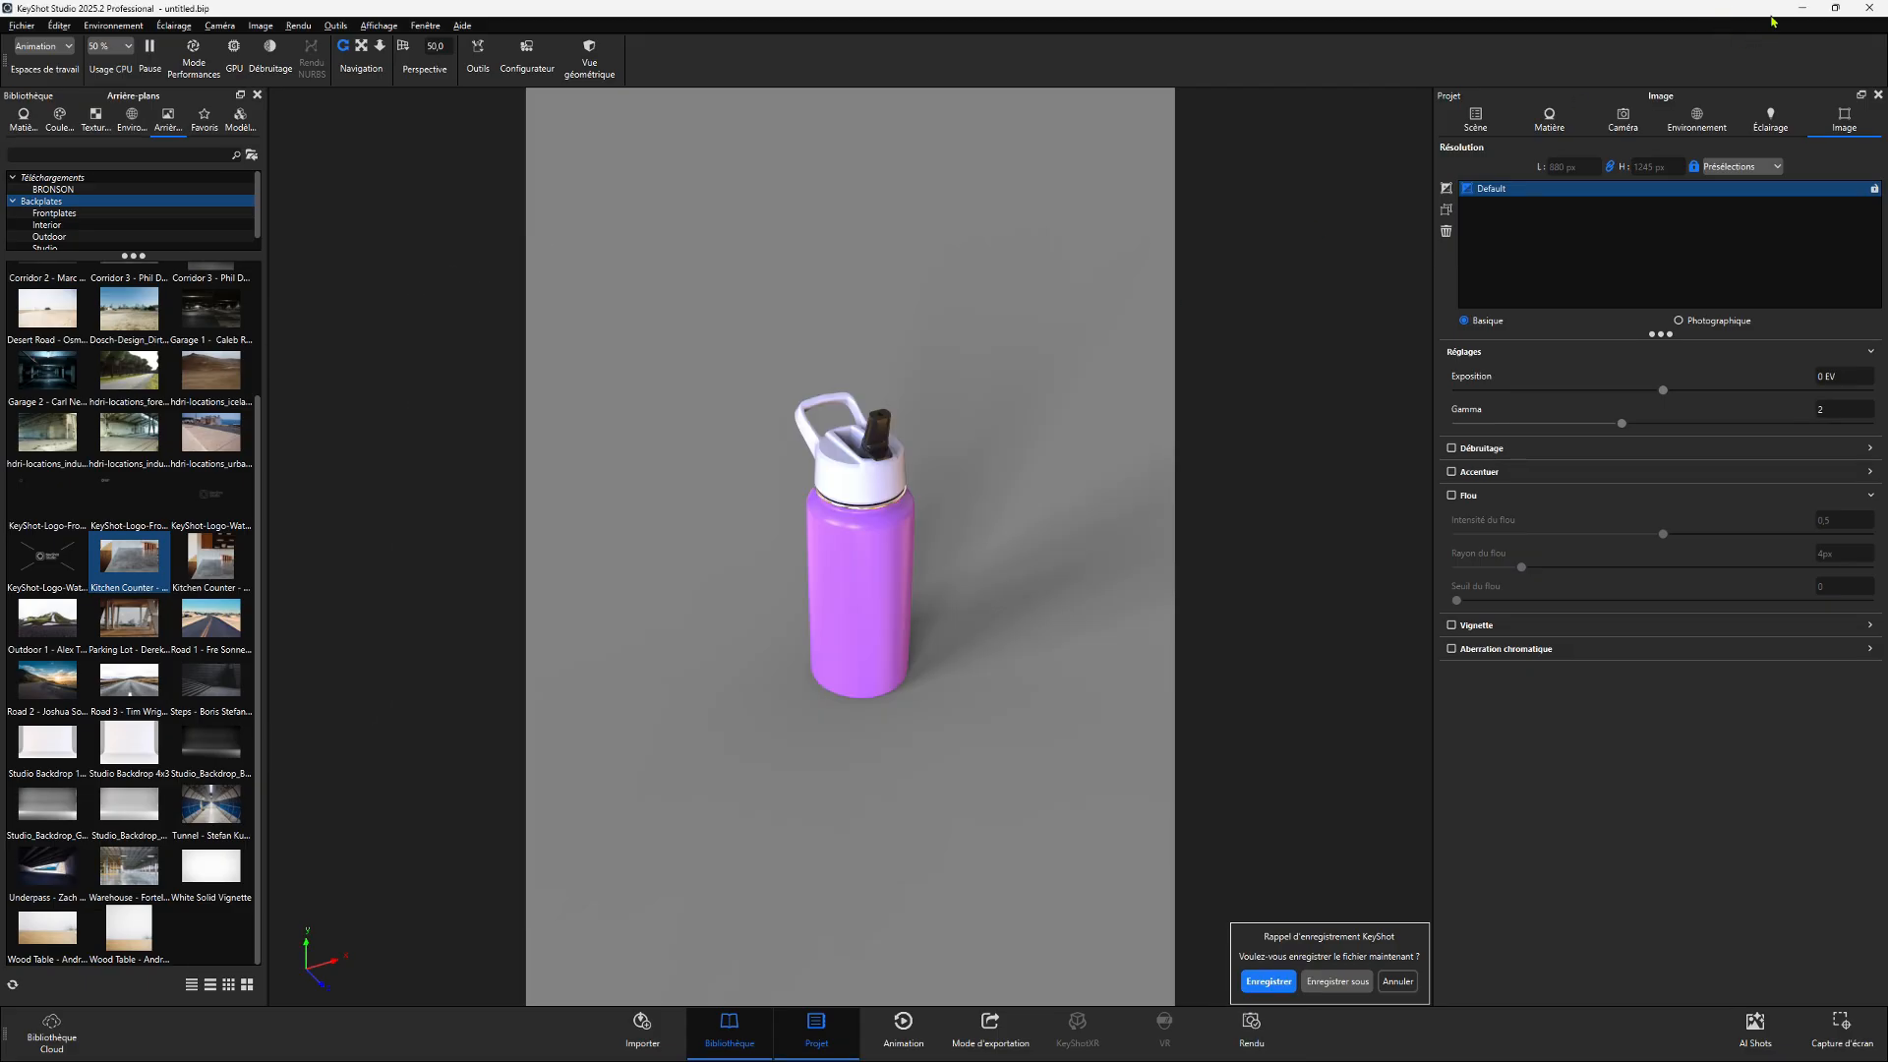